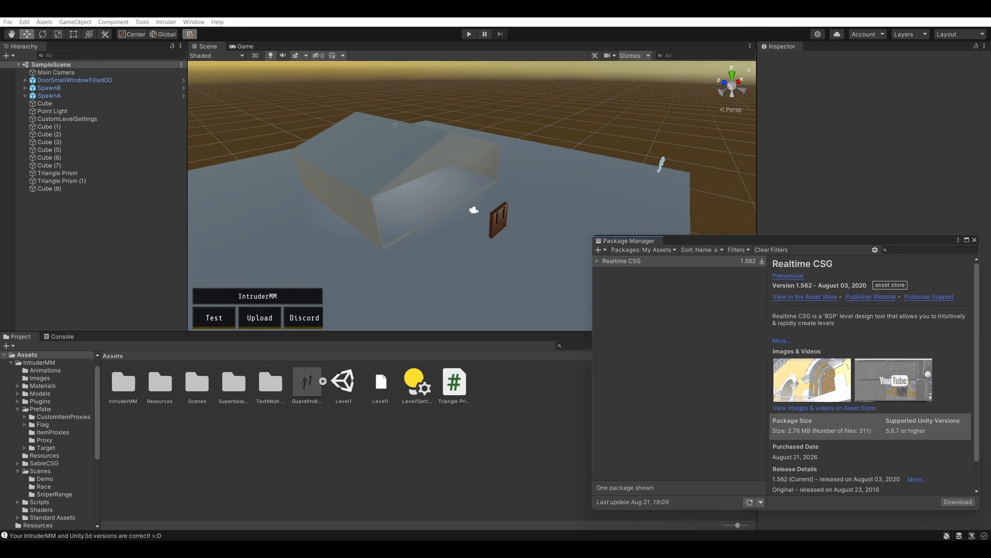
left_click_drag(571, 237, 592, 141, "alt")
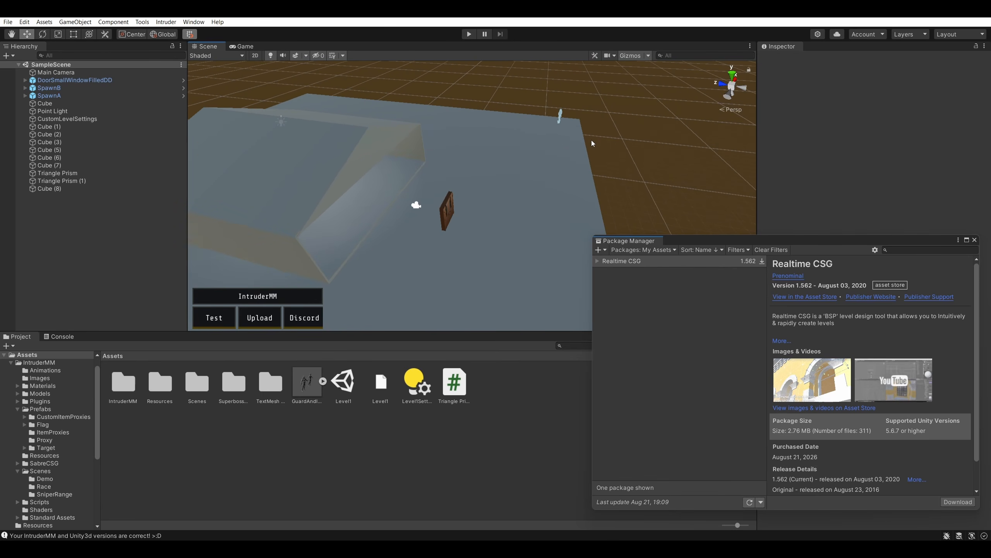
left_click_drag(595, 143, 503, 133, "alt")
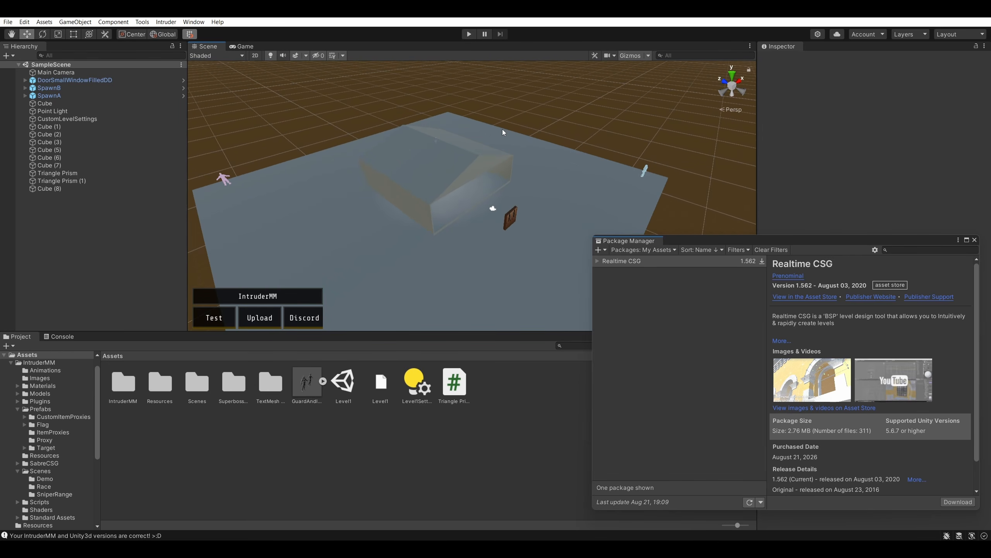
left_click_drag(603, 115, 581, 102, "alt")
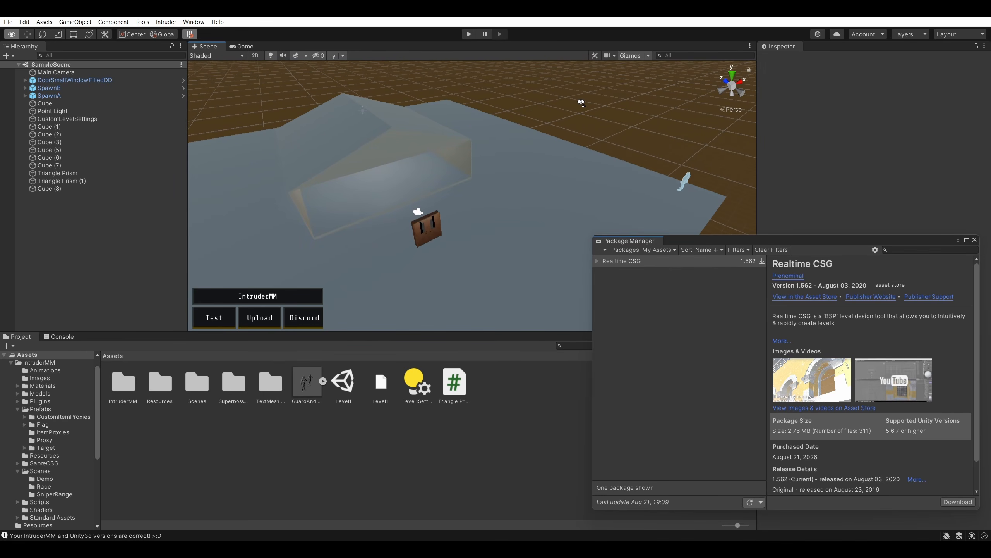
left_click_drag(581, 102, 594, 93, "alt")
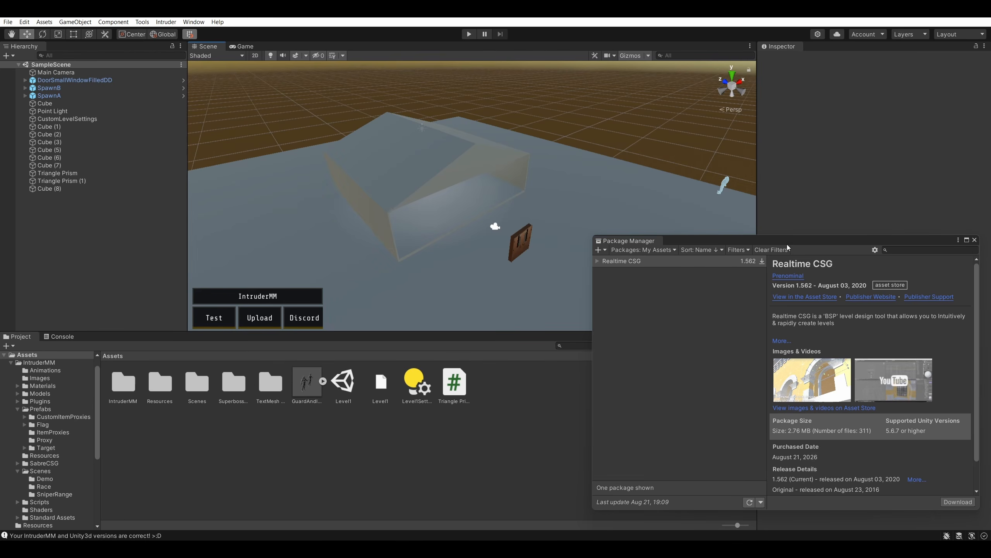
mouse_move(793, 244)
left_mouse_down()
mouse_move(649, 200)
mouse_move(668, 203)
mouse_move(676, 193)
mouse_move(795, 246)
mouse_move(782, 235)
left_mouse_up()
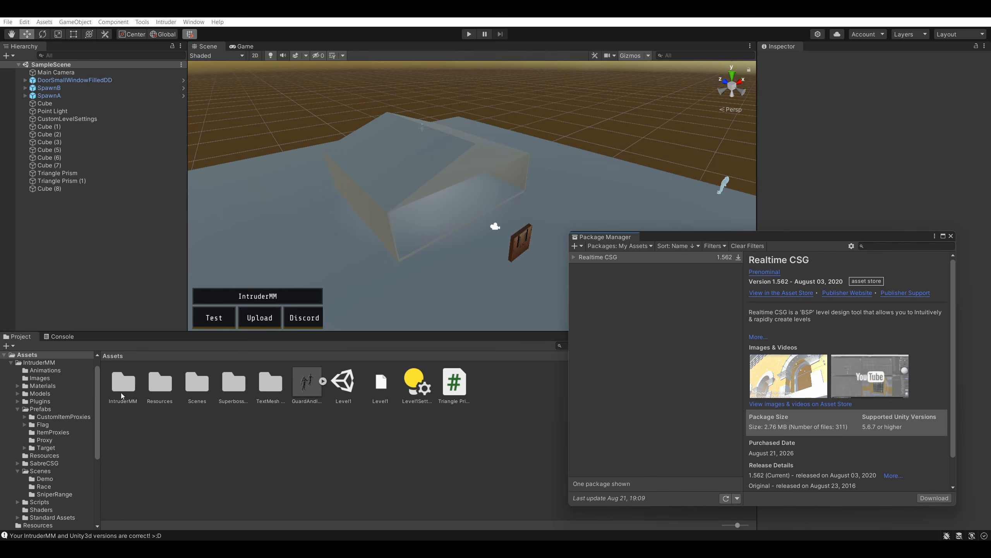
left_click_drag(766, 237, 783, 248)
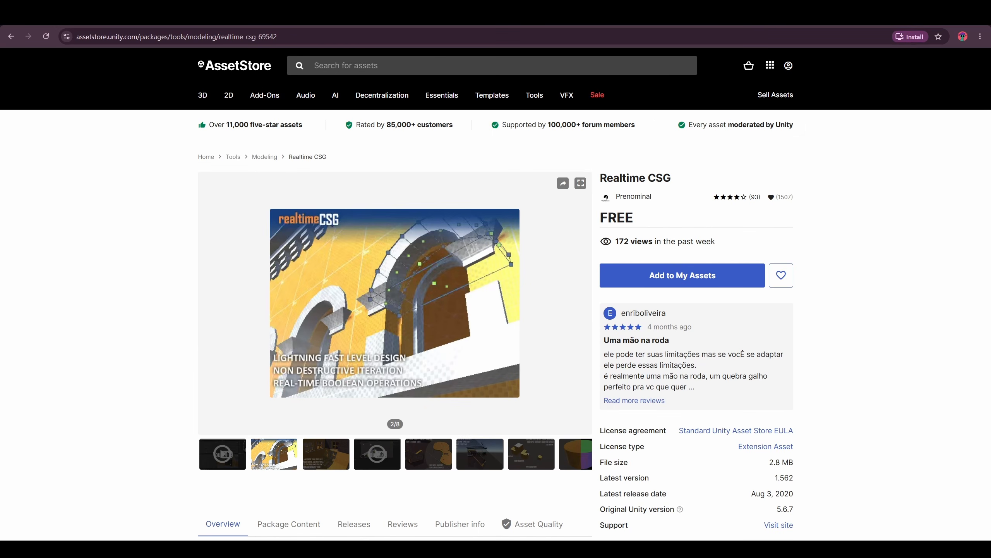
key("ctrl+t")
type("https://coughedev.wordpress.com/2019/01/13/sabrecsg-vs-realtime-csg/")
key("Return")
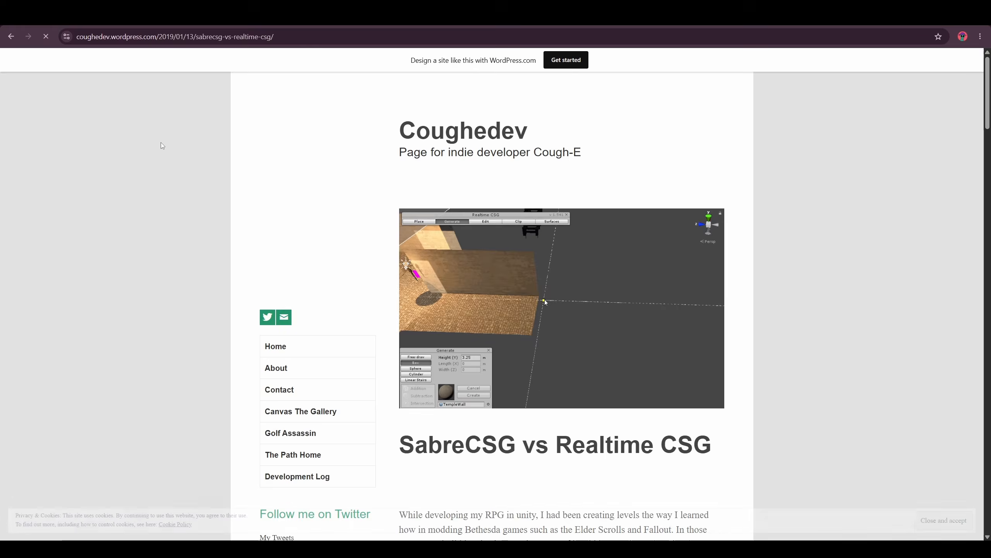
- Skim the SabreCSG vs Realtime CSG article's introduction, its explanation of CSG and its two tool sections
scroll(383, 294, "down", 5)
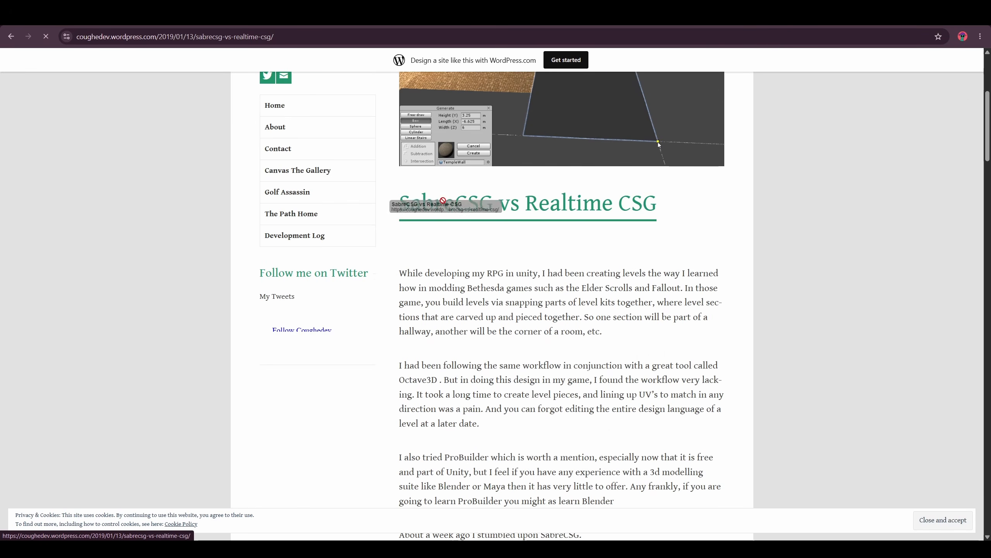
scroll(708, 214, "up", 5)
scroll(711, 226, "down", 1)
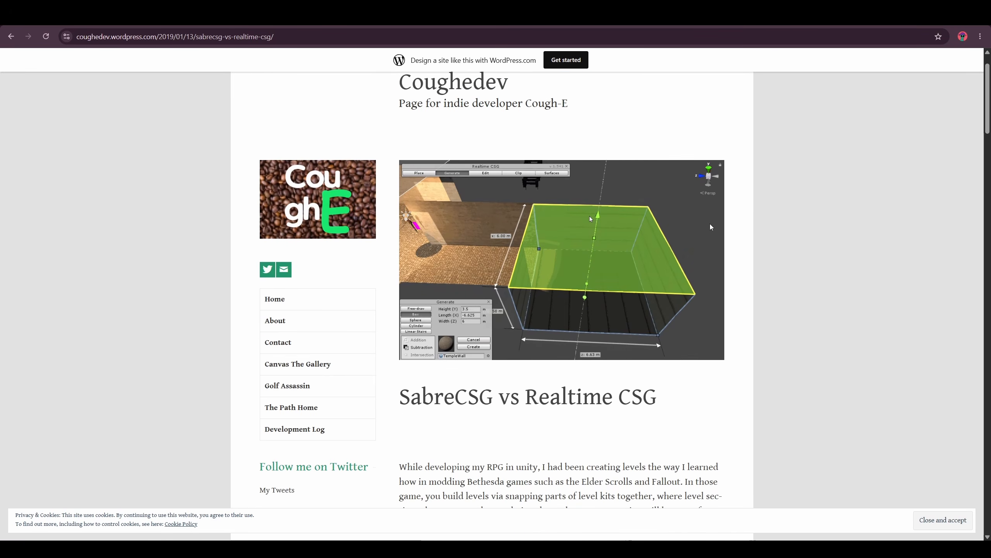
scroll(592, 290, "down", 7)
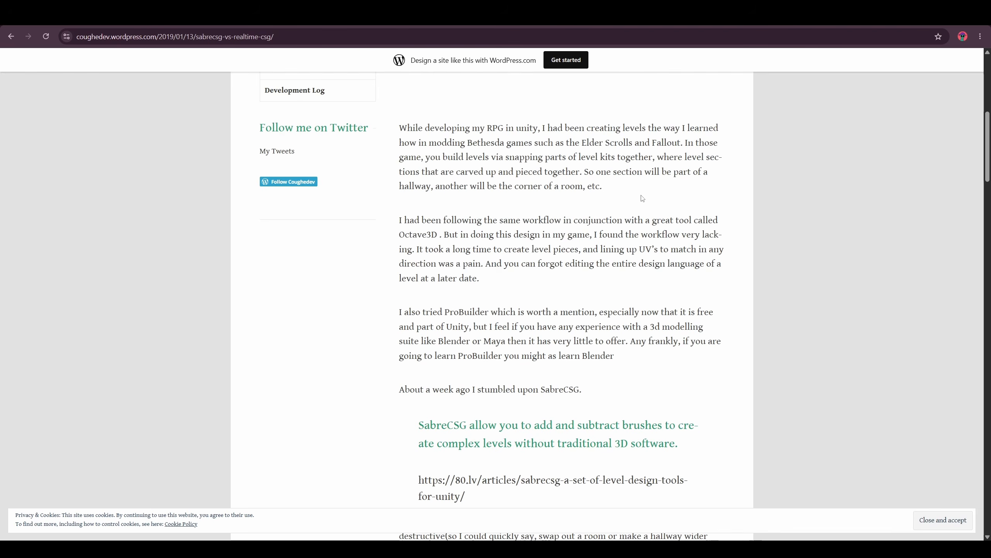
scroll(668, 233, "down", 14)
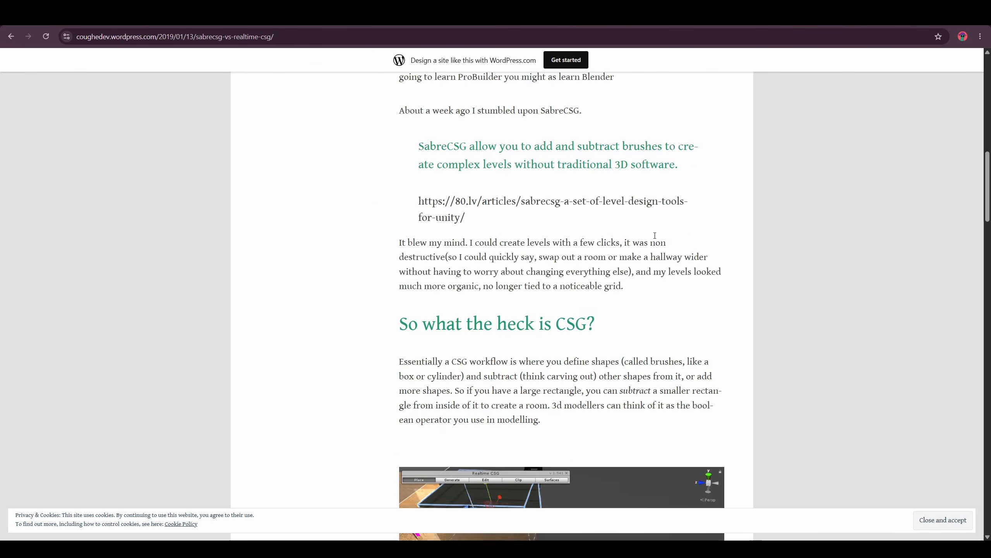
scroll(668, 233, "down", 20)
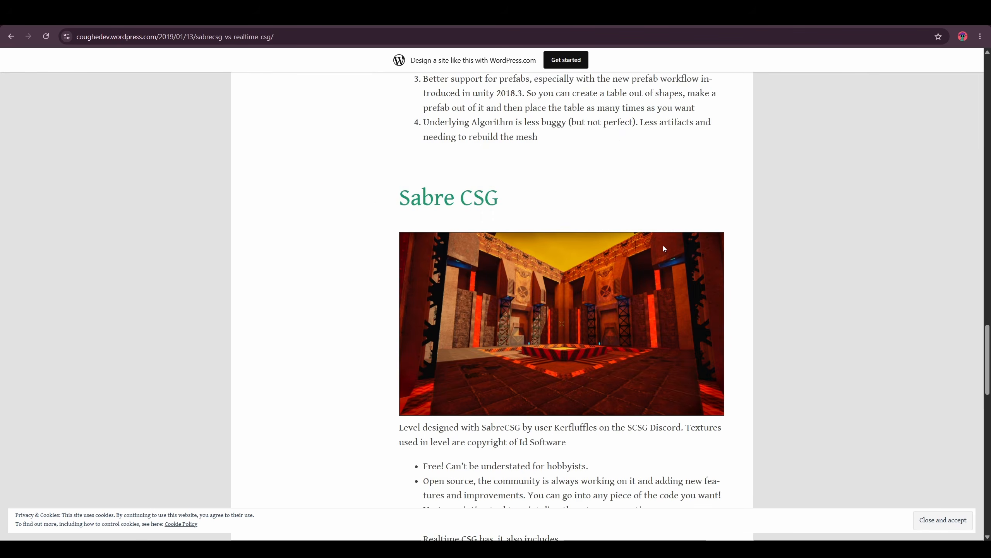
scroll(664, 244, "up", 6)
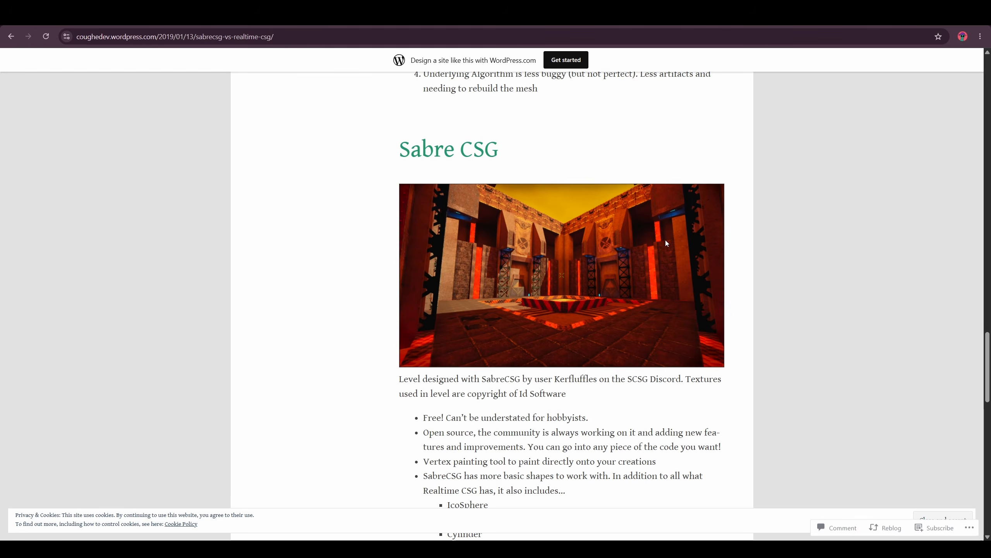
scroll(666, 240, "up", 13)
scroll(668, 239, "down", 3)
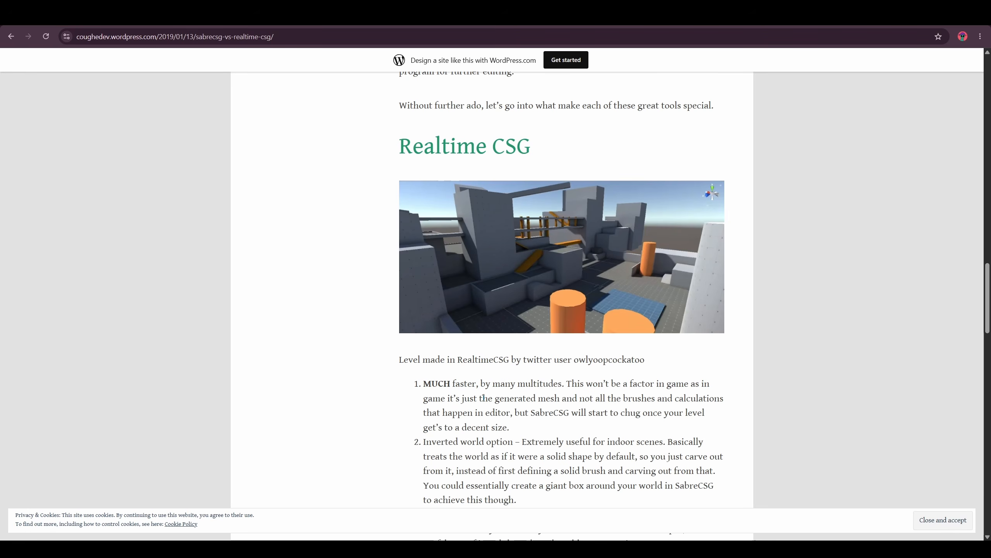
- Compare the article's Realtime CSG and Sabre CSG feature lists, highlighting "rebuild the mesh" in the Realtime CSG list
scroll(505, 396, "down", 10)
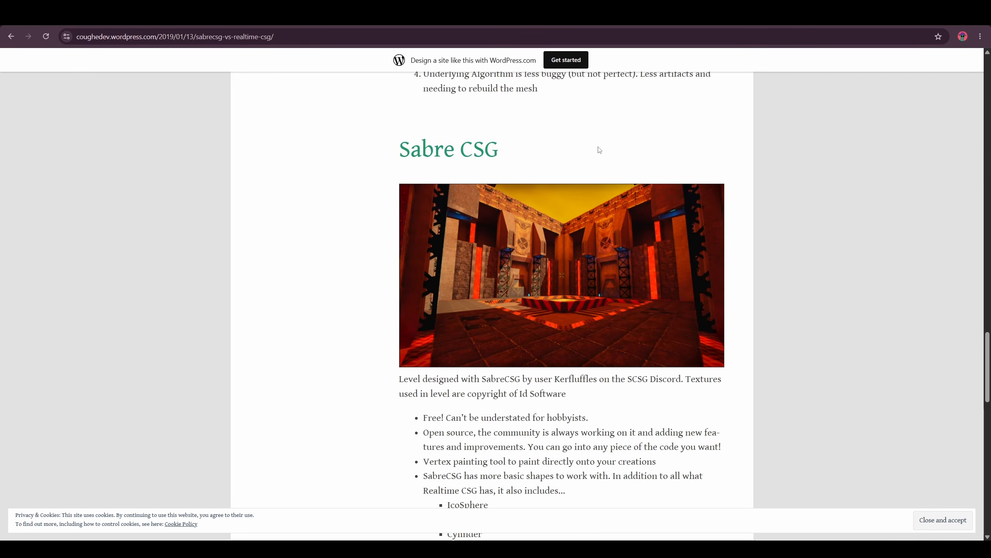
scroll(597, 153, "down", 2)
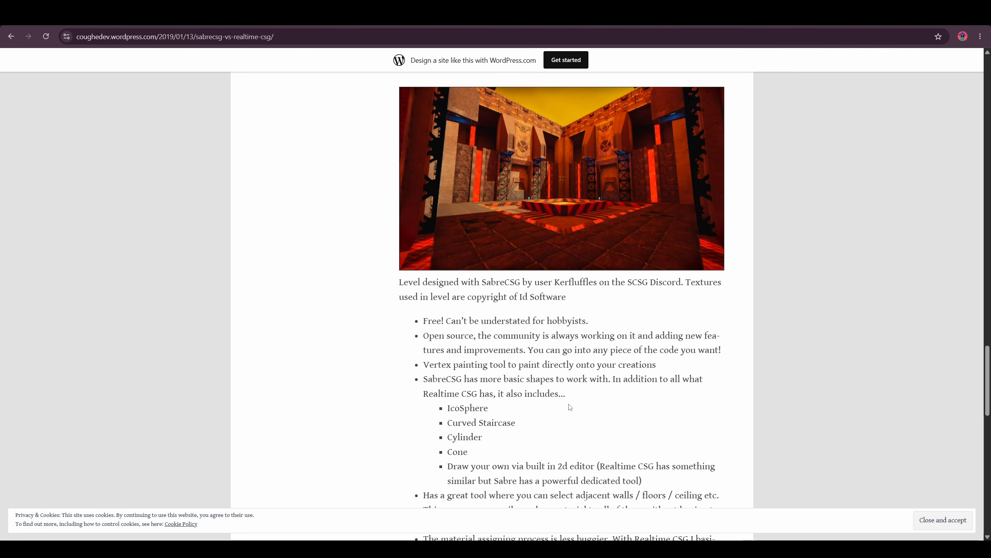
scroll(568, 406, "up", 8)
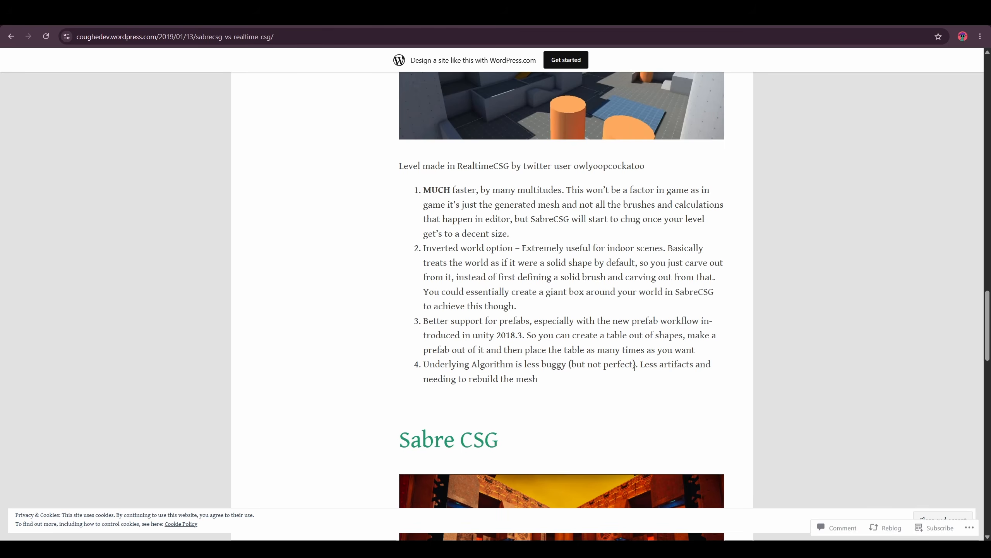
scroll(479, 302, "up", 5)
scroll(532, 322, "down", 5)
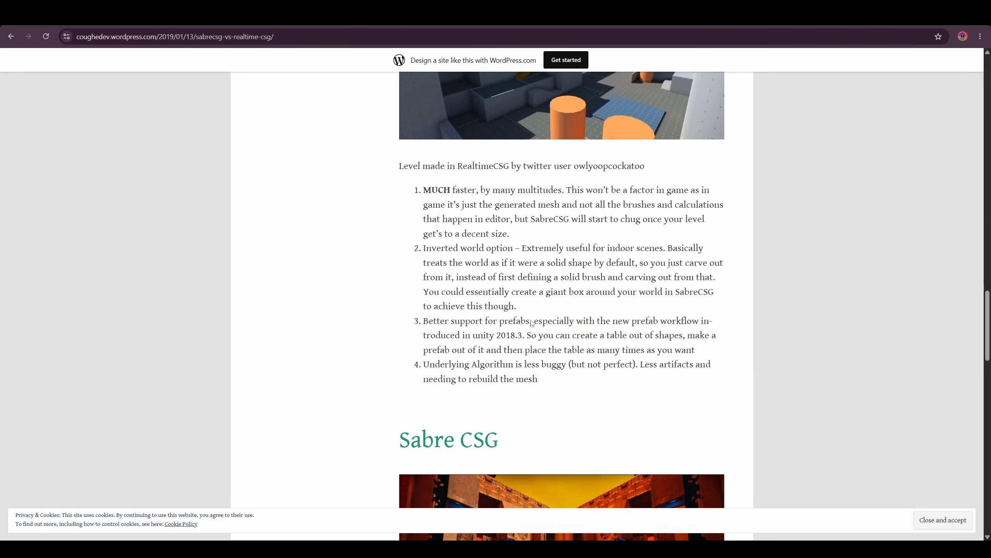
left_click_drag(469, 379, 537, 380)
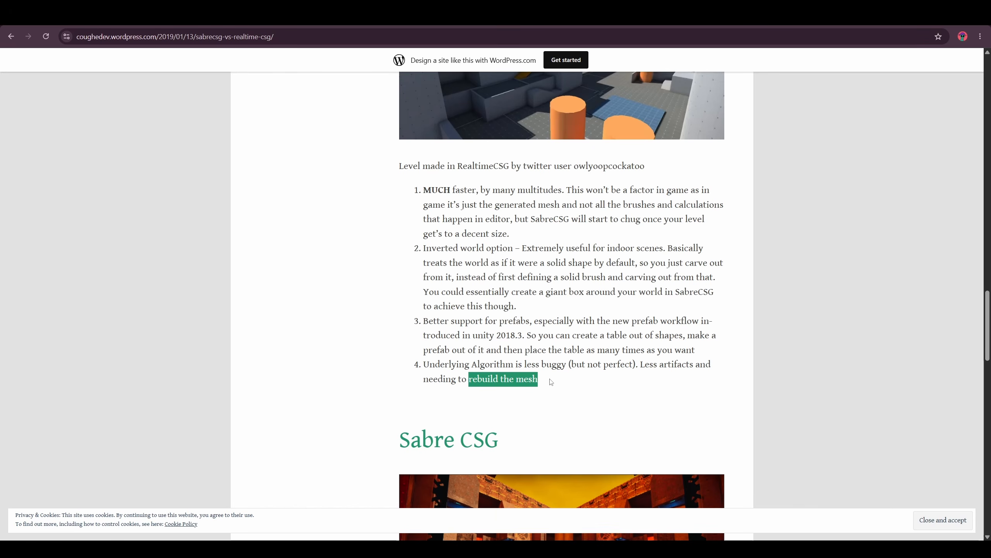
- Read through the article's Sabre CSG feature list and its Conclusion section
scroll(569, 378, "down", 5)
scroll(807, 347, "down", 9)
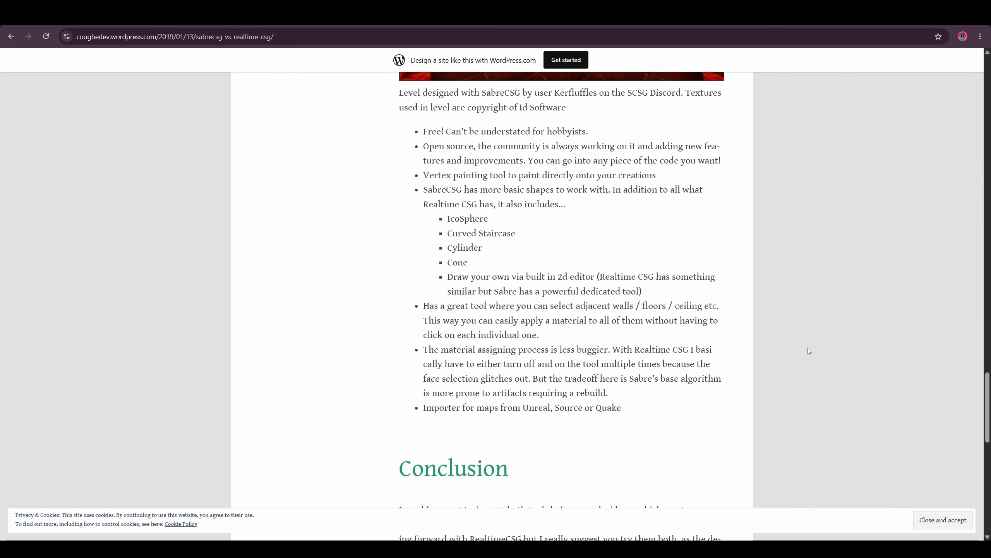
scroll(625, 245, "up", 13)
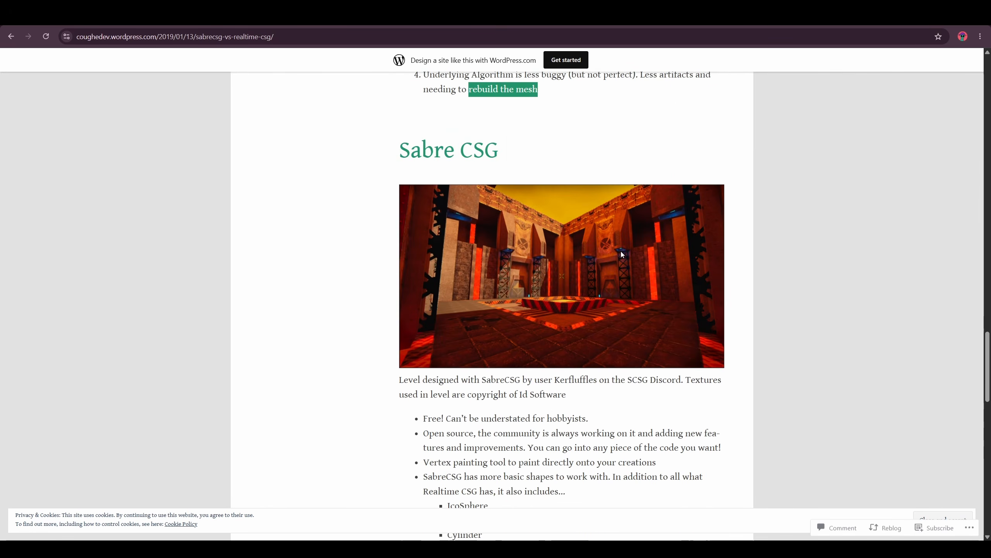
left_click_drag(659, 315, 695, 316)
left_click(674, 353)
scroll(575, 325, "down", 10)
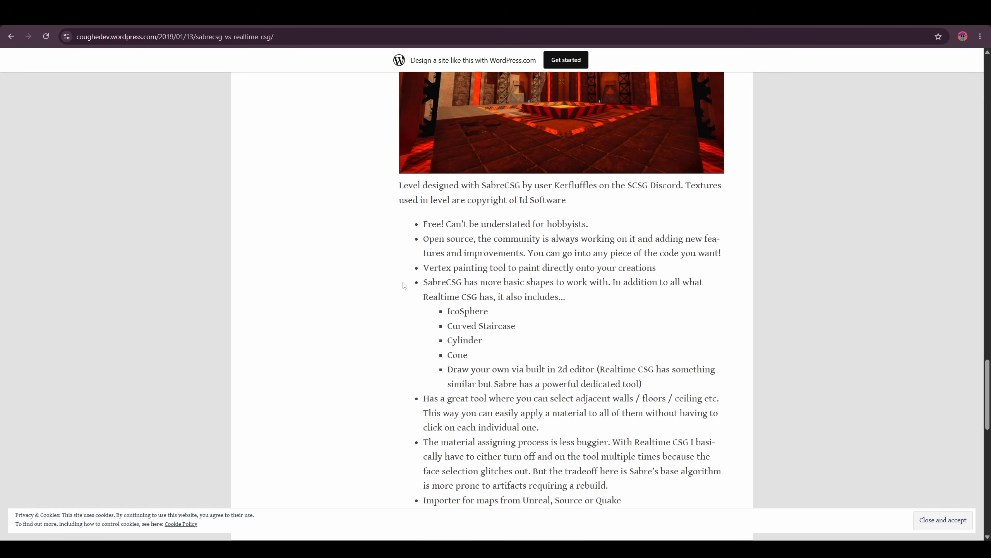
scroll(717, 323, "down", 5)
scroll(716, 323, "down", 1)
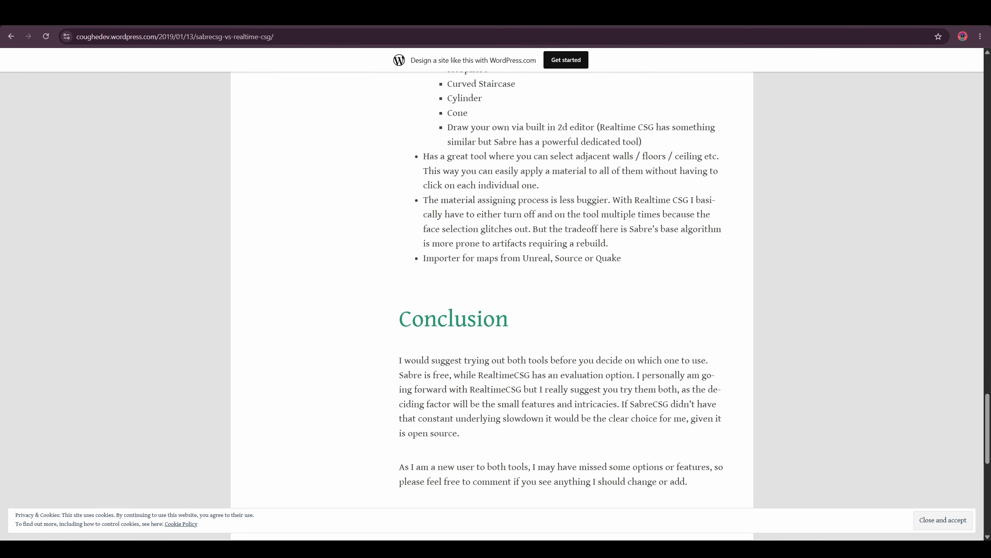
- Search Google for "prefab definition" in a new browser tab
key("ctrl+t")
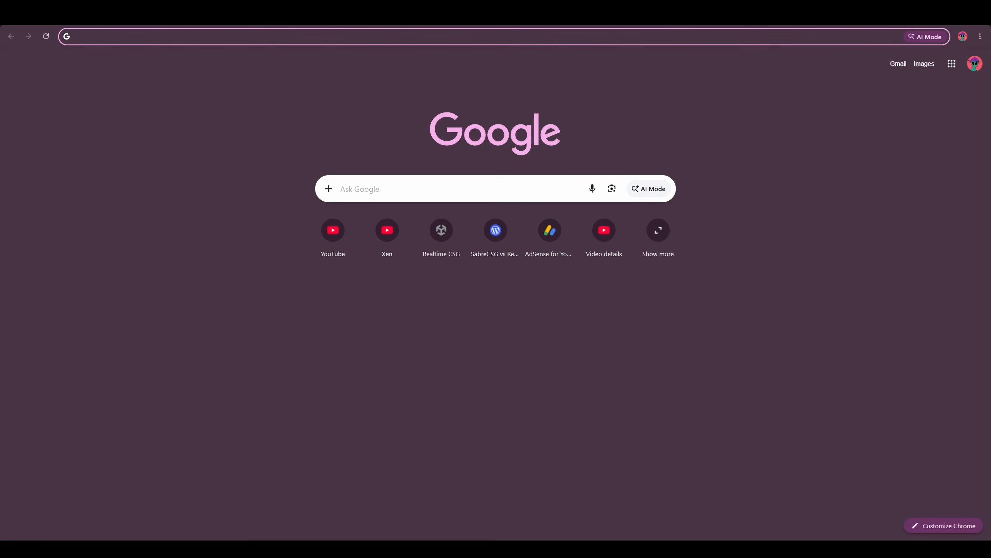
type("pre")
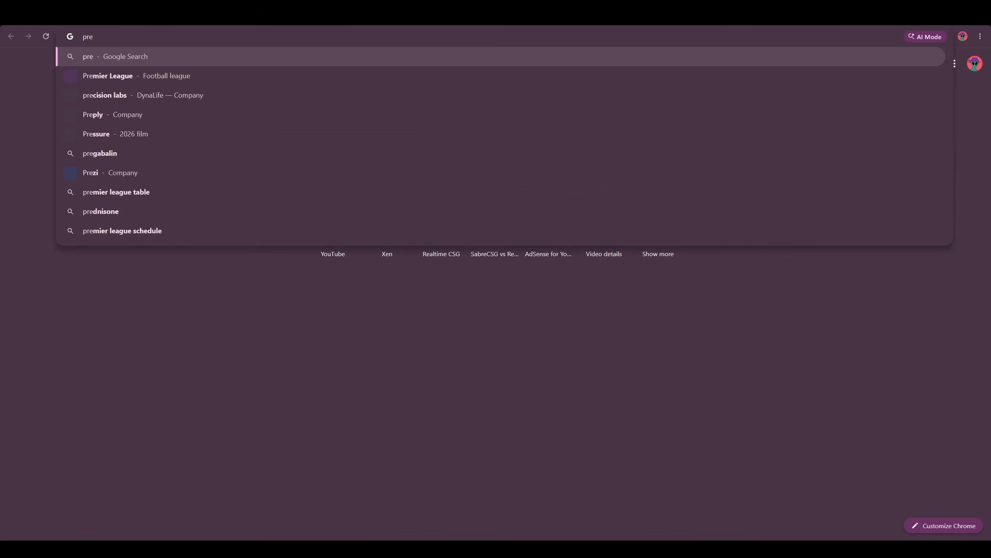
type("fab defin")
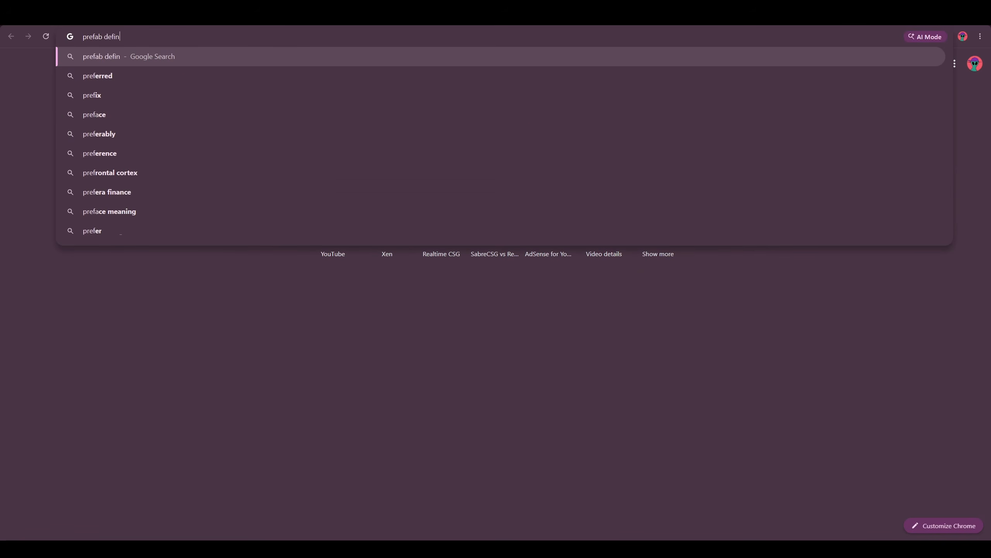
type("ition")
key("Return")
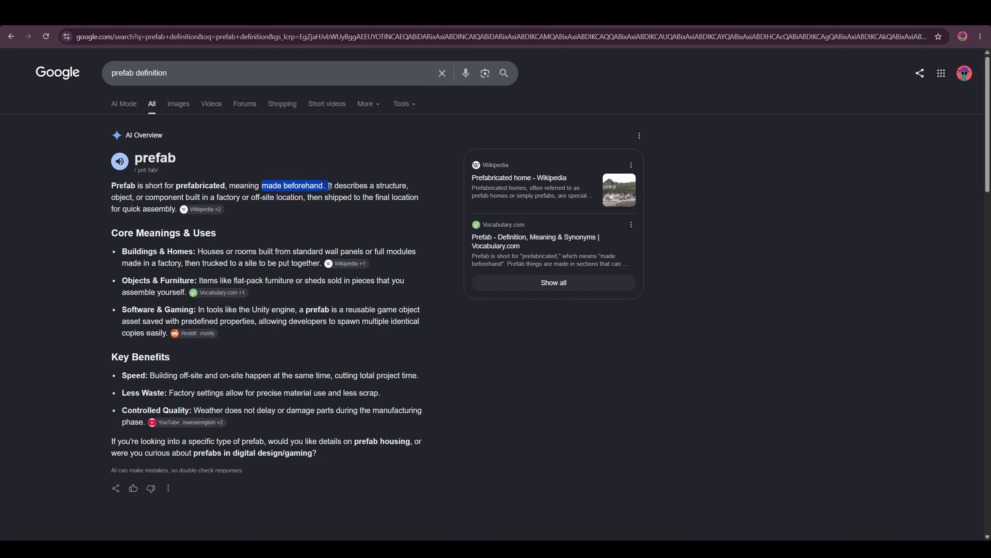
- Read the prefab definition in the AI Overview, highlighting its opening paragraph
left_click_drag(404, 188, 153, 200)
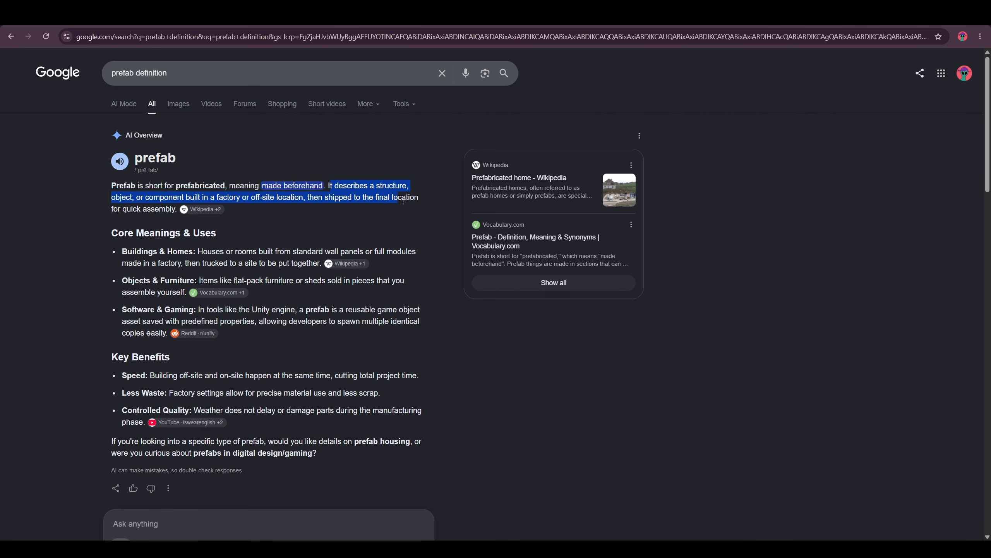
left_click_drag(403, 200, 166, 226)
left_click(304, 234)
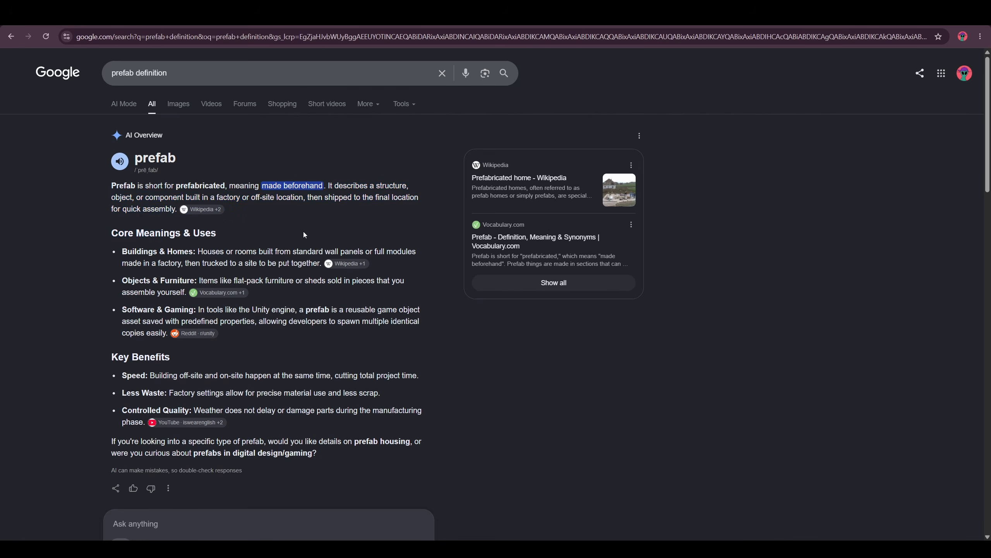
triple_click(341, 198)
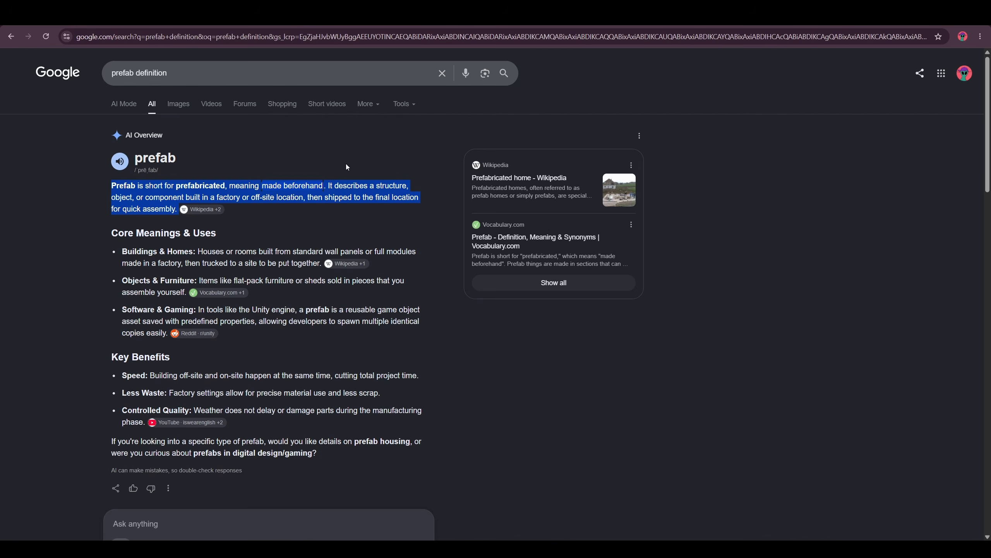
- Return to the SabreCSG vs Realtime CSG article and look over its ending
key("ctrl+Tab")
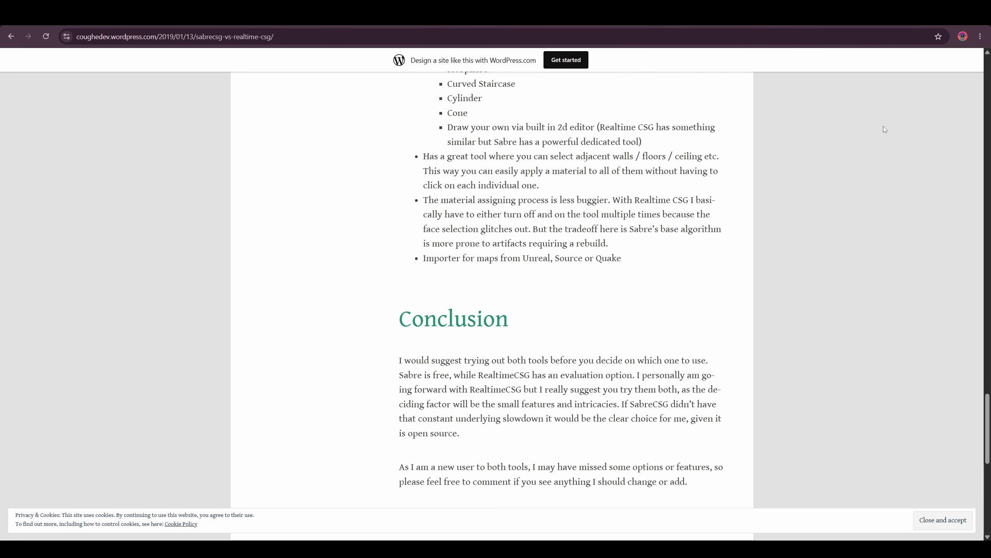
scroll(854, 178, "down", 5)
scroll(860, 171, "up", 2)
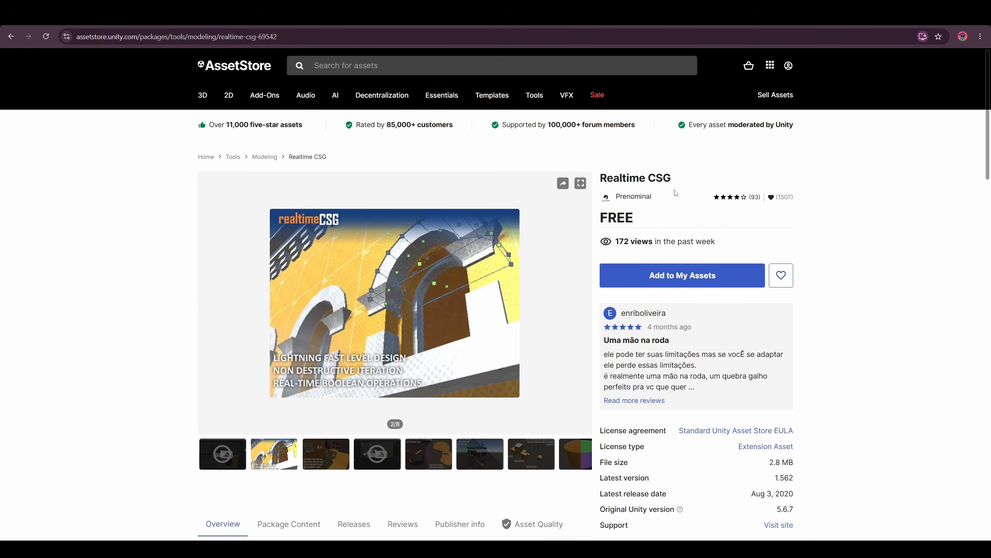
- Review the Realtime CSG listing on the Unity Asset Store, highlighting its title, and switch back to the Unity editor
left_click_drag(598, 178, 693, 176)
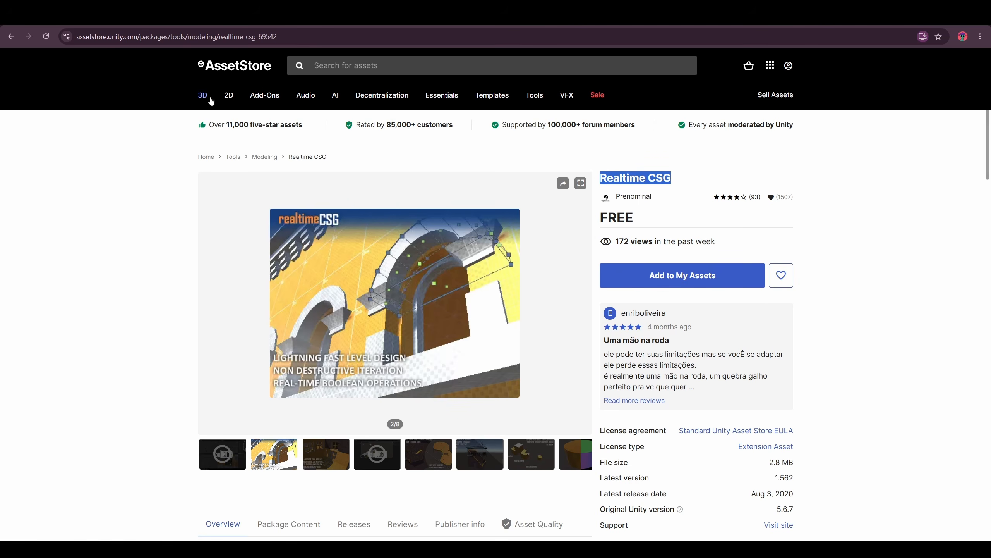
left_click(846, 220)
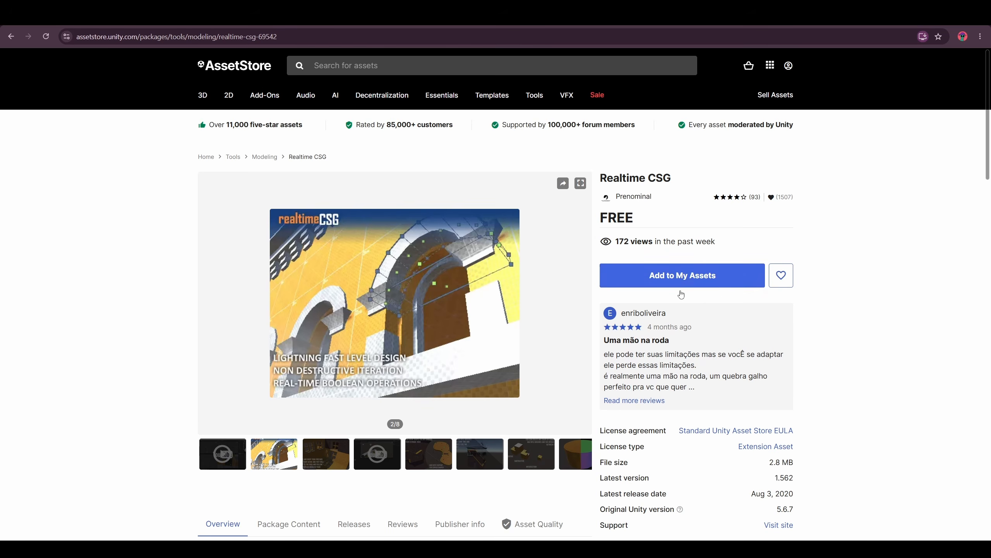
key("alt+Tab")
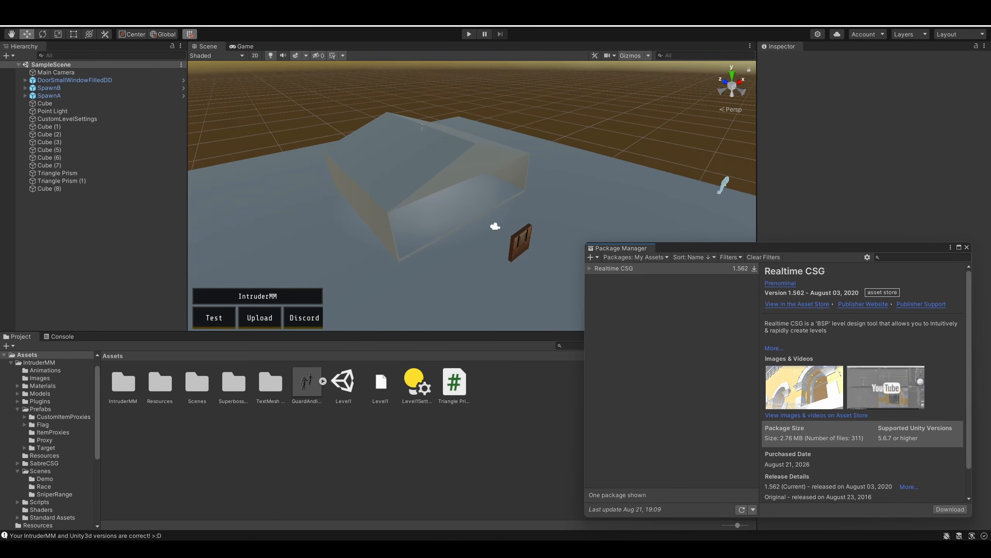
- Add Realtime CSG to My Assets in the Asset Store and download the package in Unity's Package Manager
left_click(626, 497)
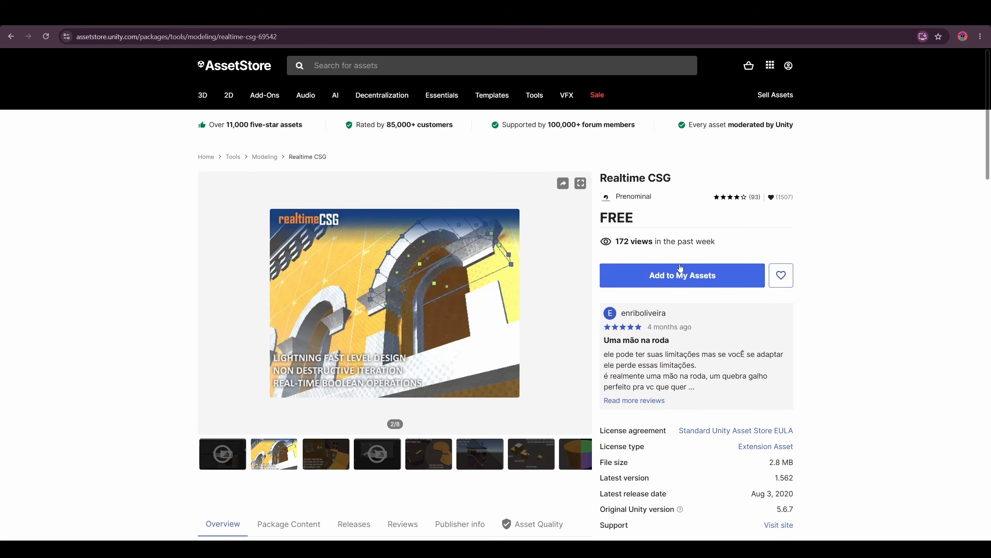
left_click(681, 268)
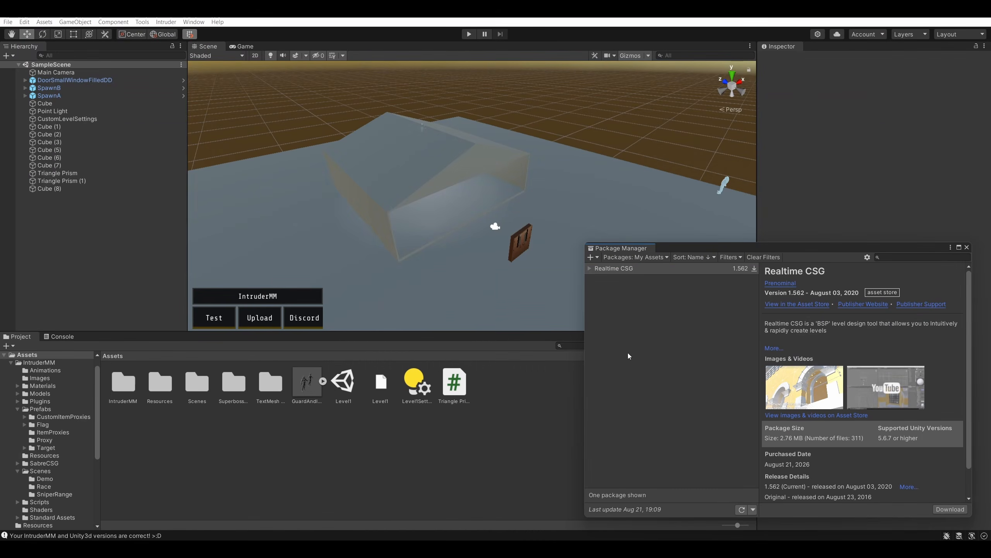
left_click_drag(716, 247, 417, 124)
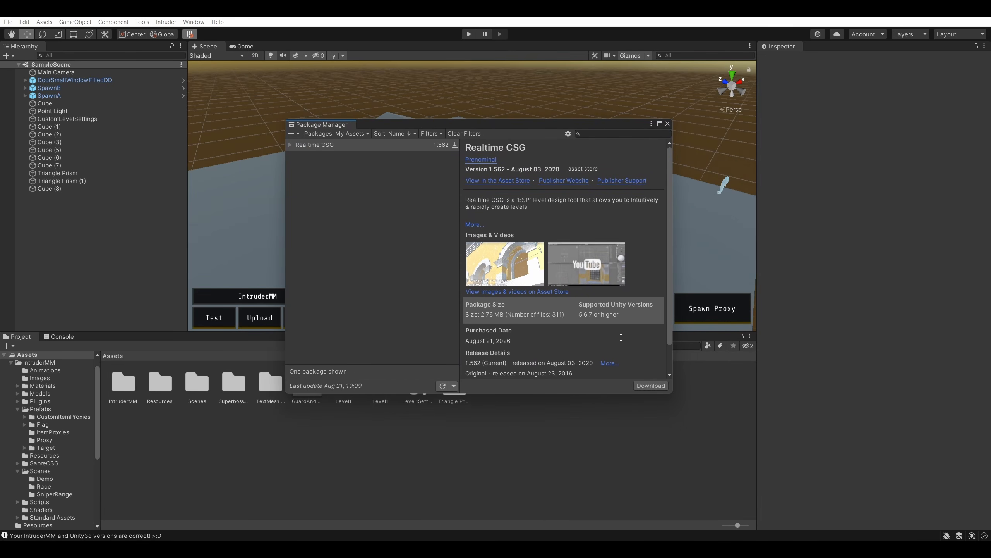
scroll(621, 337, "down", 2)
scroll(648, 350, "up", 2)
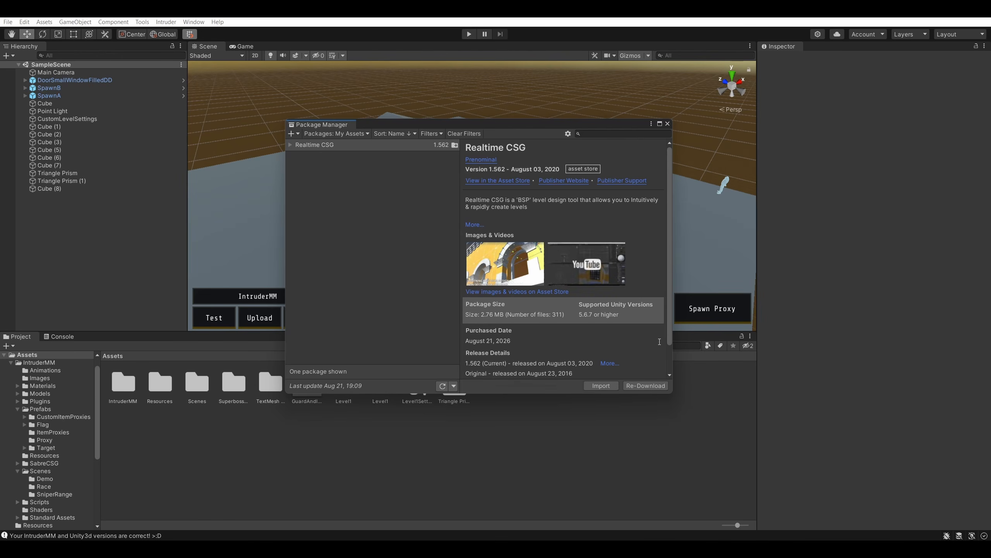
- Import all files of the Realtime CSG package into the project and move the Package Manager window aside
left_click(600, 386)
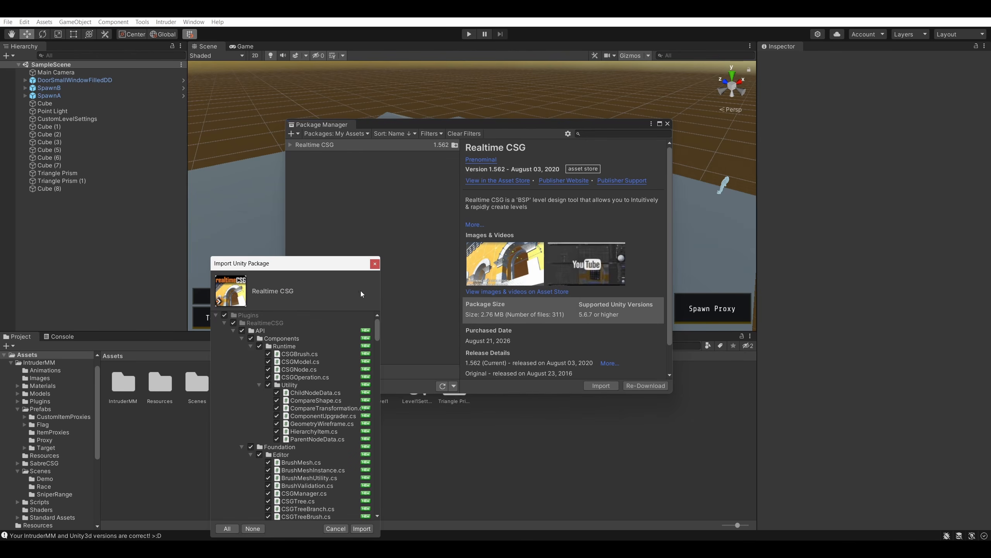
left_click_drag(278, 267, 299, 173)
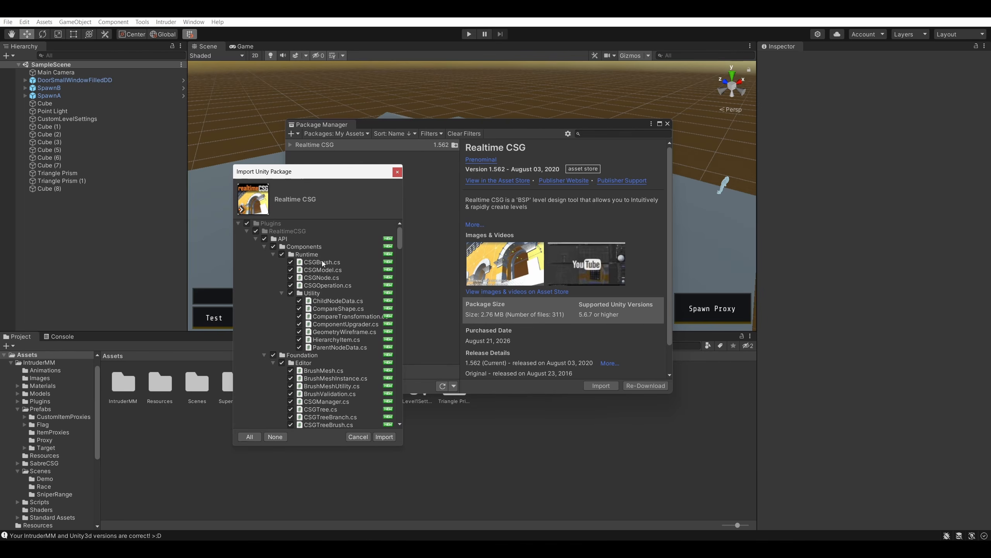
scroll(326, 260, "down", 5)
scroll(336, 337, "down", 20)
scroll(362, 352, "up", 20)
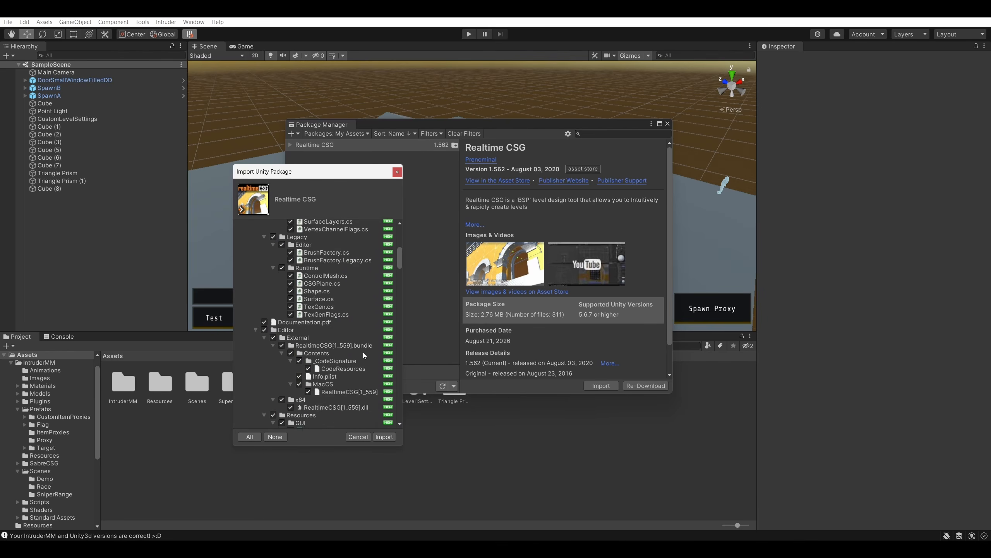
scroll(364, 352, "up", 7)
left_click(383, 436)
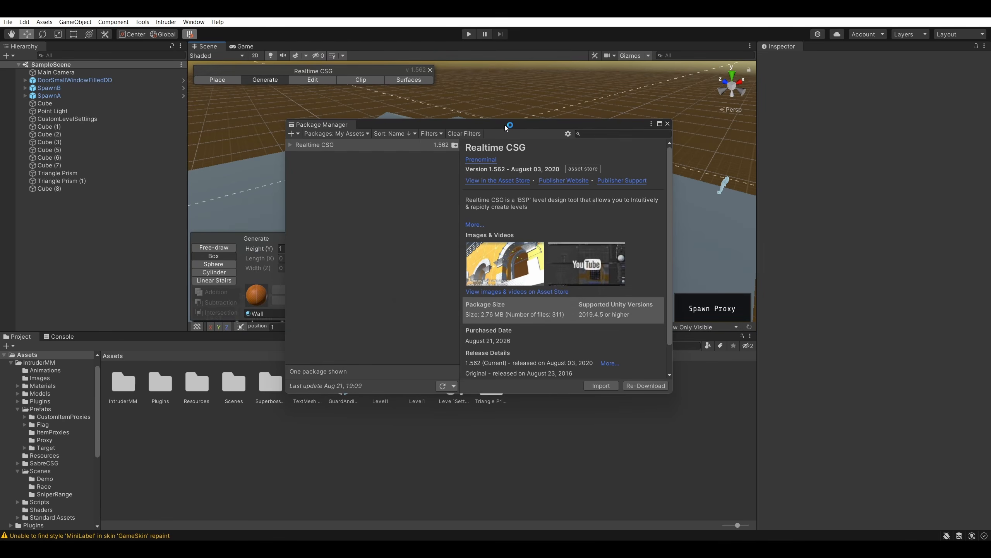
left_click_drag(505, 128, 804, 275)
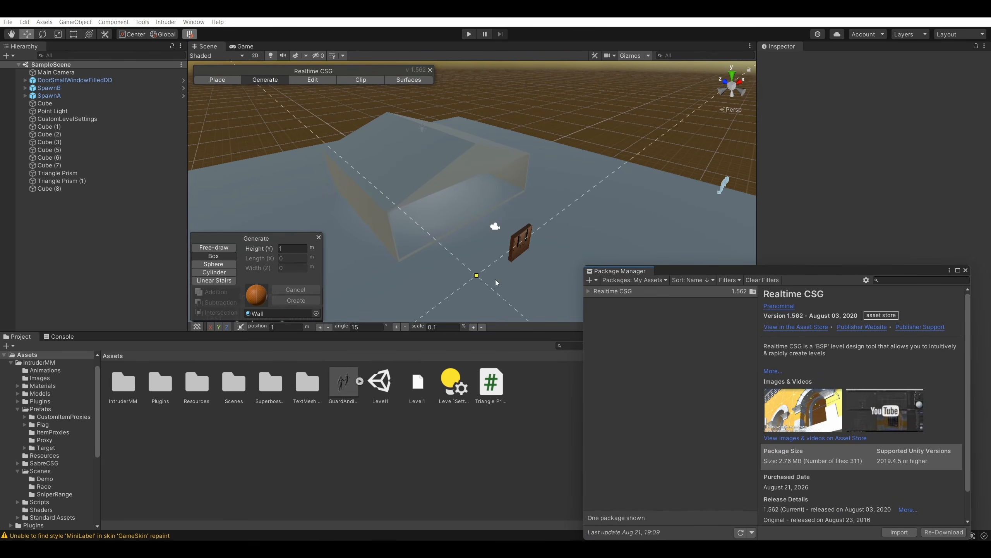
- Look over the scene around the house, door and floor edges, and close the Package Manager
key("q")
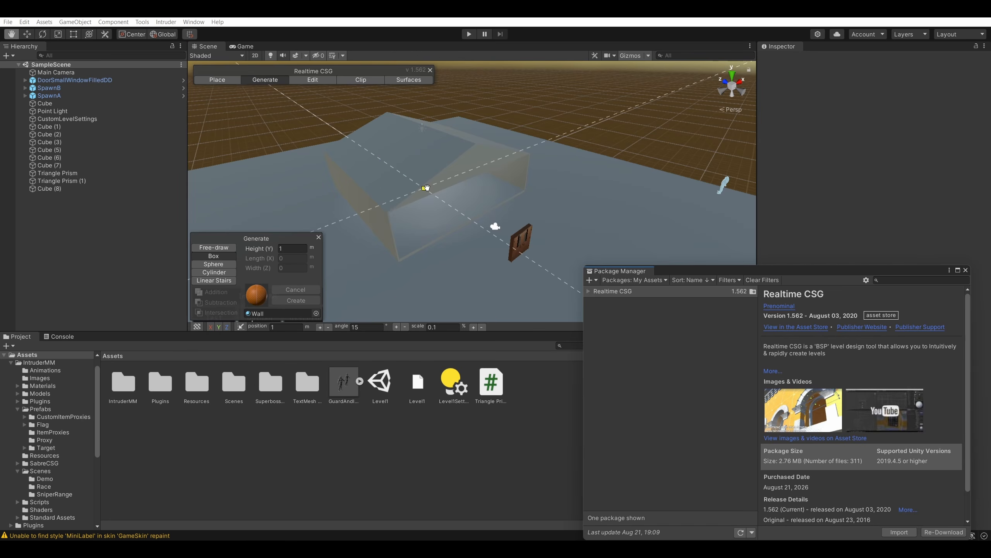
left_click_drag(481, 140, 546, 218, "alt")
key("s")
right_click_drag(546, 218, 591, 200)
key("a")
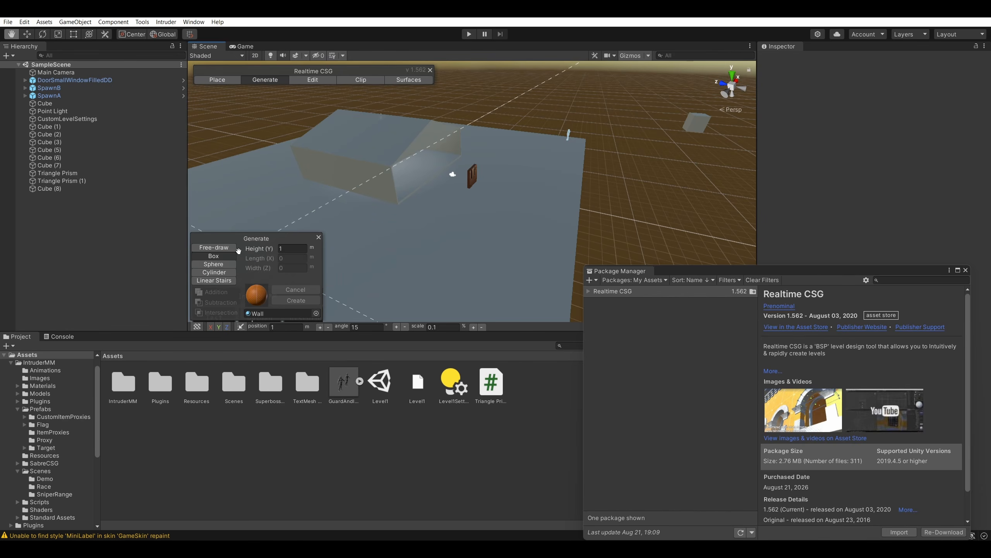
right_click_drag(560, 164, 507, 160)
key("d")
key("s")
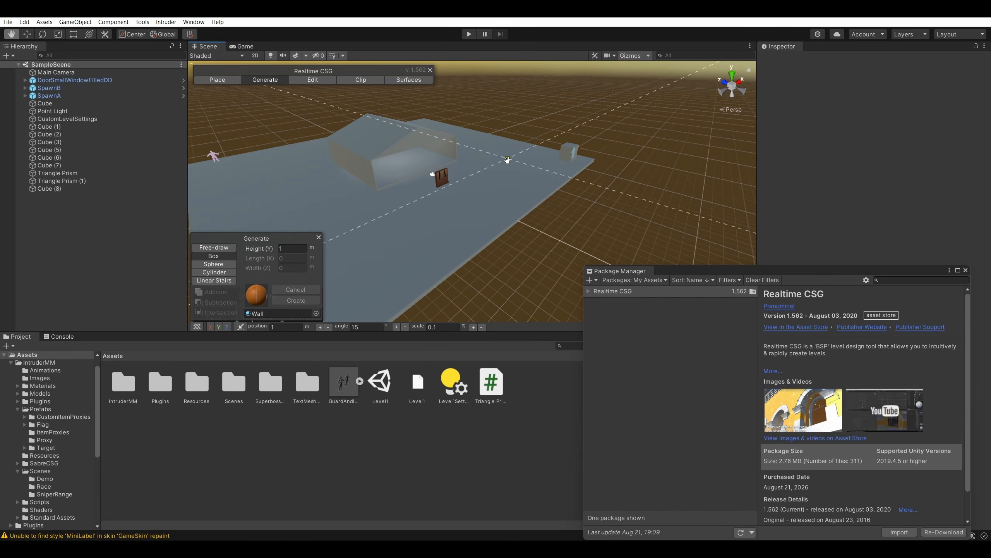
left_click(966, 271)
- Try to select the separate cube beyond the floor's edge with the Realtime CSG box generator active
right_click_drag(531, 206, 598, 130)
key("s")
key("w")
left_click(599, 130)
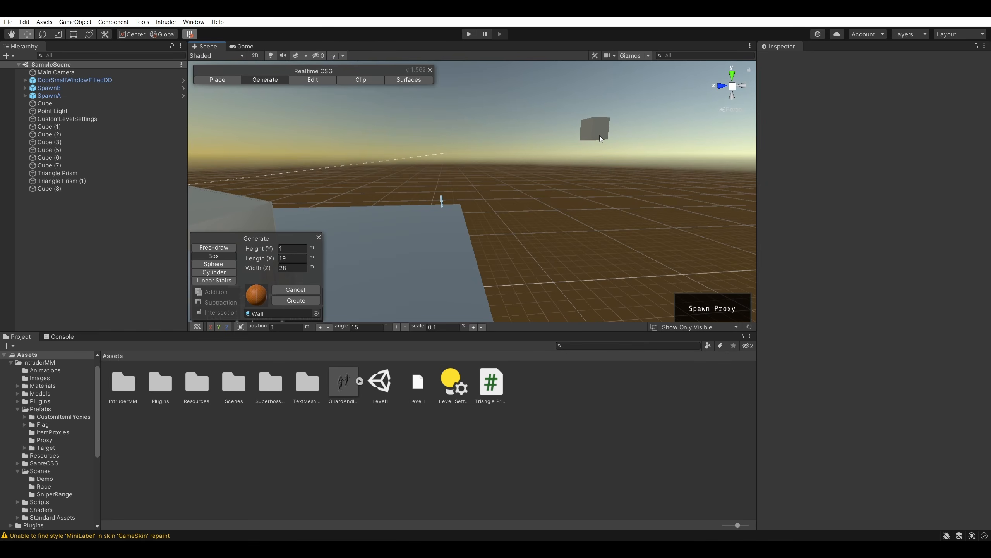
left_click(600, 132)
left_click(599, 132)
left_click(600, 132)
left_click(599, 131)
right_click_drag(608, 114, 547, 195)
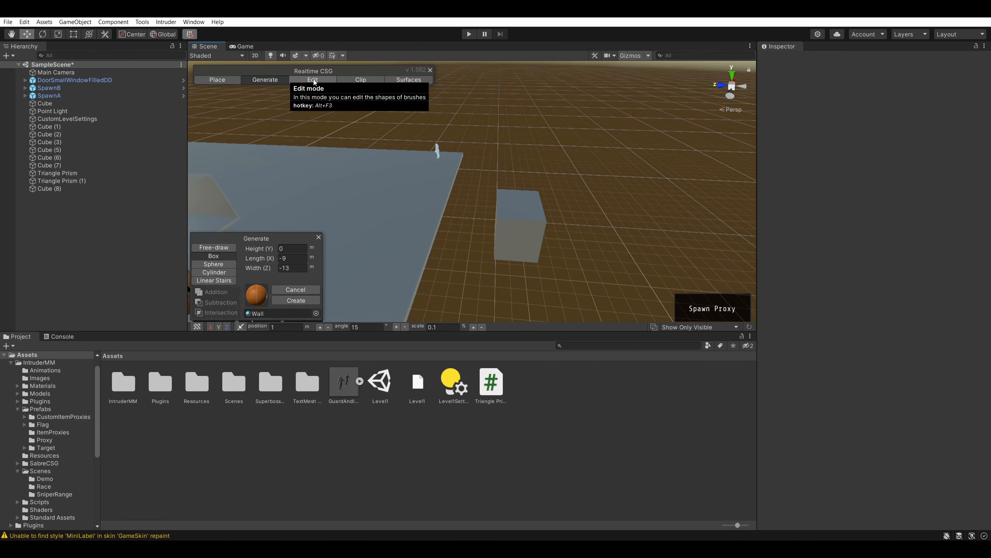
right_click_drag(502, 177, 375, 190)
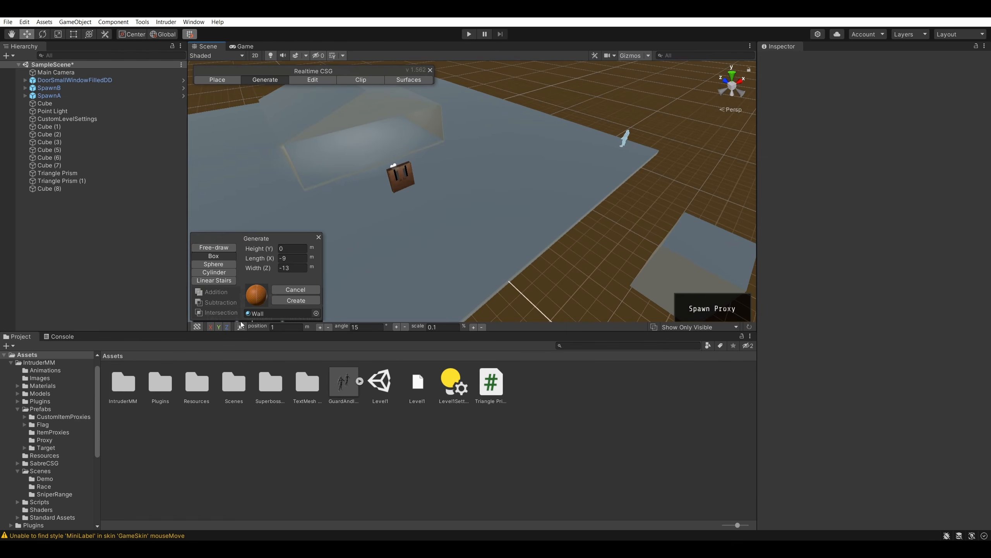
right_click_drag(524, 201, 586, 122)
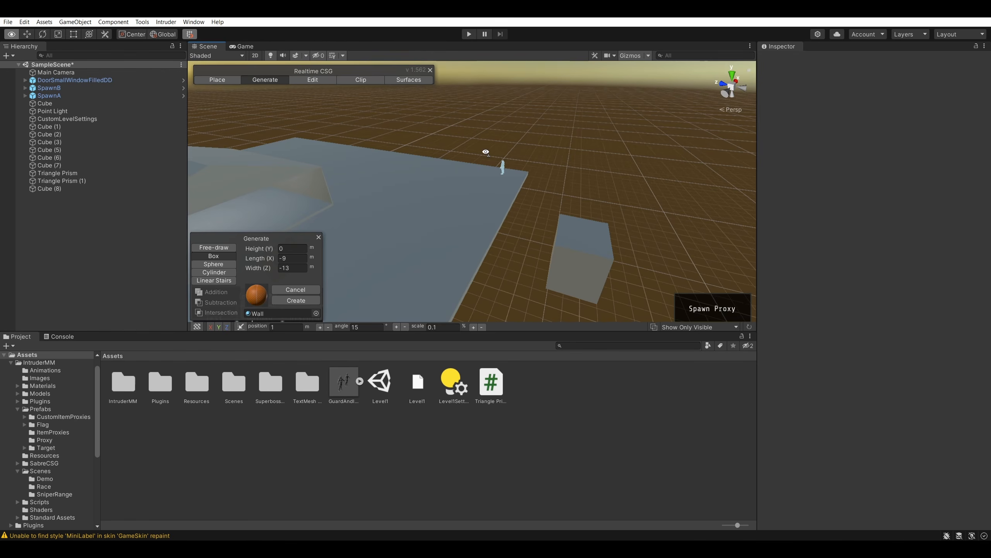
right_click_drag(486, 152, 225, 49)
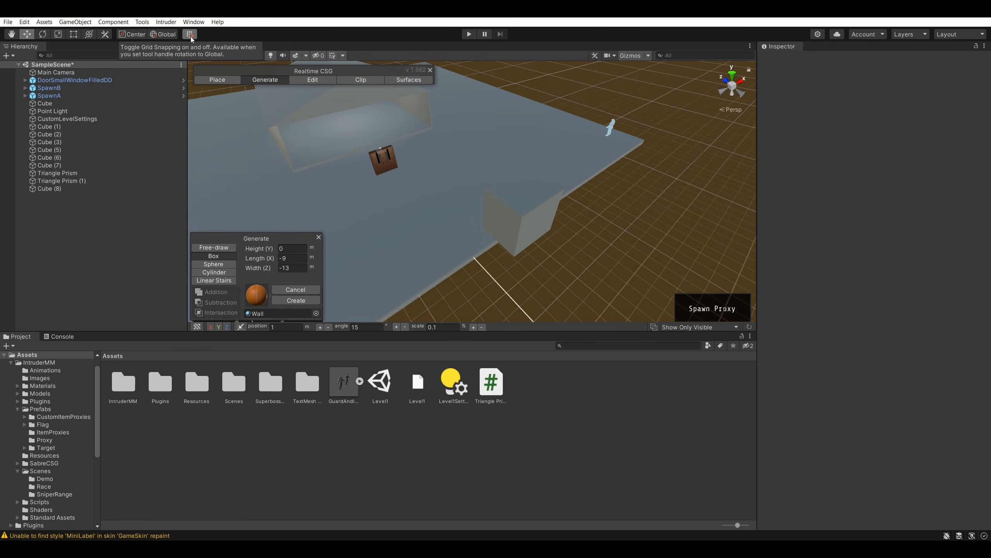
right_click_drag(354, 104, 561, 117)
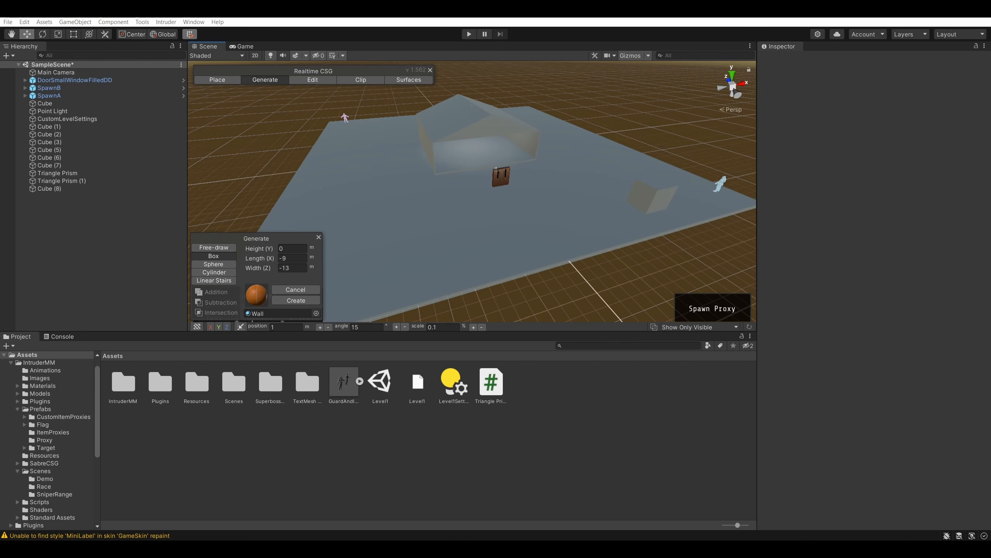
- Bring up the Notepad notes and move the whole Completed section below the Things to Learn section
left_click_drag(990, 195, 409, 87)
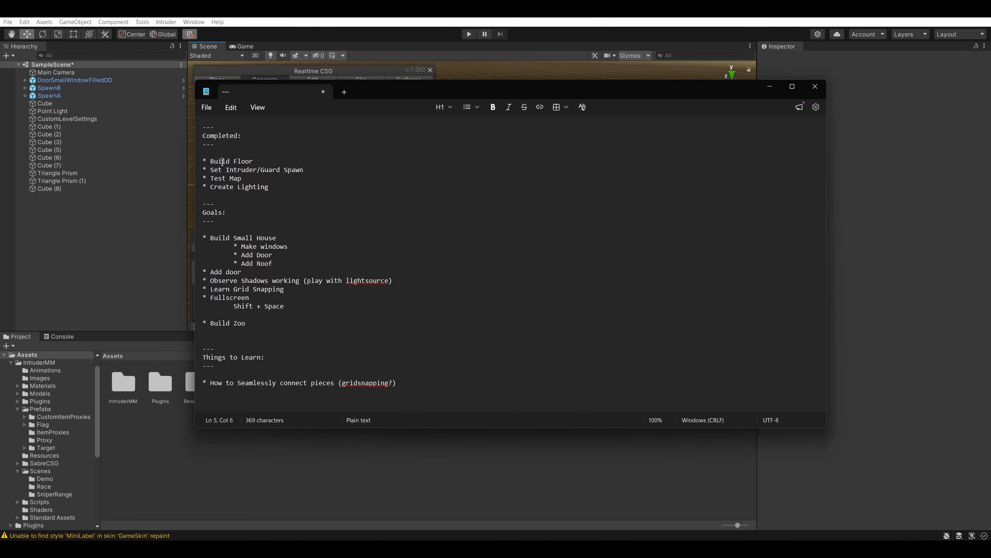
left_click(291, 190)
left_click_drag(286, 183, 201, 126)
key("ctrl+c")
key("BackSpace")
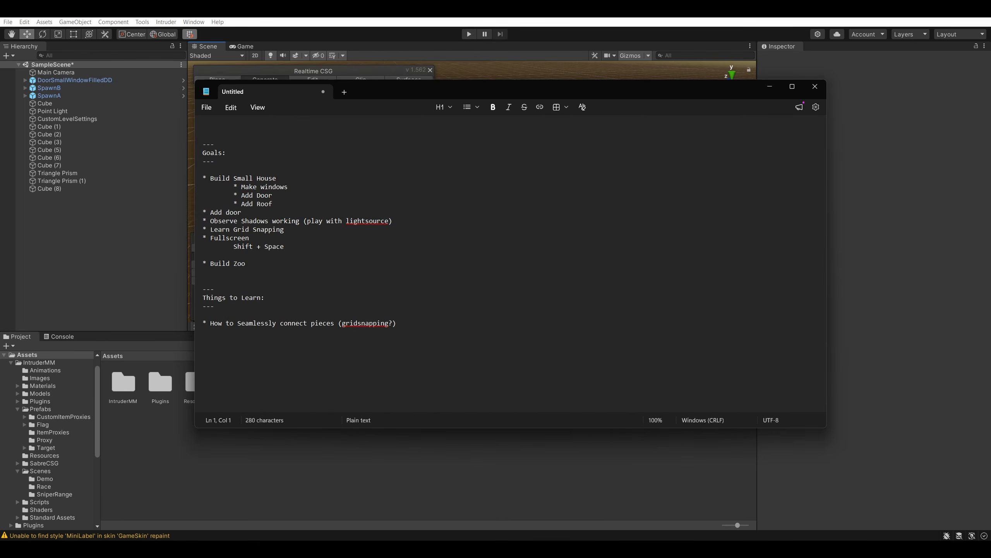
key("BackSpace")
key("BackSpace")
left_click(268, 355)
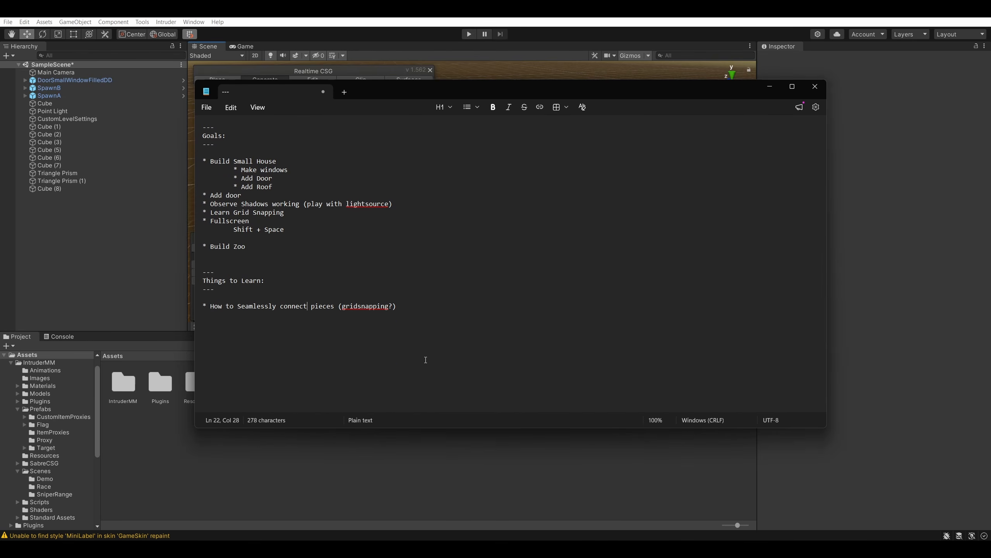
key("Return")
key("ctrl+v")
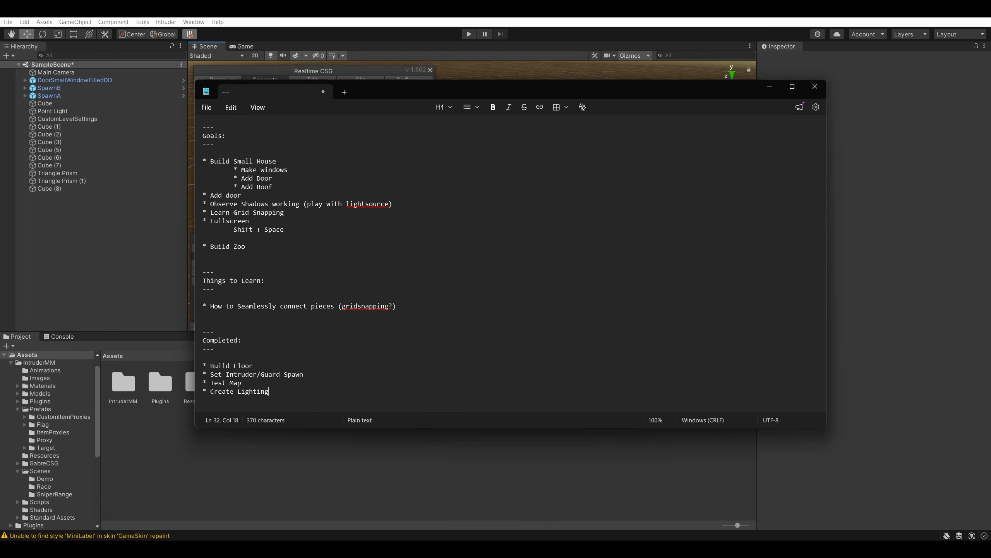
- Add the bullet "* Realtime CSG" at the end of the Things to Learn list
left_click(411, 306)
key("Return")
type("* Realtime CS")
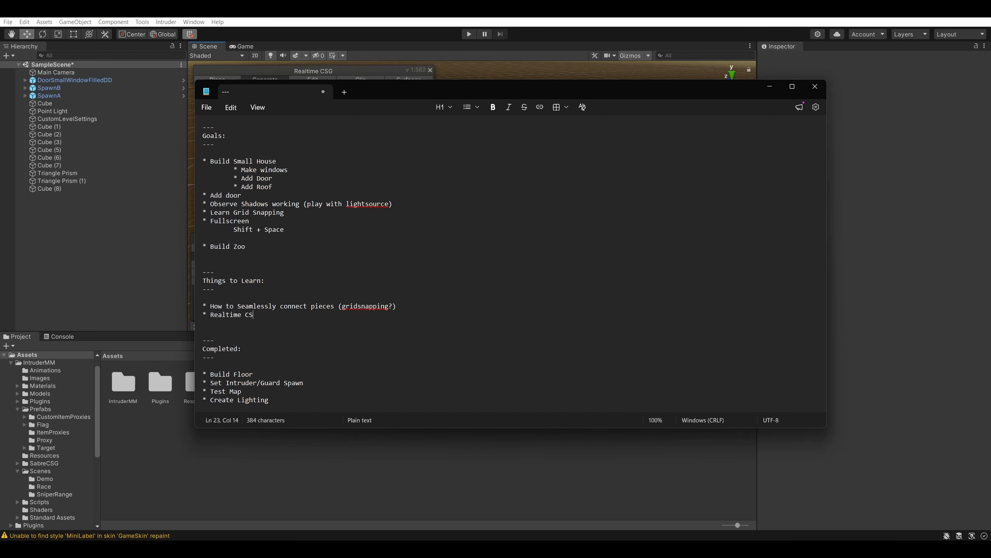
type("G")
- Copy the "* Build Zoo" goal into the Things to Learn list and append "( Asset Library )"
left_click(278, 250)
left_click_drag(246, 247, 202, 247)
key("ctrl+c")
left_click(276, 318)
key("Return")
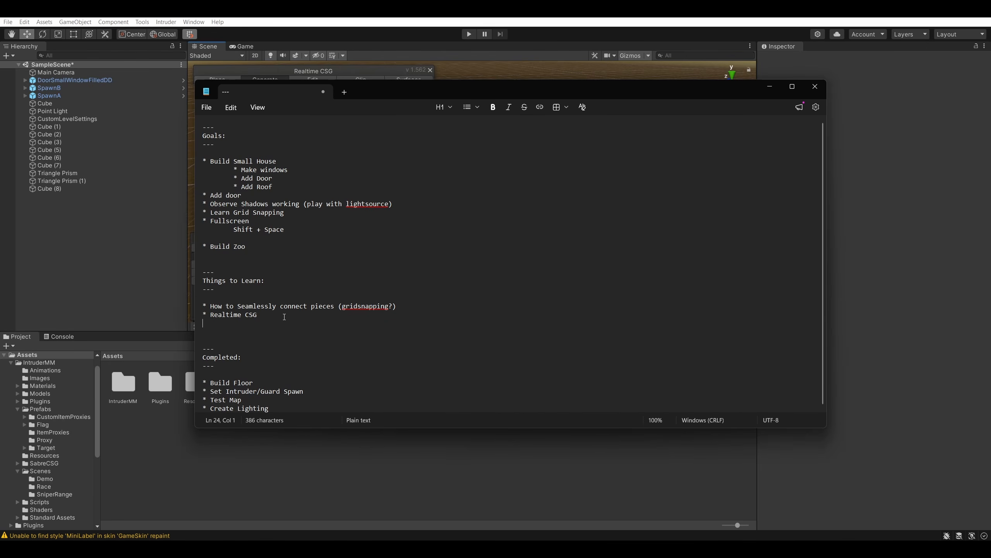
key("ctrl+v")
type("(")
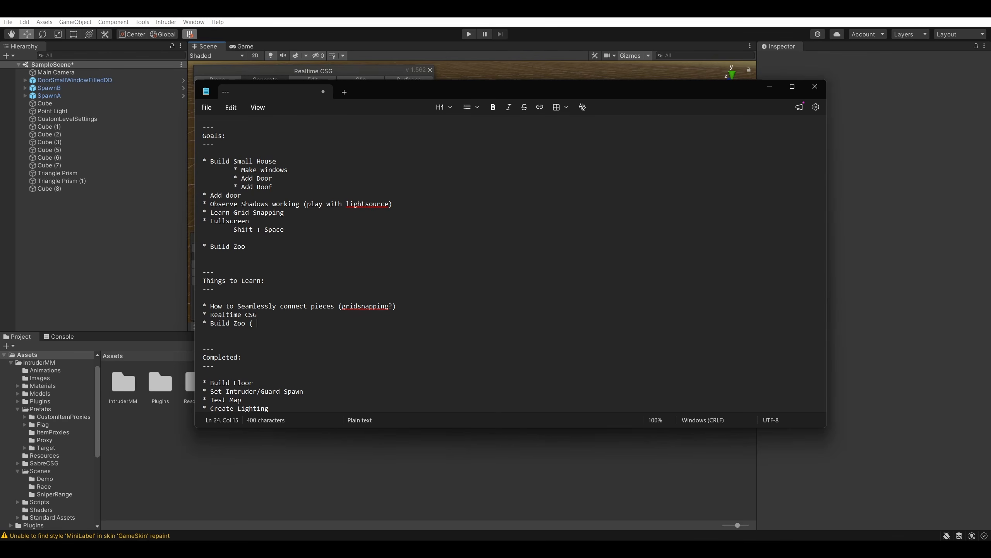
type("Asset Library )")
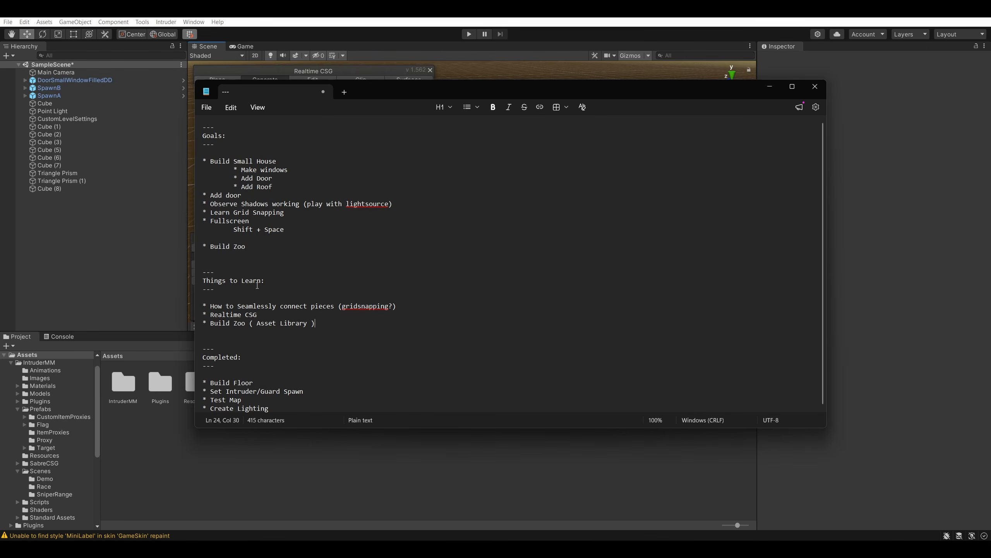
- Extend the Realtime CSG bullet in Things to Learn with "| Basic Understanding (Gridsnapping)"
left_click(254, 315)
type("| Bas")
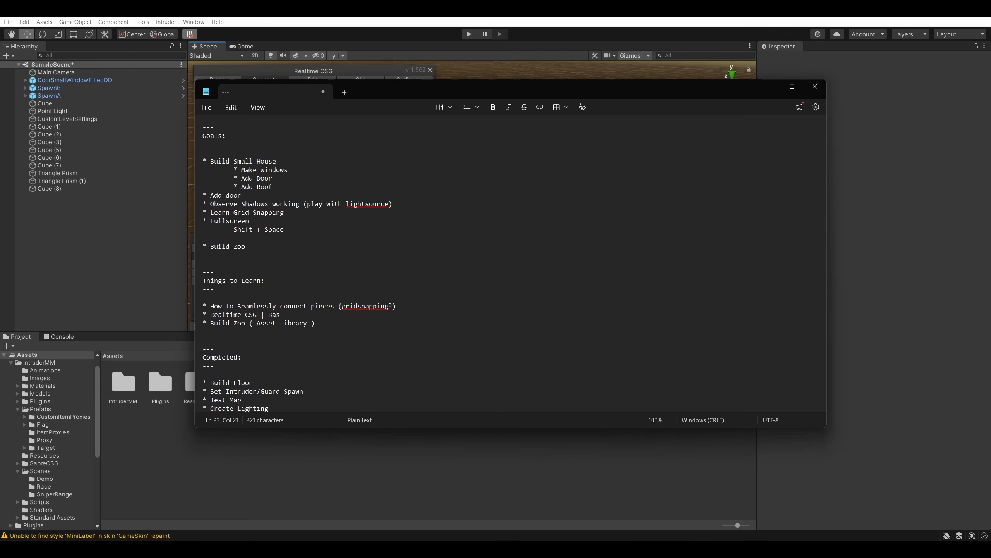
type("ic Understanding")
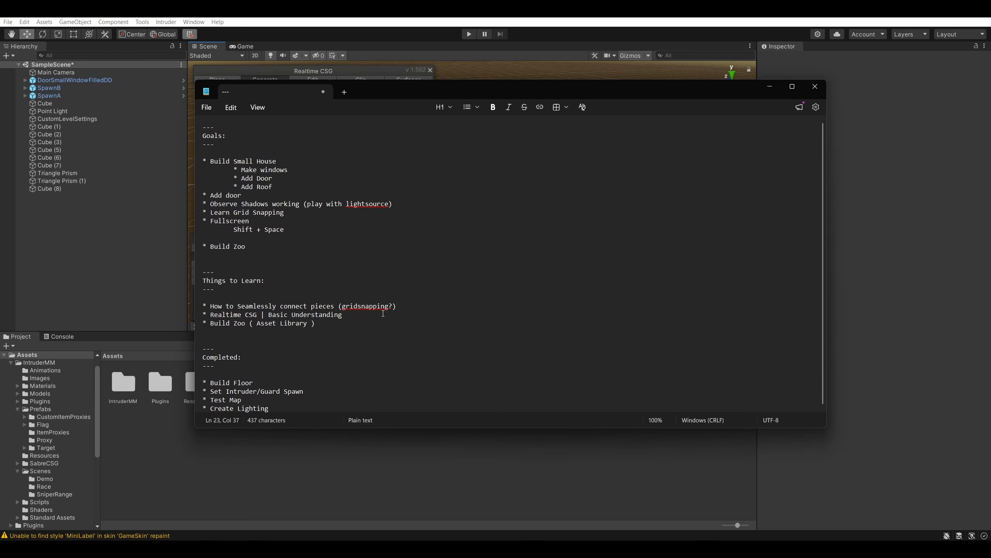
key("Down")
type("(Gridsnappein")
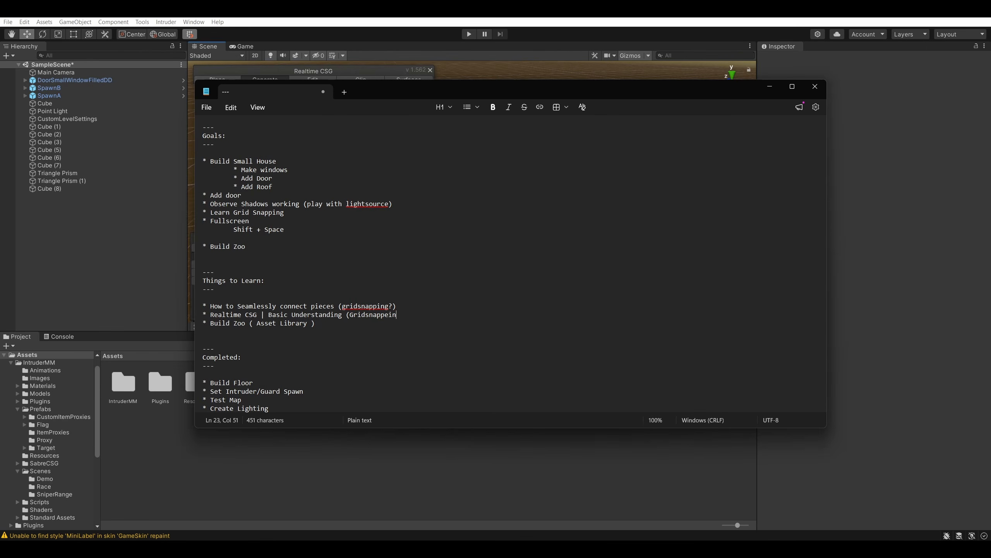
key("BackSpace")
key("BackSpace")
key("BackSpace")
type("ing)")
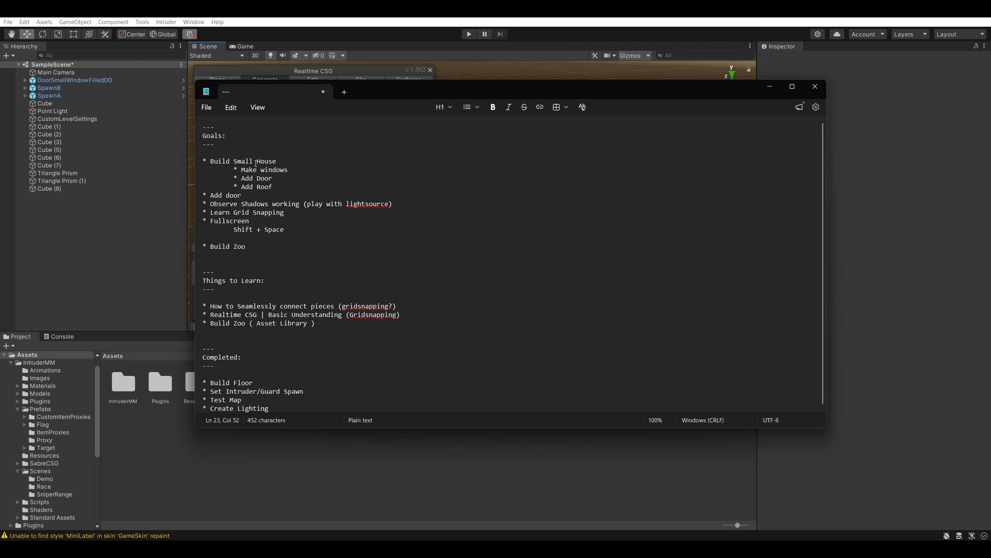
- Insert "(1) Learn Gridsnapping With Realtime CSG" above the existing Goals bullets, separated by a blank line
left_click(288, 180)
left_click(289, 183)
key("Return")
key("Return")
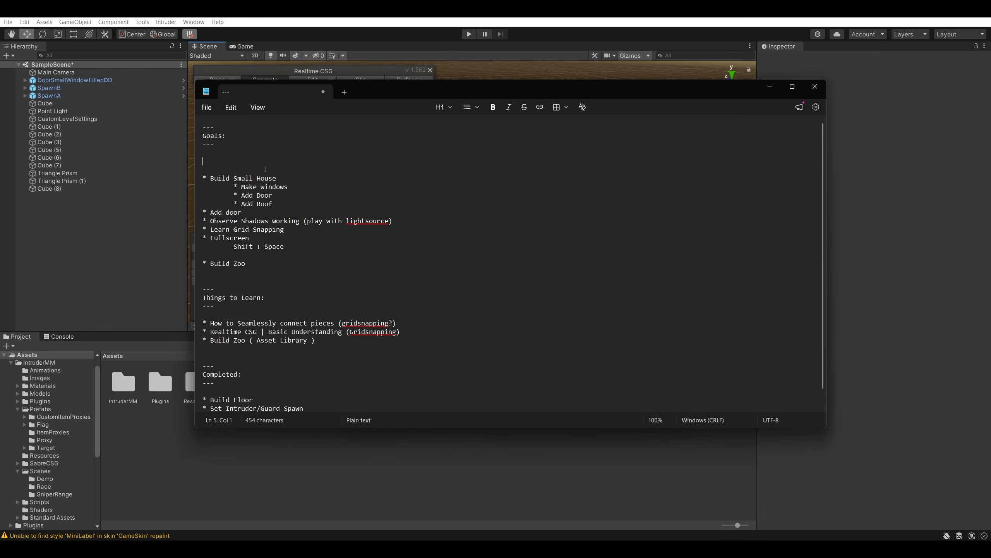
type("(1) Learn ")
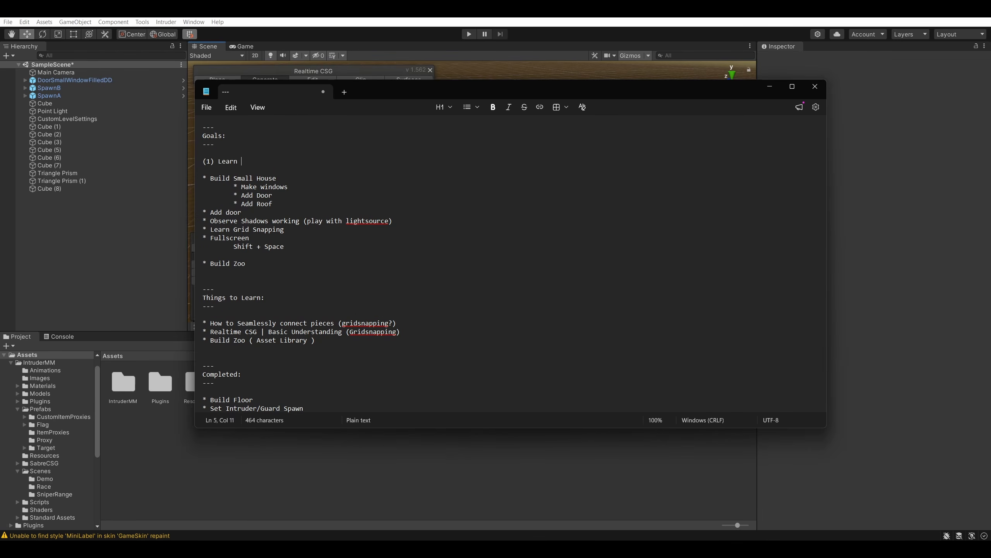
type("Gridsnapping With Realtime CSG")
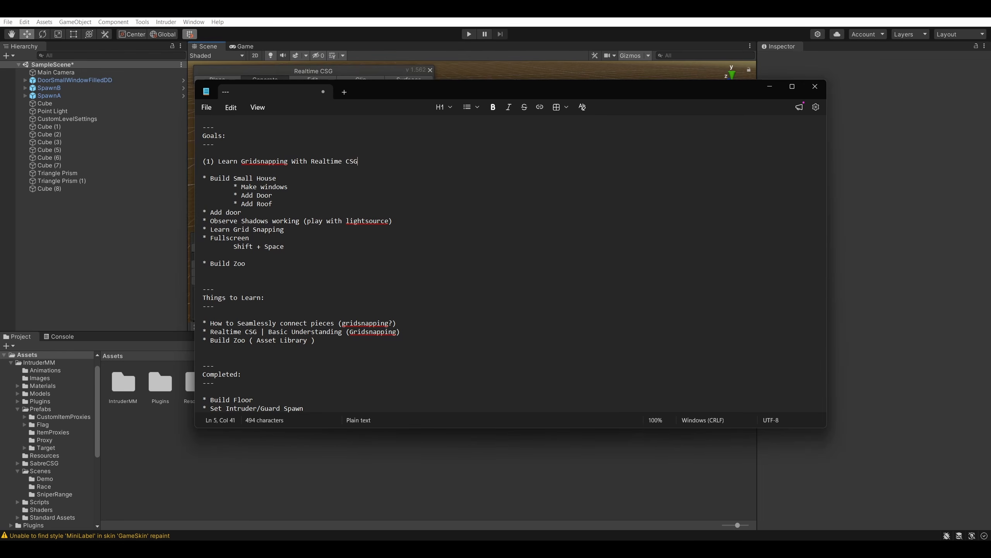
- Add a second numbered goal reading "(2) Rebuild House (Floor, Walls, Roof)"
key("Return")
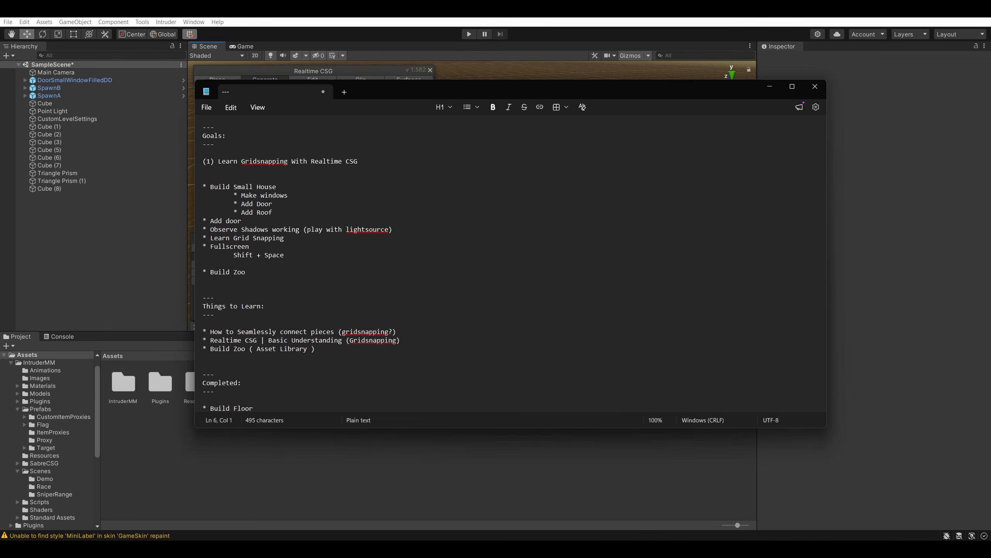
type("(2) Rebuild")
type(" Floor, Walls")
key("BackSpace")
key("BackSpace")
key("BackSpace")
key("BackSpace")
key("BackSpace")
key("BackSpace")
key("BackSpace")
key("BackSpace")
key("BackSpace")
key("BackSpace")
key("BackSpace")
key("BackSpace")
key("BackSpace")
key("BackSpace")
type("House (Floor, Walls, Roof)")
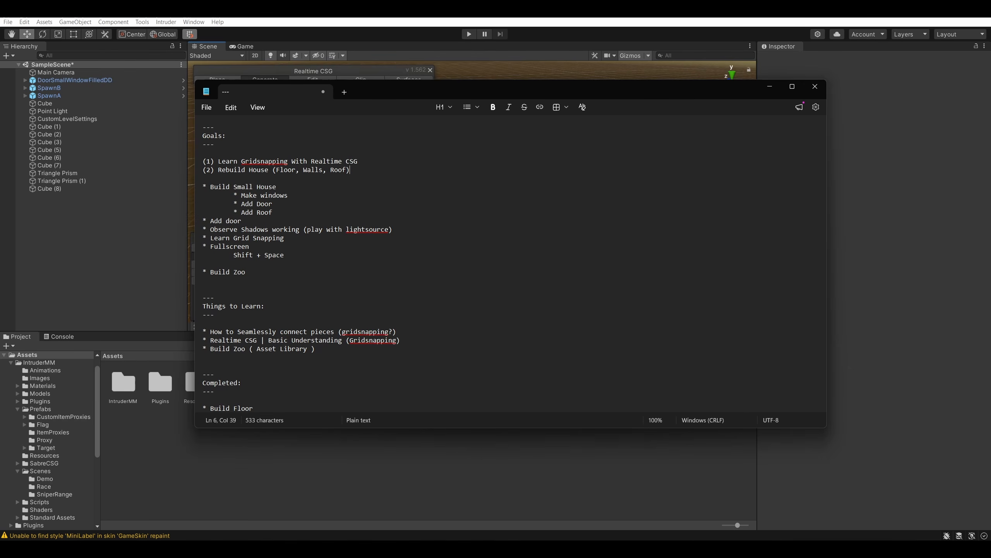
- Add the numbered goals "(3) Add Door" and "(4) Add Windows" below goal (2)
key("Return")
type("(3)")
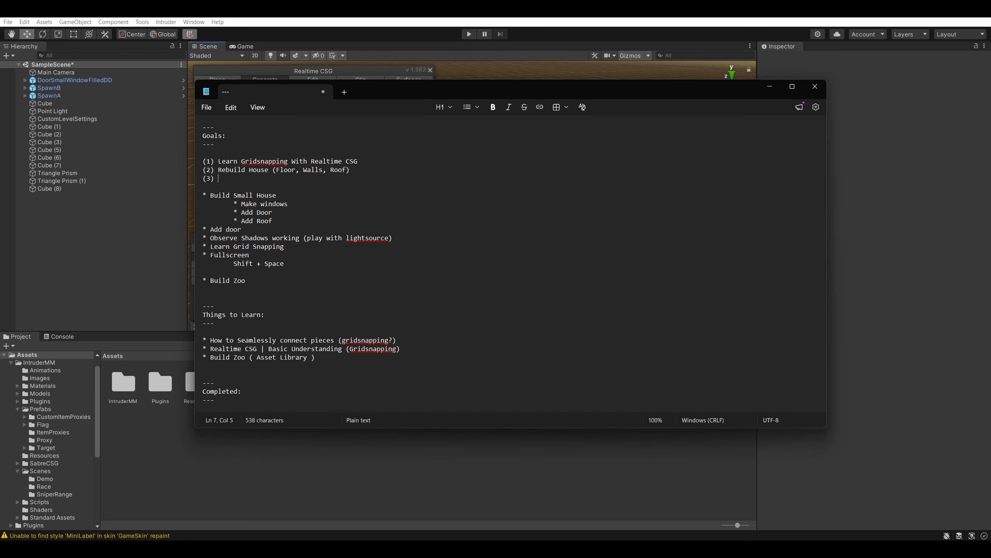
type("Add Door")
key("Return")
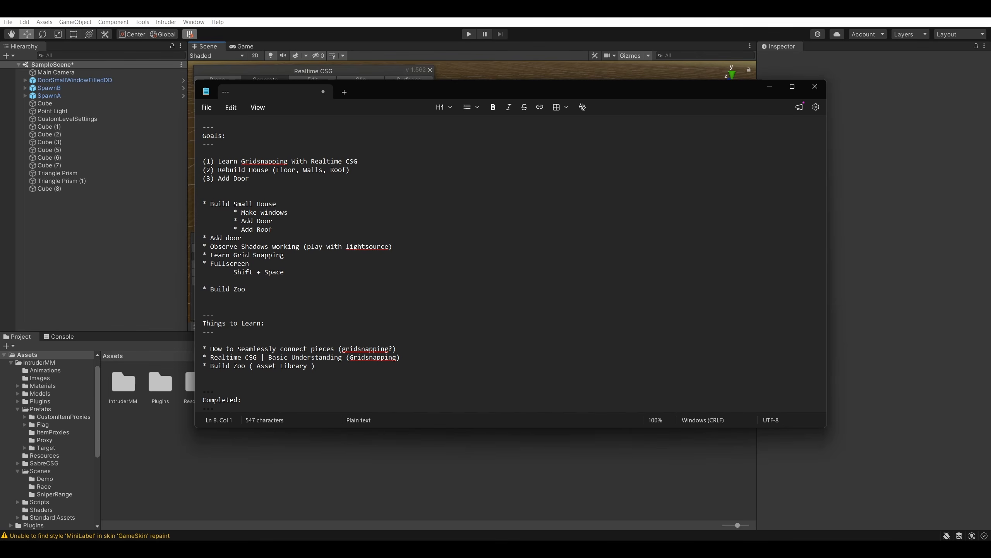
type("(4) Add Windows")
- Delete the old bulleted goals, from "* Build Small House" through "* Build Zoo", beneath the numbered goals along with a surplus blank line
left_click_drag(287, 274, 204, 254)
left_click_drag(218, 297, 196, 240)
key("BackSpace")
key("BackSpace")
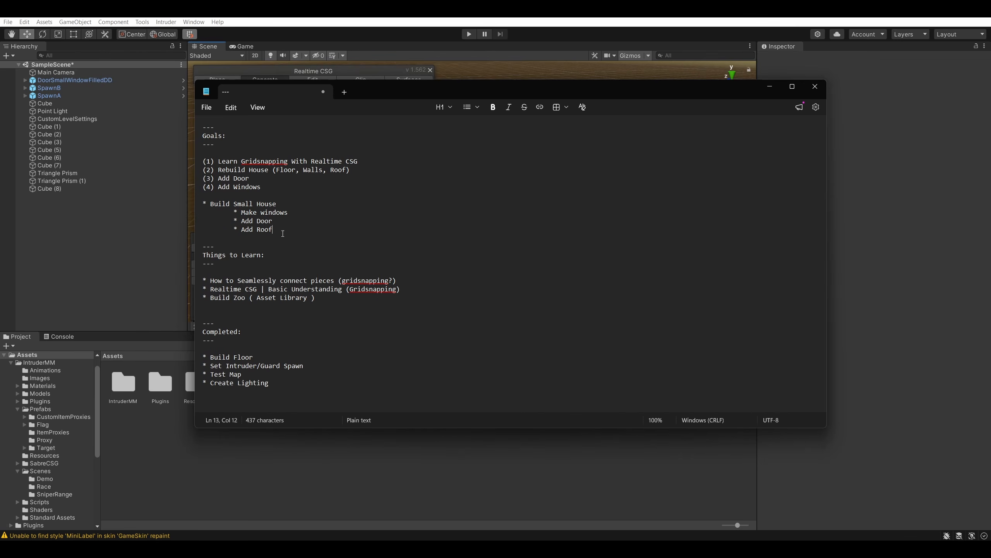
left_click(284, 188)
left_click_drag(275, 230, 198, 195)
key("BackSpace")
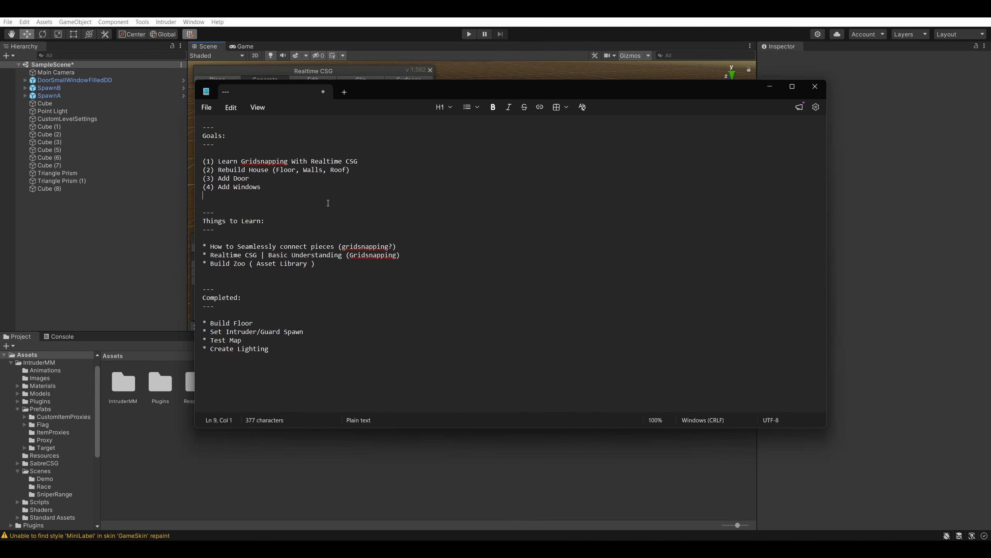
key("BackSpace")
- Insert "With Gridsnapping" after "Rebuild House" in goal (2)
key("shift+Home")
key("shift+Up")
key("shift+Up")
key("shift+Up")
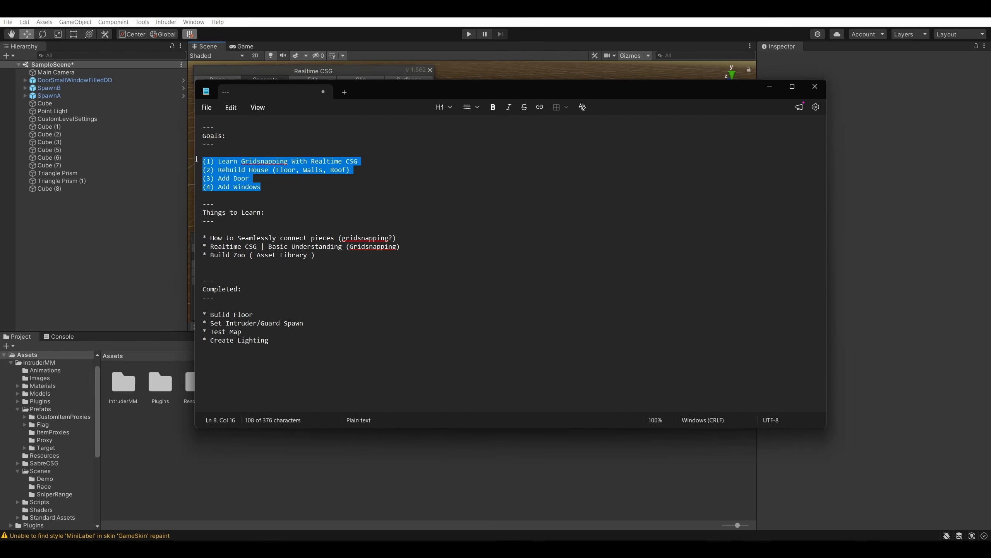
left_click(274, 171)
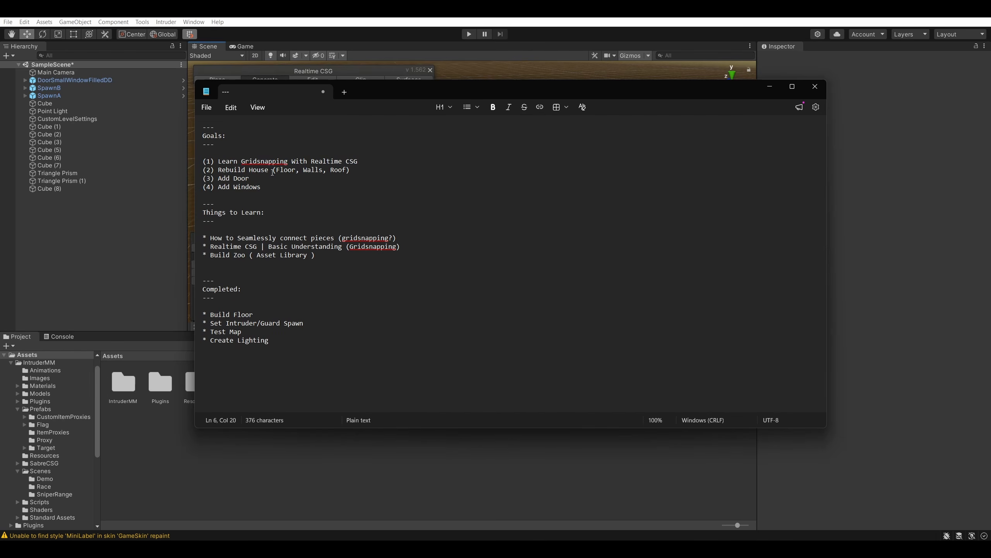
type("With Gridsnapping")
left_click(282, 193)
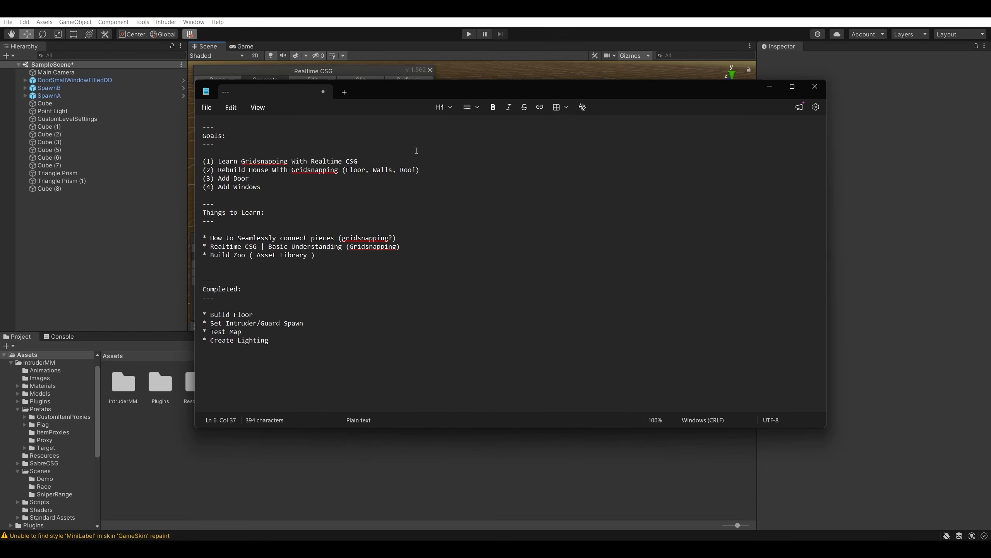
- Add four blank lines between the numbered goals and the Things to Learn section
left_click_drag(222, 197, 266, 246)
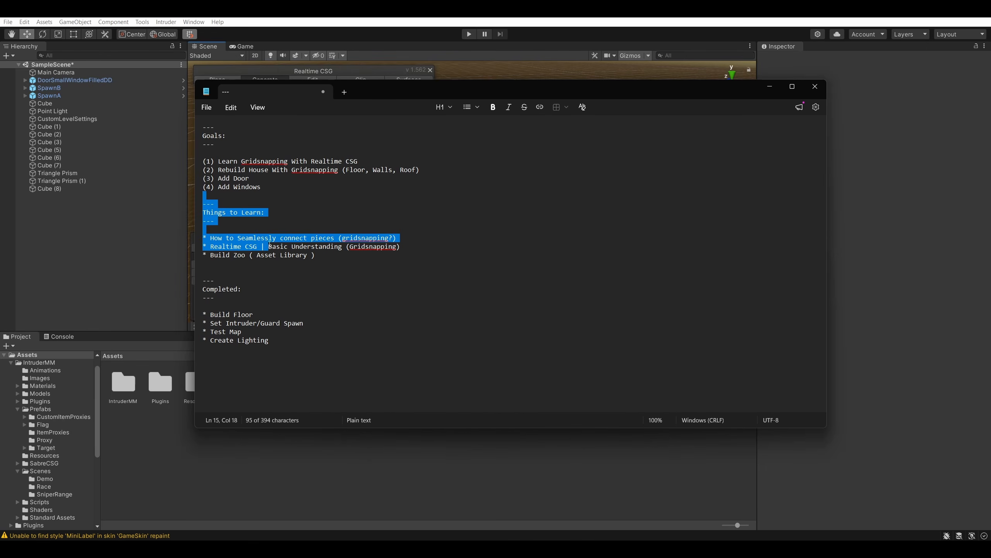
left_click(269, 212)
left_click_drag(363, 264, 307, 204)
left_click(306, 196)
key("Return")
key("Return")
key("Return")
key("Return")
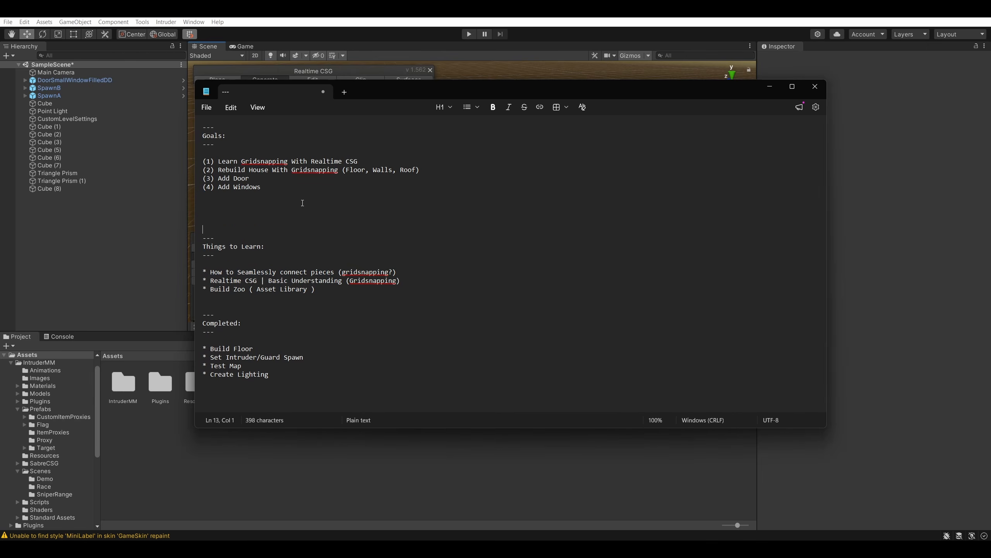
- Move the notes window out of the way to uncover the Unity scene
left_click_drag(310, 371, 205, 313)
left_click(438, 389)
left_click_drag(591, 92, 990, 149)
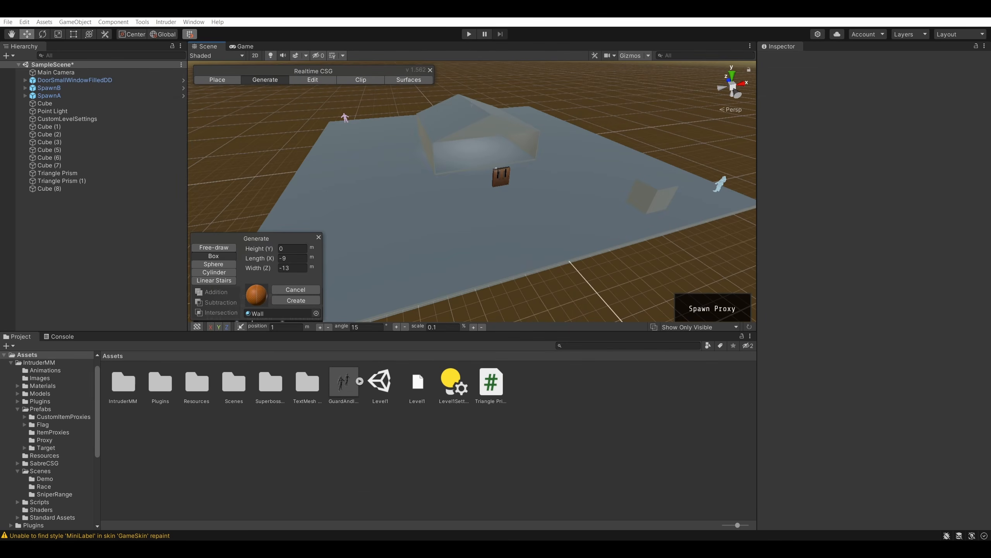
right_click_drag(667, 287, 673, 128)
key("Escape")
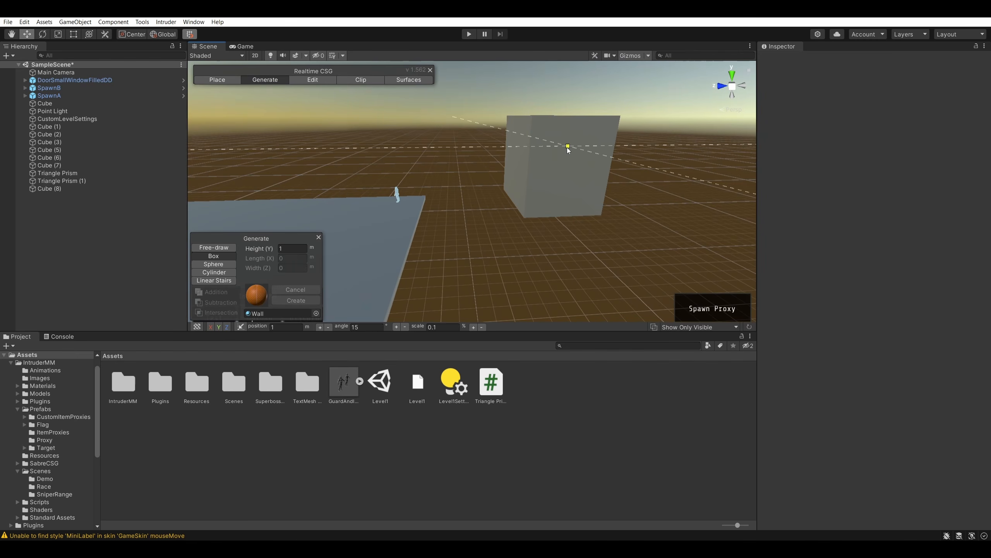
left_click(555, 149)
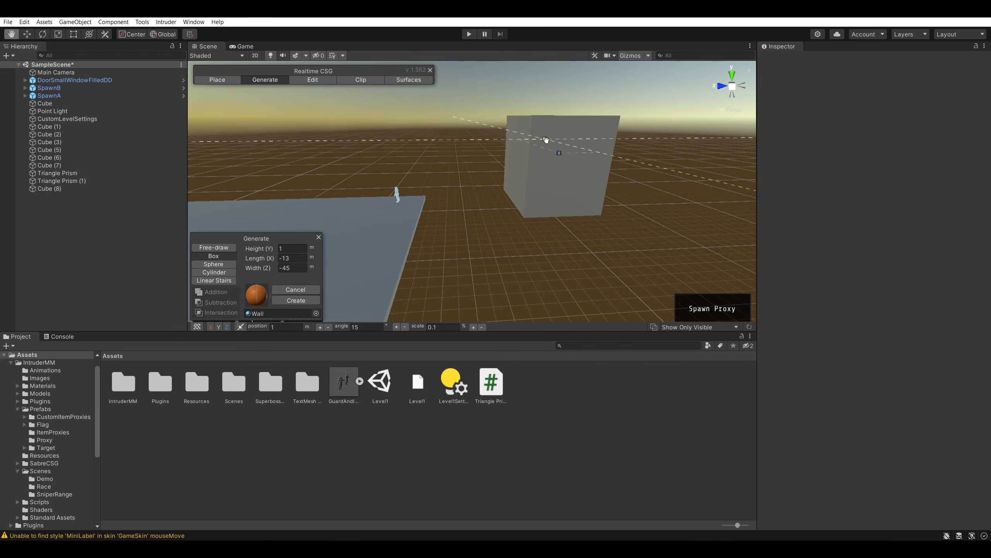
left_click(553, 141)
middle_click_drag(597, 170, 571, 169)
key("Escape")
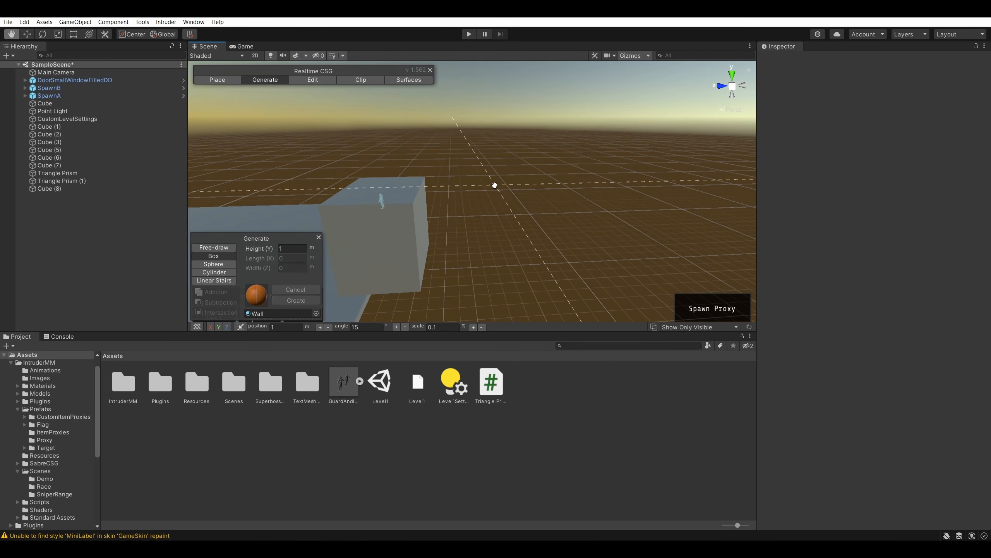
- Try generating grid-snapped boxes beside the floor, about 16 by 14 by 7 m and 17 by 9 by 8 m, and discard them
left_click_drag(496, 184, 725, 241, "alt")
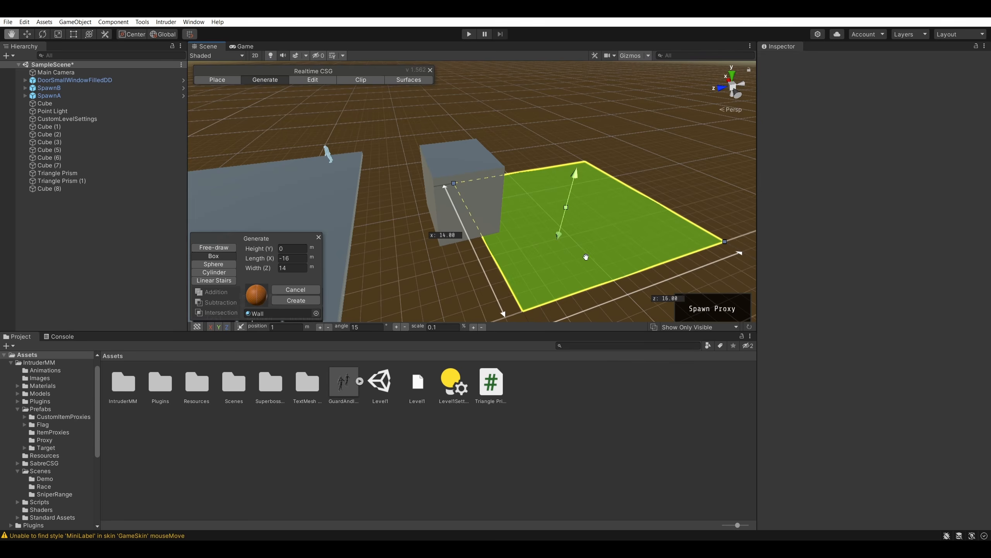
left_click_drag(576, 180, 609, 93)
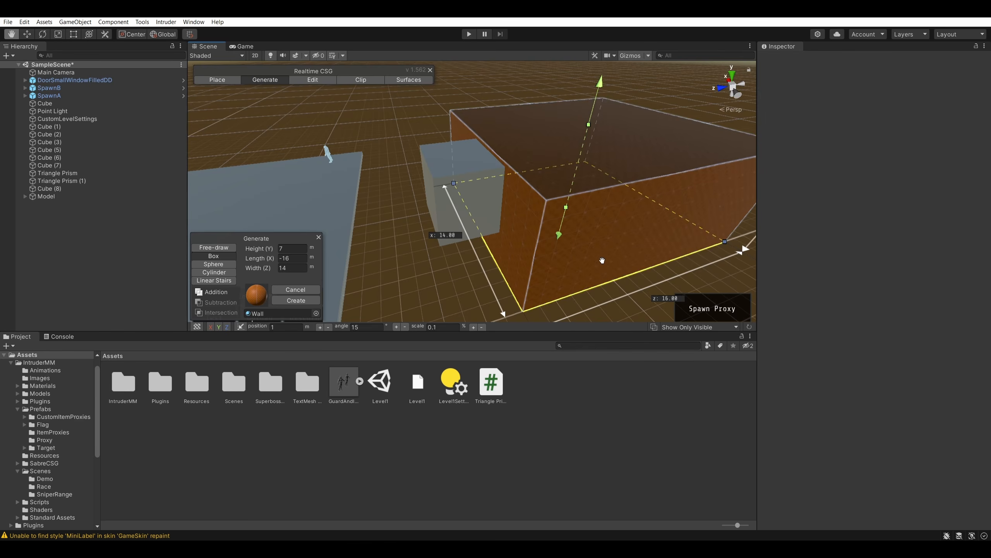
right_click_drag(603, 260, 562, 276)
left_click_drag(462, 156, 449, 182)
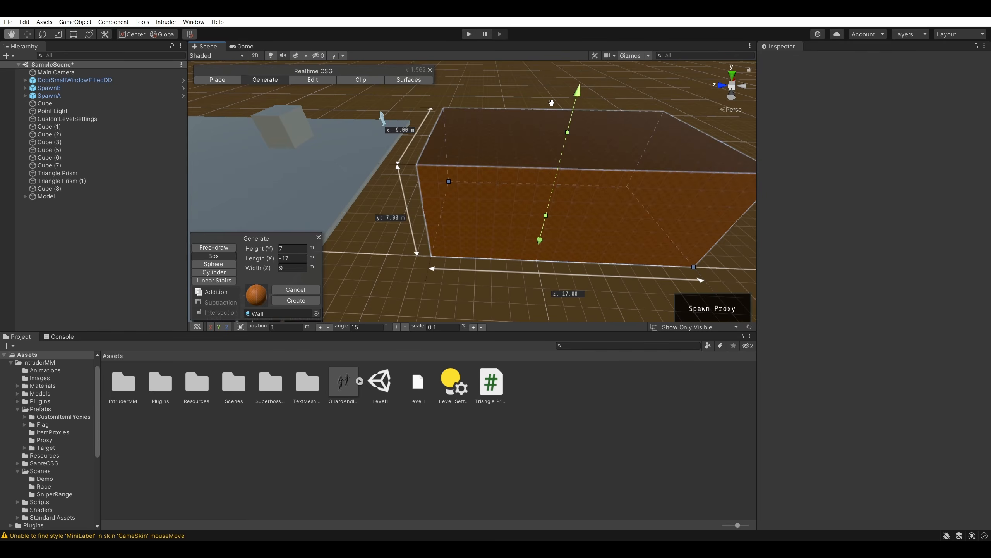
mouse_move(578, 93)
left_mouse_down()
mouse_move(565, 152)
mouse_move(581, 75)
left_mouse_up()
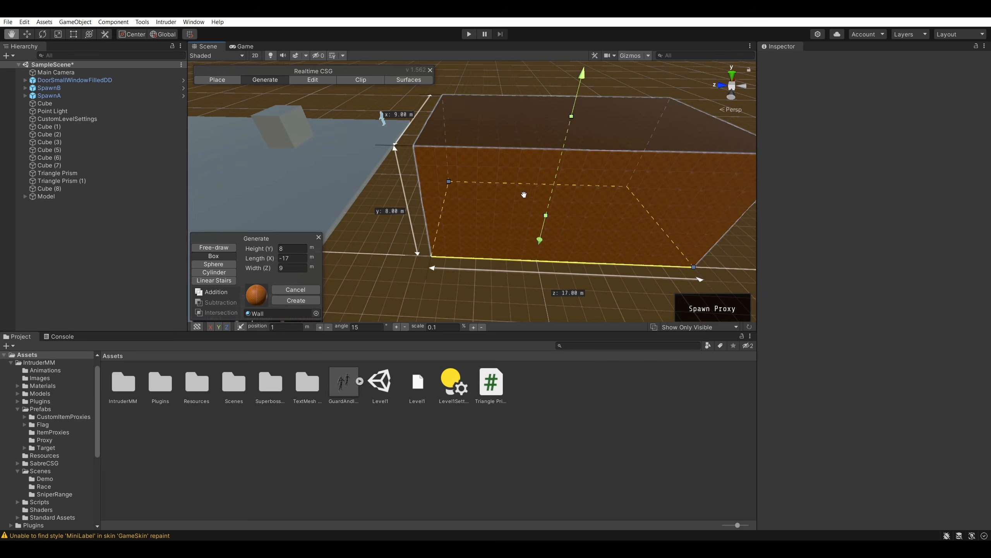
key("Escape")
right_click_drag(448, 159, 404, 190)
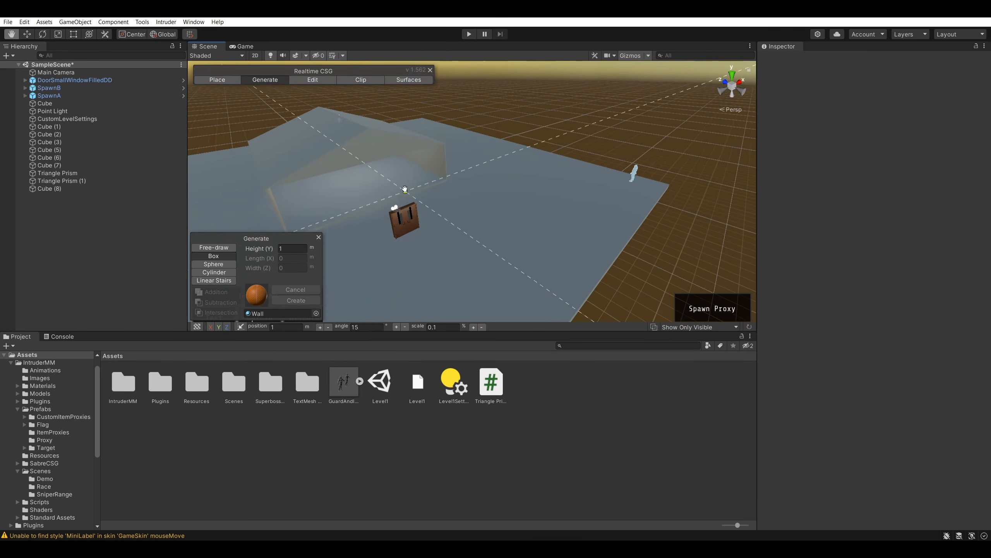
right_click_drag(491, 136, 488, 176)
key("s")
right_click_drag(564, 258, 535, 264)
right_click_drag(536, 183, 562, 171)
key("w")
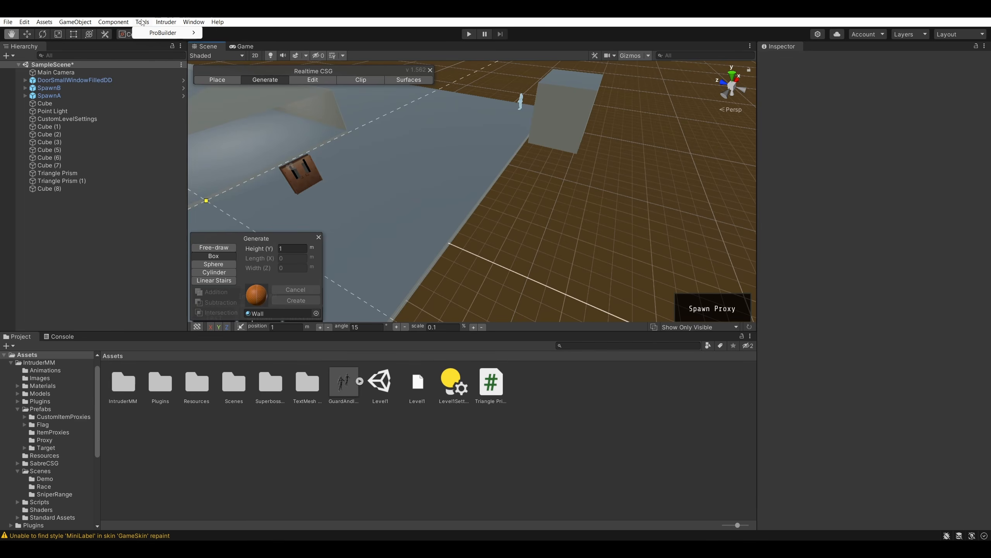
mouse_move(178, 22)
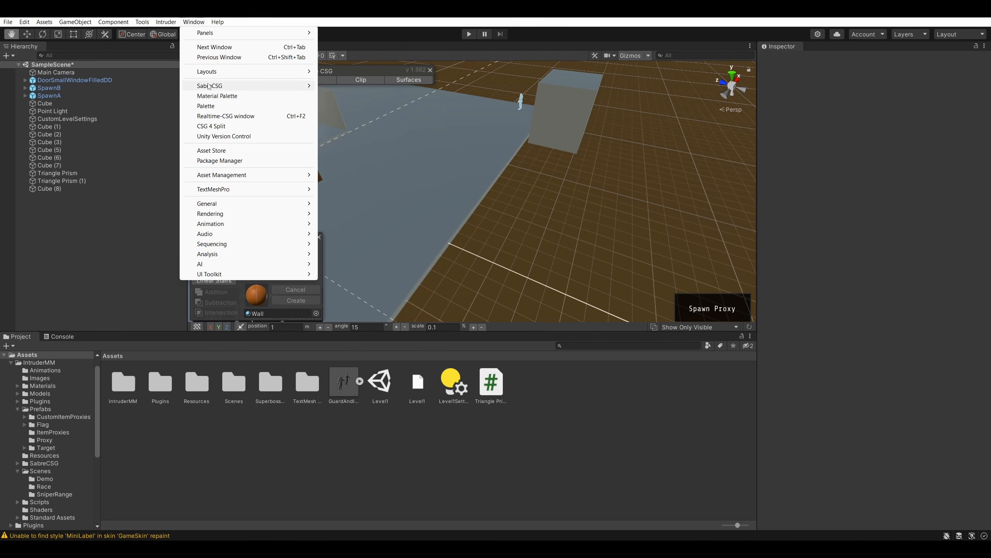
mouse_move(206, 89)
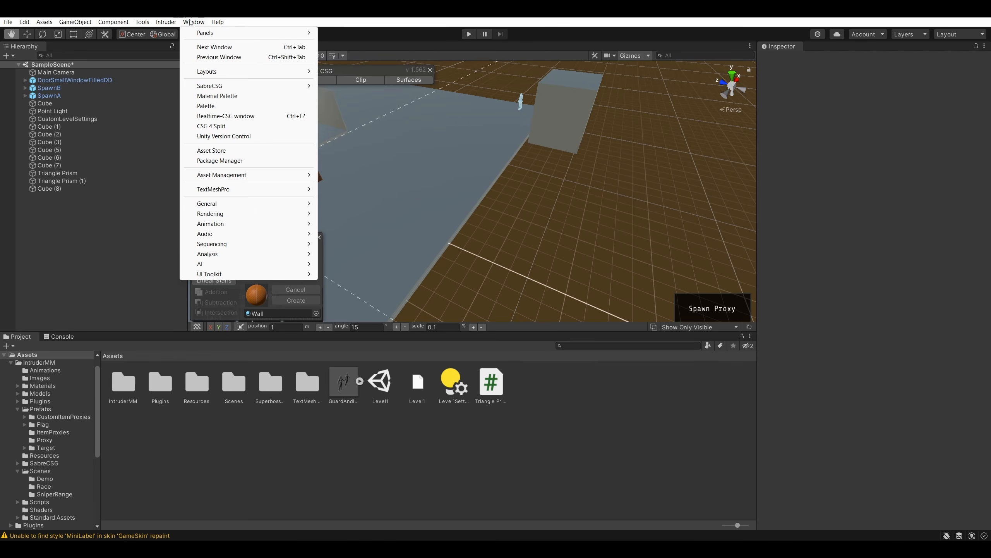
- Switch Realtime CSG to Edit mode and delete Cube (8), the loose cube beside the floor
right_click_drag(580, 172, 597, 157)
key("s")
key("a")
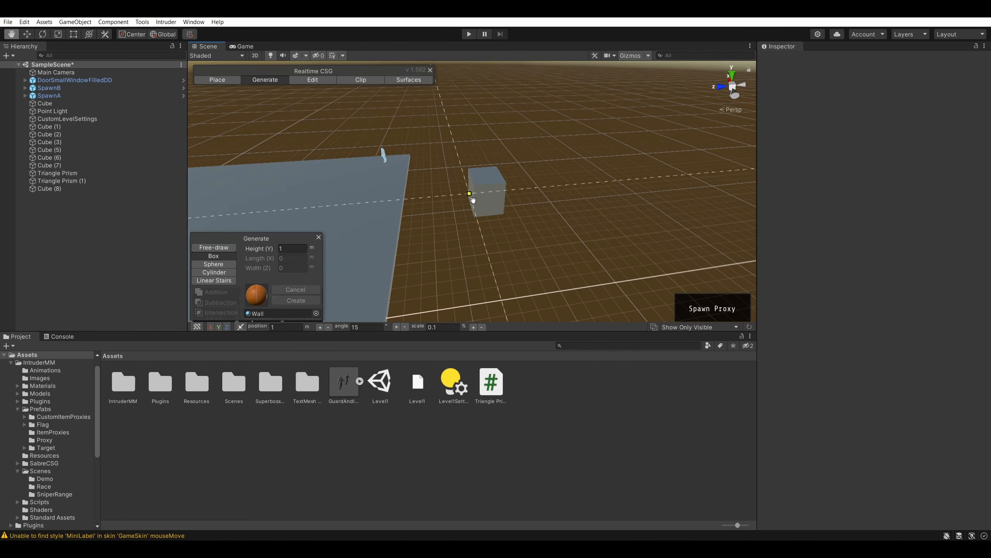
mouse_move(498, 156)
right_mouse_down()
mouse_move(481, 172)
mouse_move(488, 160)
right_mouse_up()
key("d")
key("w")
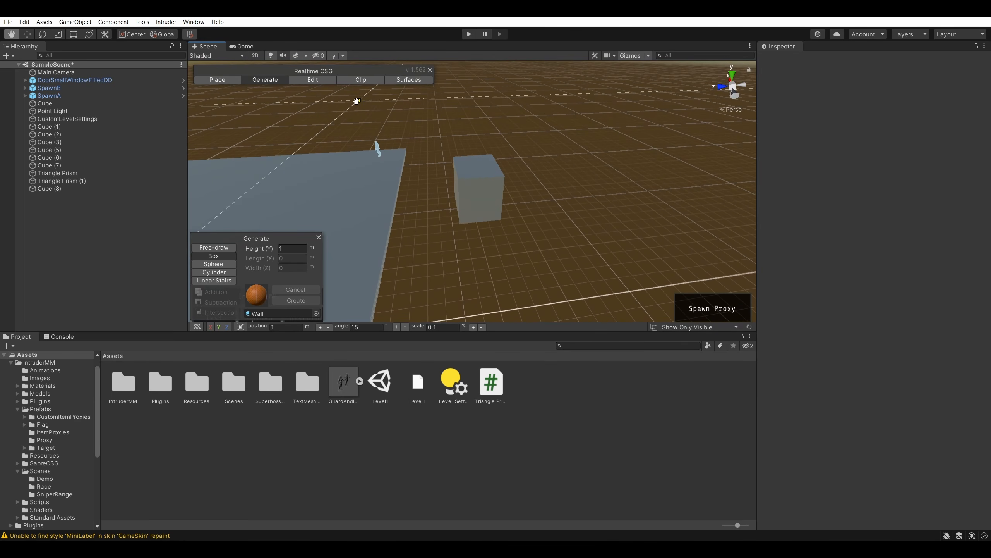
left_click(320, 83)
left_click(477, 186)
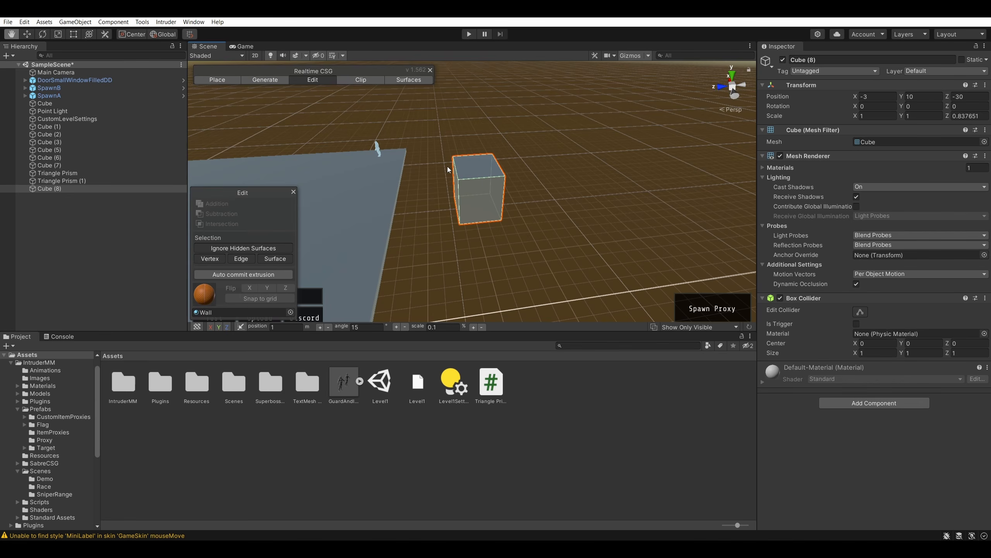
right_click(95, 192)
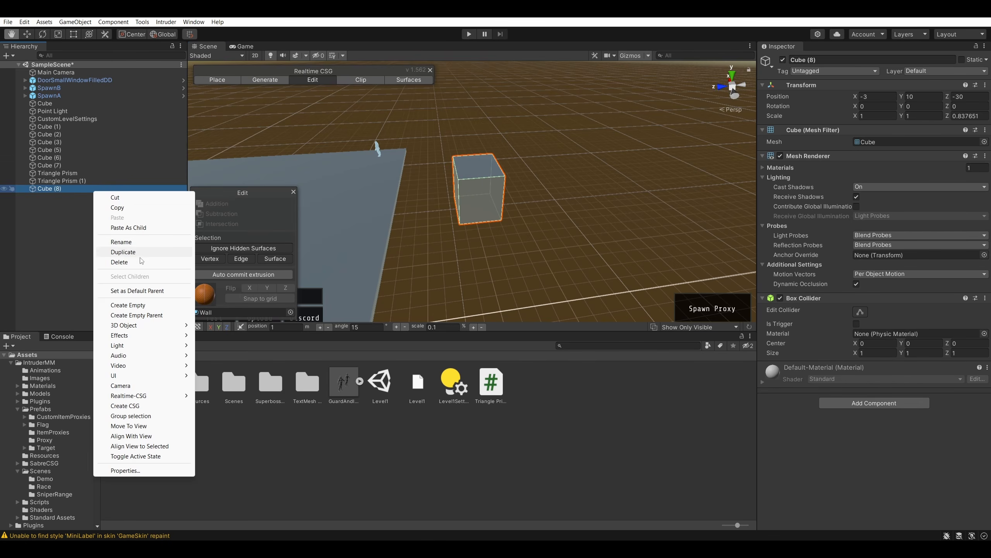
left_click(117, 261)
right_click_drag(396, 132, 258, 105)
right_click_drag(528, 130, 575, 142)
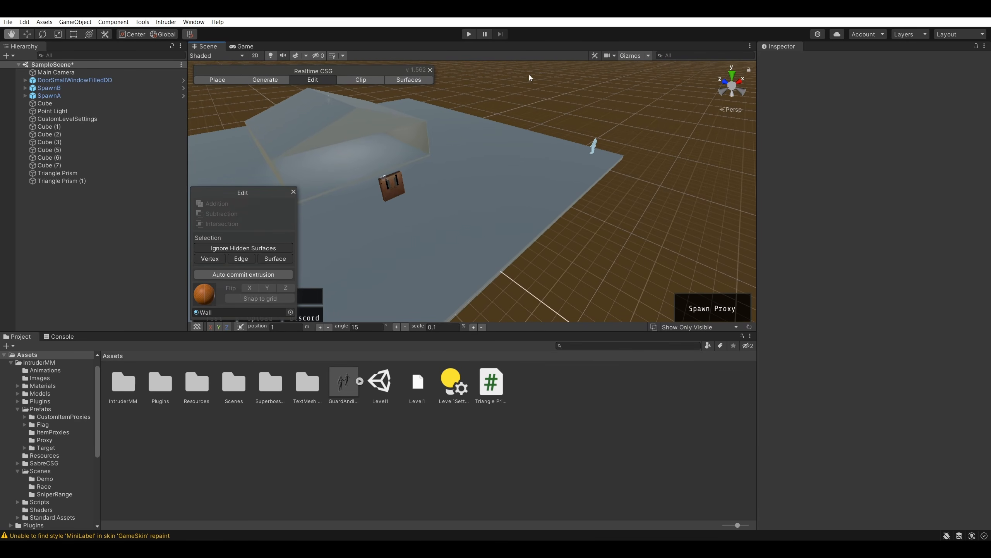
right_click_drag(529, 76, 574, 104)
key("w")
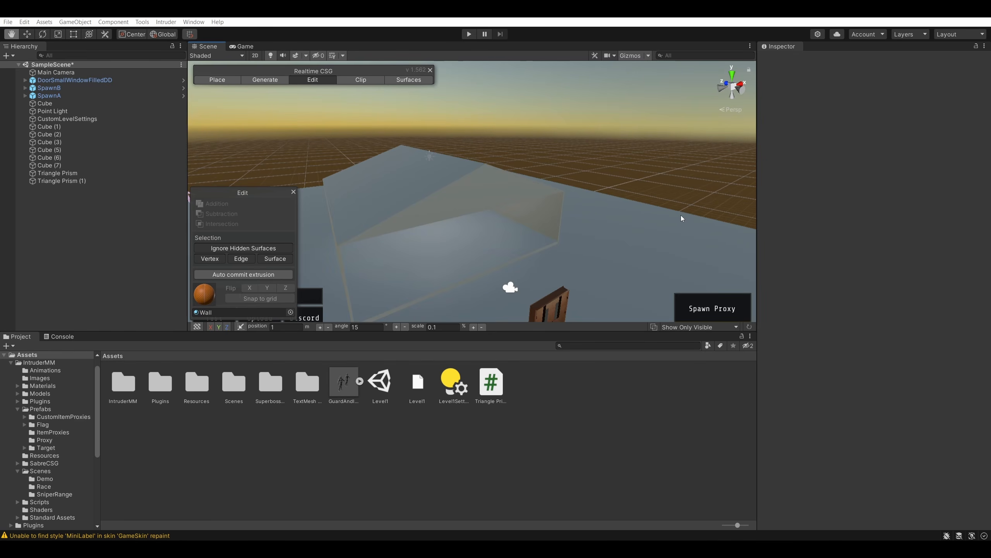
right_click_drag(547, 172, 569, 203)
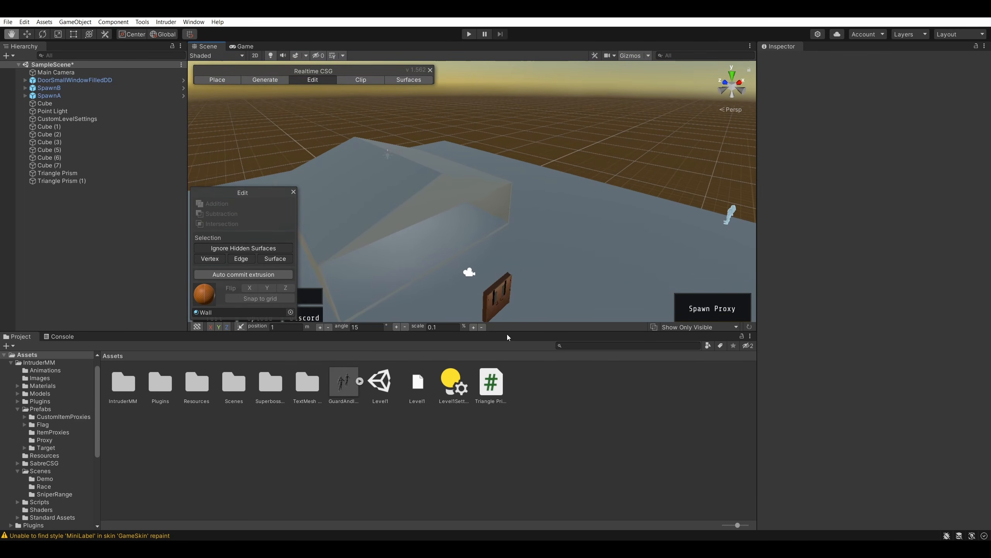
- Delete both gable pieces of the house, Triangle Prism and Triangle Prism (1)
left_click(495, 390)
right_click_drag(480, 210, 462, 206)
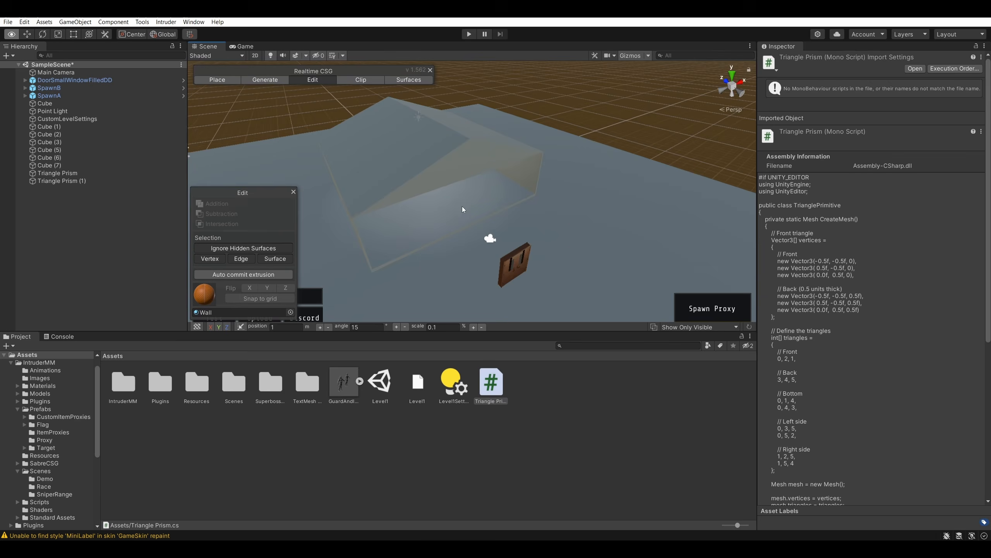
left_click(457, 168)
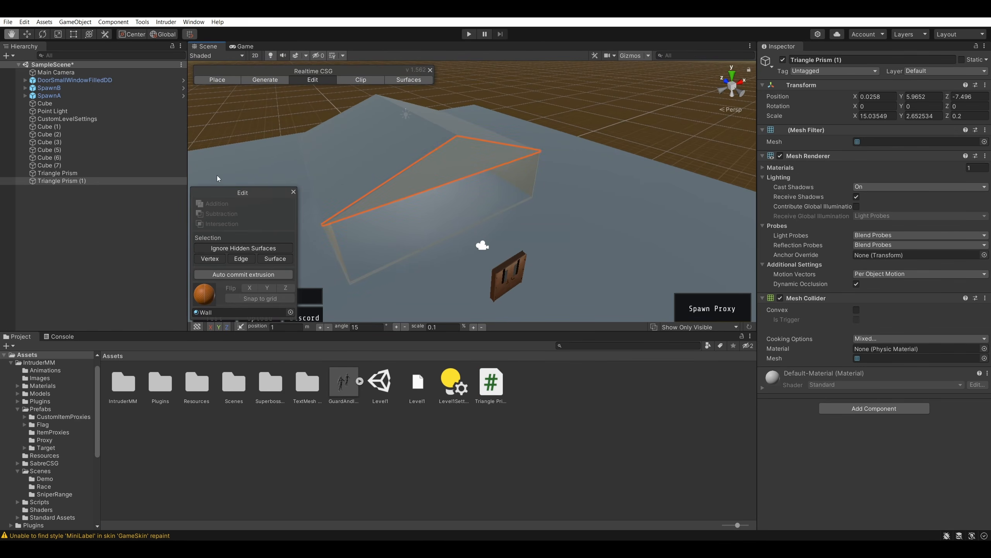
right_click(88, 181)
left_click(62, 188)
left_click(63, 174)
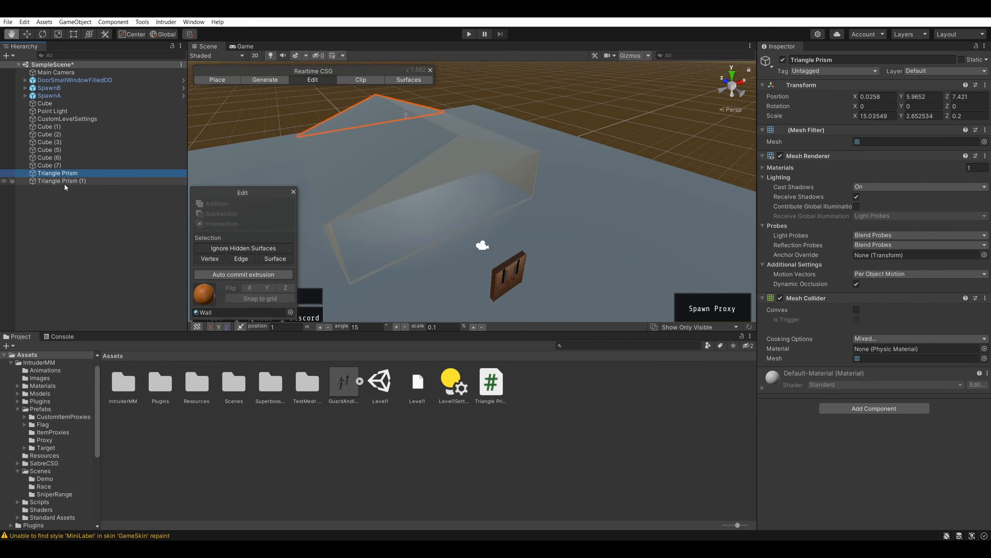
left_click(64, 180, "shift")
right_click(64, 180)
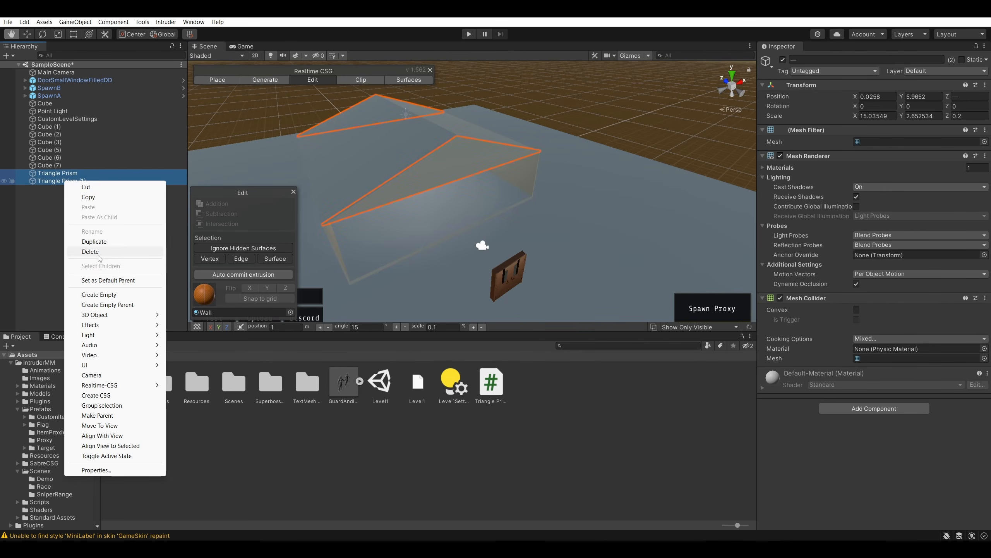
left_click(106, 258)
- Delete the two sloped roof panels, Cube (7) and Cube (6), from the house
right_click_drag(351, 176, 482, 188)
left_click(467, 197)
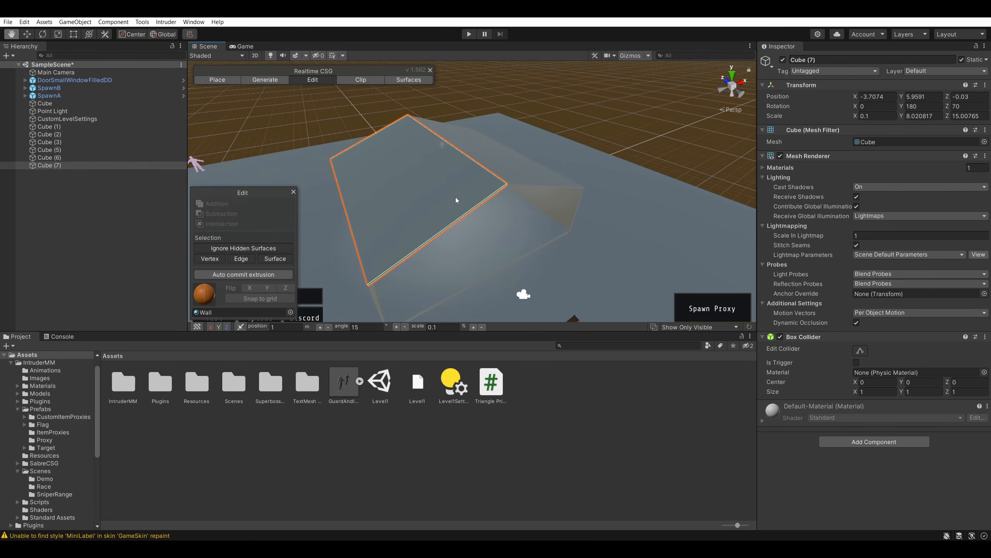
key("Delete")
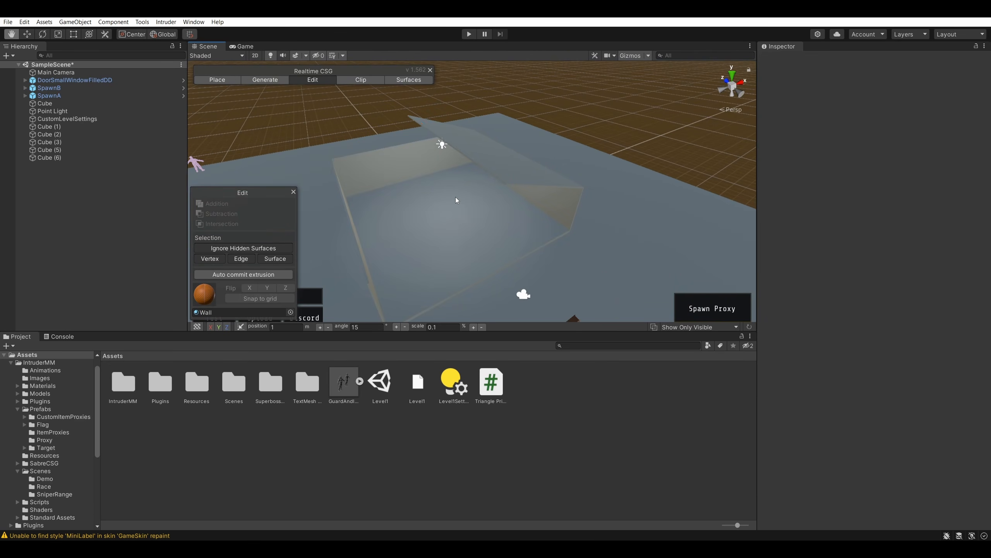
left_click(513, 174)
key("Delete")
- Delete the house's four remaining walls, Cube (3), Cube (1), Cube (2) and Cube (5)
left_click(521, 171)
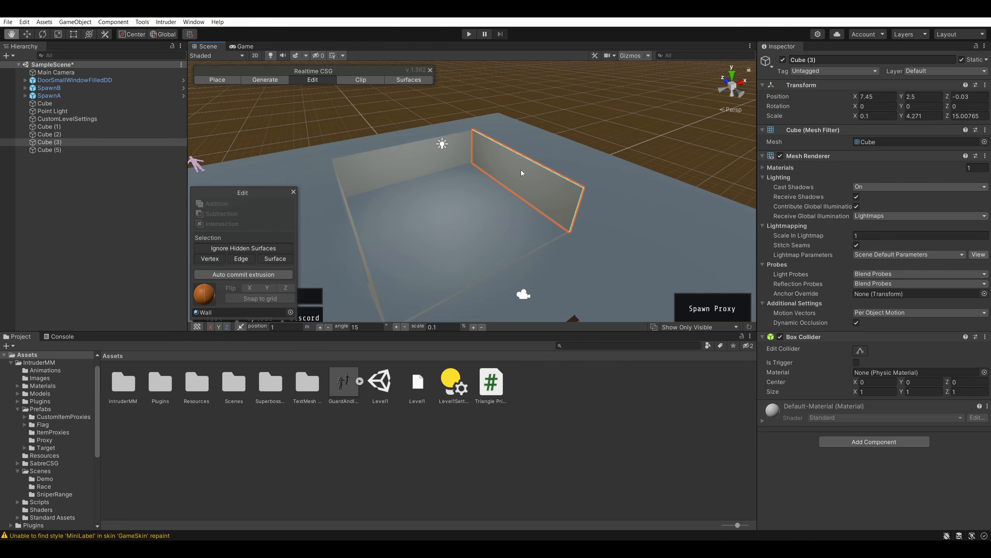
key("Delete")
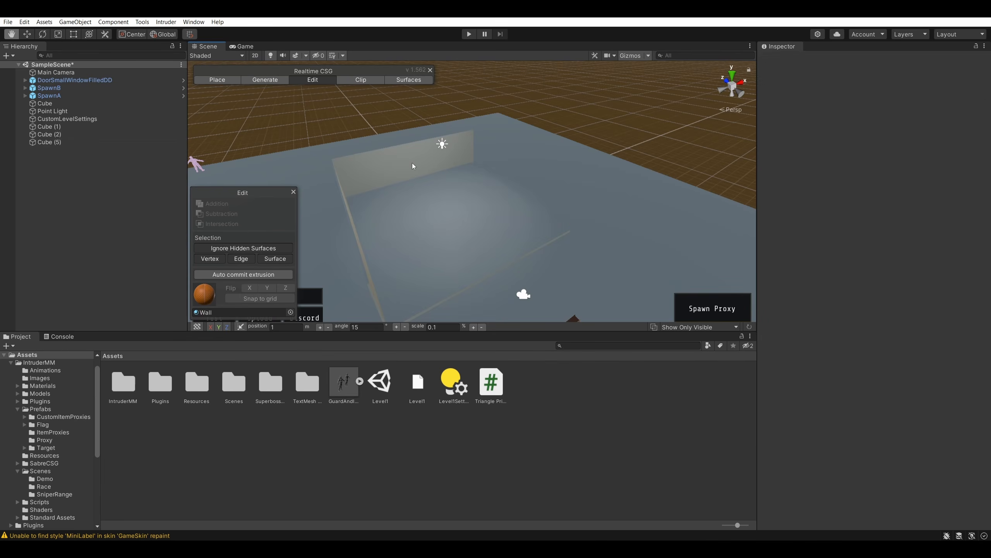
left_click(354, 227)
key("Delete")
left_click(461, 237)
key("Delete")
- Delete both spawn points, SpawnB and SpawnA, from the level
right_click_drag(562, 198, 445, 176)
left_click(428, 146)
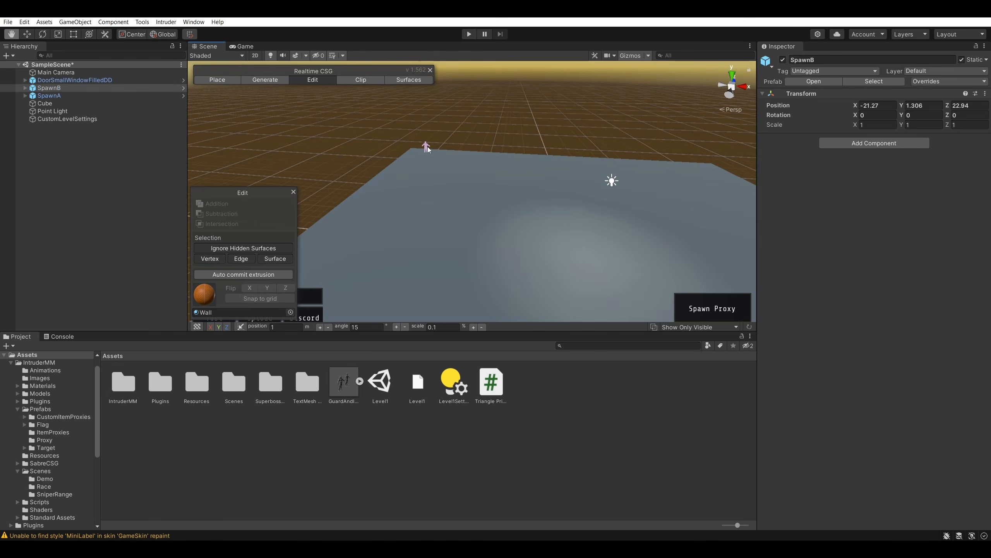
middle_click_drag(426, 144, 510, 296)
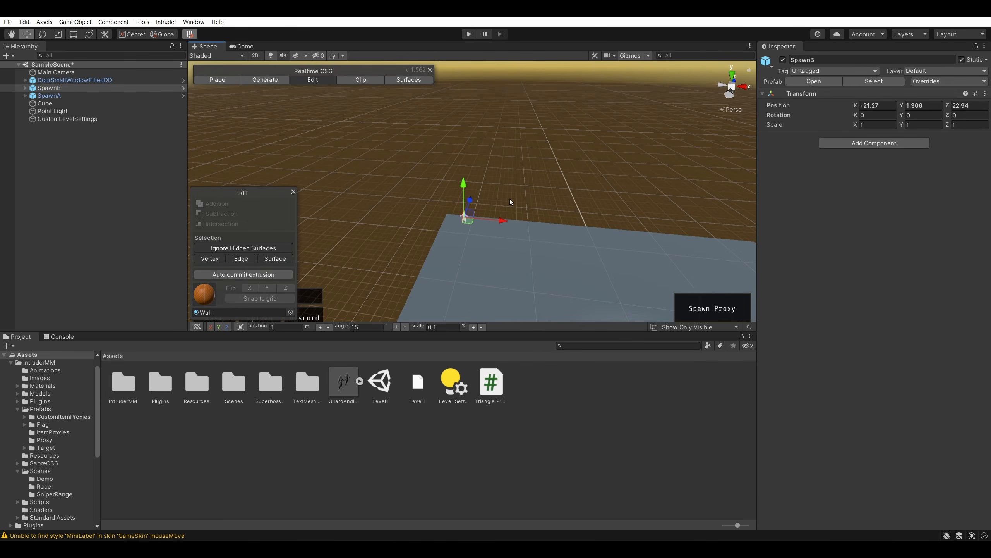
right_click_drag(509, 198, 511, 245)
key("Delete")
right_click_drag(481, 173, 823, 155)
left_click(516, 90)
key("Delete")
- Delete the DoorSmallWindowFilledDD door and the large floor Cube
right_click_drag(542, 100, 485, 131)
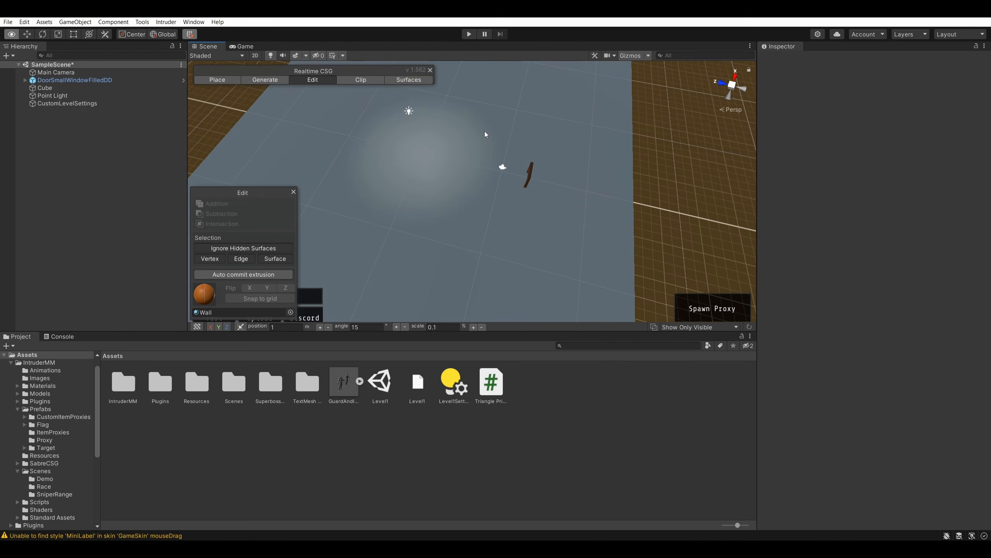
left_click(527, 176)
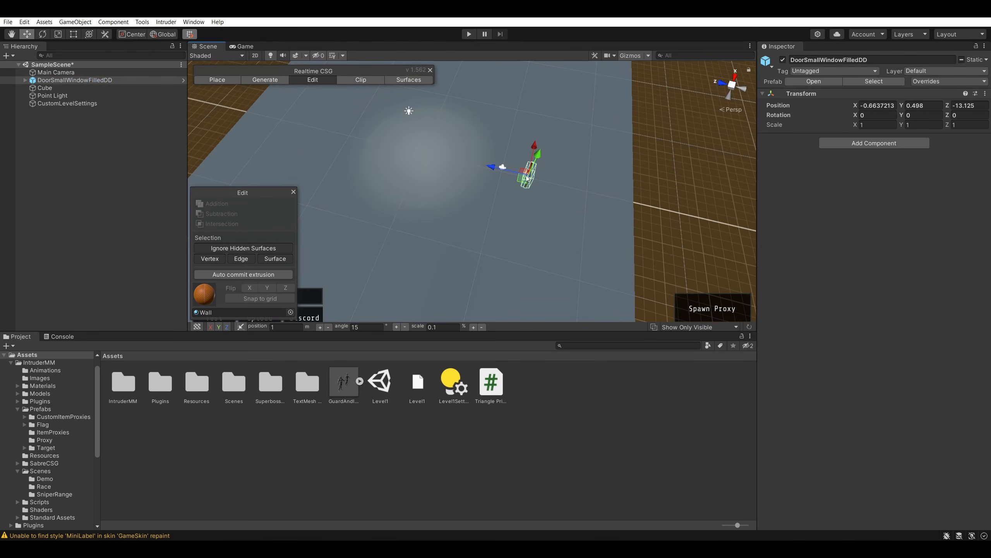
key("Delete")
left_click(493, 228)
key("Delete")
right_click_drag(509, 222, 552, 165)
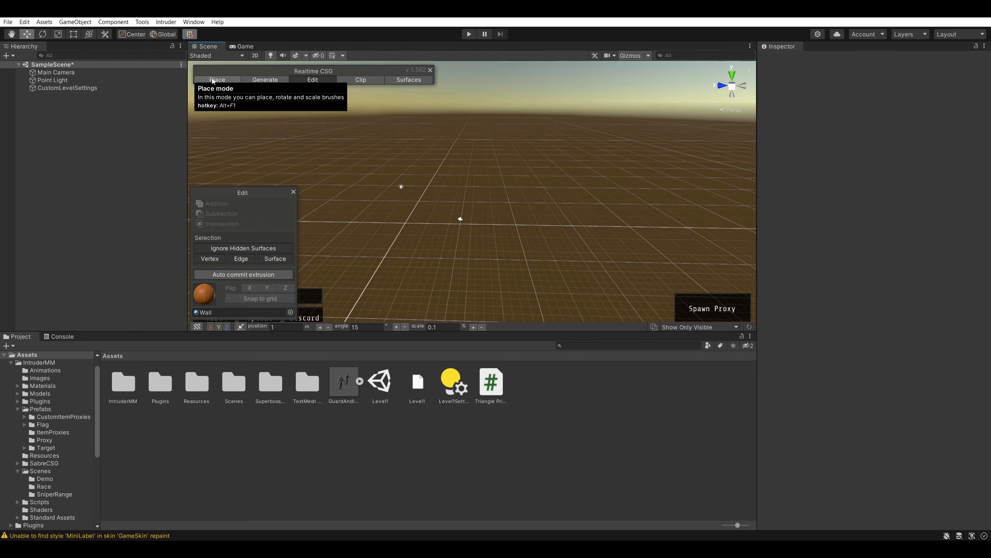
left_click_drag(371, 129, 281, 85, "alt")
key("shift+2")
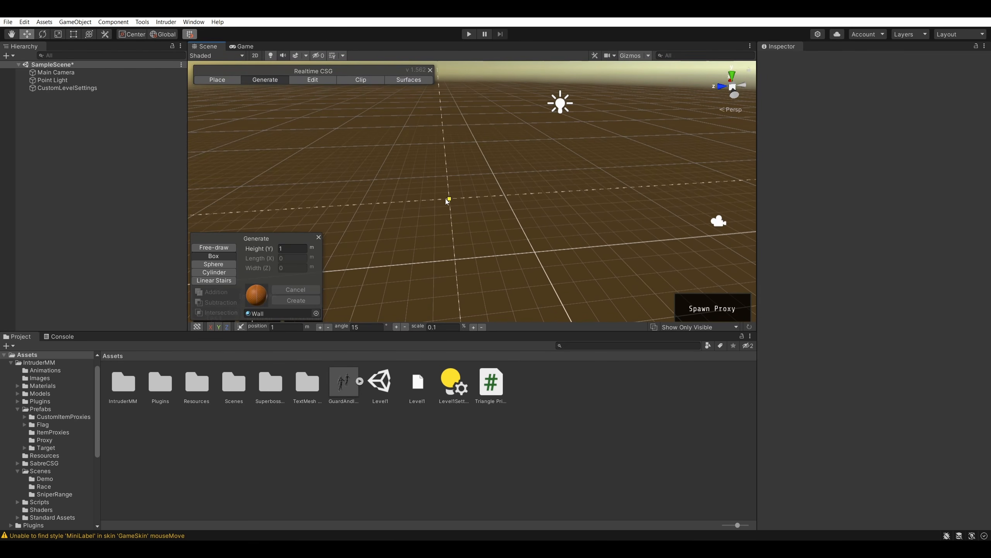
left_click_drag(556, 207, 504, 180, "alt")
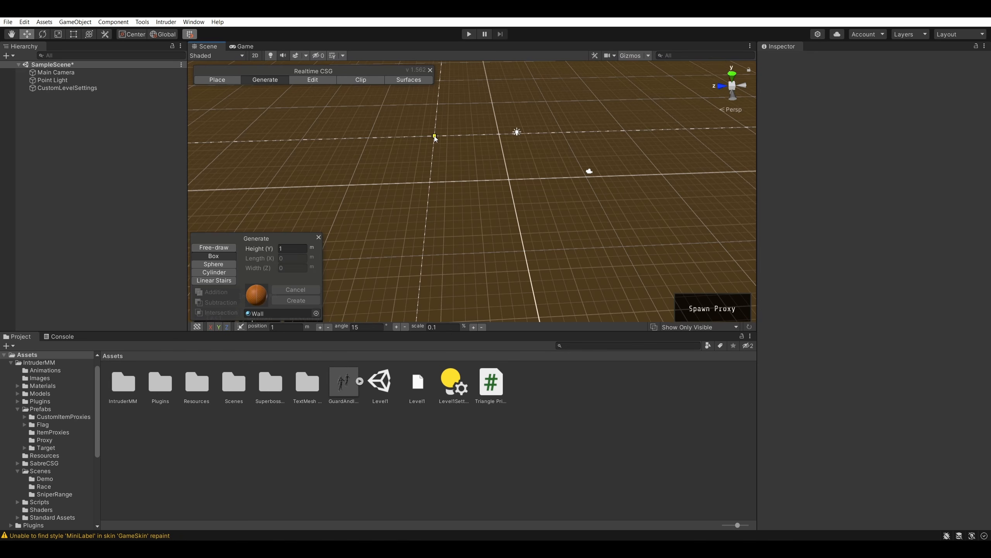
left_click_drag(461, 154, 337, 137)
key("Escape")
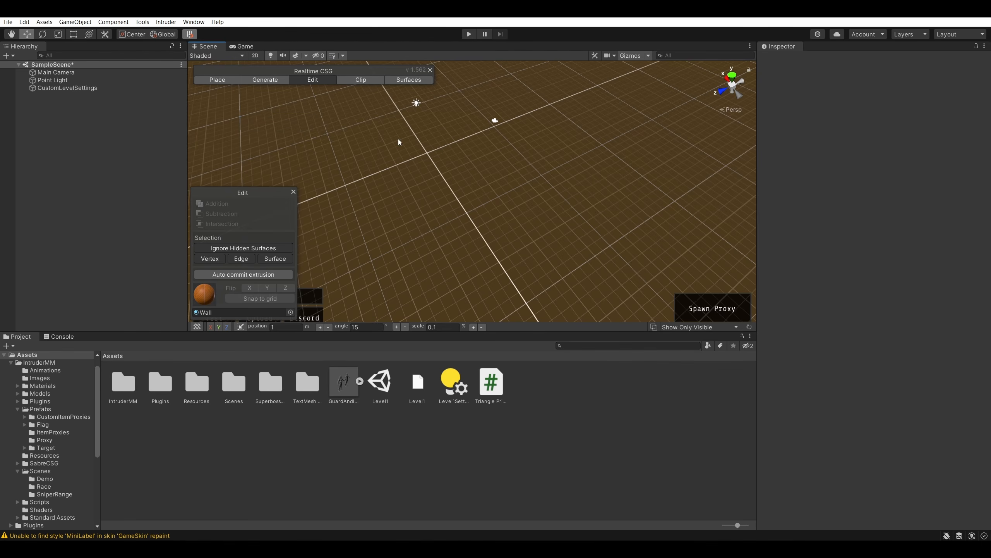
- Generate a large, thin grid-snapped floor box with Realtime CSG around the centre of the grid
left_click(260, 80)
left_click_drag(241, 116, 631, 167)
right_click_drag(631, 167, 627, 168)
left_click_drag(508, 155, 509, 147)
key("Return")
mouse_move(497, 94)
right_mouse_down()
mouse_move(313, 151)
mouse_move(350, 126)
mouse_move(555, 115)
mouse_move(548, 171)
mouse_move(556, 184)
mouse_move(512, 217)
mouse_move(431, 100)
mouse_move(449, 97)
mouse_move(425, 139)
mouse_move(505, 203)
mouse_move(471, 223)
mouse_move(522, 222)
mouse_move(474, 215)
mouse_move(536, 178)
mouse_move(598, 116)
mouse_move(632, 125)
mouse_move(734, 105)
mouse_move(695, 111)
mouse_move(675, 135)
mouse_move(655, 139)
mouse_move(634, 125)
mouse_move(643, 98)
mouse_move(647, 137)
mouse_move(697, 204)
mouse_move(624, 261)
mouse_move(626, 274)
right_mouse_up()
key("s")
key("Escape")
- Try generating a box about 17 by 5 by 7 m on the floor and discard it
key("s")
key("a")
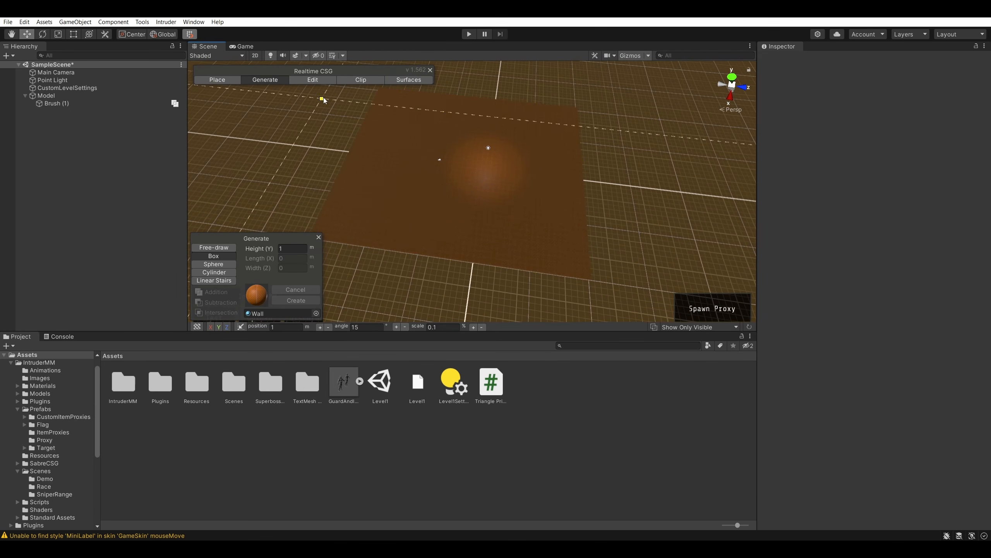
left_click(418, 134)
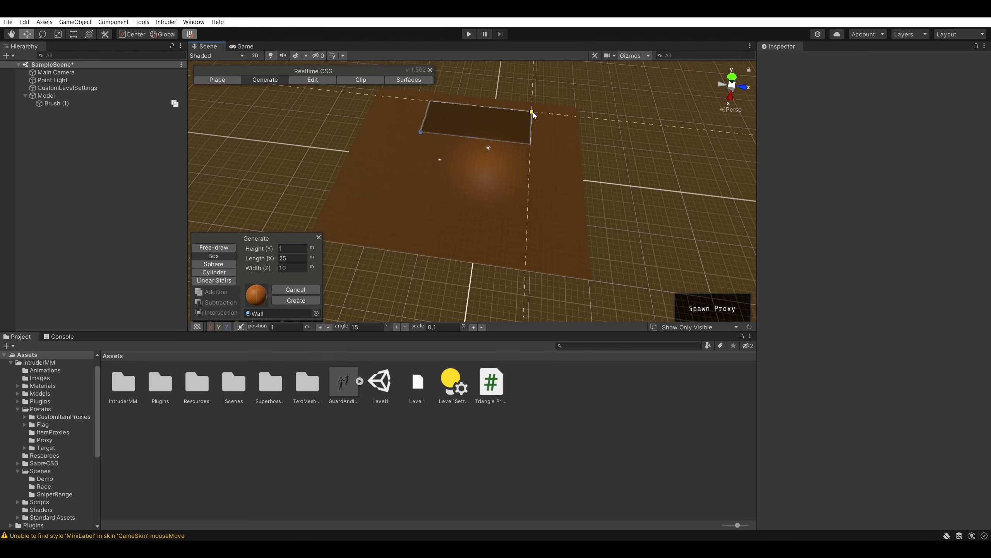
left_click(450, 117)
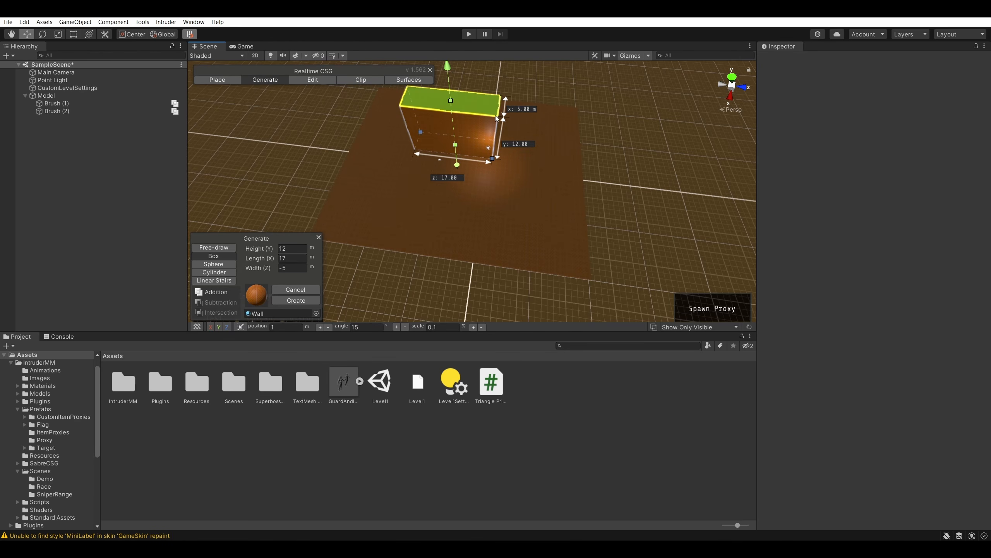
left_click_drag(496, 118, 472, 143)
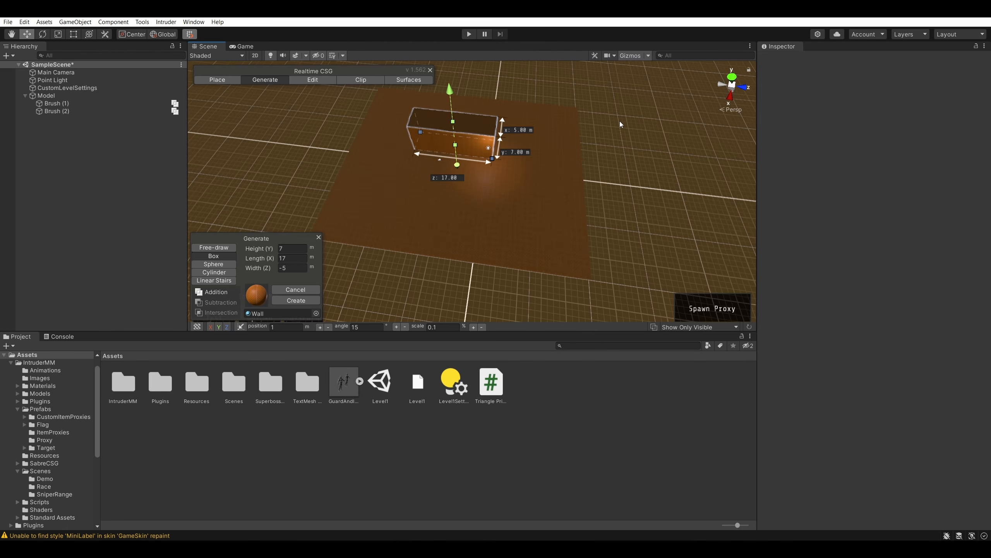
key("Escape")
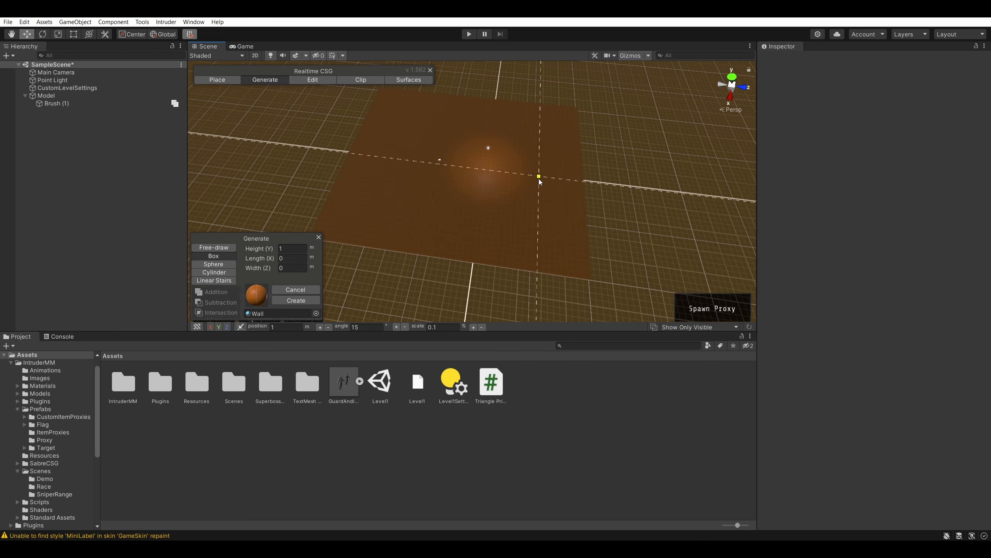
- Switch Realtime CSG to Place mode and delete the trial floor brush
left_click(218, 79)
left_click(423, 147)
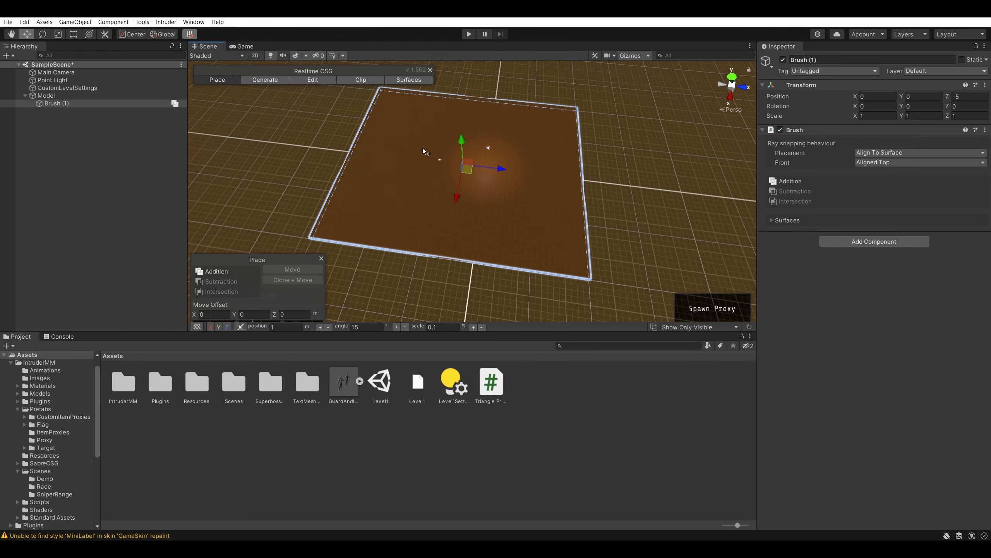
key("Delete")
- Generate a grid-snapped floor box 40 by 40 m and 1 m high, centred on the grid origin
left_click(265, 83)
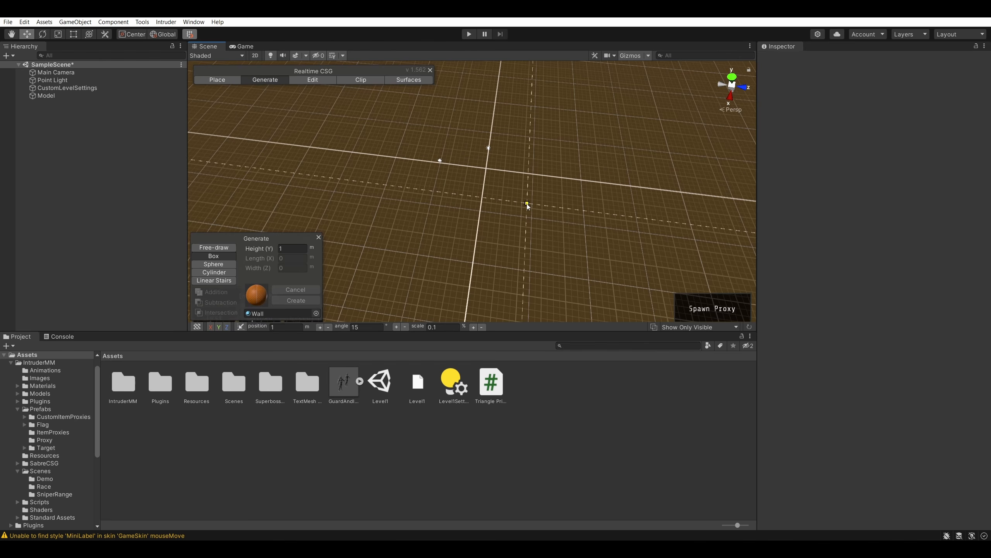
mouse_move(502, 142)
right_mouse_down()
mouse_move(536, 133)
mouse_move(522, 115)
mouse_move(523, 126)
mouse_move(494, 132)
right_mouse_up()
key("w")
key("w")
key("s")
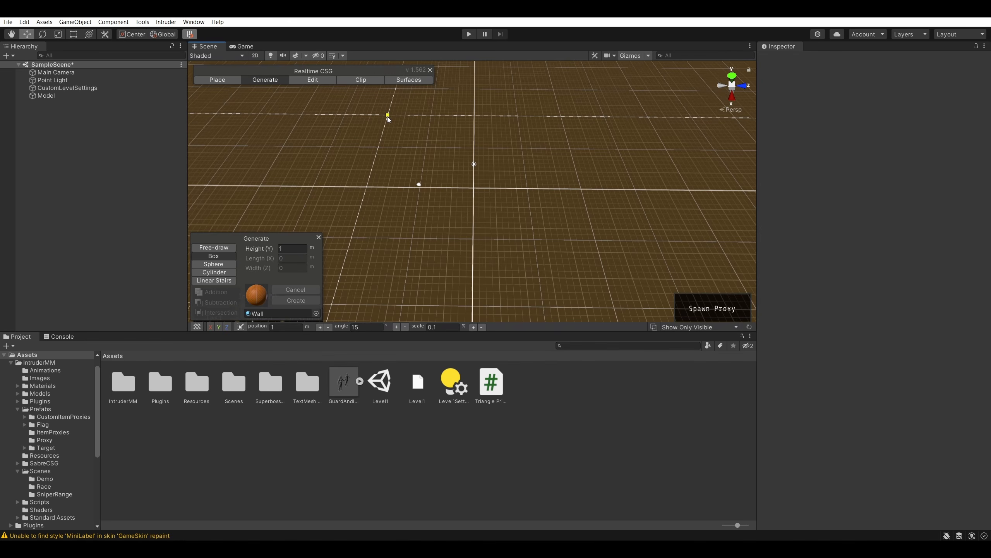
left_click_drag(388, 121, 621, 310)
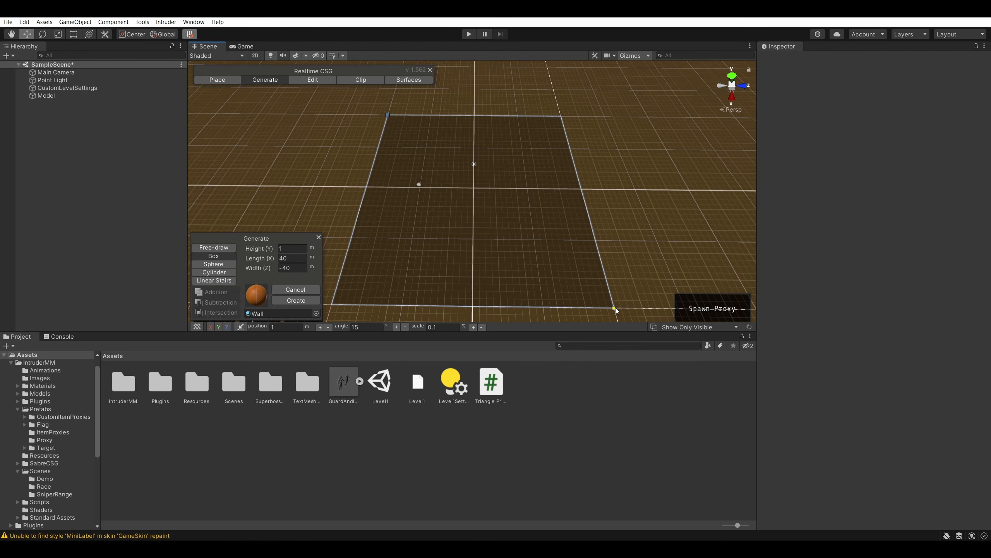
left_click(615, 309)
right_click_drag(635, 184, 530, 141)
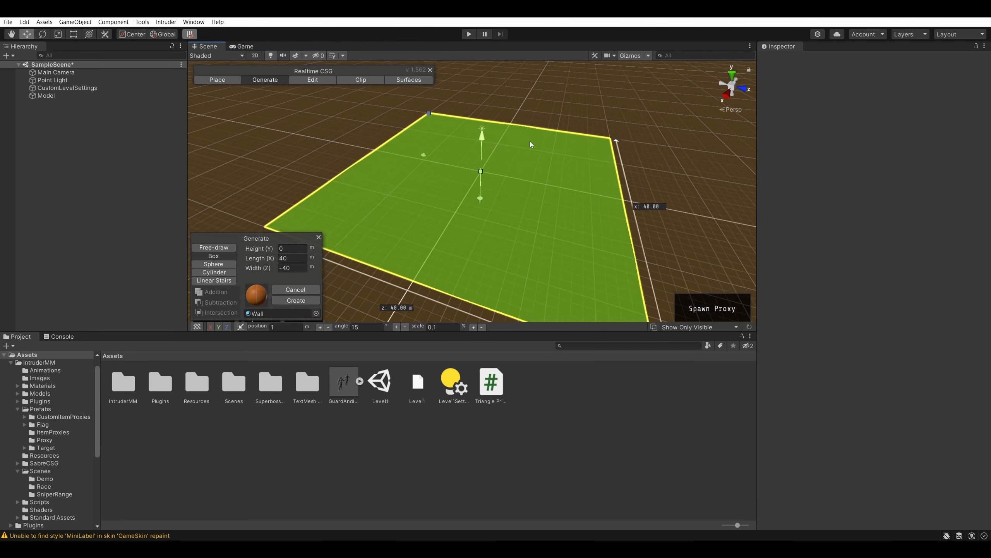
left_click_drag(482, 138, 483, 130)
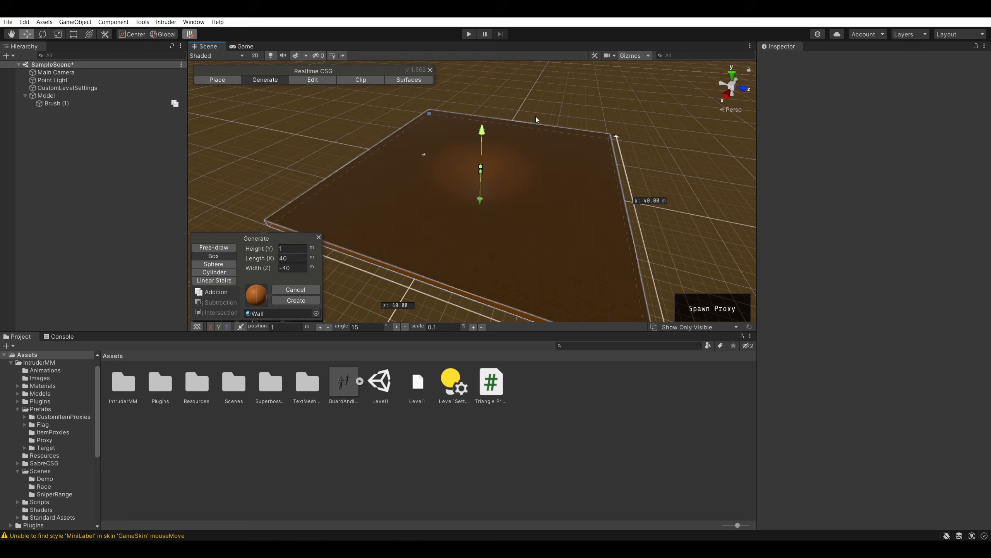
- In Place mode, raise the Main Camera above the floor to Y 3 and move it back along Z
mouse_move(570, 108)
right_mouse_down()
mouse_move(562, 99)
mouse_move(576, 93)
mouse_move(605, 104)
mouse_move(572, 113)
mouse_move(573, 185)
mouse_move(594, 235)
right_mouse_up()
mouse_move(657, 534)
right_mouse_down()
mouse_move(721, 171)
mouse_move(520, 156)
mouse_move(537, 149)
mouse_move(525, 118)
mouse_move(571, 120)
mouse_move(442, 149)
right_mouse_up()
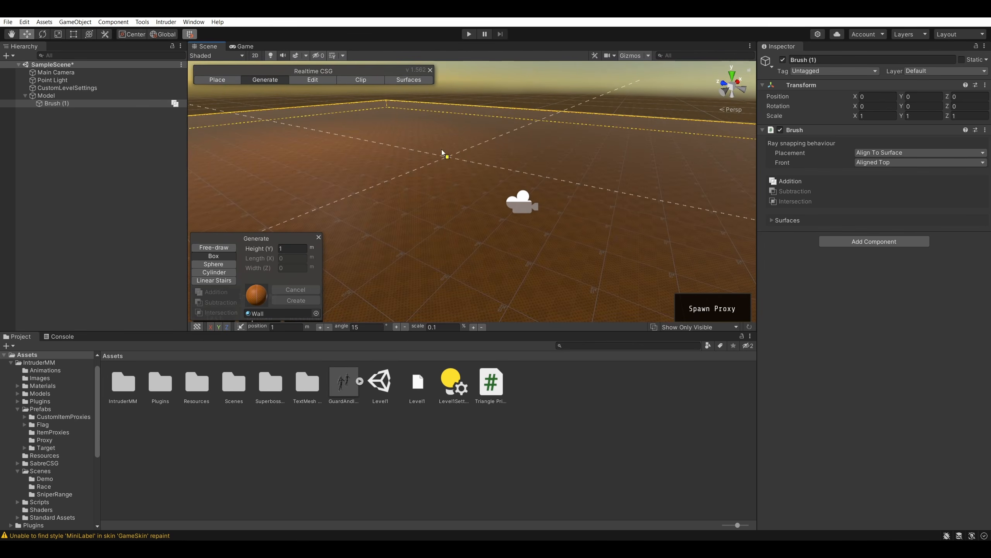
left_click(207, 81)
left_click(529, 206)
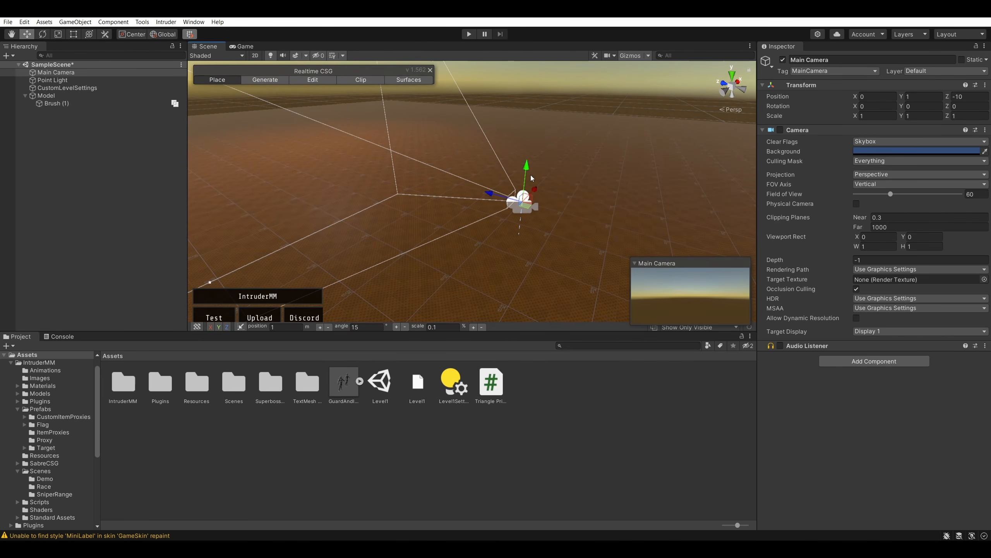
left_click_drag(525, 154, 565, 23)
mouse_move(567, 77)
left_mouse_down()
mouse_move(580, 97)
mouse_move(584, 74)
mouse_move(590, 111)
mouse_move(595, 70)
mouse_move(597, 110)
mouse_move(586, 124)
mouse_move(610, 126)
mouse_move(616, 109)
mouse_move(579, 114)
left_mouse_up()
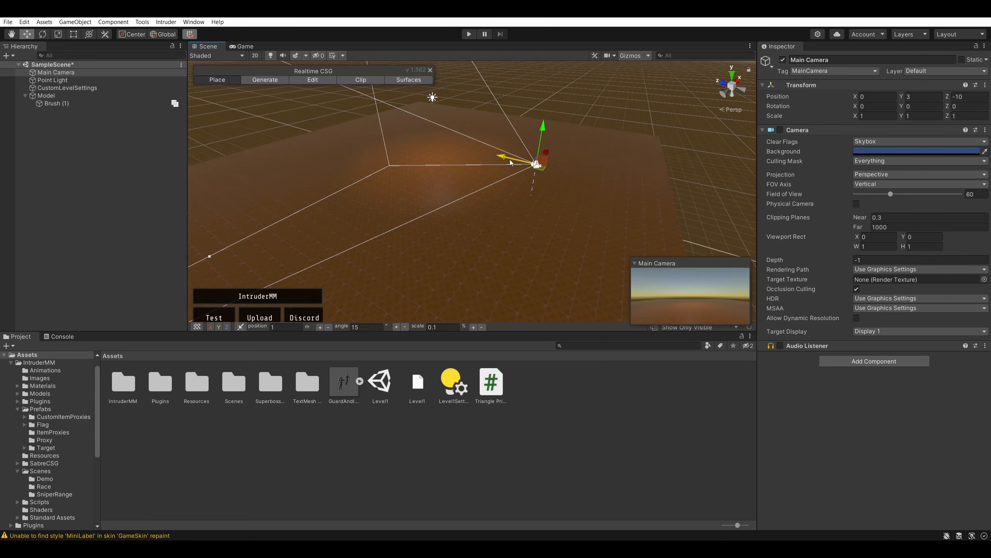
left_click_drag(509, 159, 595, 197)
scroll(532, 165, "down", 4)
left_click(668, 127)
left_click_drag(669, 127, 586, 264, "alt")
- Delete the Triangle Prism script from the project's Assets folder
left_click(496, 389)
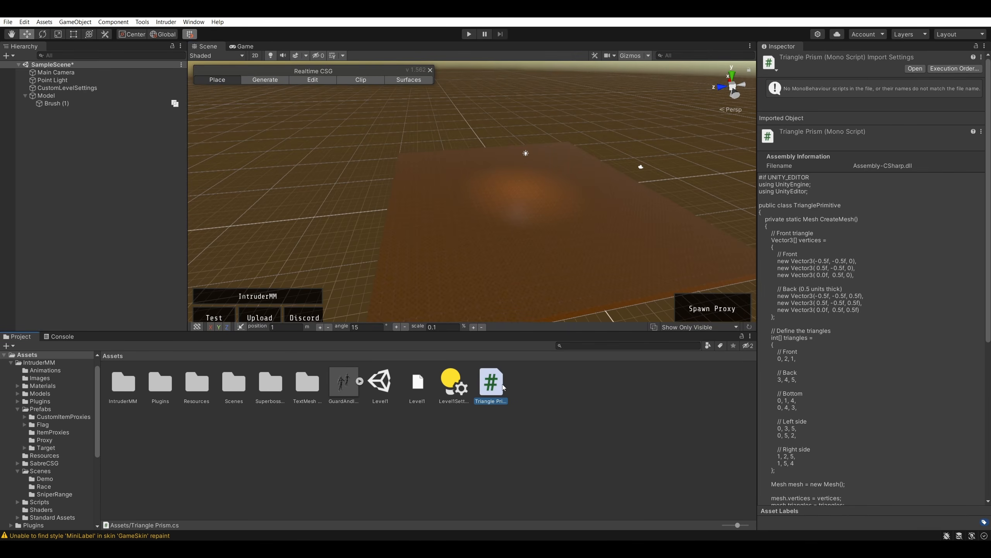
right_click(499, 382)
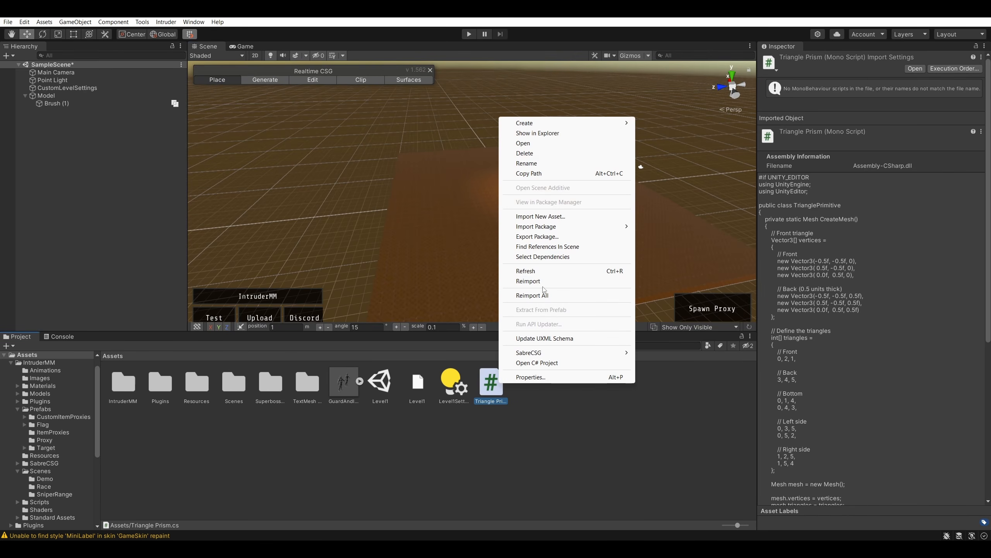
left_click(532, 153)
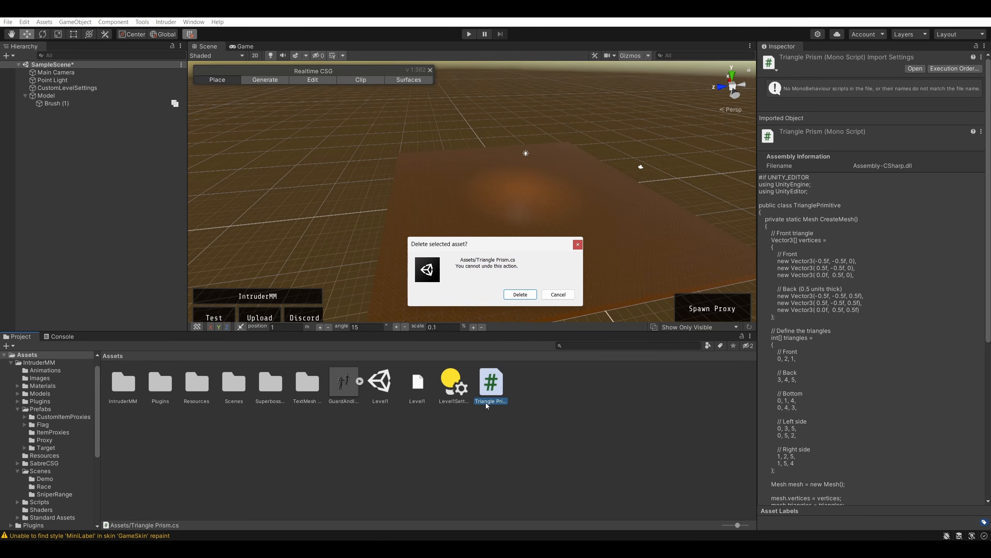
left_click(521, 295)
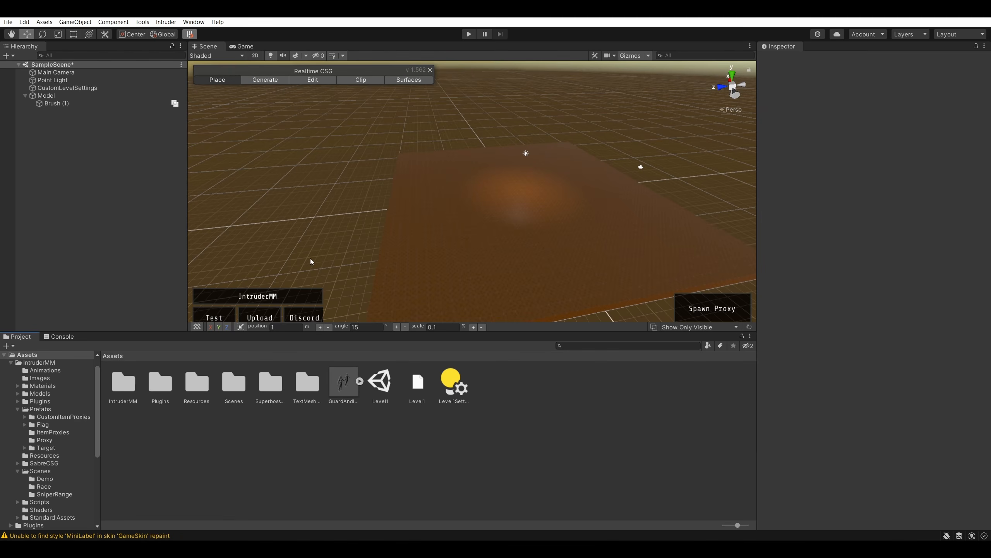
left_click_drag(270, 236, 278, 115, "alt")
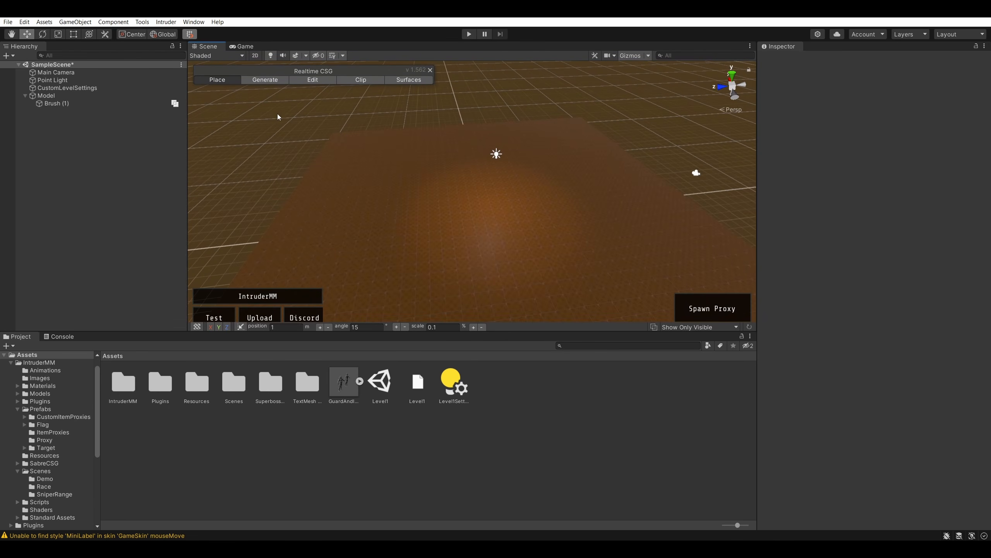
left_click(265, 79)
mouse_move(304, 168)
left_mouse_down("alt")
mouse_move(359, 215)
mouse_move(433, 177)
mouse_move(470, 172)
mouse_move(558, 199)
mouse_move(452, 221)
mouse_move(508, 191)
mouse_move(476, 215)
mouse_move(488, 166)
left_mouse_up("alt")
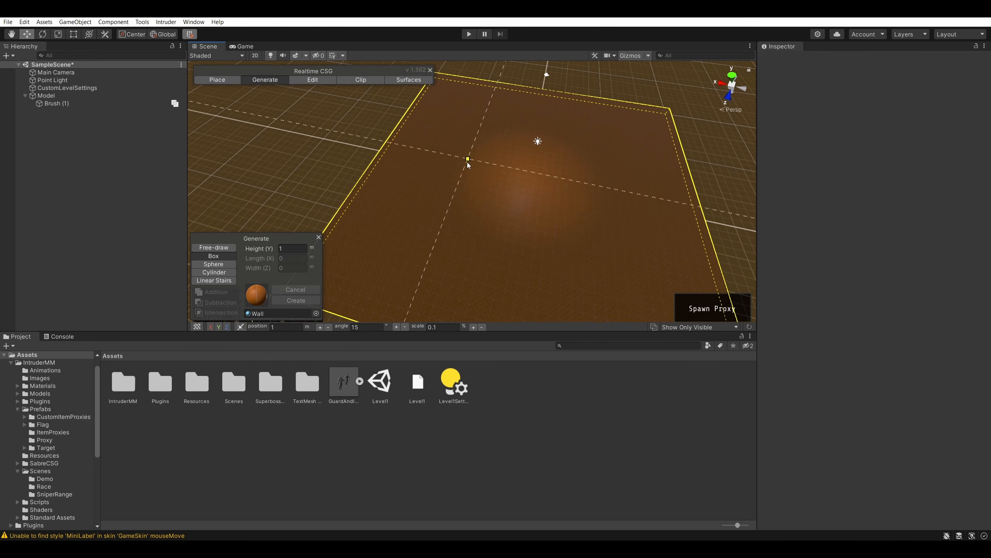
mouse_move(546, 128)
left_mouse_down("alt")
mouse_move(560, 219)
mouse_move(436, 228)
mouse_move(451, 191)
mouse_move(376, 170)
mouse_move(414, 182)
mouse_move(470, 176)
mouse_move(381, 275)
mouse_move(557, 258)
left_mouse_up("alt")
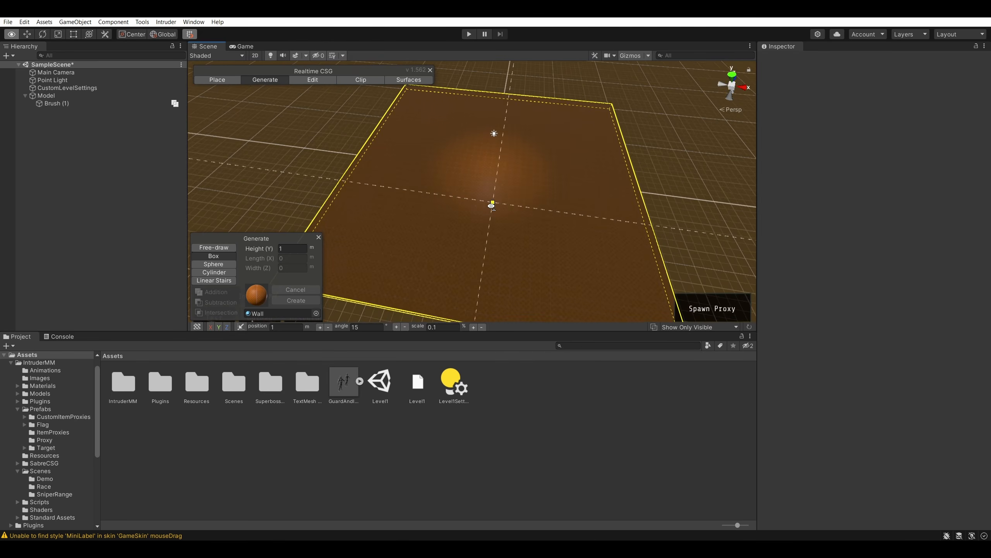
left_click_drag(579, 206, 581, 223, "alt")
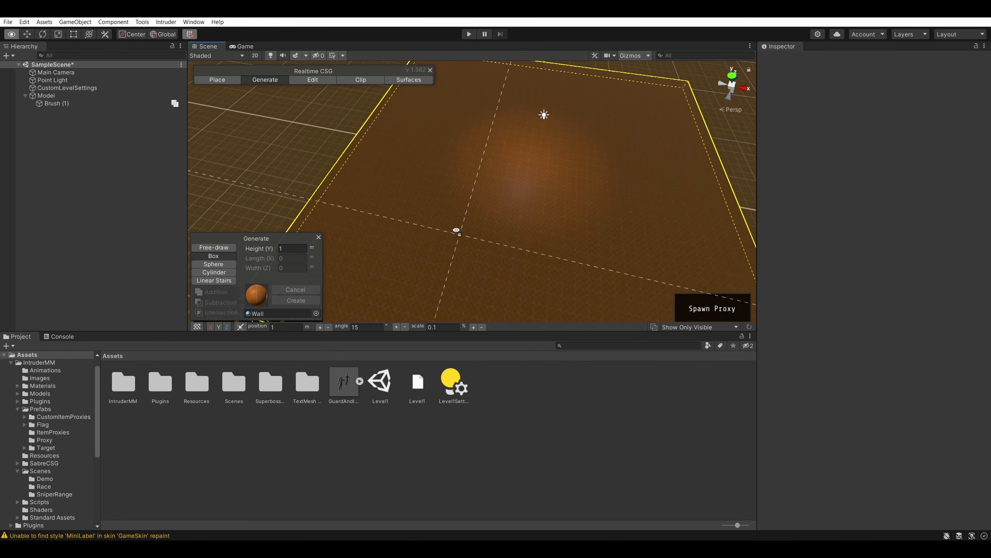
left_click_drag(456, 231, 571, 176, "alt")
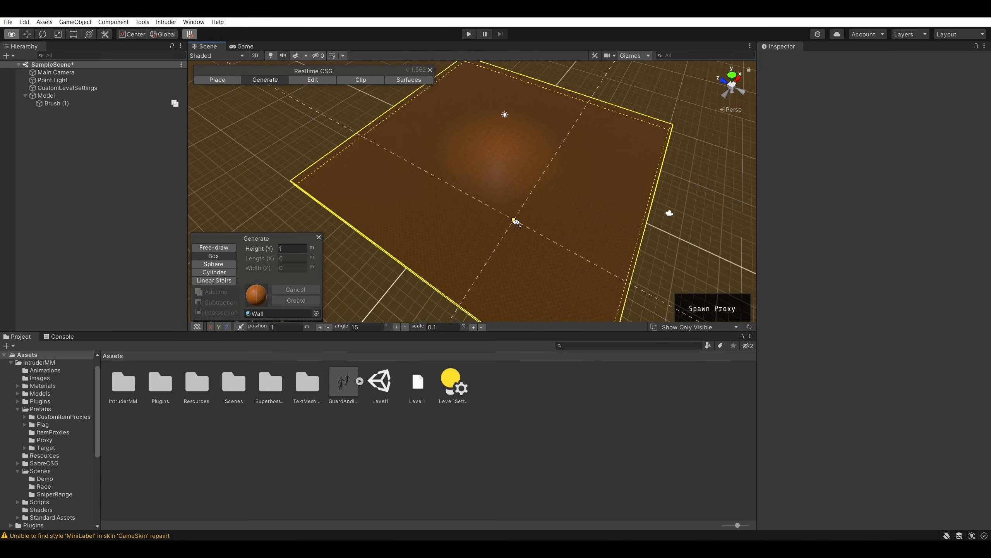
left_click_drag(516, 222, 559, 230, "alt")
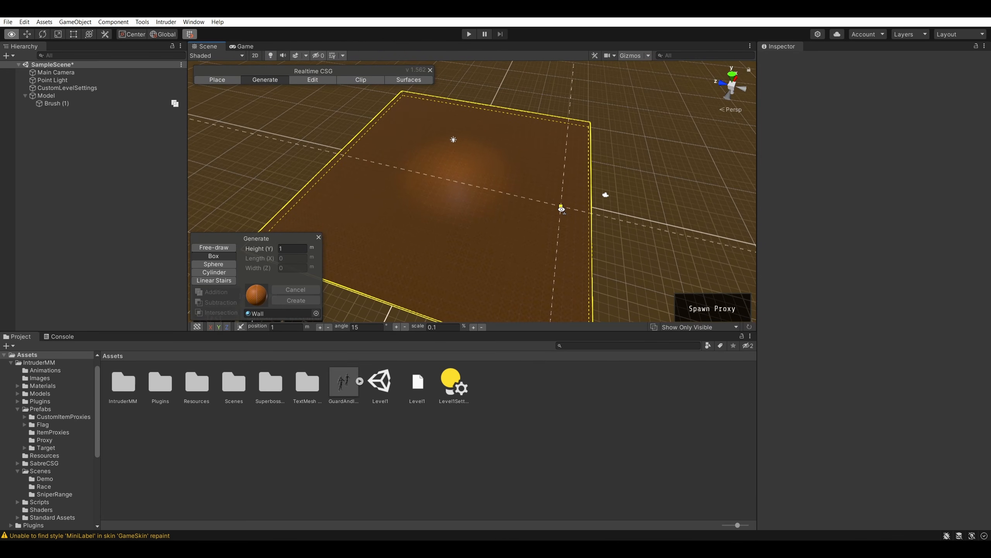
left_click_drag(538, 211, 543, 199, "alt")
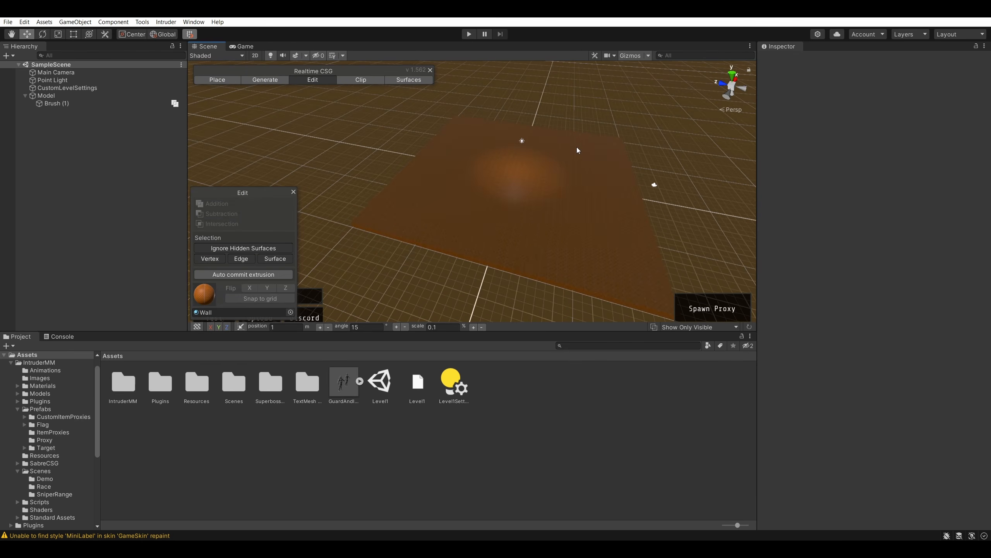
- Examine the 40 by 40 m floor brush from several sides and the empty grid beside it
mouse_move(575, 143)
right_mouse_down()
mouse_move(601, 104)
mouse_move(542, 92)
mouse_move(534, 104)
right_mouse_up()
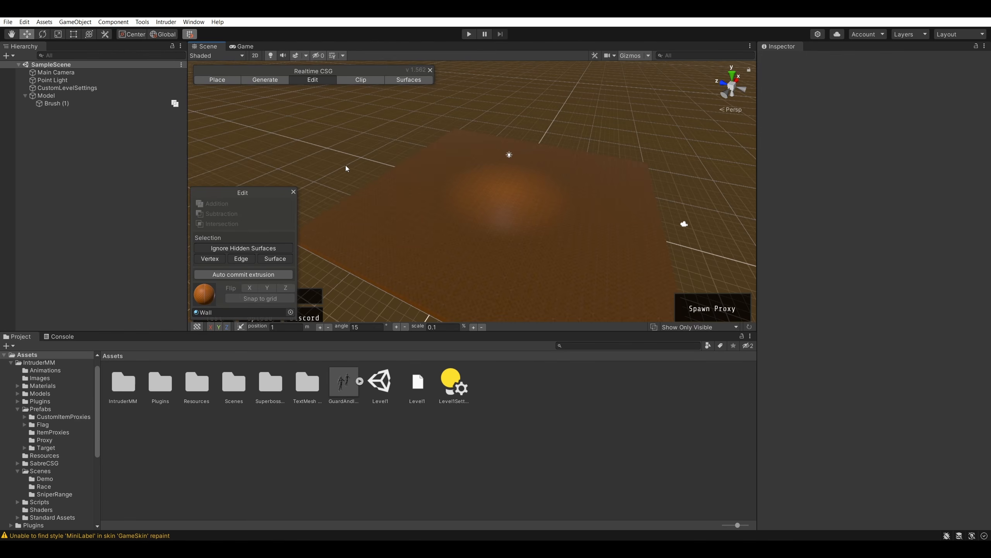
mouse_move(453, 151)
right_mouse_down()
mouse_move(419, 201)
mouse_move(390, 182)
mouse_move(491, 126)
mouse_move(392, 172)
mouse_move(358, 215)
right_mouse_up()
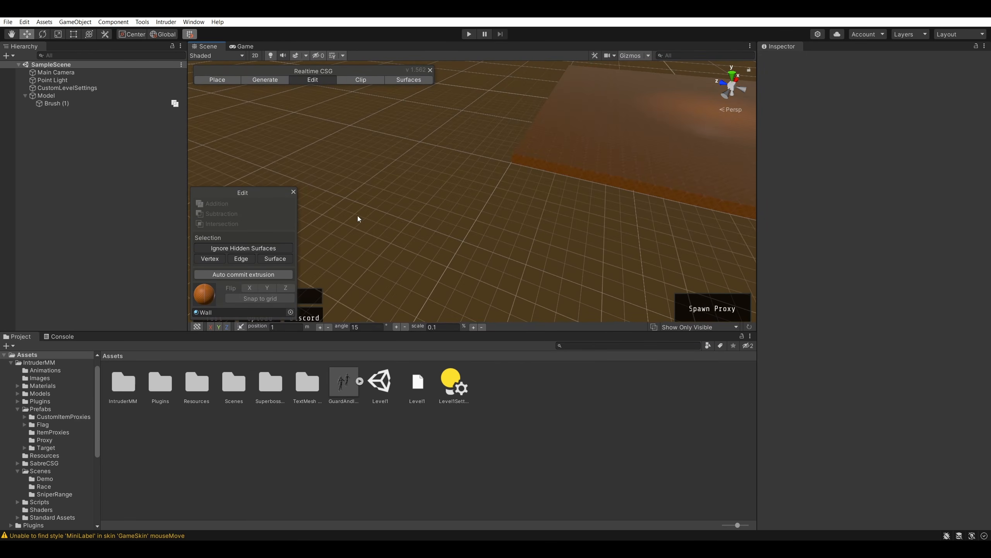
mouse_move(406, 119)
right_mouse_down()
mouse_move(419, 157)
mouse_move(480, 188)
mouse_move(455, 133)
mouse_move(439, 188)
mouse_move(497, 152)
mouse_move(473, 235)
mouse_move(523, 150)
mouse_move(437, 148)
right_mouse_up()
mouse_move(502, 129)
right_mouse_down()
mouse_move(553, 184)
mouse_move(556, 122)
mouse_move(507, 196)
mouse_move(503, 151)
mouse_move(367, 170)
mouse_move(416, 149)
mouse_move(514, 141)
mouse_move(682, 230)
mouse_move(633, 212)
mouse_move(852, 161)
right_mouse_up()
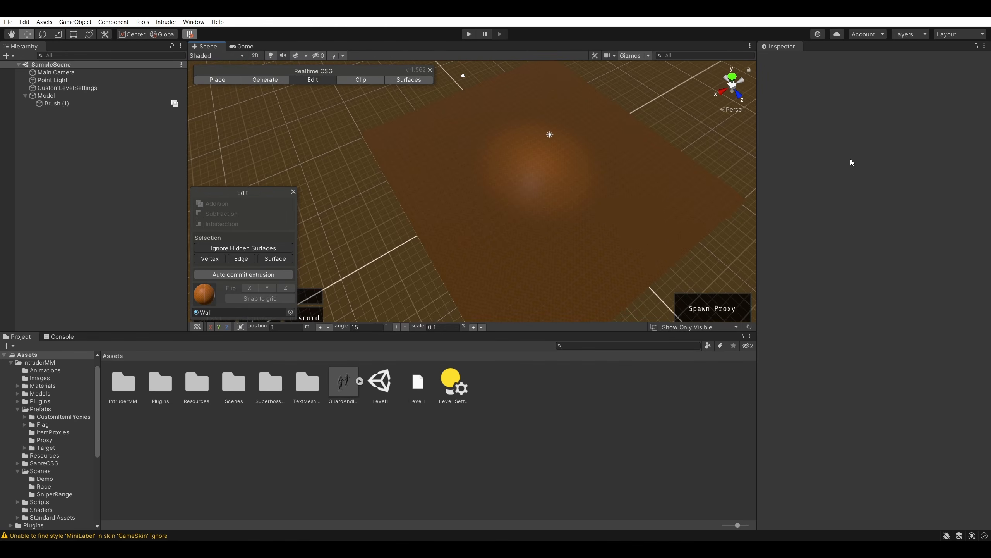
mouse_move(570, 202)
right_mouse_down()
mouse_move(650, 193)
mouse_move(625, 184)
right_mouse_up()
left_click(497, 191)
left_click(683, 214)
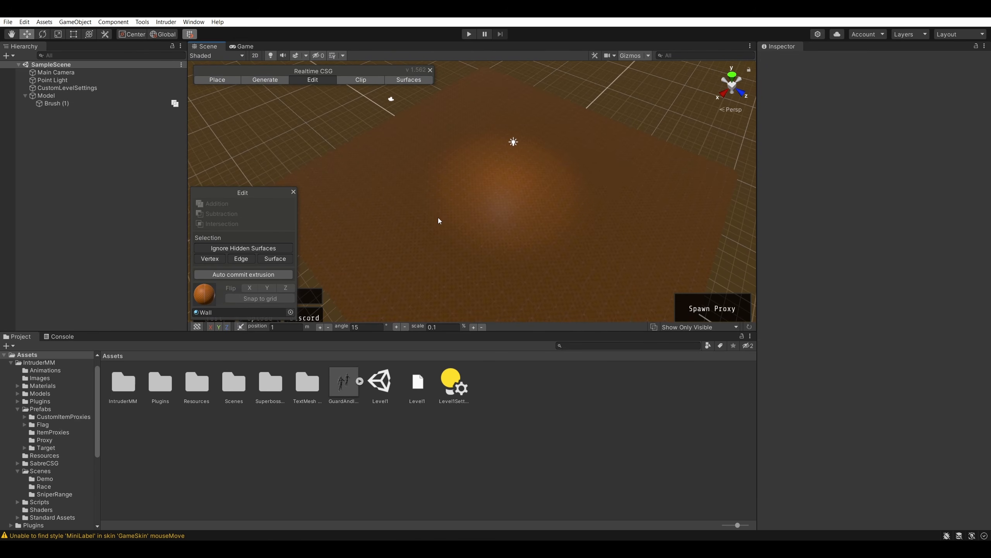
right_click_drag(438, 221, 476, 237)
right_click_drag(458, 135, 415, 171)
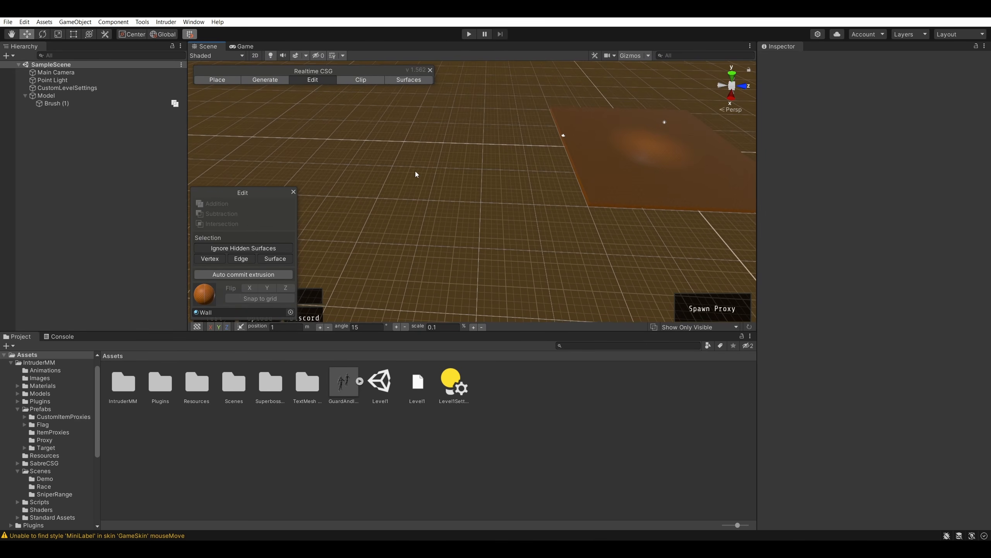
- Generate a grid-snapped box 20 by 20 m and 1 m high on the empty grid beside the floor
right_click_drag(491, 172, 427, 137)
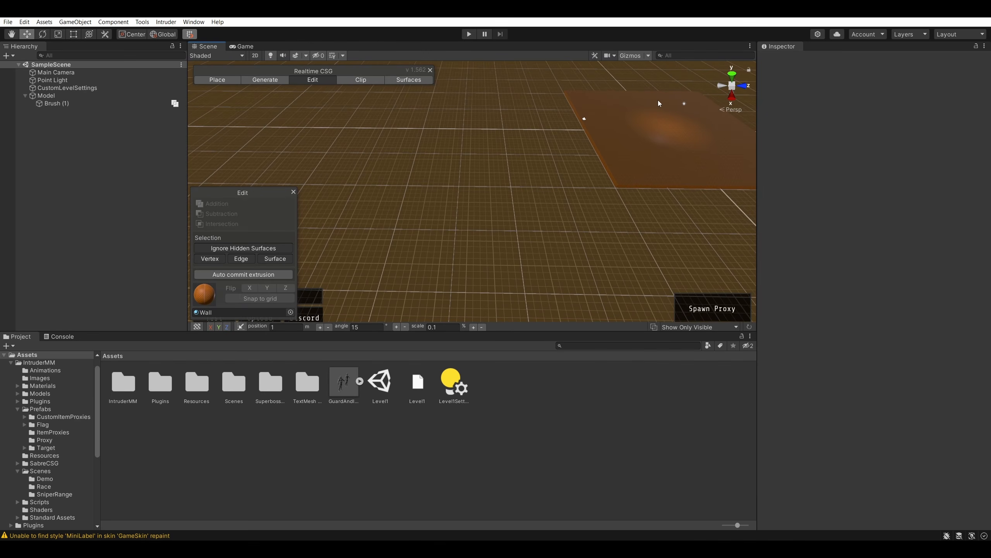
left_click(252, 80)
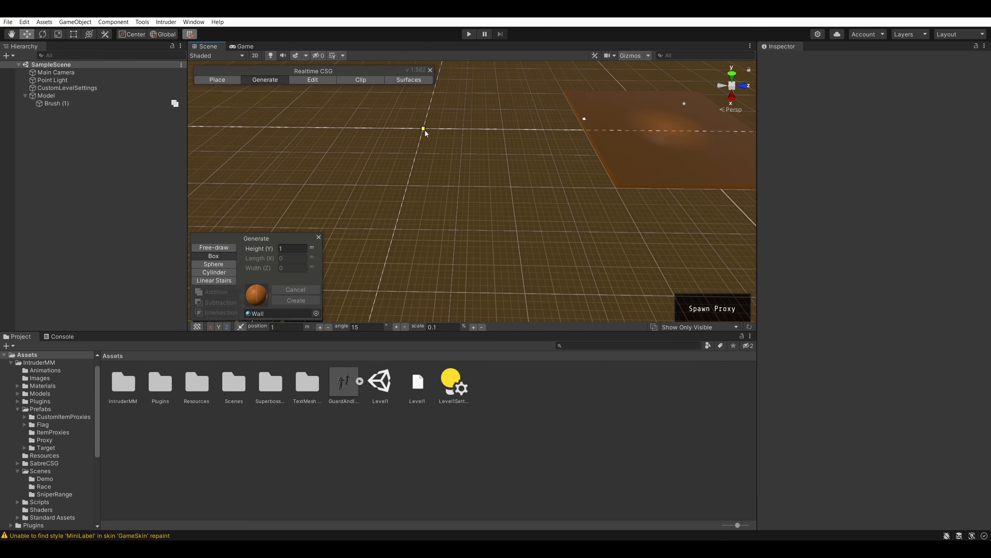
left_click_drag(424, 129, 511, 189)
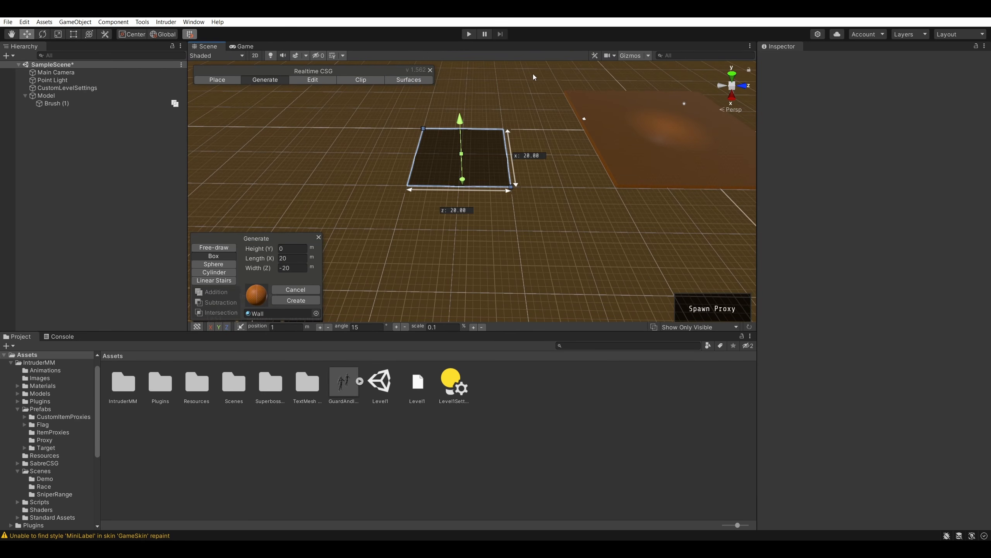
left_click_drag(463, 122, 462, 116)
key("Return")
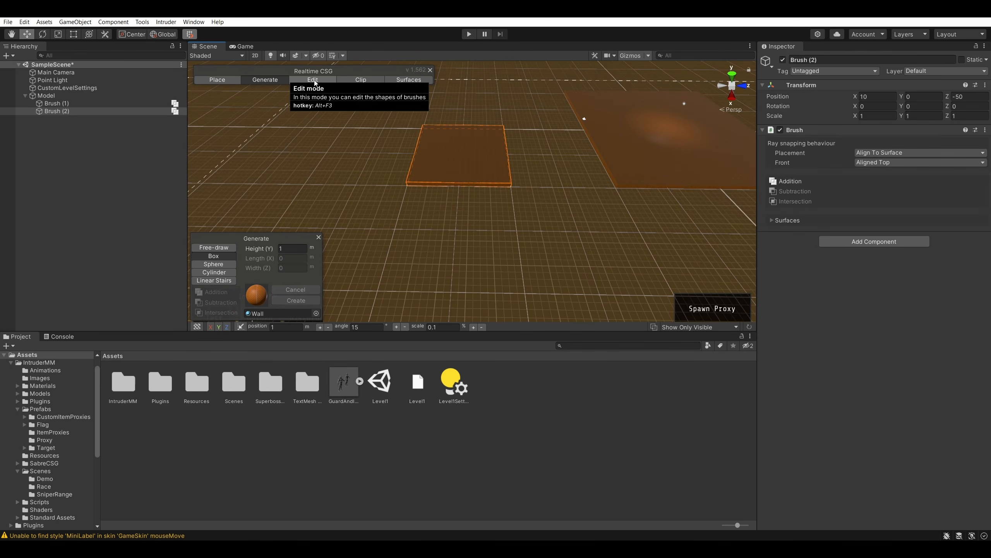
- In Place mode, move the 20 m box on top of the floor at Y 1 and set its X and Z positions to 0
left_click(217, 80)
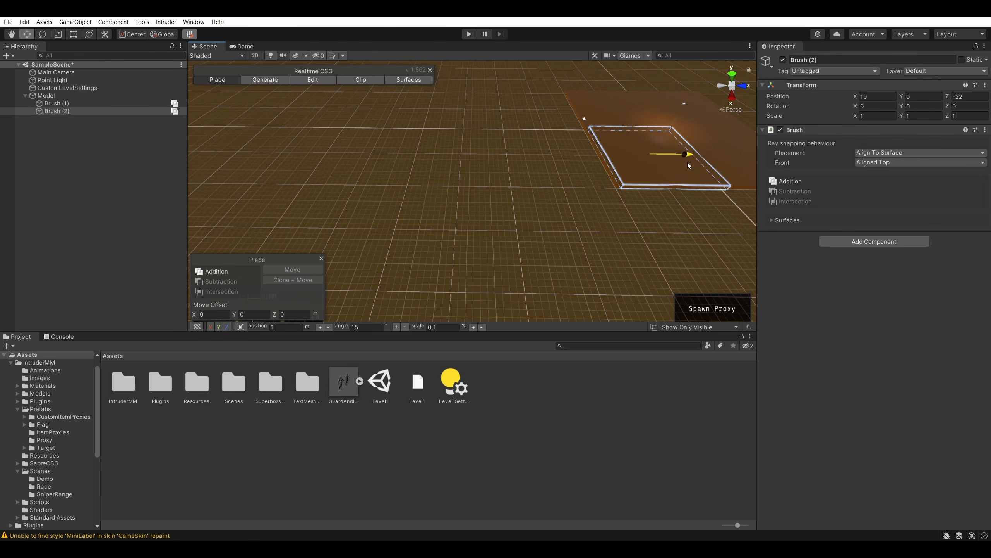
key("f")
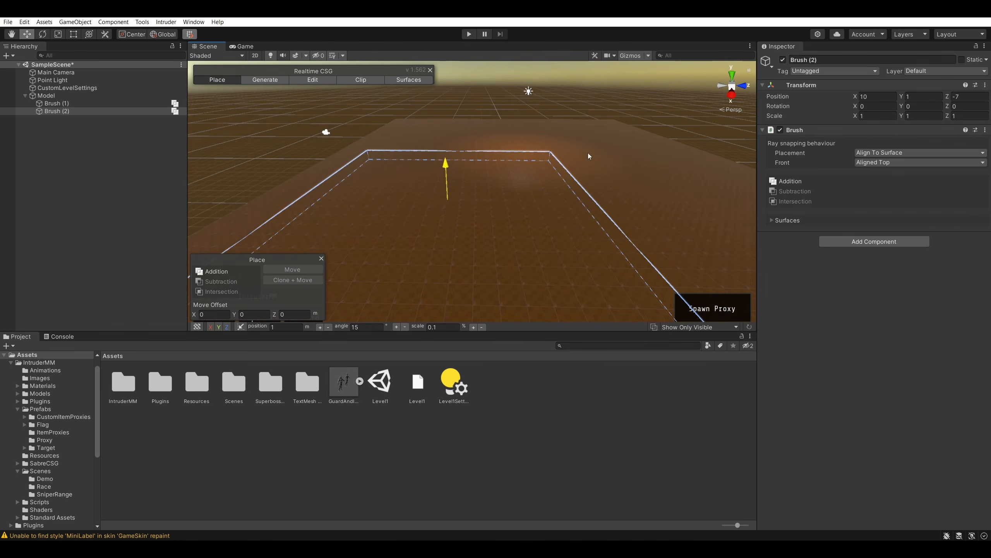
left_click_drag(489, 190, 641, 188)
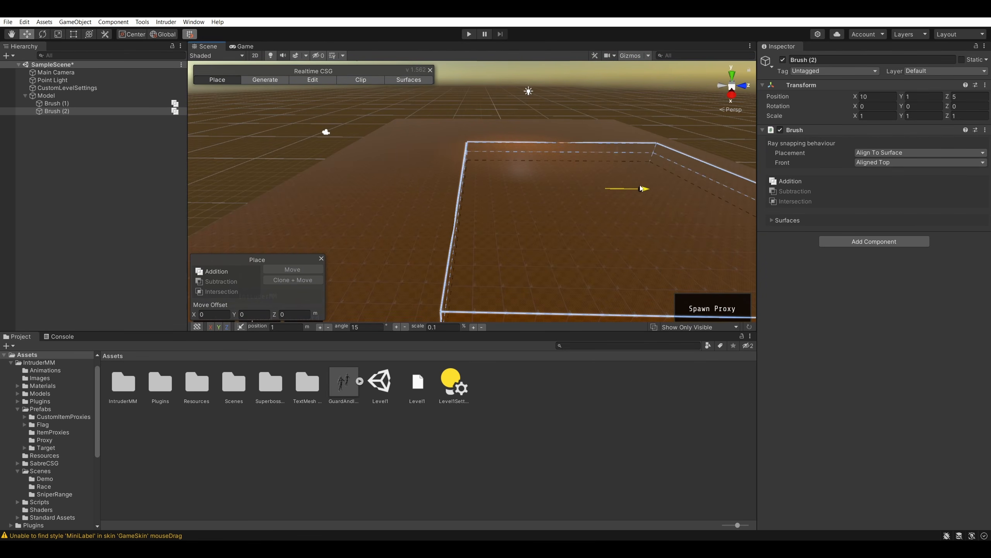
mouse_move(579, 211)
left_mouse_down()
mouse_move(558, 152)
mouse_move(562, 164)
left_mouse_up()
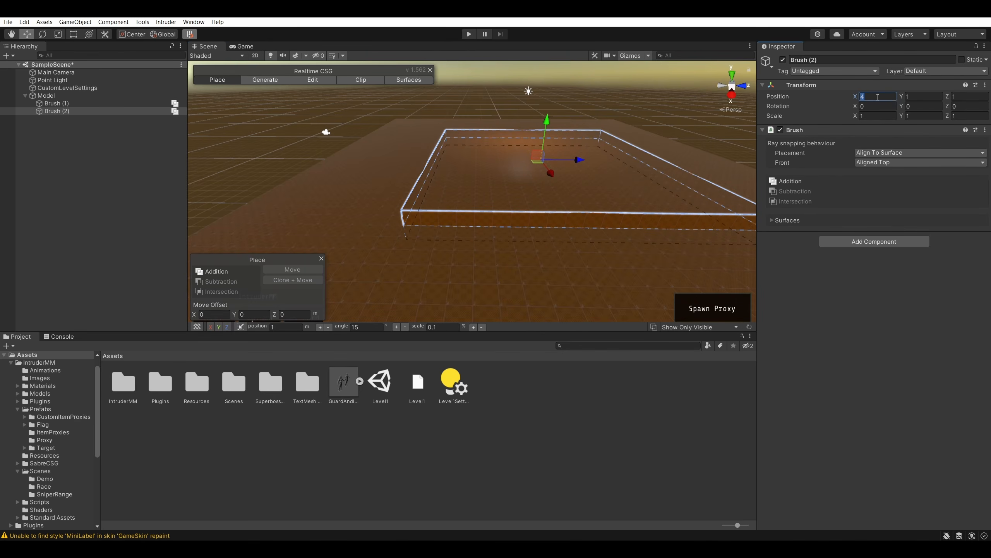
type("0")
left_click(968, 95)
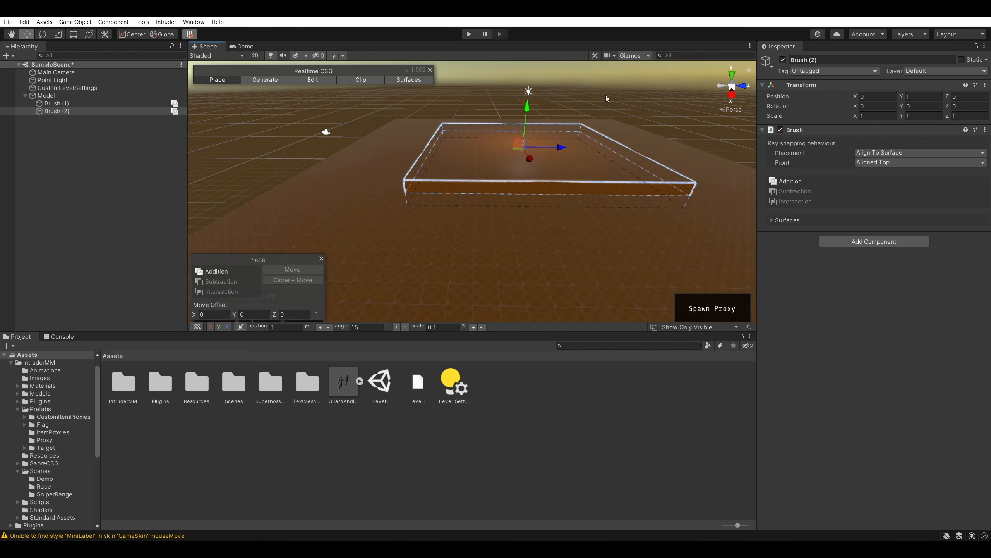
- Switch Realtime CSG to Surfaces mode and select all surfaces of the large floor brush
left_click(606, 96)
mouse_move(606, 96)
right_mouse_down()
mouse_move(622, 101)
mouse_move(540, 96)
mouse_move(534, 75)
mouse_move(785, 48)
mouse_move(702, 128)
mouse_move(886, 135)
mouse_move(7, 121)
mouse_move(42, 155)
mouse_move(851, 121)
mouse_move(544, 195)
mouse_move(466, 196)
right_mouse_up()
key("a")
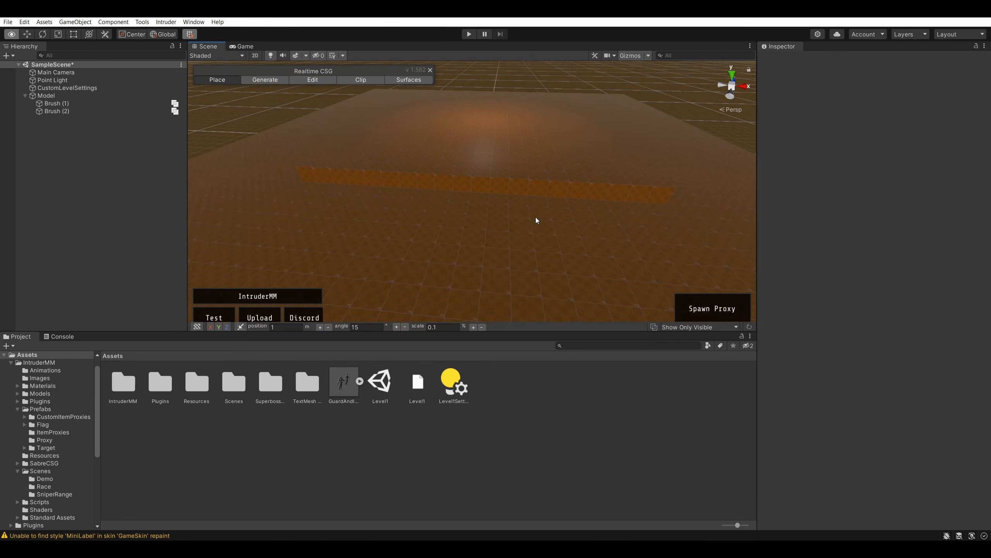
mouse_move(537, 221)
right_mouse_down()
mouse_move(587, 172)
mouse_move(420, 141)
mouse_move(502, 164)
mouse_move(409, 180)
mouse_move(637, 118)
mouse_move(584, 123)
mouse_move(690, 158)
mouse_move(881, 184)
mouse_move(990, 133)
right_mouse_up()
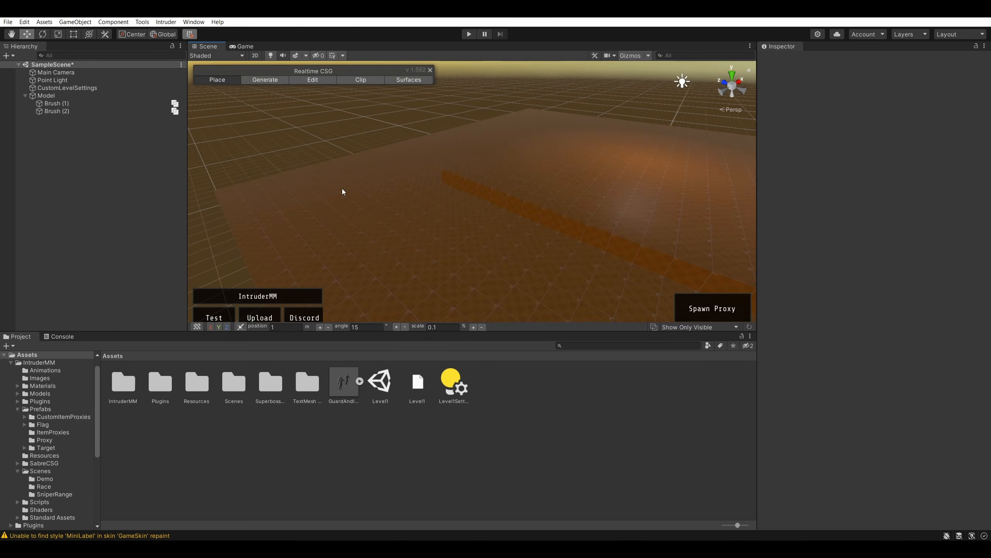
mouse_move(342, 189)
right_mouse_down()
mouse_move(516, 190)
mouse_move(457, 234)
right_mouse_up()
left_click(457, 234)
left_click(408, 79)
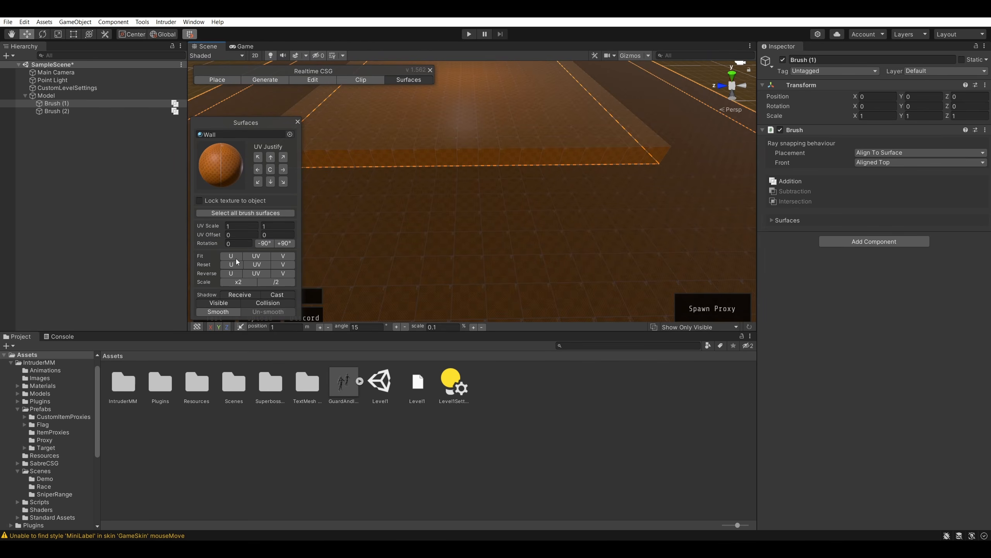
left_click(236, 217)
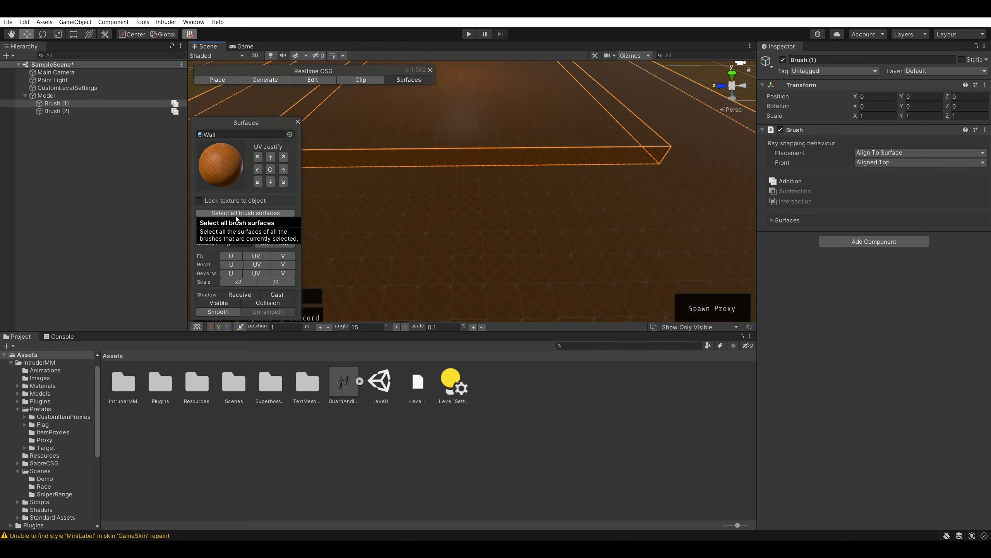
scroll(437, 166, "down", 5)
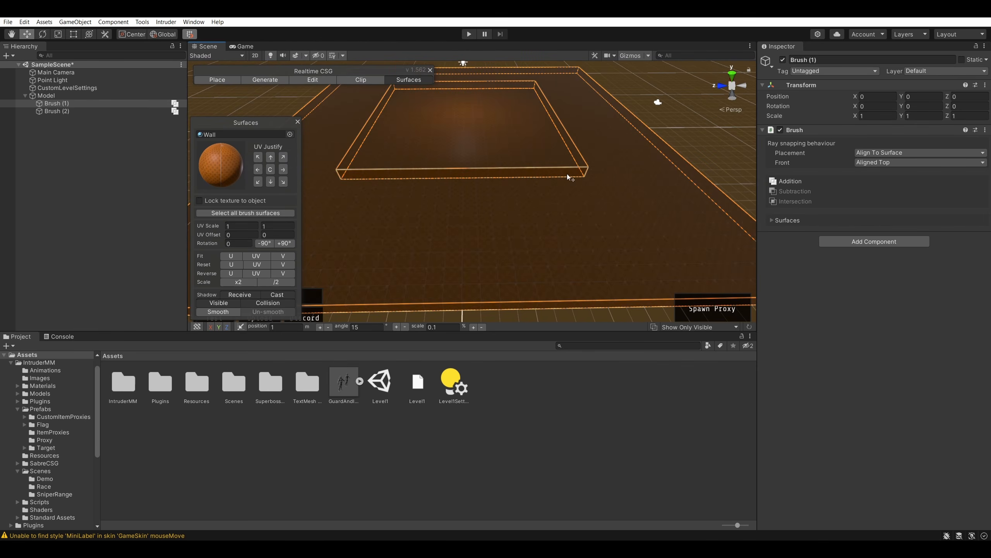
- Locate the Realtime CSG materials in the project and apply the Floor material to the raised platform's top surface
right_click_drag(567, 173, 620, 132)
left_click(592, 144)
left_click(431, 219)
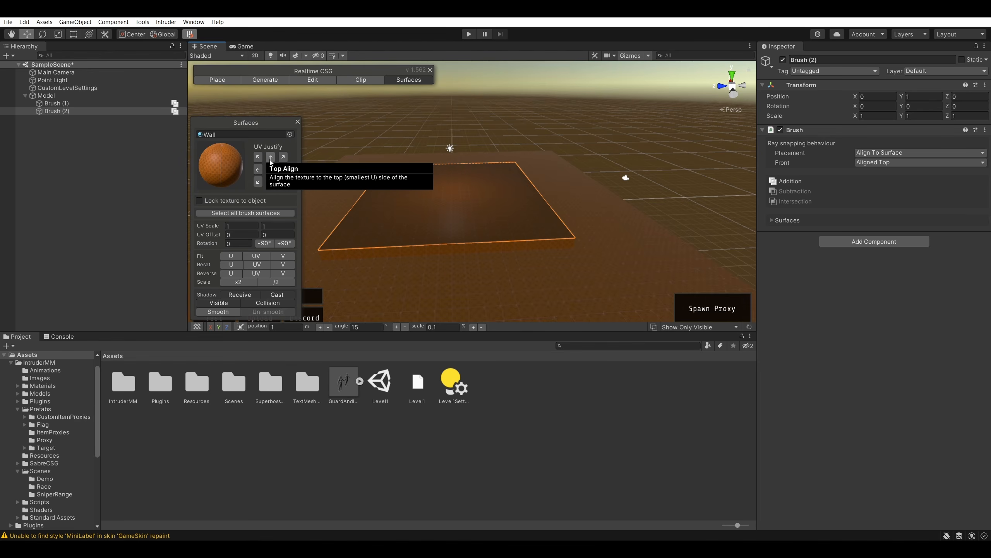
left_click(271, 135)
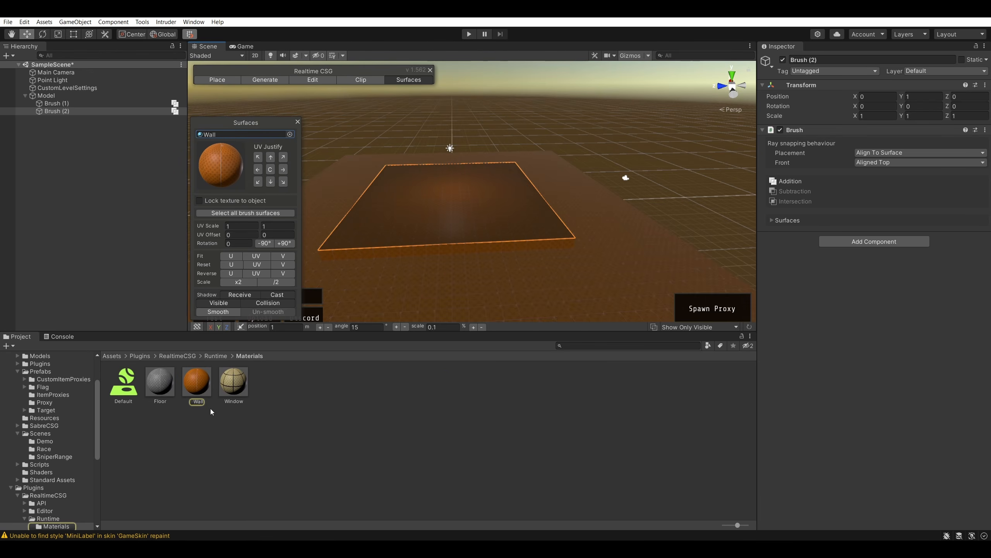
left_click(159, 382)
left_click(505, 231)
left_click(325, 443)
left_click_drag(151, 380, 393, 213)
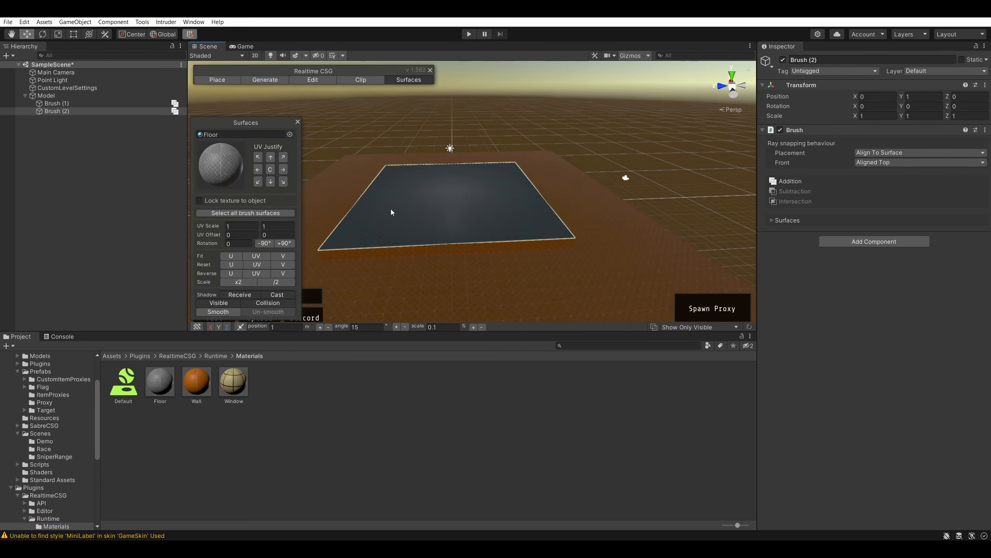
- Apply the Floor material to the top surface of the 40 by 40 m floor brush
mouse_move(394, 213)
right_mouse_down()
mouse_move(605, 205)
mouse_move(620, 175)
mouse_move(417, 202)
mouse_move(499, 230)
mouse_move(499, 191)
mouse_move(561, 191)
mouse_move(627, 225)
mouse_move(423, 183)
mouse_move(567, 189)
mouse_move(464, 164)
mouse_move(409, 178)
mouse_move(583, 142)
mouse_move(550, 150)
mouse_move(843, 134)
mouse_move(753, 163)
mouse_move(431, 175)
mouse_move(618, 209)
right_mouse_up()
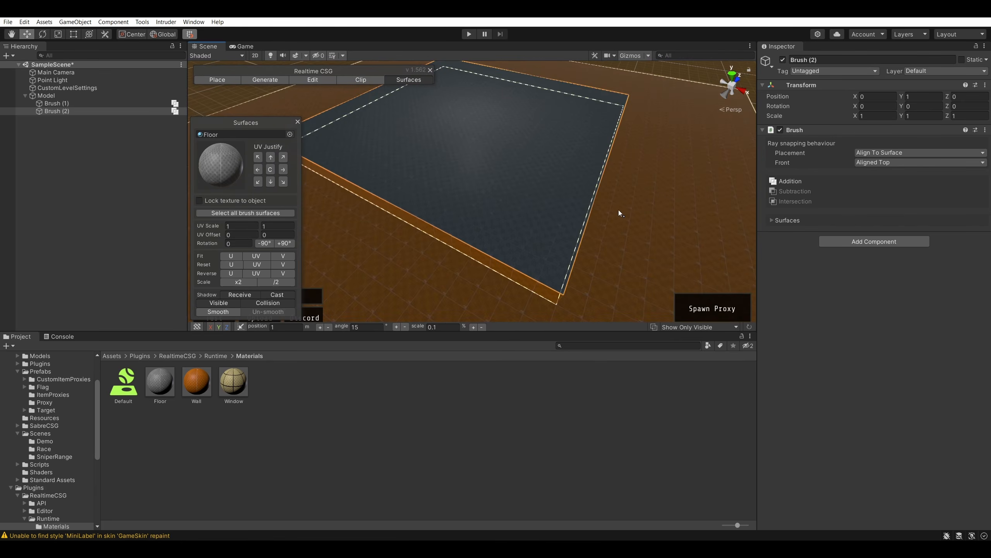
mouse_move(508, 175)
right_mouse_down()
mouse_move(725, 209)
mouse_move(684, 197)
right_mouse_up()
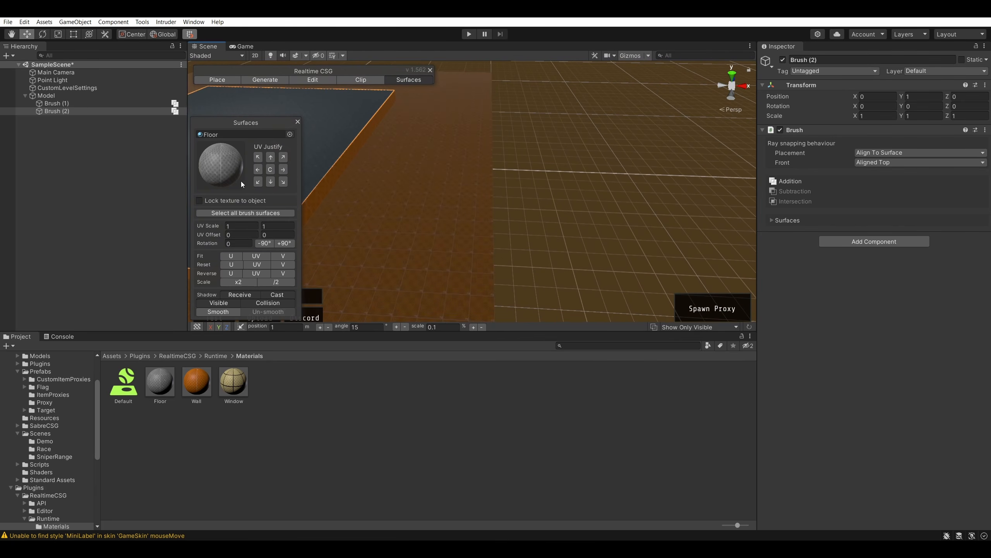
left_click_drag(163, 382, 352, 297)
- In Generate mode, draw a wall box 21 m long and 1 m thick along one platform edge and raise it 6 m
mouse_move(738, 164)
right_mouse_down()
mouse_move(715, 129)
mouse_move(680, 108)
mouse_move(644, 143)
mouse_move(483, 152)
mouse_move(562, 188)
mouse_move(490, 253)
mouse_move(575, 257)
mouse_move(704, 243)
right_mouse_up()
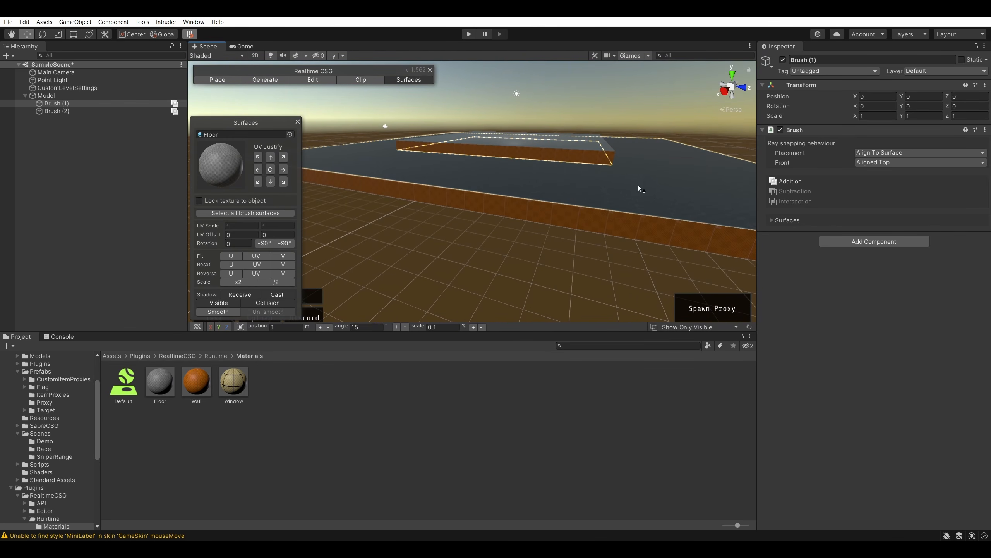
mouse_move(524, 255)
right_mouse_down()
mouse_move(570, 241)
mouse_move(527, 238)
mouse_move(542, 203)
mouse_move(535, 168)
mouse_move(427, 303)
mouse_move(587, 171)
mouse_move(606, 119)
mouse_move(545, 114)
mouse_move(531, 245)
mouse_move(633, 142)
mouse_move(675, 215)
mouse_move(576, 148)
mouse_move(566, 164)
right_mouse_up()
right_click_drag(566, 231, 546, 170)
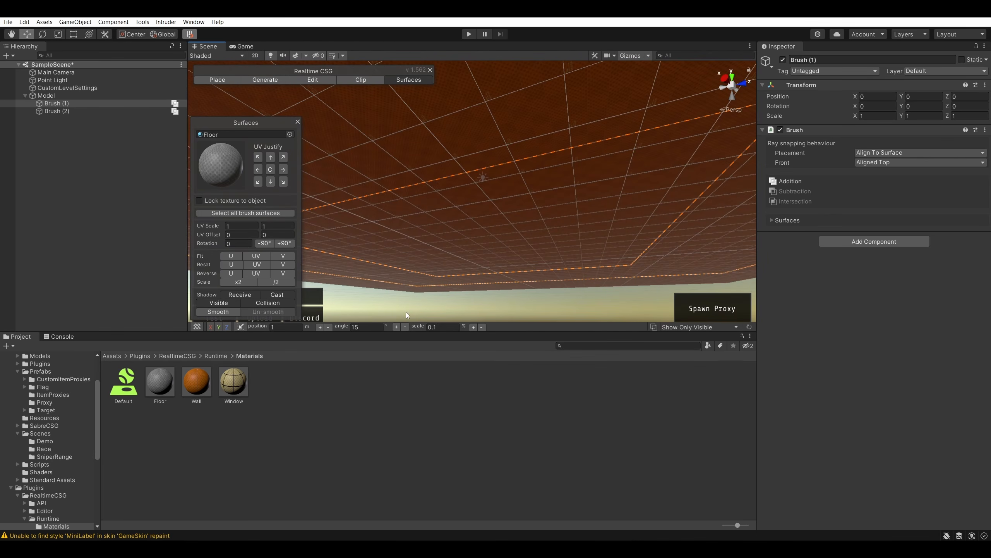
right_click_drag(344, 219, 566, 125)
left_click(265, 80)
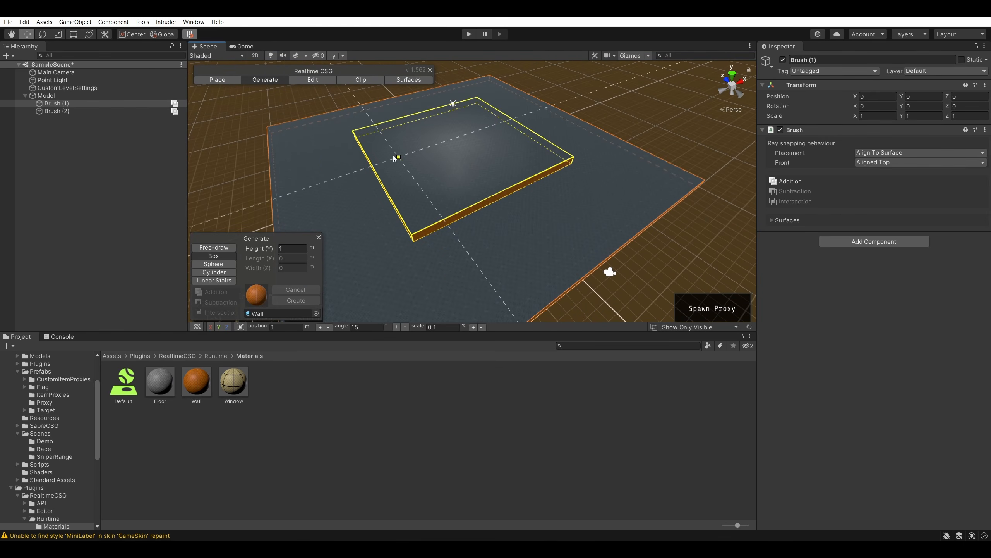
left_click(352, 132)
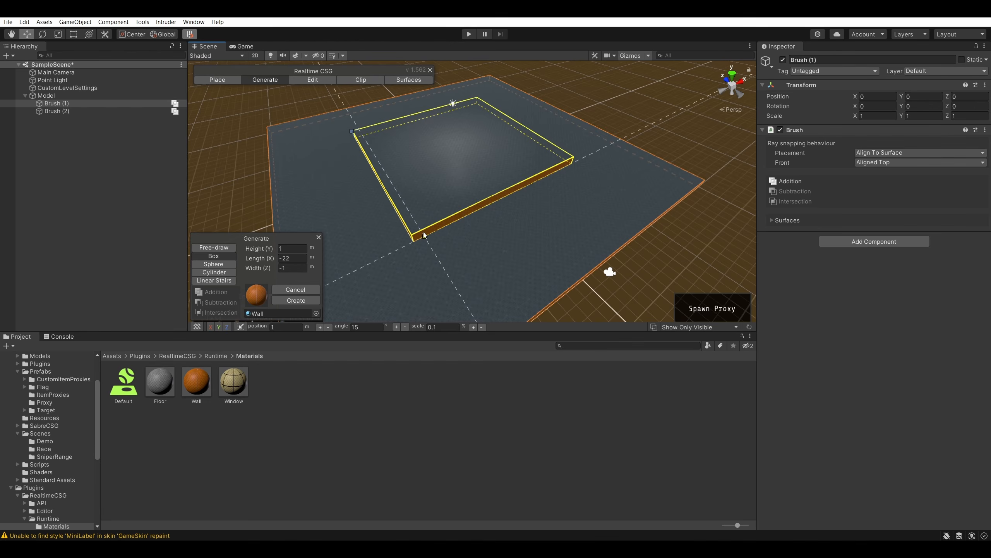
right_click_drag(416, 193, 415, 236)
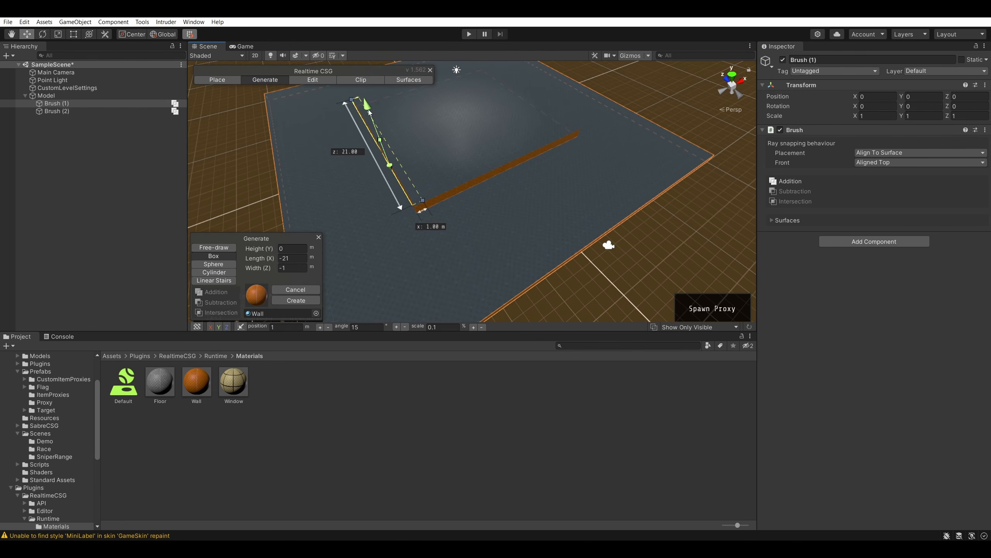
left_click_drag(368, 112, 337, 45)
- Extend the wall box along the platform edge to a length of 22 m
mouse_move(539, 218)
right_mouse_down()
mouse_move(544, 172)
mouse_move(594, 230)
mouse_move(623, 231)
right_mouse_up()
key("a")
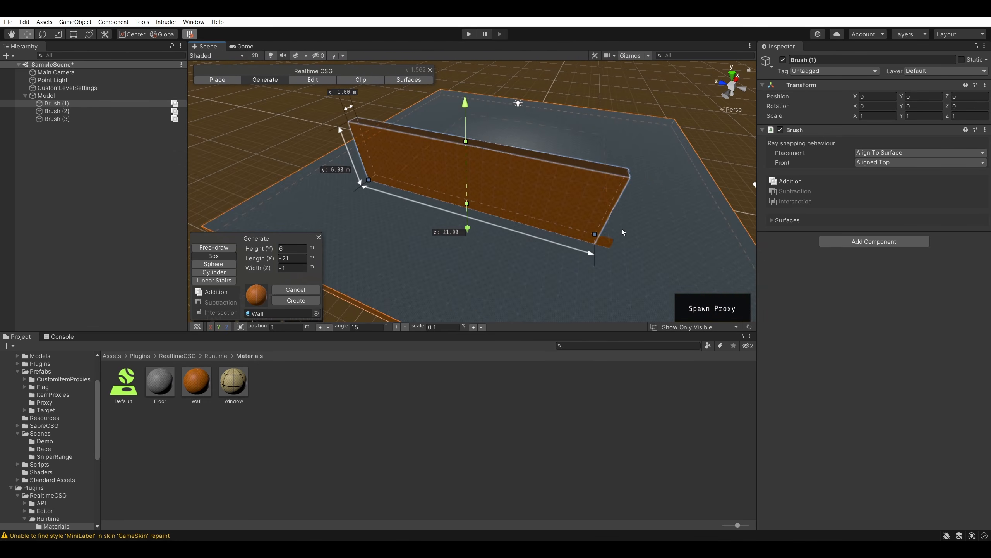
left_click_drag(595, 234, 608, 239)
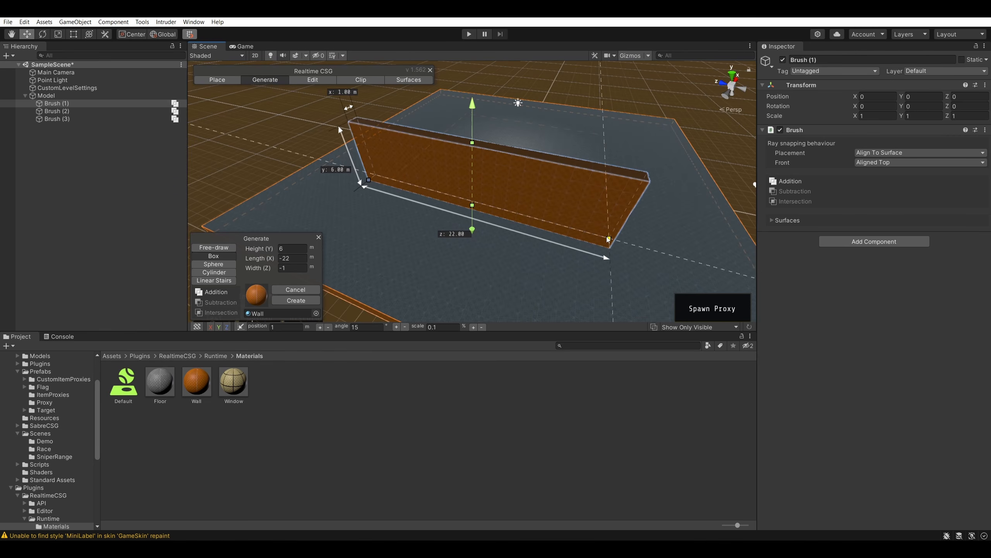
- Raise the wall box along the platform edge to a height of 10 m and create the brush
right_click_drag(556, 189, 521, 156)
key("d")
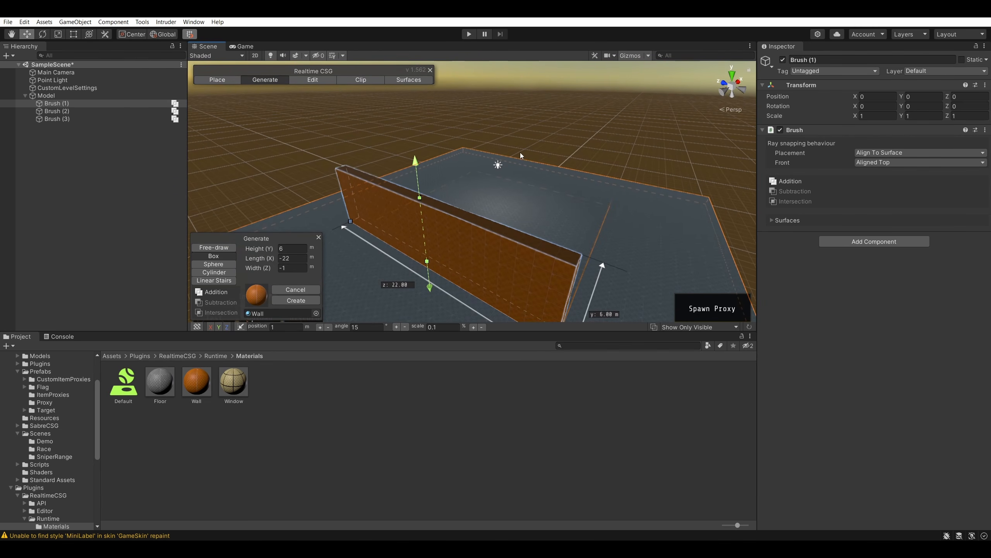
left_click_drag(416, 165, 428, 278)
left_click_drag(429, 234, 460, 176)
right_click_drag(460, 176, 486, 204)
left_click_drag(369, 128, 420, 45)
right_click_drag(475, 76, 521, 99)
key("Return")
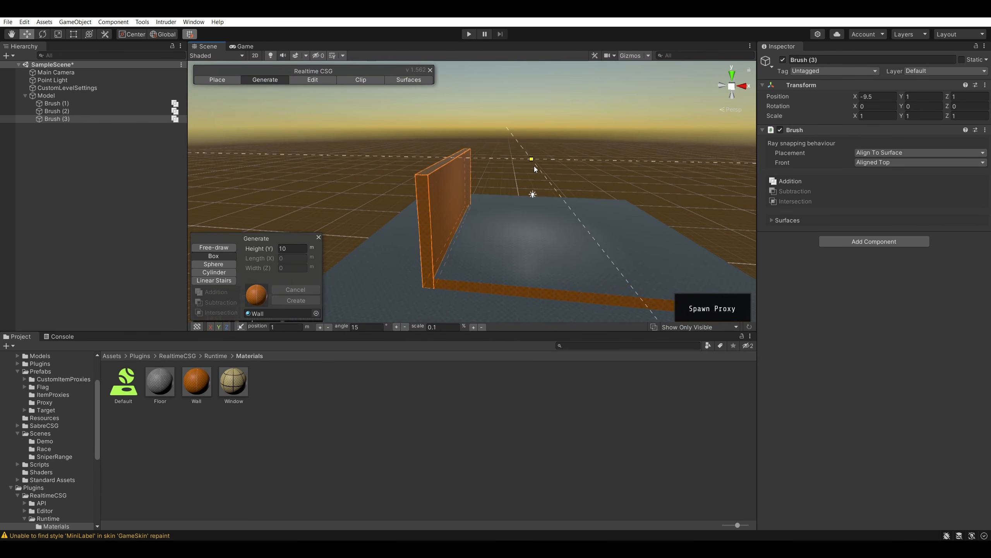
right_click_drag(460, 265, 436, 238)
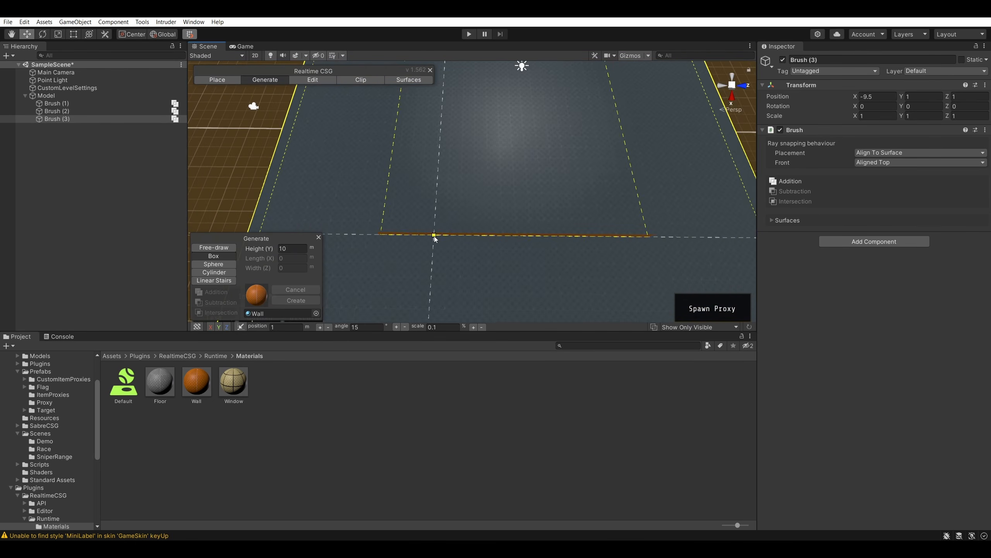
left_click(380, 234)
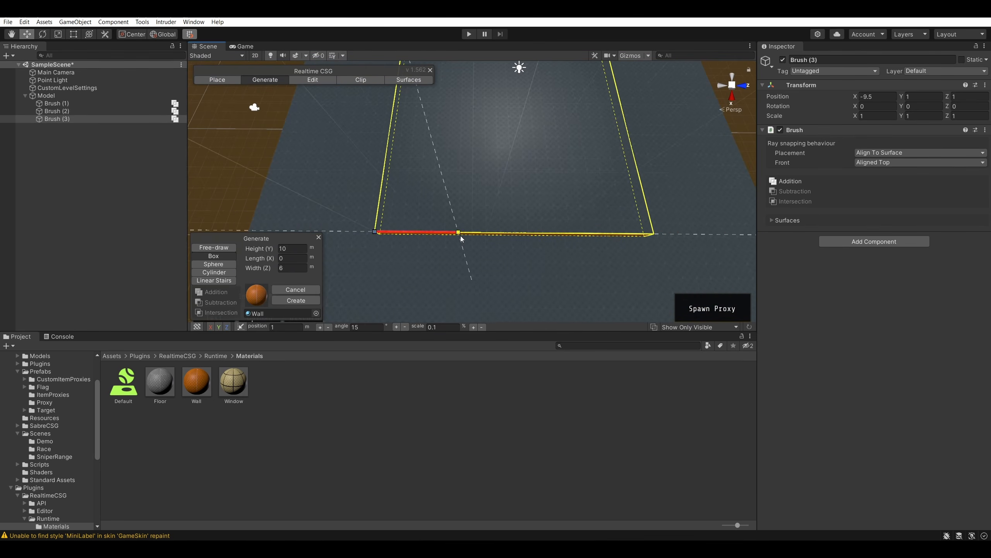
left_click(648, 235)
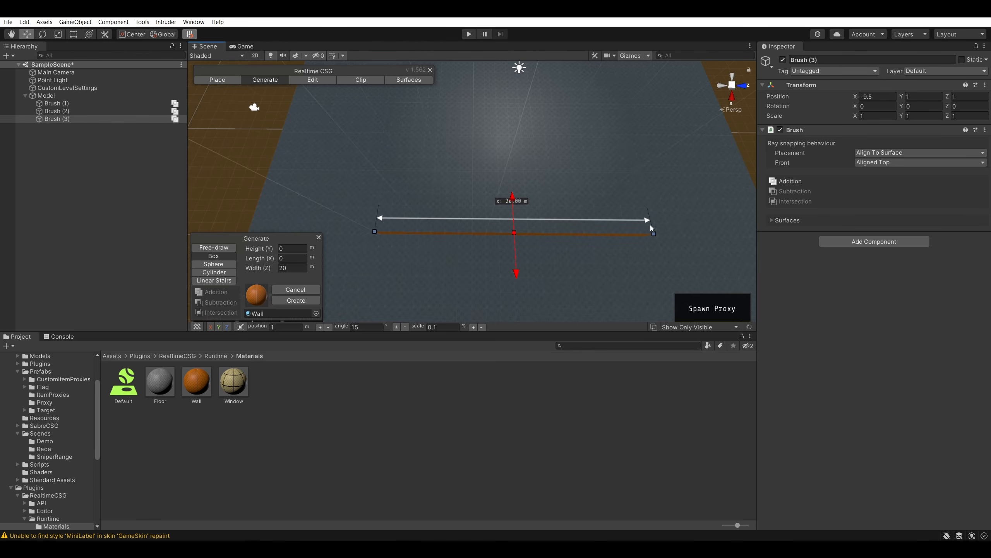
left_click(651, 224)
mouse_move(651, 224)
right_mouse_down()
mouse_move(501, 172)
mouse_move(555, 186)
mouse_move(369, 195)
mouse_move(504, 126)
mouse_move(580, 127)
mouse_move(593, 110)
mouse_move(584, 133)
right_mouse_up()
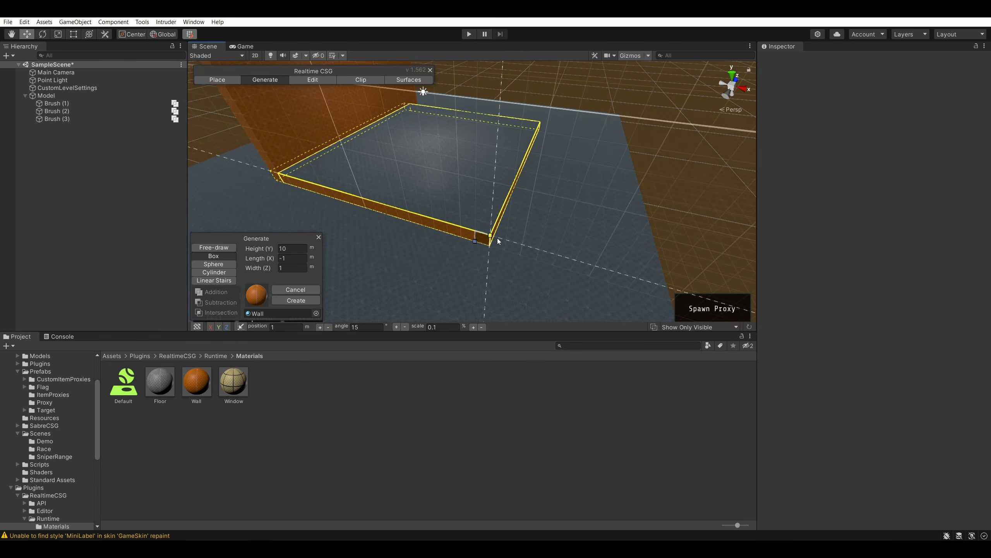
left_click(499, 239)
right_click_drag(536, 152, 512, 216)
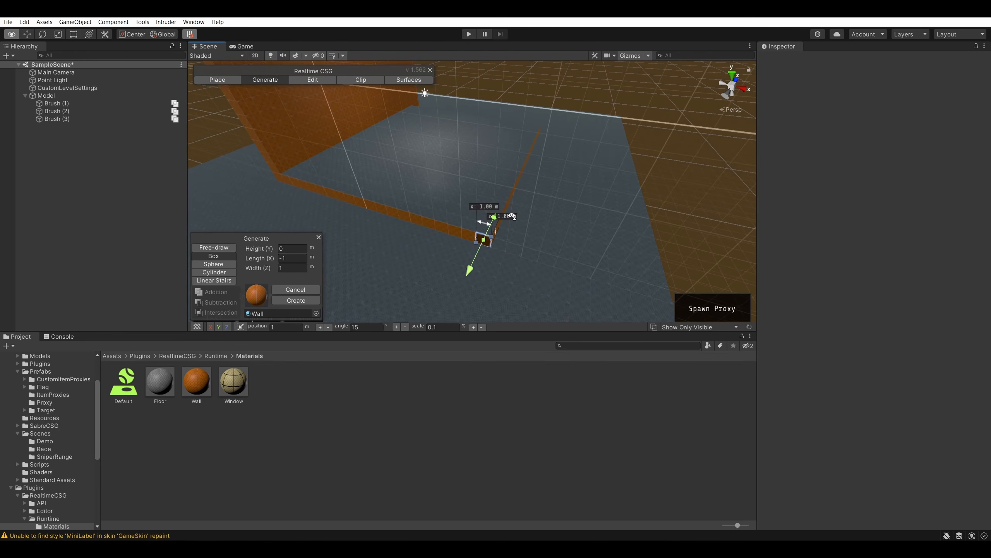
key("Escape")
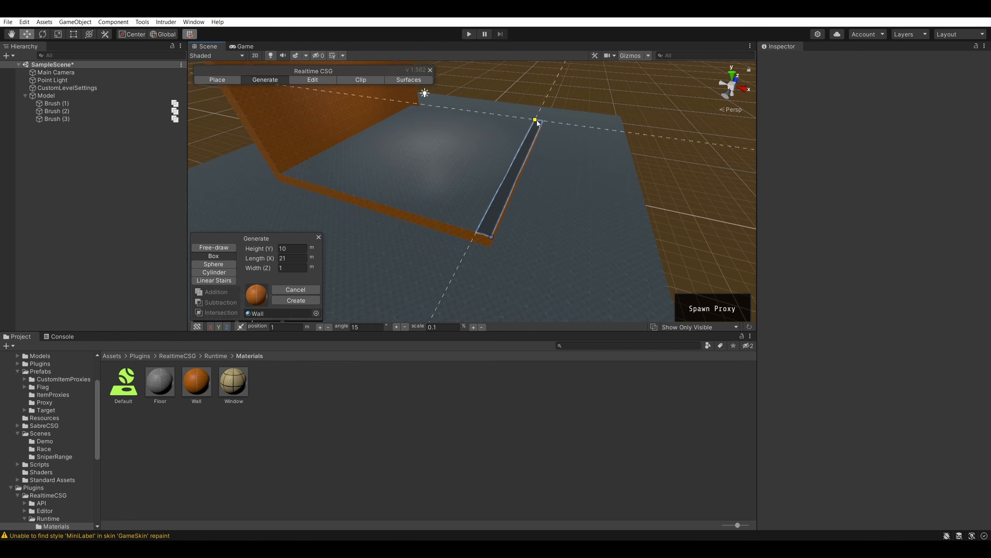
- Draw a 1 m thick wall box along the opposite platform edge, raise it 5 m and create the brush
left_click_drag(538, 119, 511, 122)
right_click_drag(511, 122, 231, 113)
key("d")
left_click(440, 237)
key("d")
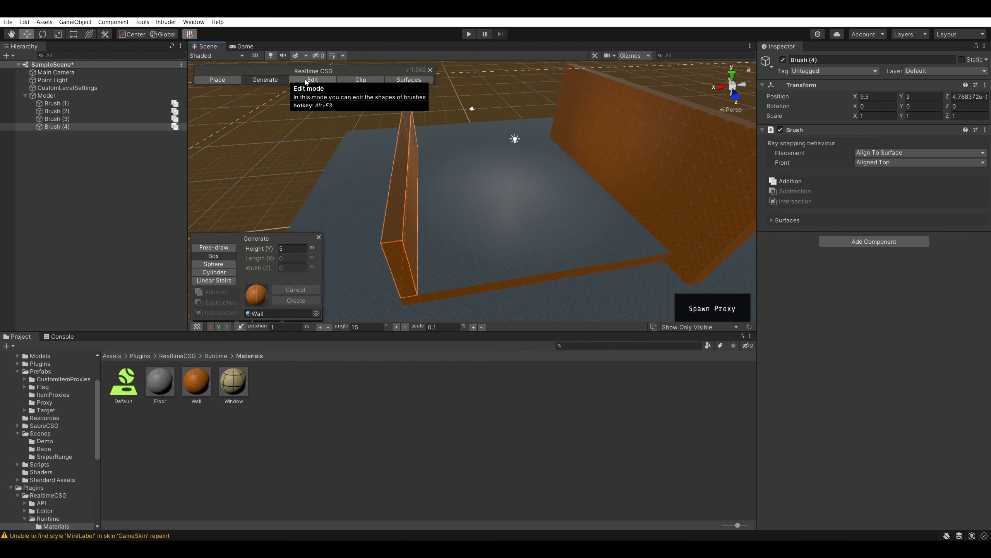
- In Place mode, select the 10 m high wall brush and move it along the Z axis to position 0
left_click(217, 80)
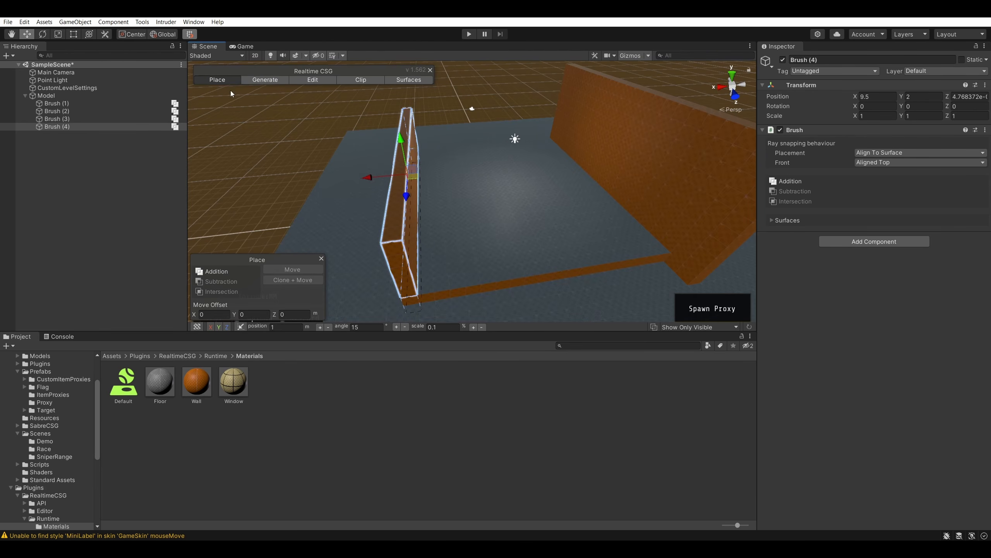
mouse_move(231, 90)
left_mouse_down("alt")
mouse_move(304, 181)
mouse_move(527, 140)
mouse_move(418, 150)
mouse_move(579, 152)
mouse_move(415, 153)
mouse_move(543, 132)
mouse_move(487, 99)
left_mouse_up("alt")
key("Escape")
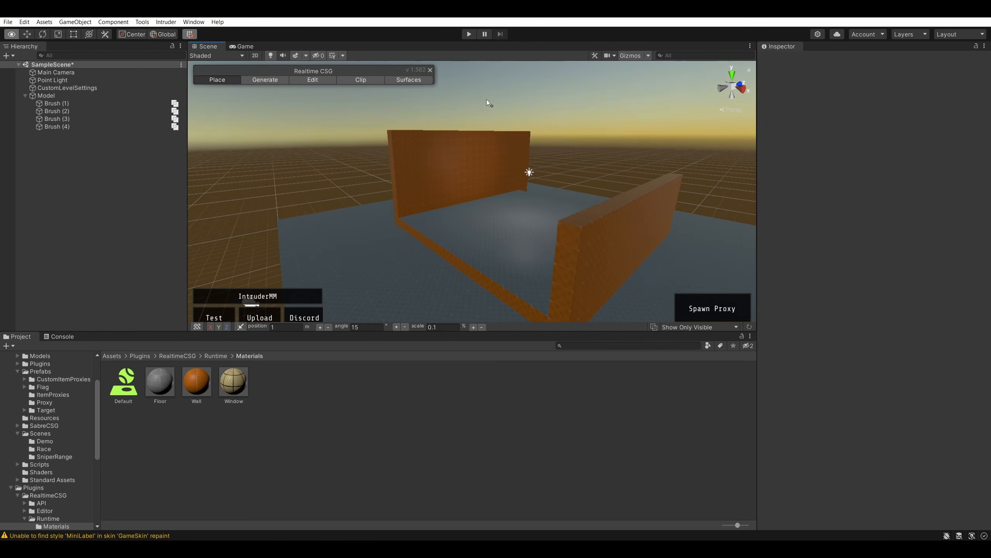
right_click_drag(487, 99, 488, 158)
left_click(489, 158)
left_click_drag(507, 111, 516, 116)
key("ctrl+z")
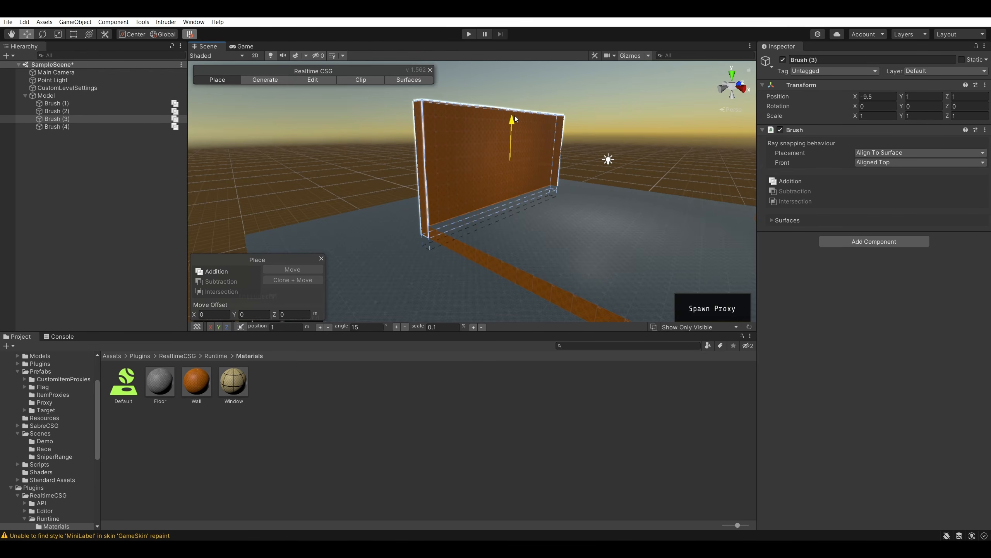
mouse_move(515, 116)
right_mouse_down()
mouse_move(443, 167)
mouse_move(556, 183)
mouse_move(481, 145)
right_mouse_up()
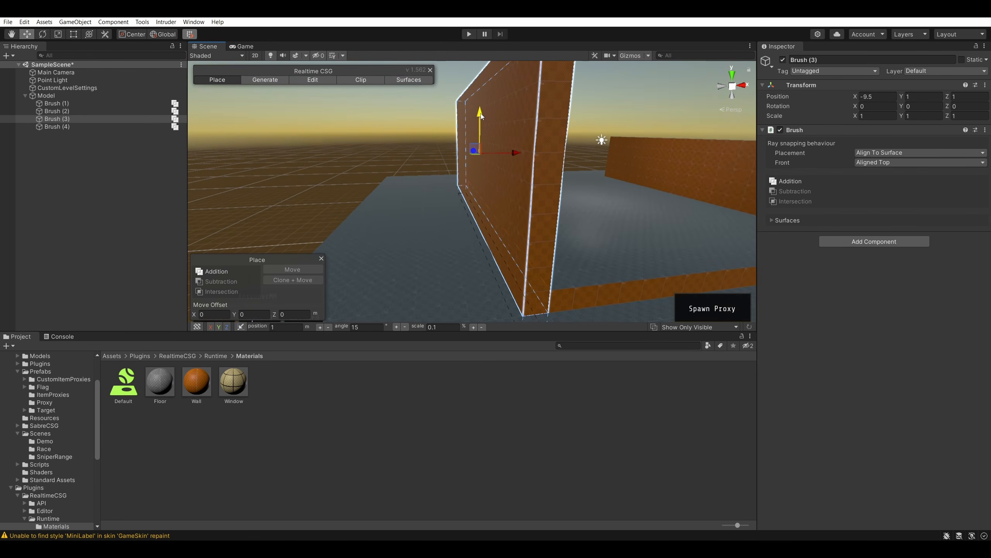
mouse_move(482, 115)
left_mouse_down()
mouse_move(488, 91)
mouse_move(490, 114)
left_mouse_up()
key("d")
- Select the 5 m high wall brush and try moving it vertically
right_click_drag(604, 154, 581, 179)
left_click(580, 178)
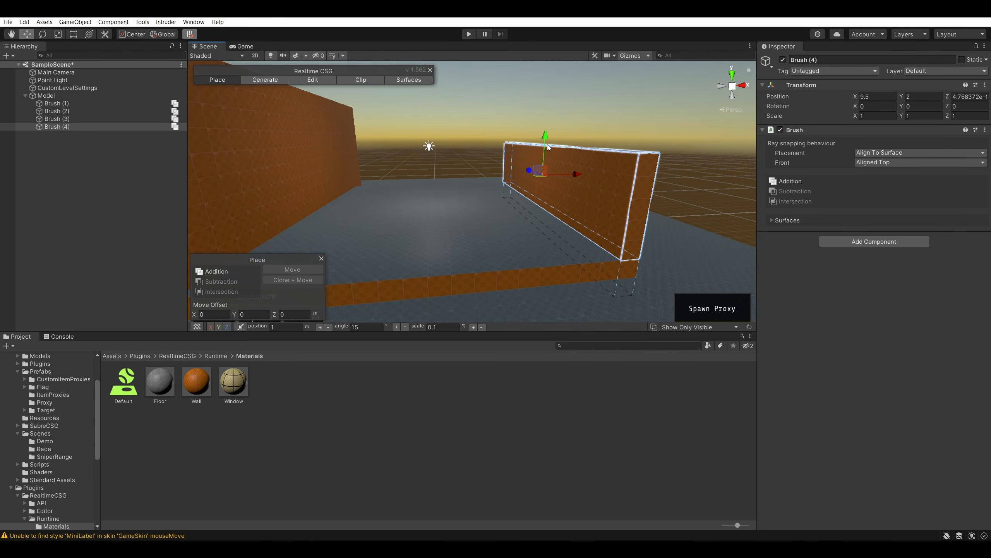
left_click_drag(547, 147, 550, 137)
- In Edit mode, select the inner face of the 10 m high wall and try moving it downward
mouse_move(549, 136)
right_mouse_down()
mouse_move(506, 128)
mouse_move(548, 169)
mouse_move(562, 163)
mouse_move(571, 88)
mouse_move(572, 210)
mouse_move(479, 203)
right_mouse_up()
left_click(478, 203)
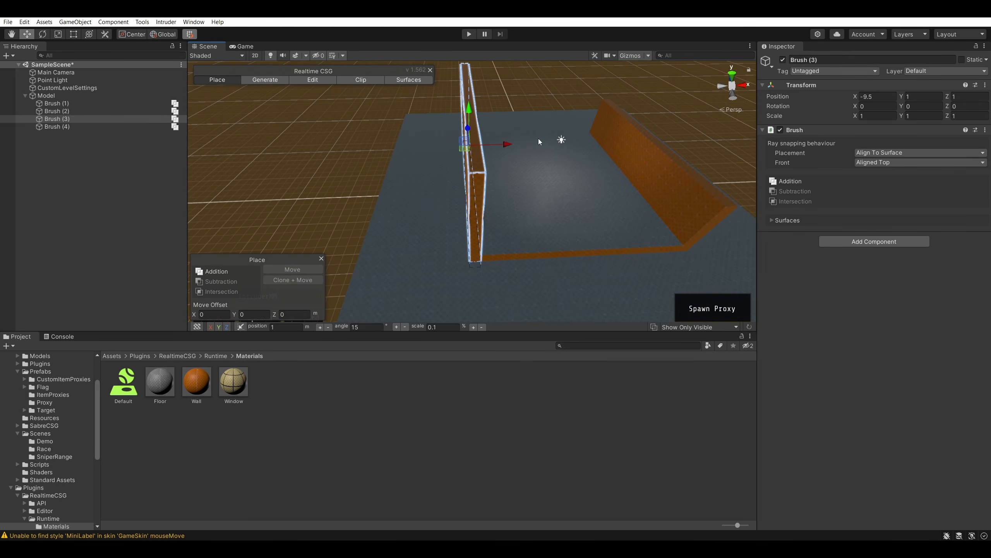
mouse_move(556, 215)
right_mouse_down()
mouse_move(541, 186)
mouse_move(419, 186)
right_mouse_up()
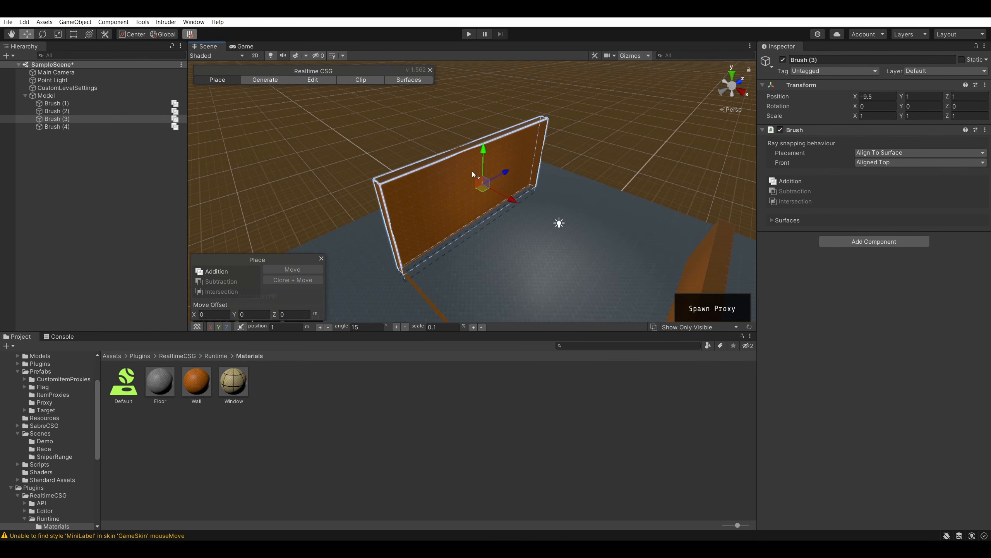
left_click(312, 79)
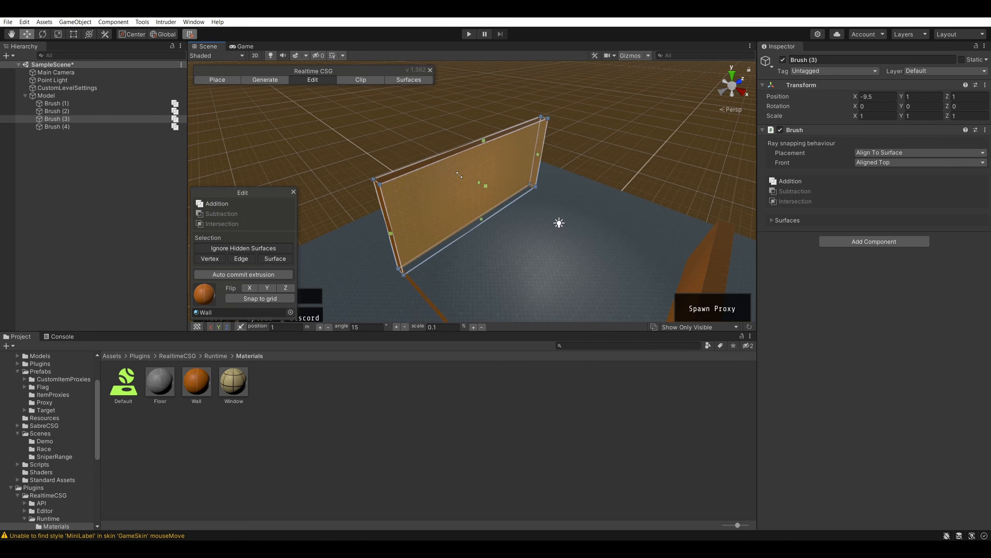
right_click_drag(469, 188, 390, 149)
left_click(449, 205)
mouse_move(626, 185)
left_mouse_down()
mouse_move(620, 199)
mouse_move(622, 188)
left_mouse_up()
left_click(492, 124)
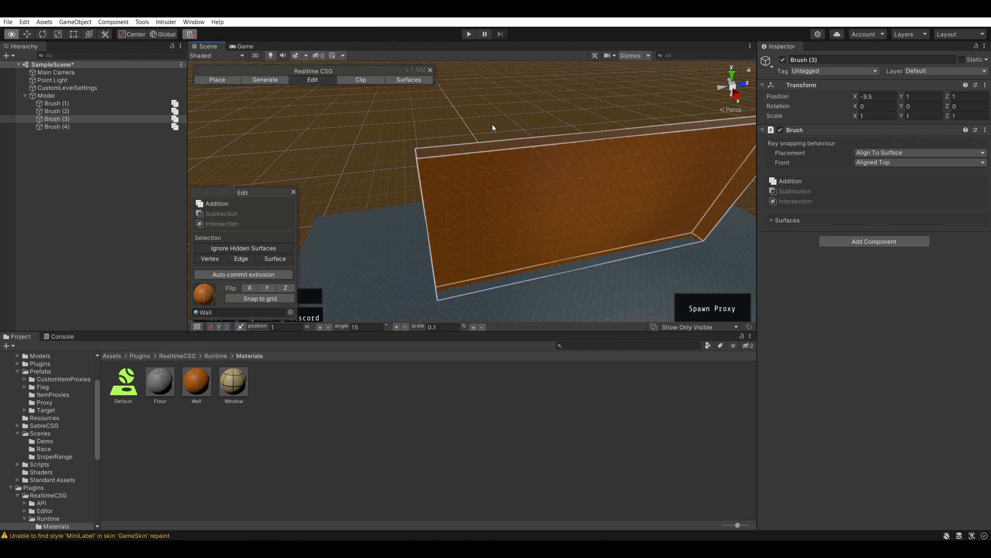
left_click_drag(493, 124, 597, 133, "alt")
left_click(499, 175)
mouse_move(499, 175)
left_mouse_down("alt")
mouse_move(532, 172)
mouse_move(511, 164)
left_mouse_up("alt")
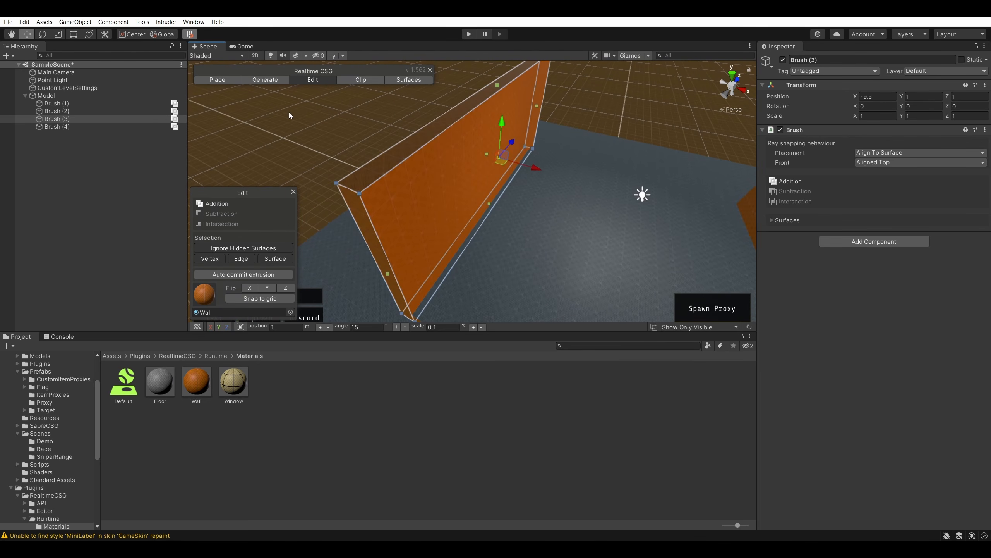
left_click_drag(502, 125, 510, 180)
key("ctrl+z")
- Compare Place mode with Edit mode on the 10 m high wall and try reshaping it in Edit mode
left_click(226, 80)
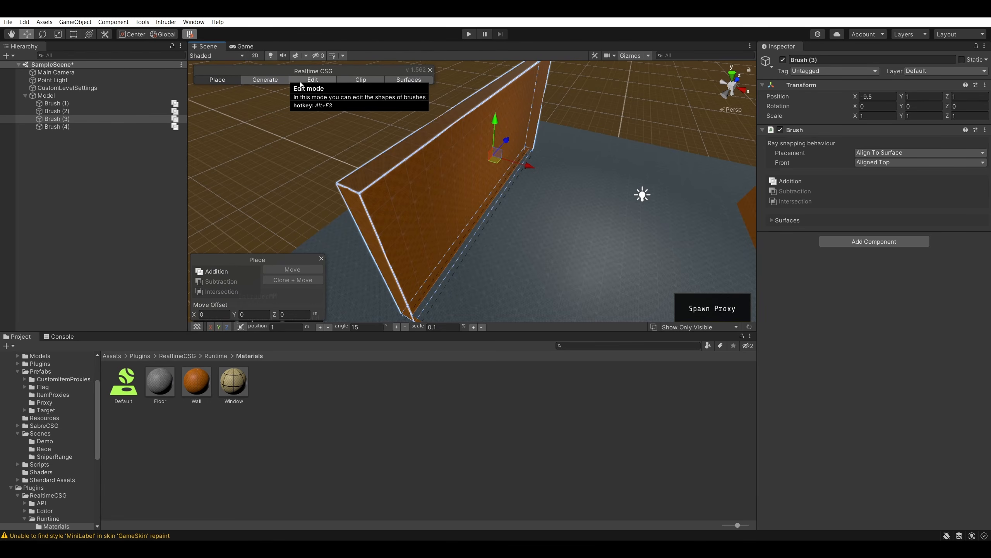
left_click(312, 79)
left_click_drag(485, 103, 503, 88)
key("ctrl+z")
left_click(498, 87)
left_click(656, 97)
key("s")
mouse_move(656, 97)
right_mouse_down()
mouse_move(659, 60)
mouse_move(736, 79)
mouse_move(584, 84)
mouse_move(701, 76)
mouse_move(655, 106)
right_mouse_up()
key("d")
key("a")
key("s")
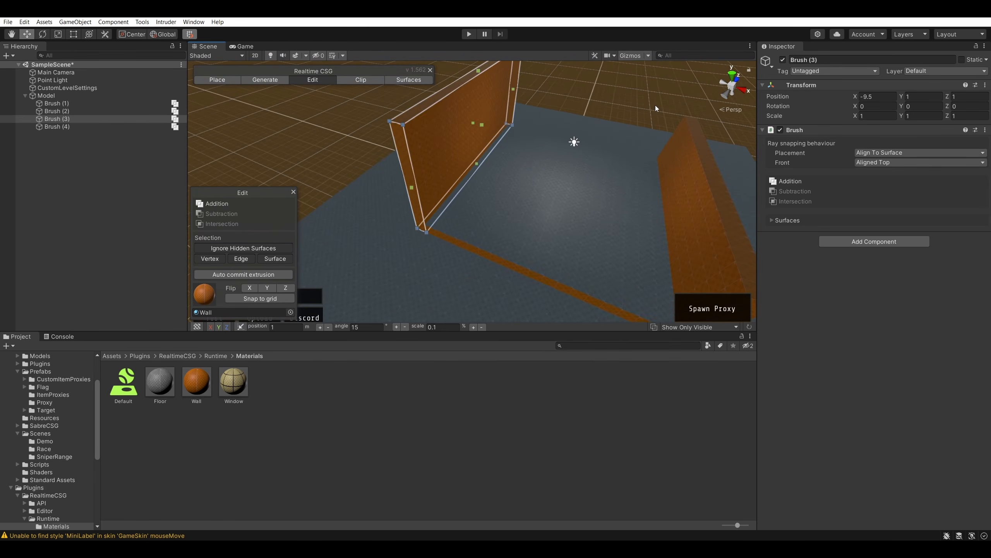
left_click_drag(622, 84, 610, 92)
right_click_drag(611, 92, 625, 187)
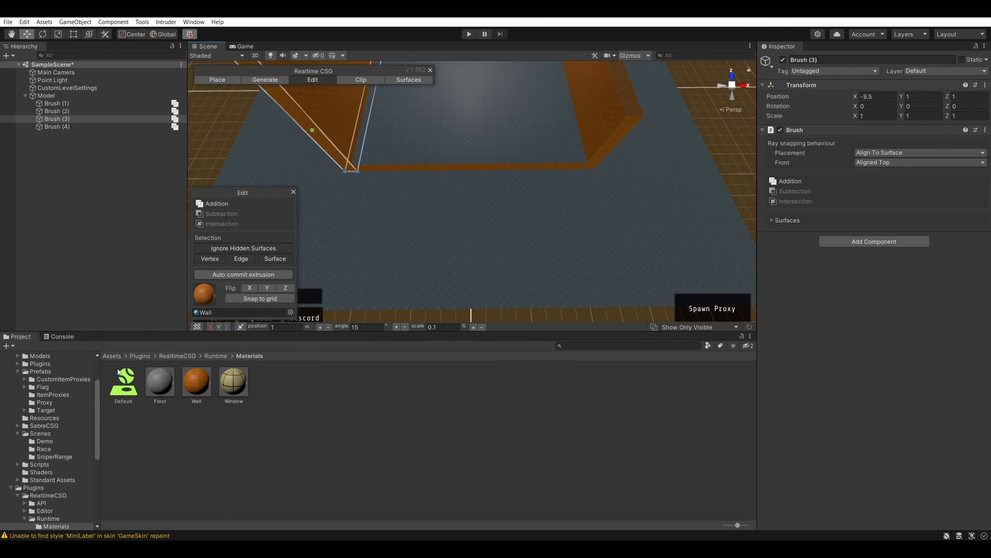
- Browse the project's SuperbossDoor, IntruderMM, Resources and TextMesh Pro asset folders for usable content
left_click(112, 355)
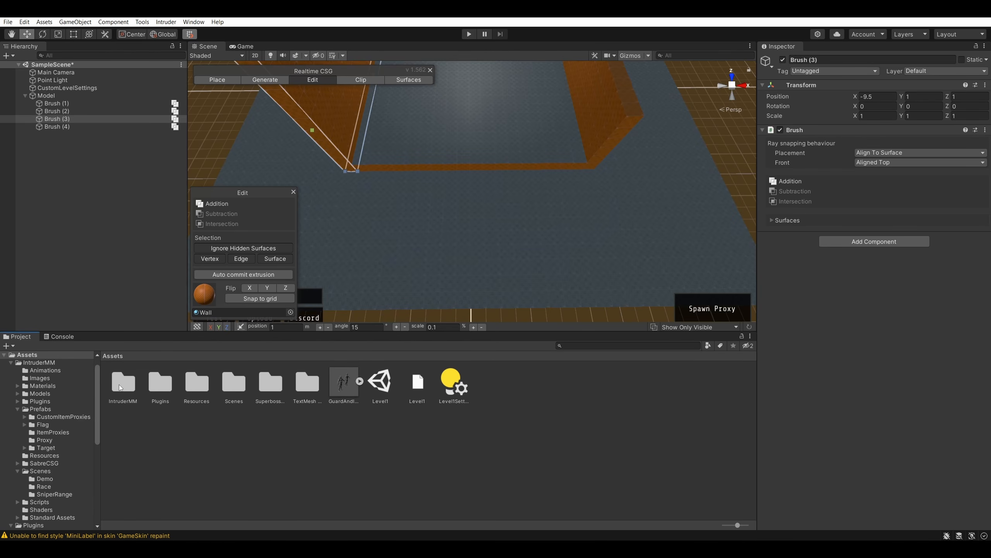
double_click(269, 380)
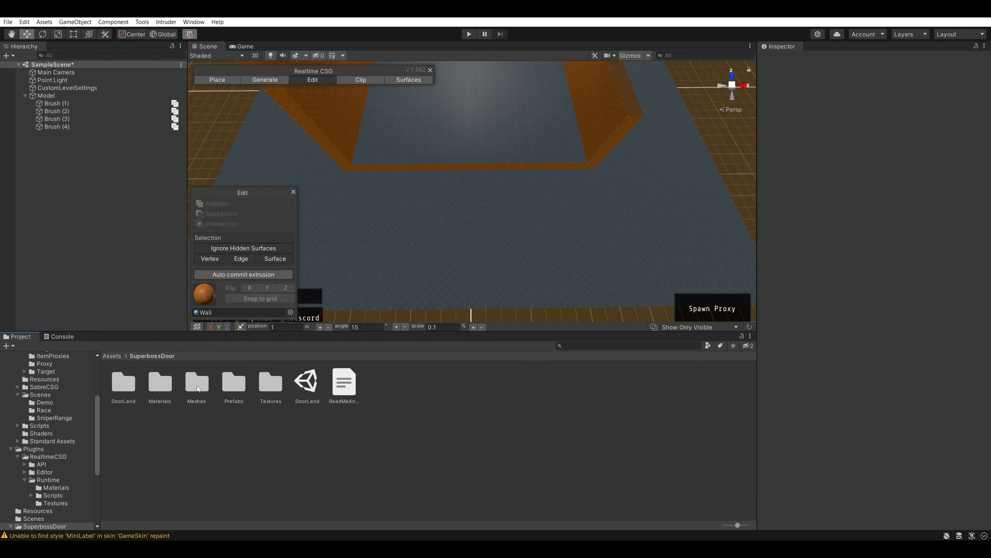
left_click(112, 356)
double_click(132, 389)
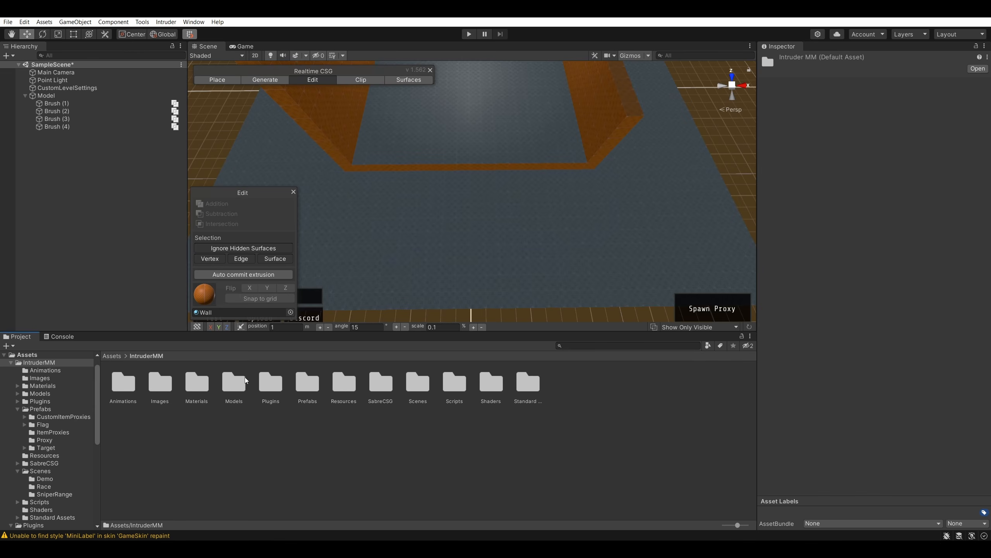
left_click(117, 357)
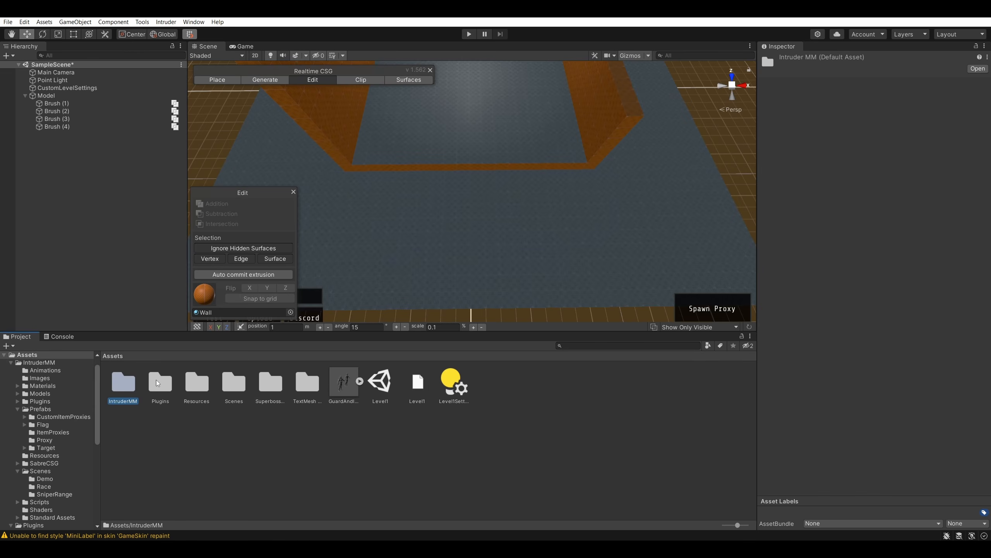
left_click(201, 388)
double_click(197, 384)
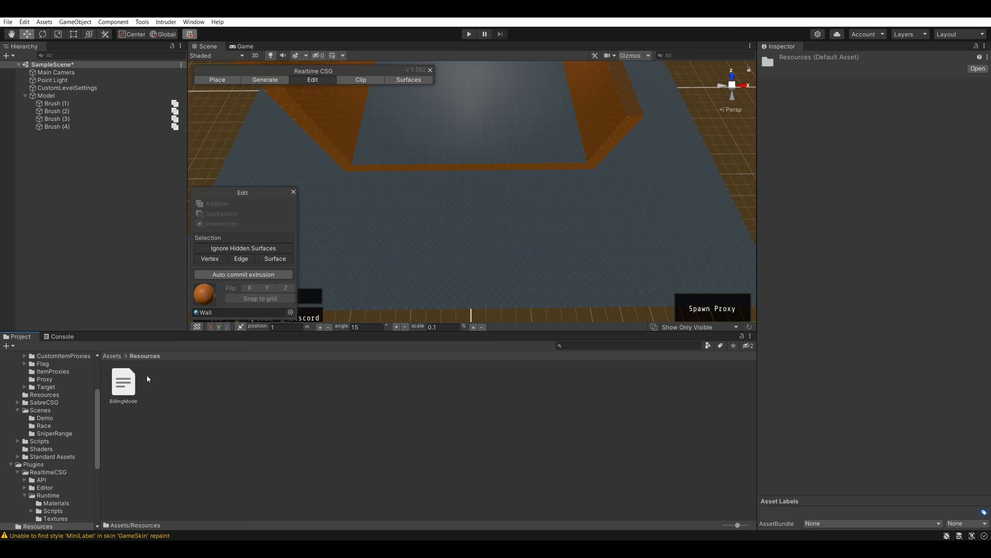
left_click(117, 356)
double_click(306, 384)
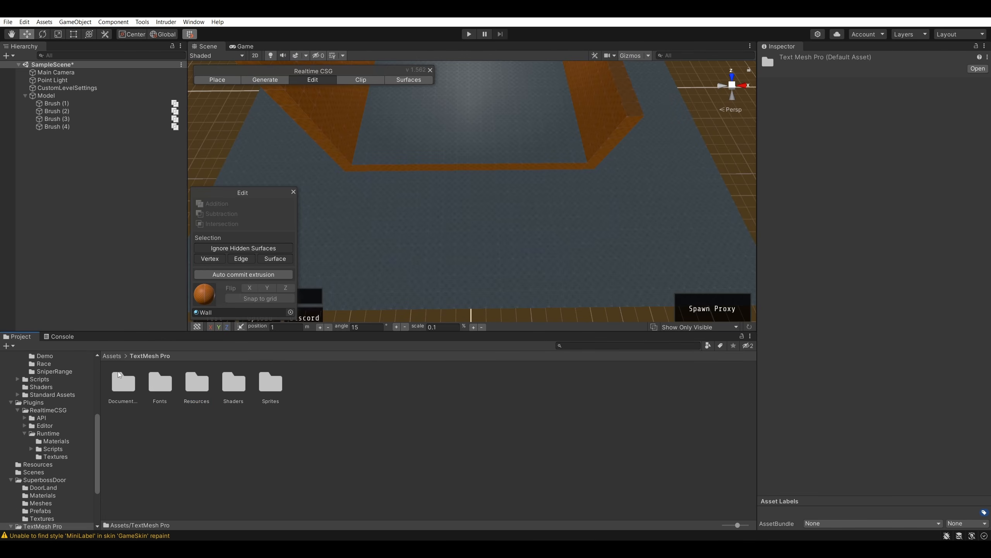
left_click(112, 356)
- Look through the IntruderMM subfolders Models, Prefabs, Resources, Standard Assets, Animations, Images and Materials
double_click(123, 384)
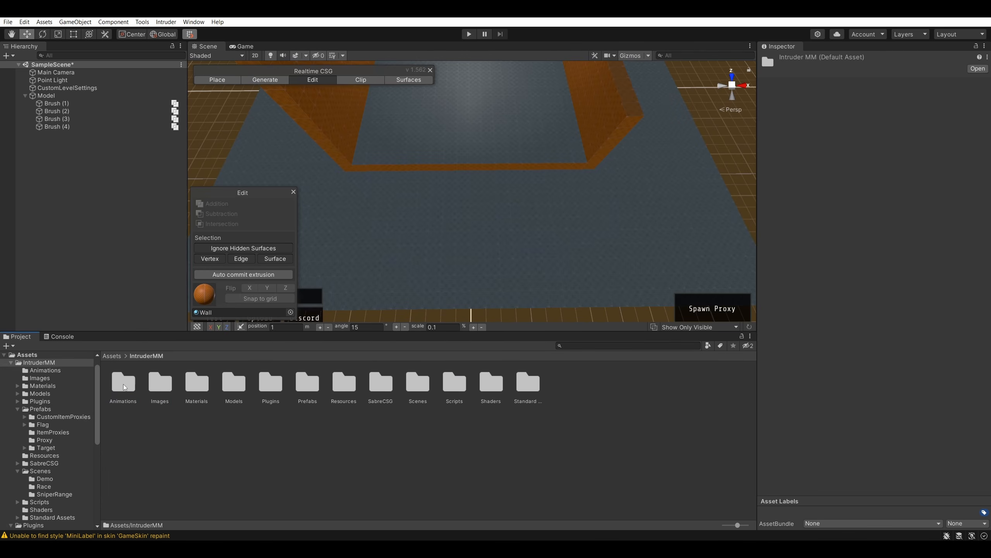
double_click(234, 385)
left_click(143, 356)
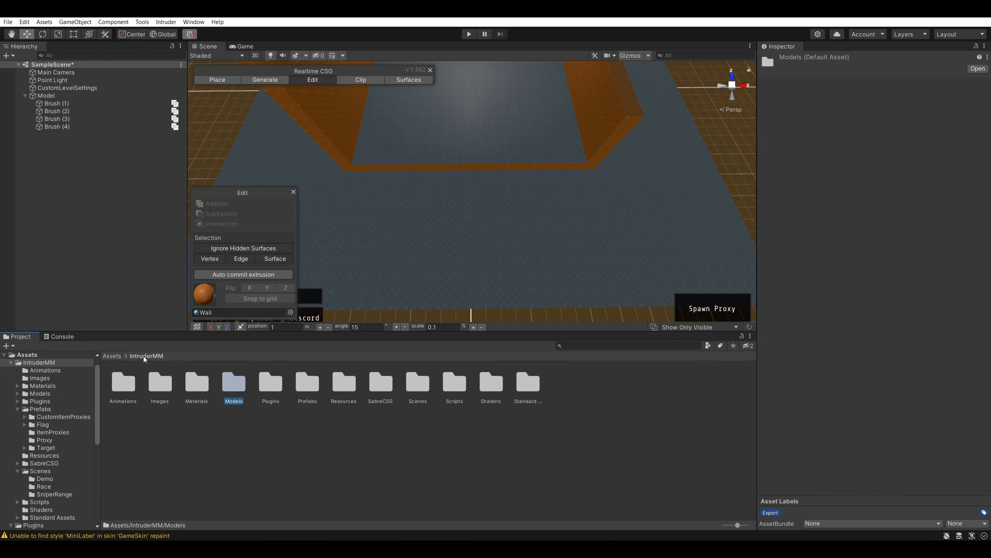
double_click(295, 384)
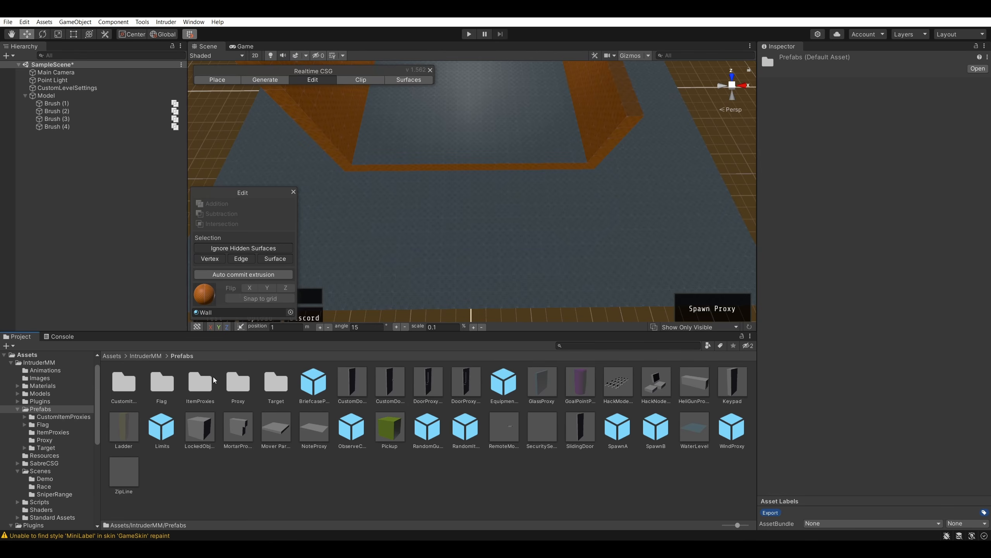
left_click(145, 356)
double_click(335, 386)
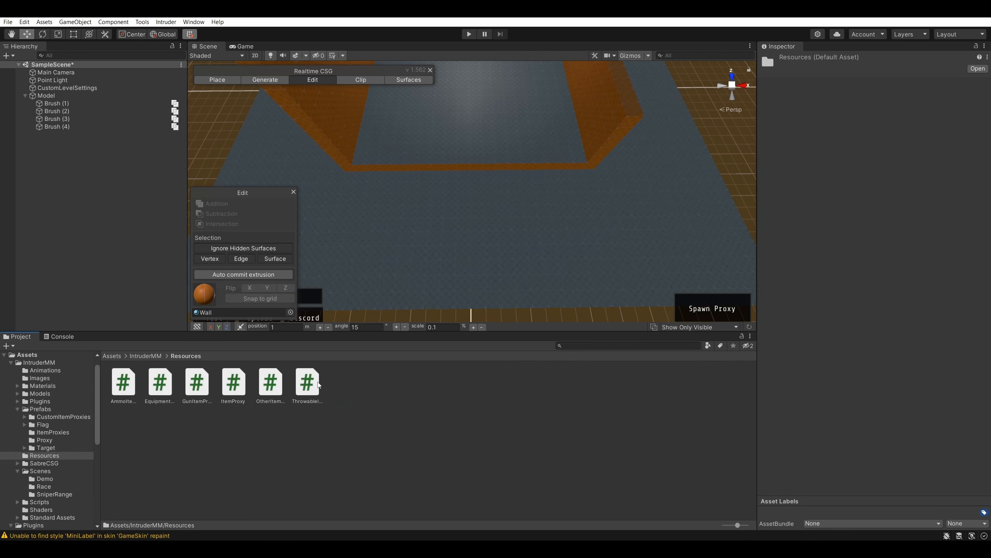
left_click(146, 356)
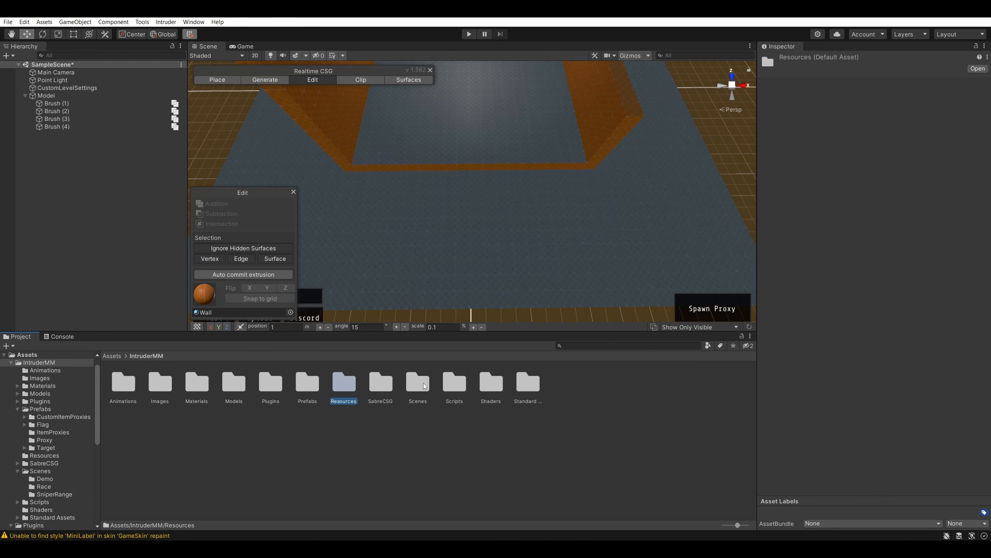
double_click(523, 388)
left_click(148, 356)
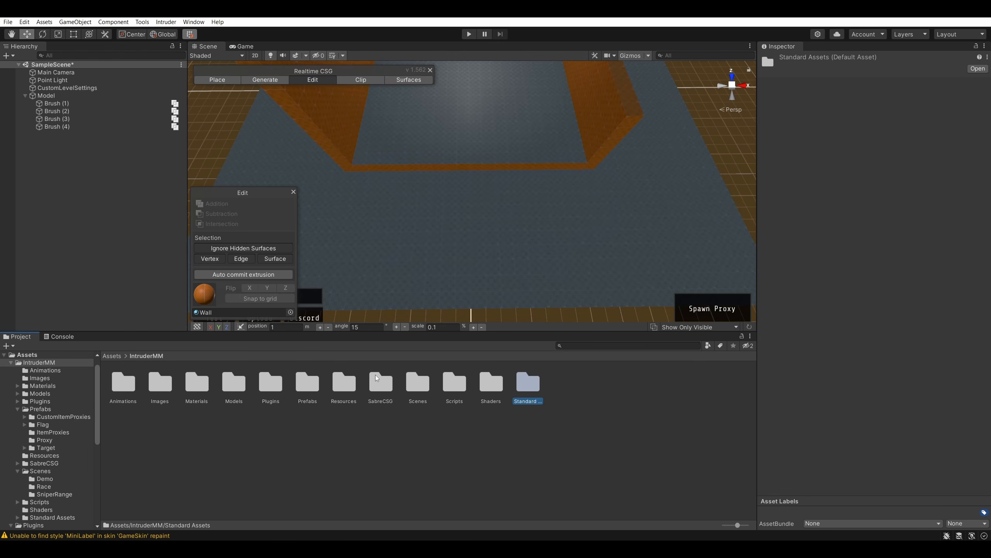
double_click(132, 387)
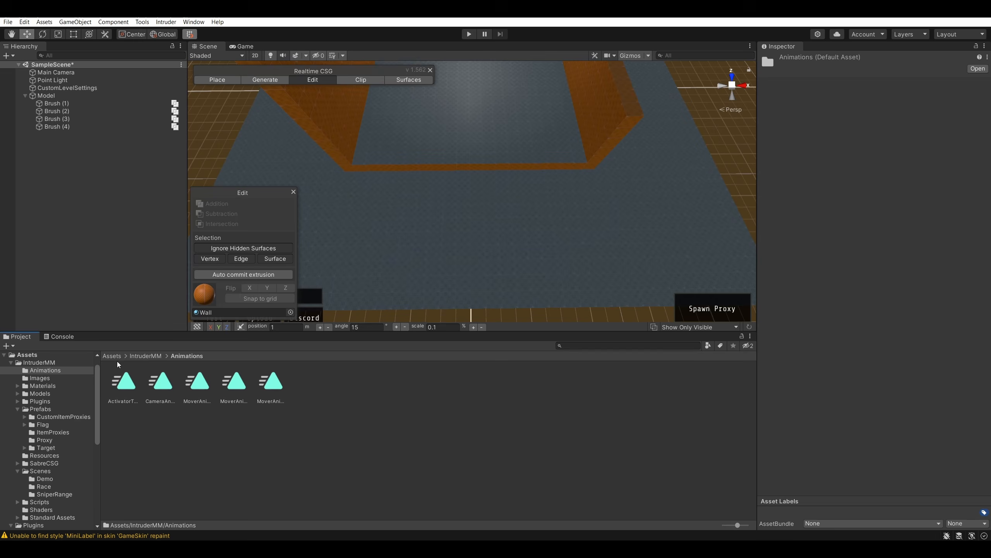
left_click(145, 357)
double_click(149, 378)
left_click(147, 354)
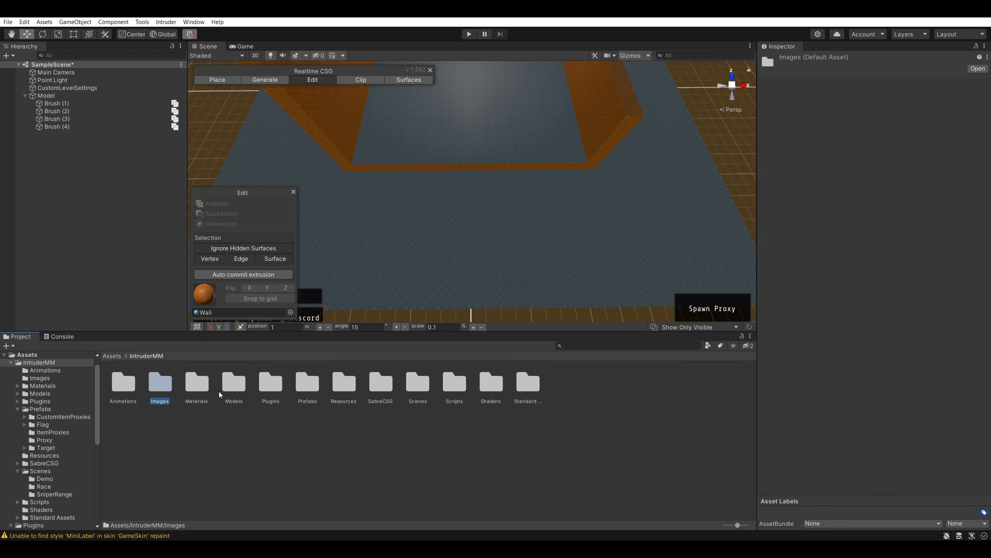
double_click(195, 384)
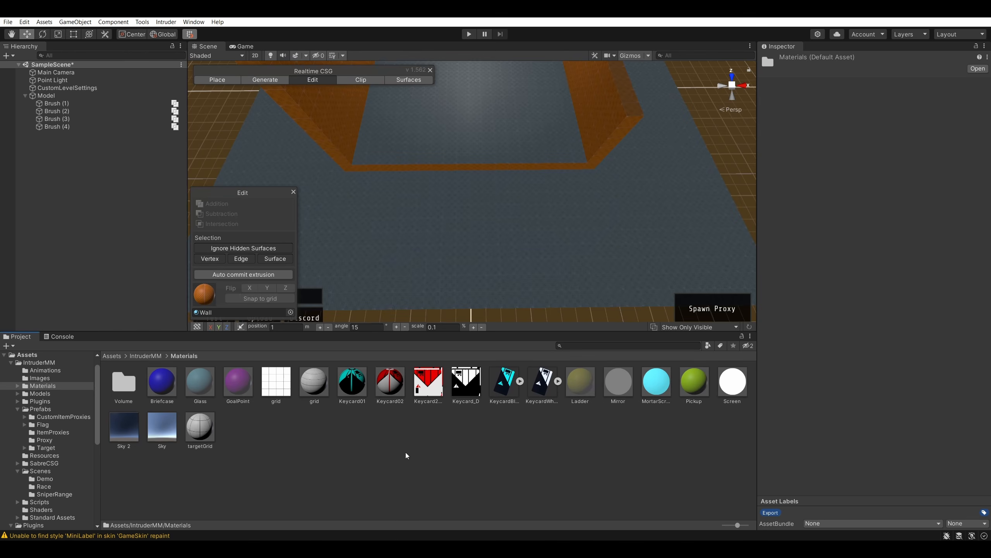
- Look through the IntruderMM Models and Plugins folders for usable level content
right_click(408, 438)
left_click(293, 474)
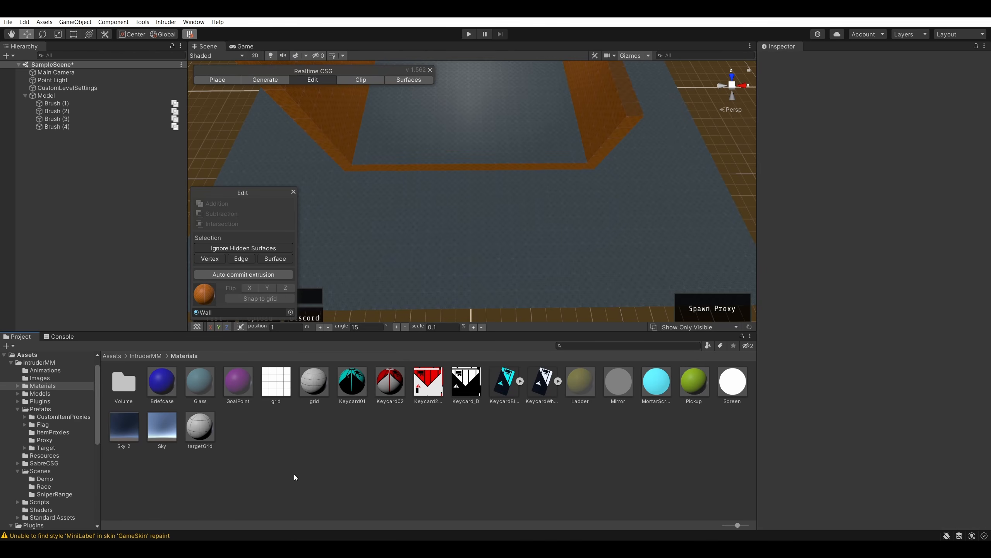
left_click(152, 356)
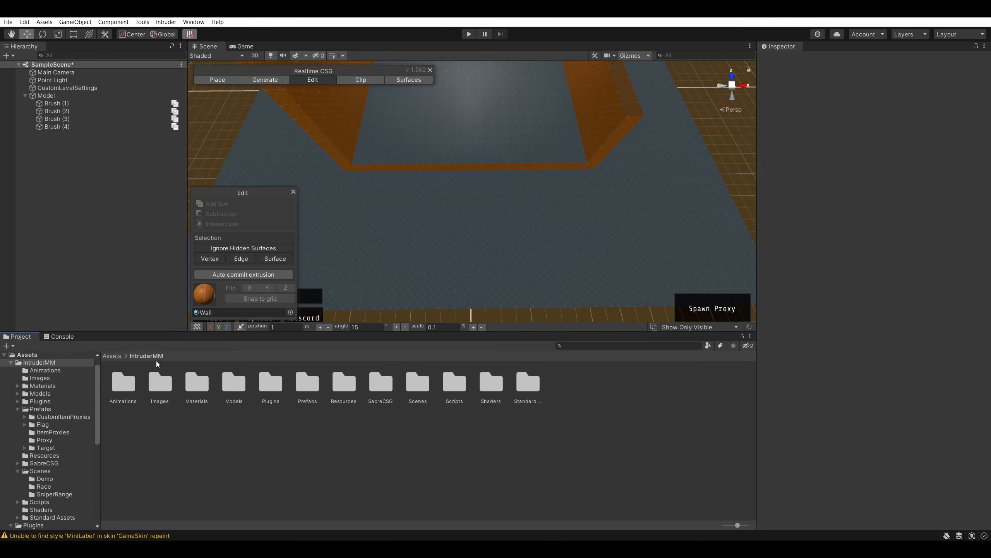
double_click(229, 386)
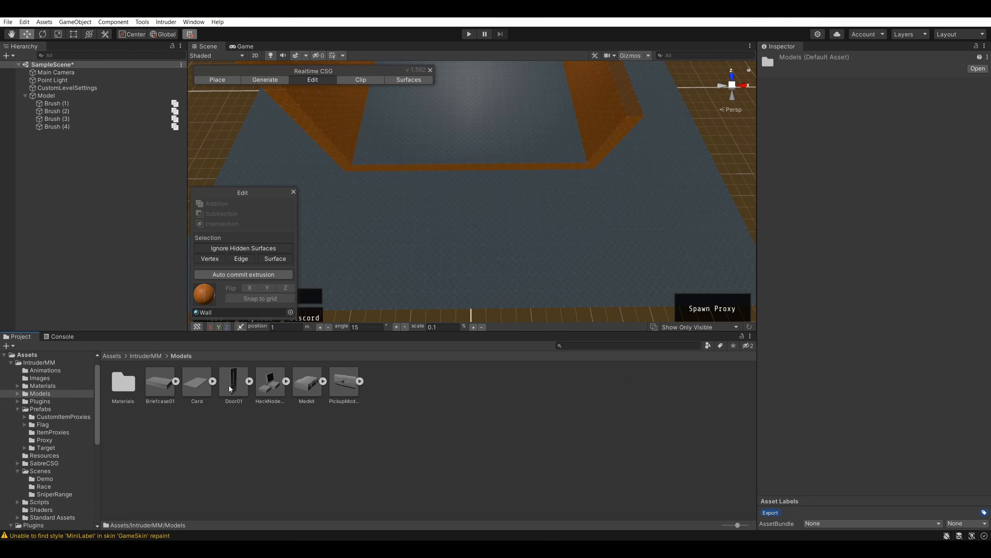
left_click(153, 358)
double_click(265, 386)
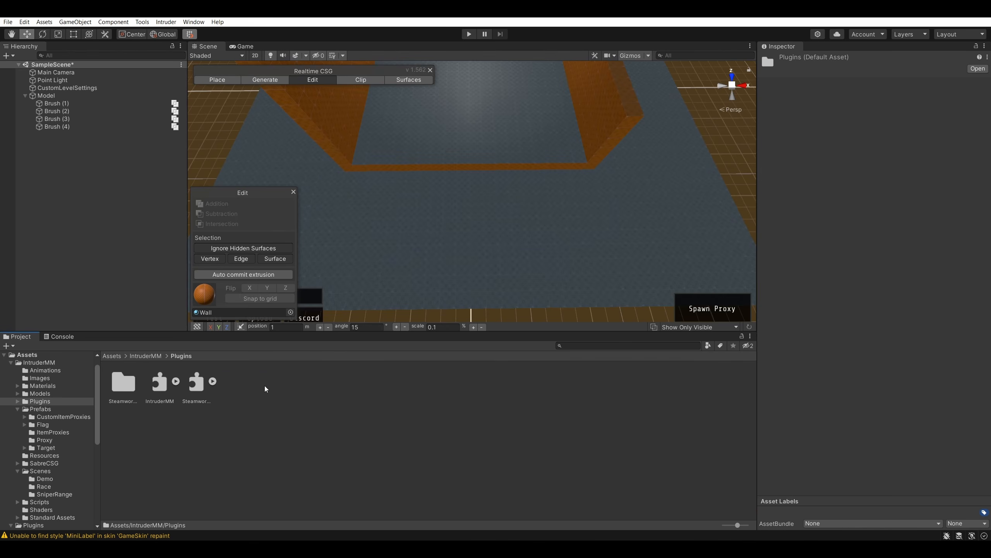
left_click(152, 356)
- Browse the IntruderMM Prefabs folder and its CustomItemProxies, Flag and Target subfolders
double_click(304, 383)
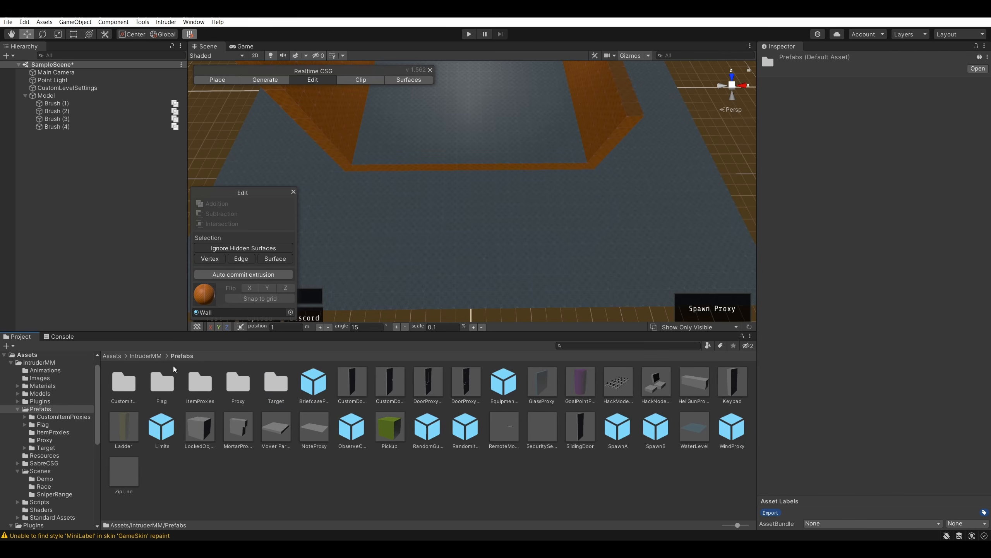
double_click(125, 381)
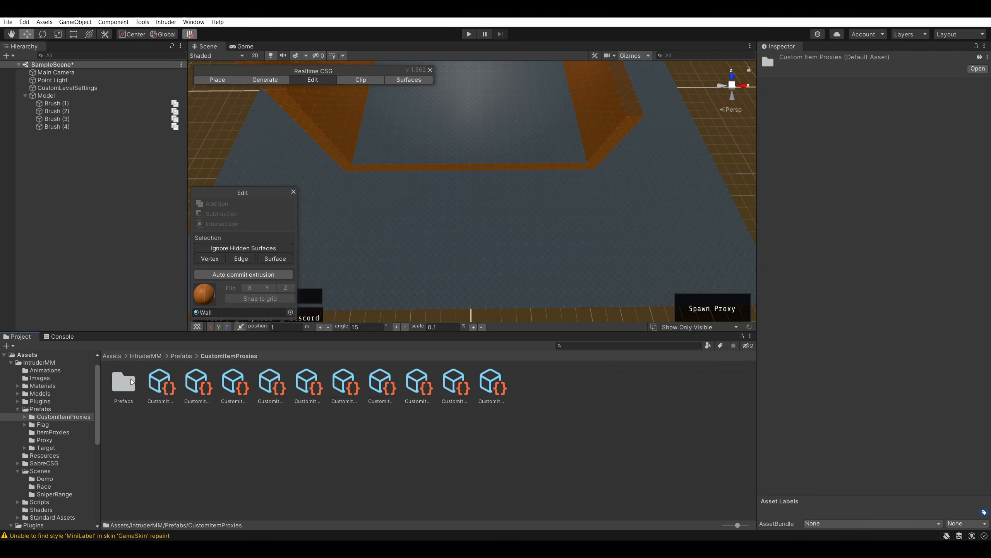
left_click(186, 356)
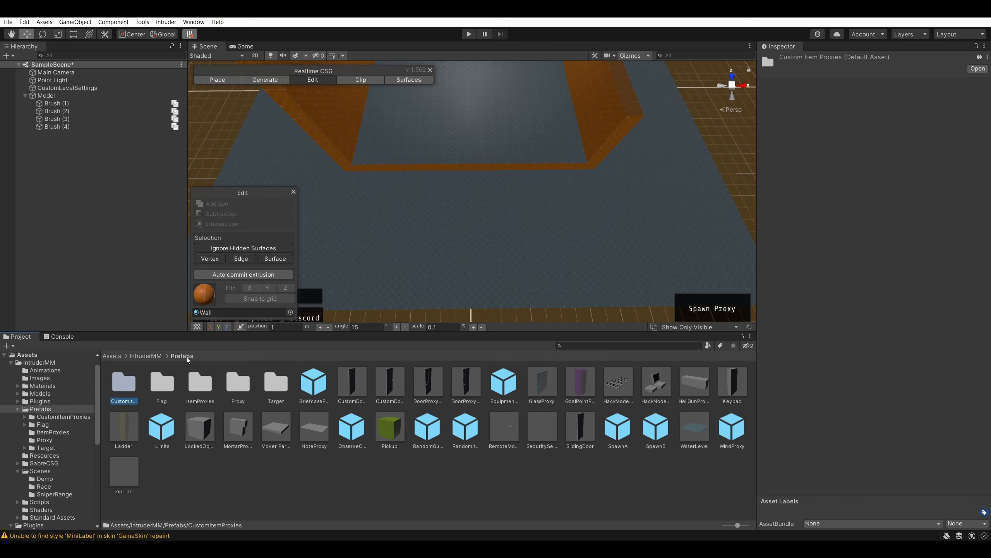
double_click(167, 380)
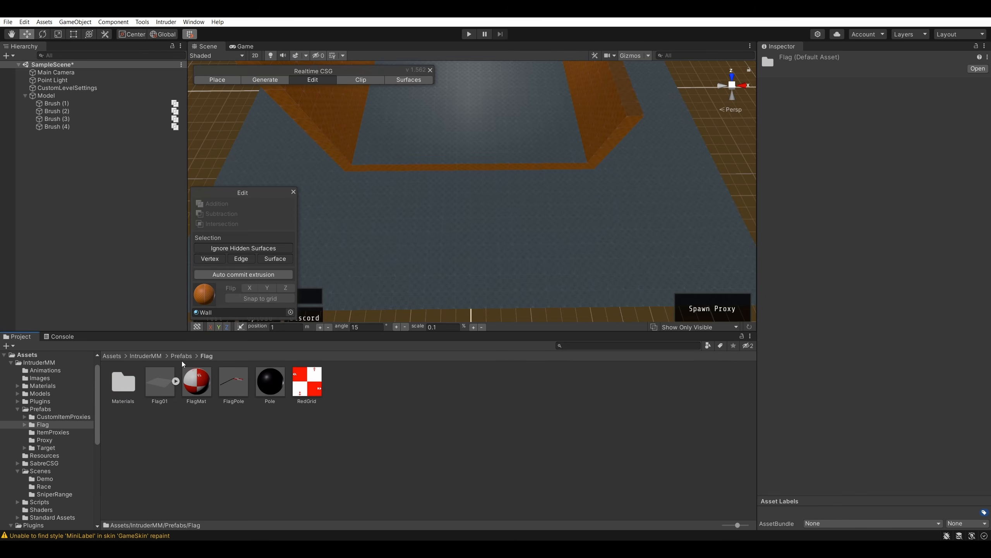
left_click(183, 357)
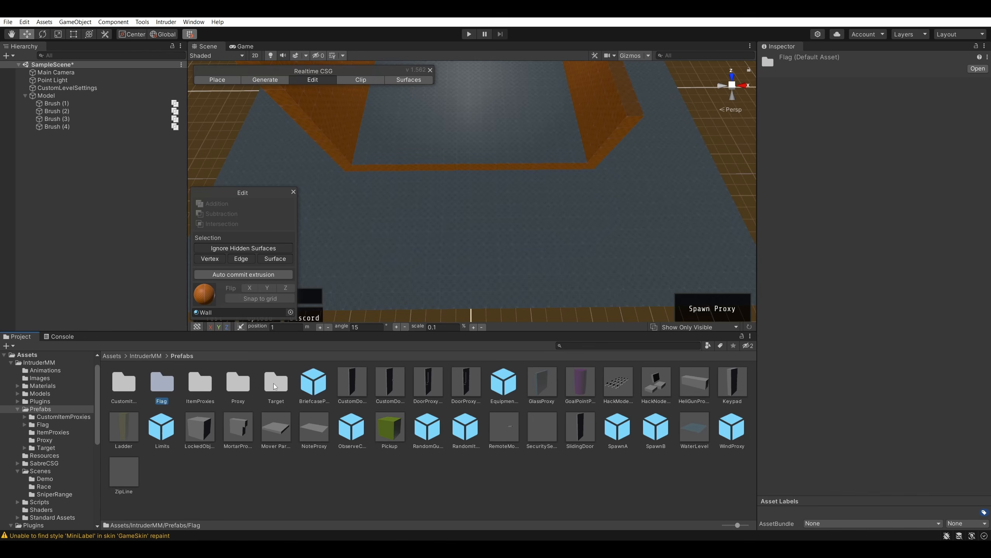
double_click(275, 384)
left_click(172, 357)
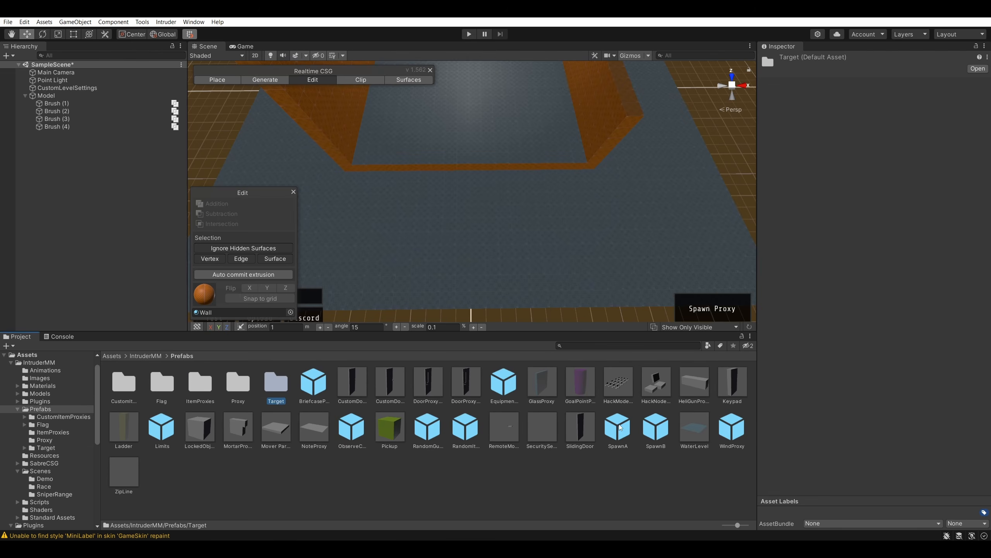
- Place the SpawnA and SpawnB prefabs on the floor on opposite sides of the raised platform
left_click_drag(618, 427, 700, 220)
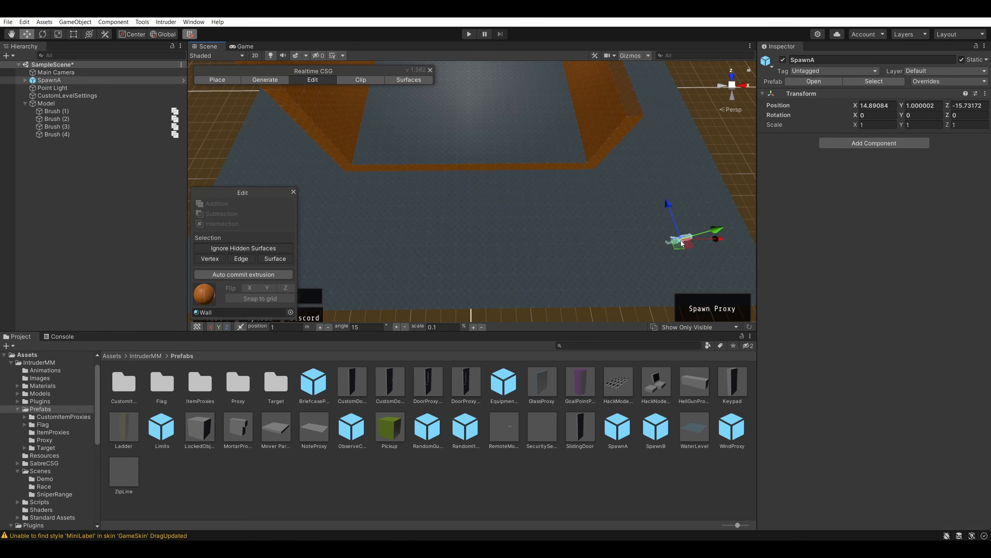
left_click_drag(655, 427, 261, 159)
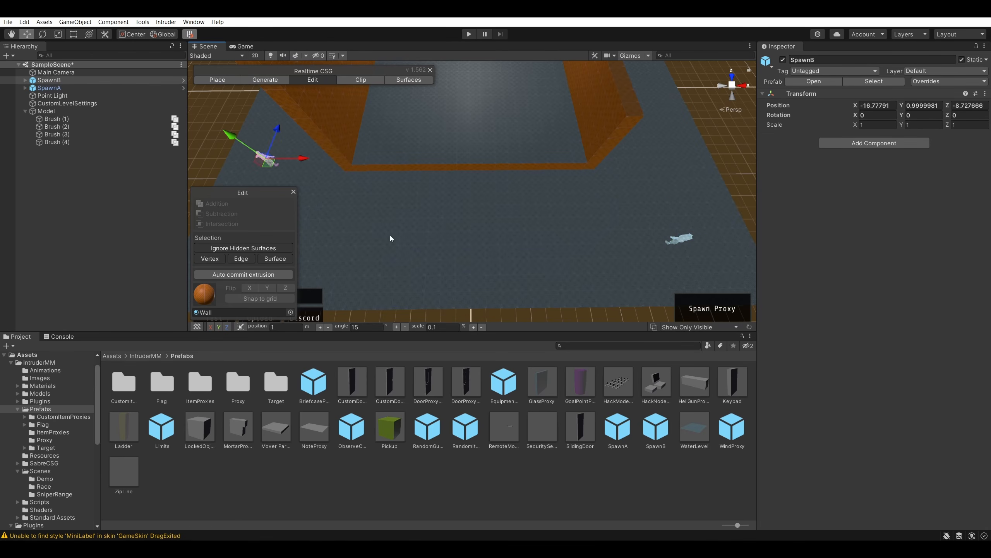
- Raise SpawnA to Y 2 and move it near the floor's corner, at X 18 and Z -18
right_click_drag(392, 238, 428, 194, "shift")
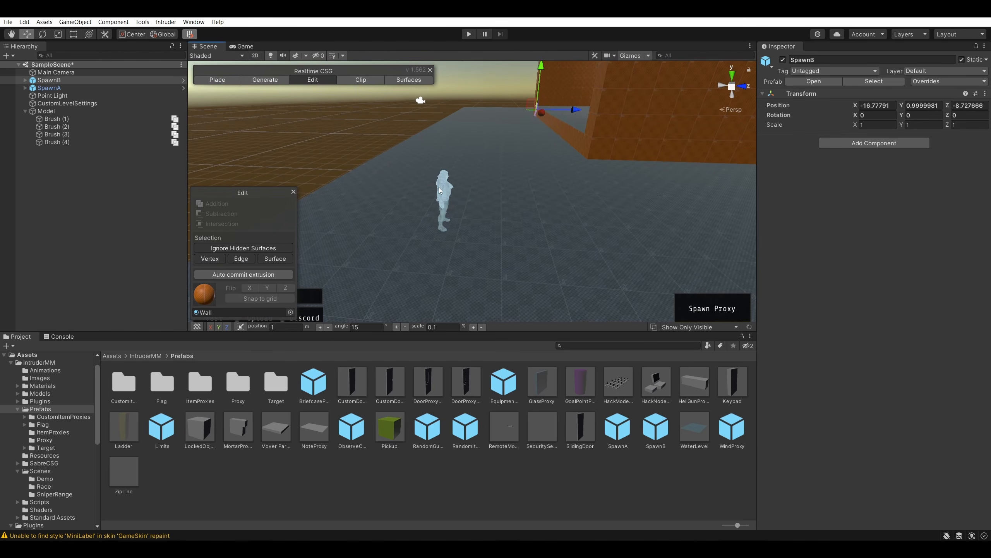
left_click(439, 189)
right_click_drag(519, 172, 486, 190)
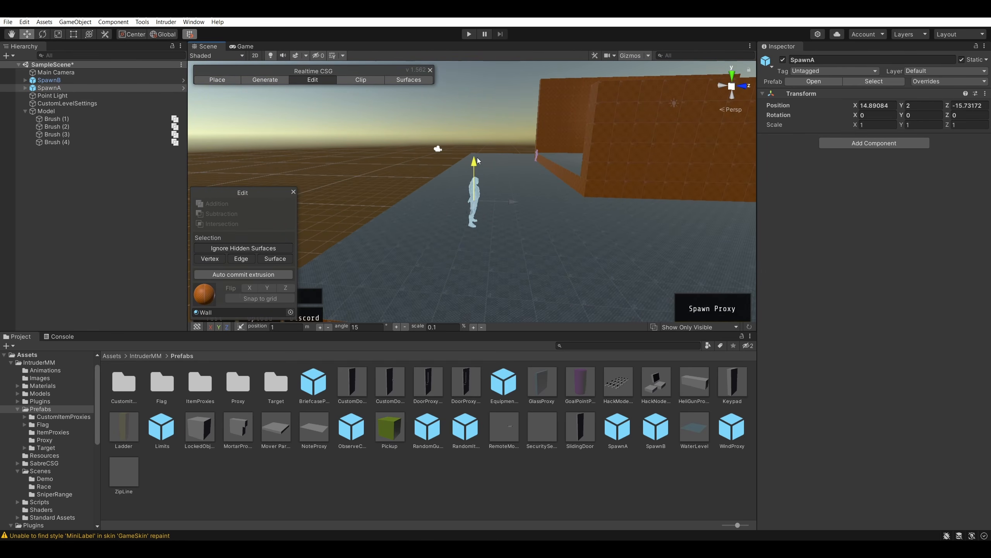
left_click_drag(482, 212, 383, 236)
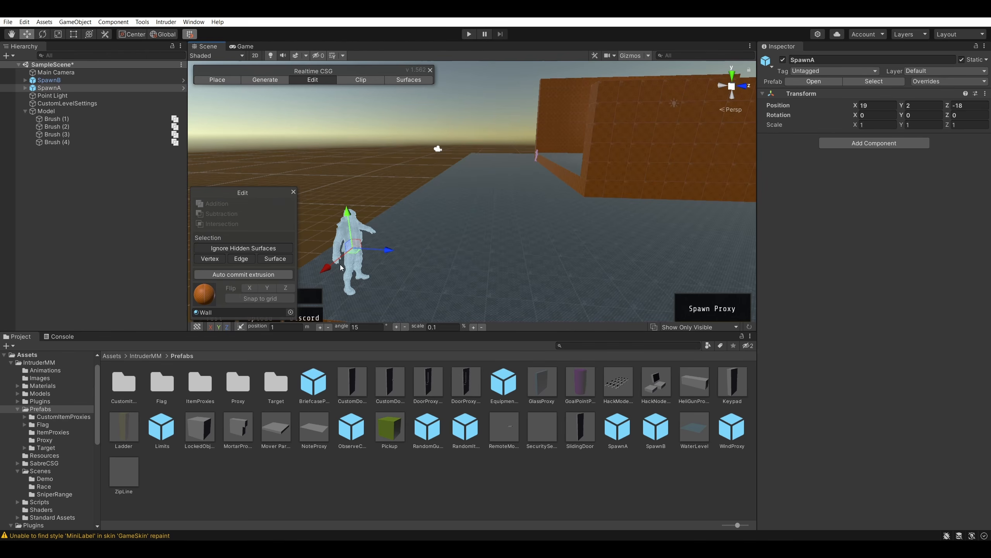
left_click_drag(334, 261, 354, 248)
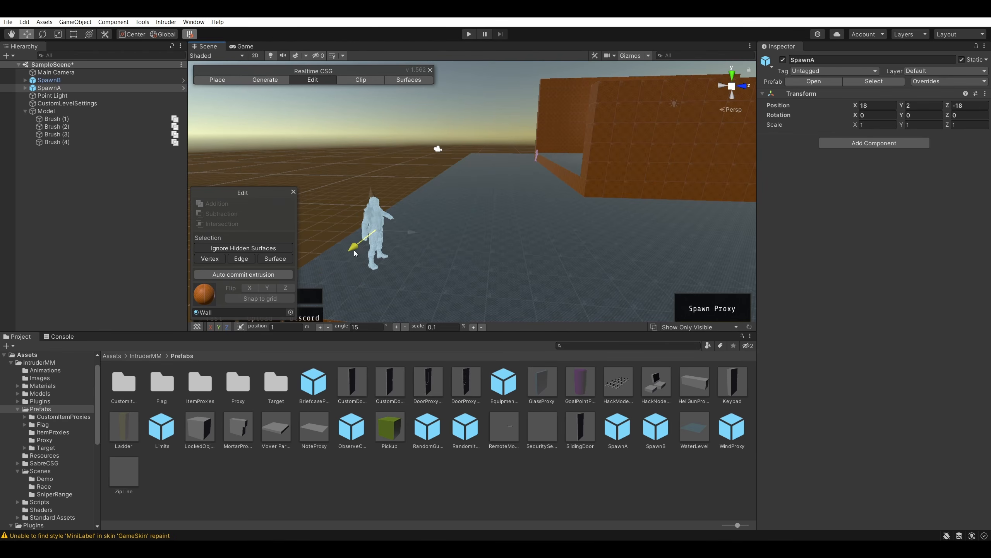
- Raise SpawnB to Y 2 and move it along Z to the floor's far end beyond the walls
right_click_drag(354, 249, 606, 193)
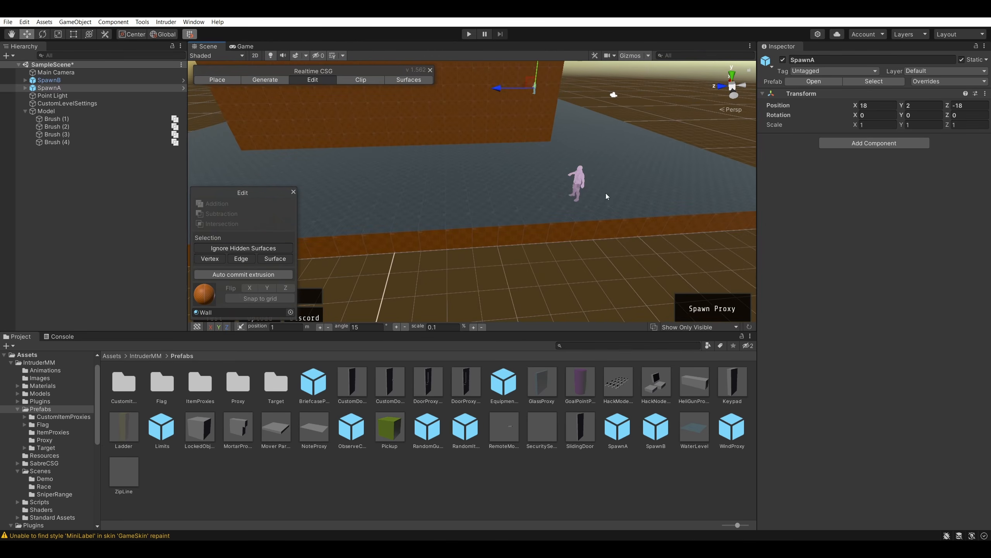
left_click(579, 183)
left_click_drag(589, 145, 601, 131)
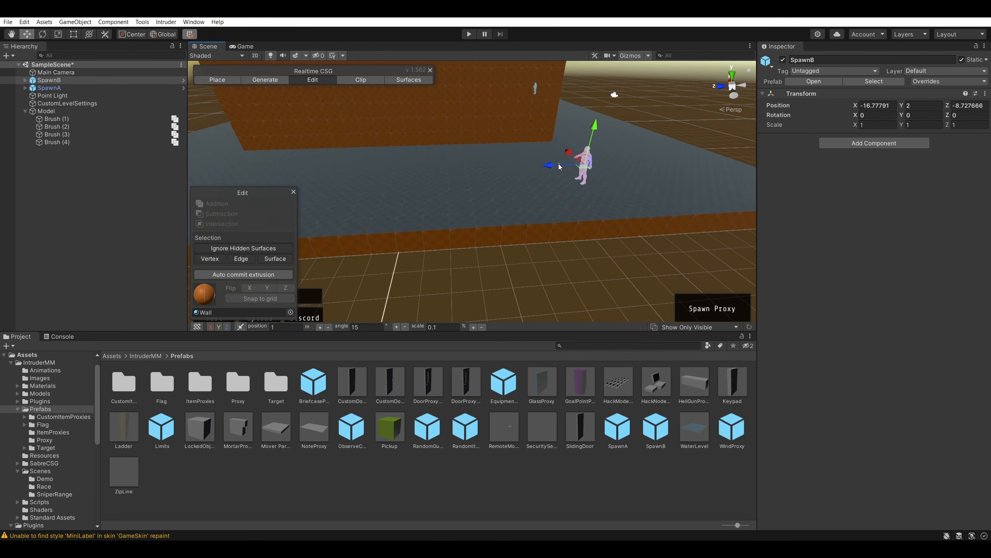
left_click_drag(550, 168, 203, 167)
right_click_drag(203, 167, 524, 264)
left_click(455, 245)
right_click_drag(595, 172, 587, 177)
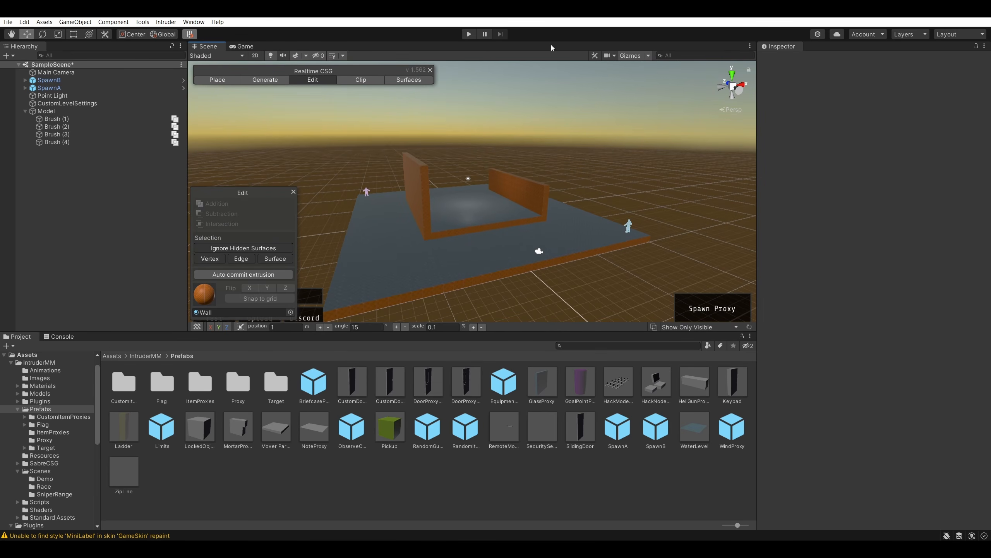
- Save the scene and run it with Play Scene in Intruder
left_click(166, 21)
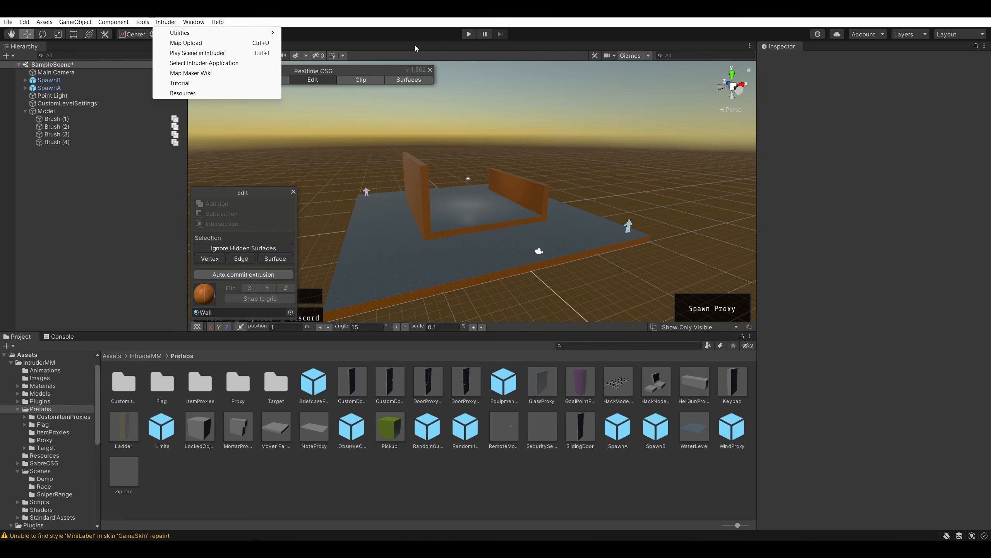
left_click(512, 20)
key("ctrl+s")
left_click(166, 22)
left_click(197, 53)
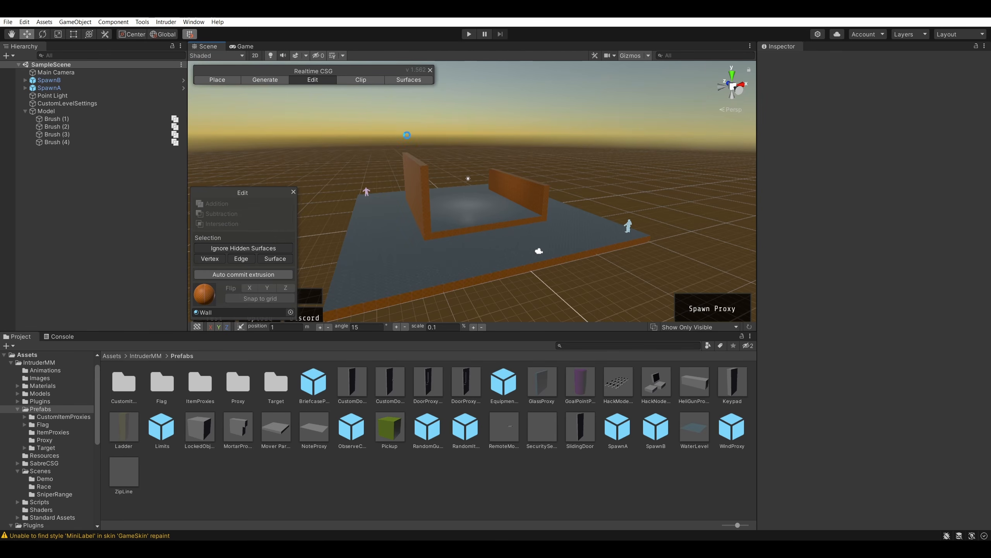
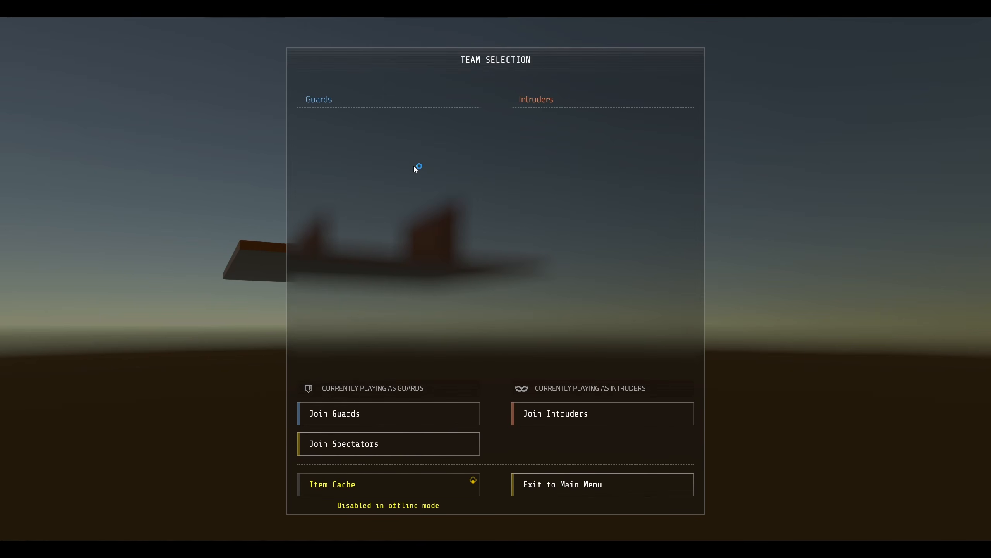
- Join the Guards team in Intruder, walk to the raised platform and jump onto it
left_click(383, 414)
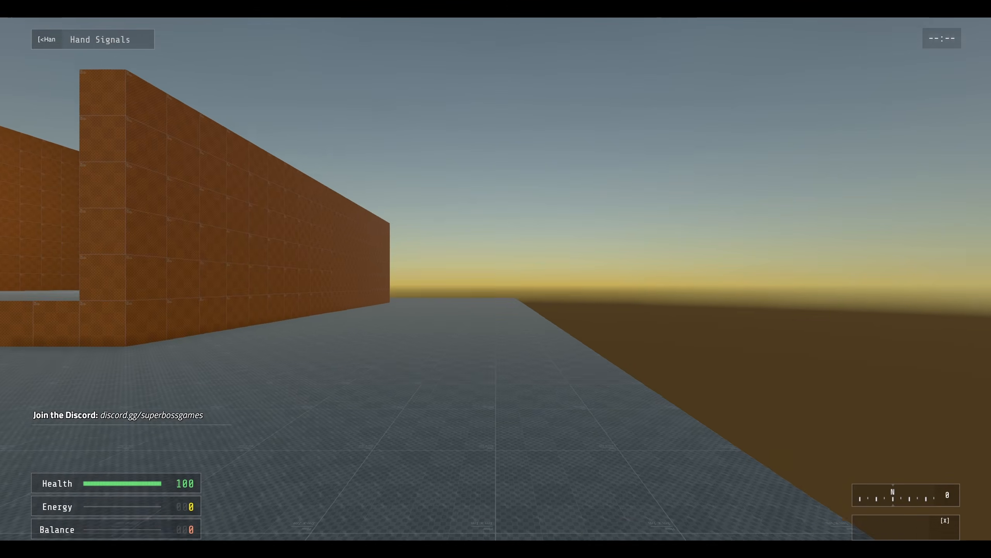
key("w")
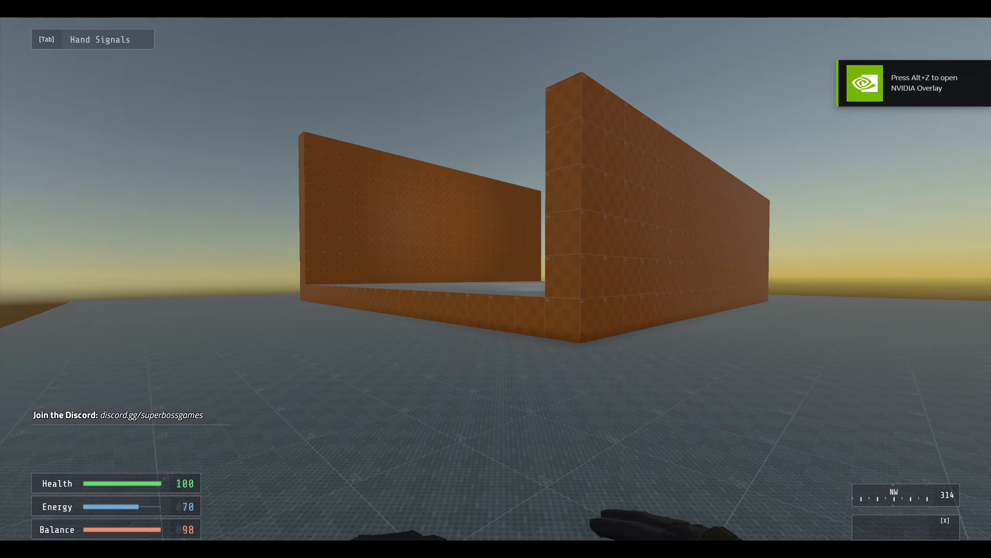
key("w")
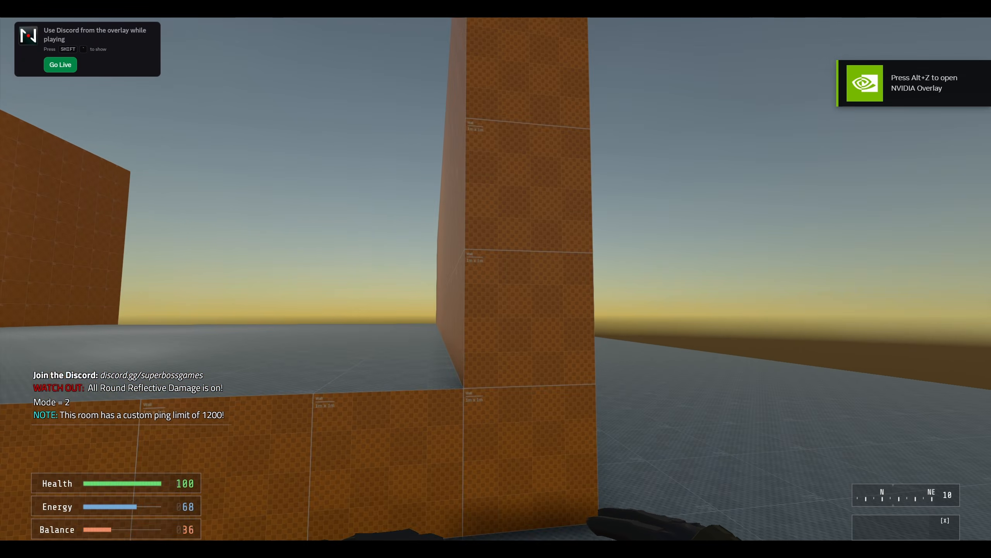
key("w")
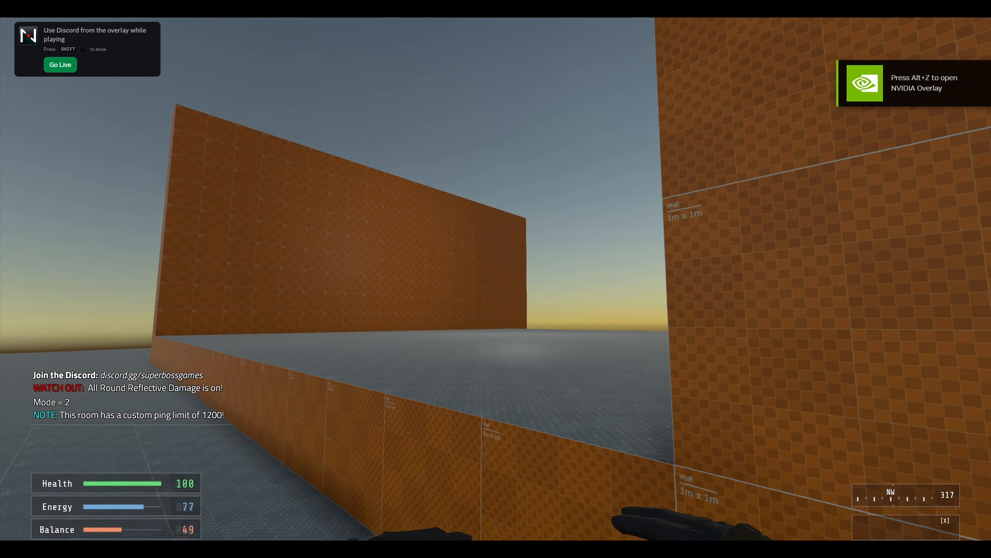
key("w")
key("space")
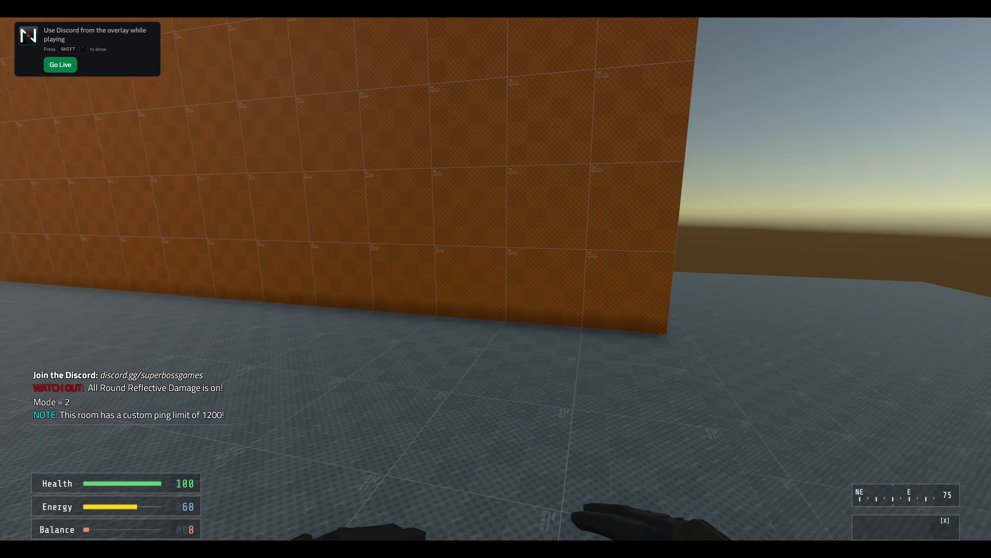
key("w")
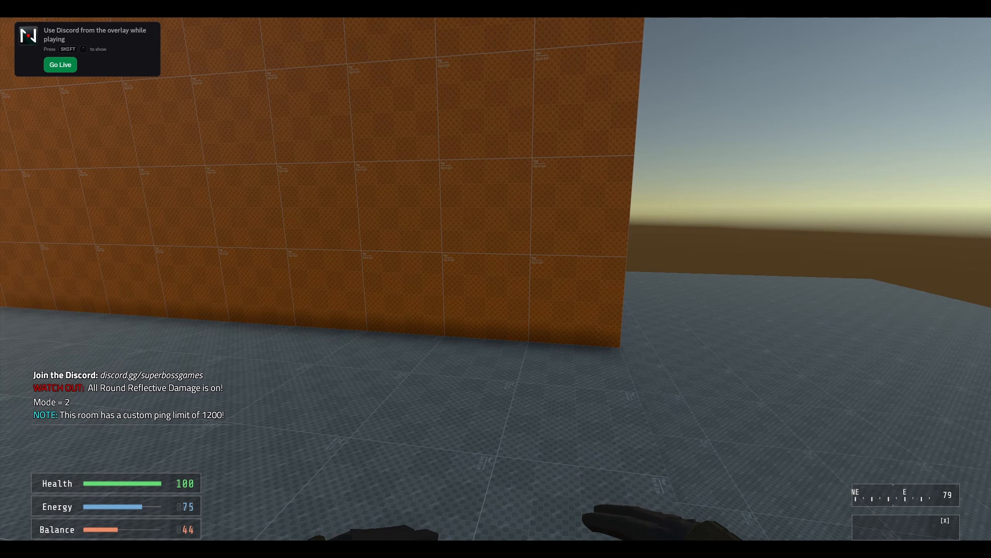
key("w")
key("space")
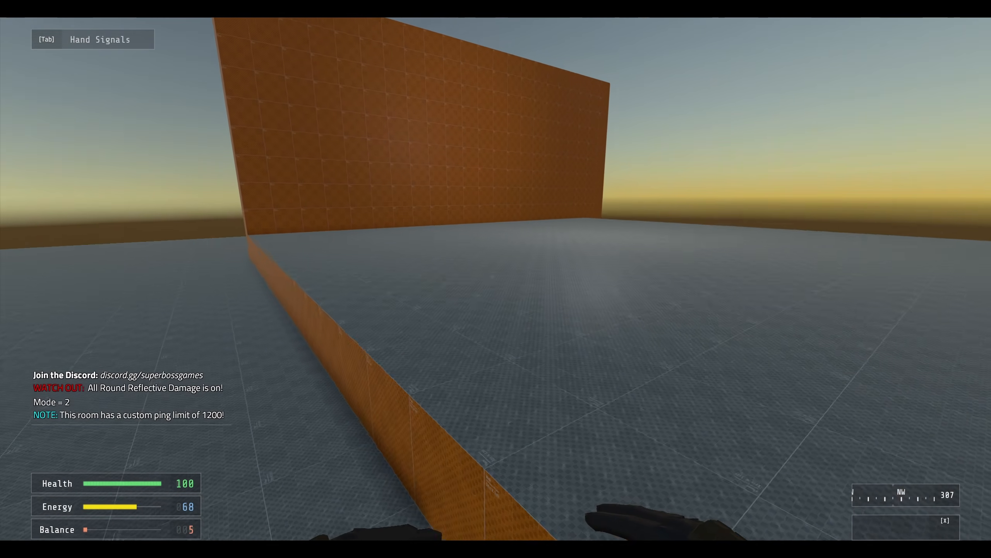
- Walk across the platform between the walls and off its far edge to inspect the level's scale in game
key("w")
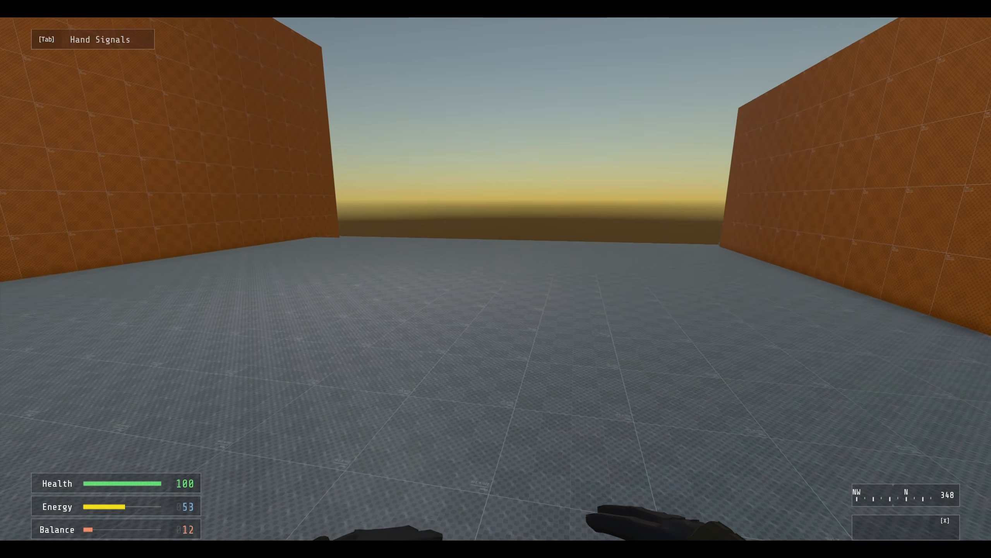
key("w")
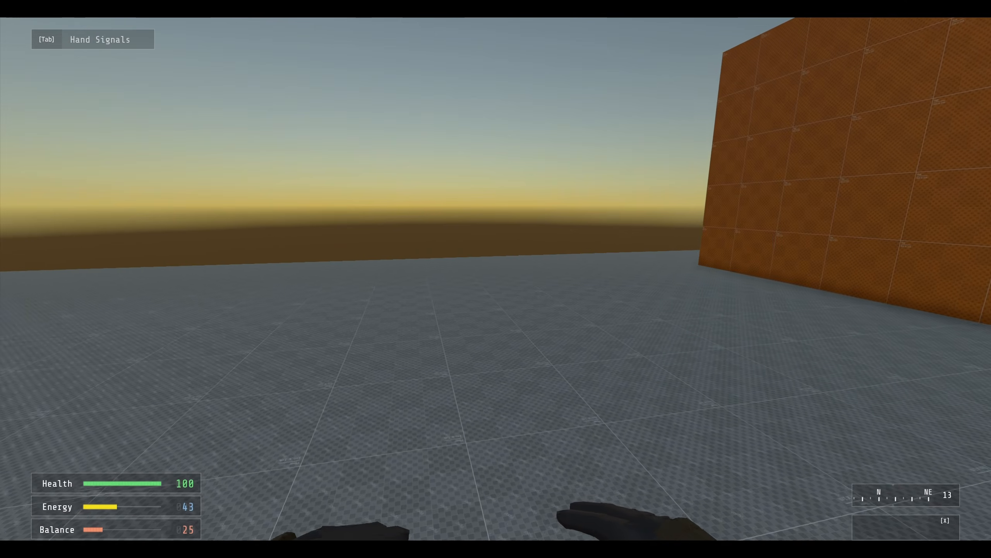
key("w")
key("w")
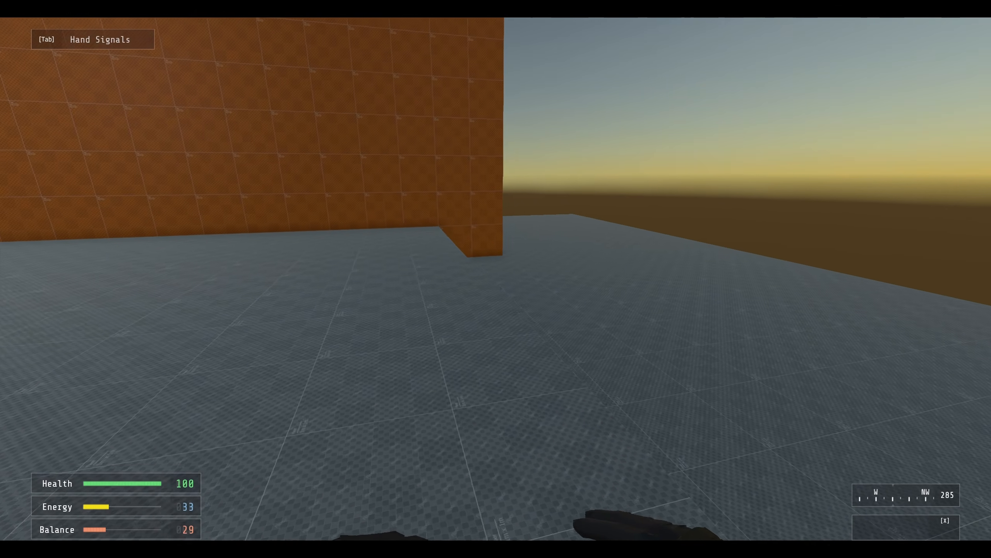
key("w")
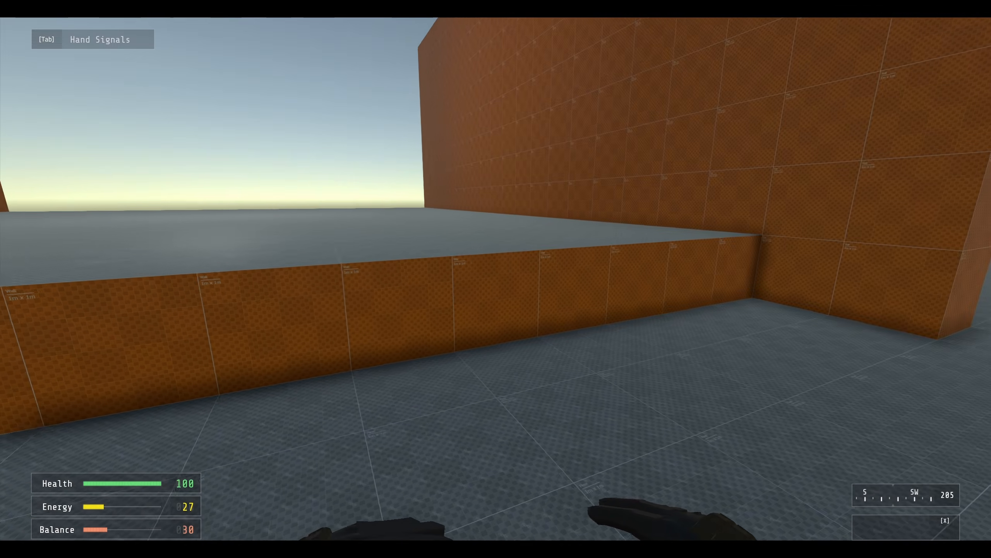
key("d")
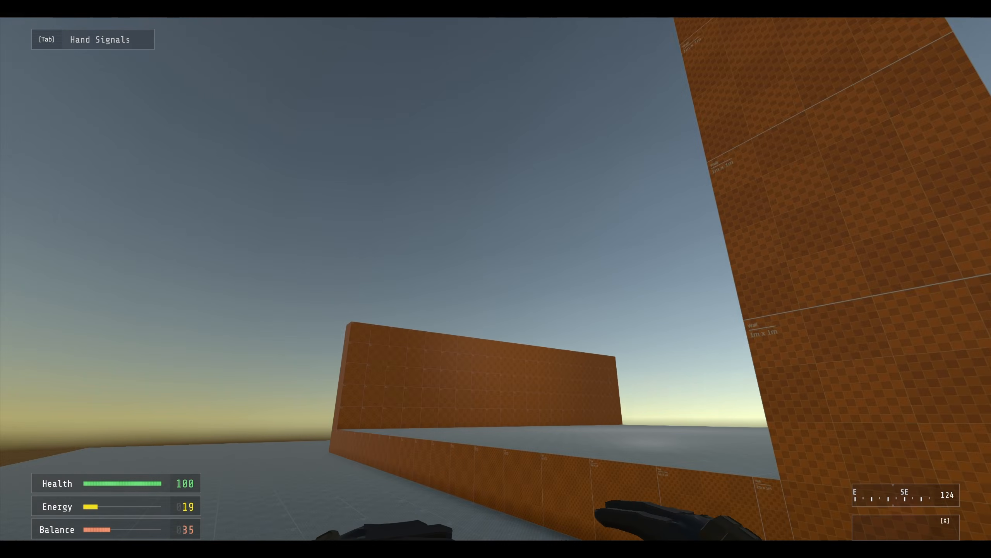
key("a")
key("w")
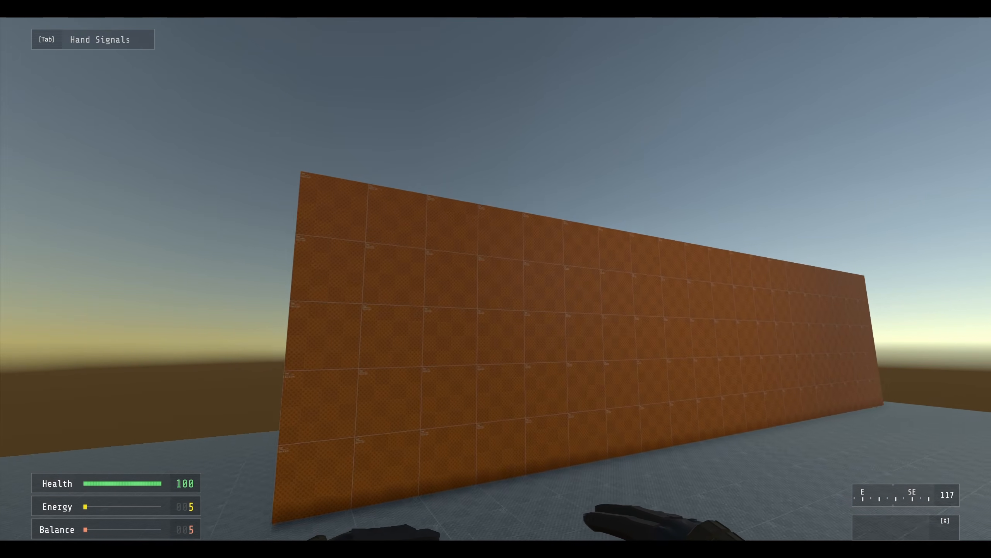
- Walk around the ends of both walls in the game to examine their height, thickness and spacing
key("w")
key("w")
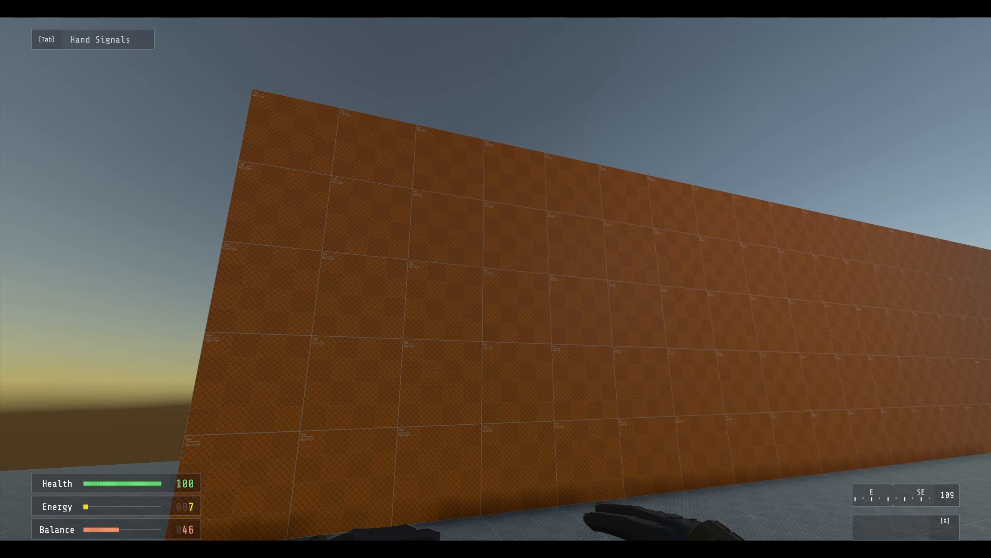
key("w")
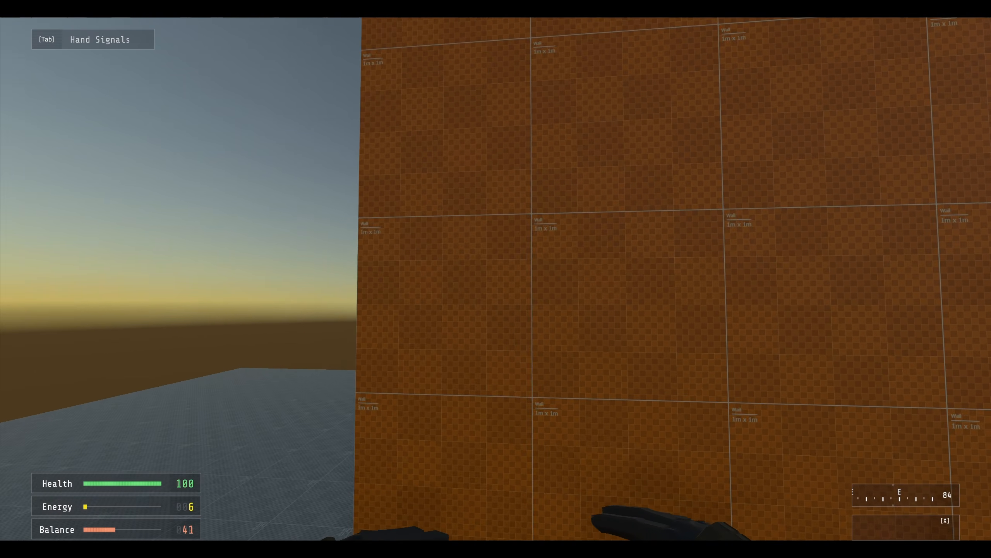
key("w")
key("w")
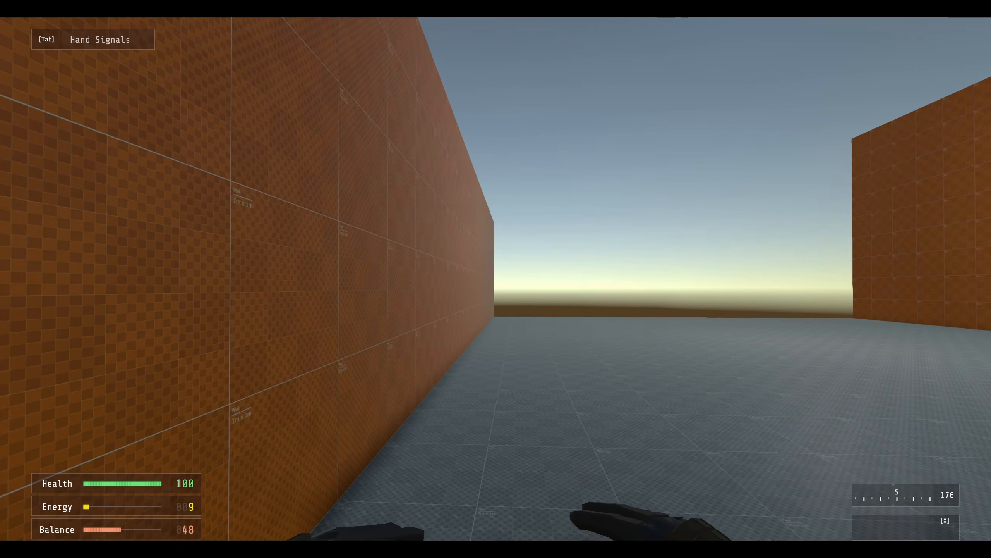
key("a")
key("s")
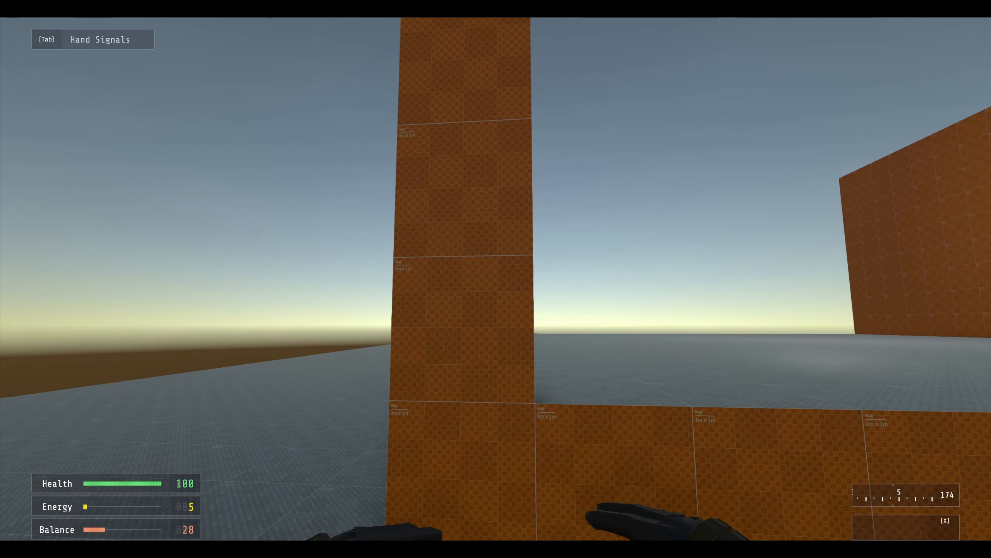
key("d")
key("w")
key("w")
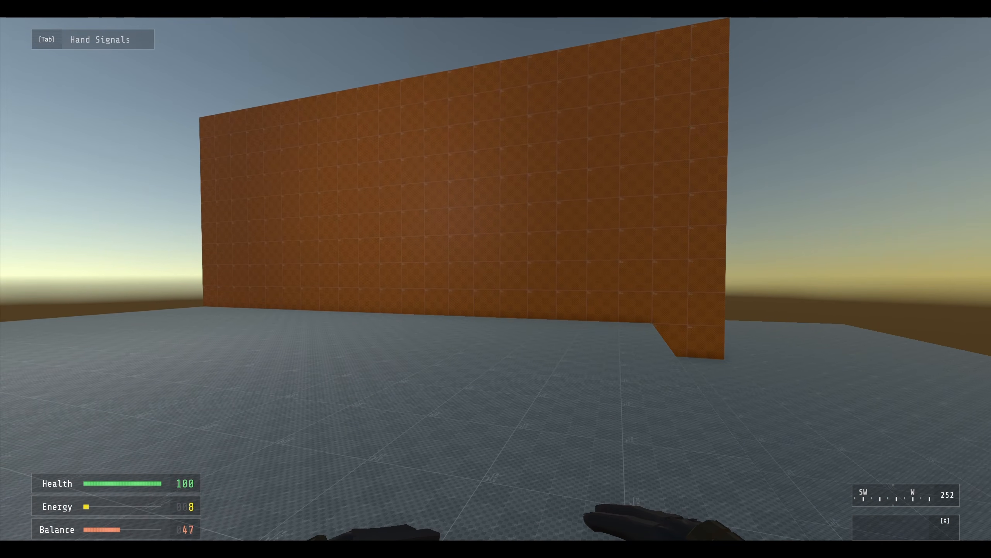
- Step off the platform, jump over the floor's outer edge, and leave the game to return to the Unity editor
key("s")
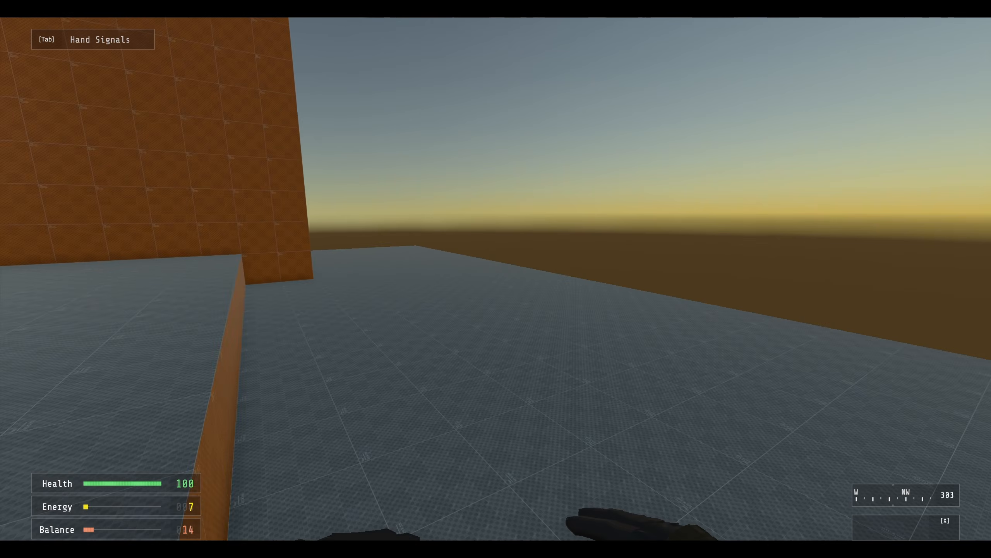
key("d")
key("s")
key("space")
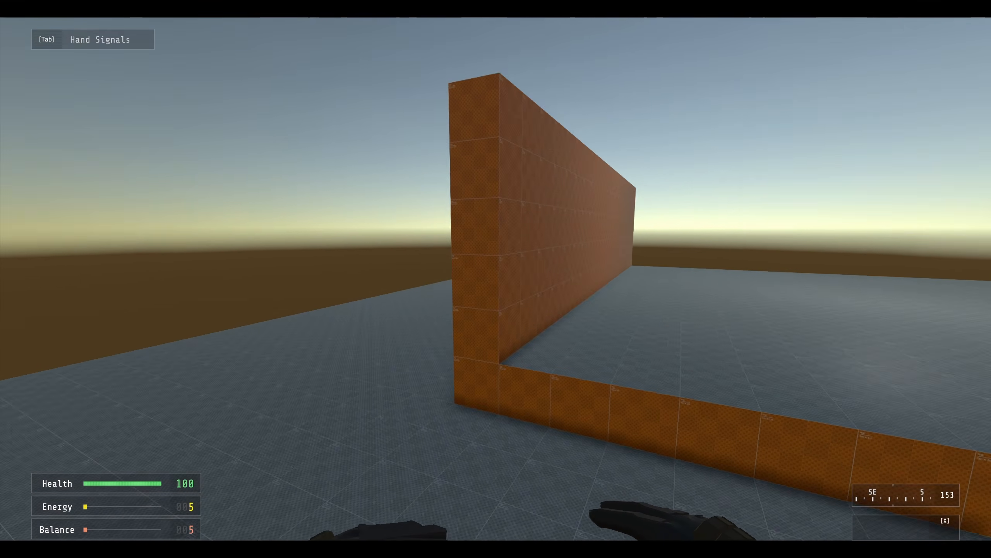
key("a")
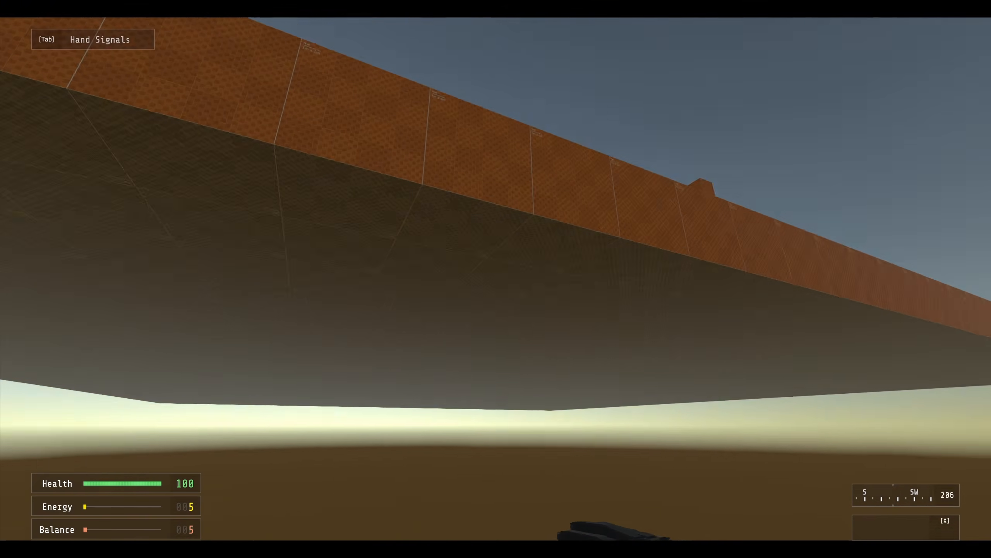
key("Escape")
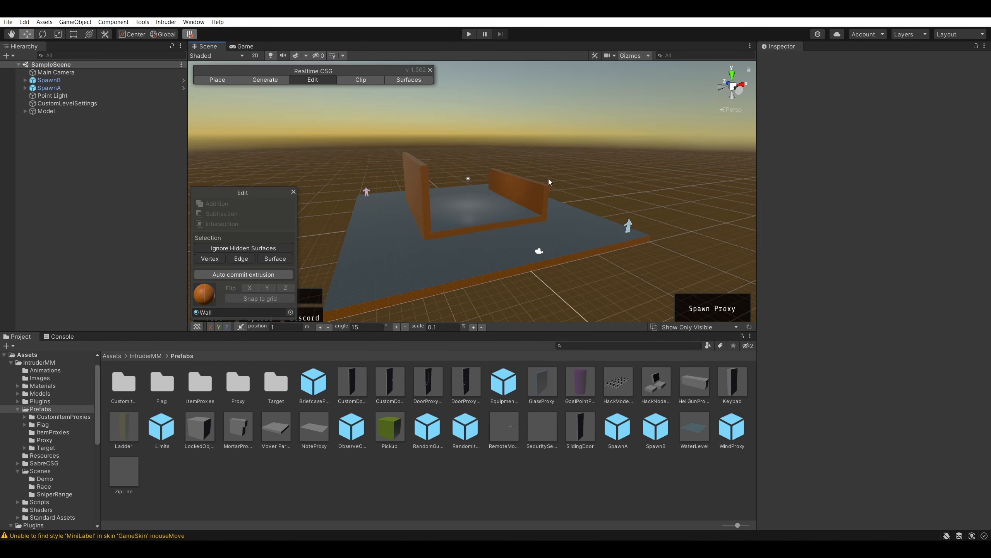
- Lower the top of the taller side wall to the height of the opposite wall
right_click_drag(549, 179, 312, 224)
key("w")
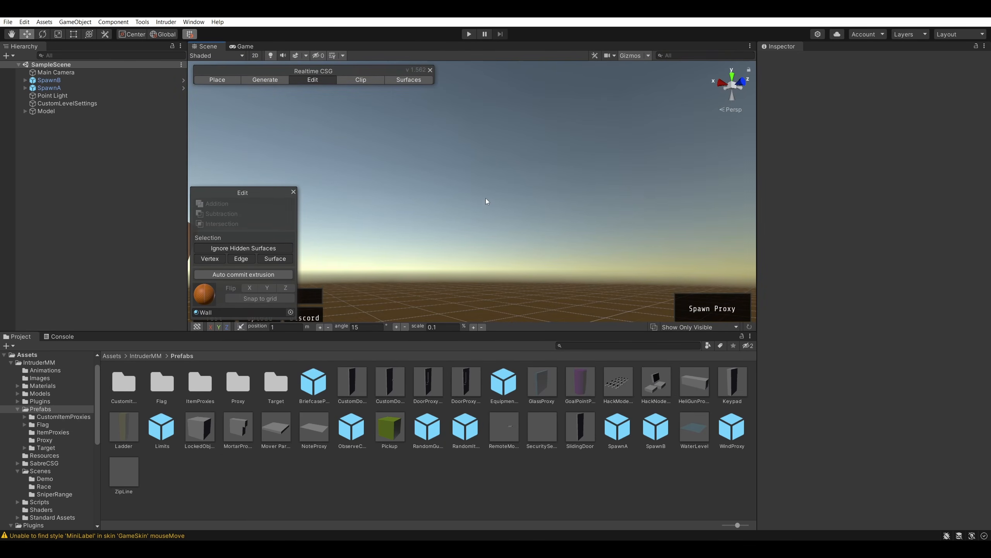
key("w")
mouse_move(487, 204)
right_mouse_down()
mouse_move(256, 254)
mouse_move(518, 314)
mouse_move(548, 262)
right_mouse_up()
left_click(540, 120)
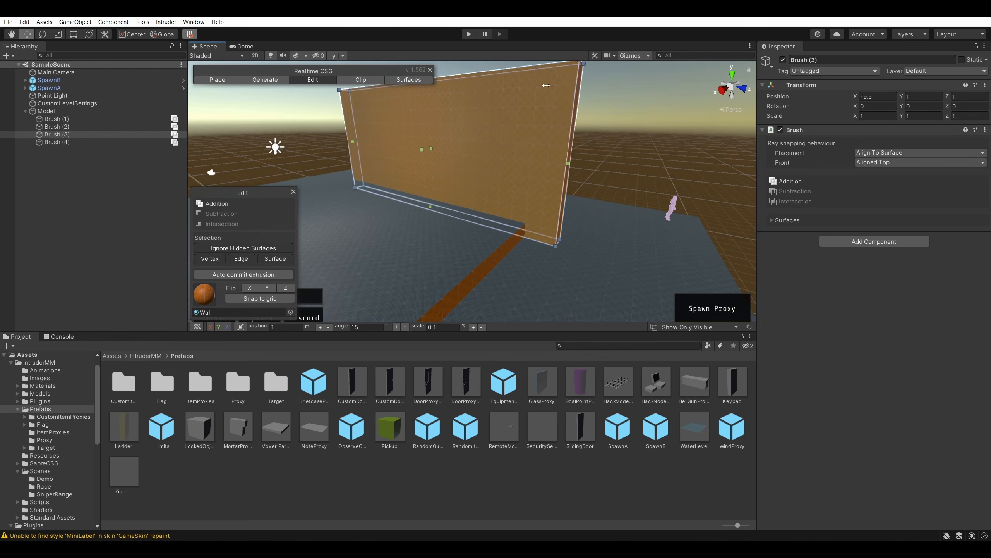
mouse_move(568, 129)
left_mouse_down()
mouse_move(554, 132)
mouse_move(573, 132)
mouse_move(564, 164)
mouse_move(369, 135)
mouse_move(601, 107)
left_mouse_up()
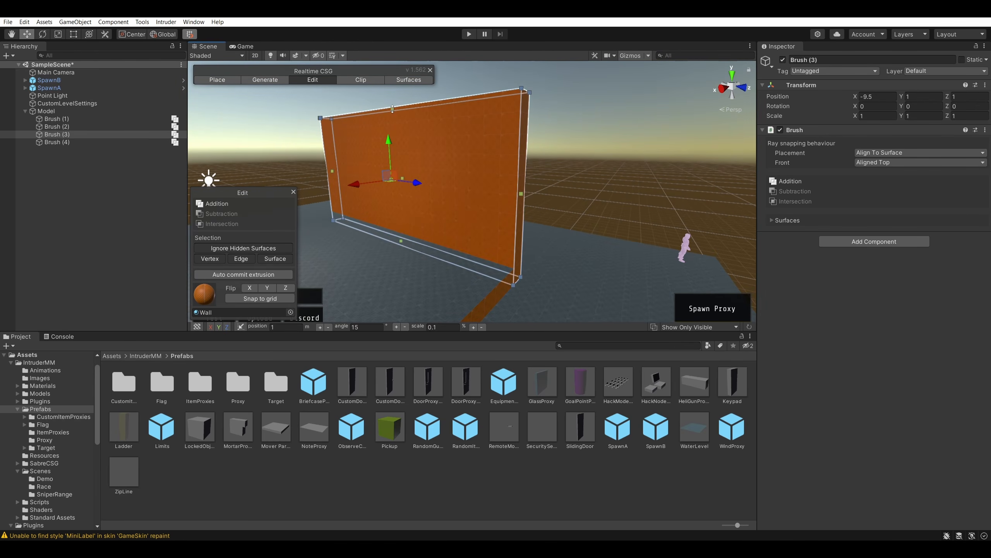
left_click_drag(393, 109, 395, 163)
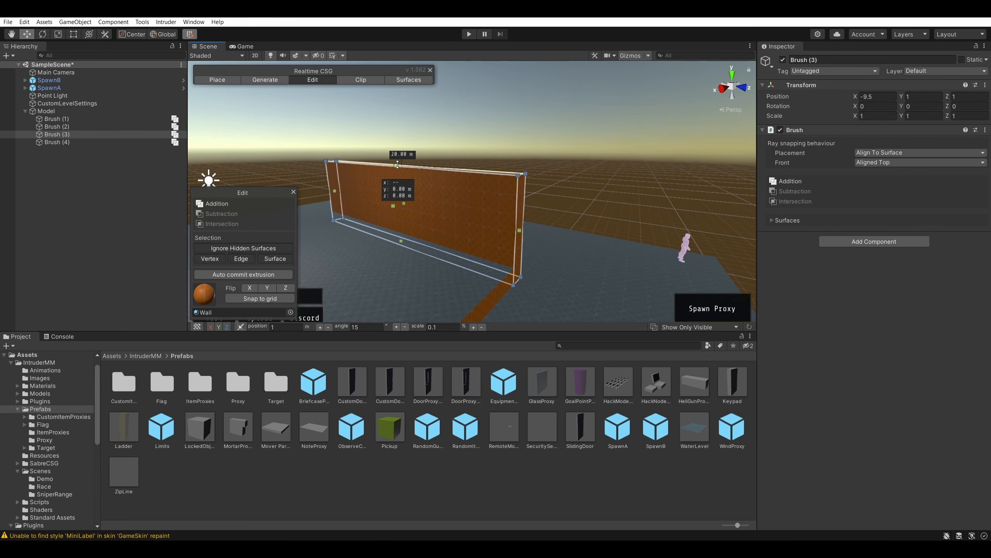
mouse_move(398, 164)
left_mouse_down("alt")
mouse_move(449, 166)
mouse_move(417, 173)
mouse_move(355, 160)
mouse_move(573, 154)
mouse_move(565, 143)
mouse_move(753, 129)
mouse_move(604, 117)
left_mouse_up("alt")
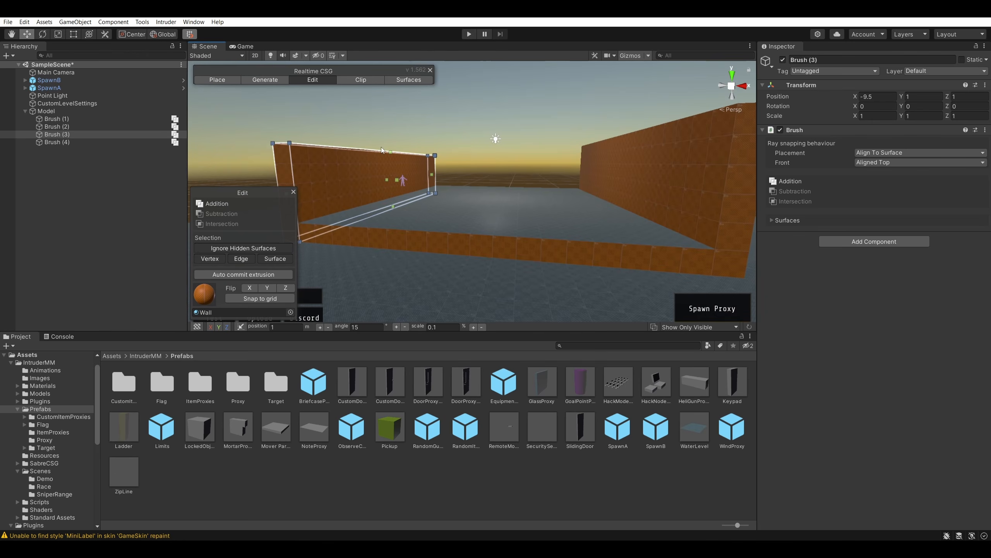
- Try raising the inner long top edge of the lowered wall to slope its top, and undo the change
left_click(390, 153)
left_click_drag(390, 146, 391, 144)
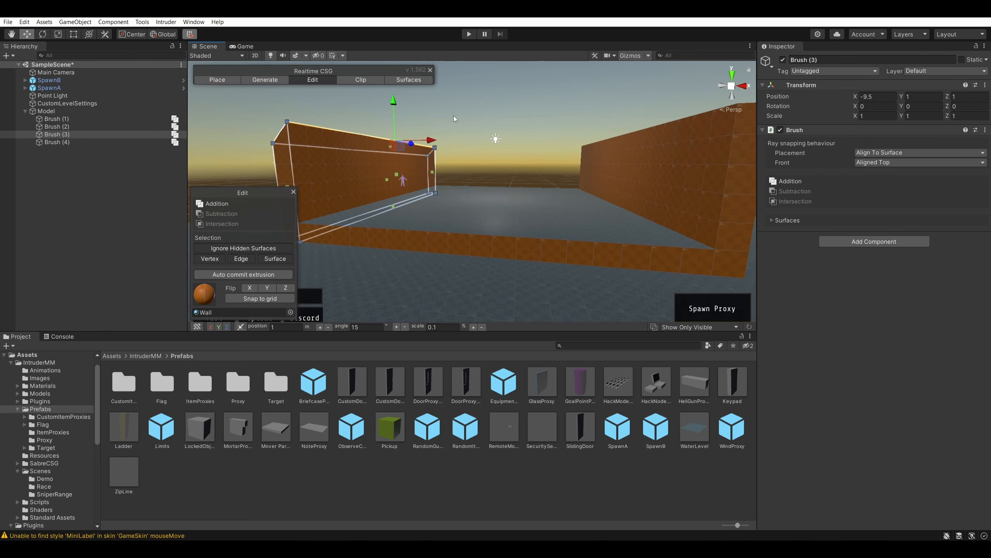
key("ctrl+z")
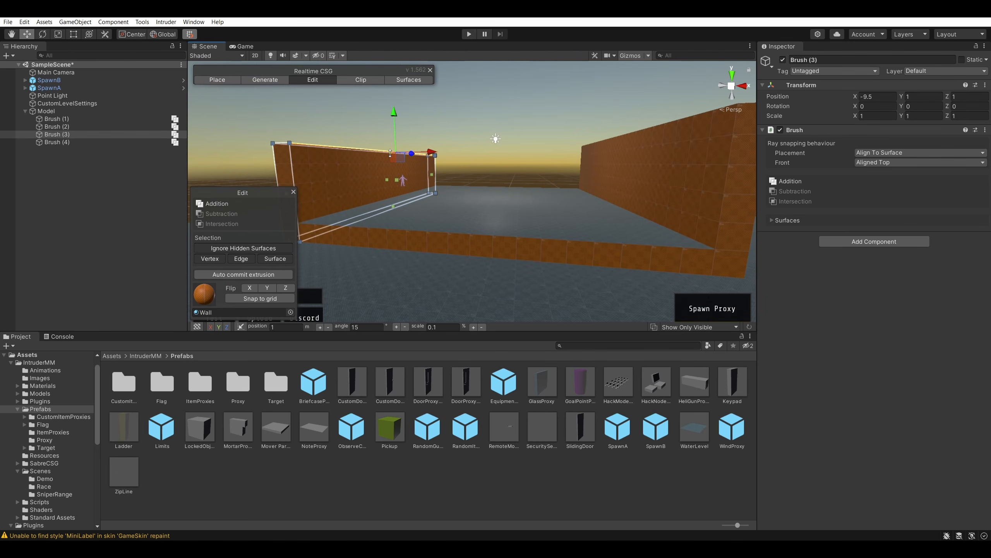
- Generate a box wall 18 m long, 1 m thick and 5 m high between the side walls at one platform end
mouse_move(388, 123)
left_mouse_down("alt")
mouse_move(434, 80)
mouse_move(454, 135)
mouse_move(425, 204)
mouse_move(464, 204)
mouse_move(455, 198)
mouse_move(622, 151)
mouse_move(605, 191)
mouse_move(700, 172)
mouse_move(645, 158)
mouse_move(602, 169)
left_mouse_up("alt")
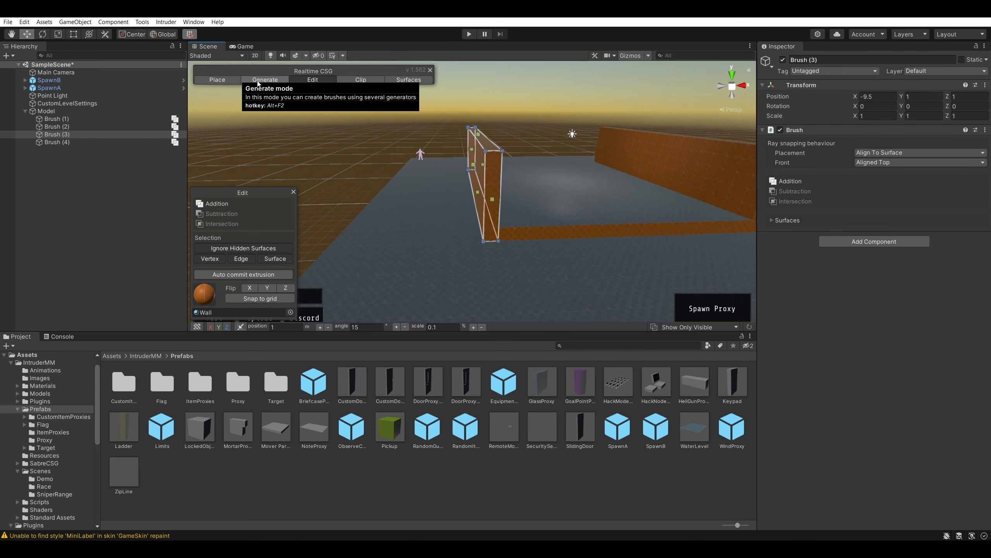
left_click(341, 157)
mouse_move(340, 156)
right_mouse_down()
mouse_move(522, 152)
mouse_move(387, 66)
mouse_move(425, 206)
mouse_move(491, 262)
mouse_move(403, 252)
mouse_move(798, 228)
mouse_move(776, 229)
mouse_move(898, 186)
mouse_move(771, 183)
mouse_move(598, 143)
mouse_move(320, 180)
mouse_move(524, 200)
mouse_move(739, 183)
mouse_move(706, 188)
mouse_move(547, 146)
mouse_move(502, 150)
mouse_move(497, 110)
mouse_move(462, 111)
mouse_move(192, 212)
mouse_move(48, 236)
mouse_move(398, 173)
mouse_move(423, 194)
mouse_move(598, 130)
mouse_move(553, 82)
mouse_move(580, 125)
mouse_move(335, 181)
mouse_move(330, 133)
right_mouse_up()
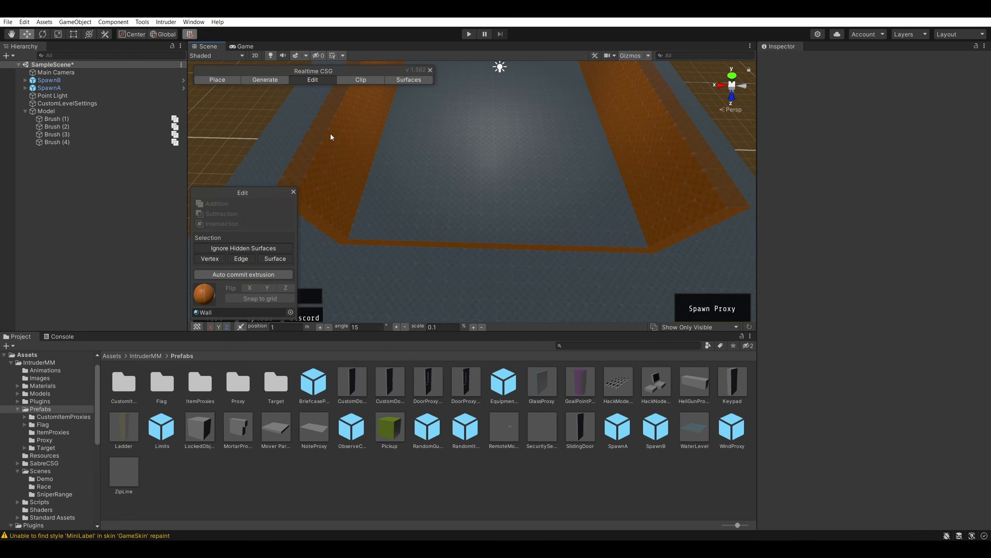
left_click(265, 80)
mouse_move(353, 224)
left_mouse_down()
mouse_move(688, 232)
mouse_move(645, 247)
mouse_move(659, 230)
left_mouse_up()
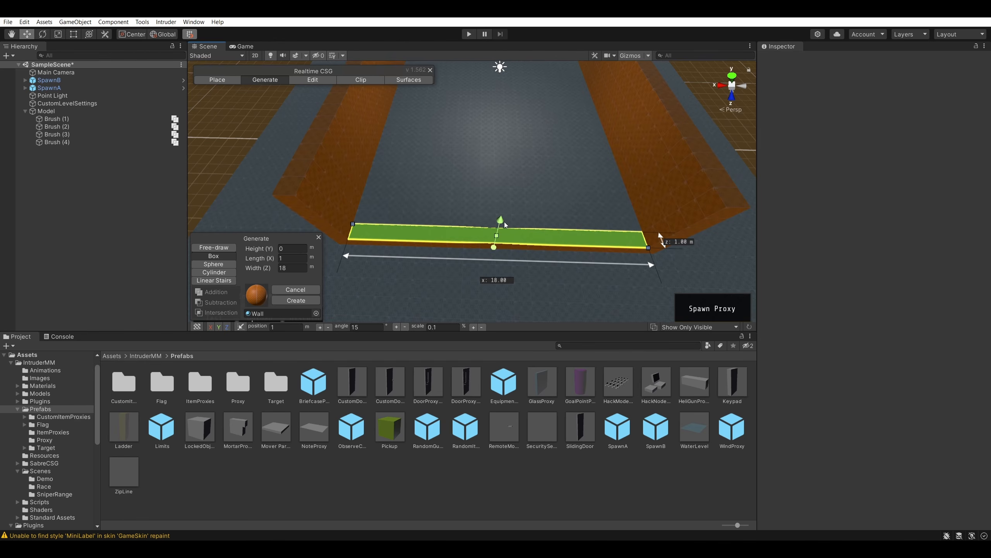
key("Return")
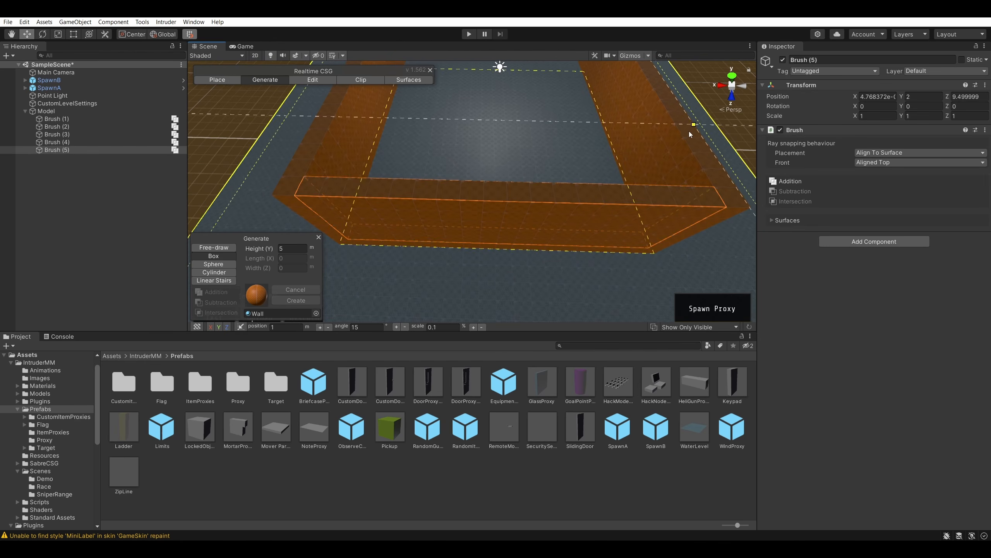
mouse_move(689, 131)
left_mouse_down("alt")
mouse_move(551, 137)
mouse_move(878, 137)
left_mouse_up("alt")
right_click_drag(878, 137, 359, 233)
key("w")
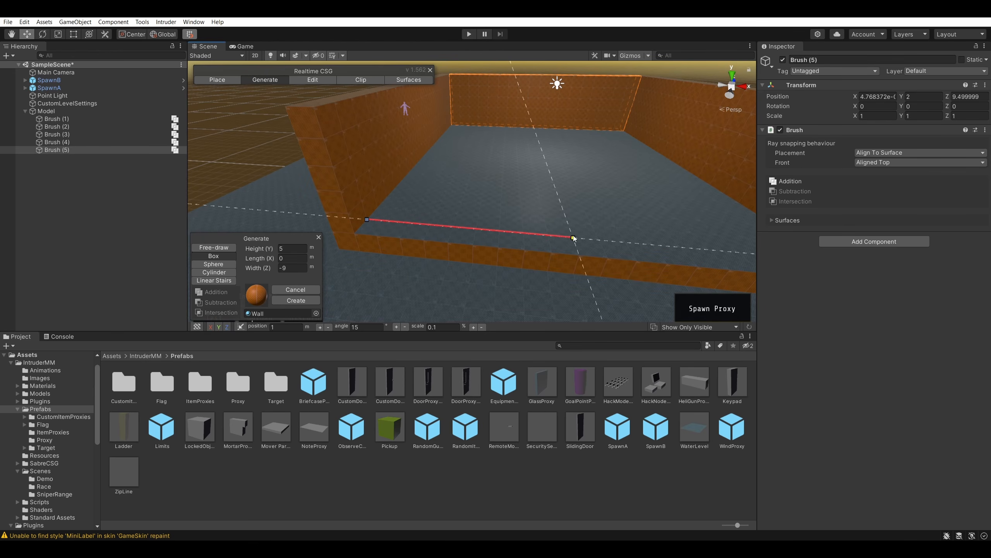
key("d")
right_click_drag(574, 238, 595, 234)
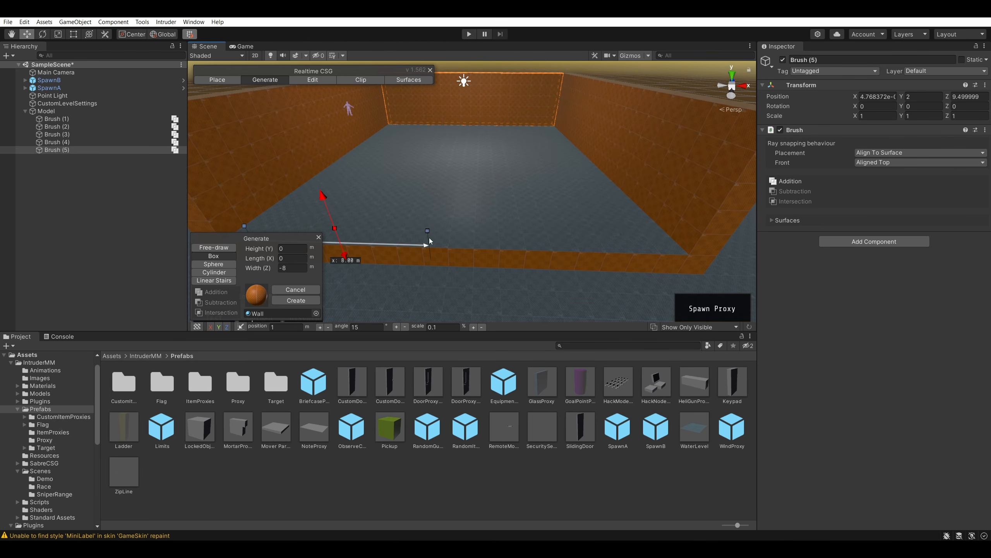
right_click_drag(428, 234, 383, 231)
key("Escape")
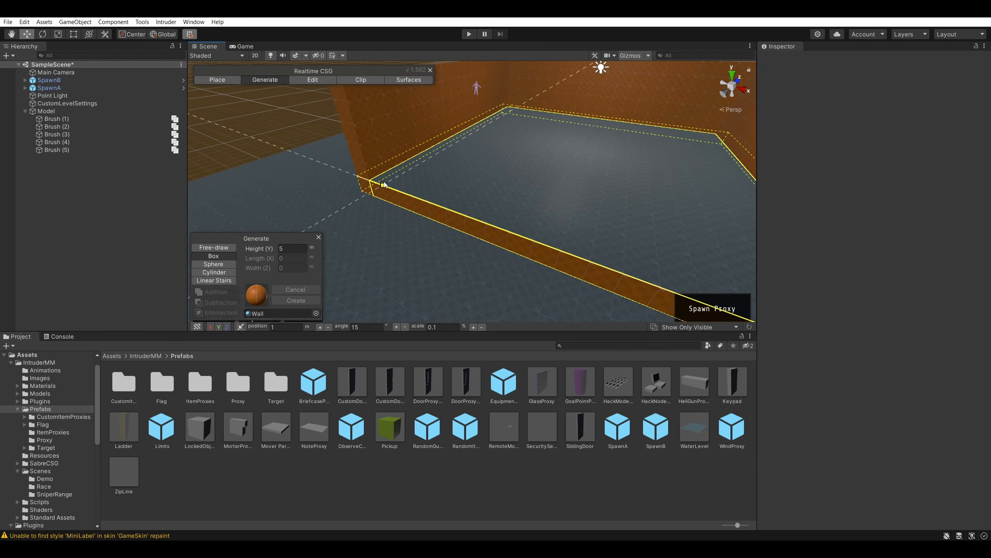
- Generate an 8 m long, 1 m thick and 5 m high wall from one side wall along the platform's remaining open end
left_click(384, 174)
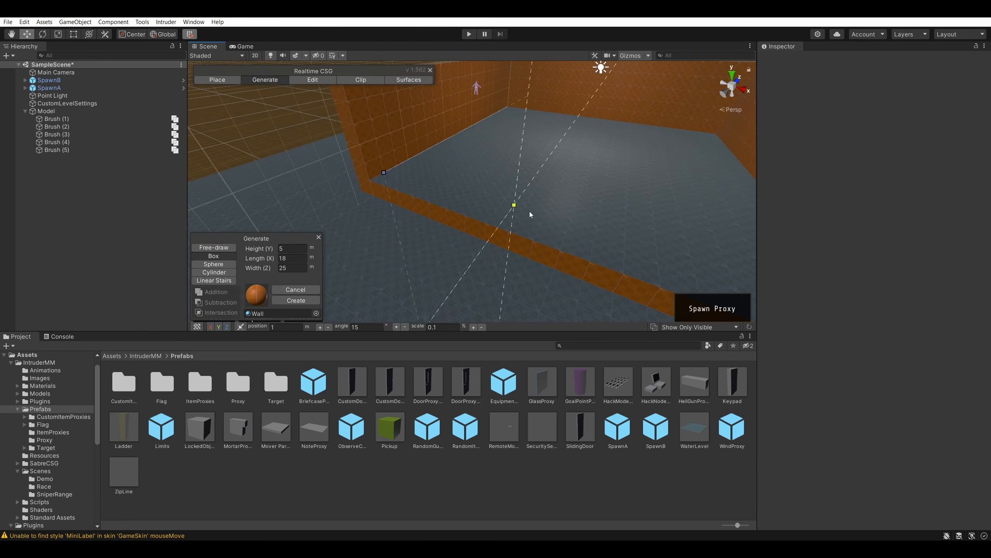
left_click(386, 175)
left_click(506, 230)
left_click_drag(431, 163, 443, 104)
right_click_drag(545, 264, 538, 194)
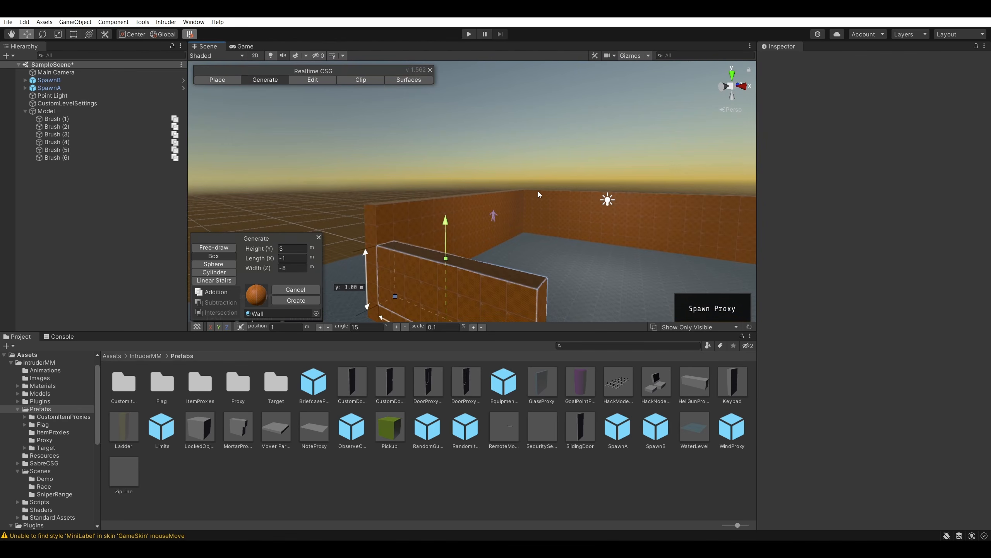
left_click_drag(447, 226, 458, 177)
key("Return")
- Generate a matching 8 m long, 1 m thick, 5 m high wall from the opposite side wall, leaving a central doorway gap
mouse_move(468, 134)
right_mouse_down()
mouse_move(474, 146)
mouse_move(670, 207)
mouse_move(523, 199)
mouse_move(632, 220)
right_mouse_up()
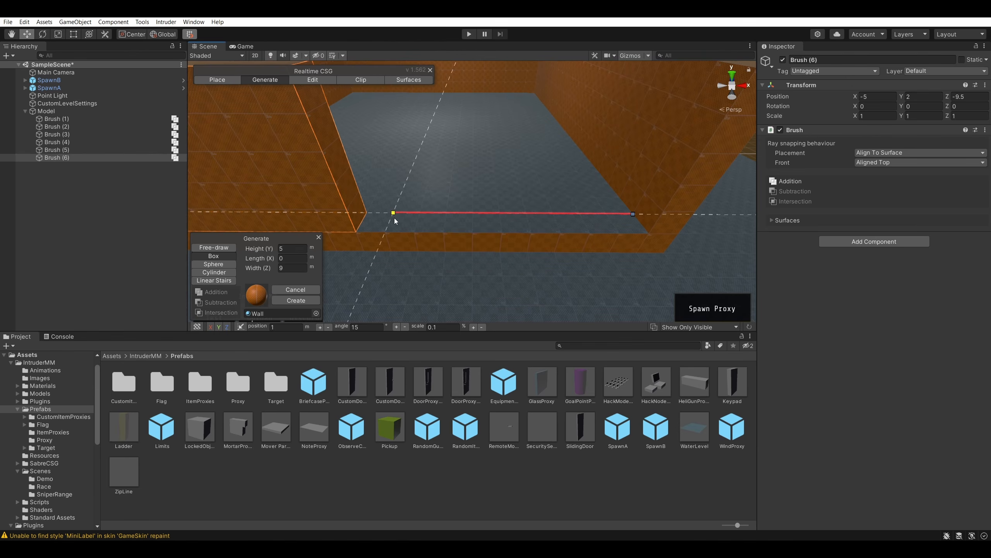
left_click(409, 217)
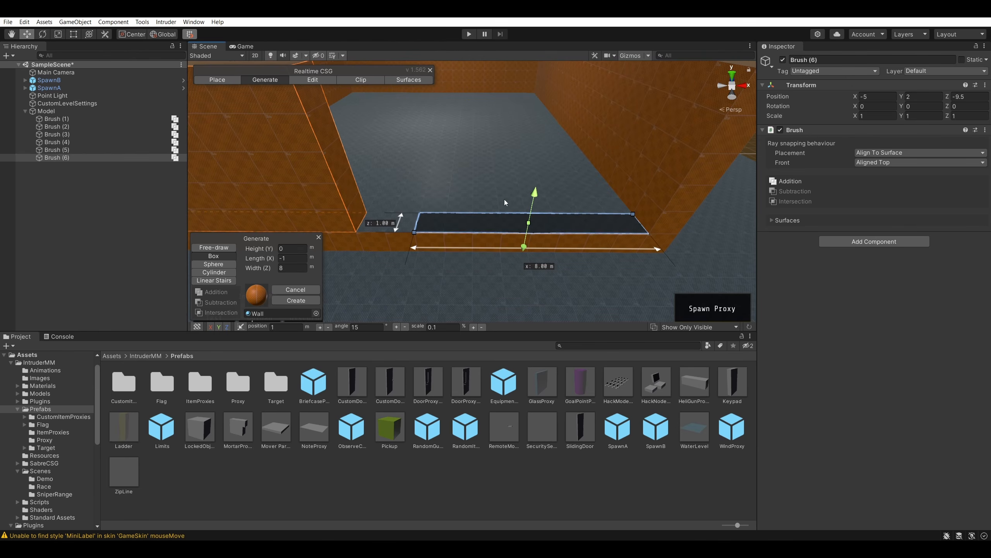
left_click_drag(538, 193, 593, 84)
right_click_drag(475, 242, 491, 175)
left_click_drag(499, 184, 511, 155)
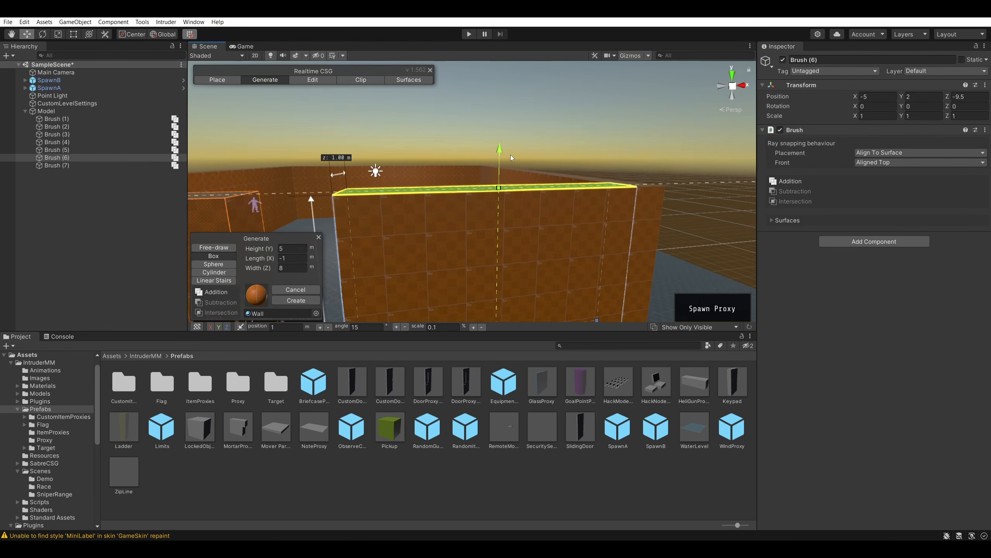
right_click_drag(555, 134, 632, 182)
right_click_drag(649, 147, 609, 189)
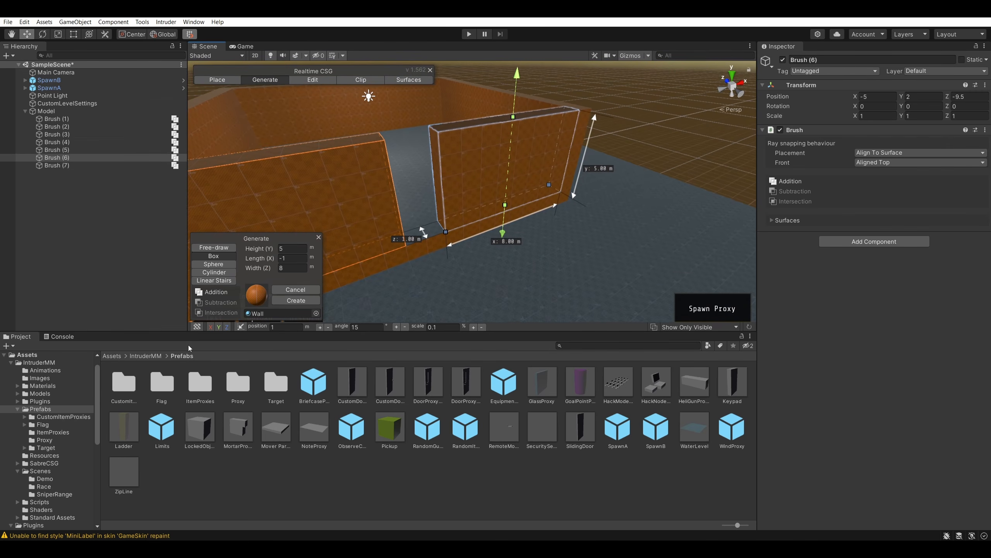
- Browse the project assets to the SuperbossDoor Prefabs folder and select the DoorSmallWindowDD prefab
left_click(224, 473)
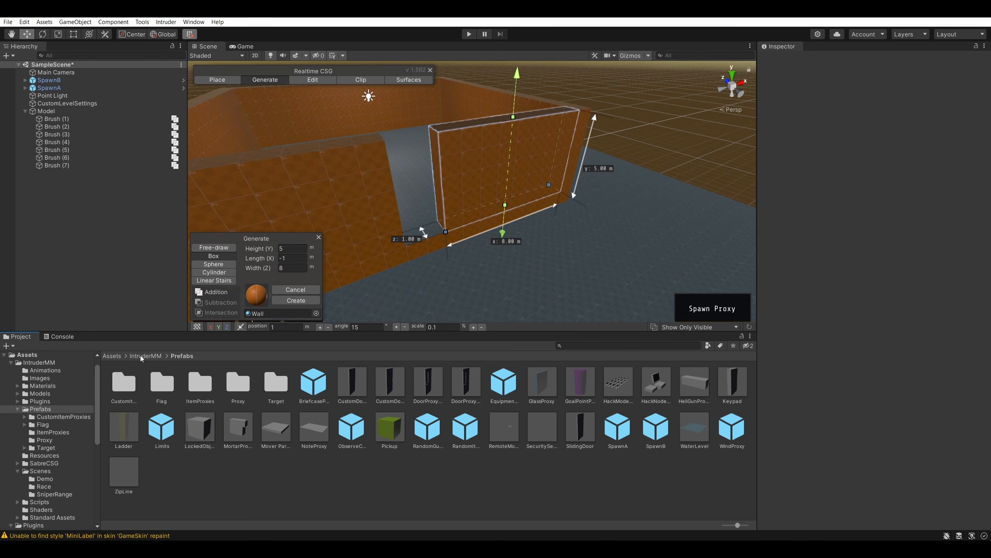
left_click(119, 356)
left_click(305, 391)
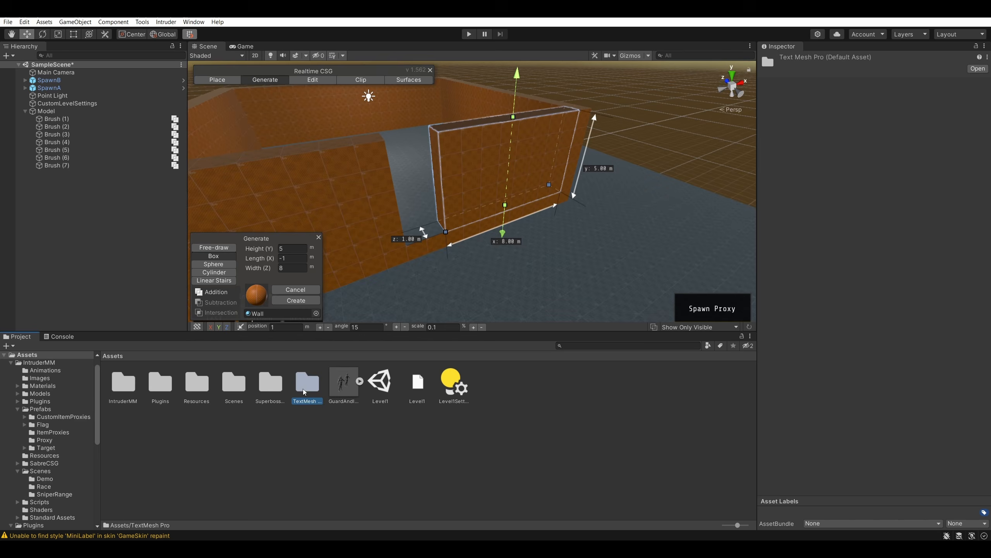
double_click(269, 384)
double_click(124, 384)
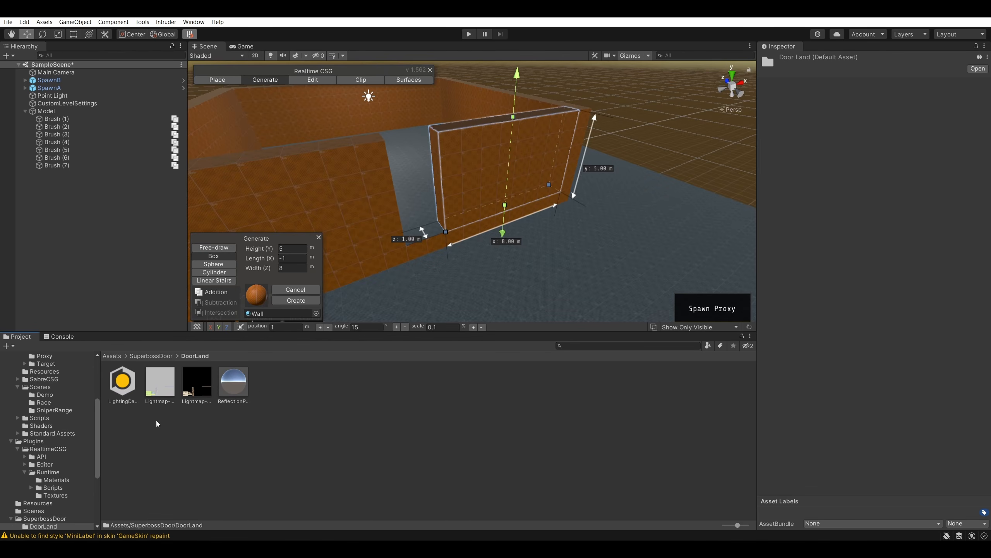
left_click(155, 355)
left_click(271, 394)
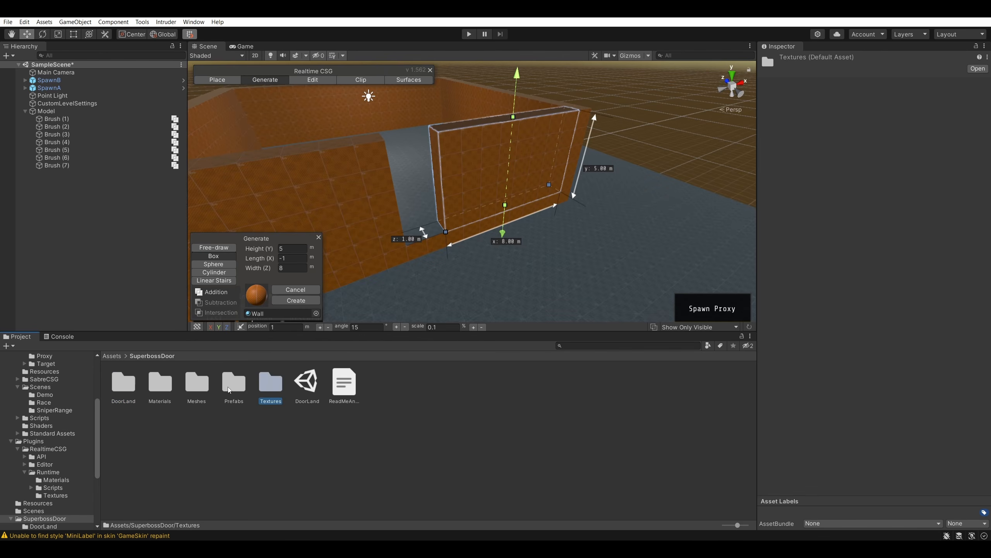
double_click(232, 384)
left_click(346, 381)
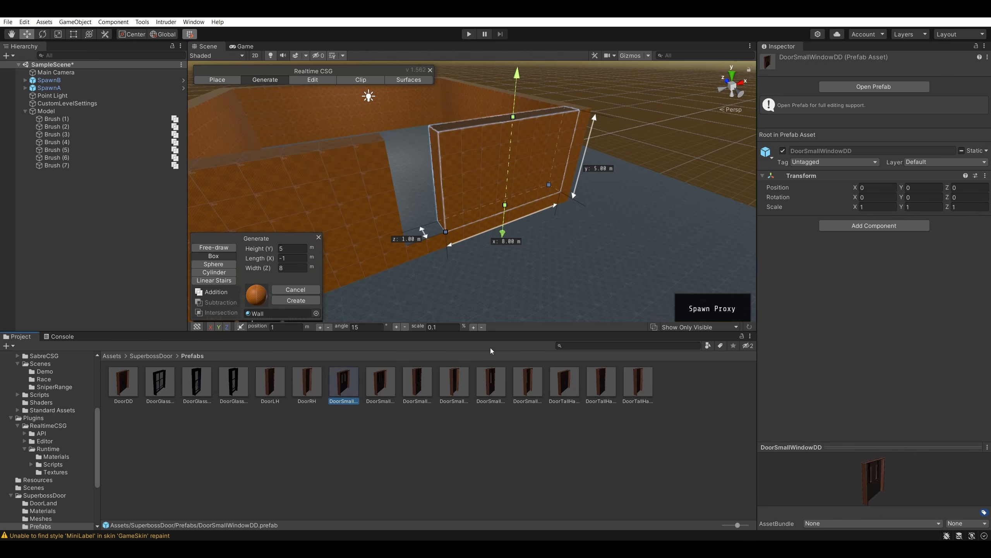
- Place the DoorSmallWindowDD prefab in the gap between the two end wall sections and check its fit from inside
left_click_drag(343, 396, 418, 241)
key("w")
mouse_move(504, 235)
right_mouse_down()
mouse_move(474, 235)
mouse_move(704, 120)
mouse_move(621, 199)
mouse_move(599, 134)
mouse_move(482, 270)
mouse_move(648, 272)
mouse_move(697, 259)
mouse_move(698, 213)
mouse_move(572, 222)
mouse_move(417, 152)
mouse_move(449, 183)
mouse_move(551, 141)
mouse_move(201, 139)
right_mouse_up()
key("s")
left_click(703, 120)
key("w")
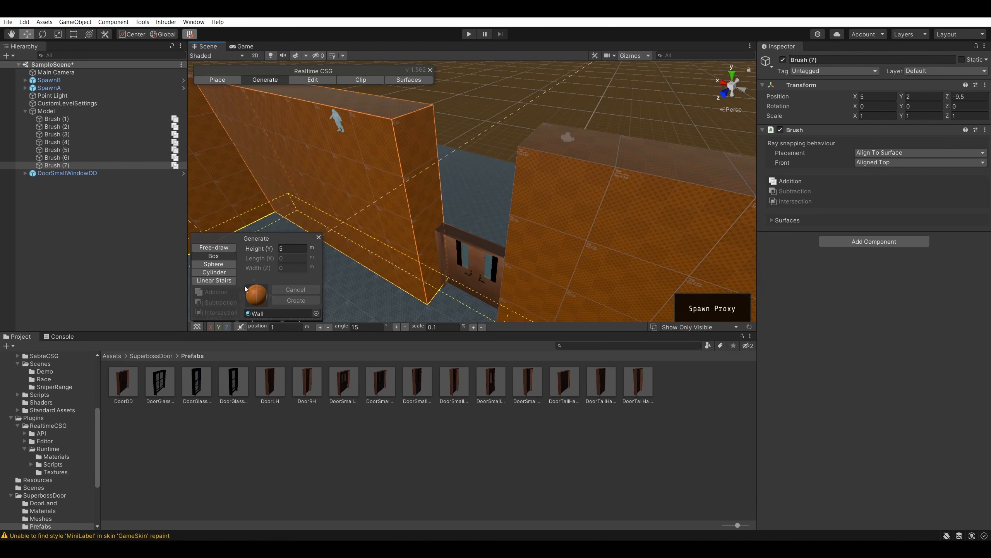
- Fill the gap above the door with a box brush spanning 2 m between the two end wall sections
left_click_drag(429, 113, 421, 253)
mouse_move(457, 201)
left_mouse_down()
mouse_move(566, 236)
mouse_move(460, 183)
mouse_move(103, 76)
left_mouse_up()
key("s")
right_click_drag(102, 76, 508, 250)
key("w")
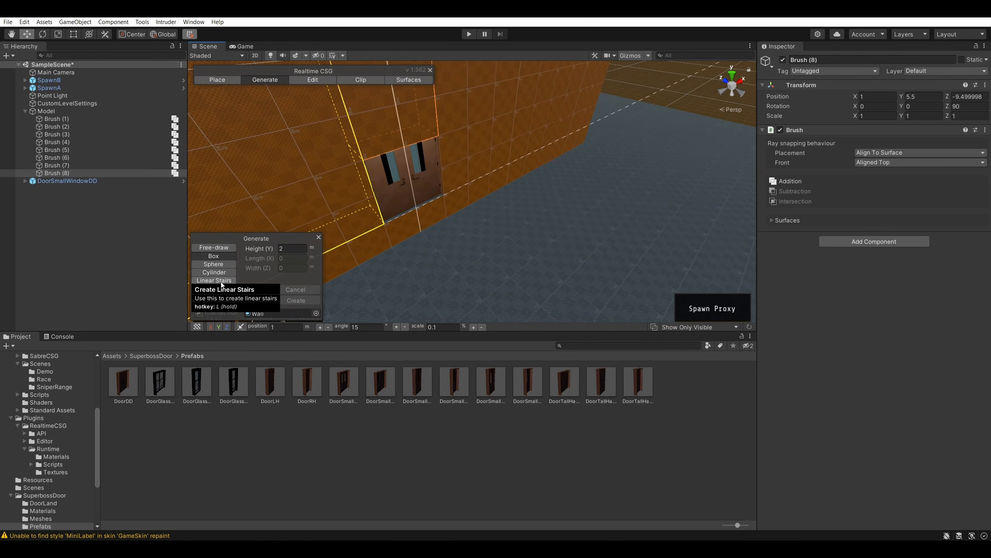
- Generate linear stairs 2 m wide, 2 m deep and 1 m high on the floor in front of the door
left_click(219, 280)
left_click(406, 248)
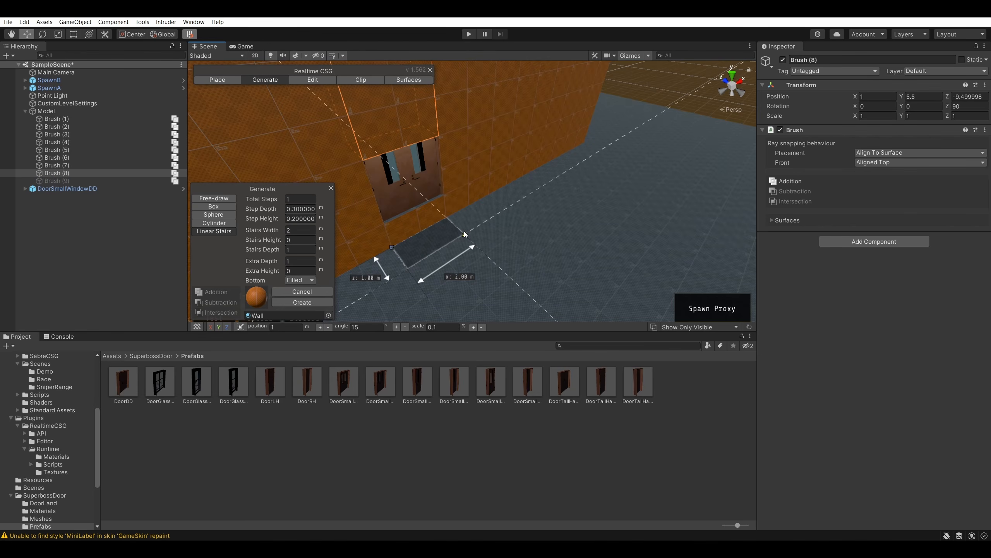
left_click(480, 254)
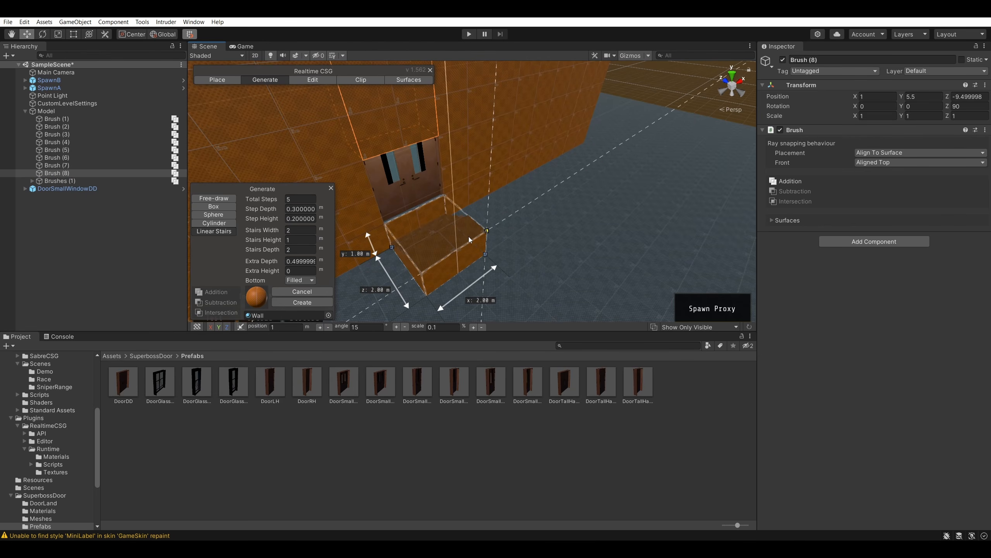
left_click(472, 233)
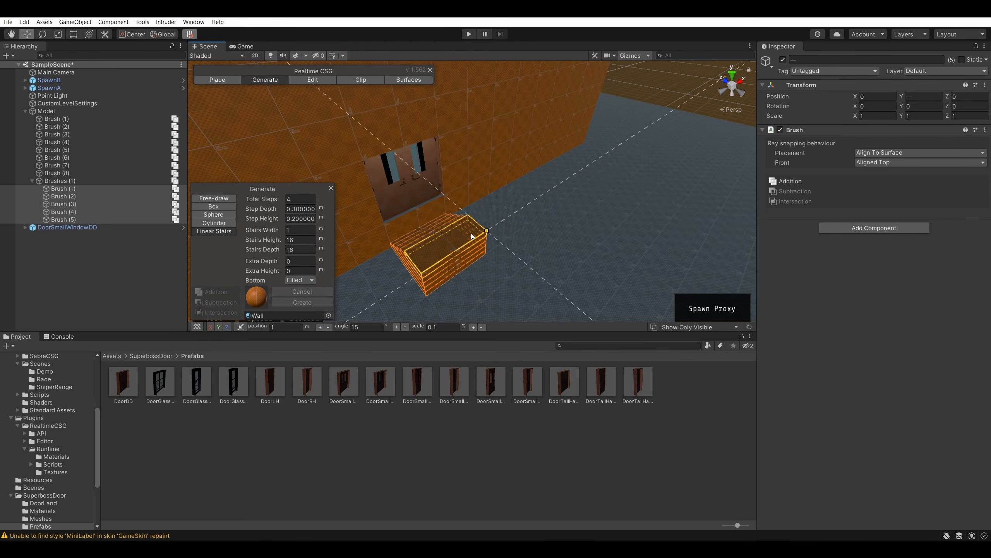
right_click_drag(496, 229, 581, 230)
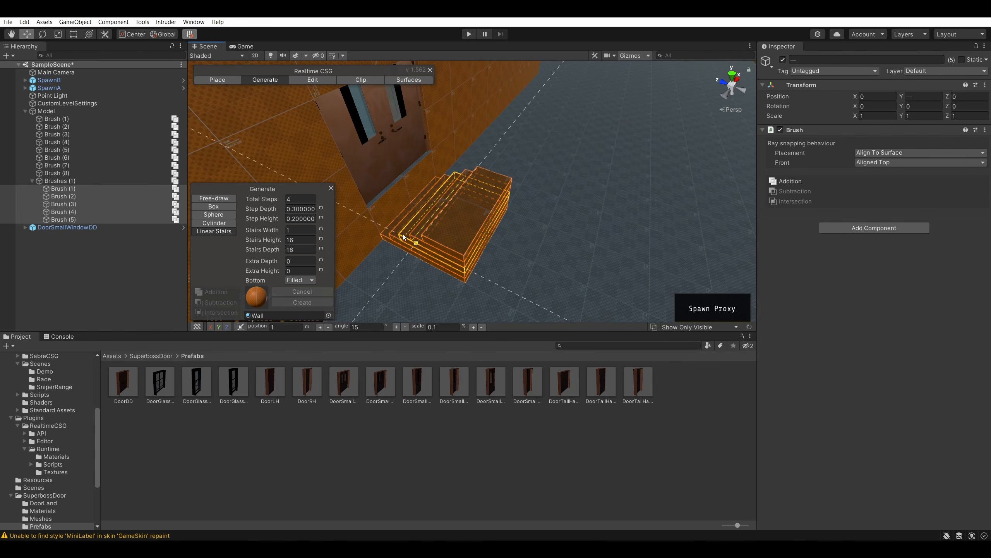
left_click(323, 82)
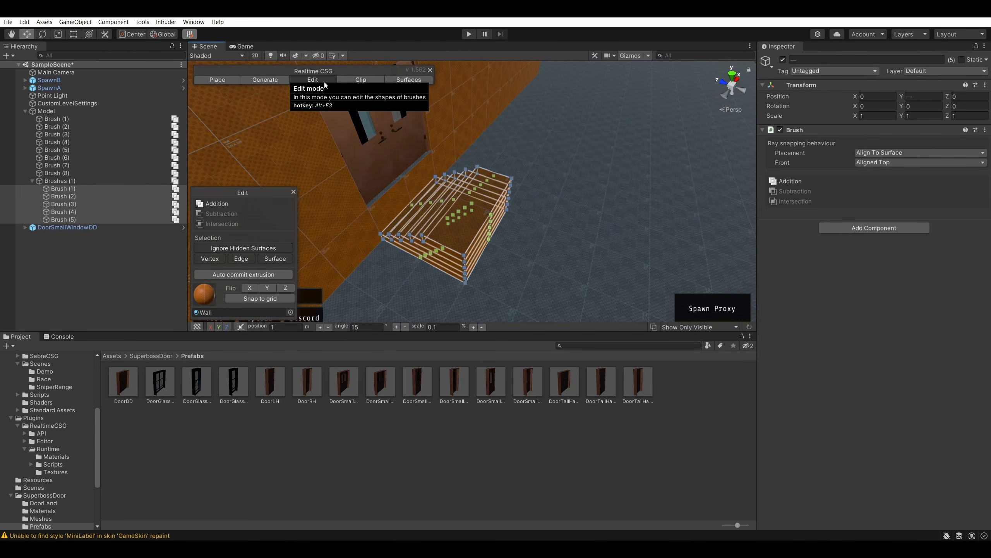
left_click(228, 82)
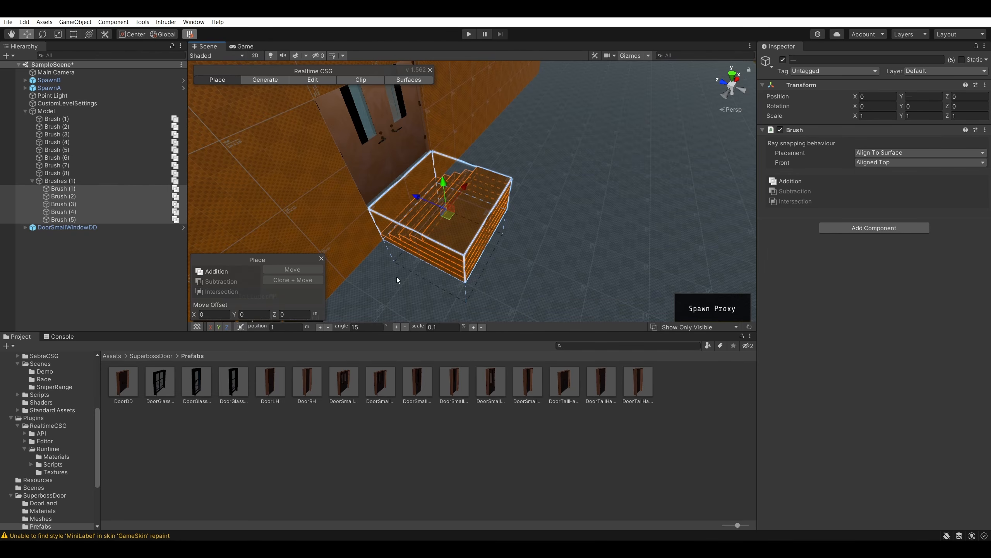
left_click(314, 80)
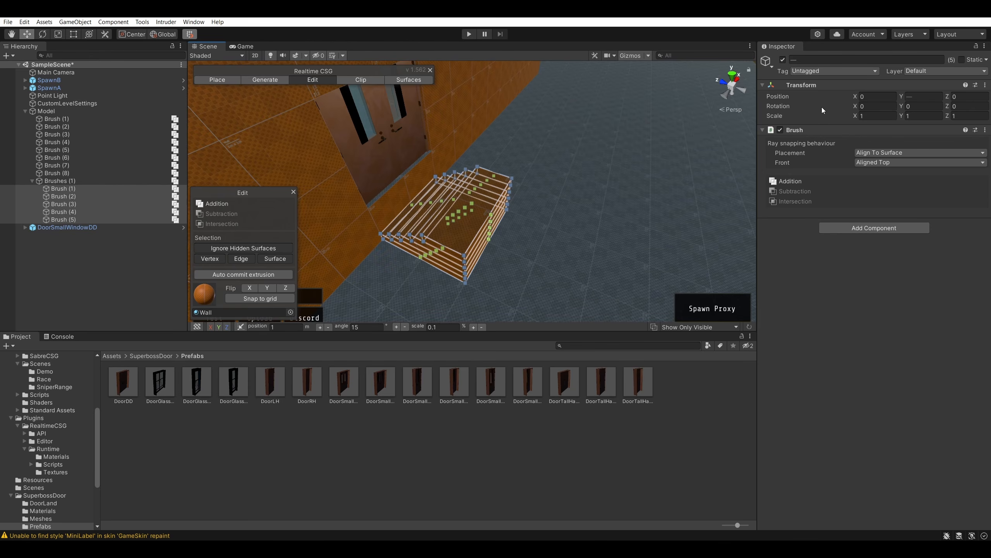
left_click(871, 106)
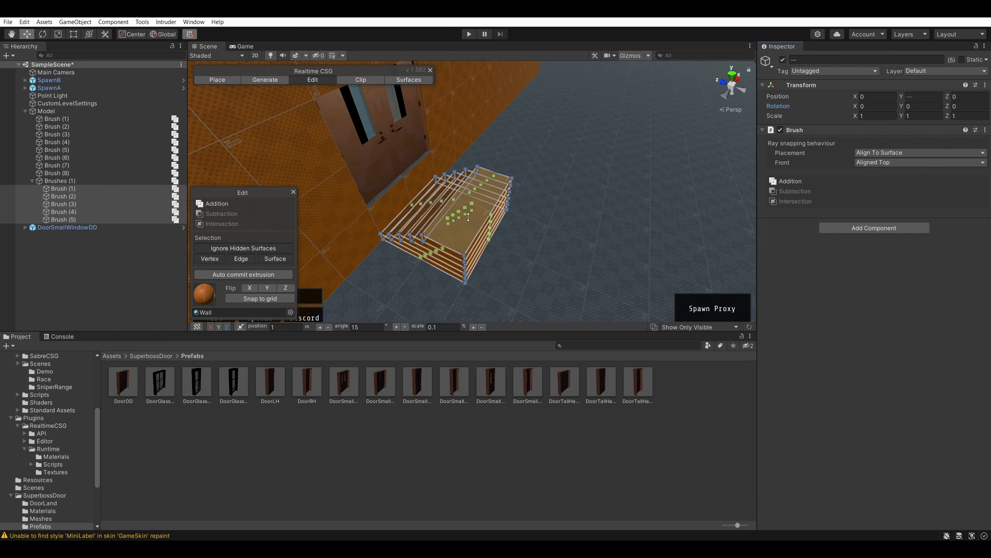
left_click(217, 80)
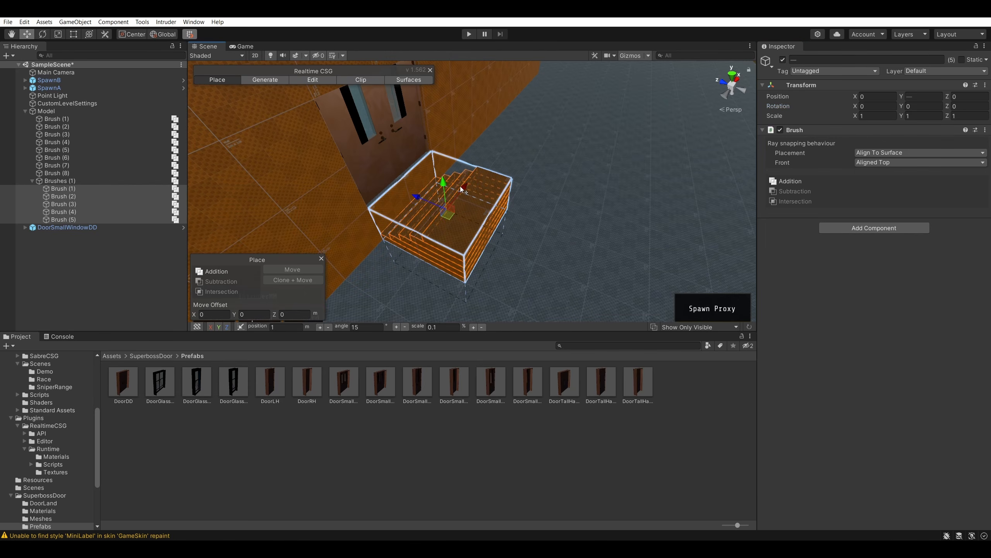
mouse_move(461, 186)
left_mouse_down()
mouse_move(444, 213)
mouse_move(484, 160)
mouse_move(488, 204)
left_mouse_up()
mouse_move(556, 241)
right_mouse_down()
mouse_move(582, 262)
mouse_move(660, 199)
mouse_move(551, 186)
mouse_move(525, 141)
mouse_move(587, 175)
mouse_move(580, 204)
mouse_move(533, 221)
mouse_move(246, 134)
right_mouse_up()
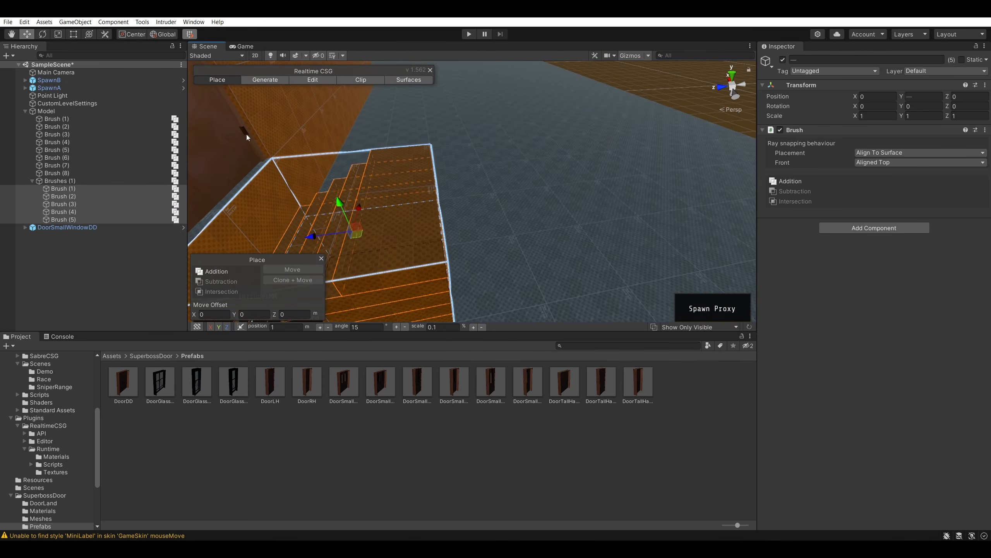
- Try to reshape the stairs by pulling an outer corner vertex outward, and undo the changes
left_click(313, 80)
mouse_move(351, 164)
right_mouse_down()
mouse_move(521, 224)
mouse_move(454, 206)
mouse_move(446, 238)
right_mouse_up()
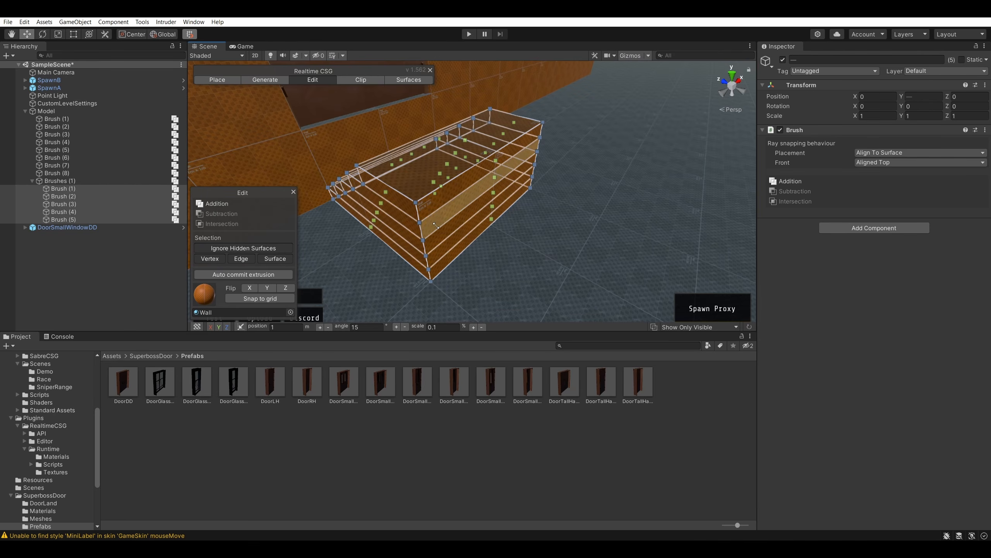
left_click_drag(419, 224, 526, 213)
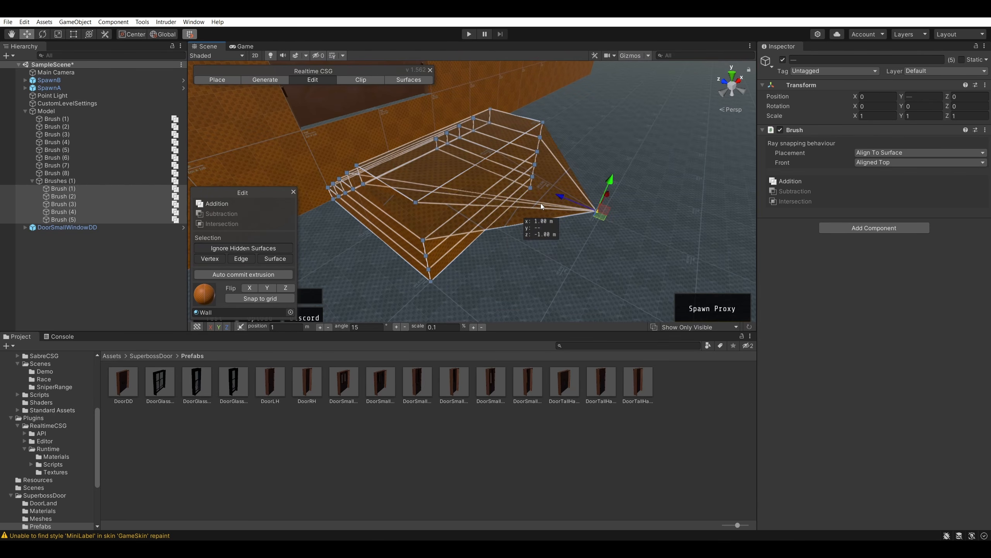
key("ctrl+z")
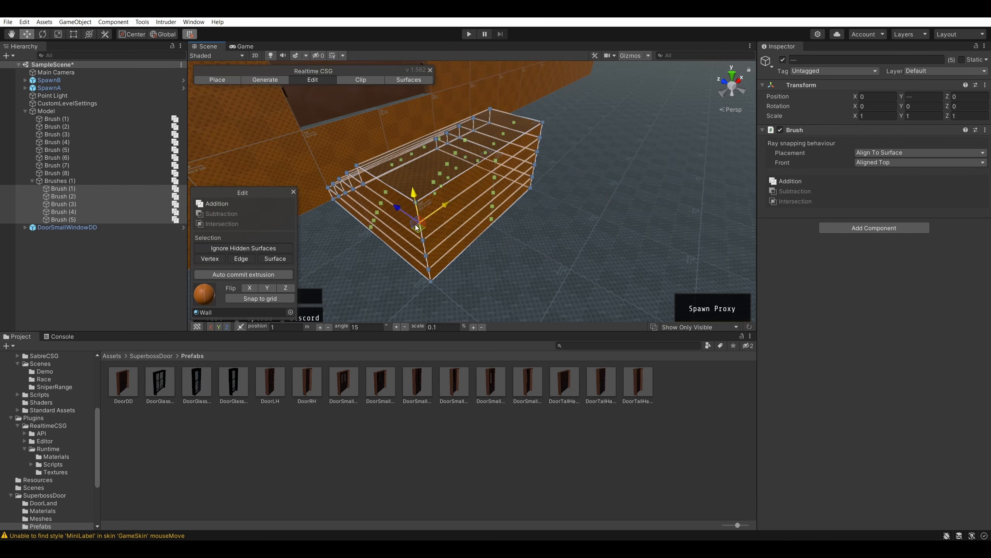
left_click_drag(476, 230, 593, 270)
key("ctrl+z")
mouse_move(558, 252)
right_mouse_down()
mouse_move(581, 184)
mouse_move(659, 206)
mouse_move(633, 211)
right_mouse_up()
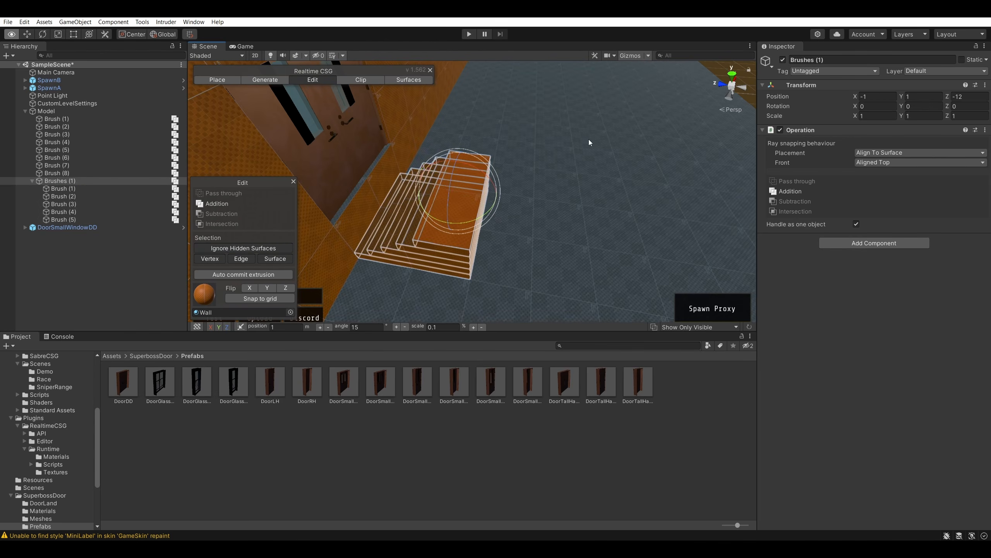
- Rotate the whole stairs group 180° about the vertical axis
scroll(573, 164, "down", 10)
key("w")
mouse_move(669, 160)
right_mouse_down()
mouse_move(584, 176)
mouse_move(556, 86)
mouse_move(595, 92)
right_mouse_up()
key("d")
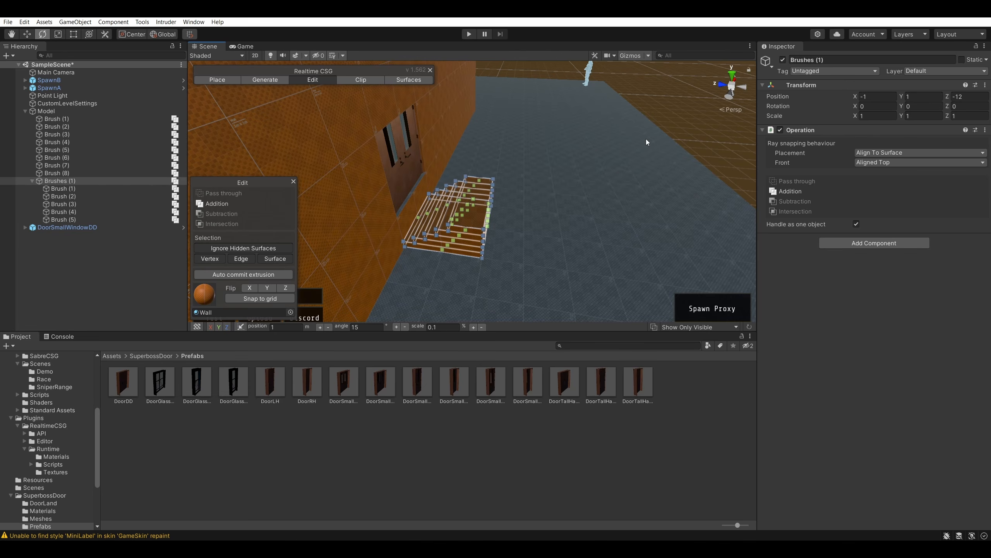
right_click_drag(640, 143, 590, 149)
key("d")
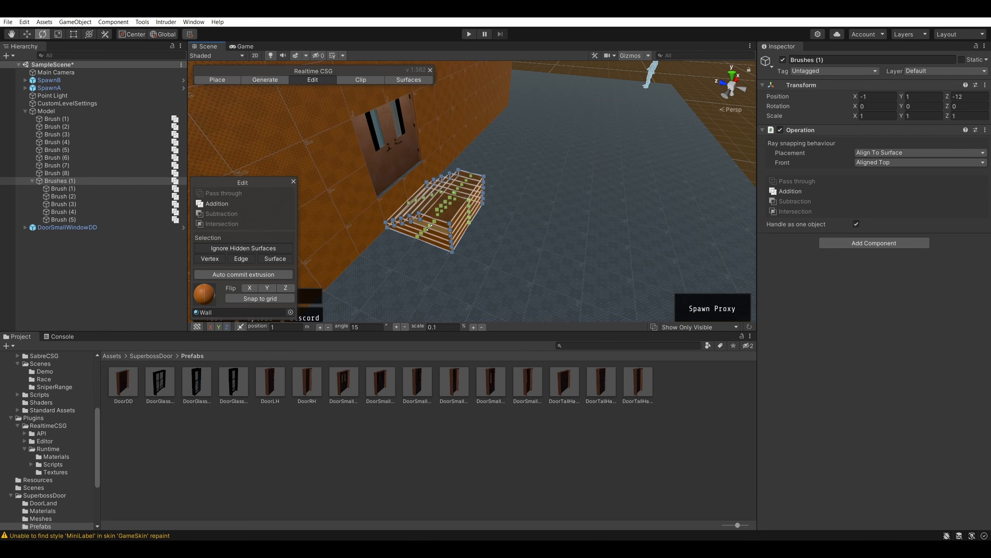
mouse_move(461, 194)
right_mouse_down()
mouse_move(502, 195)
mouse_move(531, 131)
mouse_move(474, 50)
mouse_move(479, 162)
mouse_move(498, 73)
mouse_move(489, 206)
right_mouse_up()
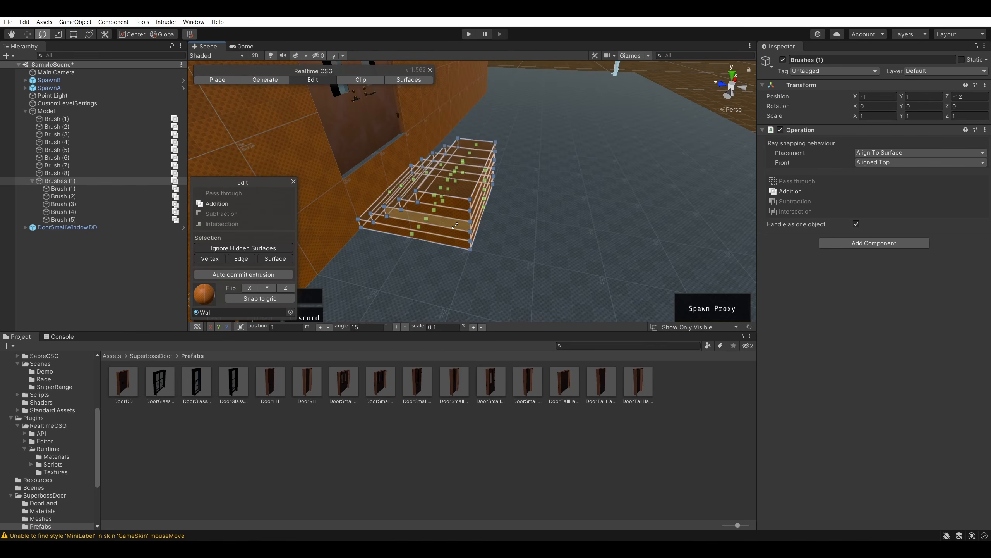
mouse_move(423, 237)
right_mouse_down()
mouse_move(467, 294)
mouse_move(415, 281)
mouse_move(415, 327)
mouse_move(467, 286)
right_mouse_up()
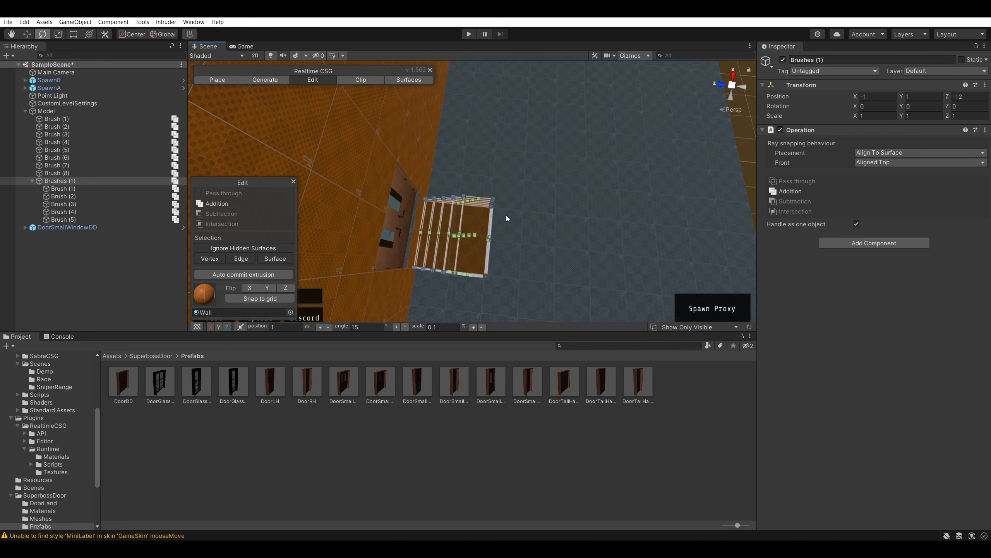
mouse_move(506, 216)
right_mouse_down()
mouse_move(499, 264)
mouse_move(563, 243)
mouse_move(415, 169)
mouse_move(410, 185)
mouse_move(455, 148)
mouse_move(538, 284)
right_mouse_up()
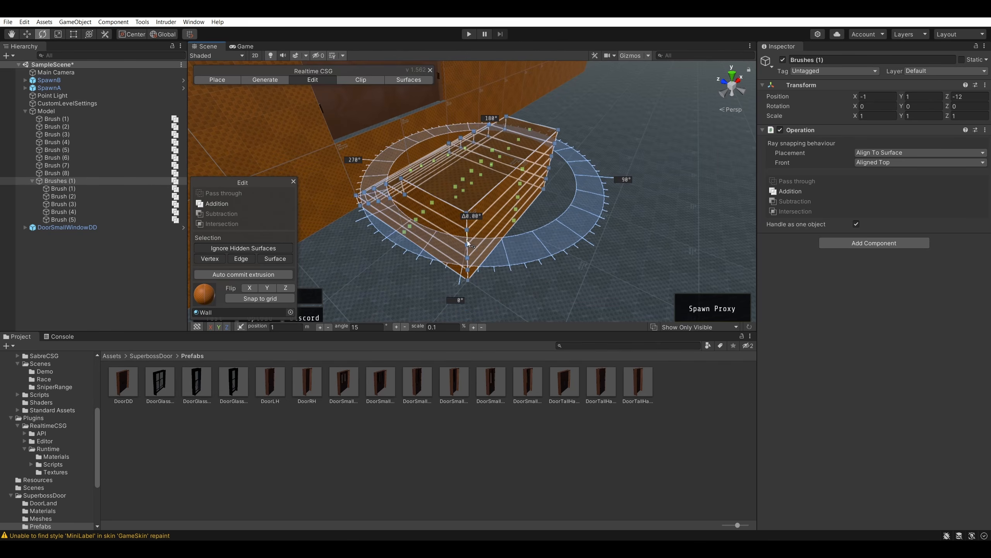
mouse_move(467, 240)
left_mouse_down()
mouse_move(560, 237)
mouse_move(635, 143)
mouse_move(492, 123)
left_mouse_up()
right_click_drag(612, 152, 661, 155)
scroll(662, 155, "down", 10)
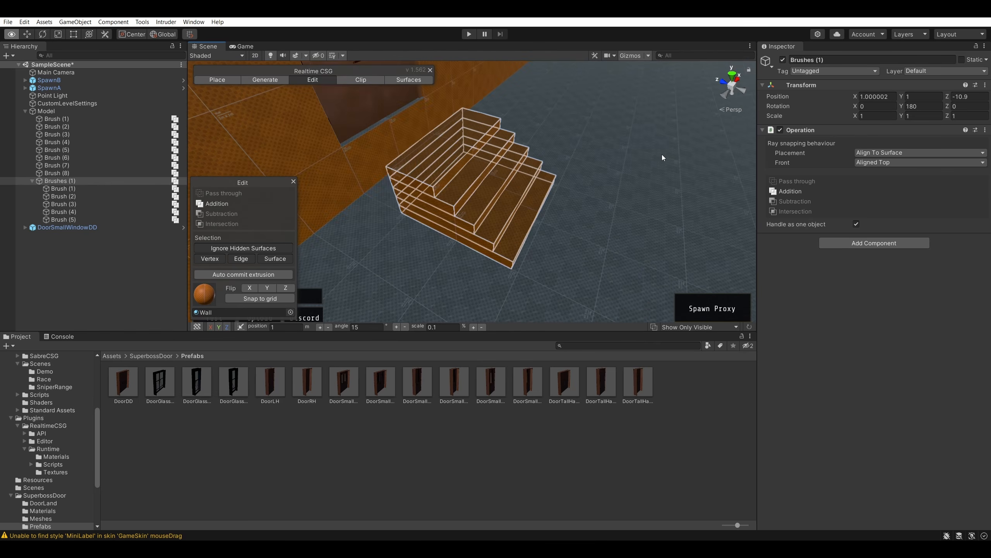
- Move the stairs group flush against the wall below the door, to Z position -10
left_click(217, 80)
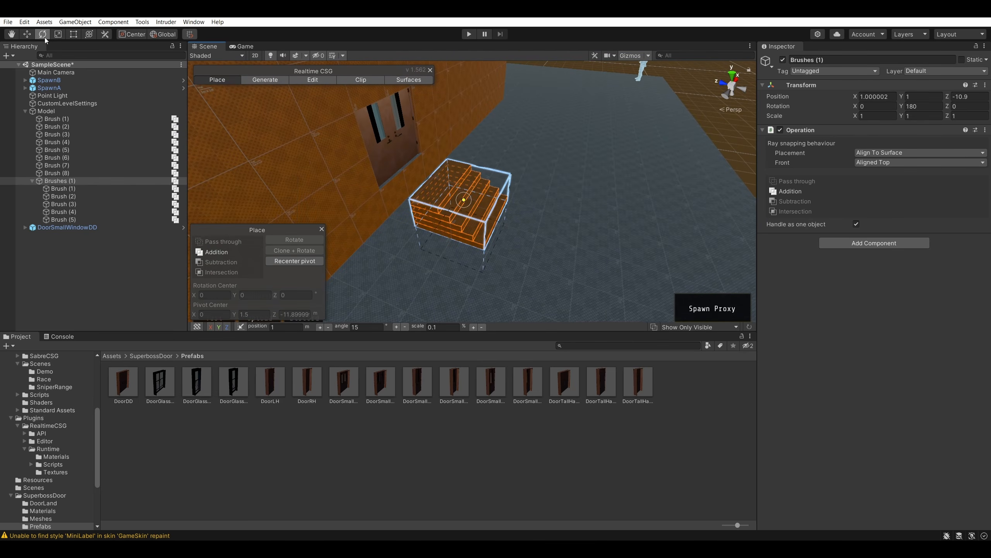
left_click(28, 36)
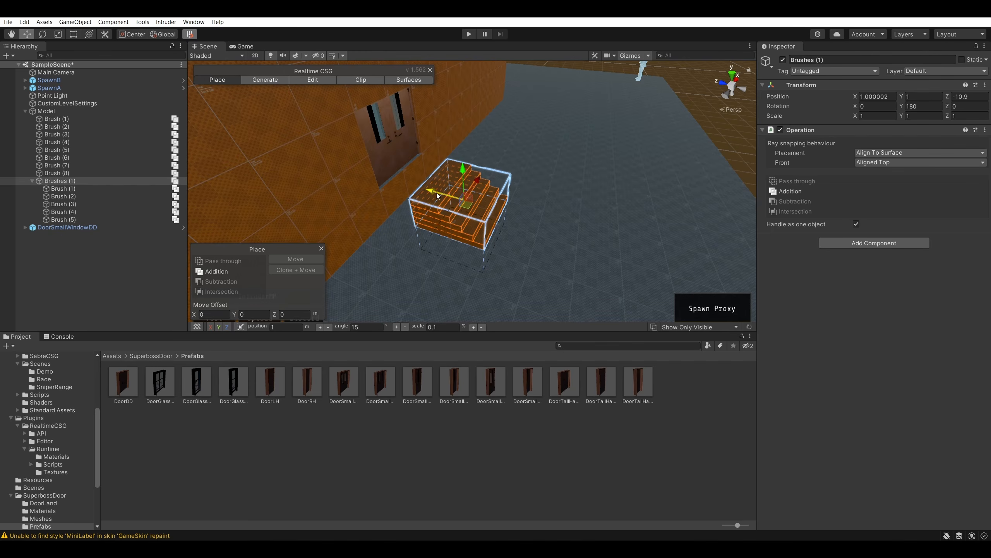
mouse_move(438, 195)
left_mouse_down()
mouse_move(390, 183)
mouse_move(406, 189)
left_mouse_up()
left_click(731, 133)
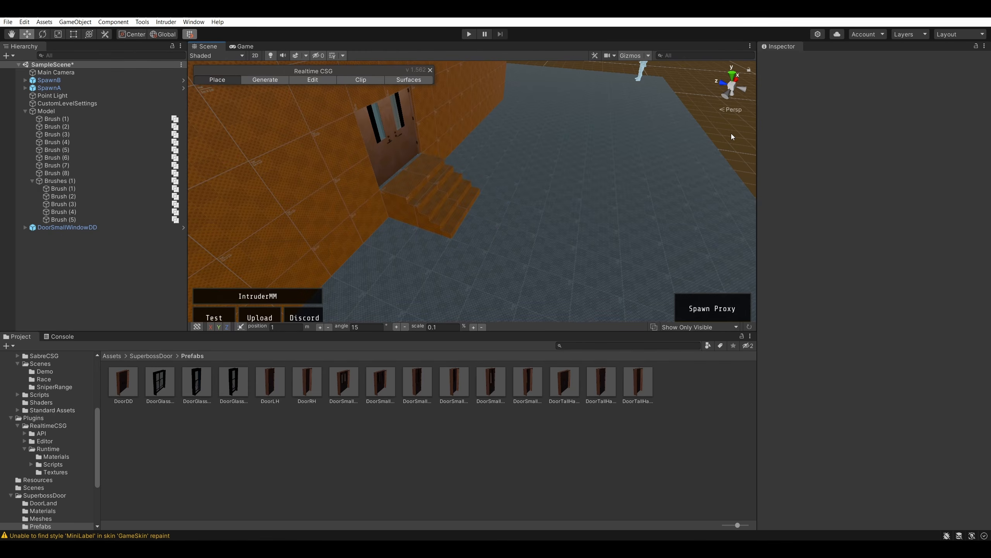
- Inspect the stairs' brush edges and their fit against the doorway up close
left_click(428, 196)
left_click(313, 80)
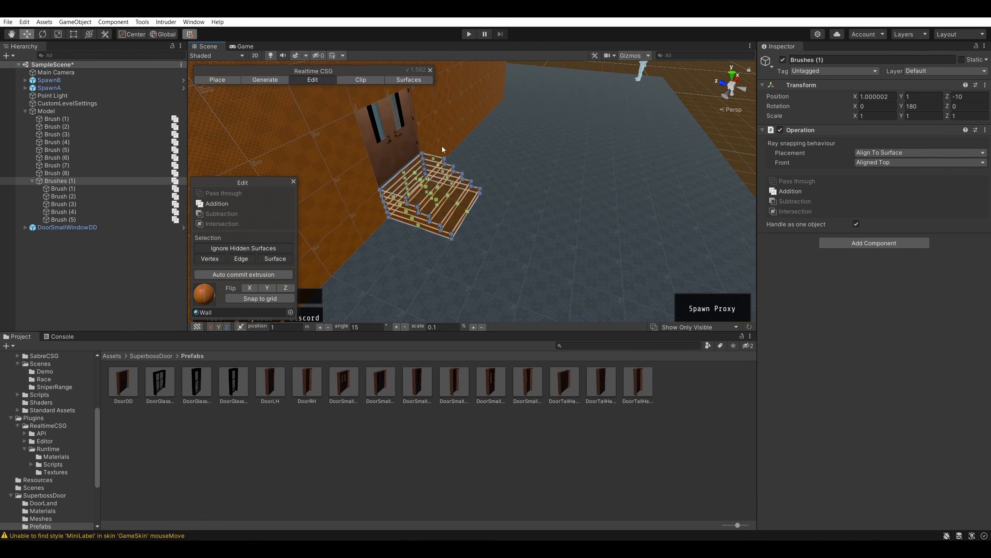
left_click_drag(441, 145, 521, 135, "alt")
right_click_drag(521, 135, 530, 134)
key("w")
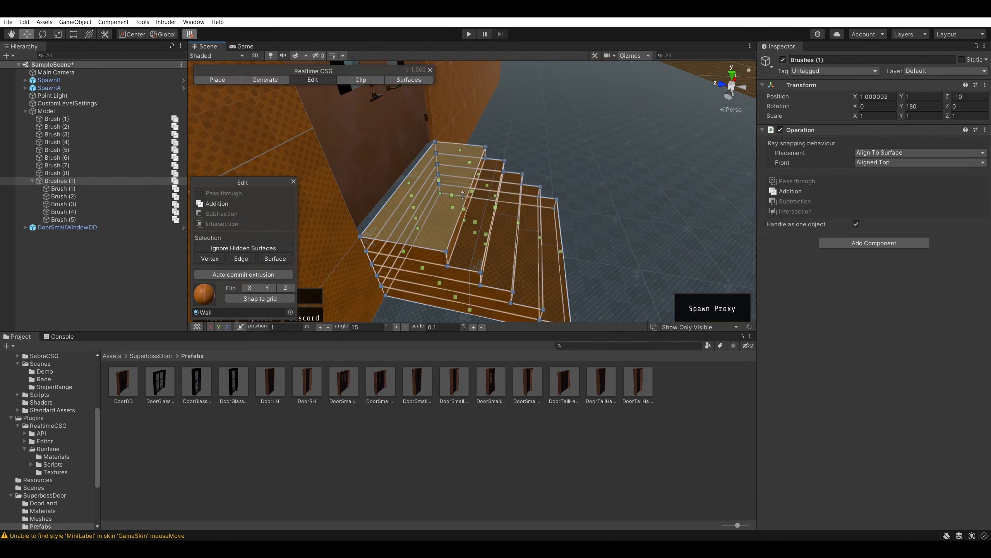
key("s")
mouse_move(616, 143)
right_mouse_down()
mouse_move(653, 123)
mouse_move(674, 132)
mouse_move(427, 145)
mouse_move(621, 197)
mouse_move(694, 204)
mouse_move(703, 187)
mouse_move(658, 137)
mouse_move(723, 218)
mouse_move(691, 214)
mouse_move(688, 239)
mouse_move(664, 218)
mouse_move(579, 302)
mouse_move(606, 133)
mouse_move(592, 134)
mouse_move(595, 148)
right_mouse_up()
left_click(673, 132)
- Maximize the Scene view and survey the walled building, door and stairs from several sides
key("d")
key("d")
key("s")
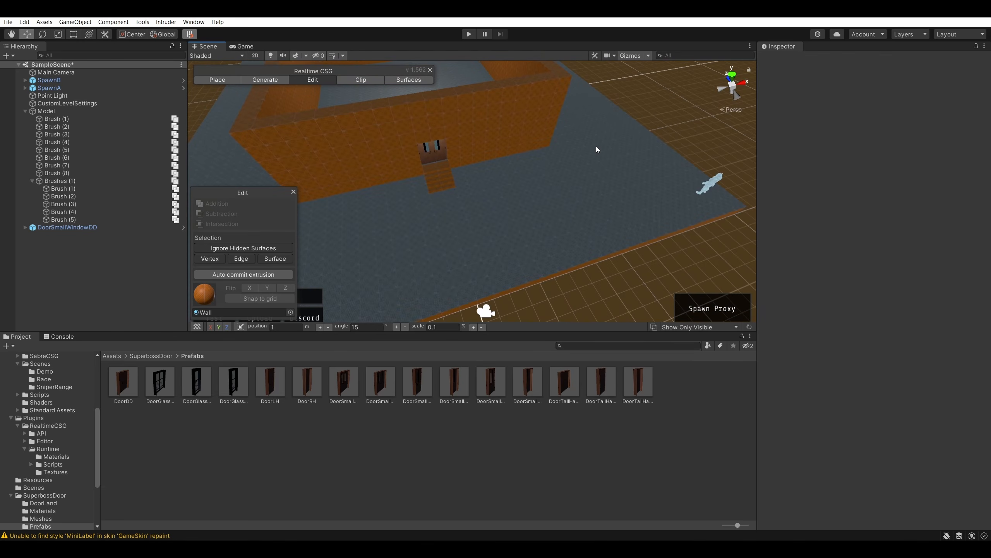
key("Caps_Lock")
left_click(595, 148)
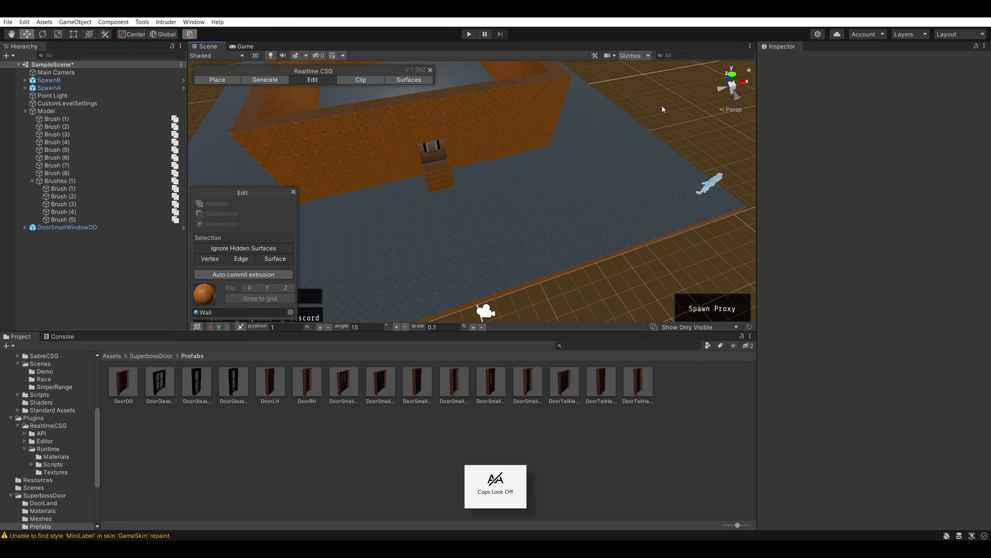
key("shift+space")
right_click_drag(597, 248, 909, 174)
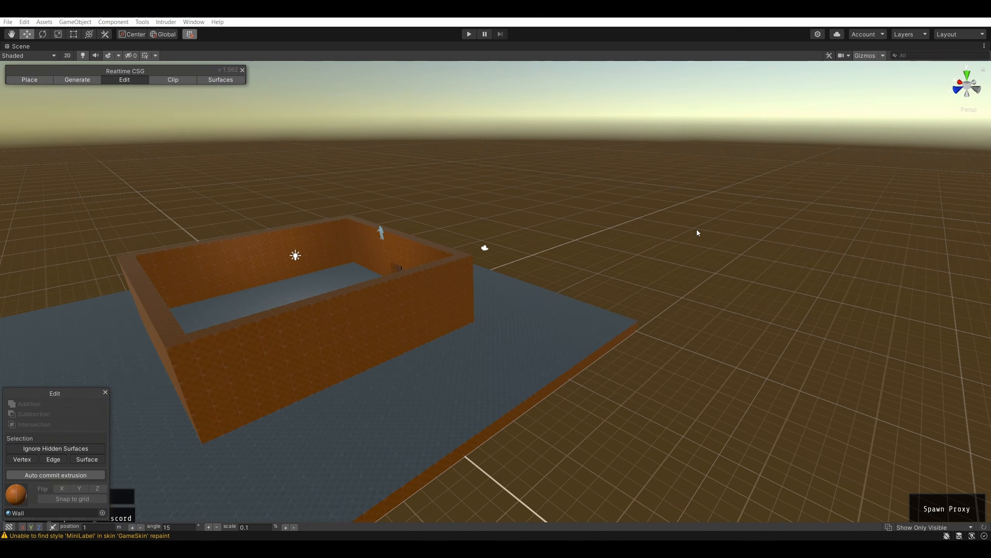
right_click_drag(697, 233, 533, 277)
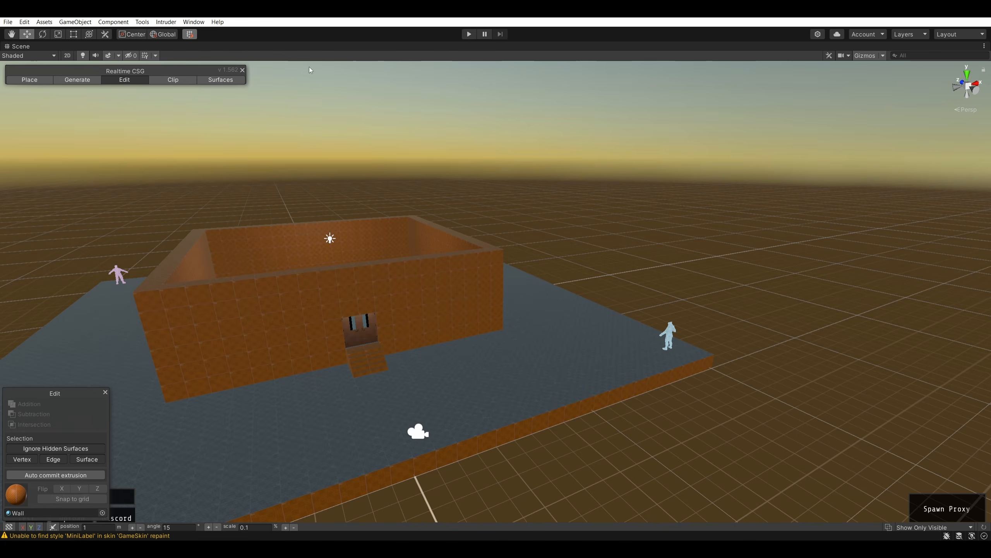
- Play the scene in Intruder and join the Guards team
left_click(166, 21)
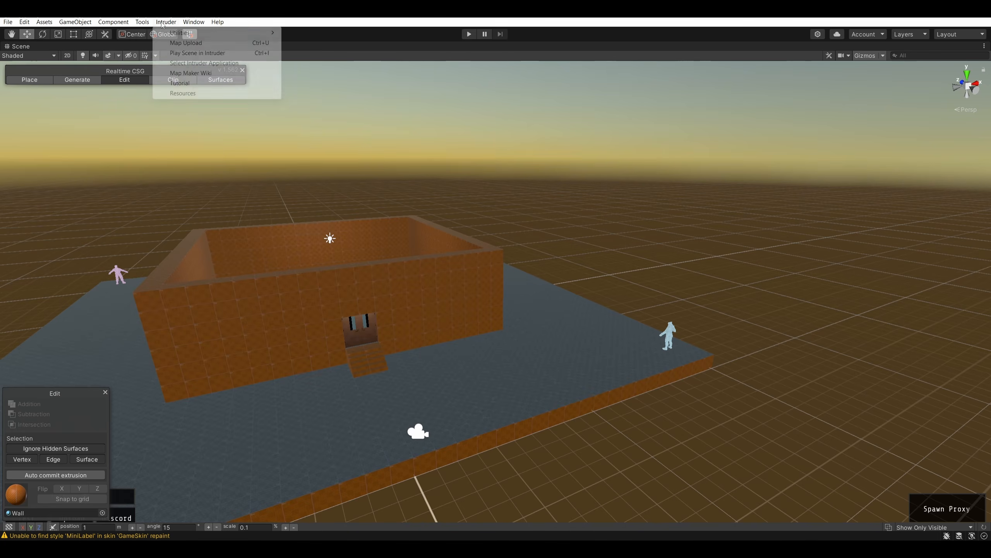
left_click(195, 54)
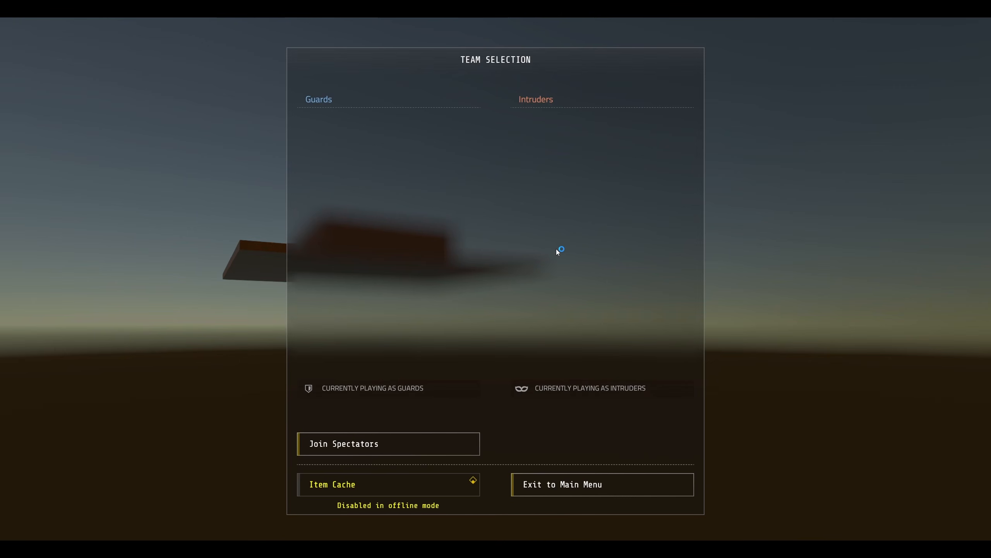
left_click(449, 411)
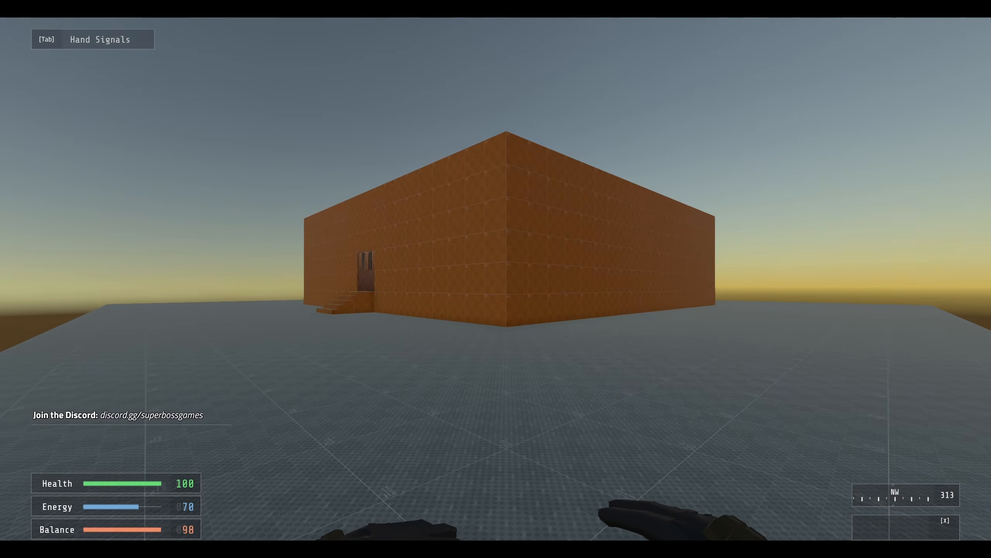
- Walk across the test map to the orange building and climb the entrance stairs to the double door
key("w")
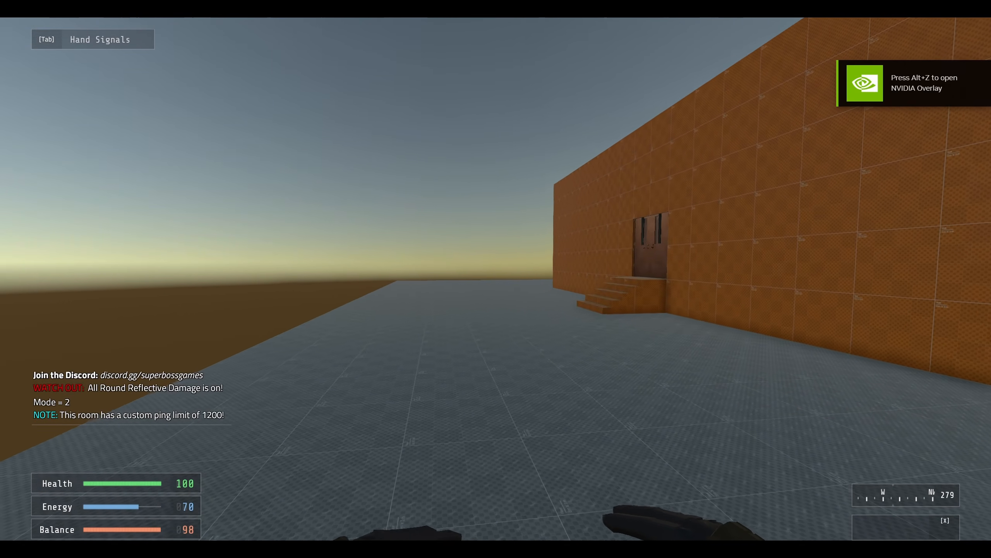
key("shift+w")
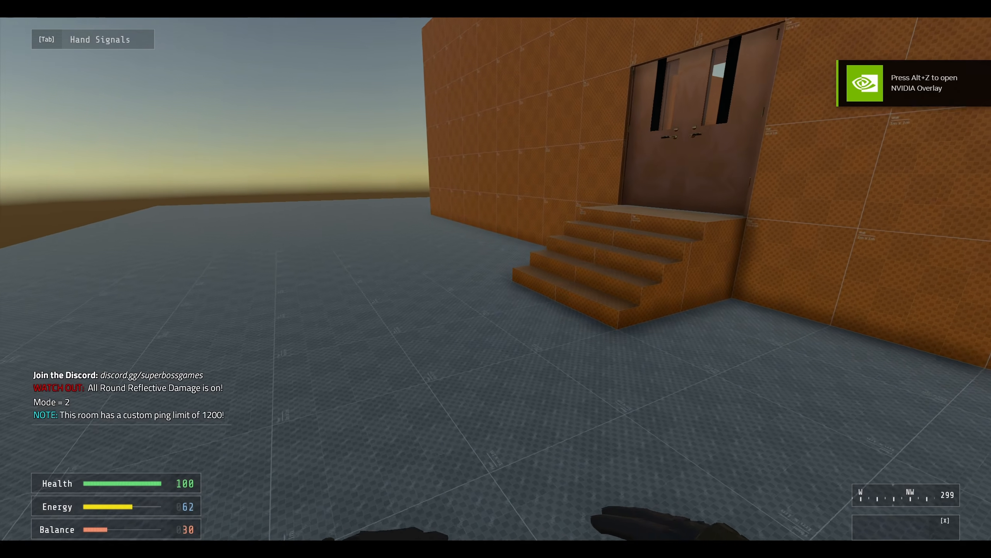
key("w")
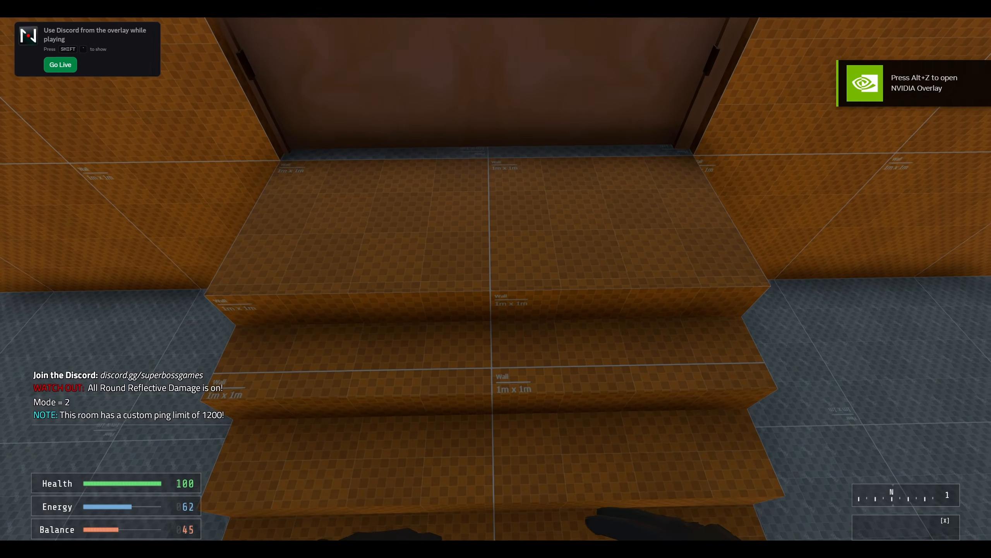
key("w")
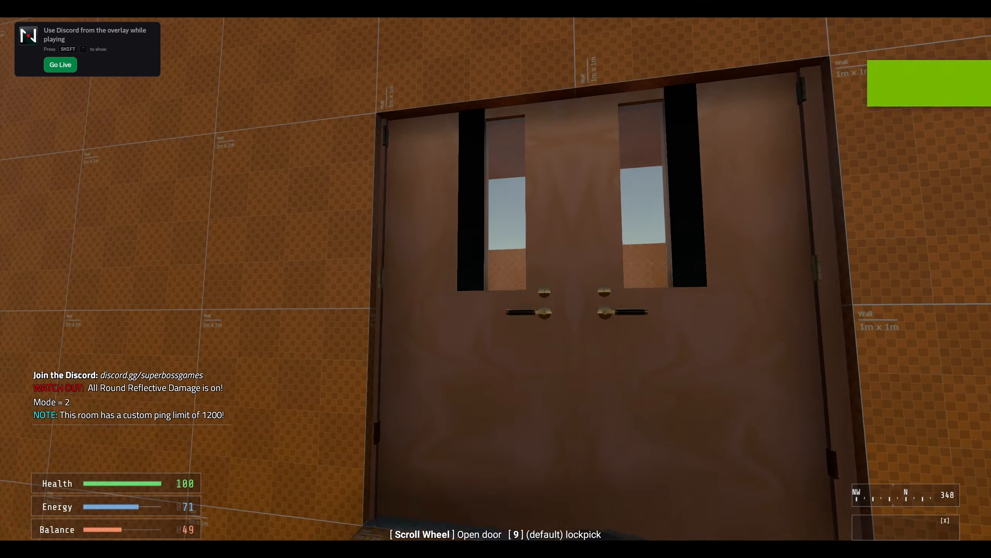
key("w")
key("space")
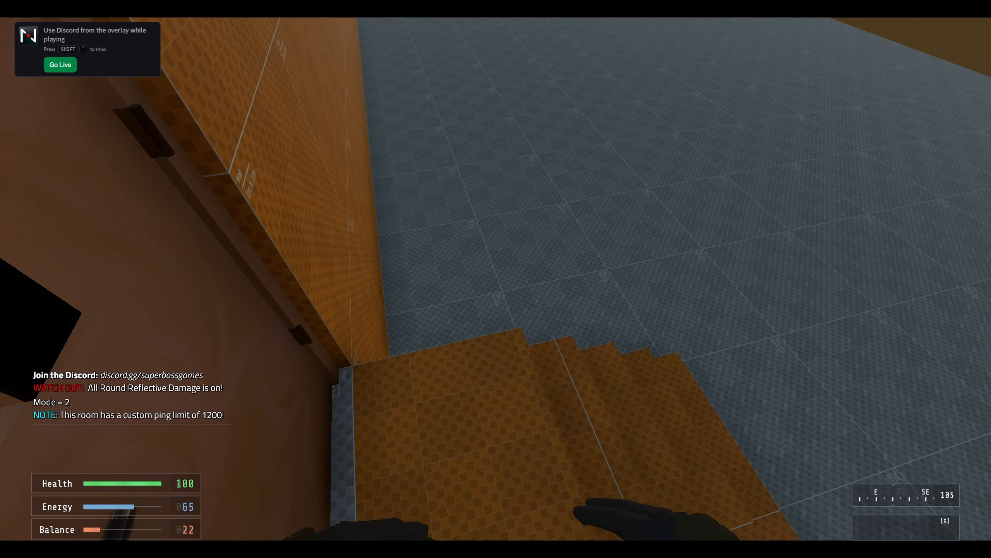
- Lockpick the double door by setting all of its pins, and open it
key("Tab")
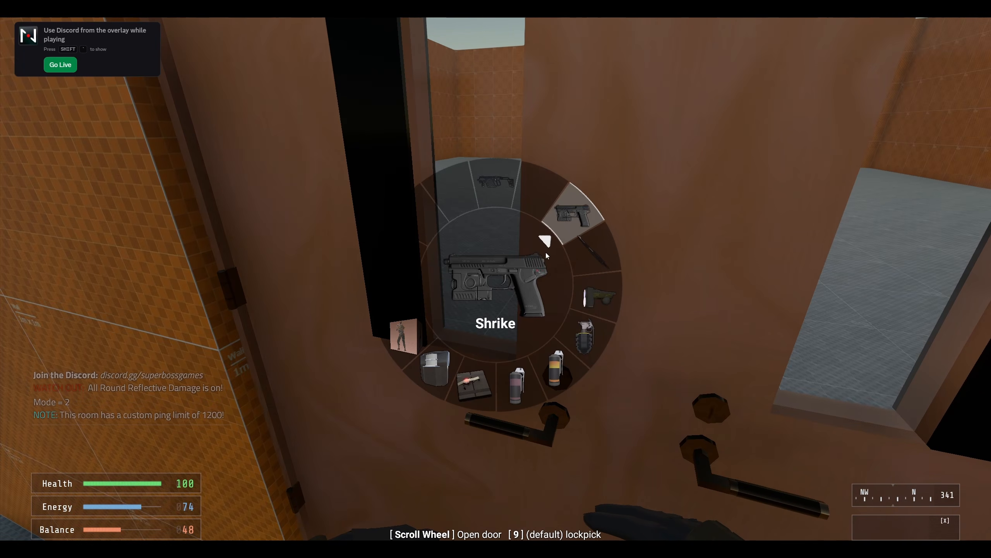
key("9")
key("a")
key("a")
key("a")
key("w")
key("a")
key("w")
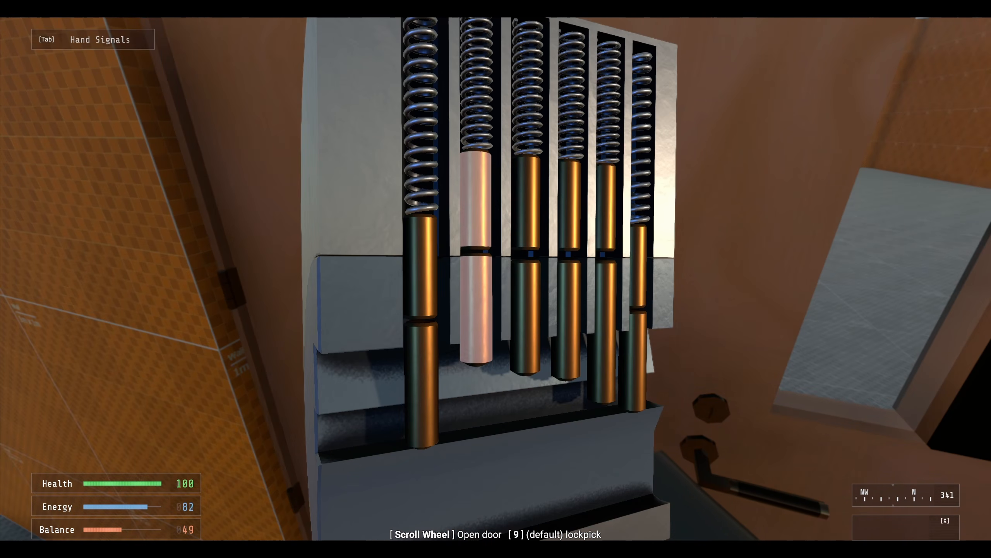
key("a")
key("w")
key("a")
key("w")
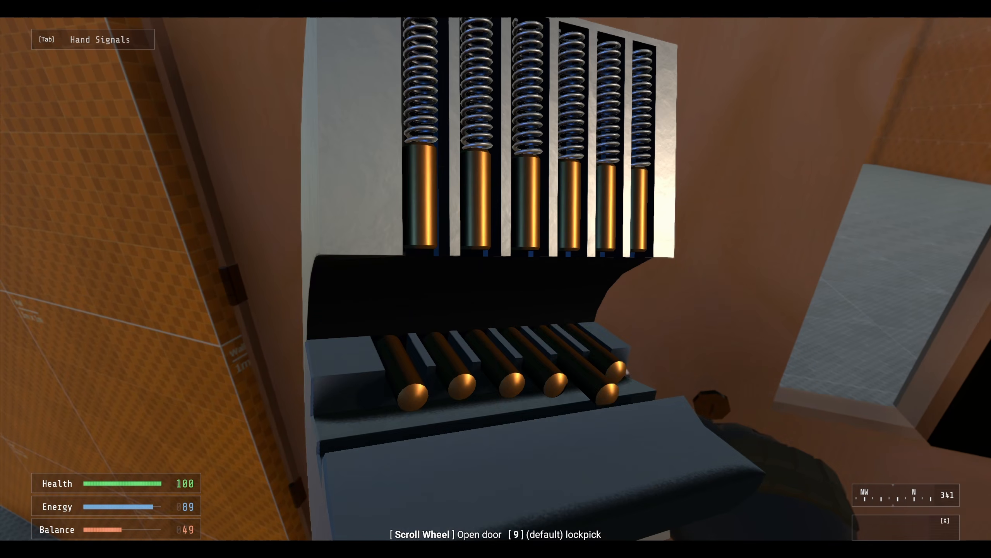
scroll(495, 279, "up", 3)
- Go through the doorway and back outside, close both door leaves and return to the foot of the stairs
key("s")
key("w")
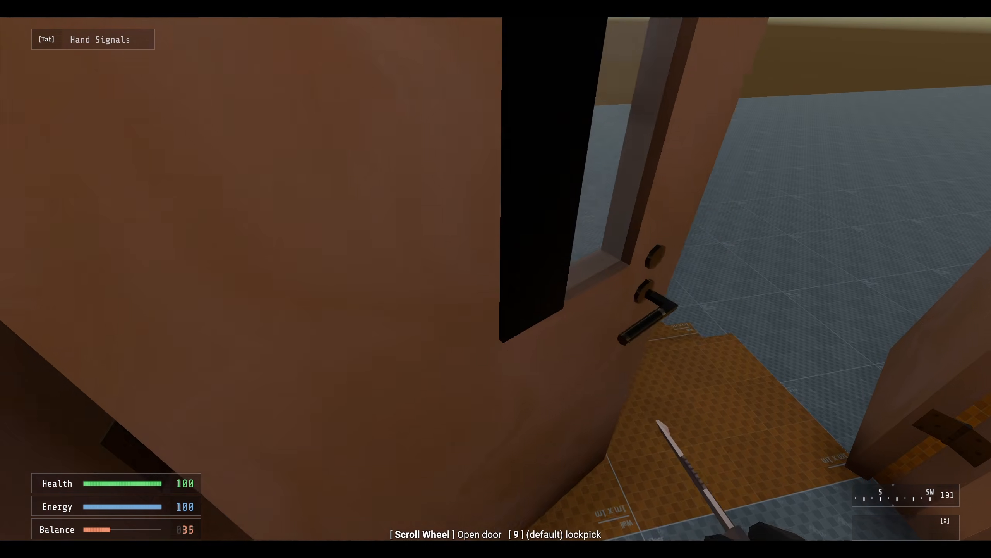
key("w")
scroll(496, 279, "down", 3)
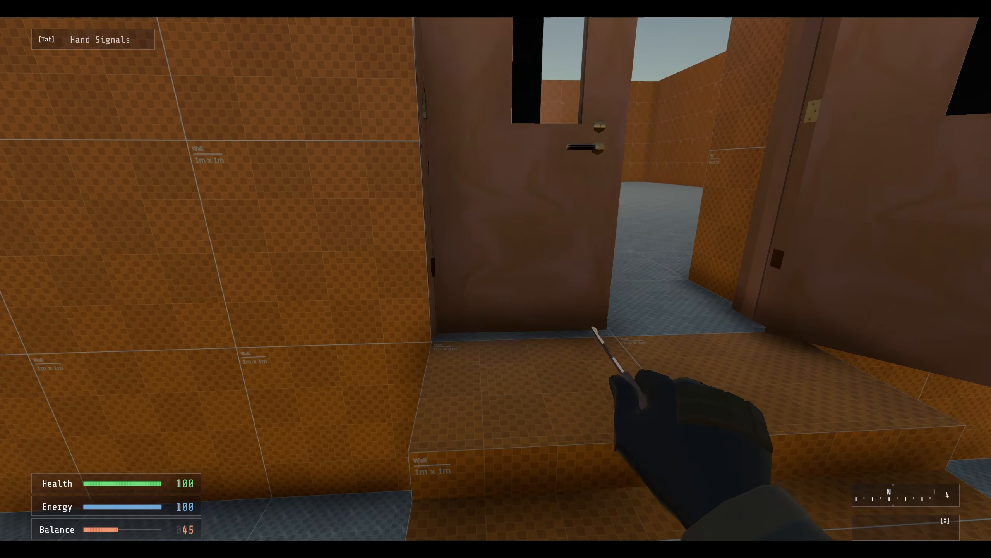
key("w")
scroll(495, 279, "down", 3)
key("s")
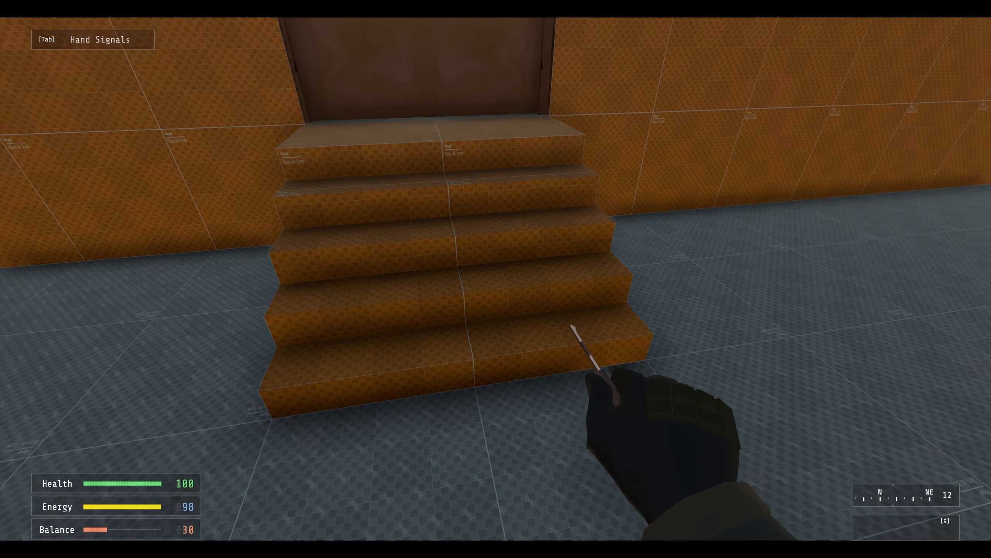
- Equip the primary weapon and fire several shots around the outside of the entrance stairs
key("1")
key("w")
left_click(496, 279)
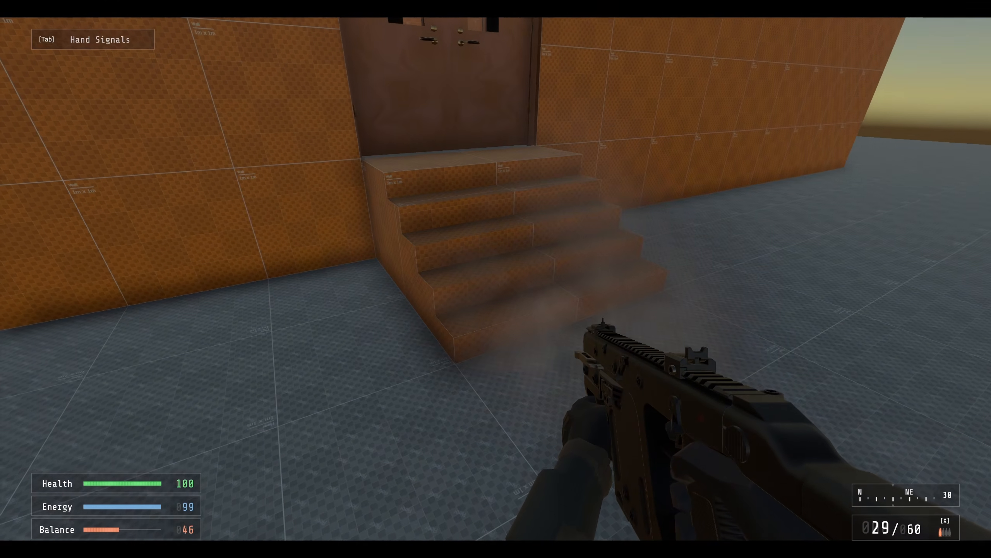
left_click(496, 279)
left_click(496, 279)
left_click(496, 279)
key("s")
left_click(496, 279)
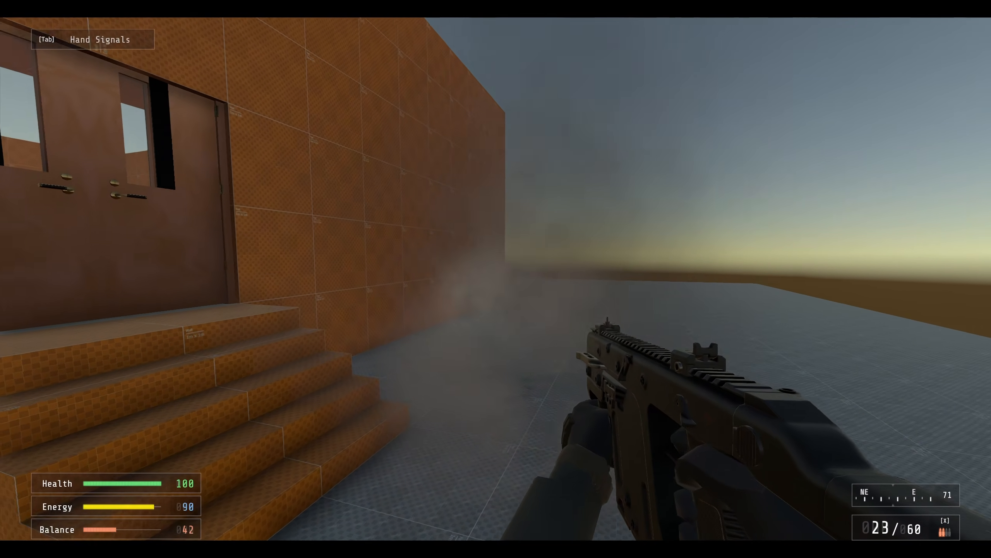
left_click(496, 279)
left_click(496, 278)
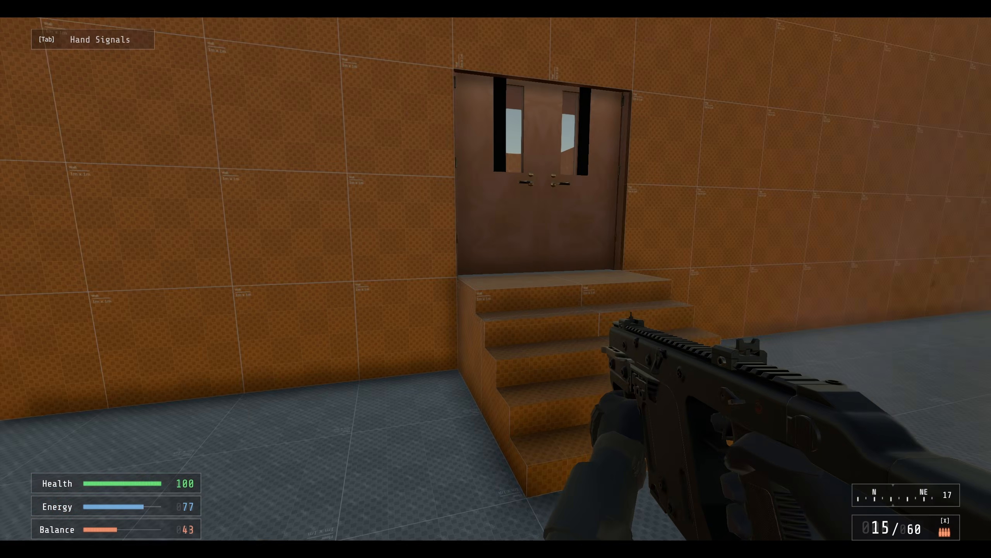
- Reload the weapon, move beside the entrance stairs and fire a few aimed shots past them
key("r")
key("s")
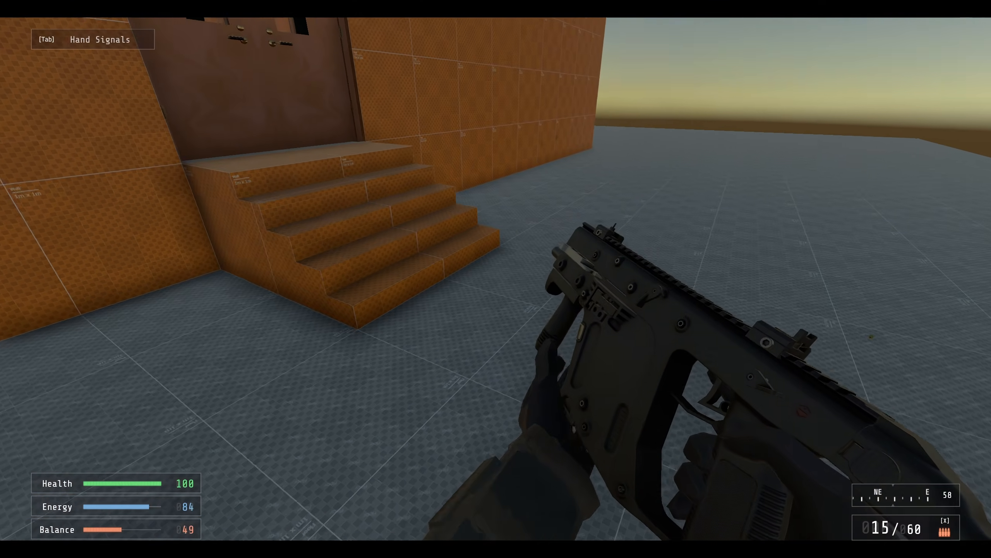
key("a")
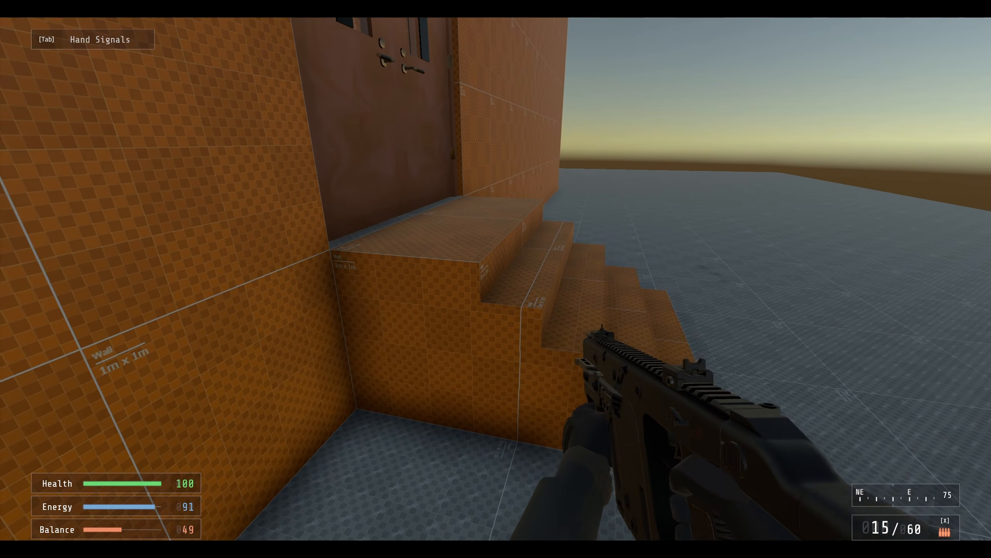
key("w")
right_click(496, 278)
left_click(495, 279)
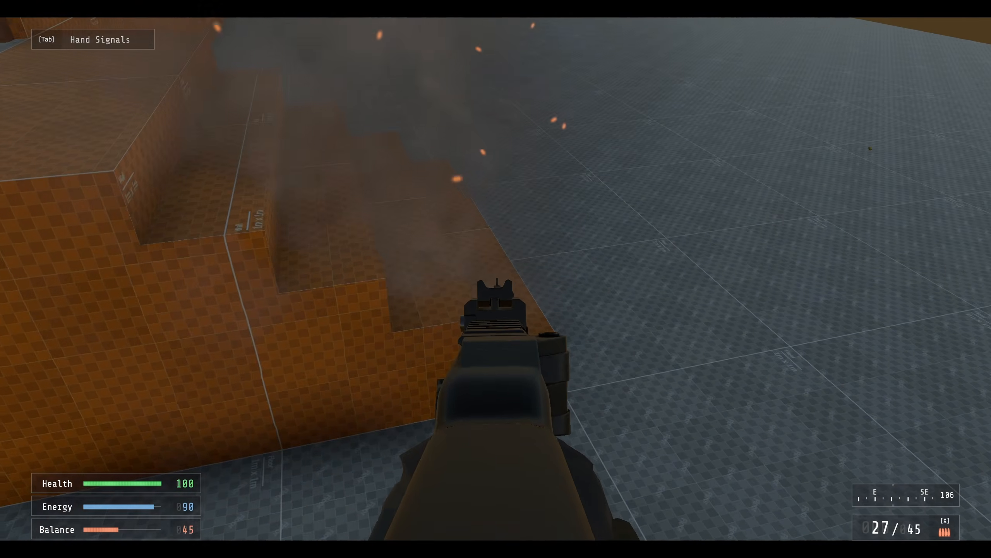
left_click(496, 279)
left_click(496, 279)
key("d")
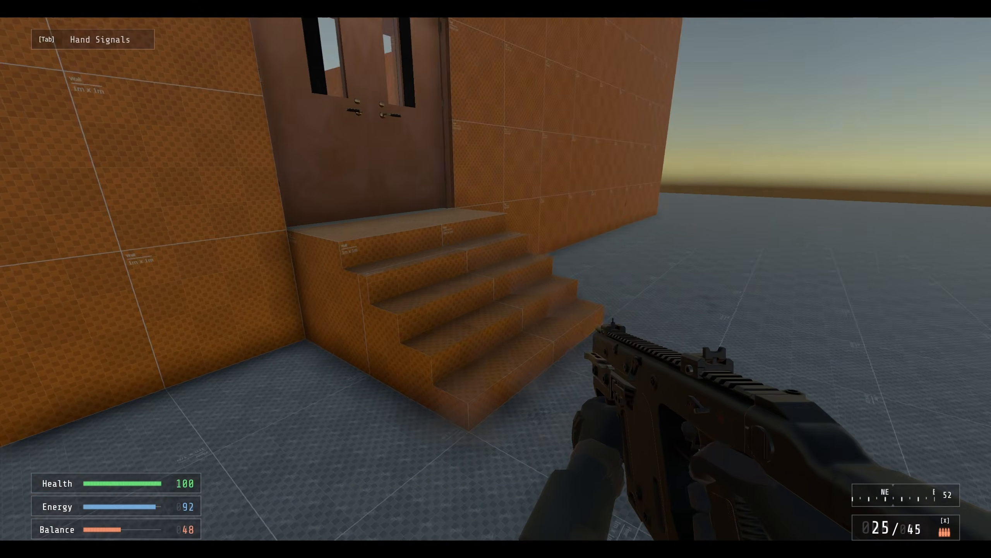
- Inspect the entrance stairs from the side, quit the playtest and switch back to the Unity scene
key("Escape")
key("Escape")
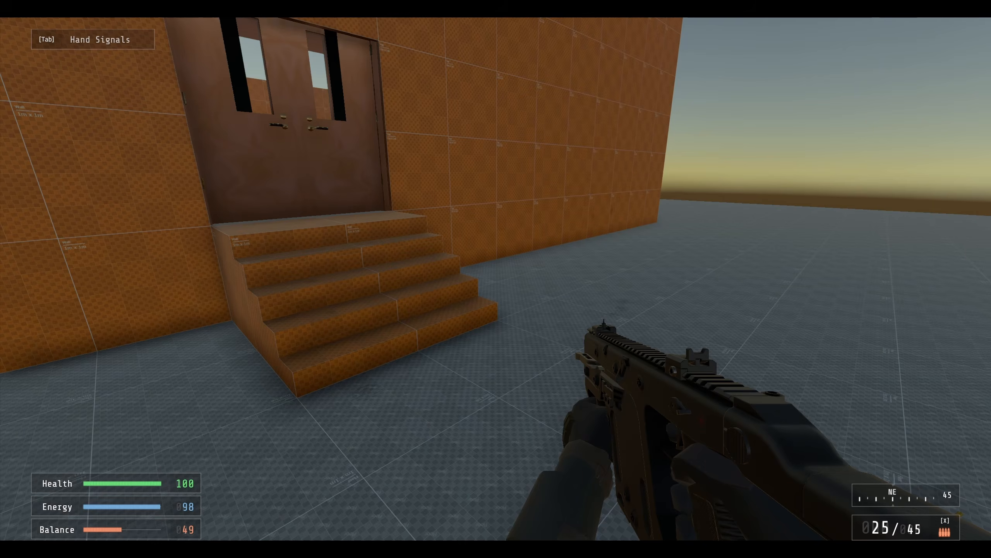
key("s")
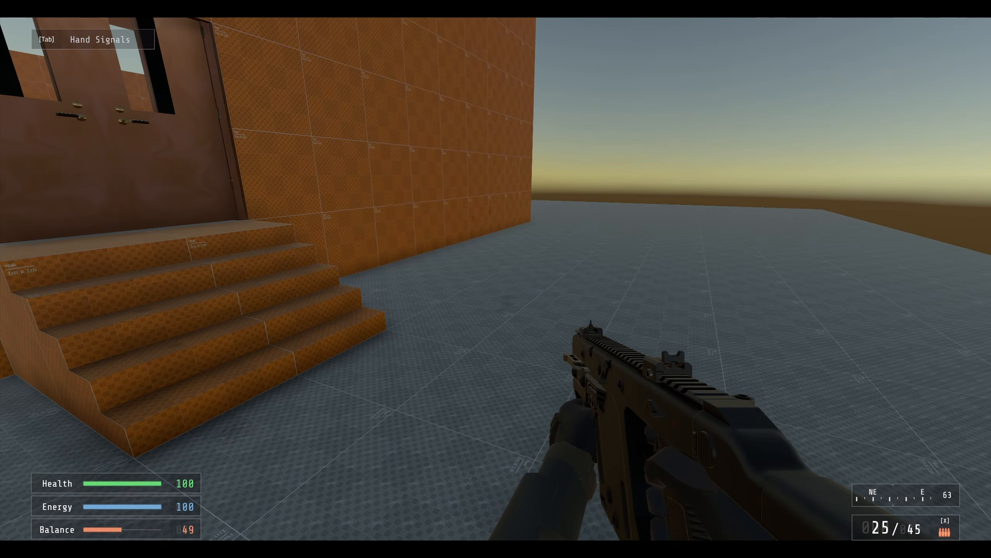
key("a")
key("a")
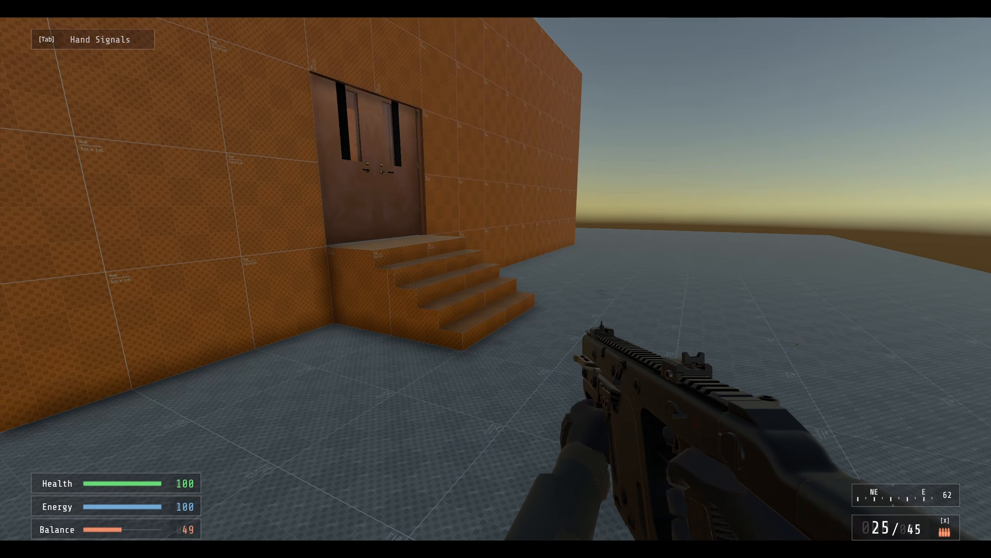
key("w")
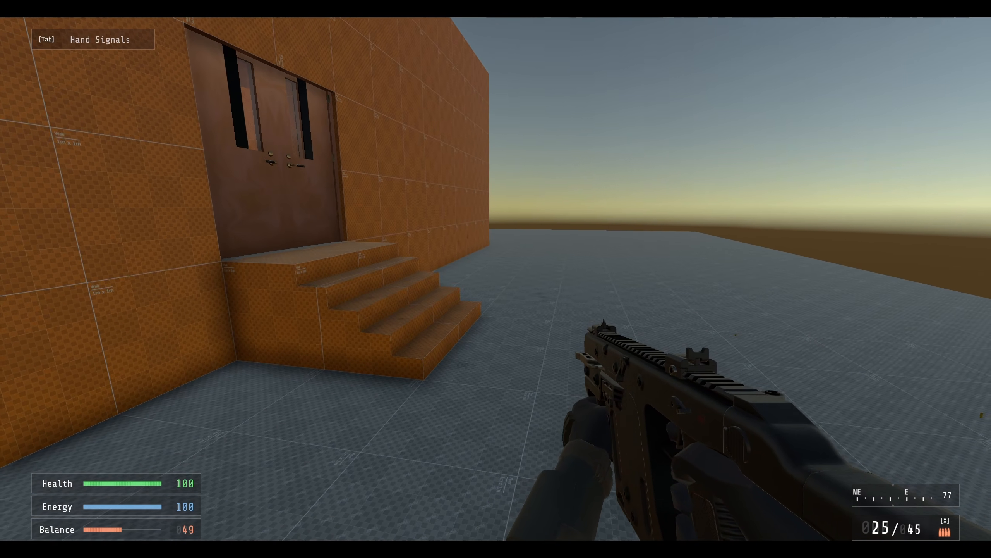
key("Escape")
left_click(768, 111)
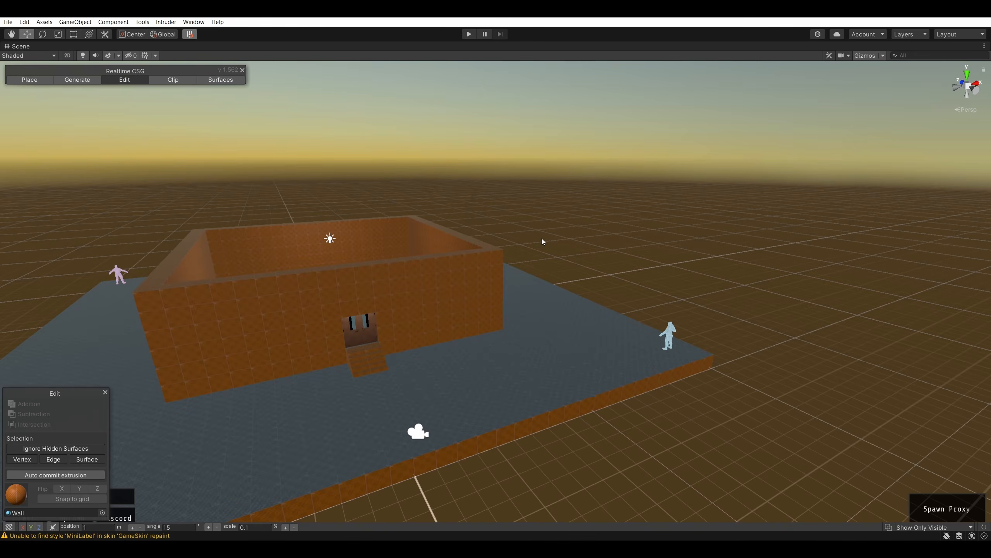
- Try generating linear stairs 2 m wide, 2 m deep and 1 m high on the ground beside the entrance stairs
right_click_drag(542, 241, 648, 285)
key("w")
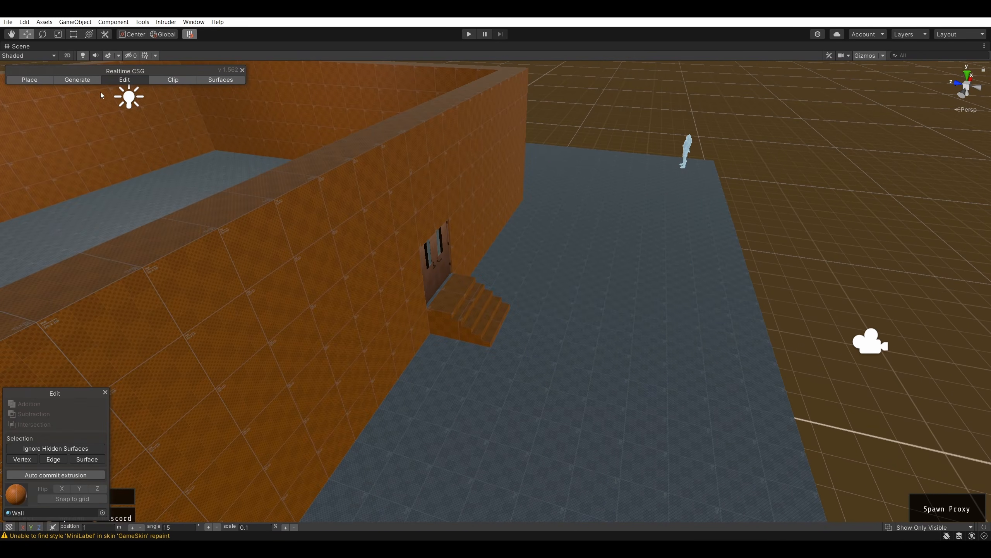
left_click(87, 79)
right_click_drag(418, 135, 385, 395)
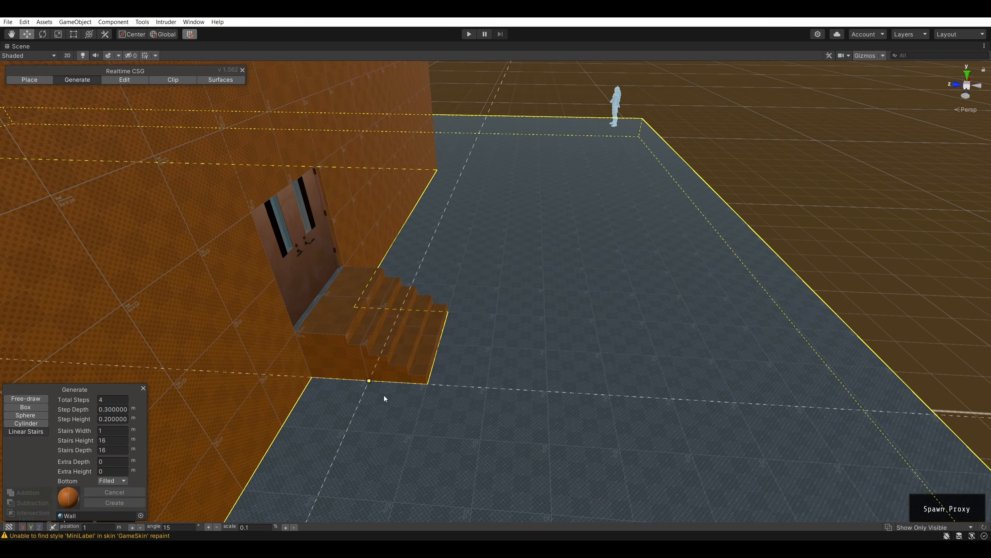
mouse_move(312, 377)
left_mouse_down()
mouse_move(406, 422)
mouse_move(382, 493)
left_mouse_up()
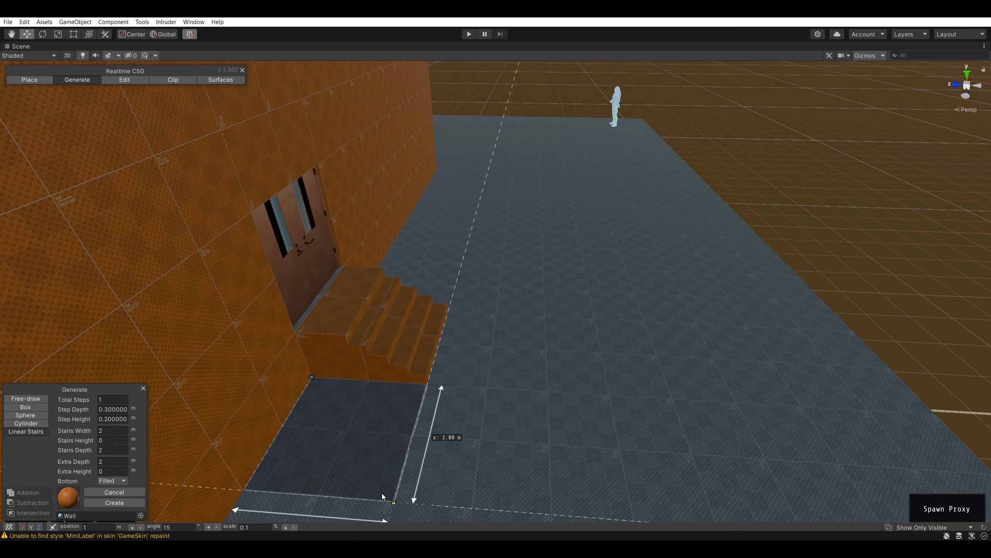
left_click(369, 469)
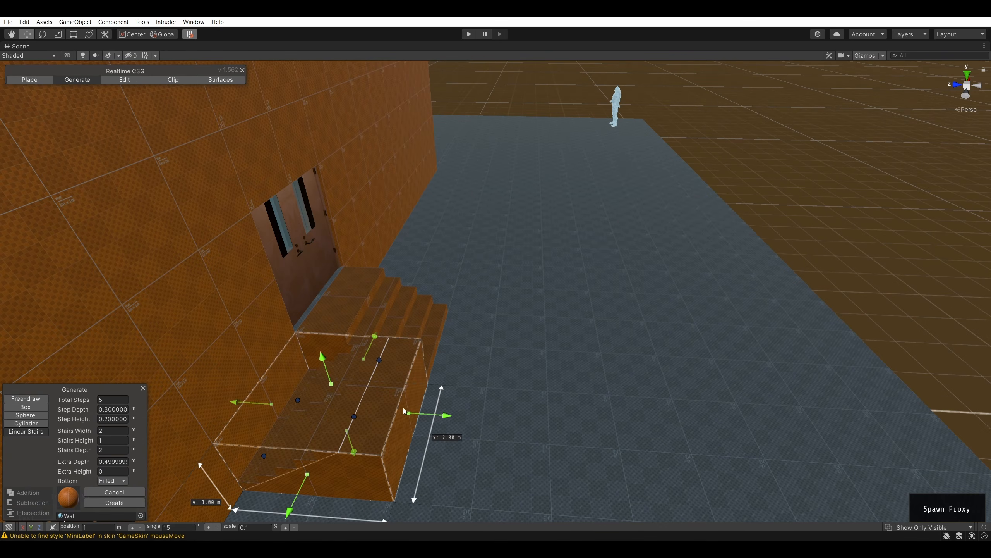
mouse_move(447, 417)
left_mouse_down()
mouse_move(587, 422)
mouse_move(448, 416)
left_mouse_up()
left_click(32, 78)
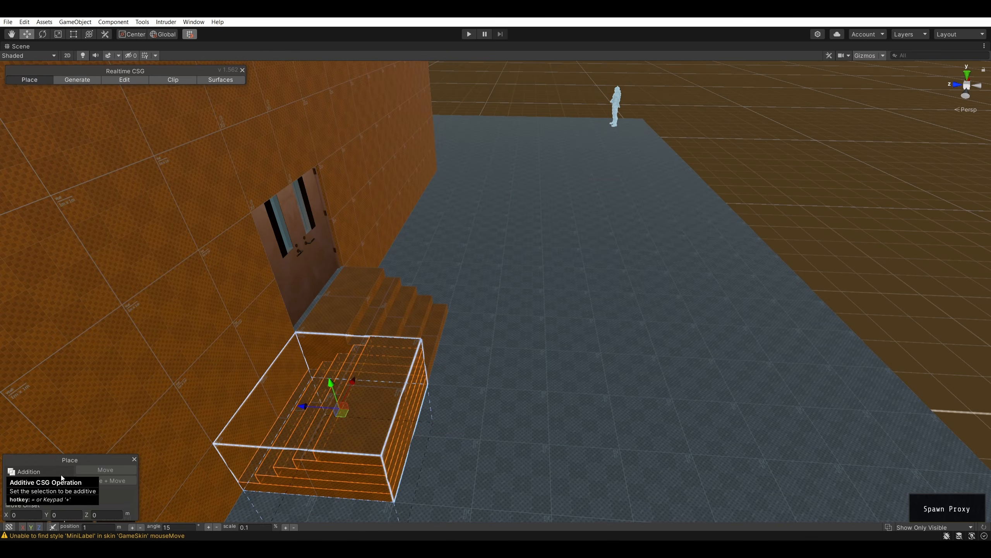
left_click(368, 442)
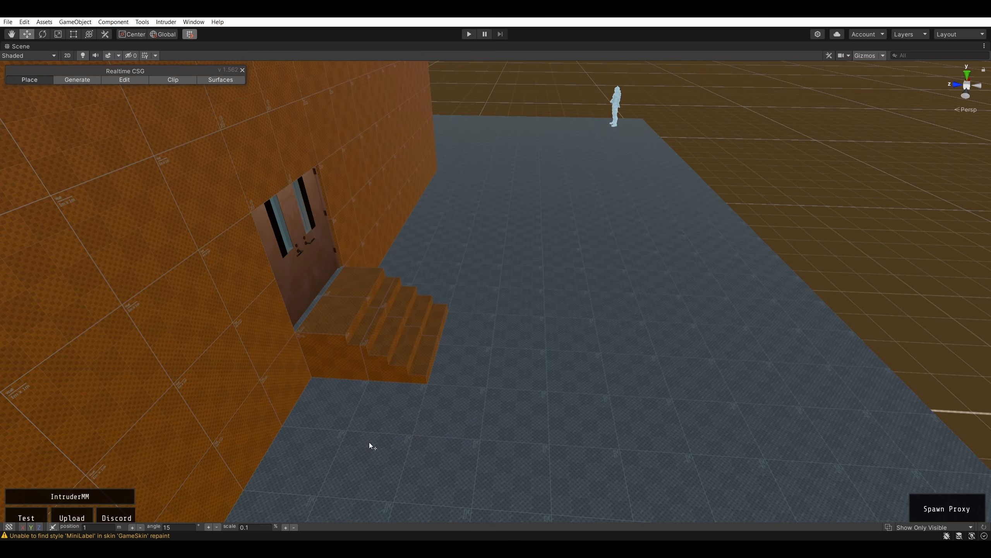
- Generate a box brush with a 2 m by 2 m base and 1 m height on the ground beside the entrance stairs
left_click(100, 83)
left_click(26, 406)
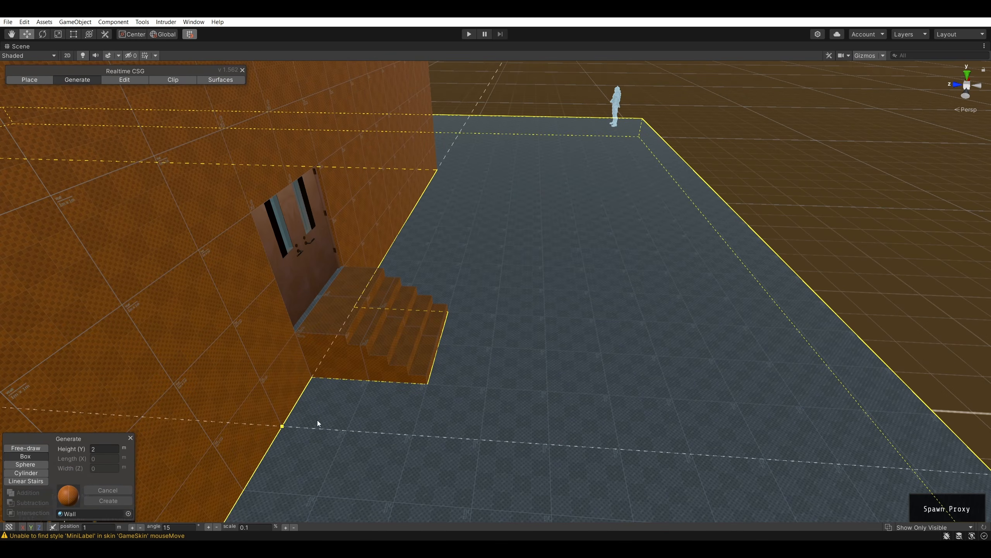
left_click_drag(318, 395, 381, 470)
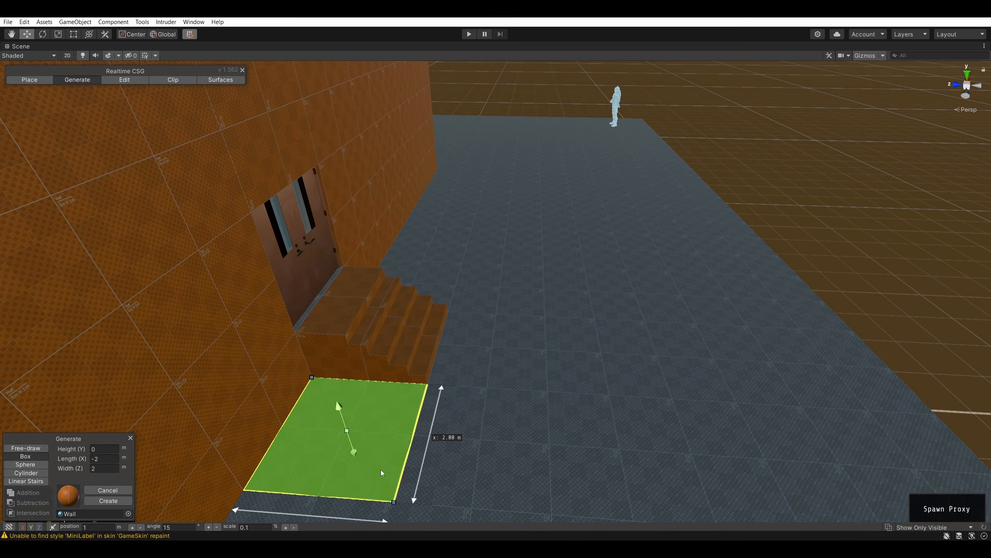
left_click(338, 315)
key("Return")
left_click_drag(861, 229, 363, 419)
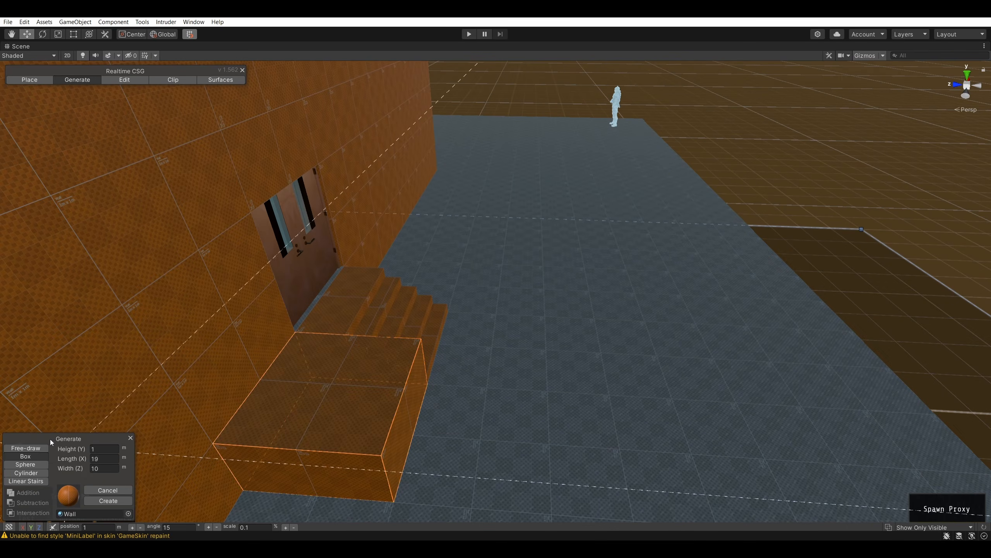
left_click_drag(51, 442, 24, 81)
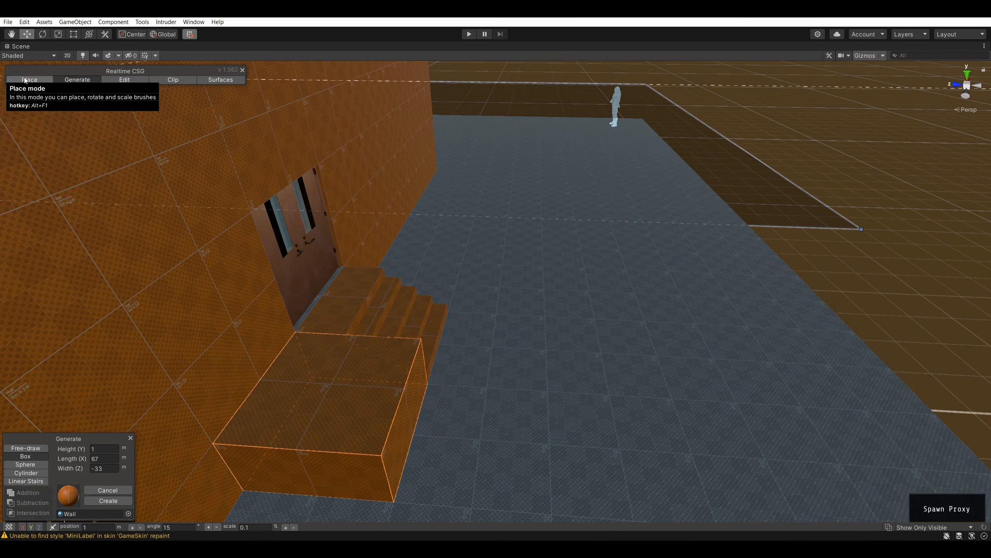
- Move the box brush away from the wall and along it so it sits directly in front of the entrance stairs
left_click(25, 81)
left_click_drag(308, 409, 471, 406)
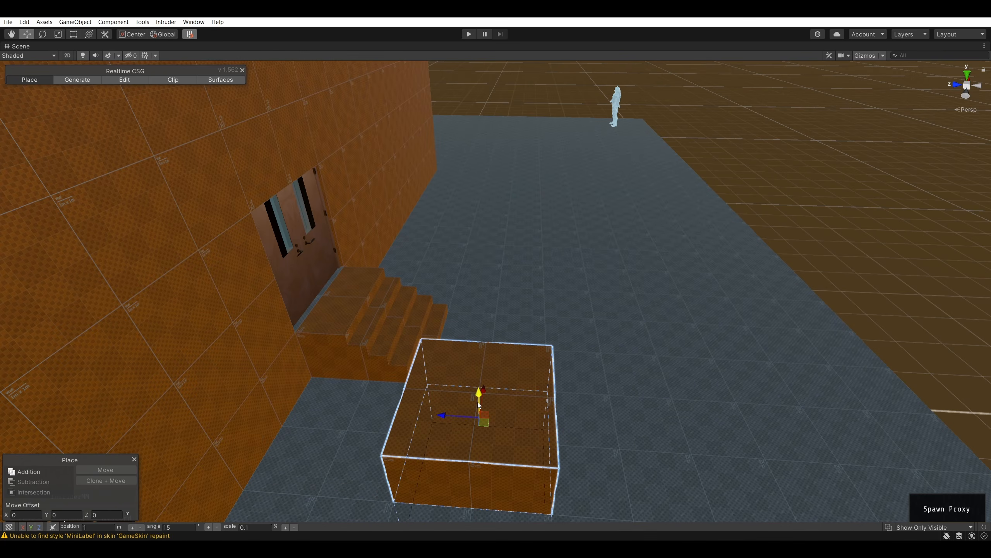
left_click_drag(487, 392, 514, 302)
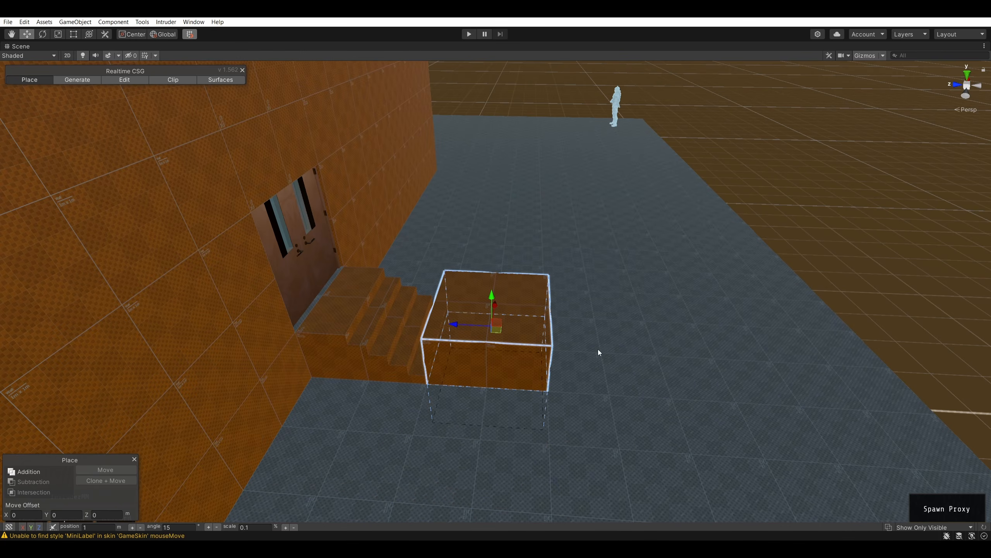
- Lower the outer top edge of the box brush to the ground, shaping the brush into a ramp in front of the stairs
right_click_drag(605, 327, 620, 271)
key("s")
key("d")
key("w")
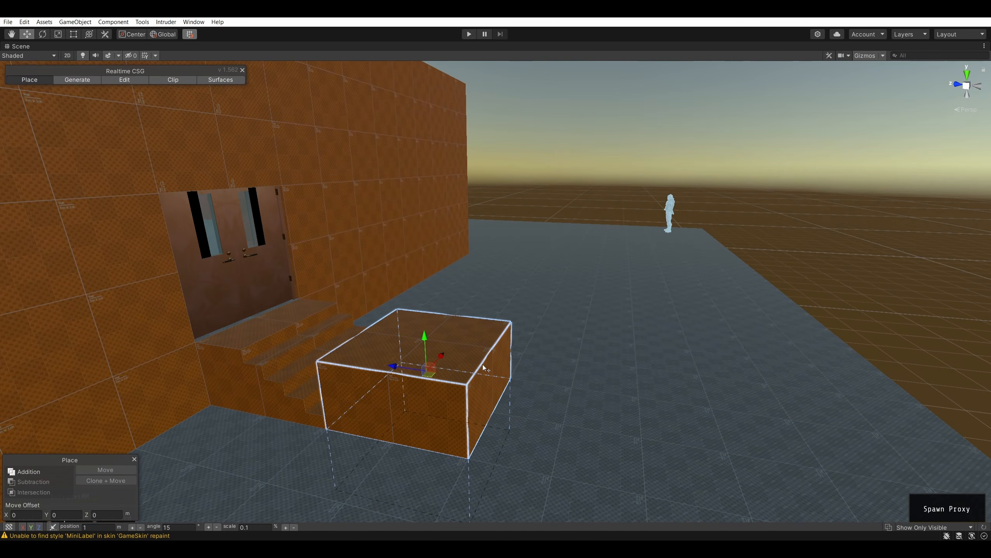
left_click(125, 80)
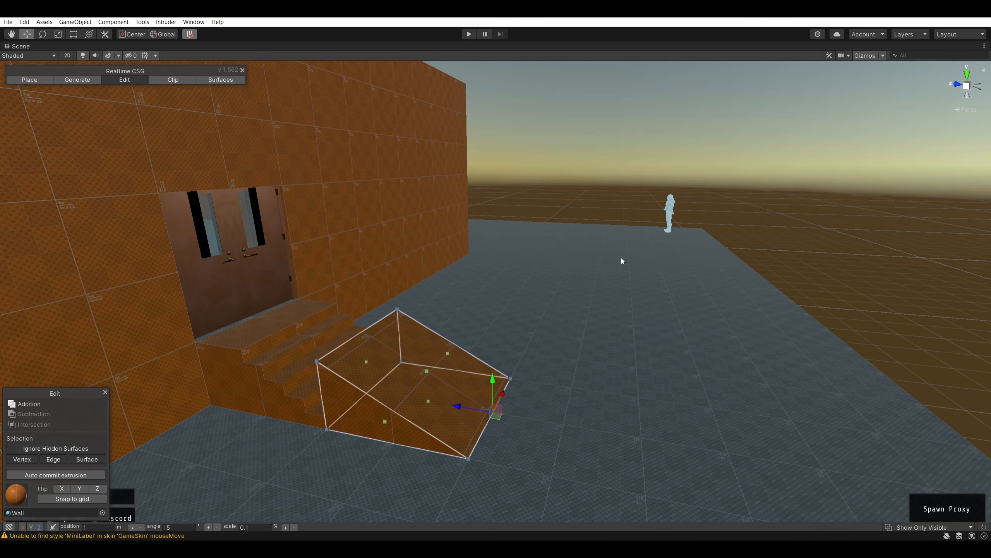
right_click_drag(621, 258, 473, 346)
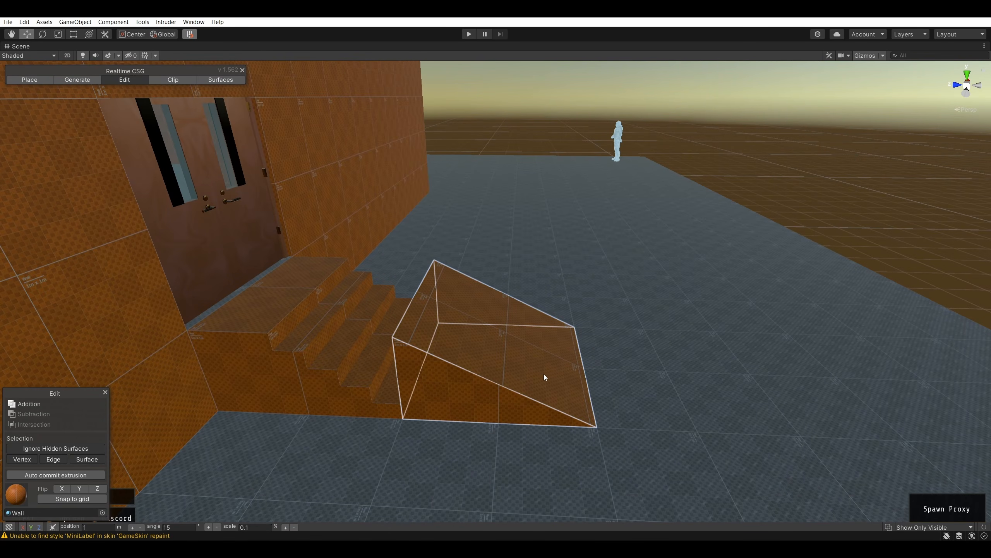
left_click(789, 146)
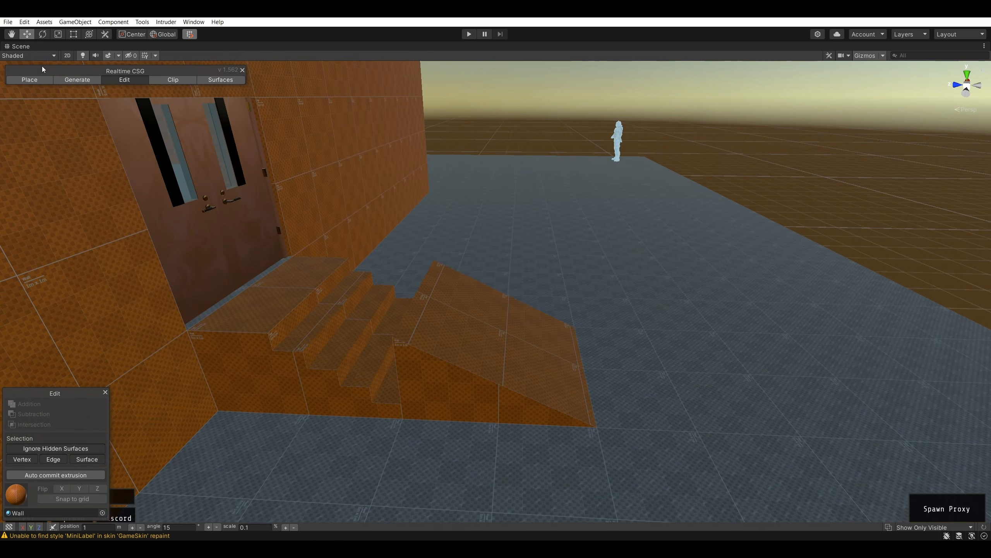
left_click(458, 395)
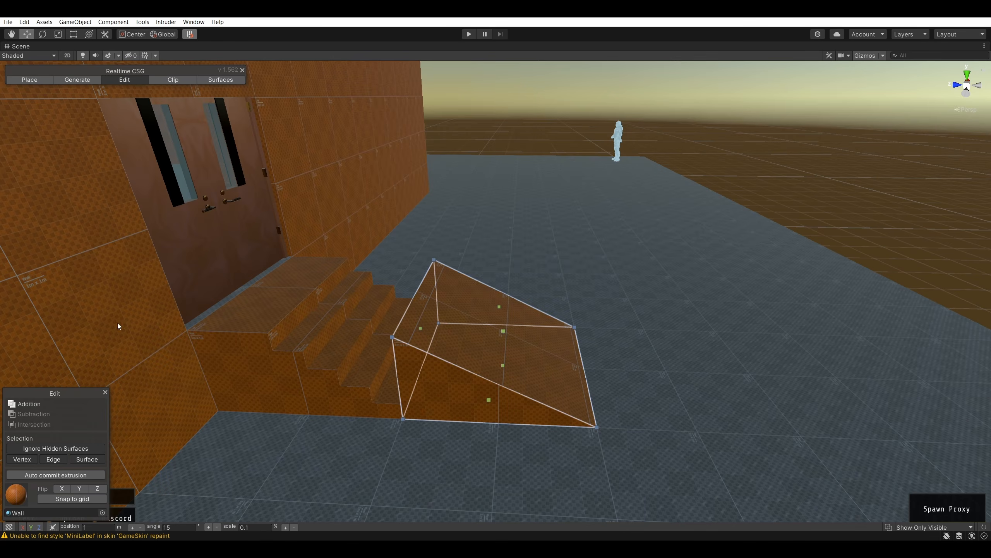
- Turn off visibility for the ramp brush's surfaces and move the ramp along Z onto the entrance stairs, up against the door wall
left_click(210, 80)
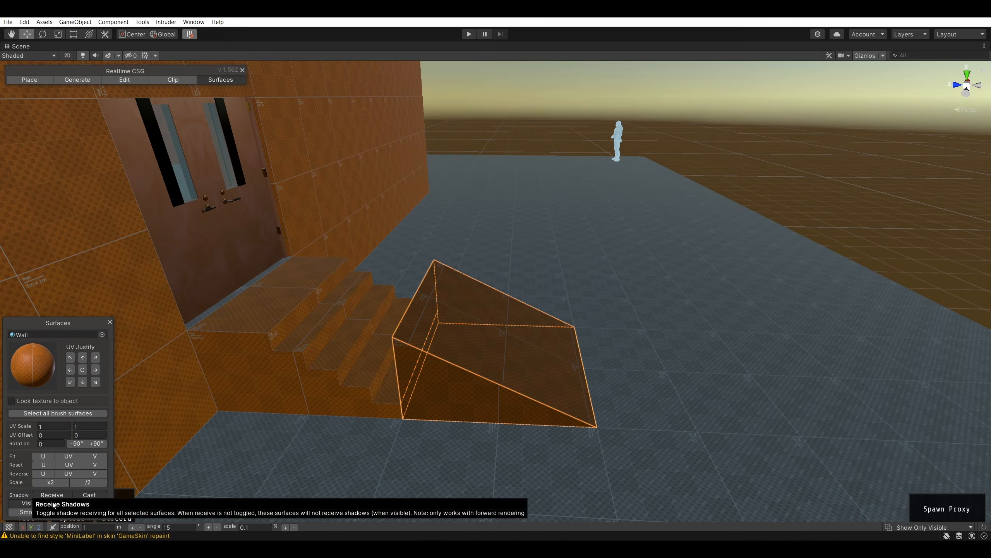
left_click(33, 505)
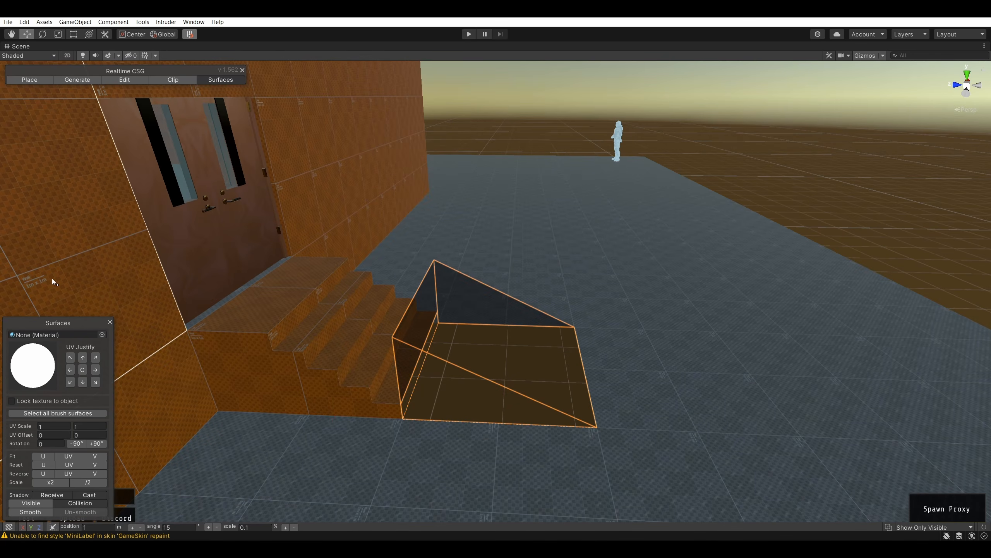
left_click(38, 79)
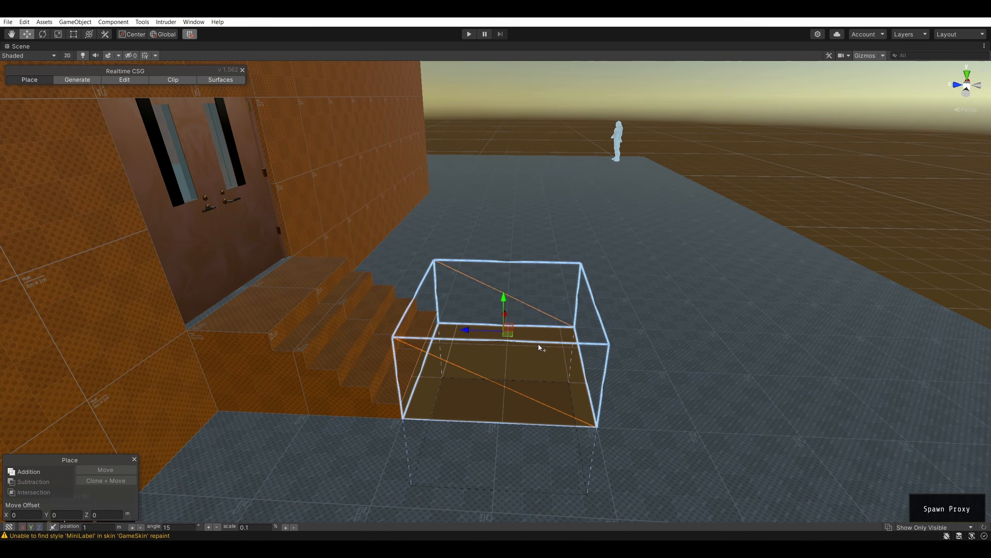
left_click_drag(475, 332, 306, 314)
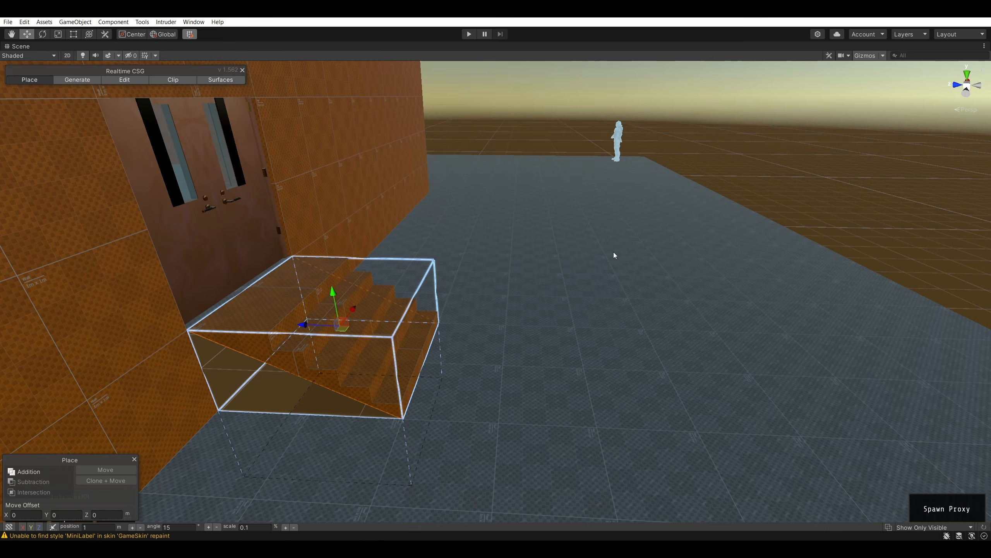
- Move the invisible ramp brush 1 m away from the door along the Z axis and check its overlap with the lower steps
mouse_move(634, 249)
right_mouse_down()
mouse_move(686, 217)
mouse_move(622, 245)
mouse_move(642, 255)
mouse_move(519, 273)
right_mouse_up()
left_click_drag(484, 253, 537, 256)
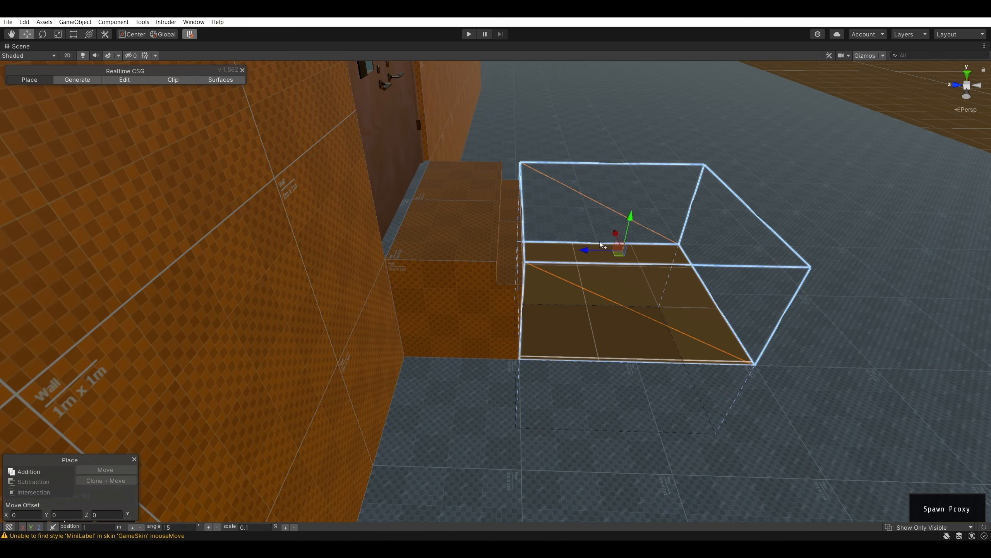
right_click_drag(792, 225, 761, 211)
key("w")
key("d")
scroll(781, 219, "down", 1)
key("a")
scroll(768, 209, "down", 1)
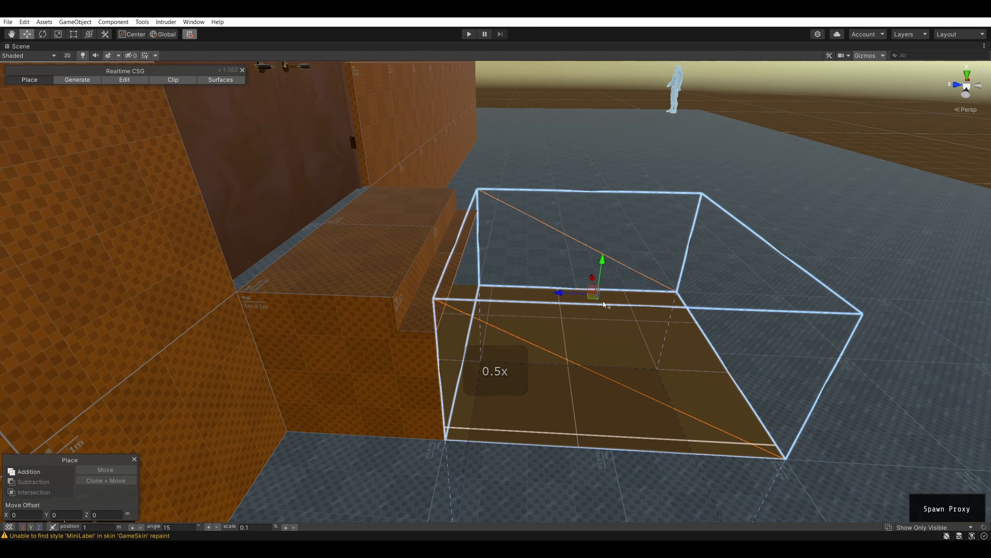
key("d")
right_click_drag(621, 319, 609, 267)
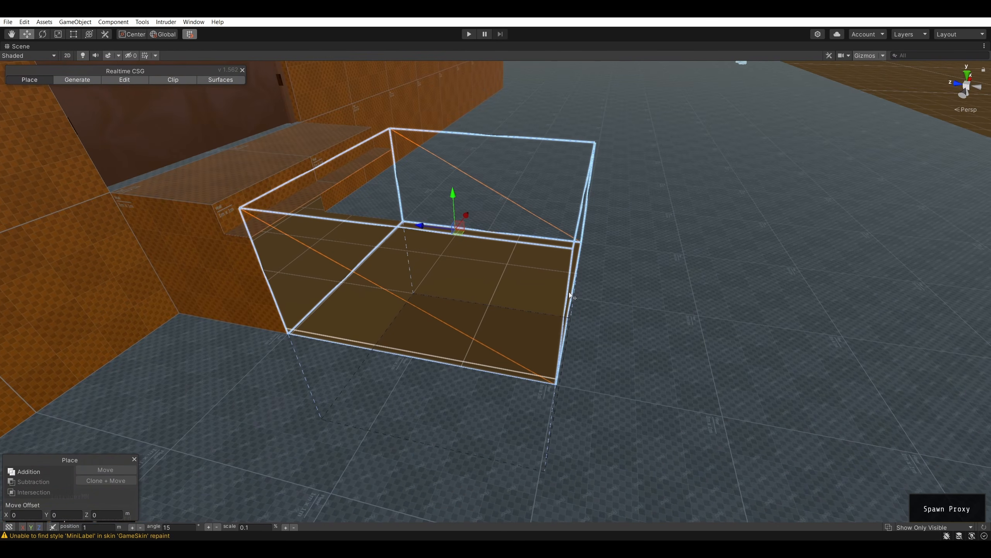
- Shorten the ramp brush by pulling its outer ground edge 1 m toward the stairs, and select its top edge
left_click(124, 79)
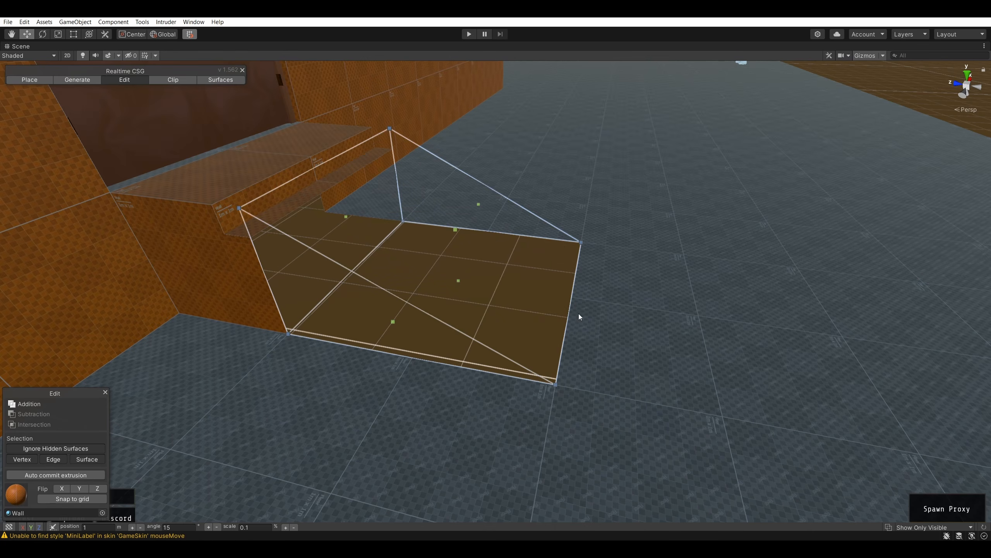
left_click_drag(568, 313, 439, 312)
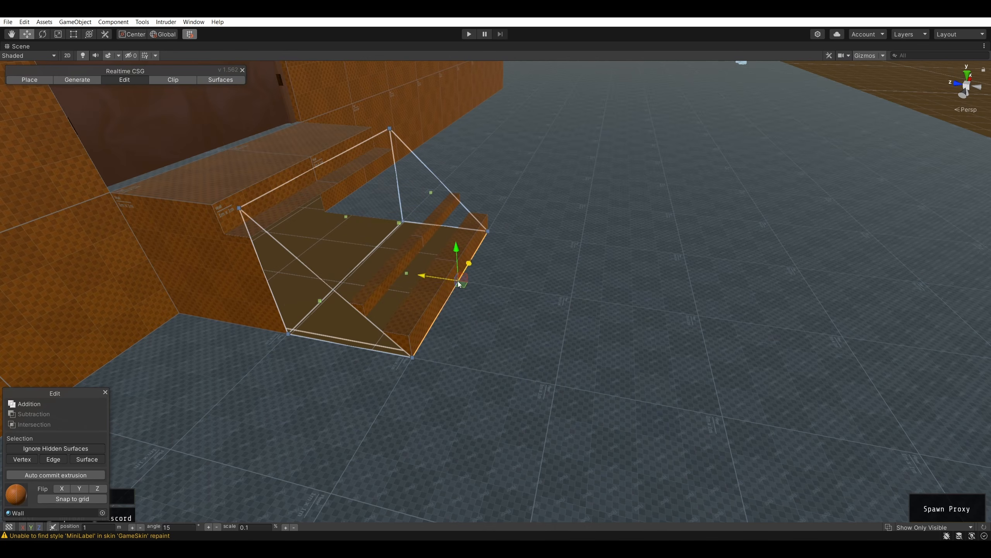
mouse_move(318, 169)
left_mouse_down()
mouse_move(309, 176)
mouse_move(265, 166)
mouse_move(309, 174)
left_mouse_up()
key("a")
right_click_drag(390, 176, 469, 87)
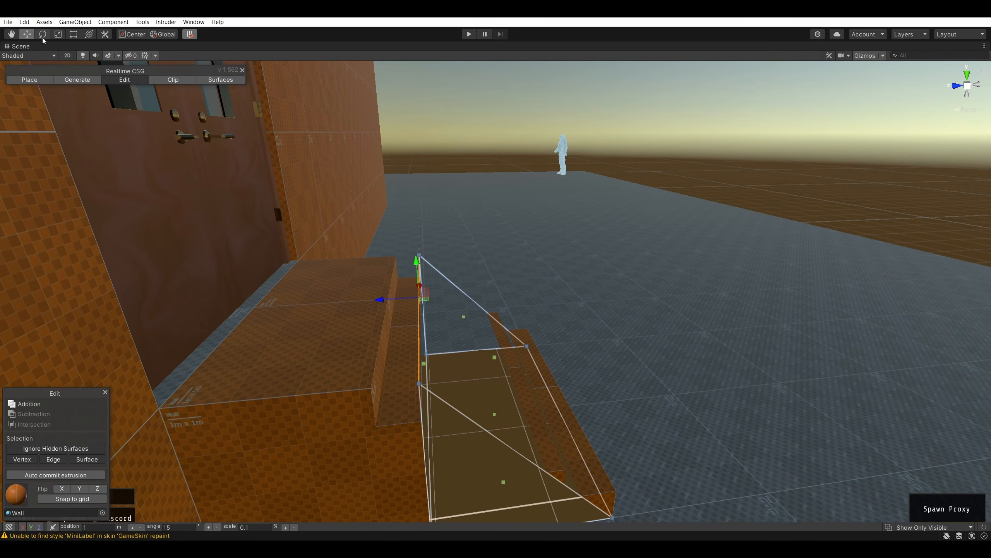
- Restore the full editor layout from the maximized scene view, and try shifting the ramp's top edge and the whole brush along Z
key("shift+space")
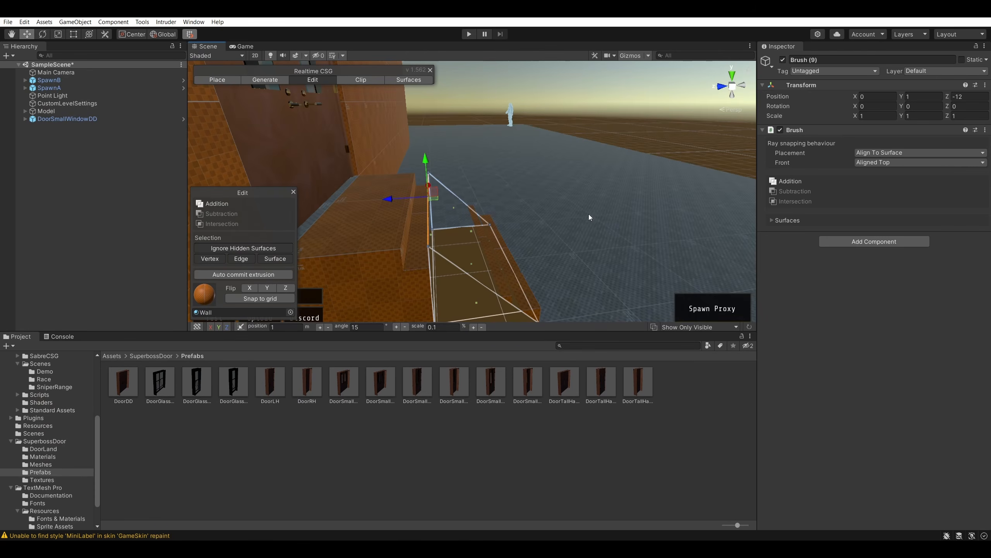
mouse_move(475, 169)
left_mouse_down("alt")
mouse_move(377, 201)
mouse_move(444, 204)
mouse_move(371, 207)
mouse_move(445, 205)
left_mouse_up("alt")
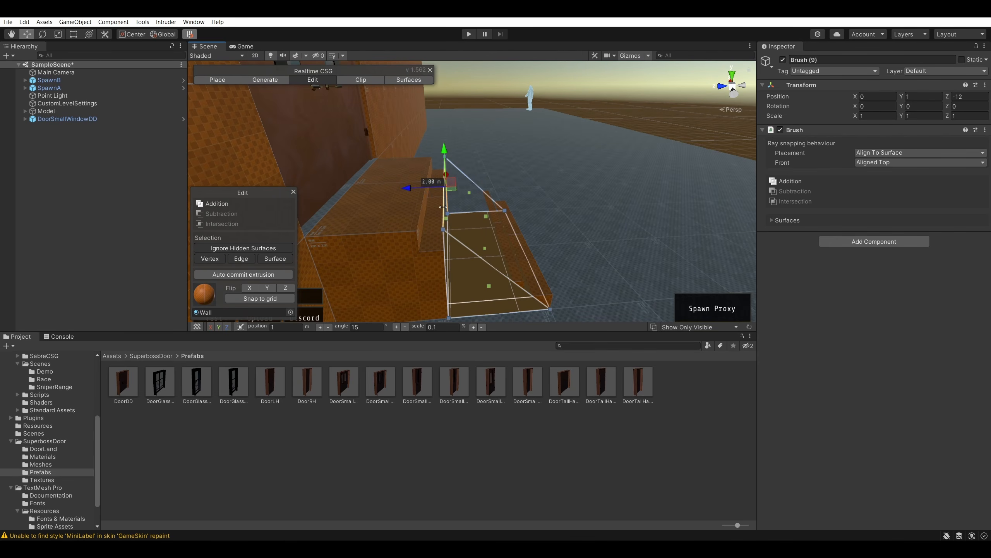
mouse_move(523, 195)
left_mouse_down("alt")
mouse_move(516, 206)
mouse_move(443, 185)
mouse_move(516, 204)
mouse_move(456, 188)
mouse_move(498, 197)
left_mouse_up("alt")
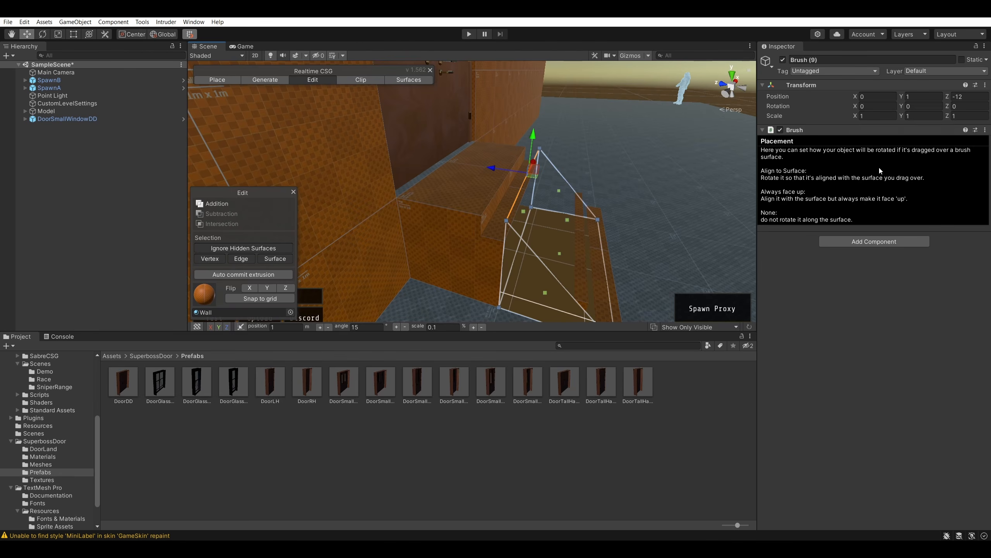
mouse_move(493, 171)
left_mouse_down()
mouse_move(433, 169)
mouse_move(522, 189)
left_mouse_up()
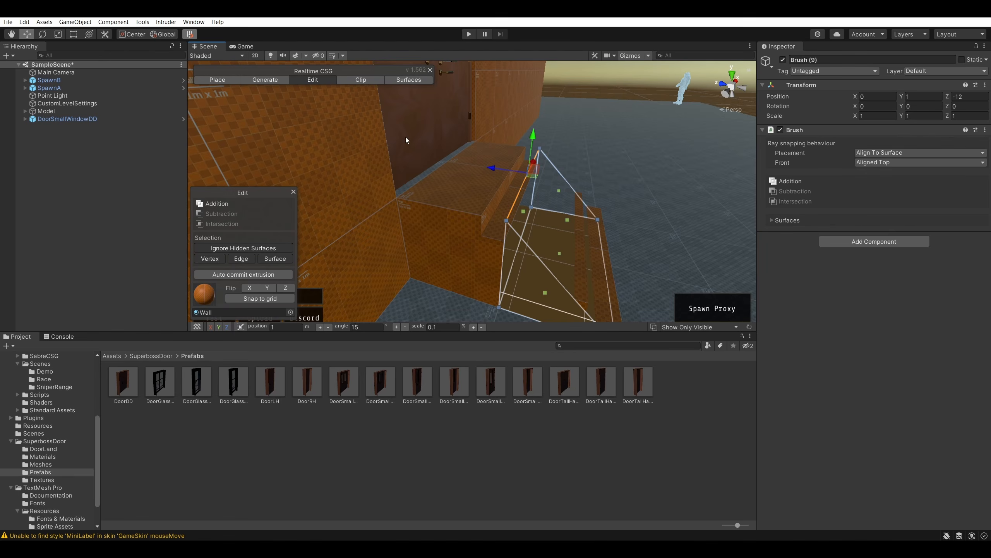
left_click(217, 80)
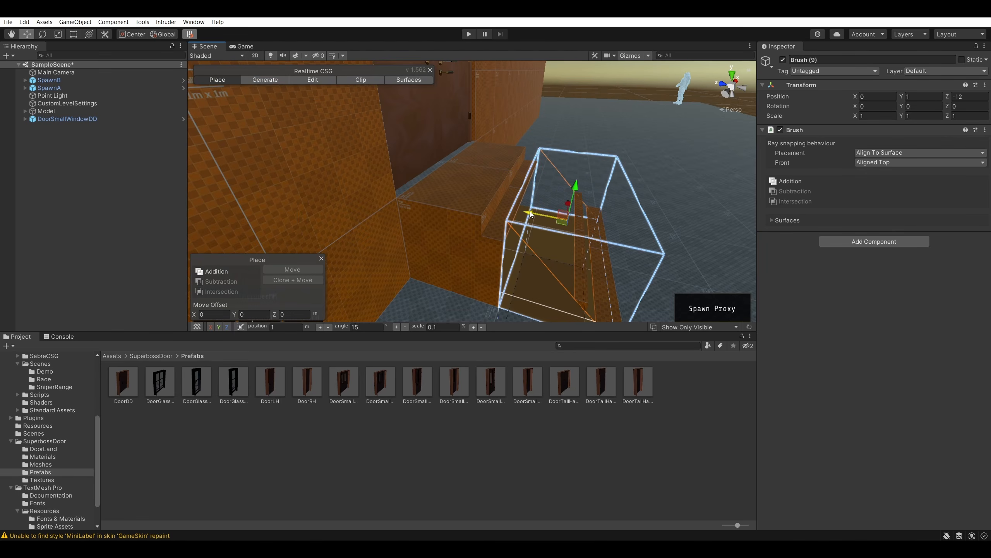
mouse_move(531, 215)
left_mouse_down()
mouse_move(454, 196)
mouse_move(540, 218)
left_mouse_up()
key("d")
mouse_move(616, 172)
right_mouse_down()
mouse_move(623, 187)
mouse_move(657, 151)
mouse_move(643, 181)
right_mouse_up()
key("a")
mouse_move(569, 199)
right_mouse_down()
mouse_move(504, 213)
mouse_move(538, 242)
mouse_move(552, 220)
mouse_move(513, 248)
right_mouse_up()
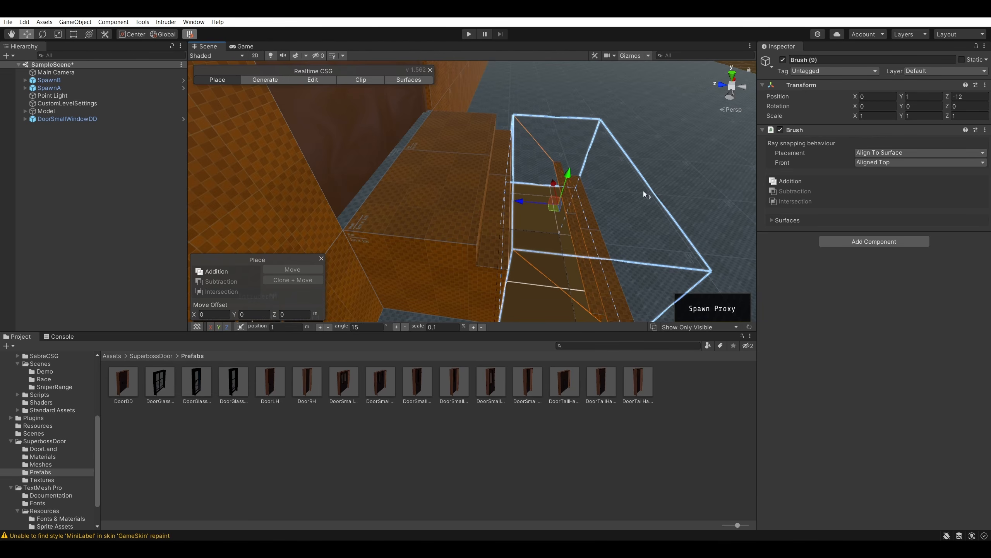
- Stretch the ramp brush by moving its top edge against the door wall and its outer ground edge away from the stairs
mouse_move(643, 191)
right_mouse_down()
mouse_move(658, 181)
mouse_move(591, 186)
mouse_move(606, 169)
mouse_move(628, 175)
mouse_move(523, 186)
mouse_move(272, 88)
right_mouse_up()
left_click(329, 79)
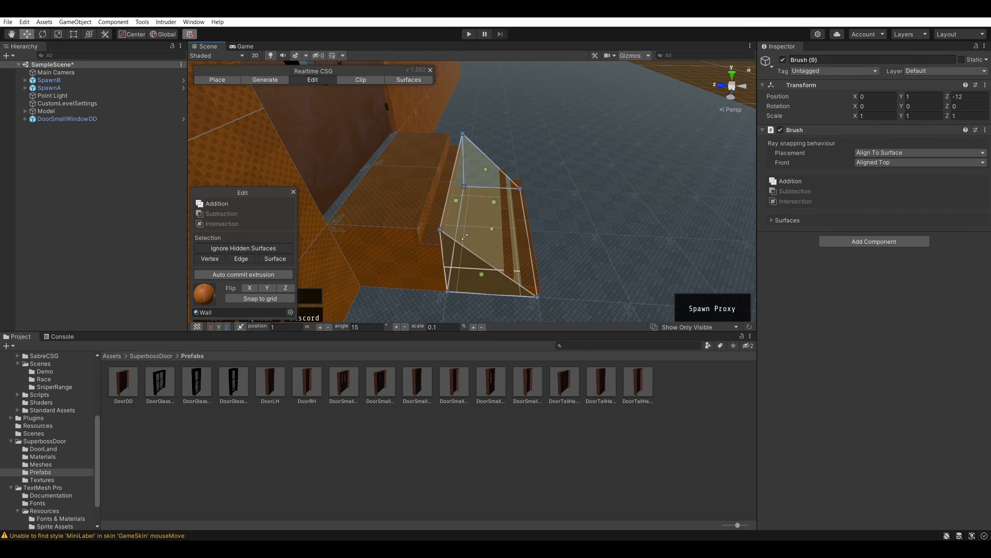
left_click_drag(446, 212, 335, 193)
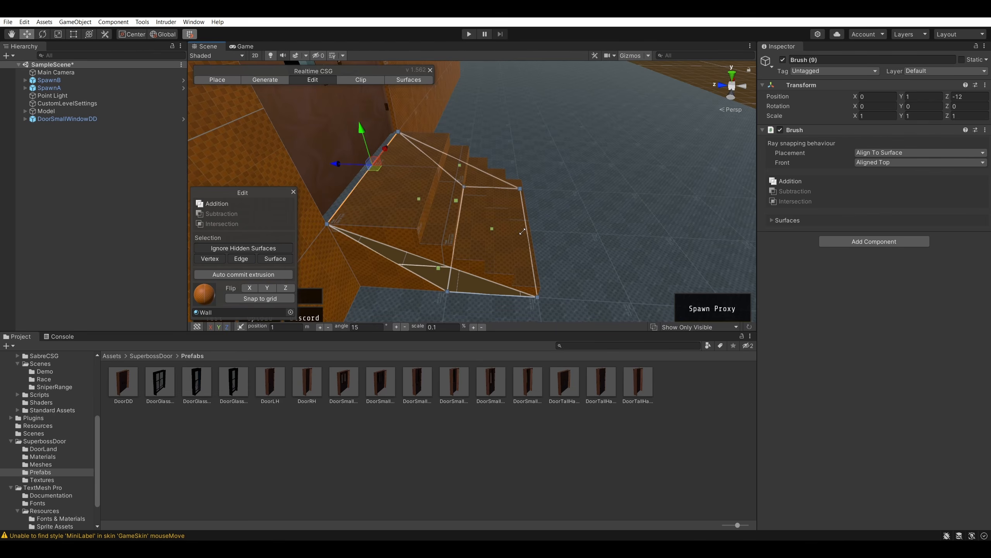
left_click_drag(528, 232, 598, 240)
right_click_drag(595, 210, 602, 143)
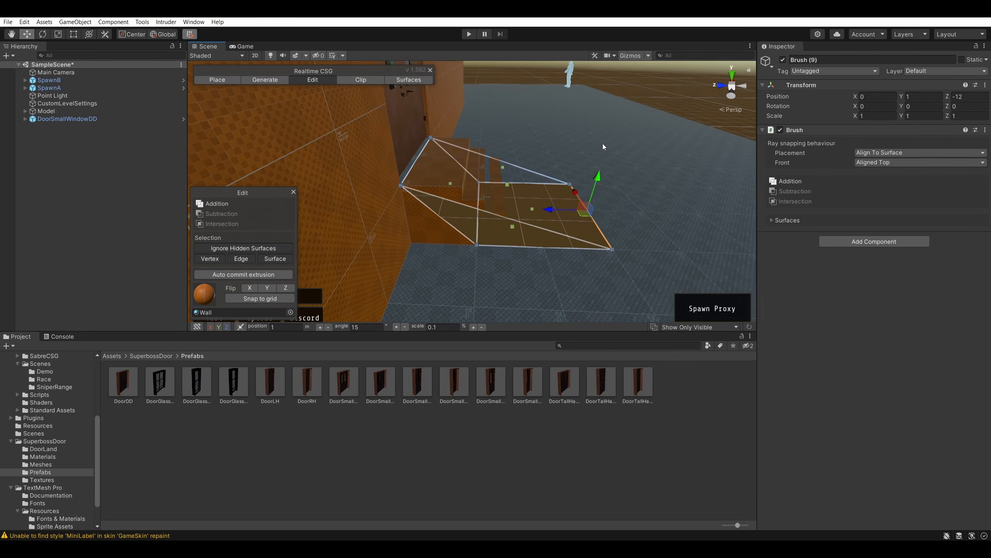
- Pull the ramp's top edge back above its inner ground edge, and readjust the outer ground edge to make the ramp 2 m long
left_click_drag(406, 161, 470, 163)
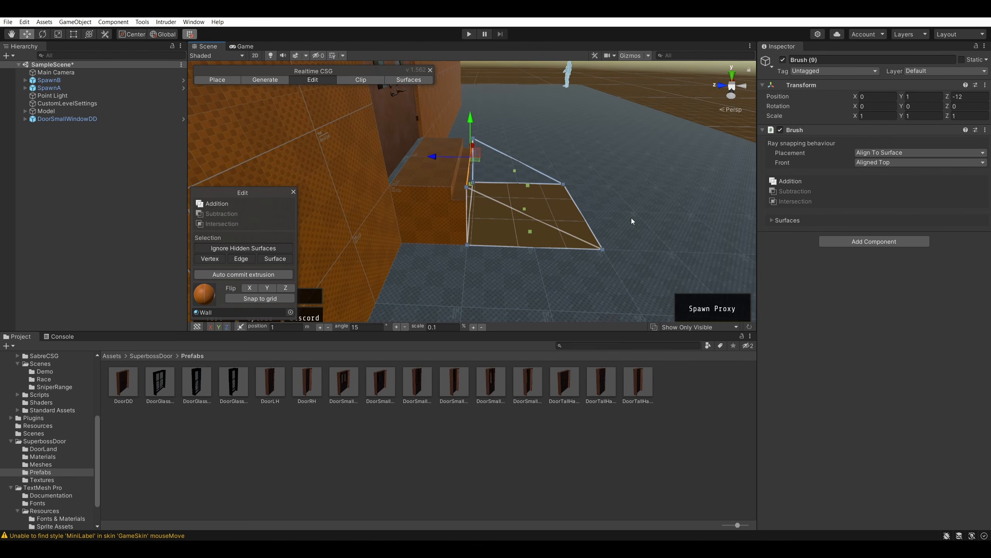
mouse_move(587, 224)
left_mouse_down()
mouse_move(528, 226)
mouse_move(561, 226)
mouse_move(548, 224)
left_mouse_up()
key("w")
mouse_move(548, 225)
right_mouse_down()
mouse_move(567, 211)
mouse_move(550, 198)
mouse_move(561, 206)
mouse_move(528, 233)
right_mouse_up()
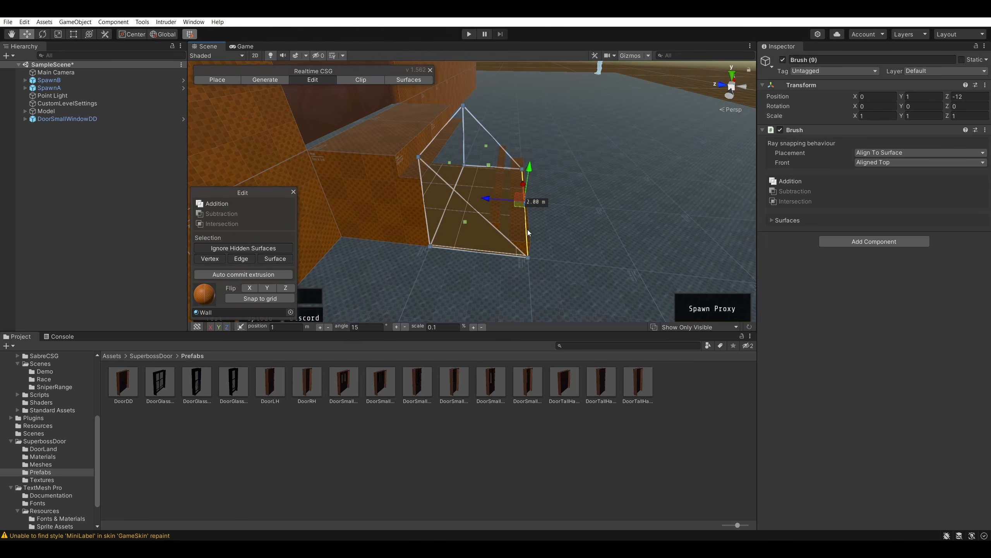
left_click_drag(526, 227, 588, 239)
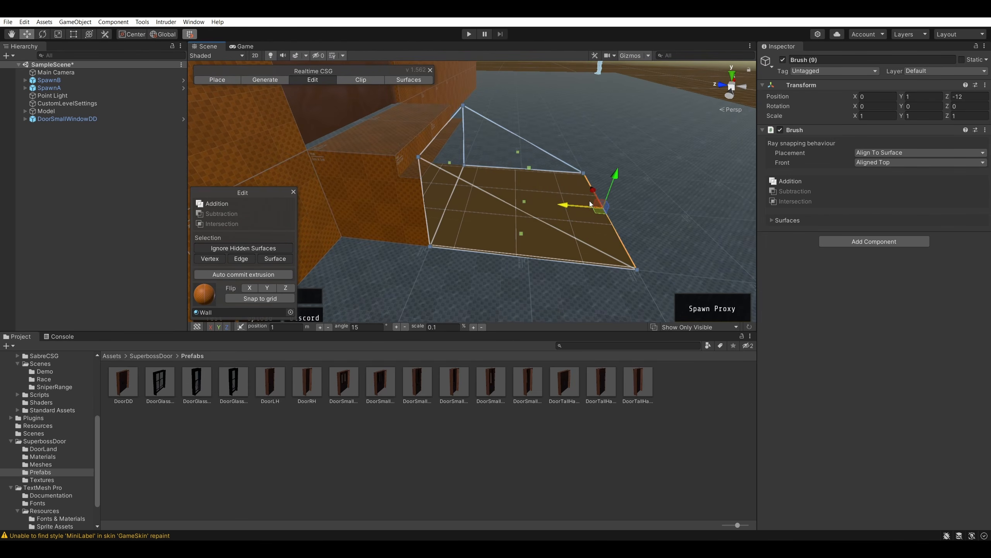
right_click_drag(588, 239, 658, 120)
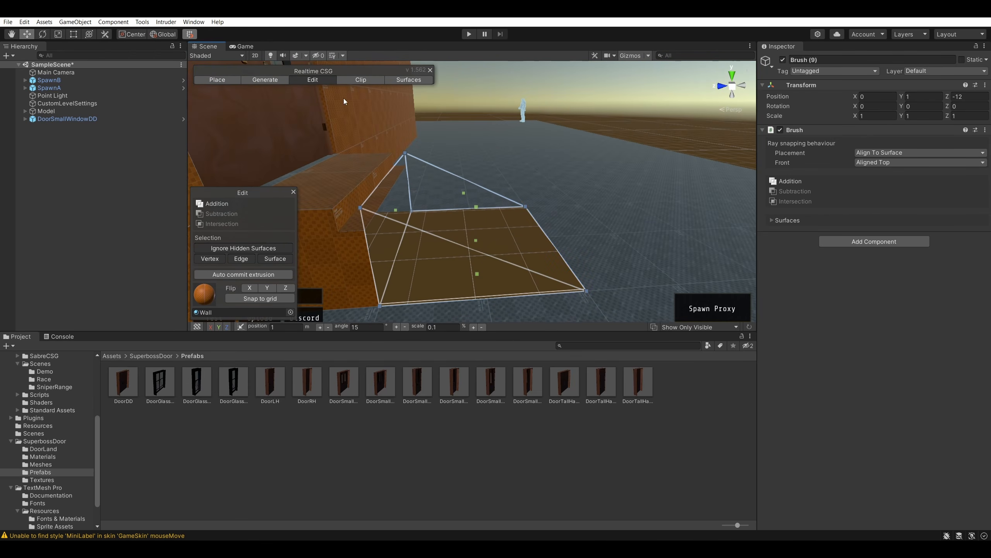
- Try Z positions of -11.5, -11.90 and -11.20 for the ramp brush in Place mode
left_click(217, 79)
mouse_move(439, 212)
left_mouse_down()
mouse_move(375, 211)
mouse_move(411, 214)
left_mouse_up()
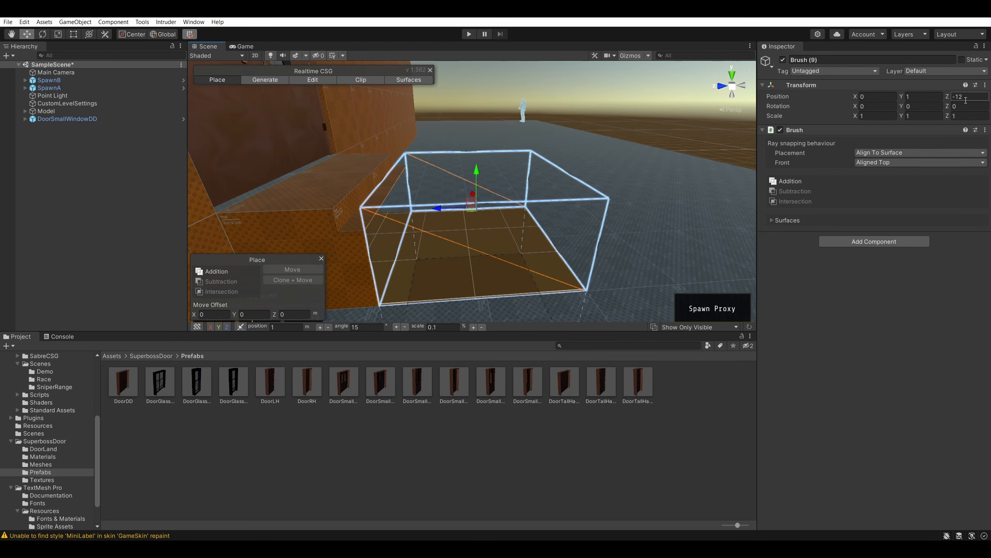
type("-11.5")
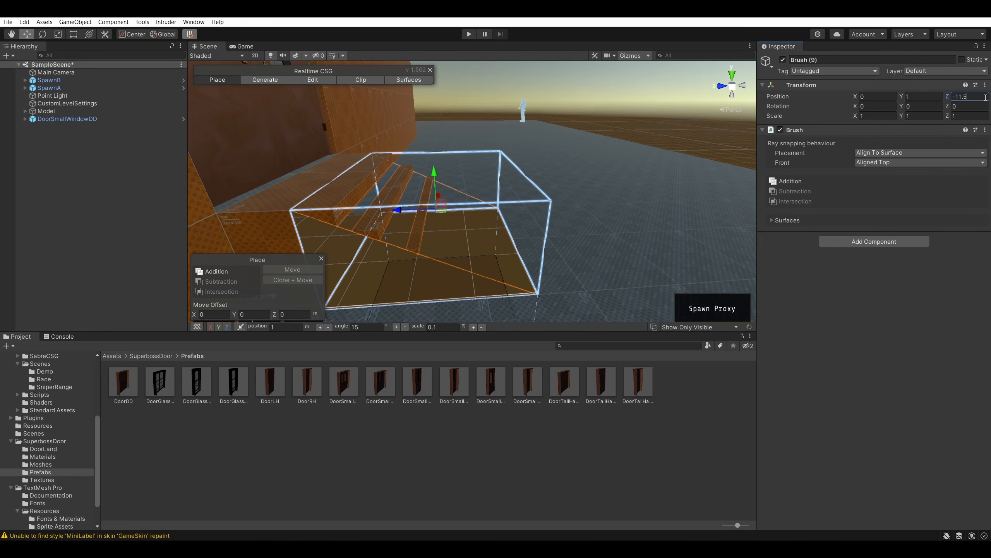
key("BackSpace")
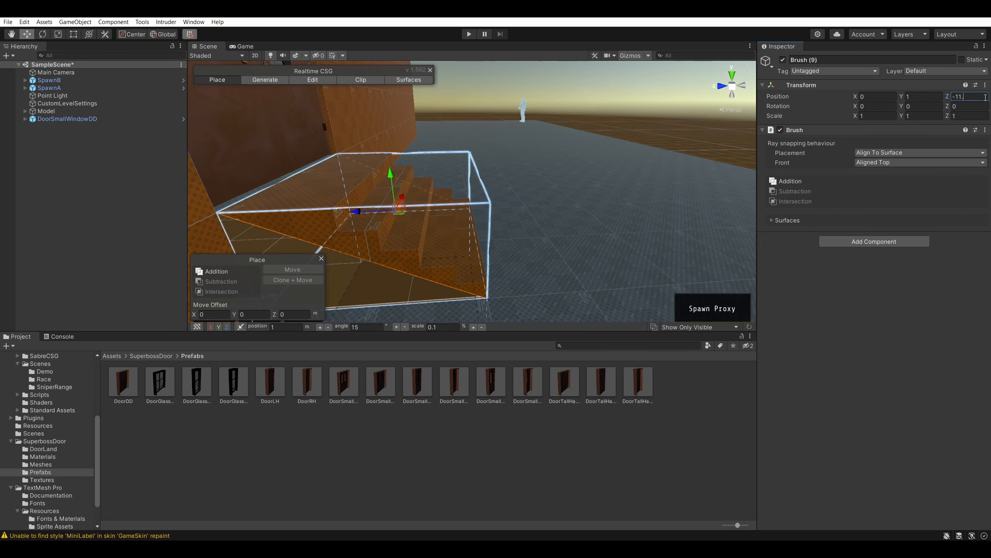
type("90")
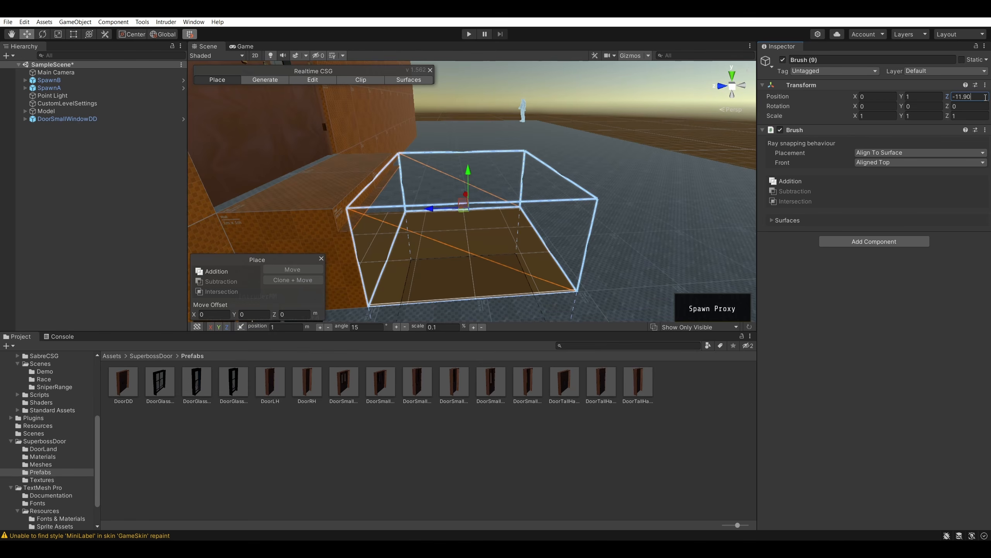
key("BackSpace")
key("BackSpace")
type("20")
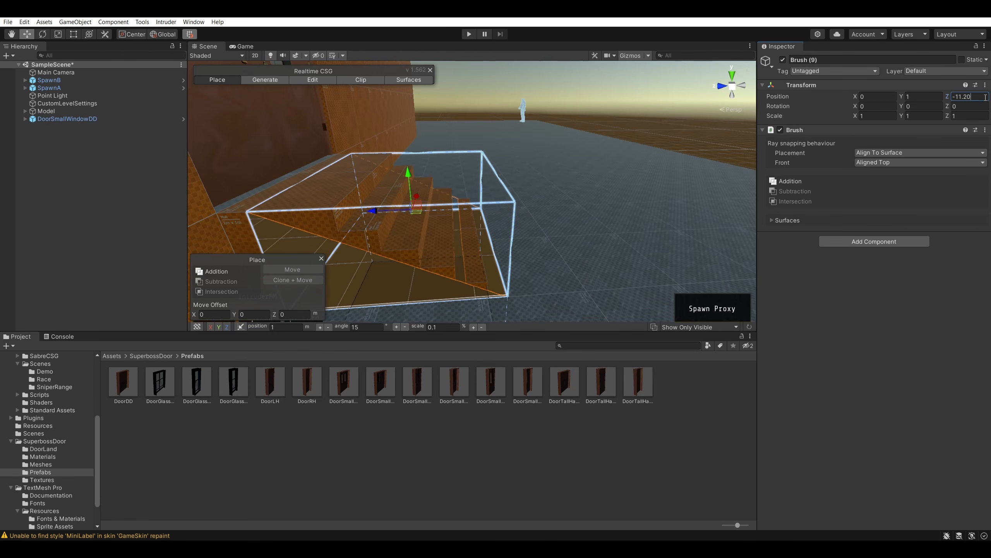
key("BackSpace")
key("BackSpace")
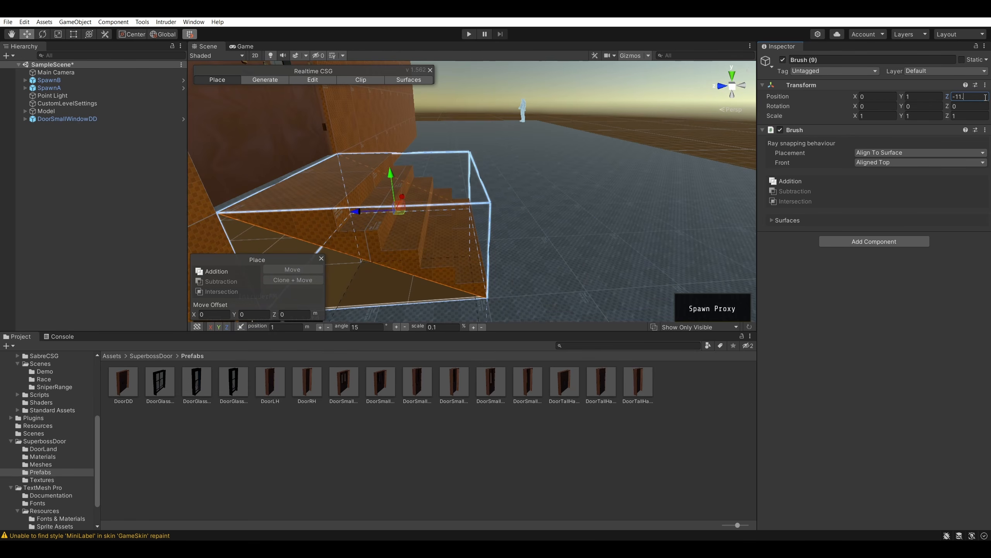
- Try the ramp brush at Z -11.6, settle on a Z position of -11.8, and deselect it
key("BackSpace")
key("BackSpace")
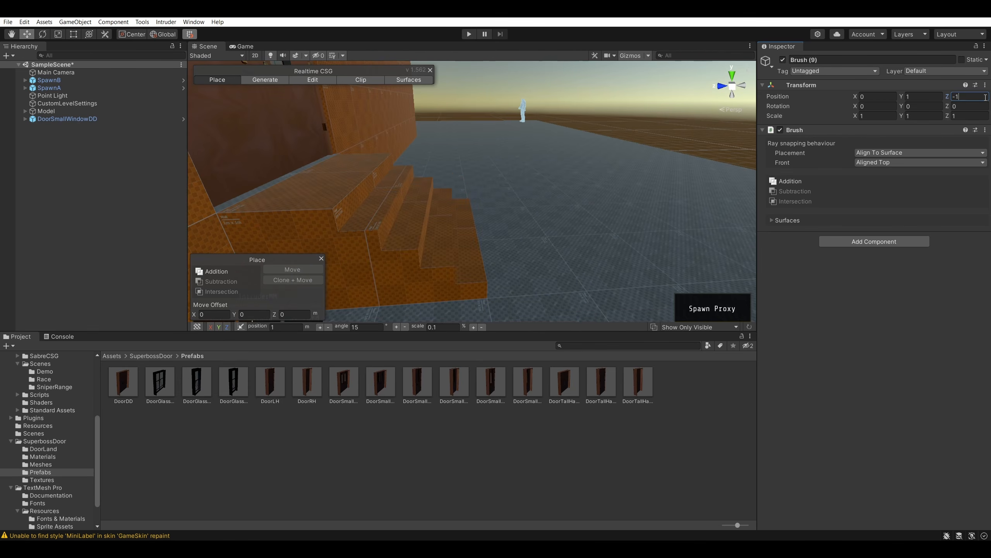
type("1.")
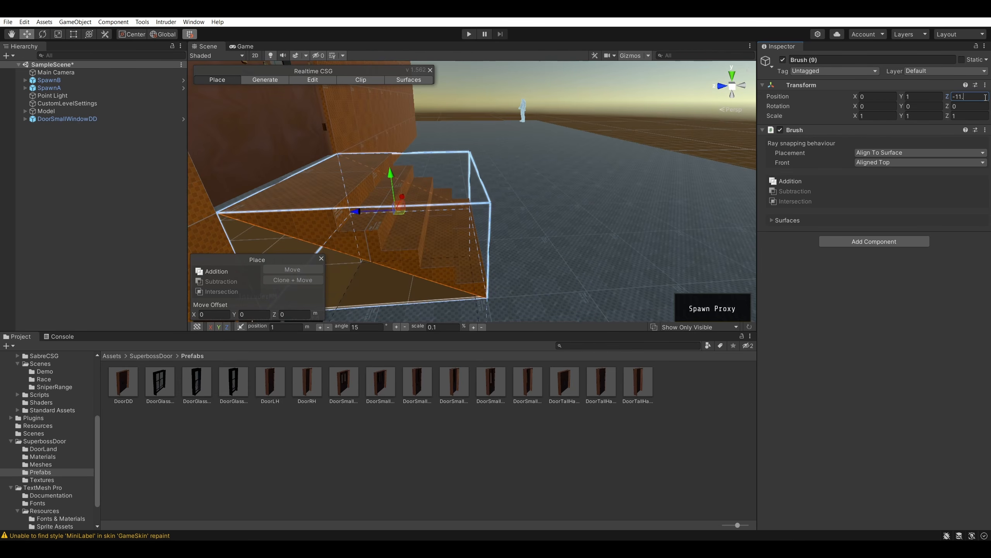
type("6")
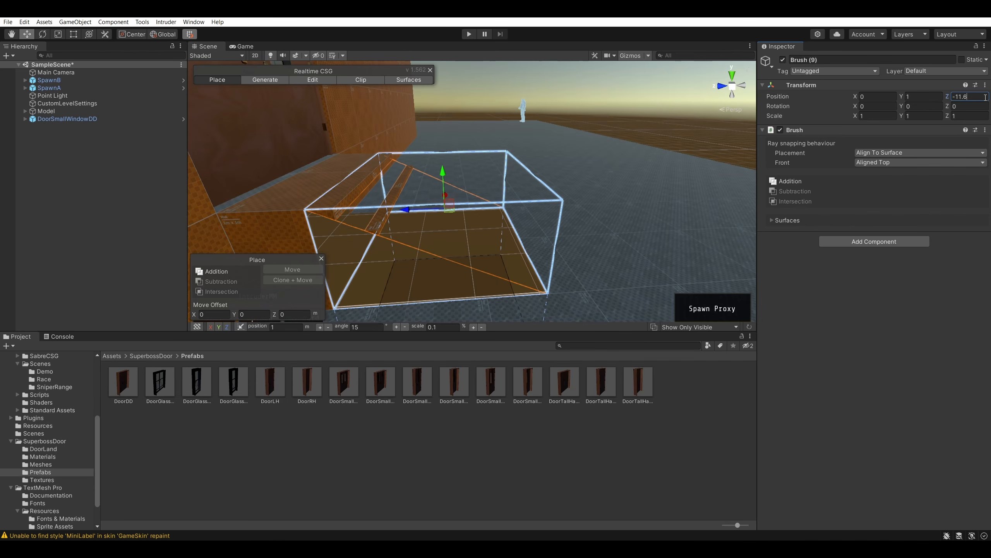
key("BackSpace")
type("7")
key("BackSpace")
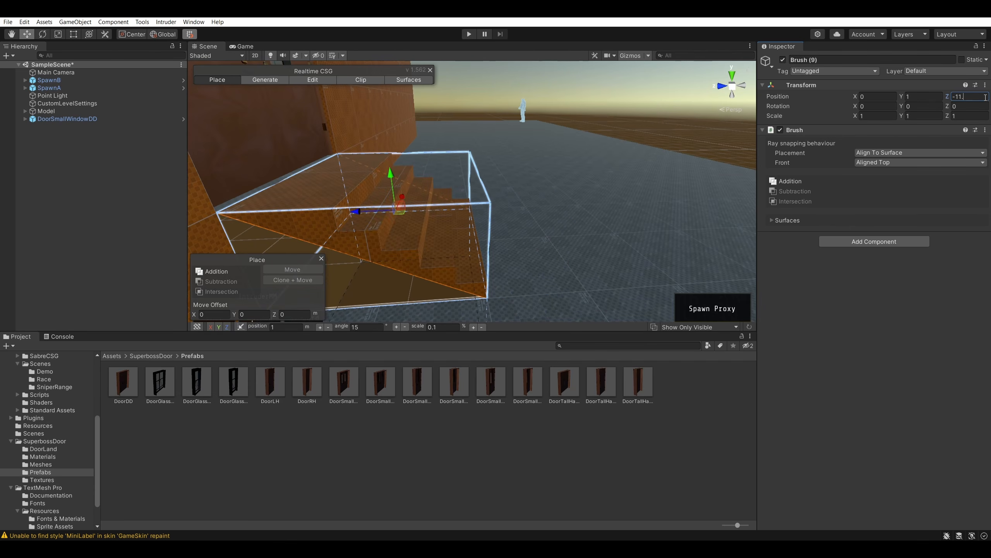
type("8")
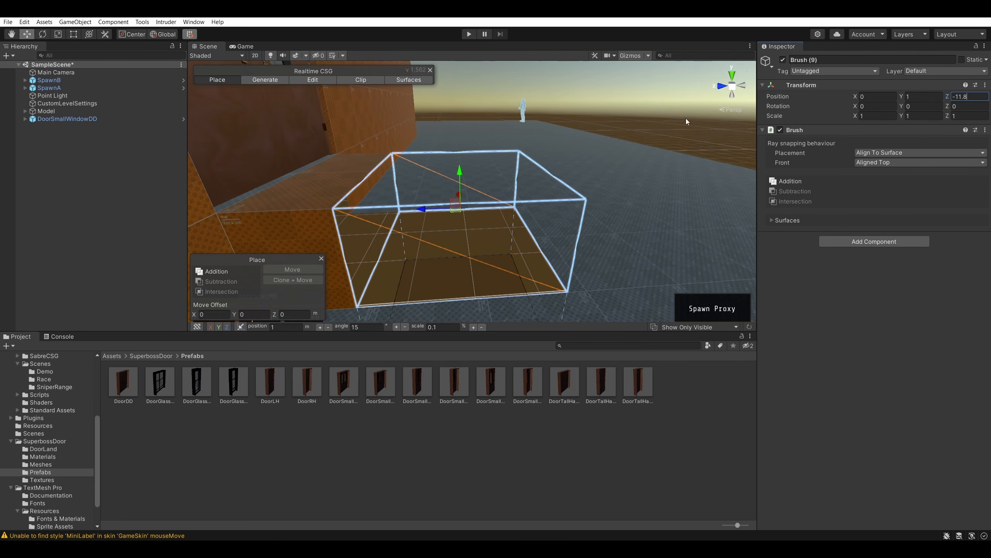
left_click(686, 118)
- Launch the scene for testing in the Intruder game and join the Intruders team
mouse_move(605, 146)
right_mouse_down()
mouse_move(630, 153)
mouse_move(401, 155)
mouse_move(405, 186)
mouse_move(487, 168)
right_mouse_up()
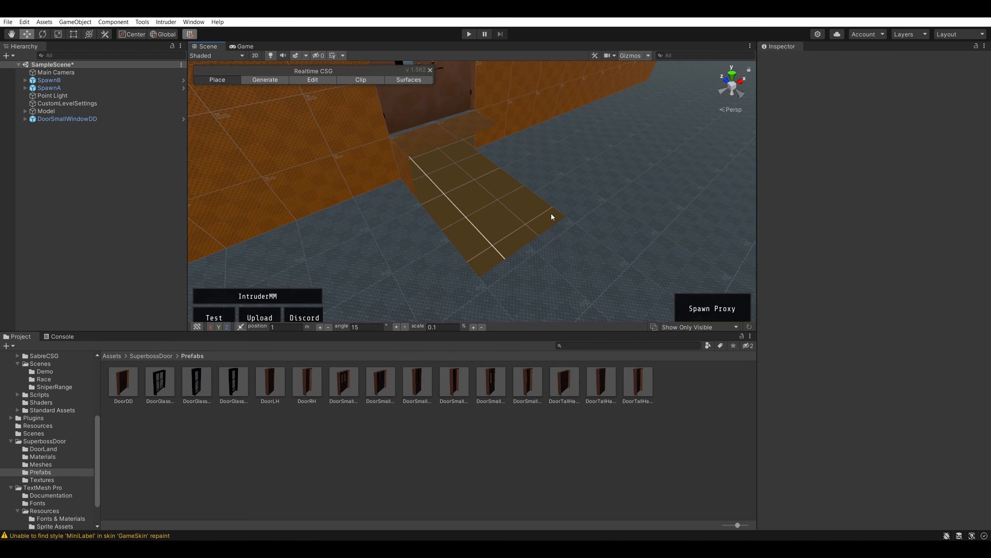
left_click(165, 22)
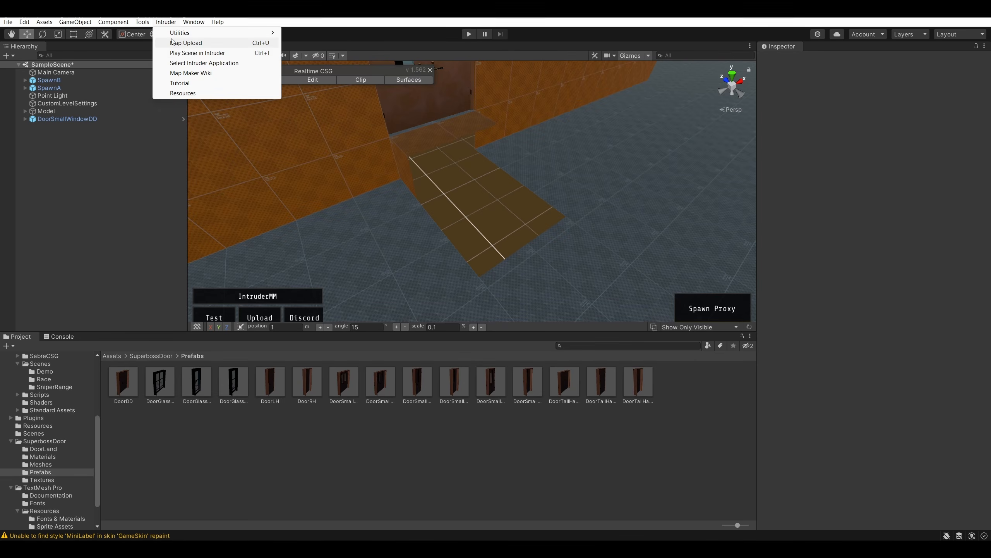
left_click(203, 53)
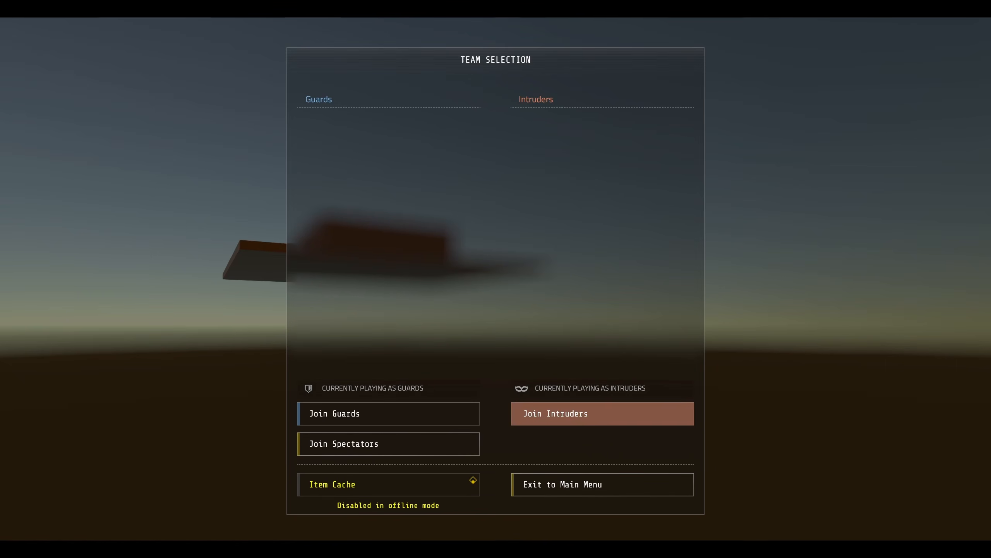
left_click(603, 414)
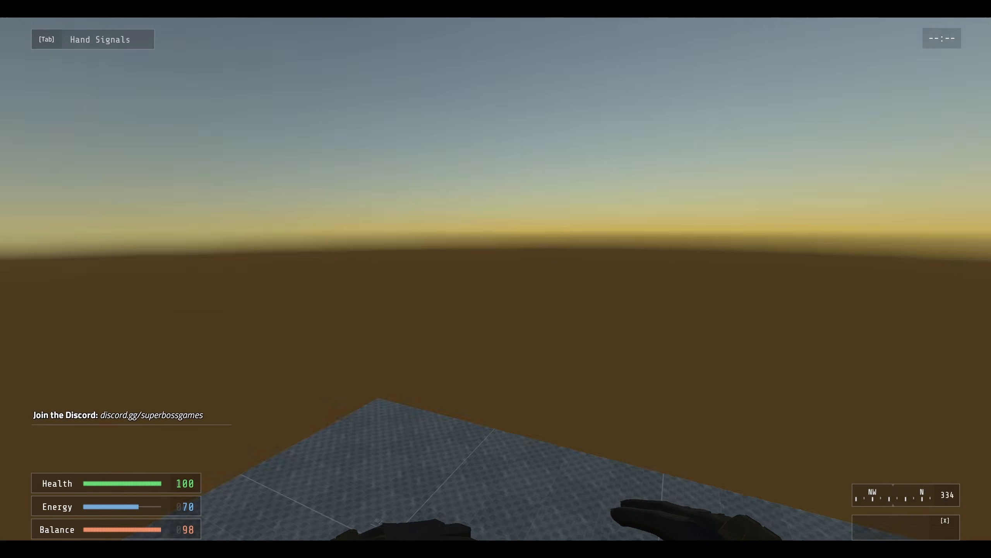
- Run around the outside of the building to the ramp in front of the double door
key("w")
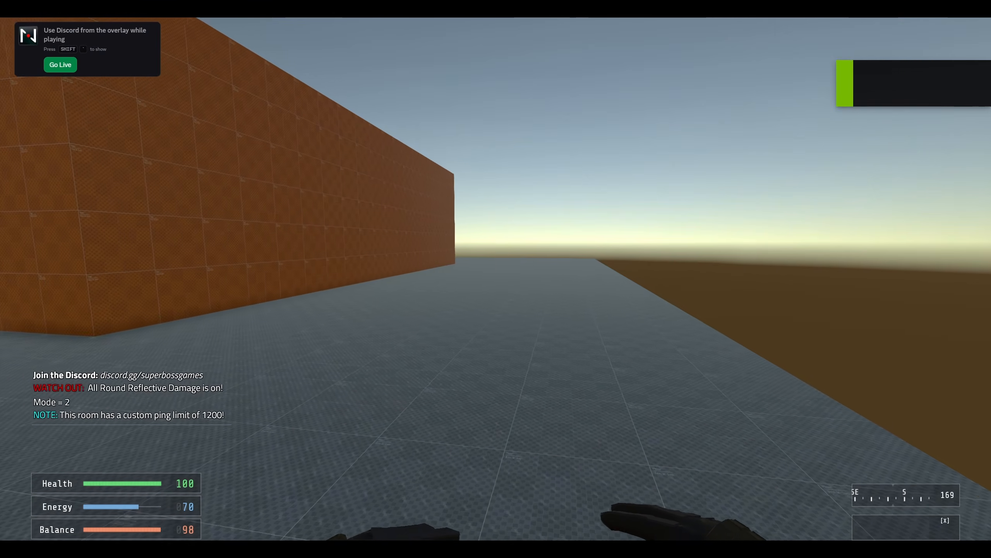
key("space")
key("w")
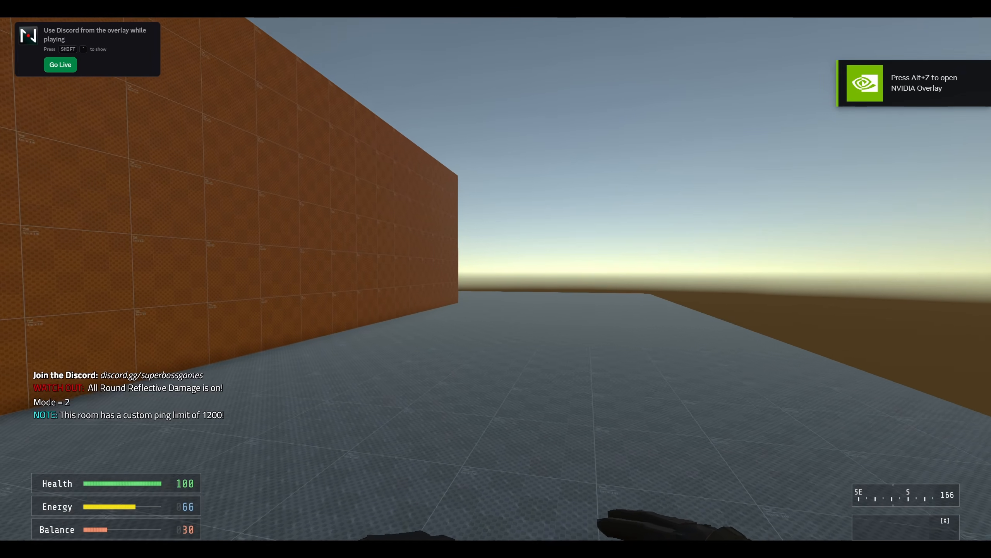
key("w")
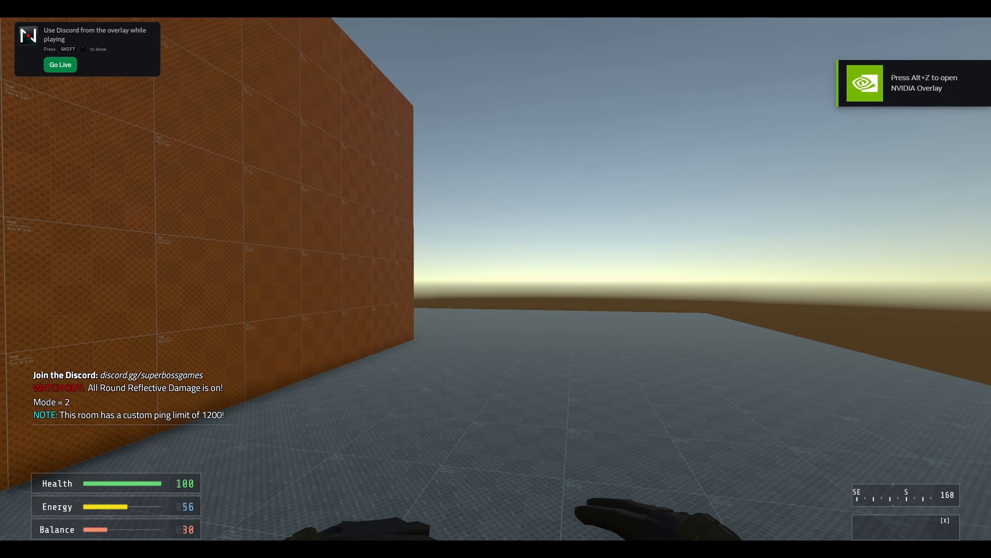
key("d")
key("w")
key("d")
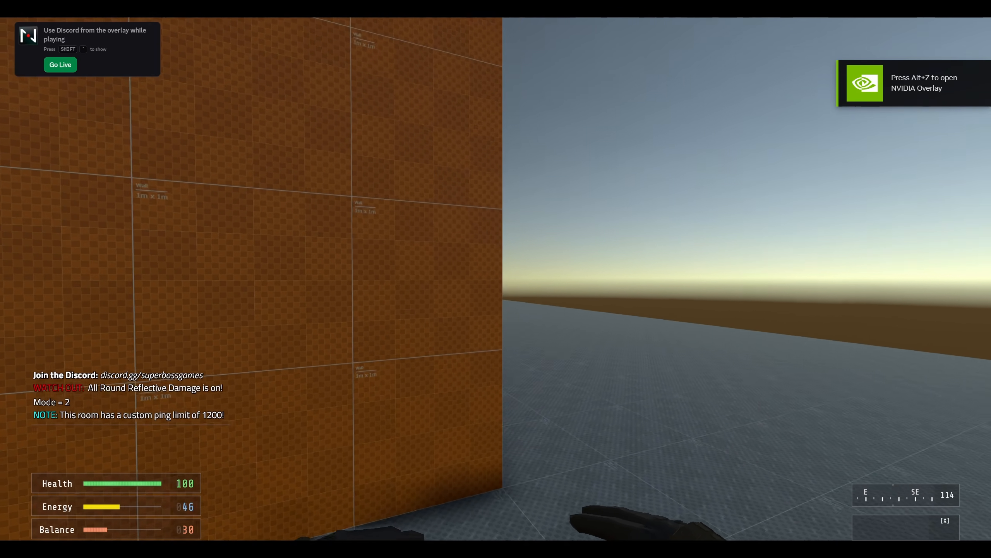
key("w")
key("d")
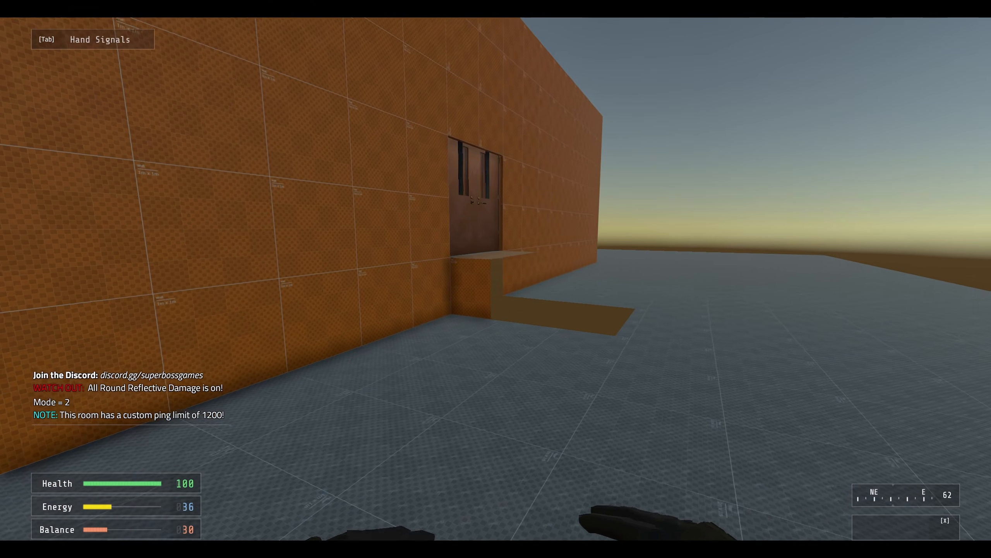
key("w")
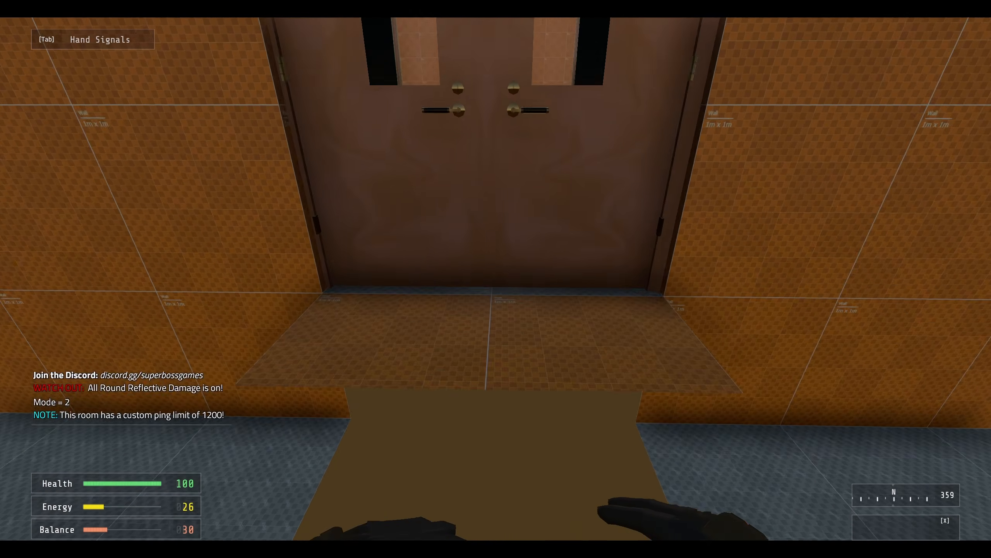
- Test the ramp by moving up to the door platform and backing off it again
key("space")
key("s")
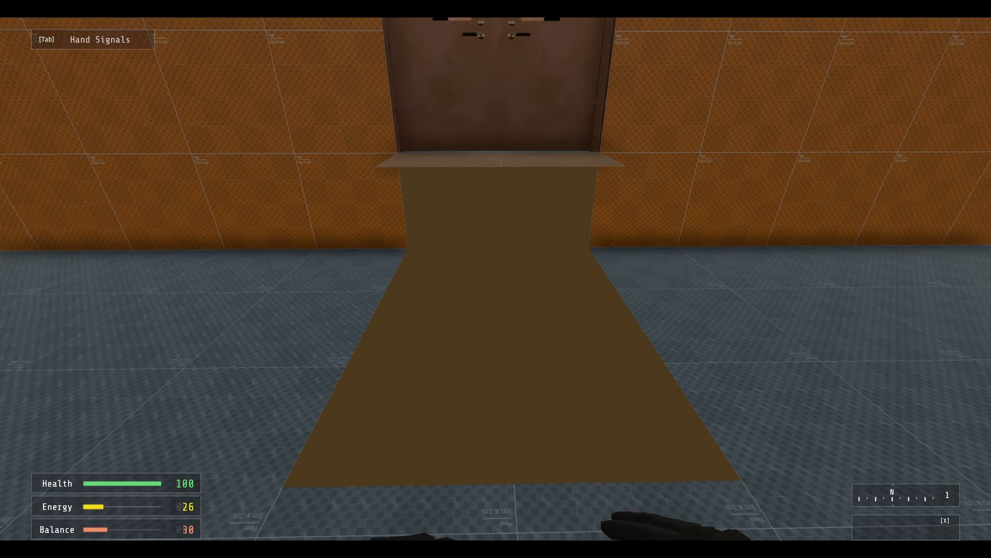
key("a")
key("w")
key("space")
key("d")
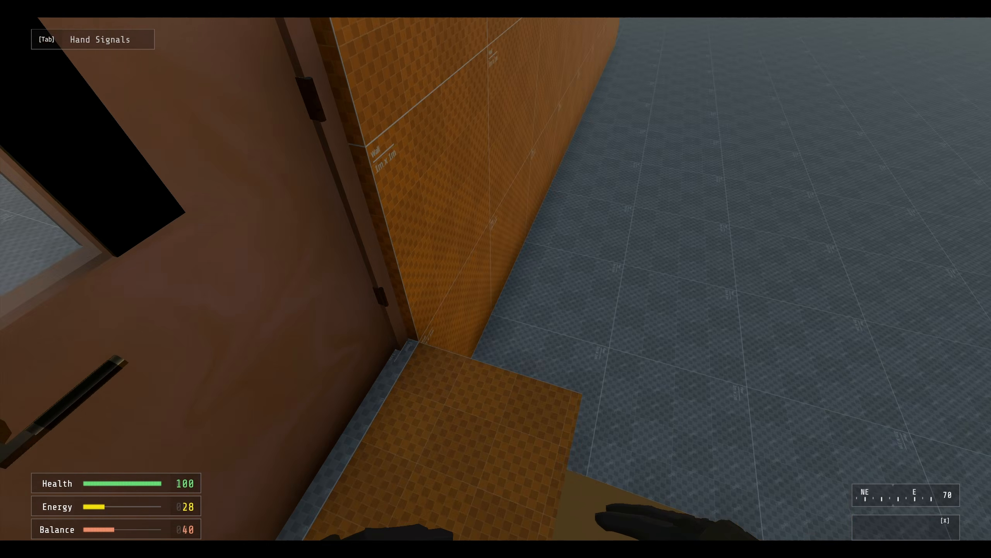
key("s")
key("s")
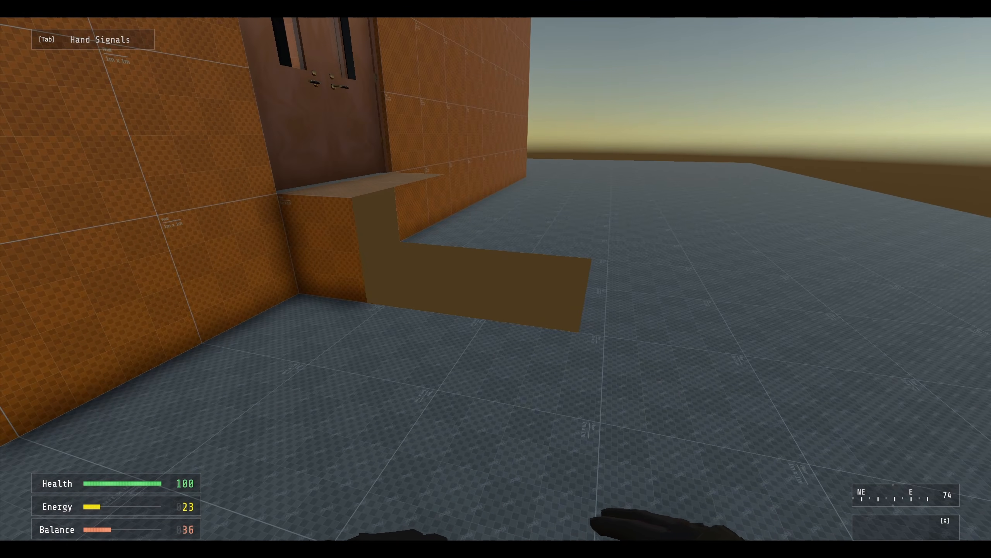
- Exit the test match to the main menu and return to the Unity editor
key("s")
key("Escape")
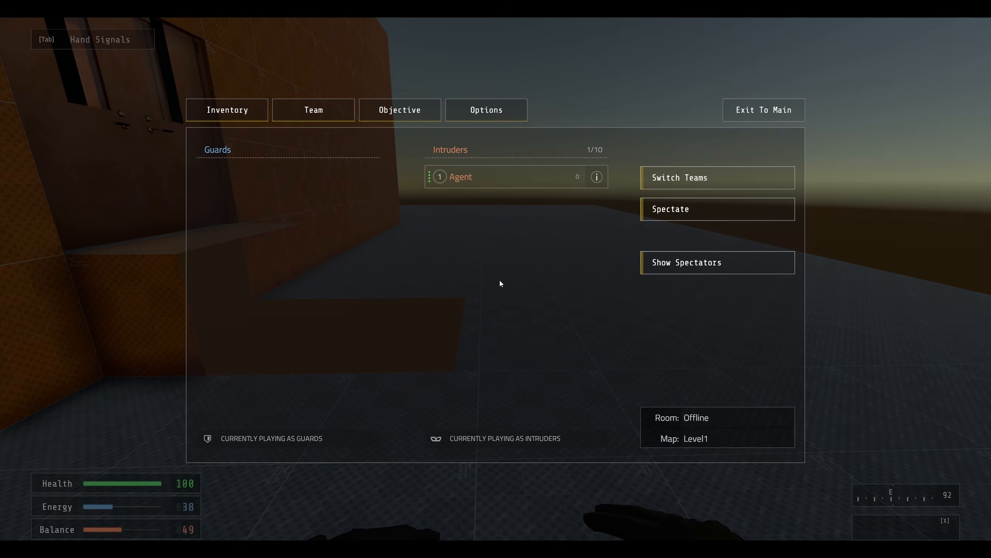
left_click(774, 110)
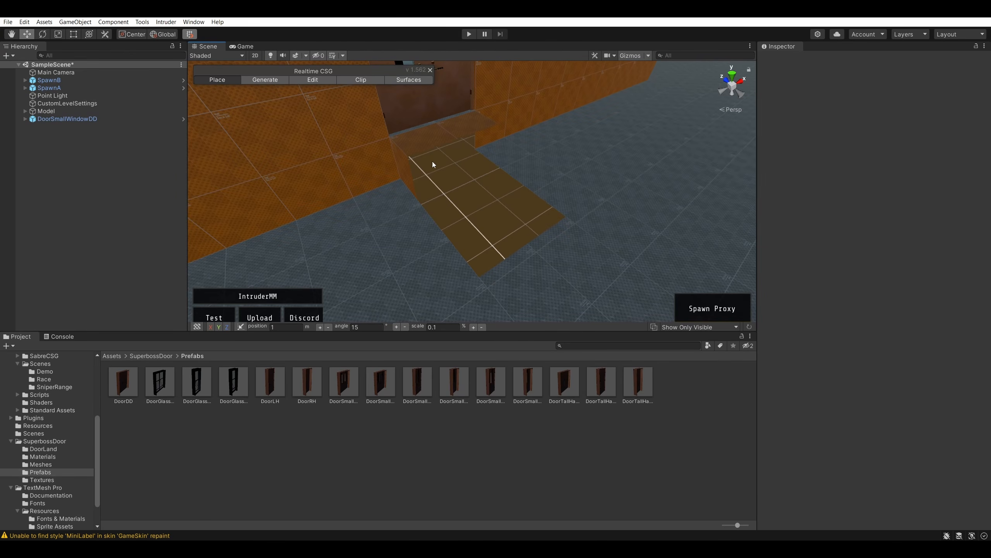
- Inspect the Model's settings and the wall and stair brushes around the entrance
left_click_drag(433, 162, 532, 149, "alt")
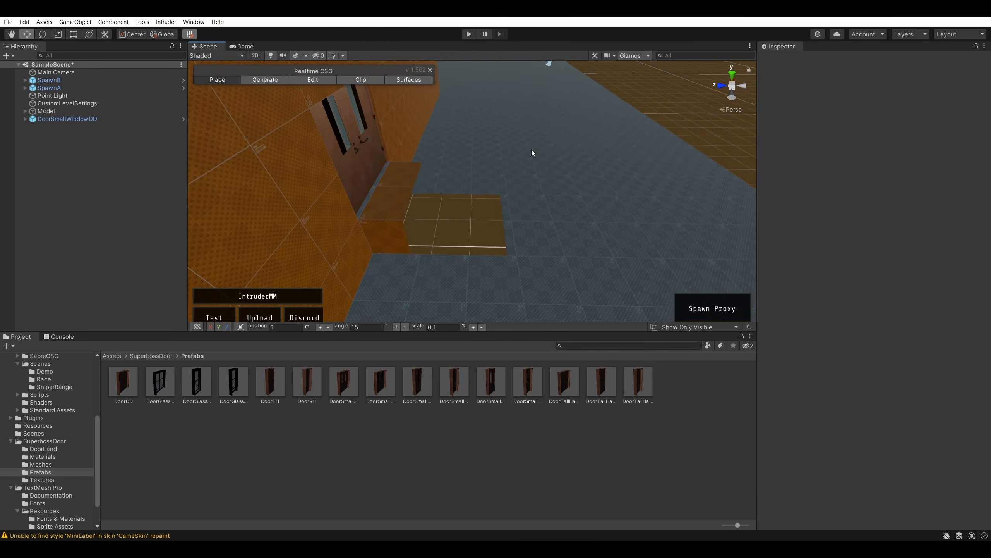
left_click(55, 119)
left_click(55, 112)
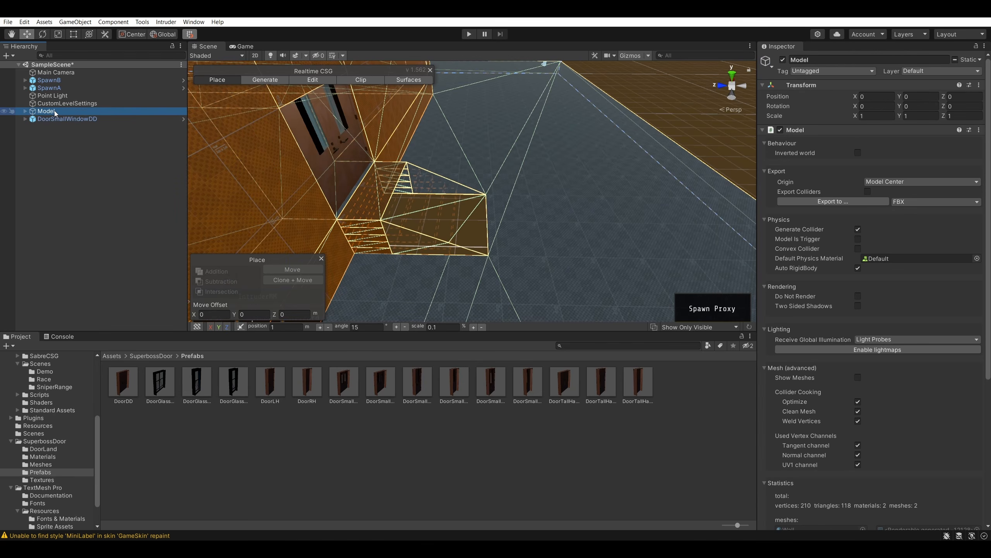
left_click(417, 202)
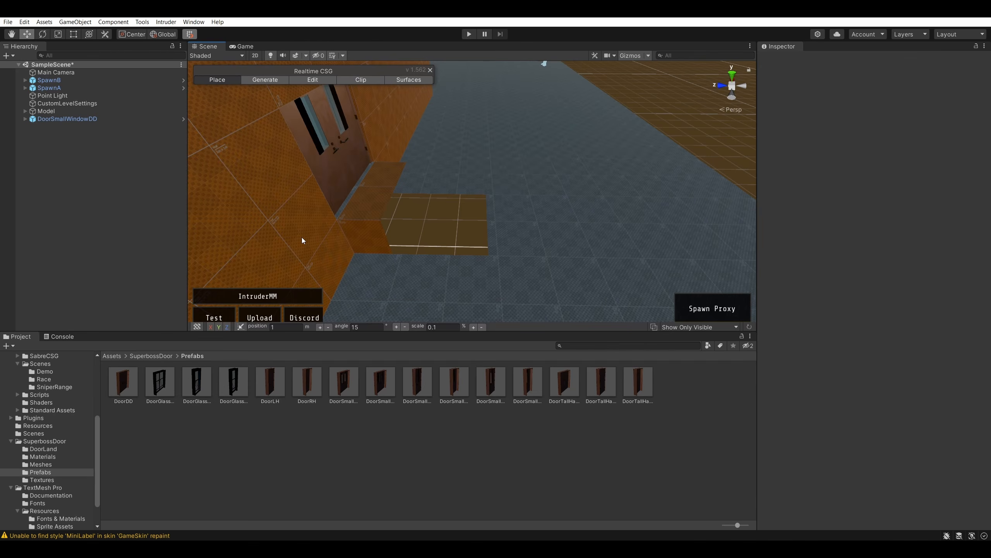
left_click(280, 213)
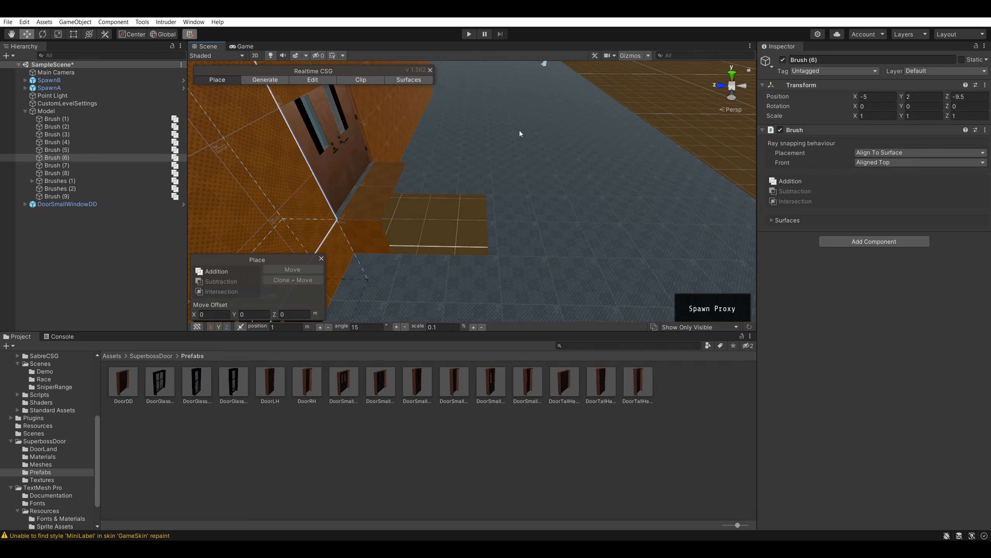
left_click(458, 194)
left_click(383, 213)
key("w")
mouse_move(456, 156)
right_mouse_down()
mouse_move(438, 176)
mouse_move(488, 185)
mouse_move(475, 223)
mouse_move(416, 233)
mouse_move(394, 222)
mouse_move(430, 221)
mouse_move(427, 156)
mouse_move(350, 226)
right_mouse_up()
left_click(488, 185)
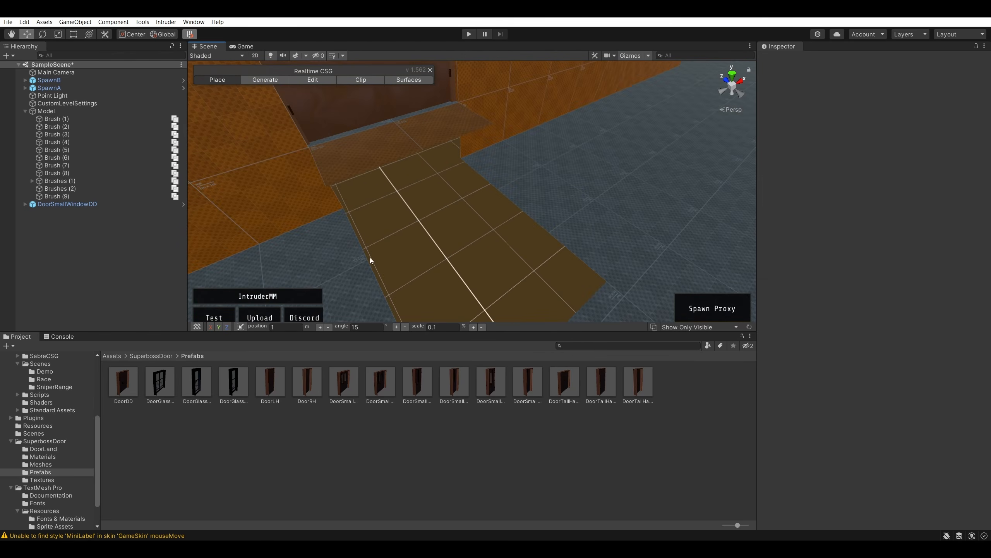
- Undo the latest selection changes in the scene
right_click_drag(489, 172, 532, 180)
key("z")
key("ctrl+z")
key("ctrl+z")
key("ctrl+z")
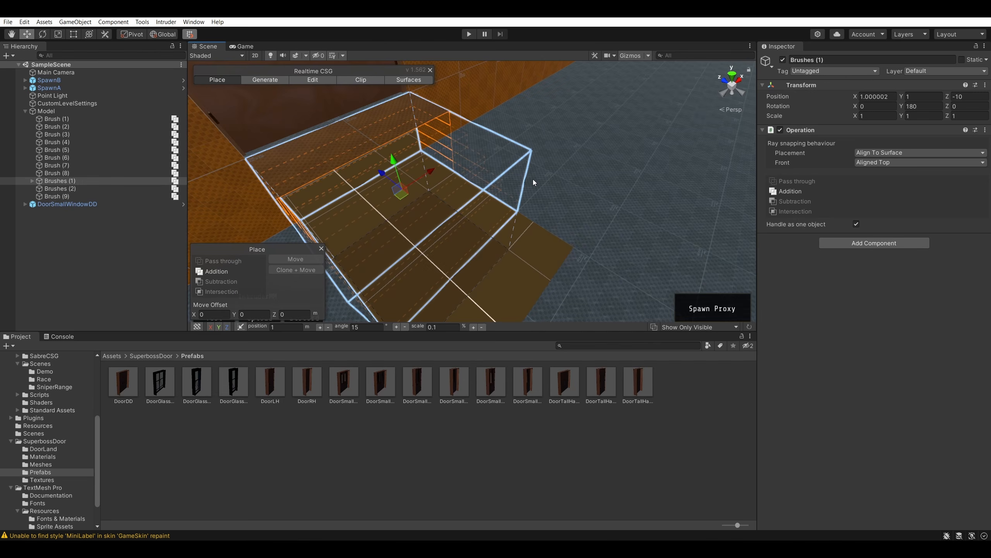
key("ctrl+z")
key("ctrl+z")
key("ctrl+z")
key("ctrl+z")
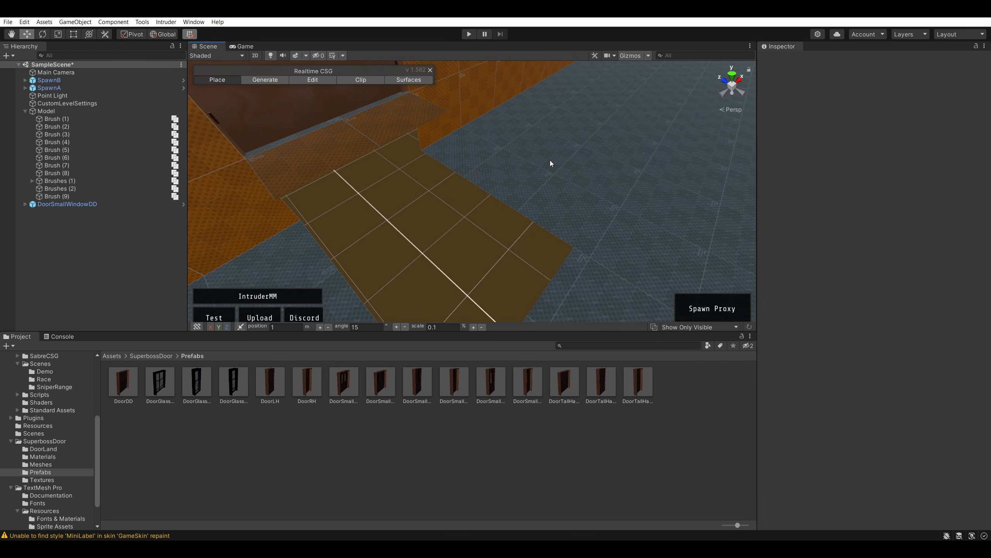
- Move the stairs brush group Brushes (1) sideways along X, clear of the ramp, and deselect it
right_click_drag(551, 147, 493, 51)
left_click(389, 212)
right_click_drag(472, 160, 486, 202)
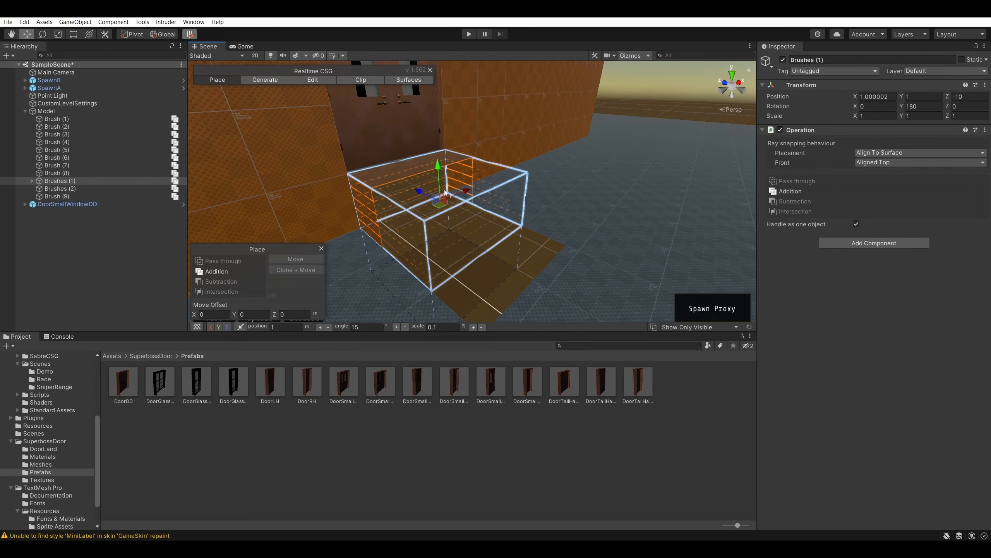
mouse_move(468, 191)
left_mouse_down()
mouse_move(377, 221)
mouse_move(426, 211)
mouse_move(381, 231)
left_mouse_up()
key("Escape")
right_click_drag(460, 238, 438, 269)
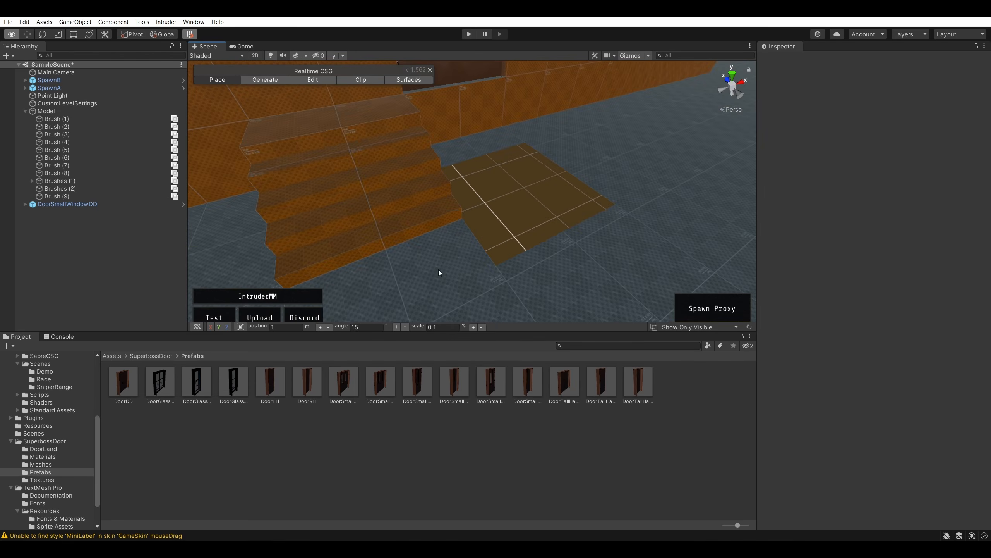
- Move the ramp brush, Brush (9), away from the wall along Z to -13
left_click(100, 196)
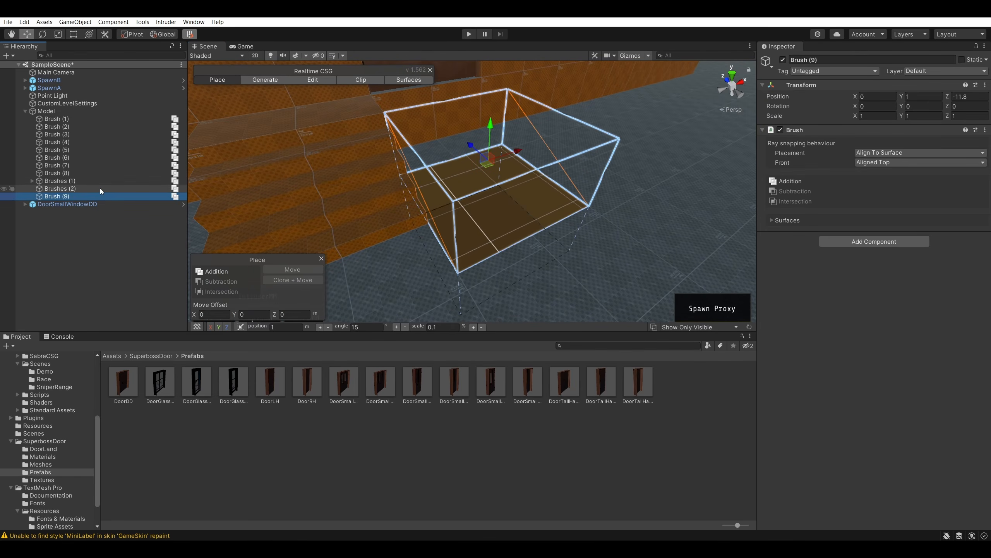
mouse_move(476, 150)
left_mouse_down()
mouse_move(586, 226)
mouse_move(500, 163)
left_mouse_up()
right_click_drag(501, 163, 460, 160)
- Move the stairs group Brushes (1) along X to about 1, back in front of the entrance, and deselect it
left_click(321, 132)
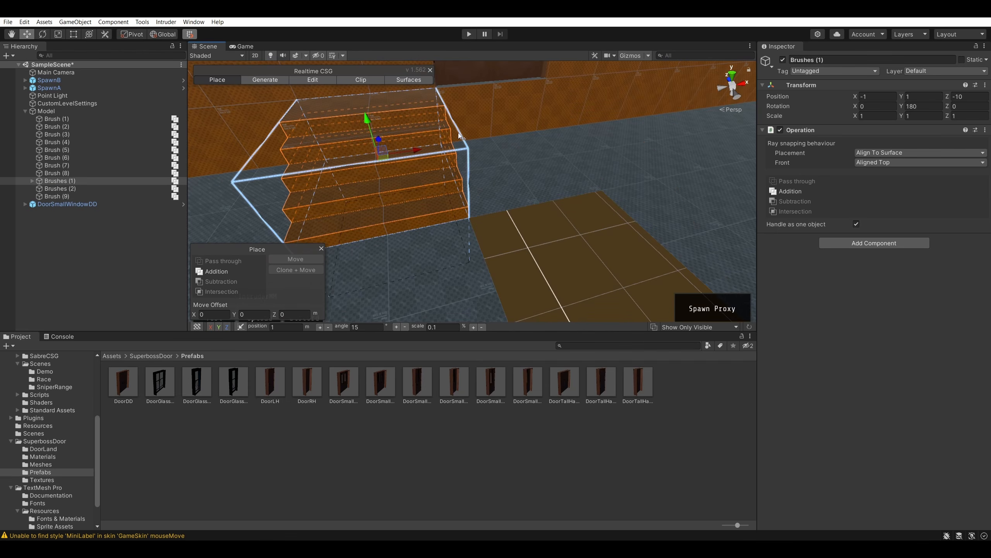
left_click_drag(423, 152, 556, 134)
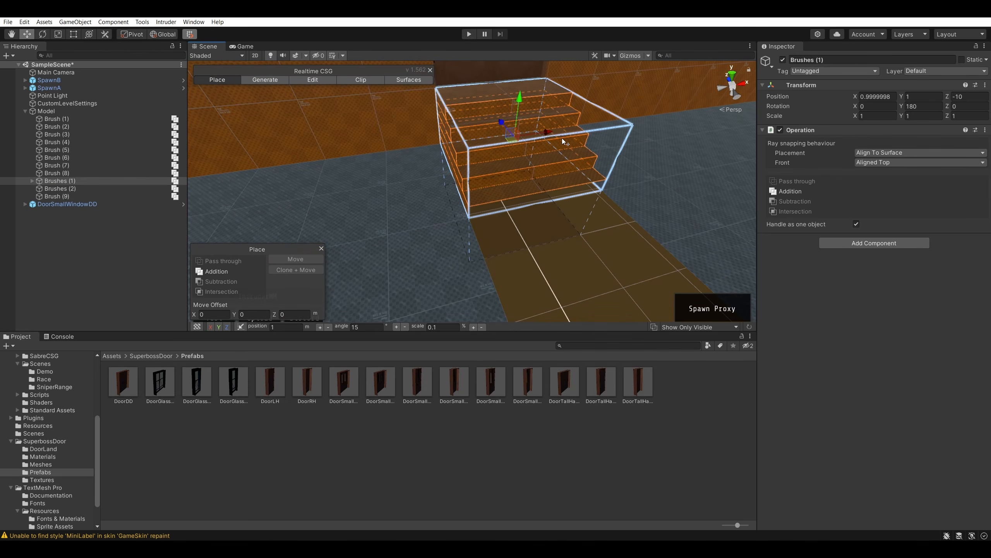
mouse_move(556, 134)
right_mouse_down()
mouse_move(653, 147)
mouse_move(405, 225)
right_mouse_up()
key("Escape")
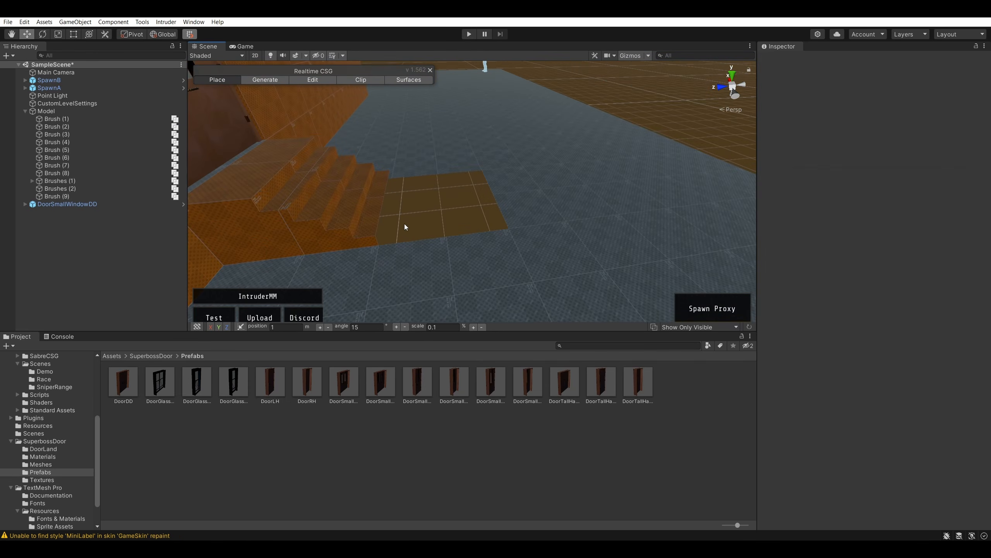
- Make the surfaces of the ramp brush, Brush (9), visible
left_click(76, 197)
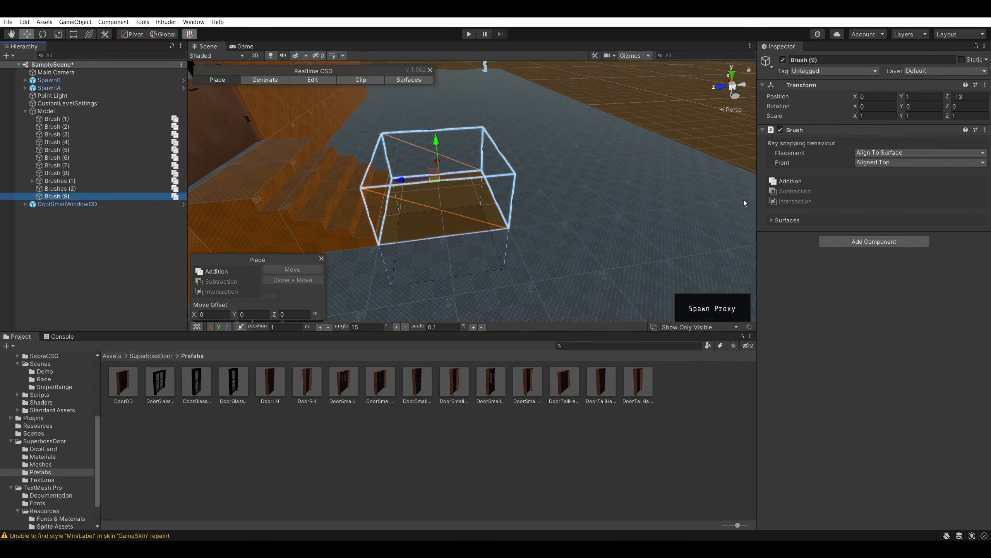
right_click_drag(630, 149, 579, 143)
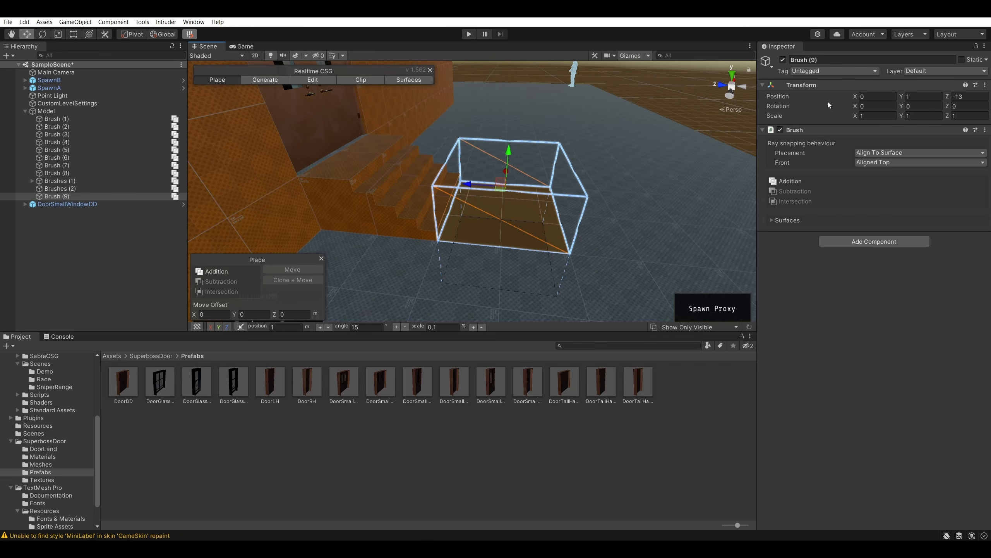
left_click(428, 79)
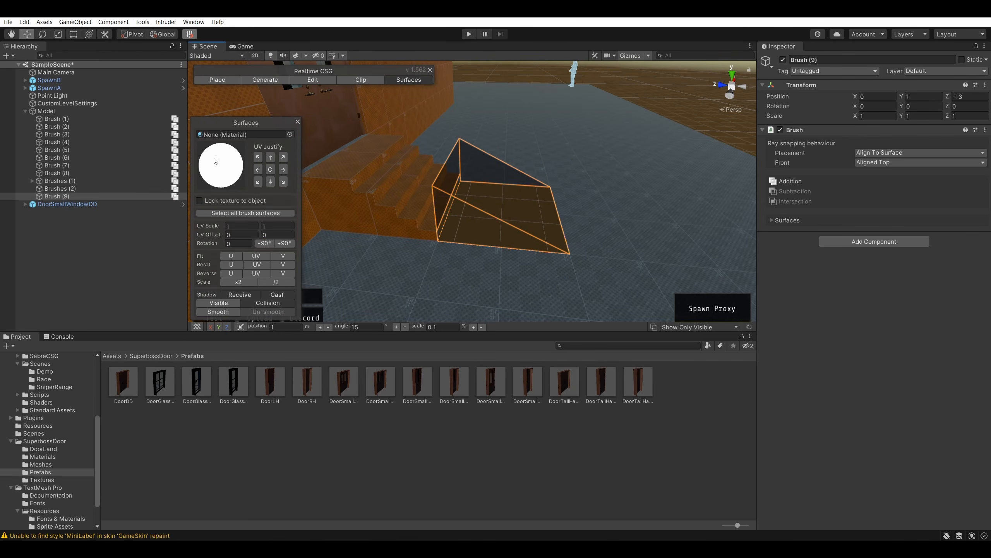
left_click(219, 303)
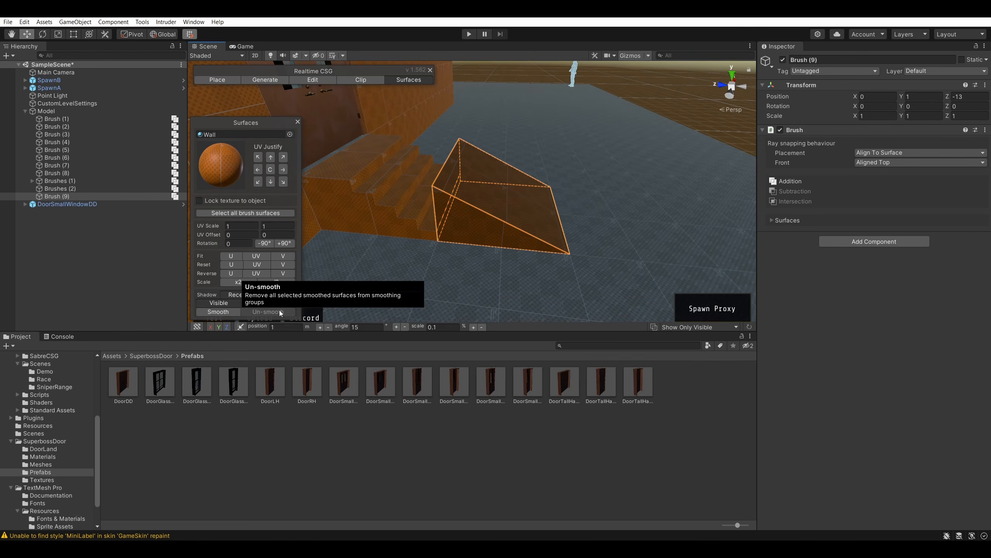
- Toggle the visibility of the ramp brush's surfaces off and on several times, ending with it on
left_click_drag(432, 179, 410, 129, "alt")
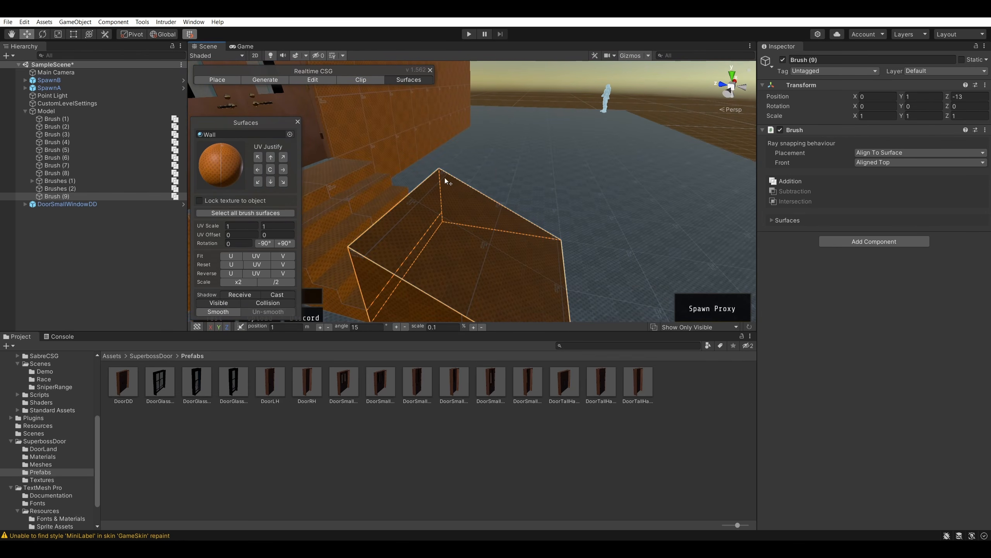
left_click_drag(445, 177, 437, 211, "alt")
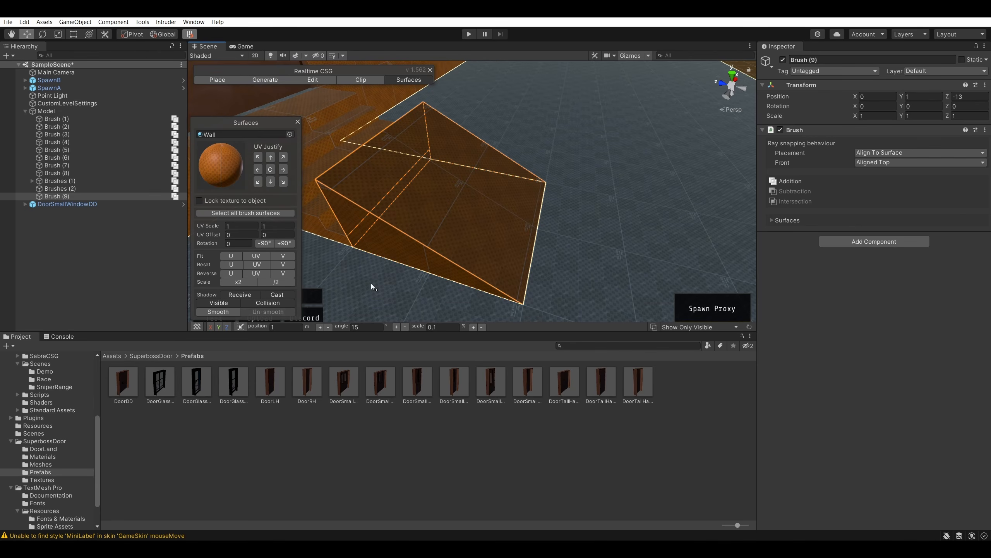
left_click(234, 303)
left_click(233, 302)
left_click(234, 302)
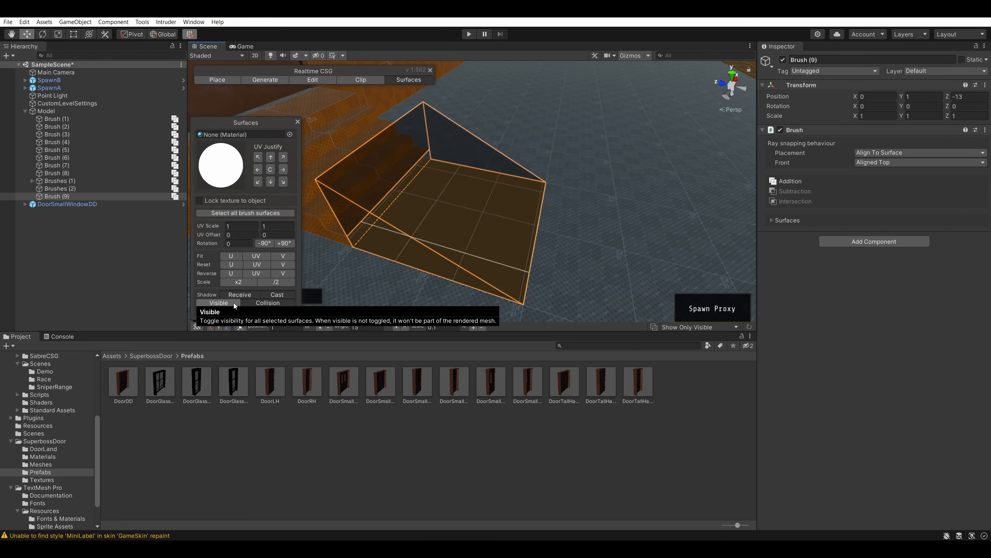
left_click(234, 302)
left_click(234, 303)
left_click(234, 302)
key("f")
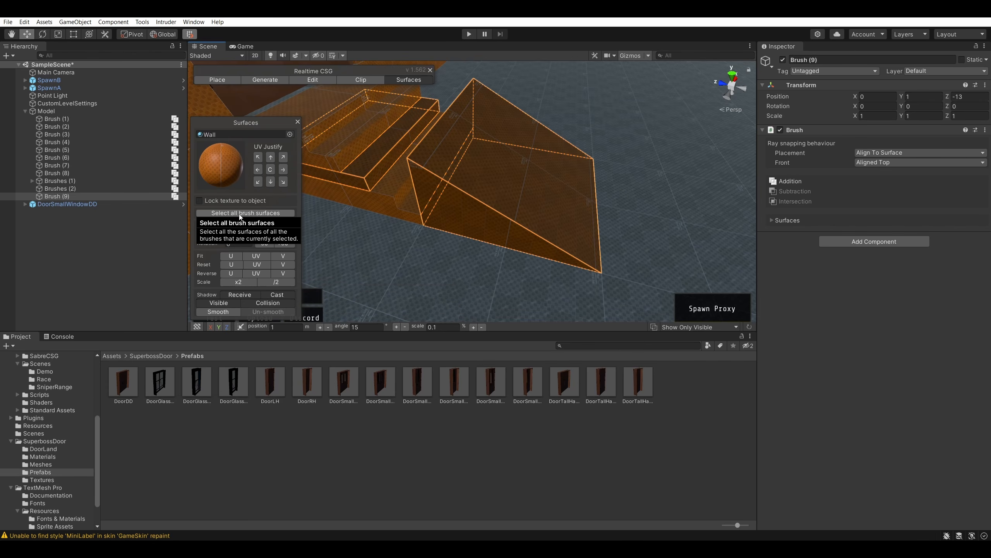
- Try the SpatialMappingWireframe, Briefcase and Checker materials on the ramp brush's surfaces
left_click(289, 134)
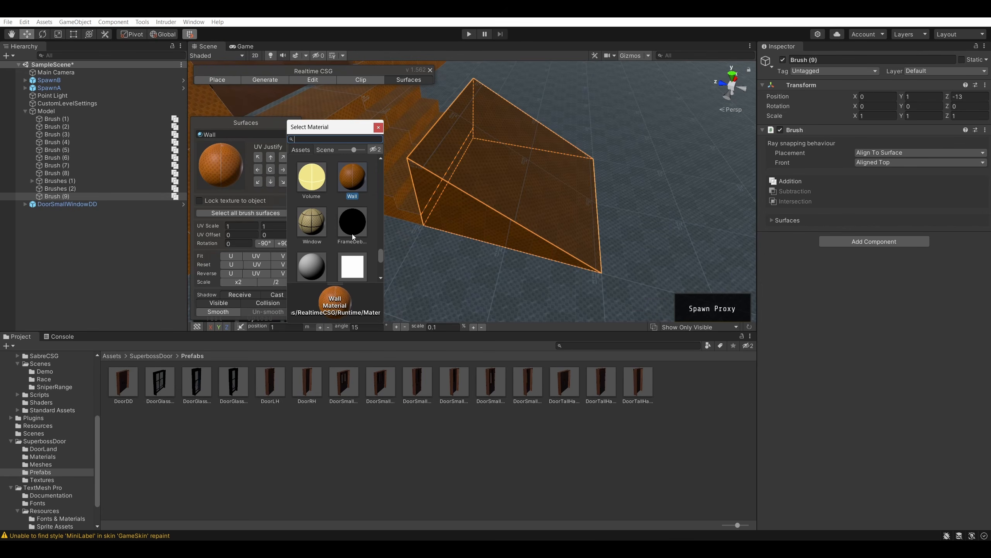
scroll(351, 234, "down", 2)
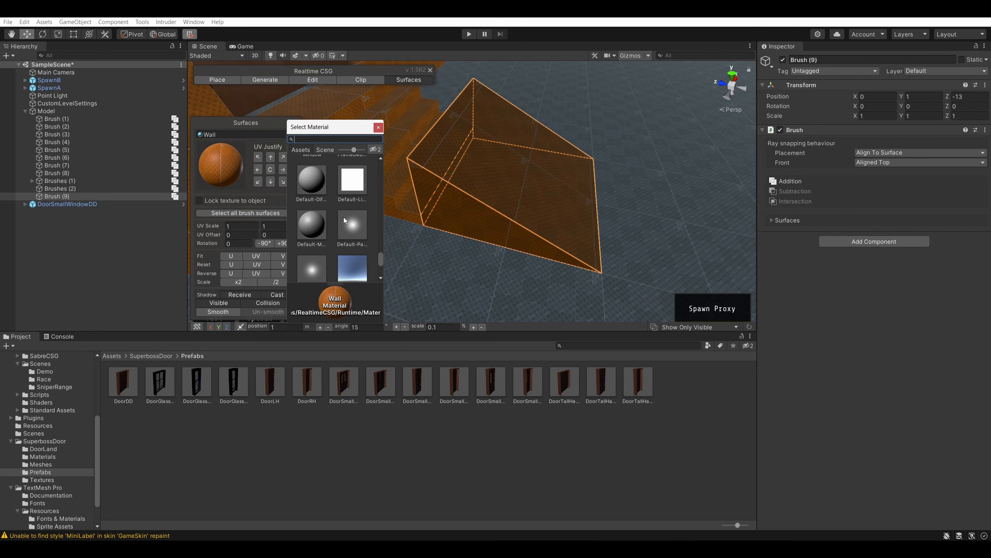
scroll(350, 219, "down", 4)
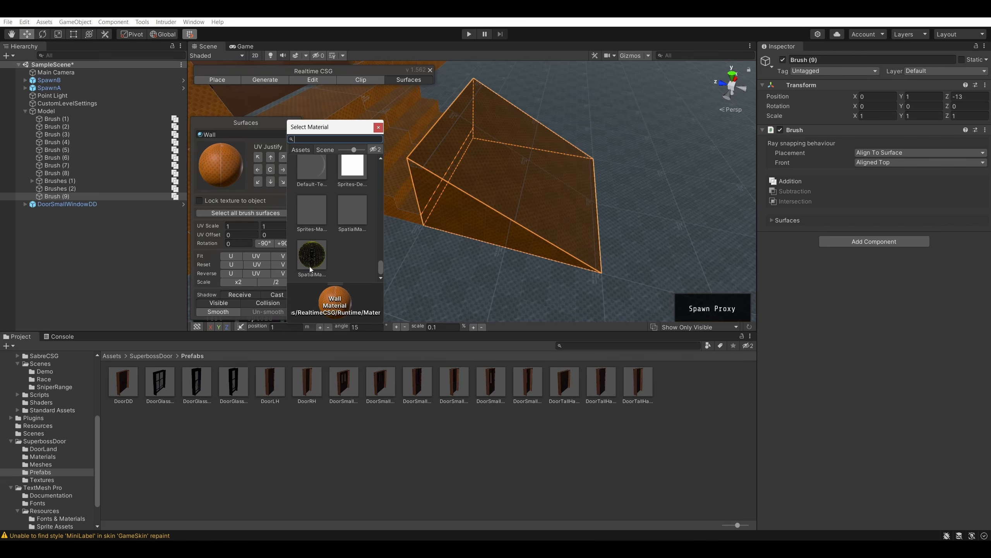
left_click(312, 257)
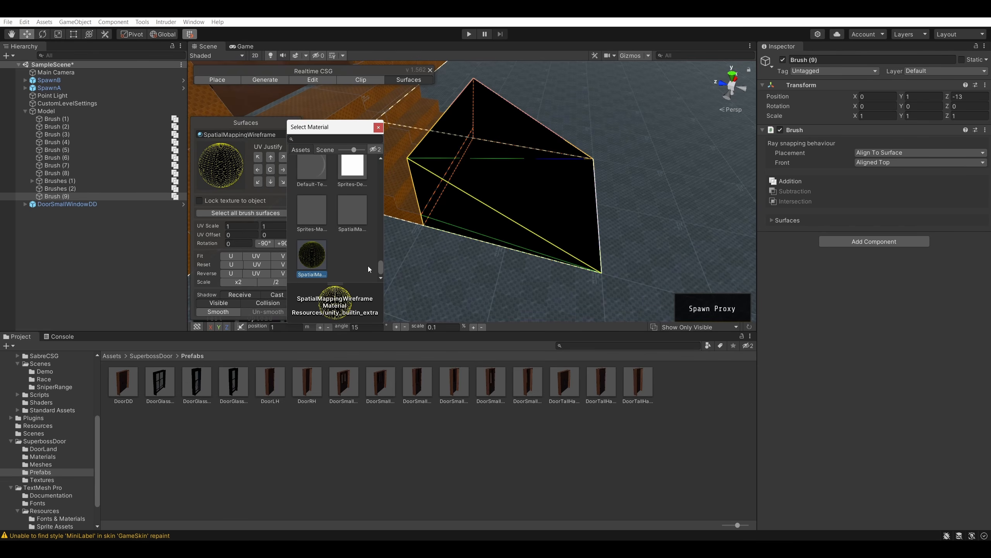
scroll(348, 239, "up", 4)
scroll(326, 213, "up", 10)
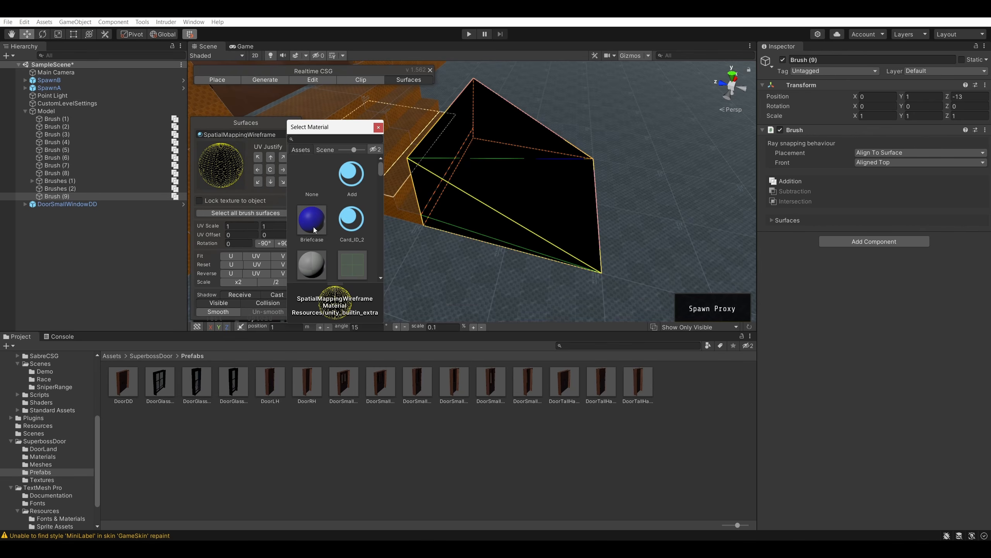
left_click(313, 225)
left_click(312, 266)
- Apply the Collision material to the ramp brush's surfaces and clear the selection
scroll(313, 240, "down", 2)
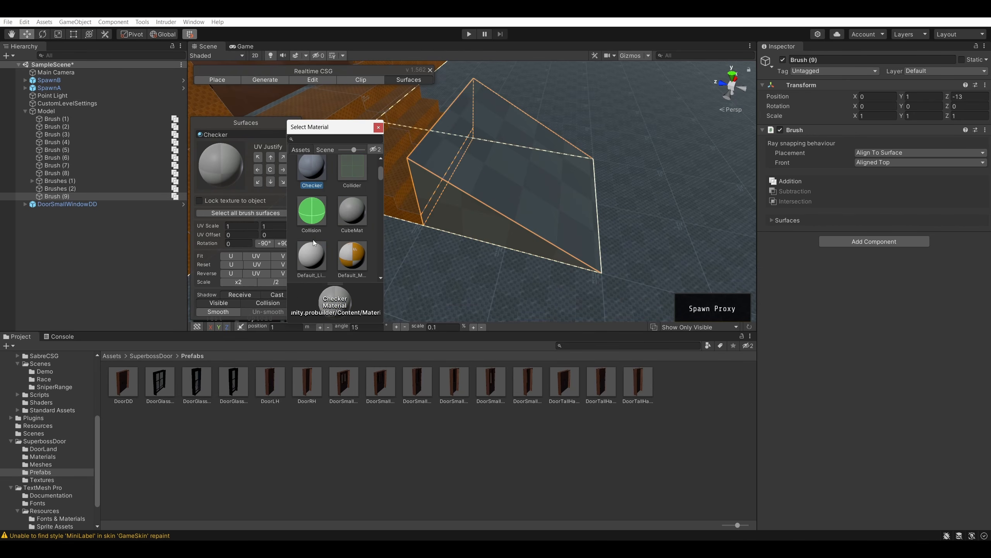
scroll(313, 239, "down", 2)
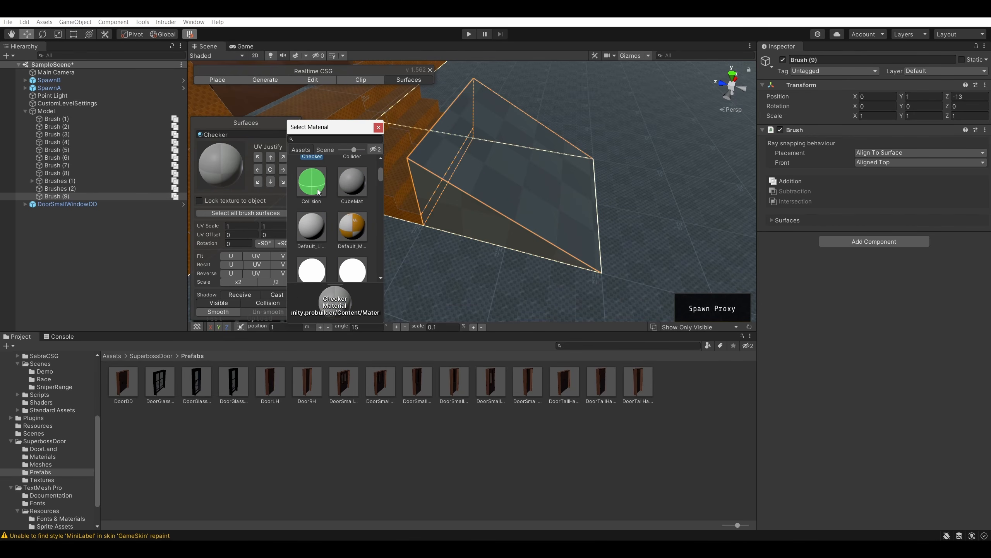
left_click(318, 190)
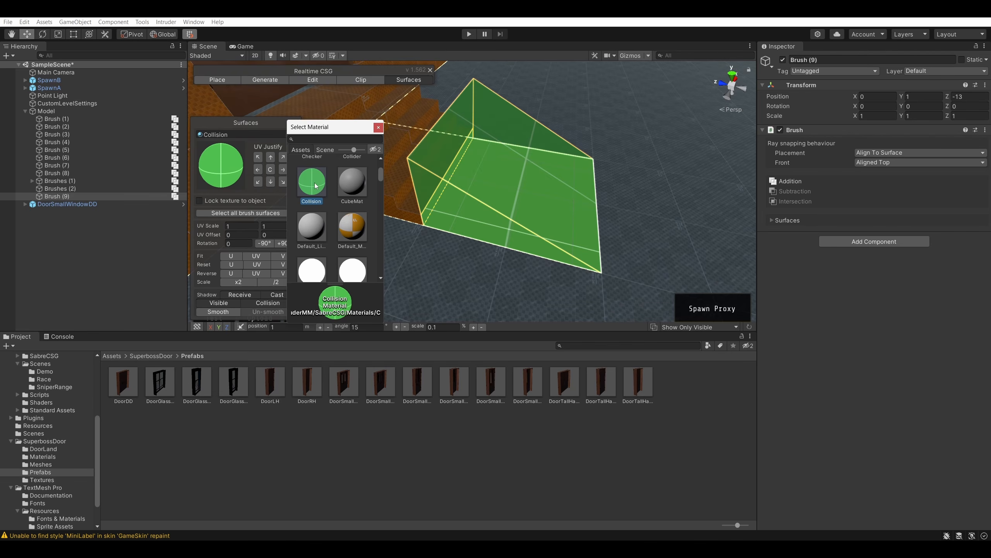
key("s")
right_click_drag(453, 197, 524, 146)
key("a")
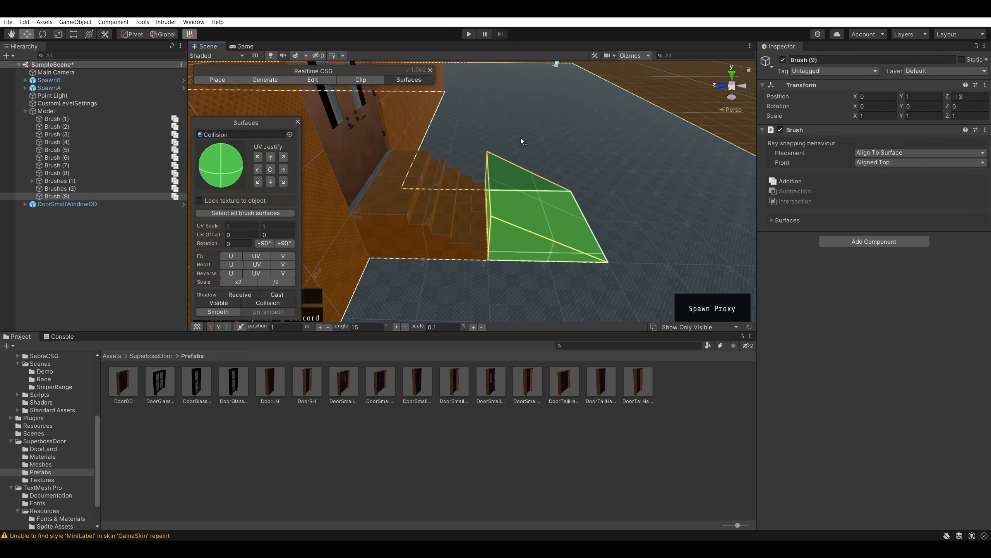
key("ctrl+a")
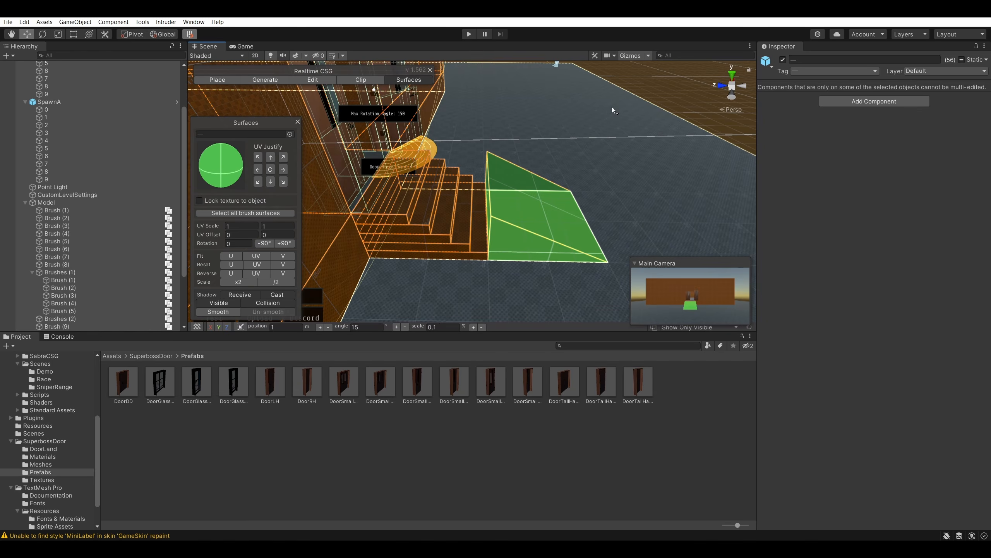
left_click(649, 89)
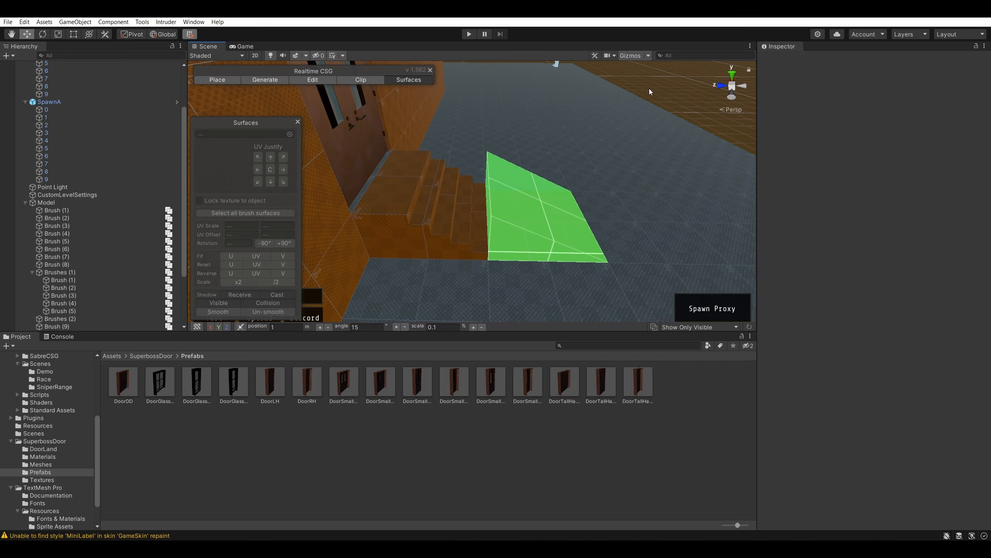
- Play the scene in Intruder and join the Guards team
left_click(166, 21)
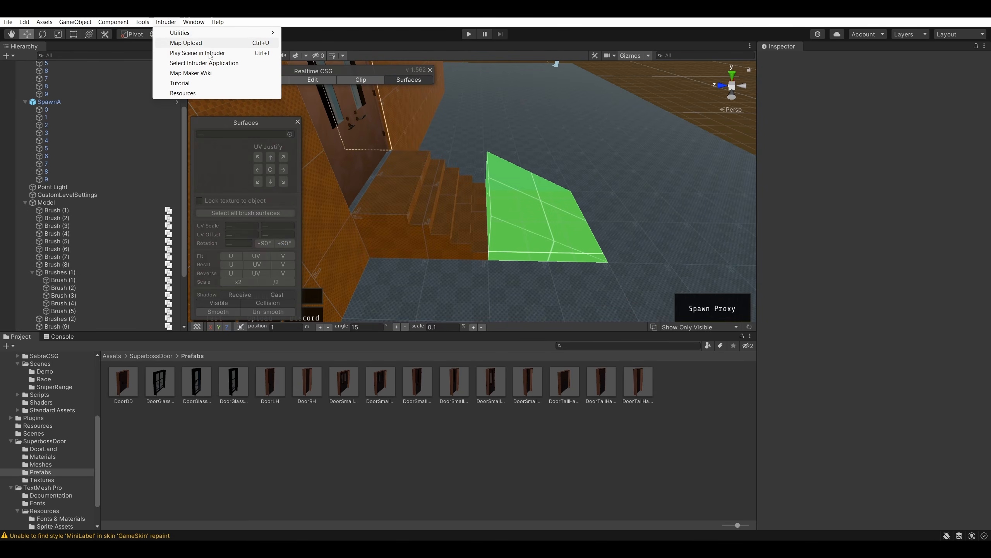
left_click(207, 53)
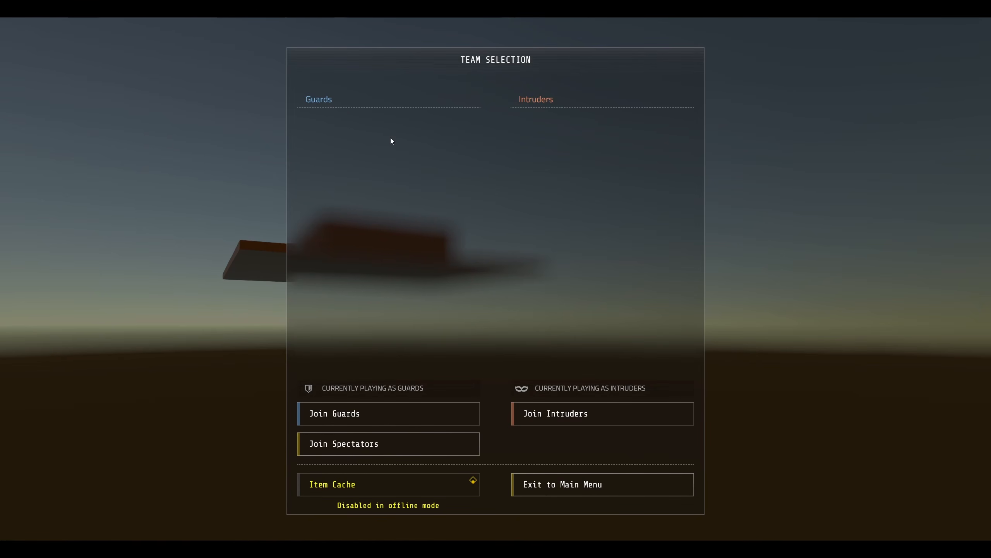
left_click(374, 421)
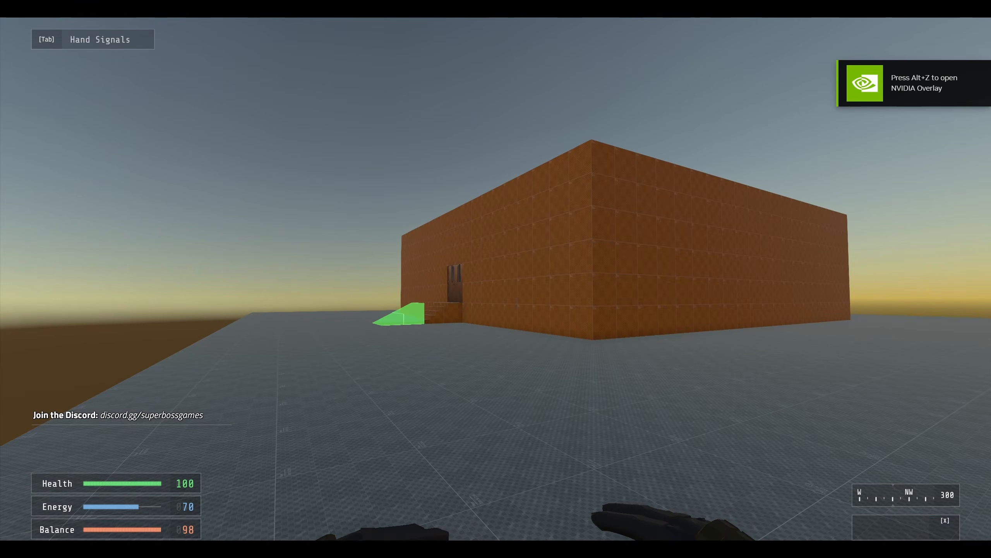
- Walk to the entrance and over the green ramp to check how it looks and behaves in the game
key("w")
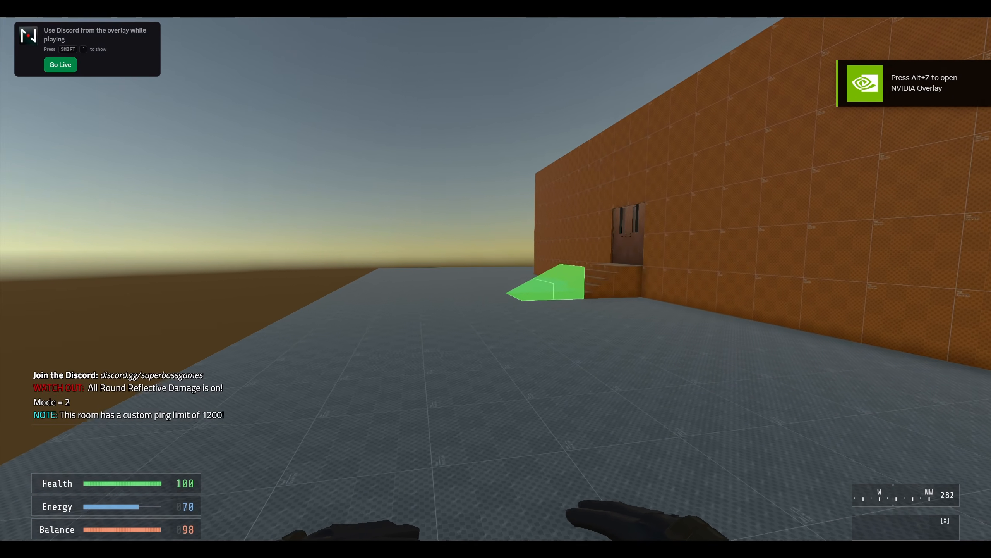
key("w")
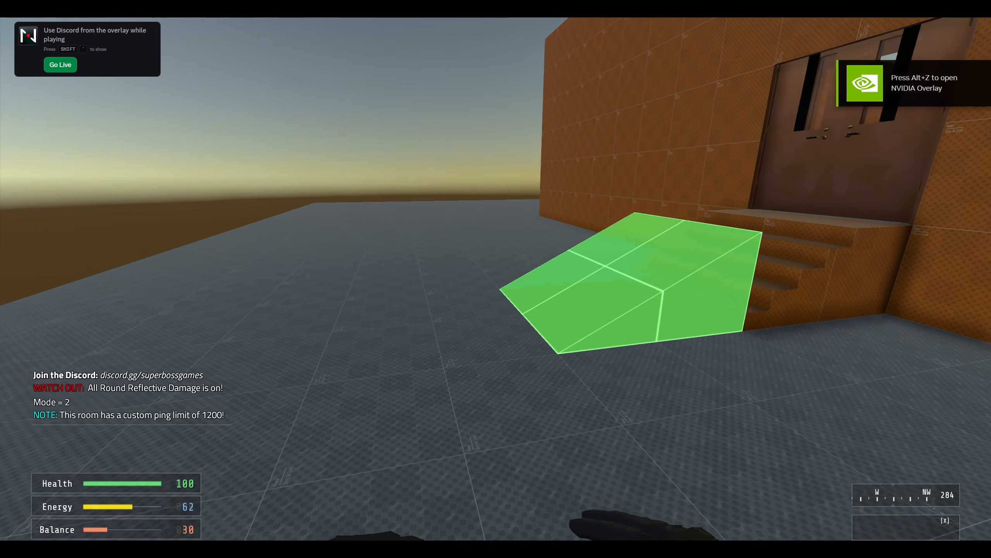
key("w")
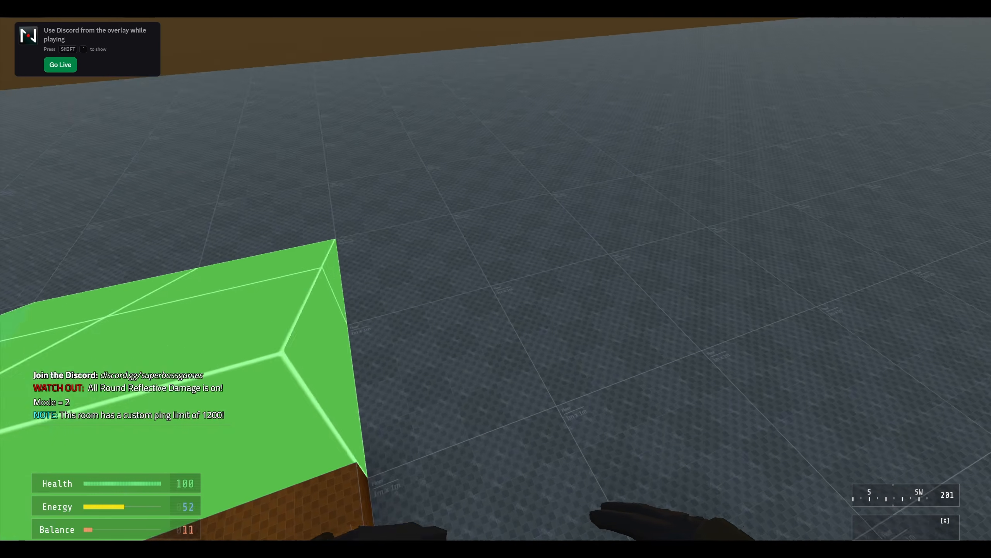
- Leave the offline test match for the main menu and switch back to Unity
key("Escape")
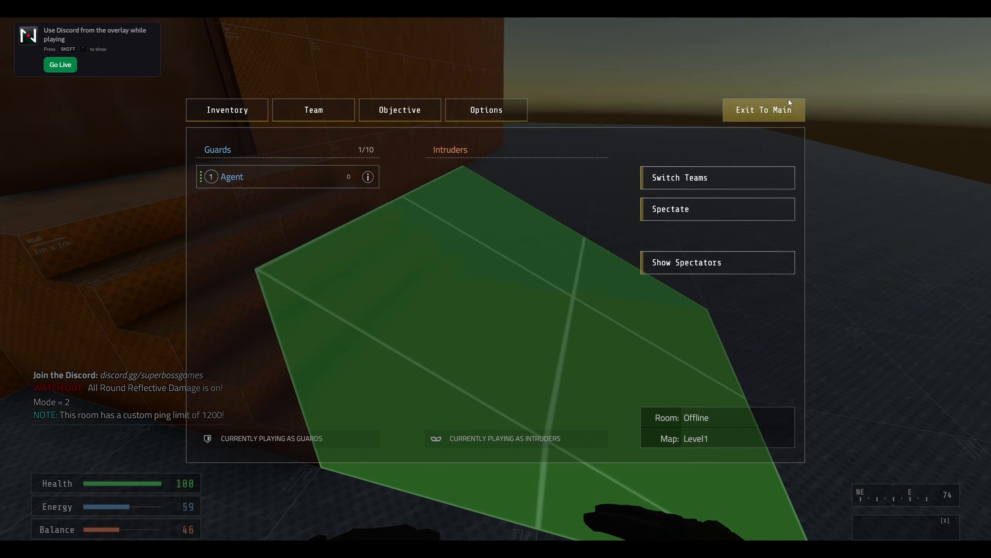
left_click(789, 102)
left_click(566, 229)
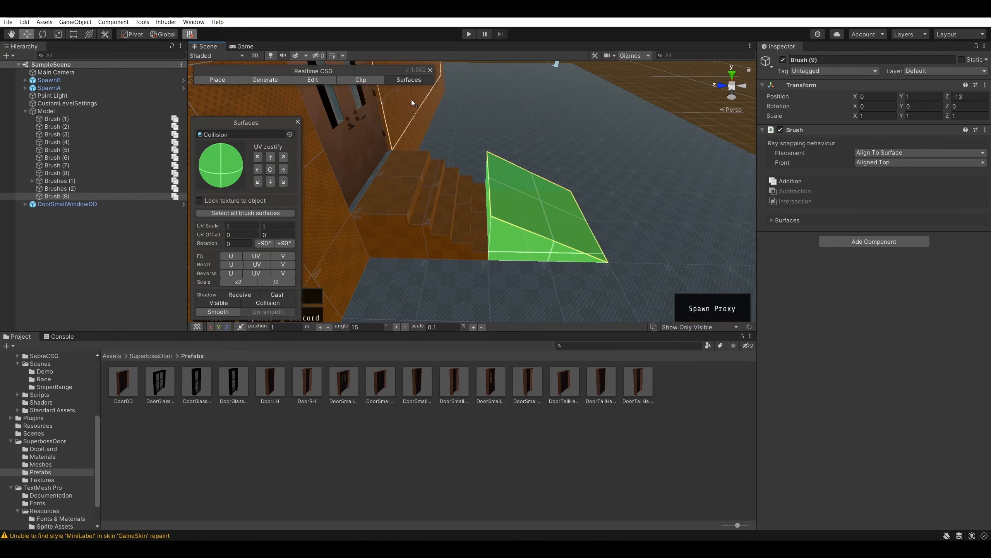
- Locate the Collision material's asset in the project and return to the root Assets folder
left_click(238, 134)
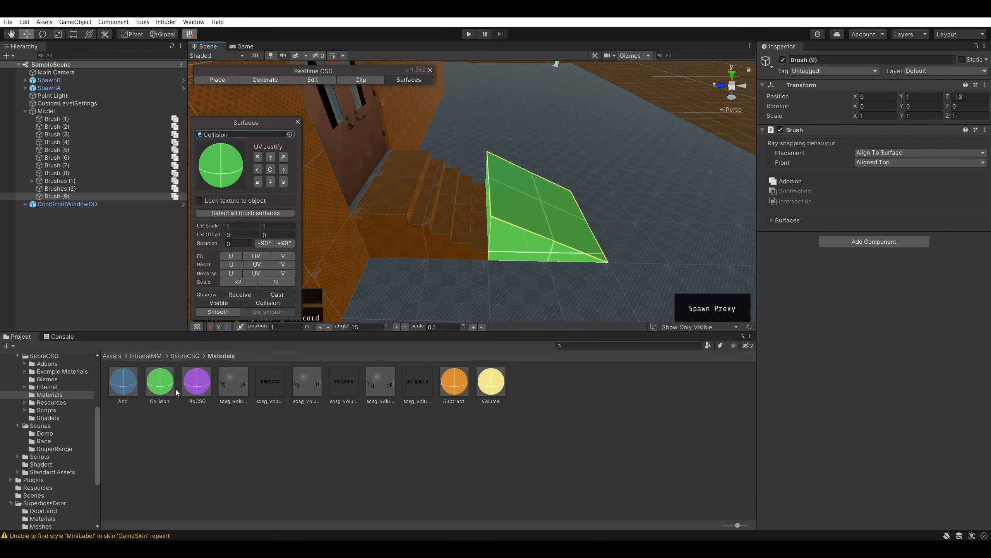
left_click(189, 357)
left_click(112, 356)
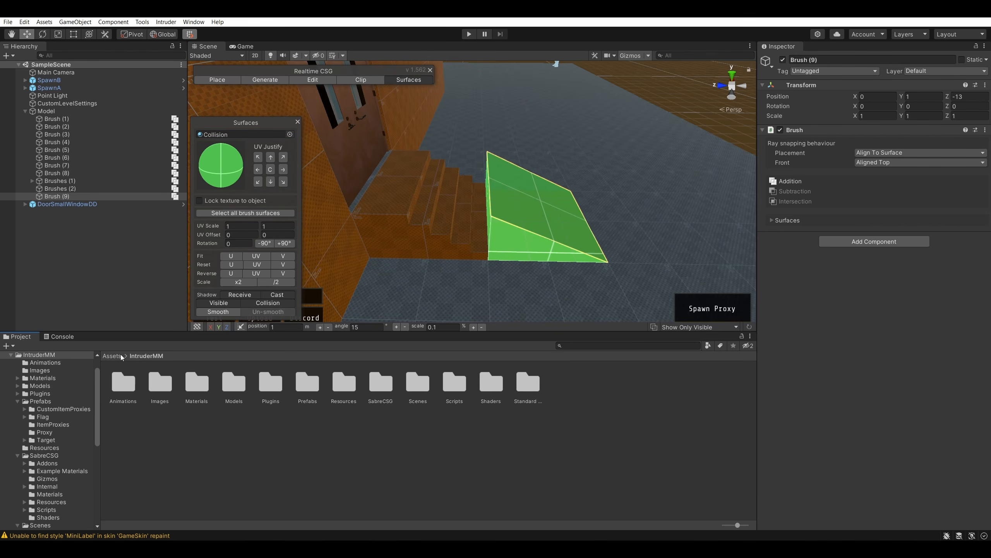
- Browse the material library and apply the Mirror material to the ramp brush's sloped surface
left_click(290, 135)
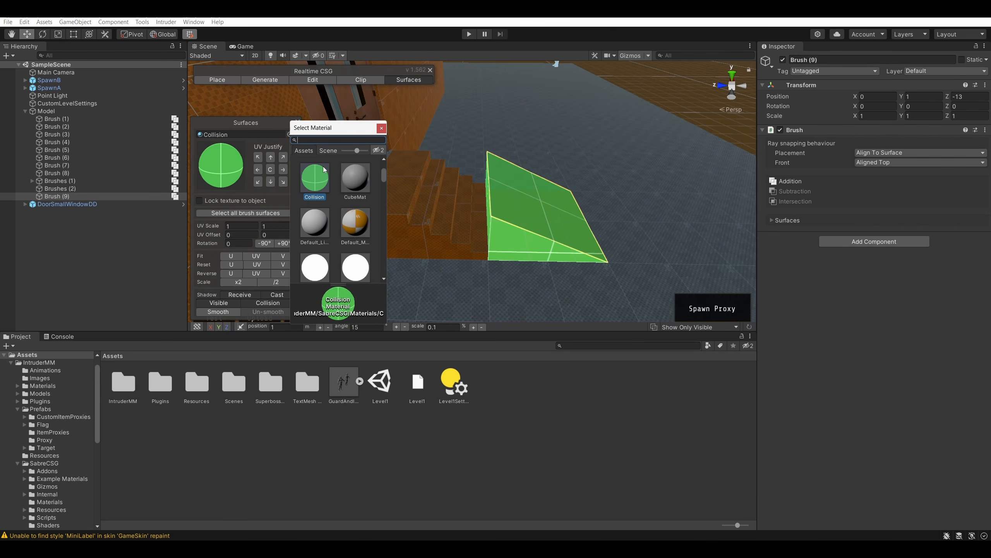
scroll(336, 208, "down", 5)
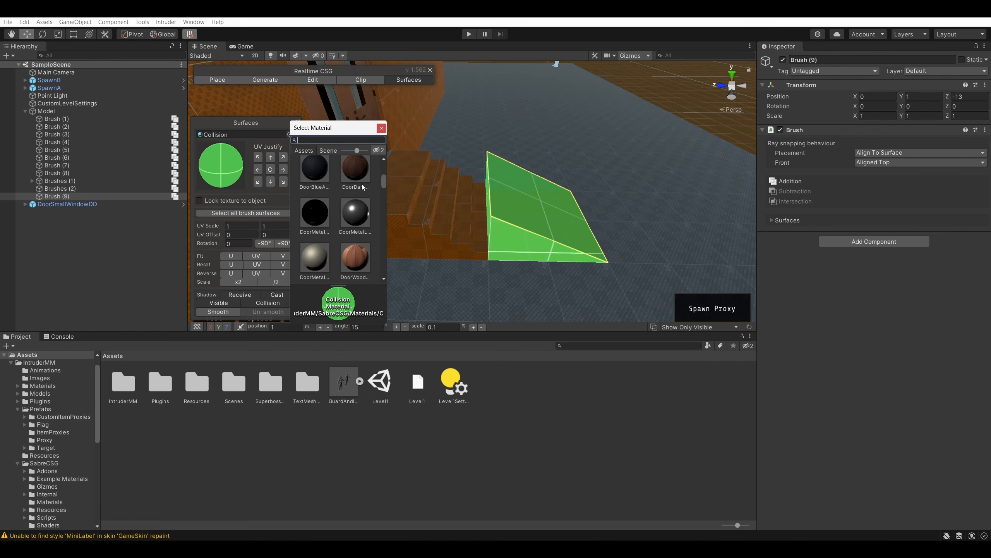
scroll(359, 182, "down", 5)
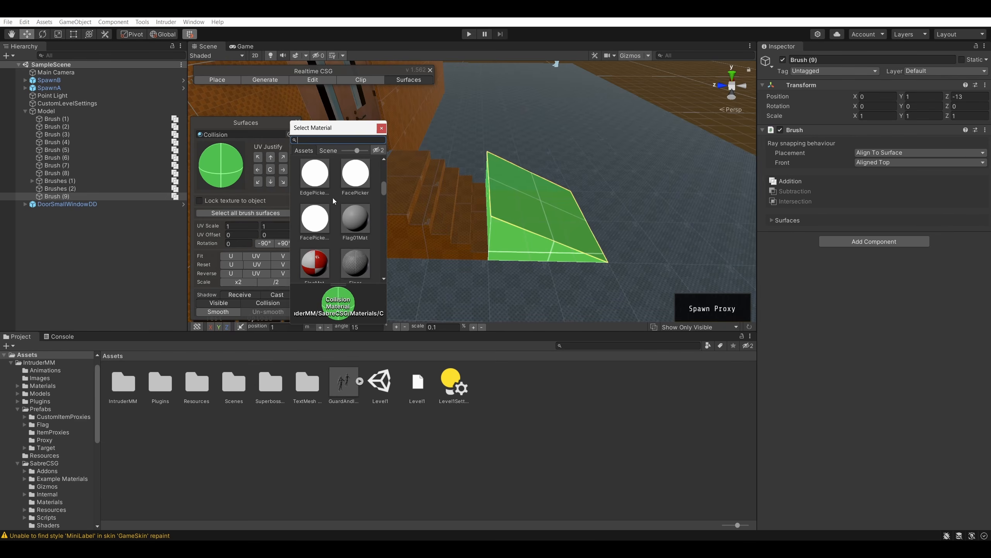
scroll(351, 227, "down", 3)
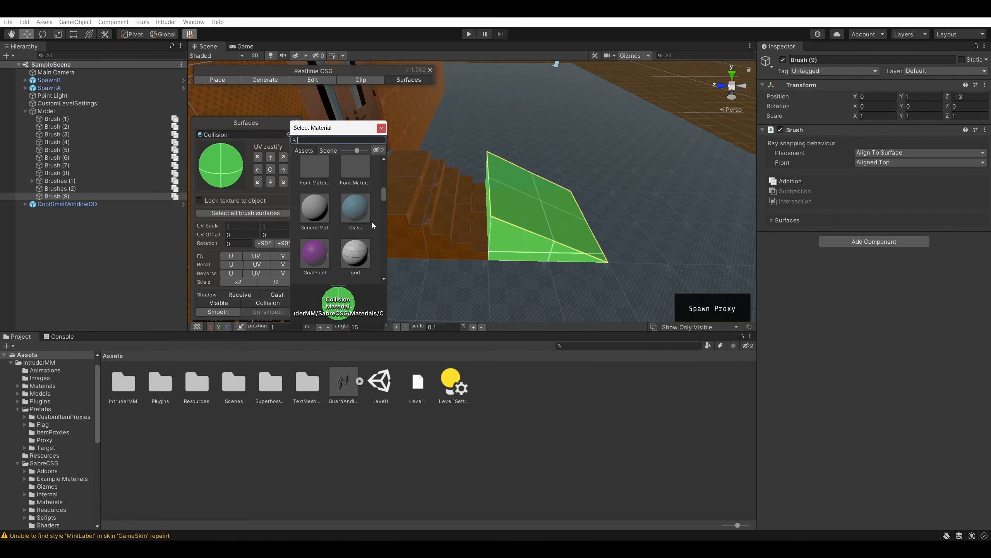
scroll(371, 224, "down", 5)
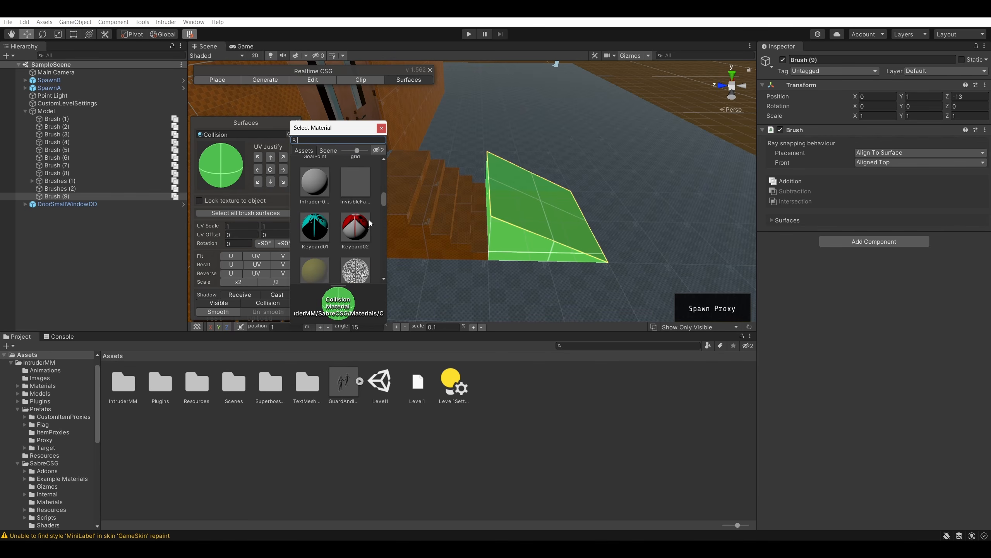
scroll(370, 223, "down", 5)
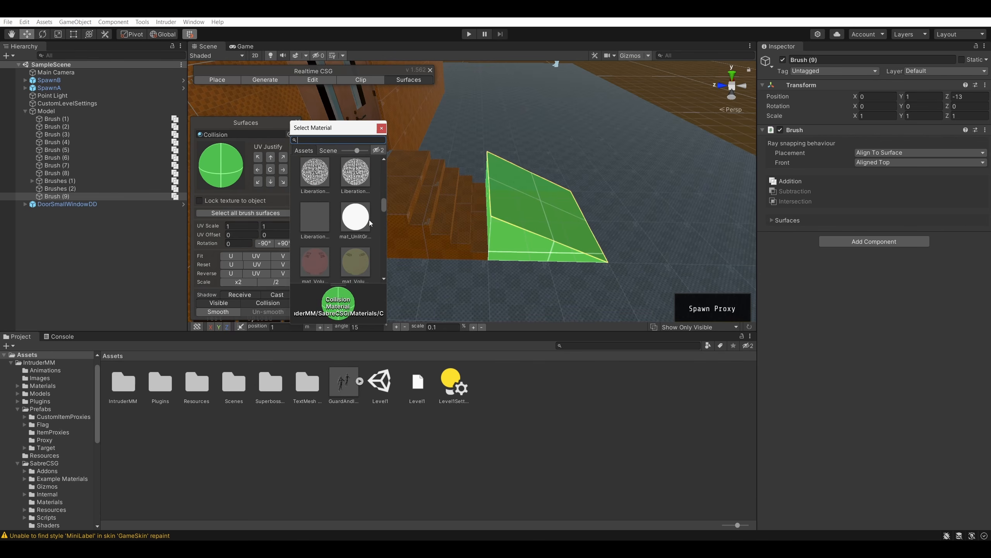
scroll(368, 220, "down", 2)
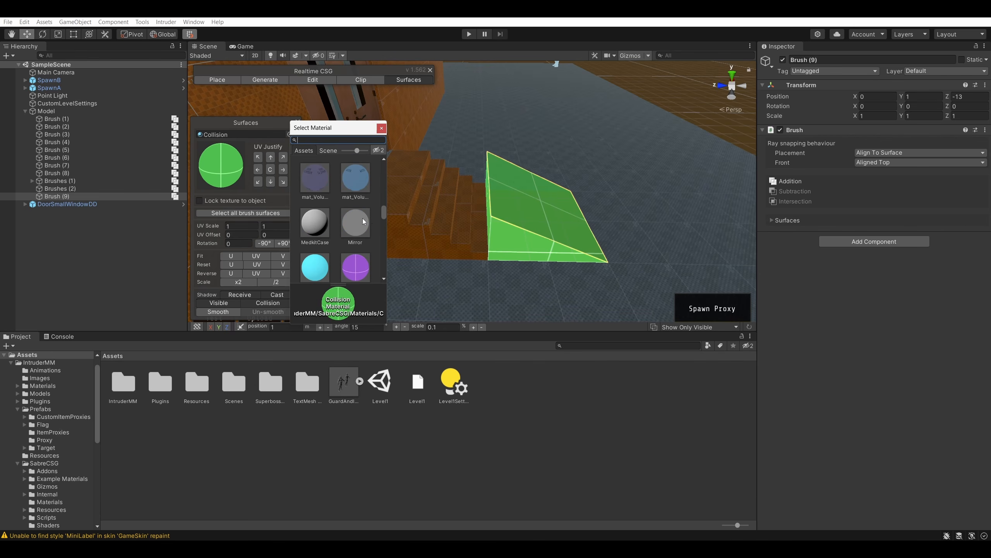
left_click(362, 219)
- Try the green and cyan SabreCSG default materials on the ramp's slope and settle on scsg_defaultmaterial_red
scroll(359, 230, "down", 2)
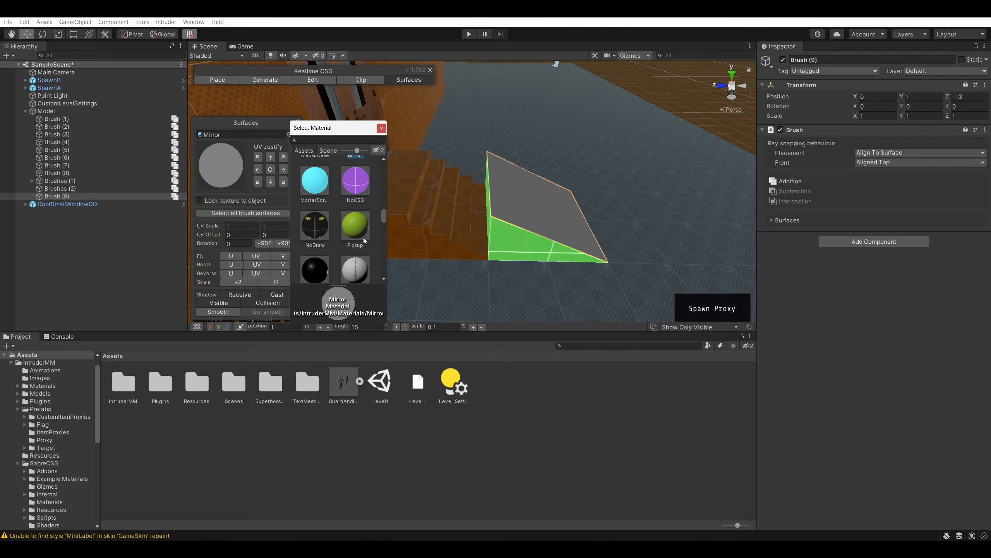
scroll(365, 224, "down", 3)
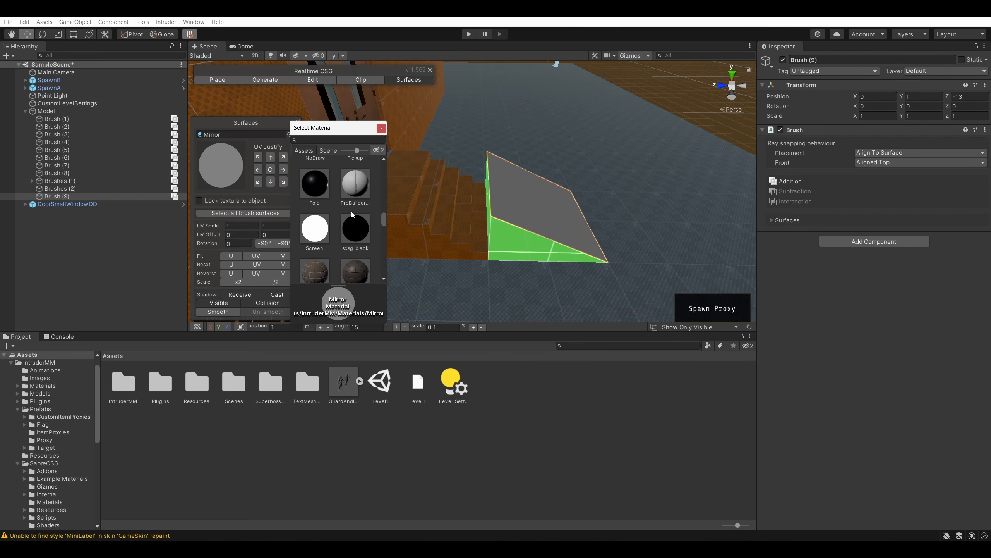
scroll(342, 215, "down", 5)
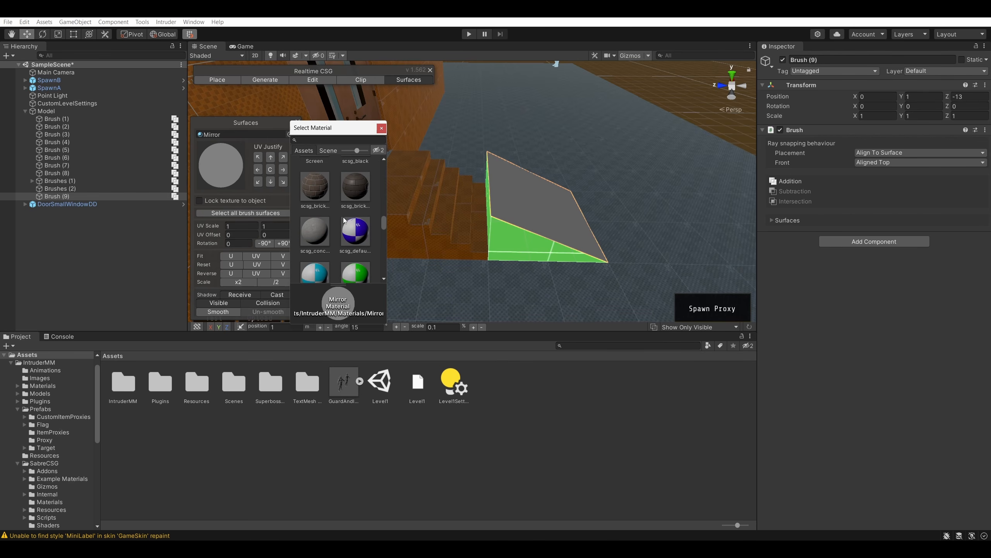
left_click(359, 195)
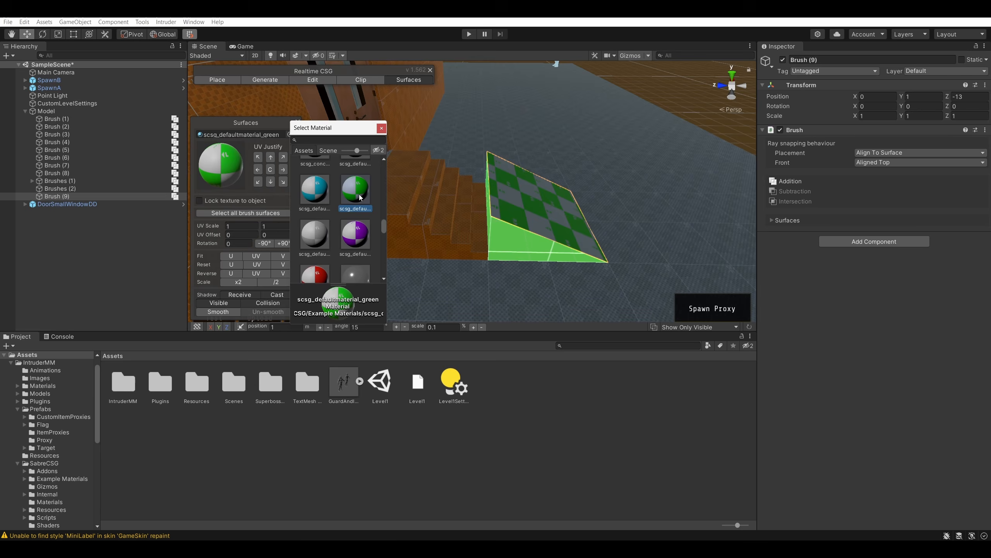
left_click(354, 241)
left_click(313, 186)
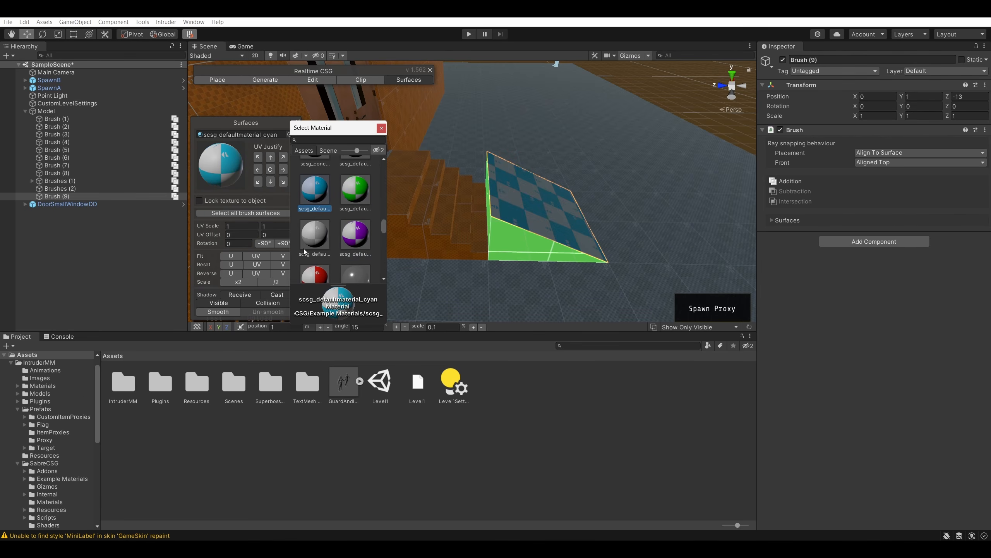
left_click(311, 273)
- Close the material picker and toggle the visibility of the ramp's slope off and on again
scroll(332, 215, "up", 10)
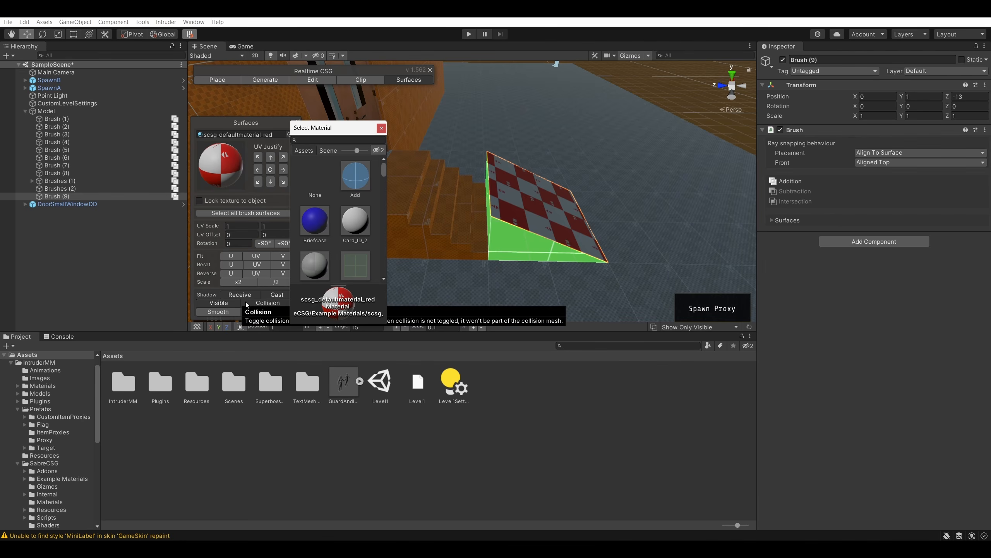
left_click(275, 304)
left_click(225, 304)
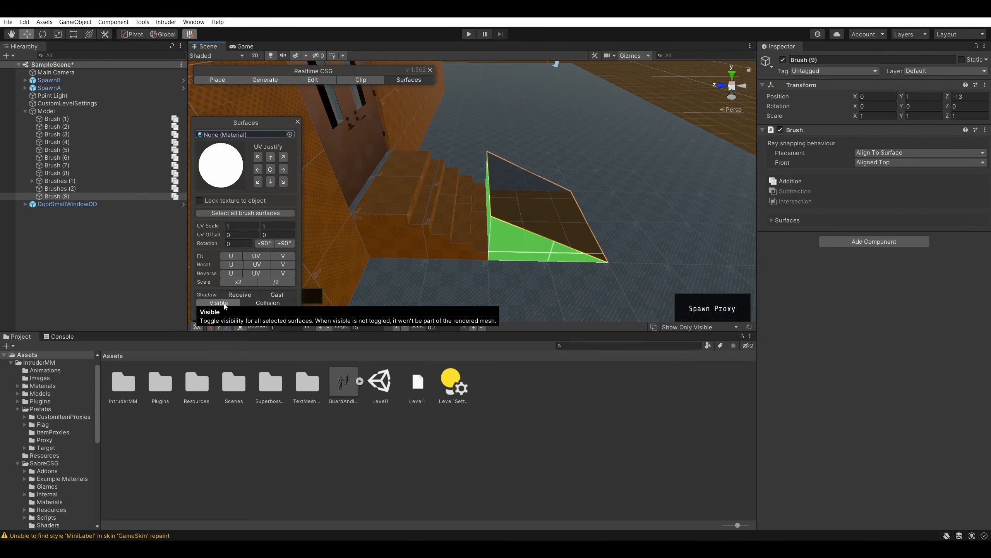
left_click(224, 304)
- Compare the materials on the ramp's side and slope, and locate the slope's red material asset in the project
right_click_drag(543, 150, 484, 116)
key("w")
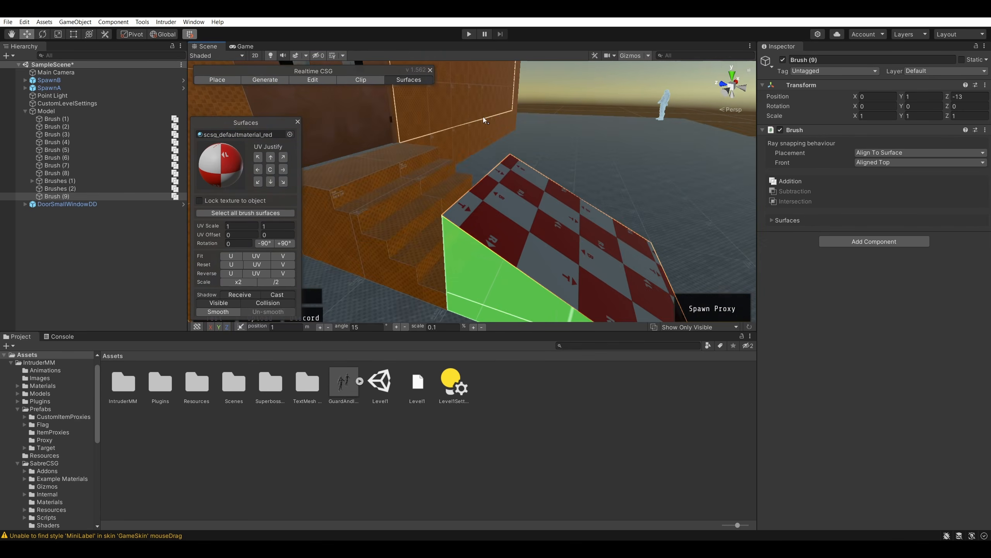
left_click(469, 254)
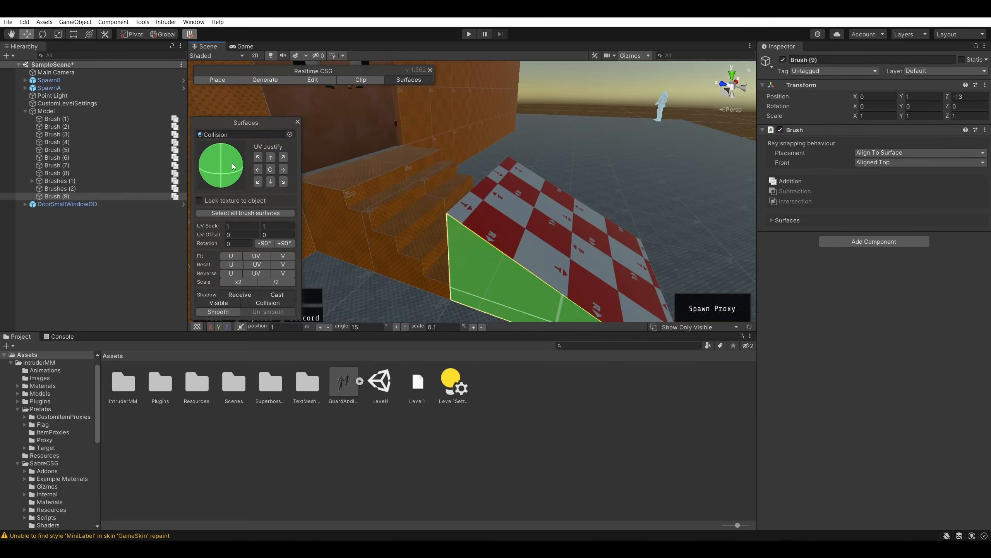
left_click(540, 231)
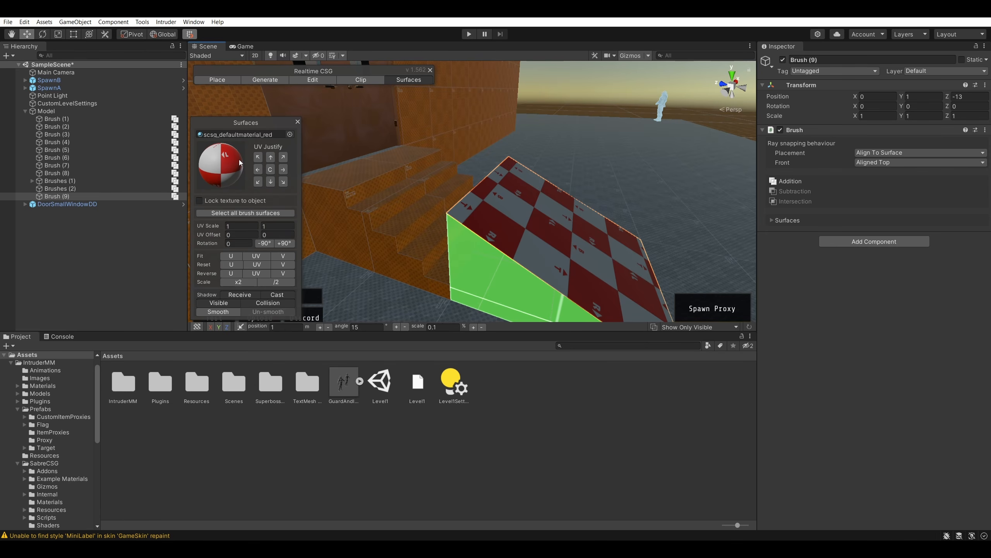
left_click(238, 134)
left_click(531, 384)
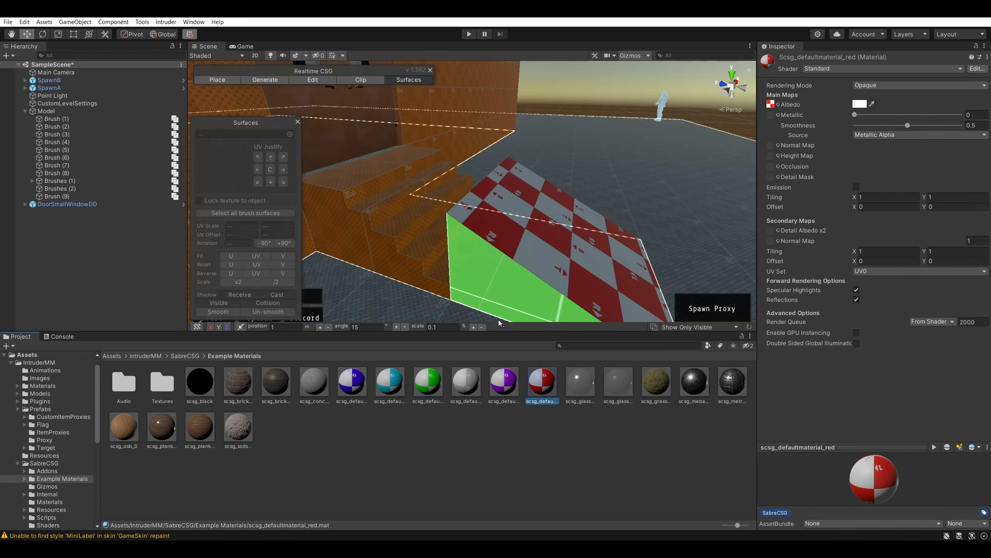
- Try the Default_Map material on all surfaces of the selected ramp and stair brushes, and undo it
left_click(482, 232)
left_click(230, 214)
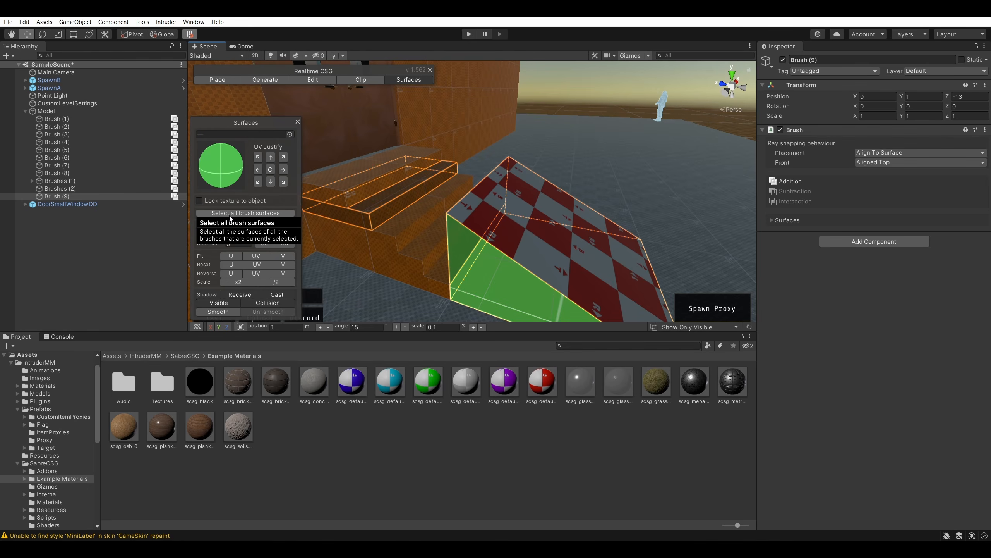
left_click(290, 134)
left_click(357, 227)
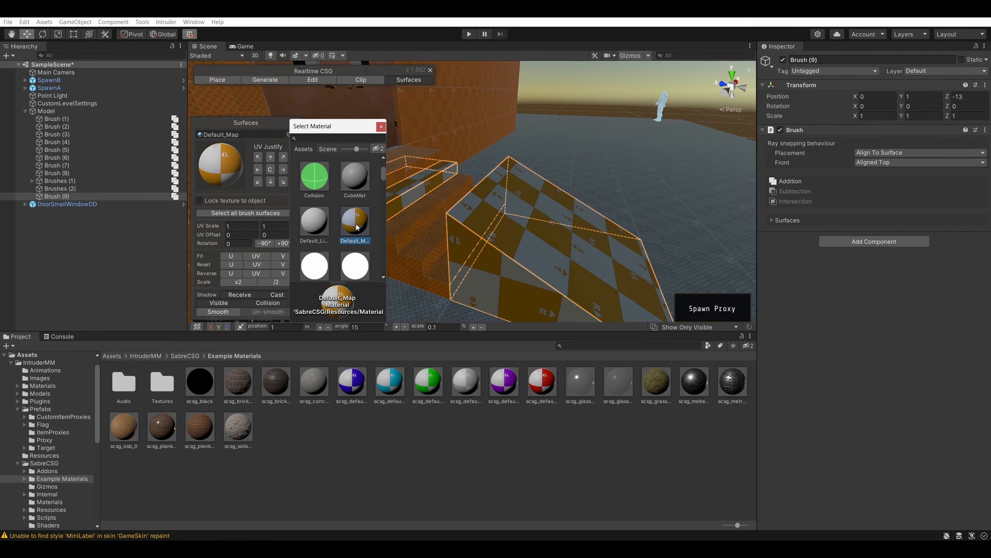
key("ctrl+z")
key("ctrl+z")
key("ctrl+z")
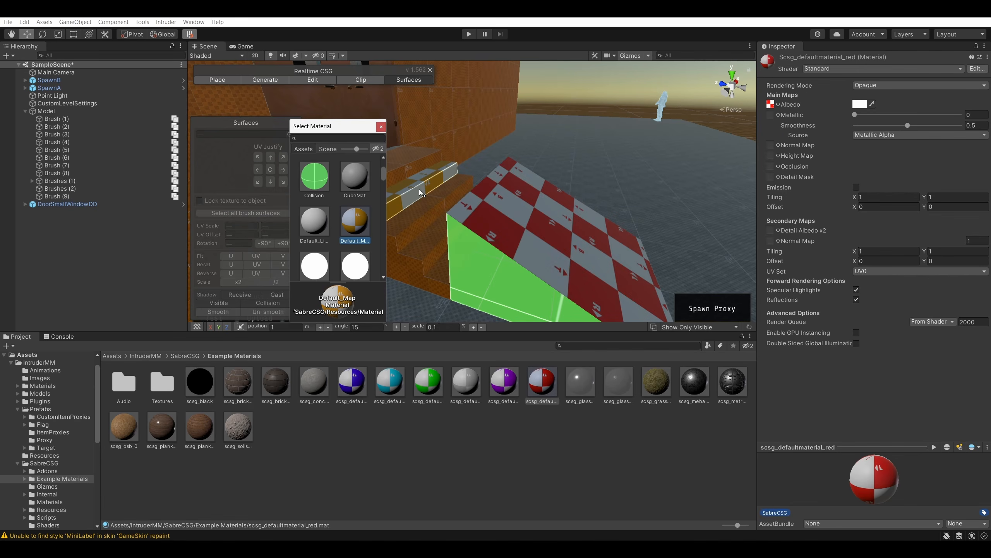
- Select all surfaces of the ramp and the lower wall brushes, apply the Default_Map material, and clear the selection
left_click(420, 187)
mouse_move(551, 128)
left_mouse_down("alt")
mouse_move(484, 144)
mouse_move(639, 158)
left_mouse_up("alt")
left_click(485, 161)
left_click(581, 177)
scroll(639, 158, "down", 5)
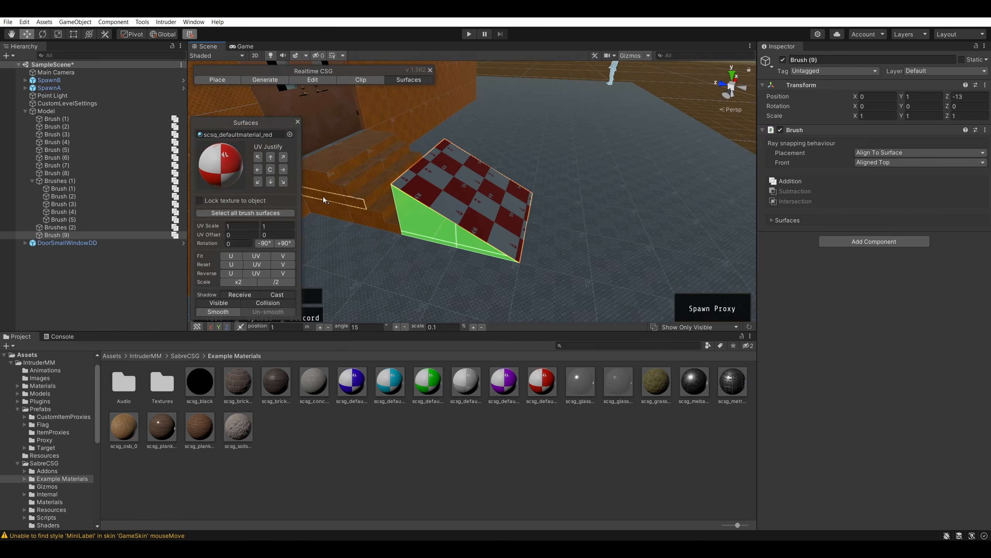
left_click(324, 200, "shift")
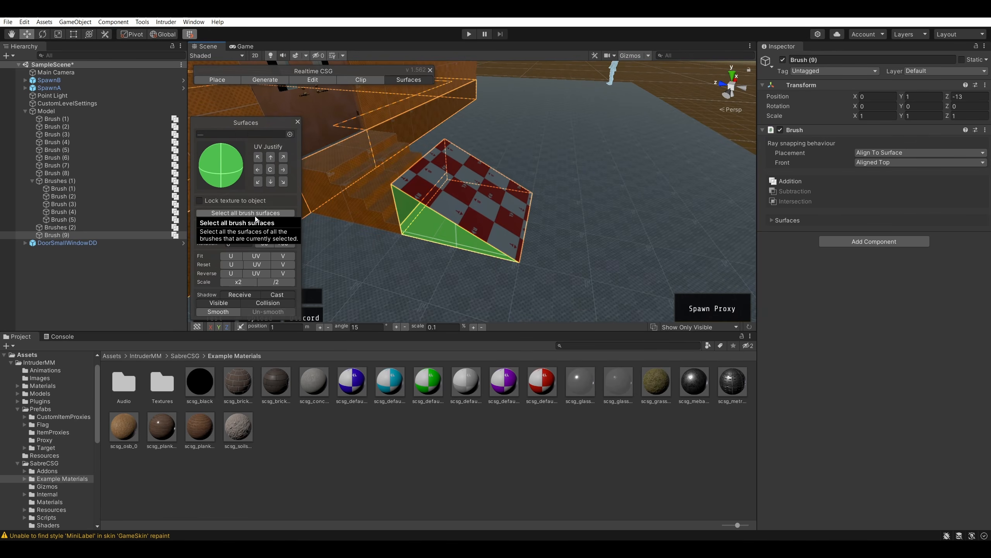
left_click(290, 134)
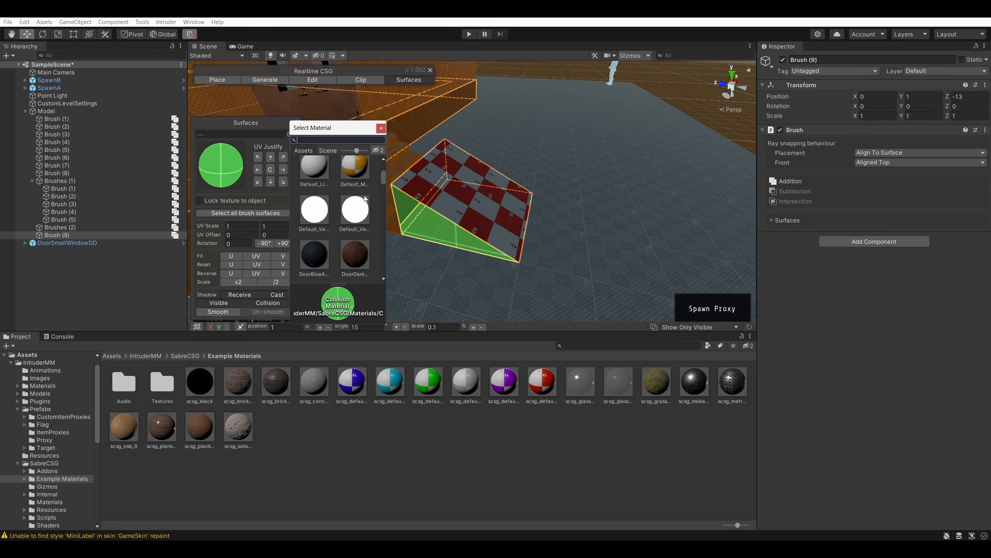
left_click(357, 172)
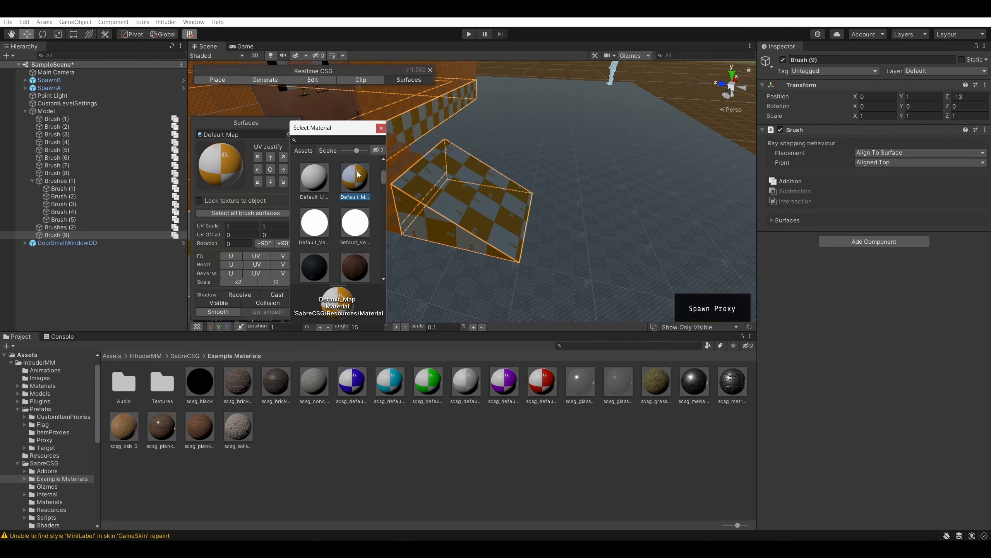
key("Escape")
right_click_drag(610, 131, 562, 108)
key("Escape")
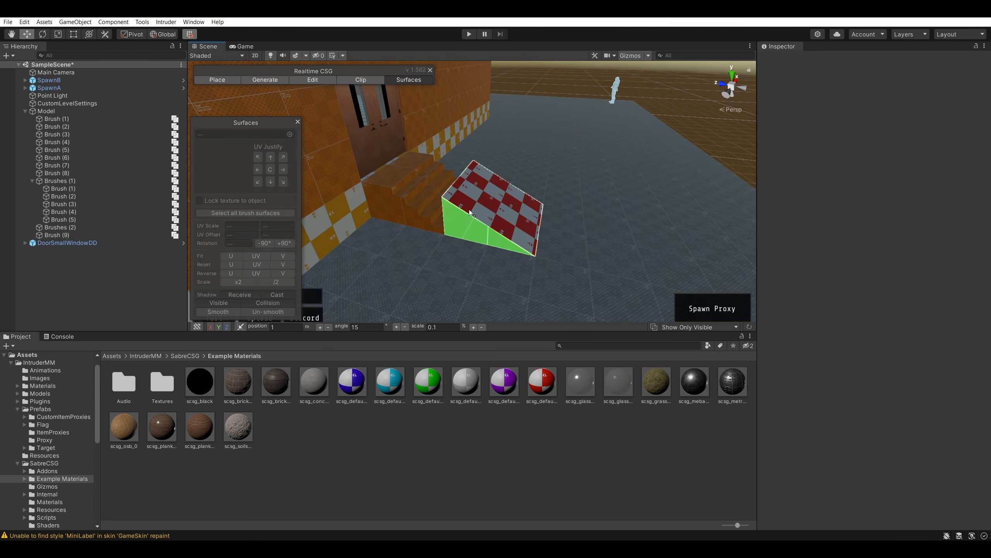
- Examine from several angles which brush surfaces get selected when all surfaces are selected from the ramp's slope
left_click(469, 210)
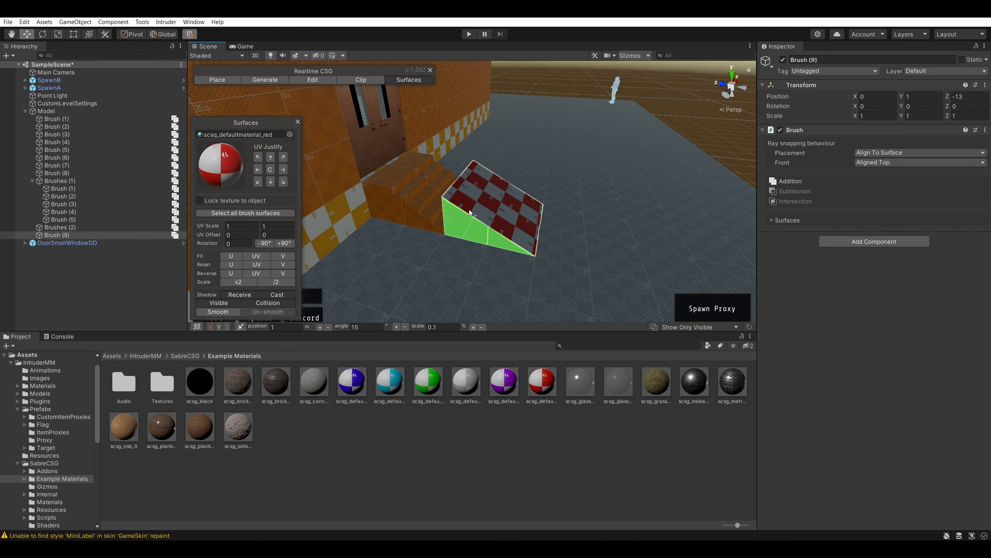
left_click(240, 212)
left_click(595, 75)
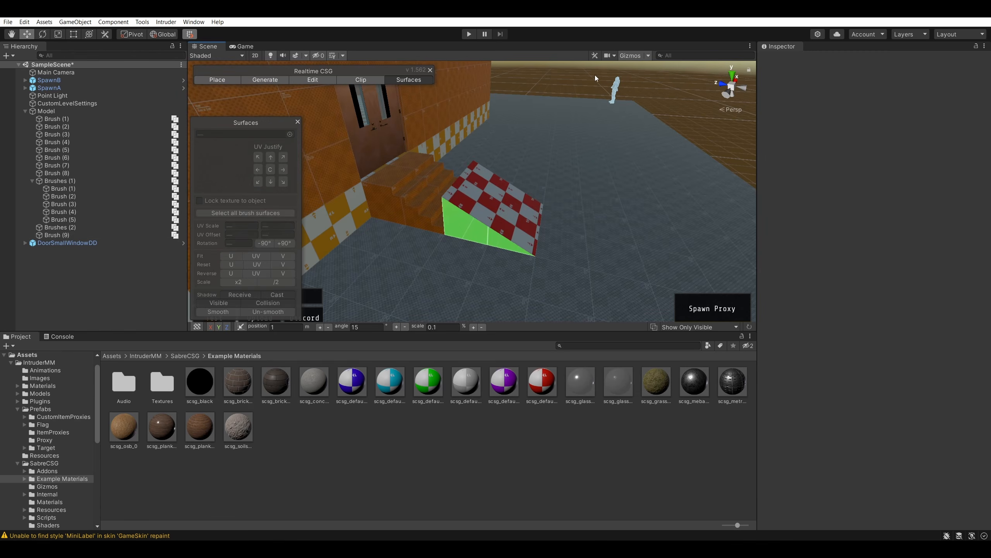
mouse_move(595, 74)
right_mouse_down()
mouse_move(411, 142)
mouse_move(625, 129)
right_mouse_up()
key("s")
left_click(439, 158)
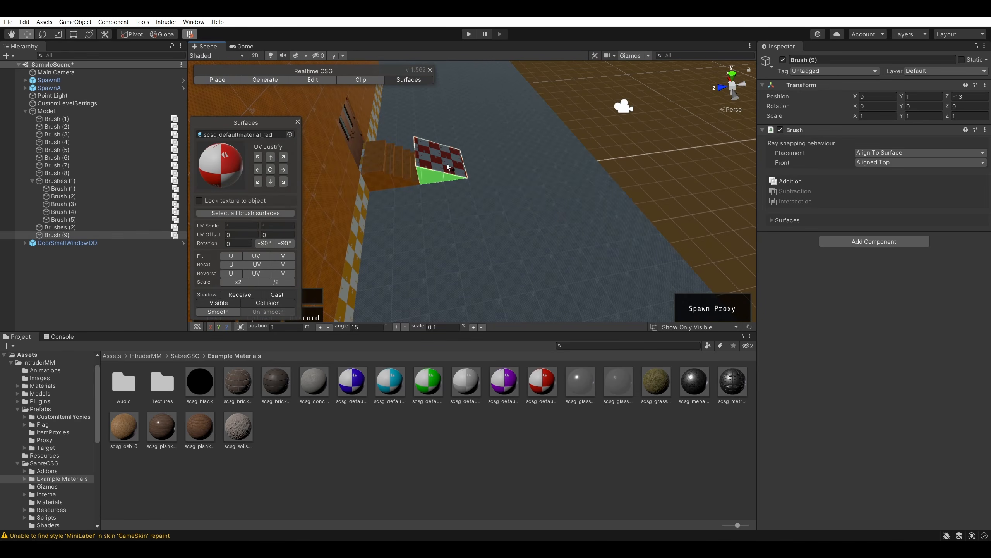
left_click(239, 214)
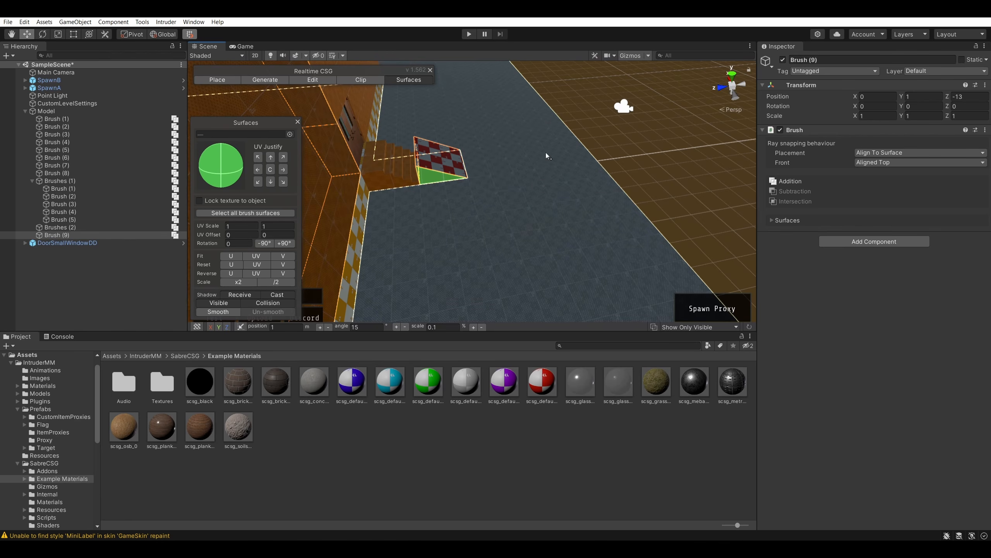
mouse_move(545, 152)
right_mouse_down()
mouse_move(499, 145)
mouse_move(534, 142)
mouse_move(509, 134)
mouse_move(556, 145)
right_mouse_up()
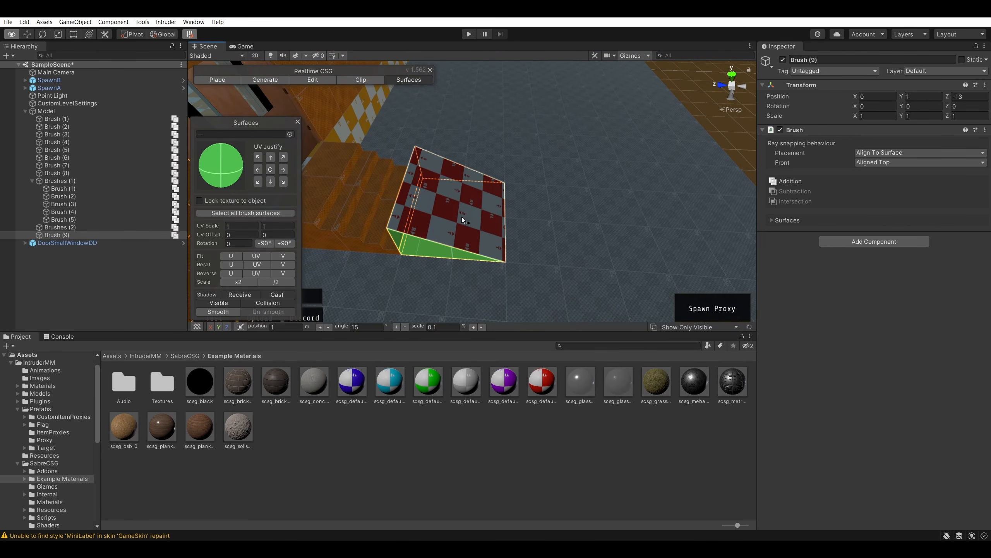
left_click_drag(462, 220, 422, 222, "alt")
mouse_move(711, 140)
left_mouse_down("alt")
mouse_move(566, 130)
mouse_move(576, 93)
mouse_move(657, 101)
left_mouse_up("alt")
left_click(486, 264)
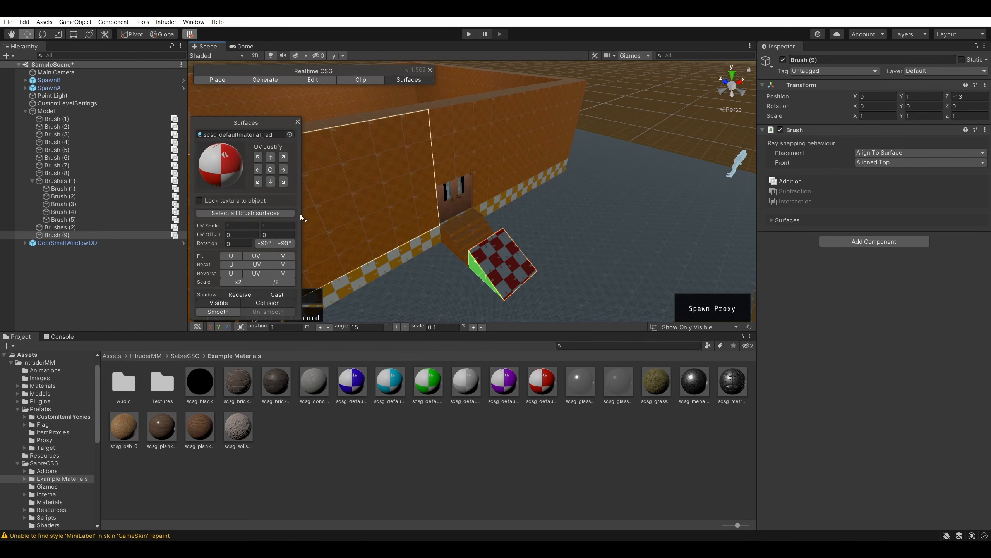
- Move the ramp brush in Place mode along the Z axis to -22, away from the entrance stairs, and deselect it
left_click(224, 82)
right_click_drag(379, 184, 448, 220)
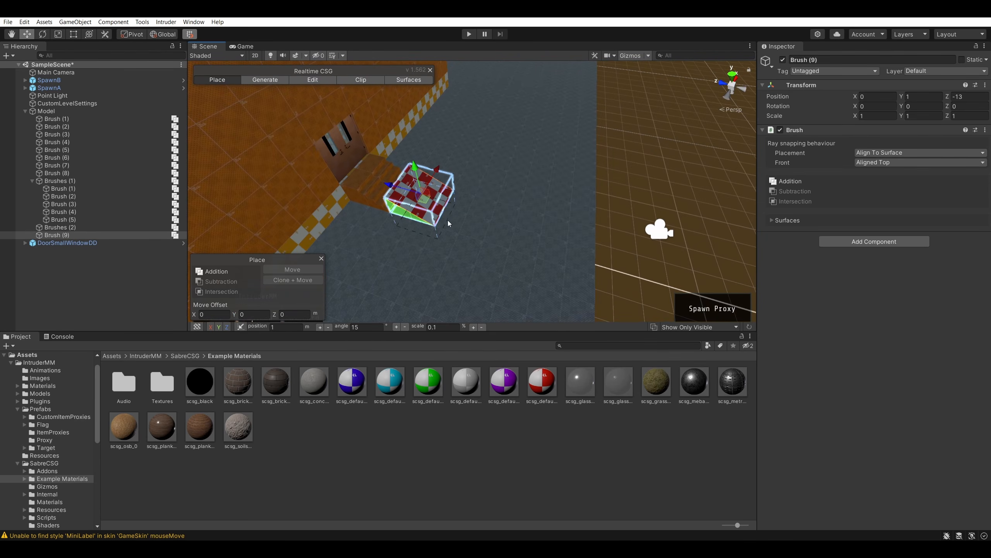
left_click_drag(393, 187, 581, 196)
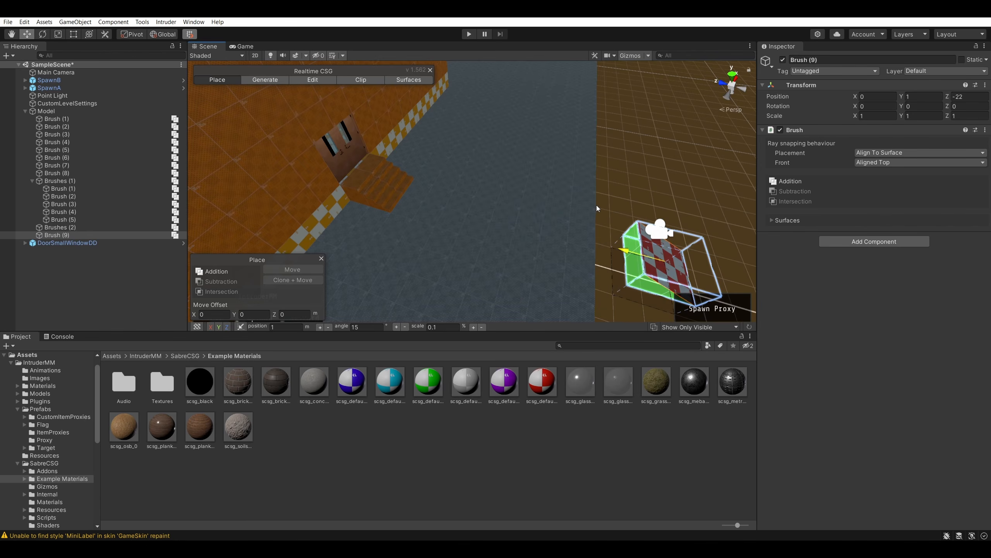
left_click(664, 184)
- Select the ramp brush, select all its surfaces in Surfaces mode, and examine the surface selection from another angle
mouse_move(664, 184)
right_mouse_down()
mouse_move(694, 198)
mouse_move(679, 195)
right_mouse_up()
left_click(313, 79)
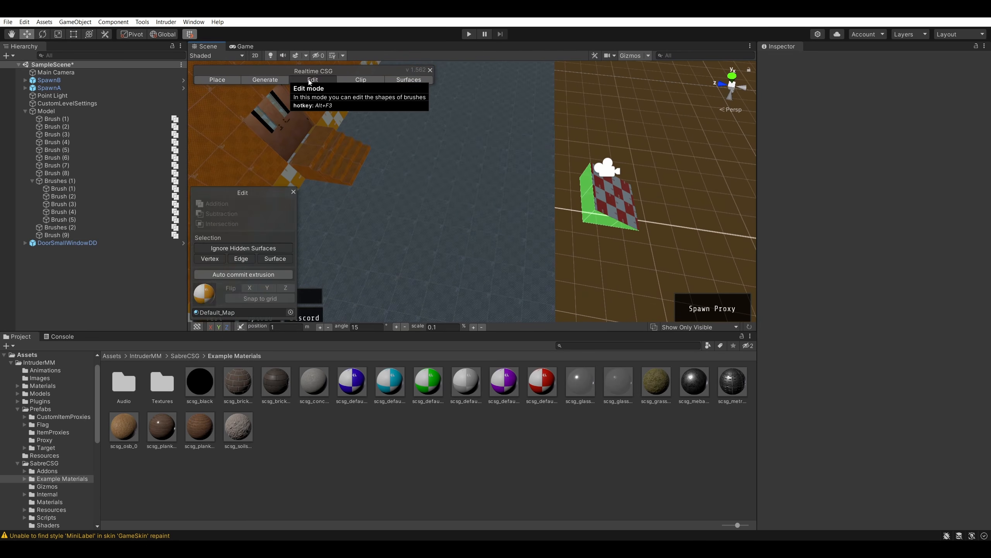
left_click(615, 206)
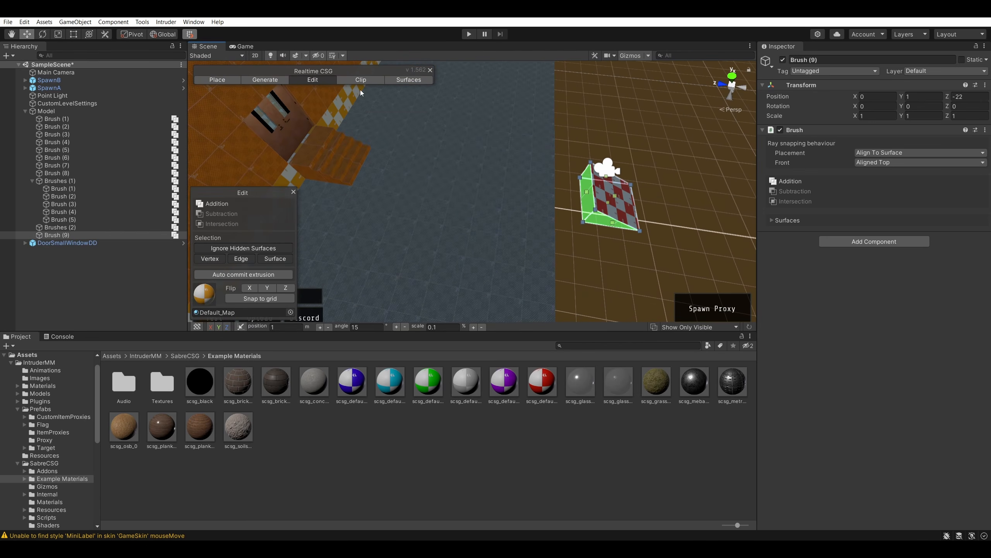
left_click(409, 80)
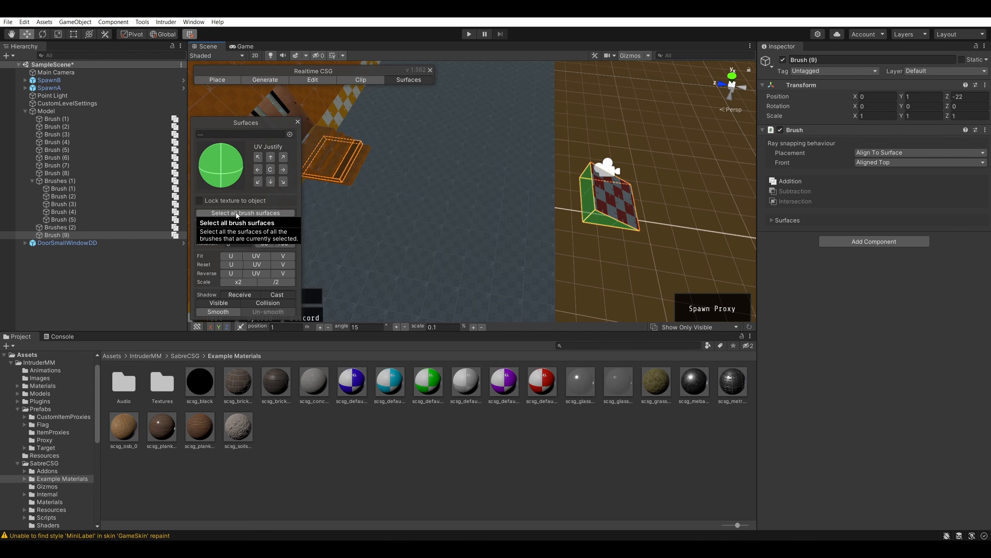
left_click(673, 113)
mouse_move(469, 155)
right_mouse_down()
mouse_move(685, 200)
mouse_move(436, 128)
mouse_move(562, 109)
mouse_move(555, 111)
right_mouse_up()
key("w")
- Delete the ramp brush that was moved away from the entrance stairs
left_click(625, 218)
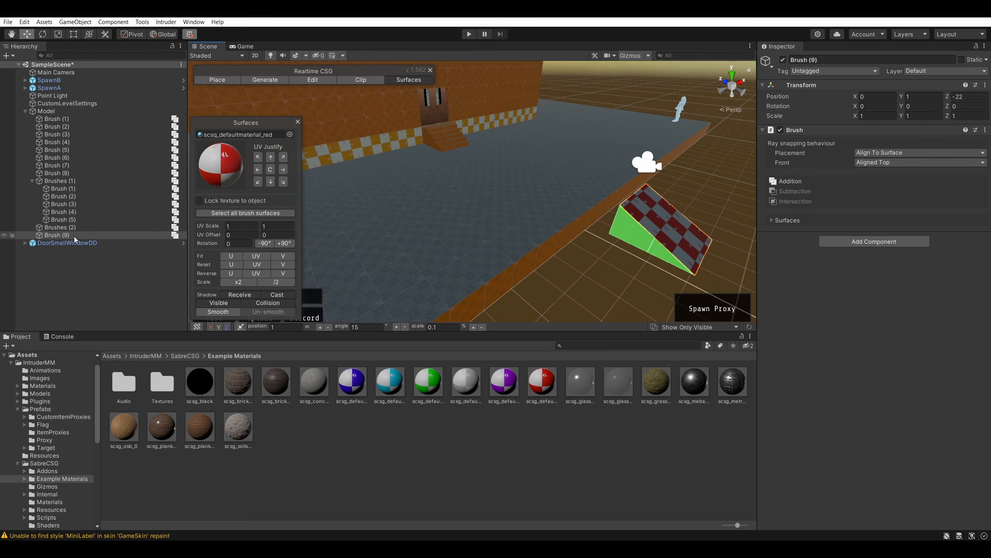
left_click(32, 181)
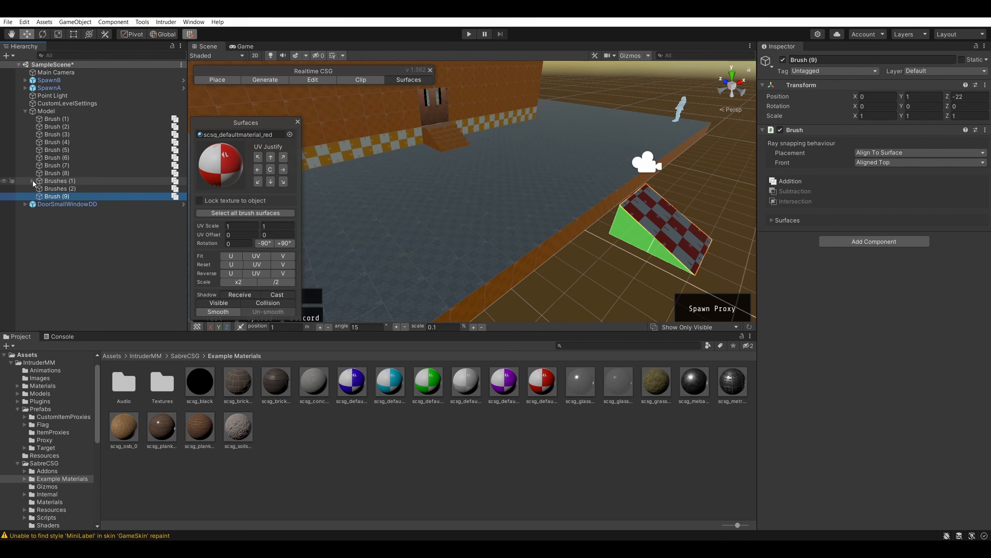
left_click(33, 181)
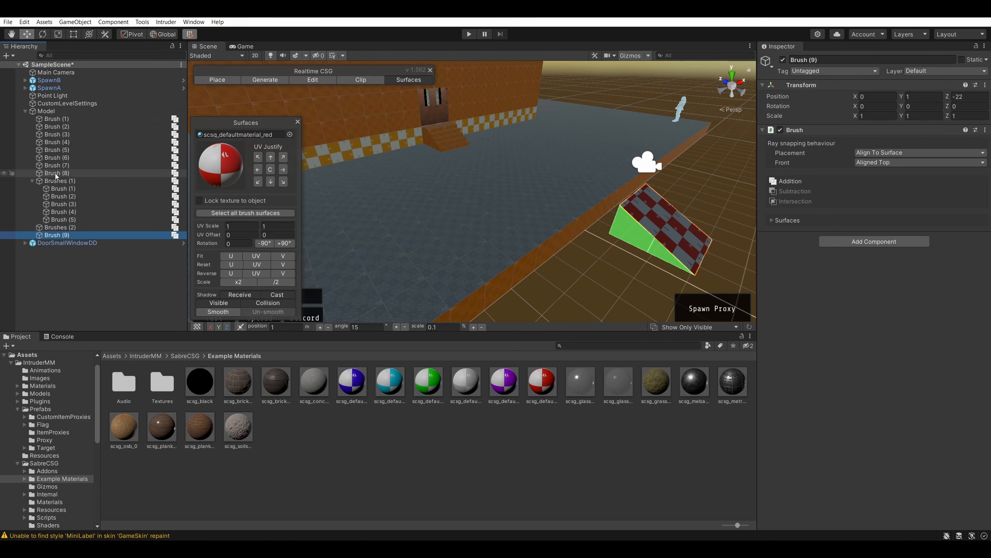
left_click(672, 191)
left_click(652, 213)
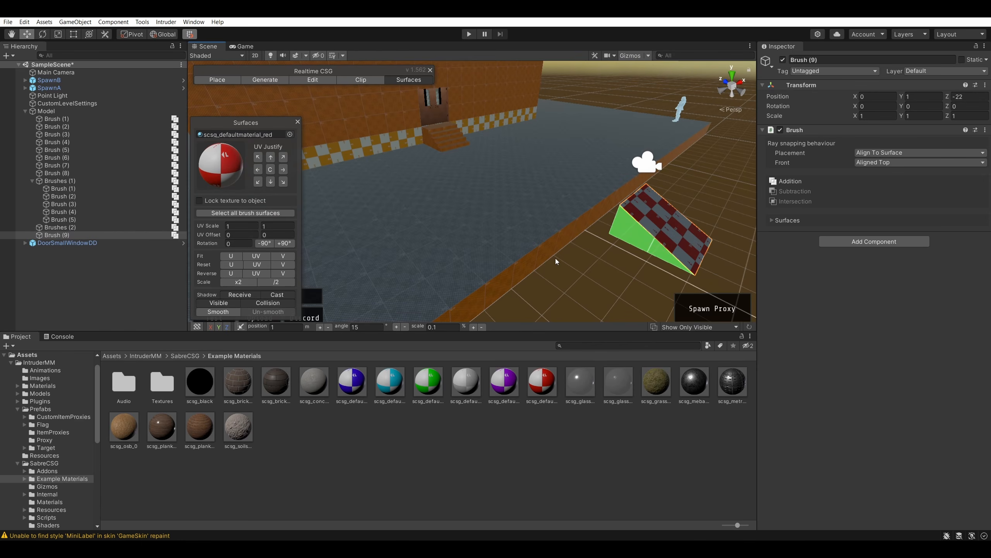
key("Delete")
mouse_move(663, 240)
right_mouse_down()
mouse_move(525, 134)
mouse_move(433, 162)
mouse_move(571, 158)
right_mouse_up()
left_click(550, 172)
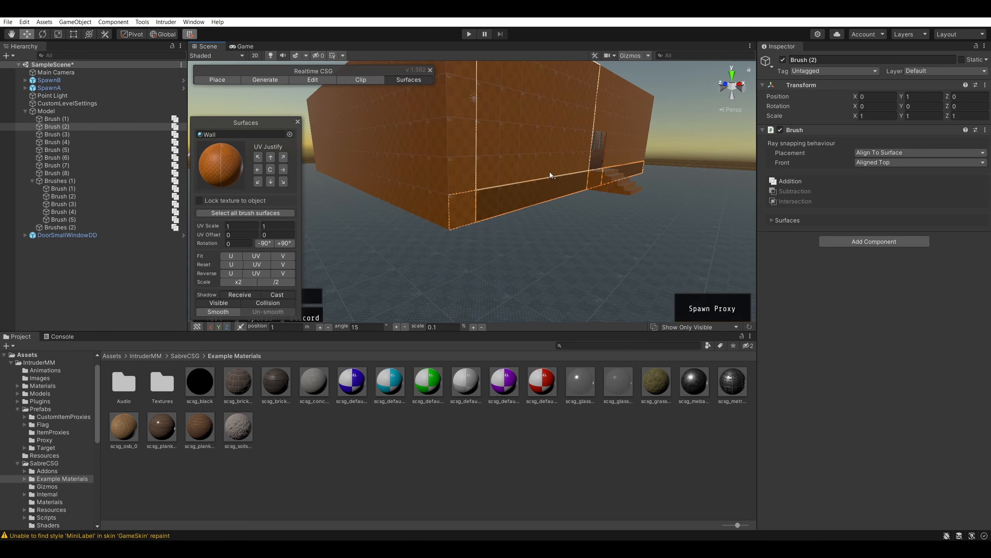
key("Escape")
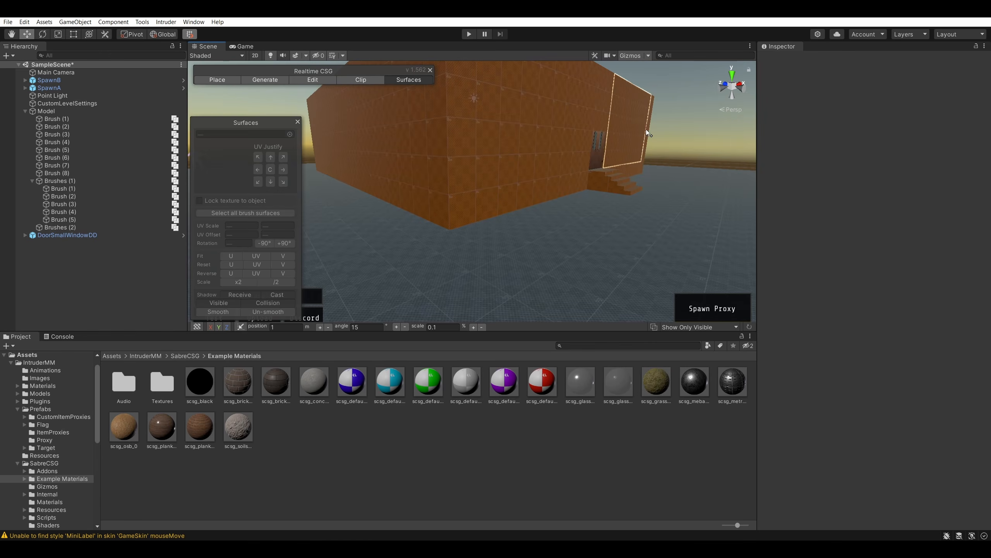
right_click_drag(647, 130, 337, 157)
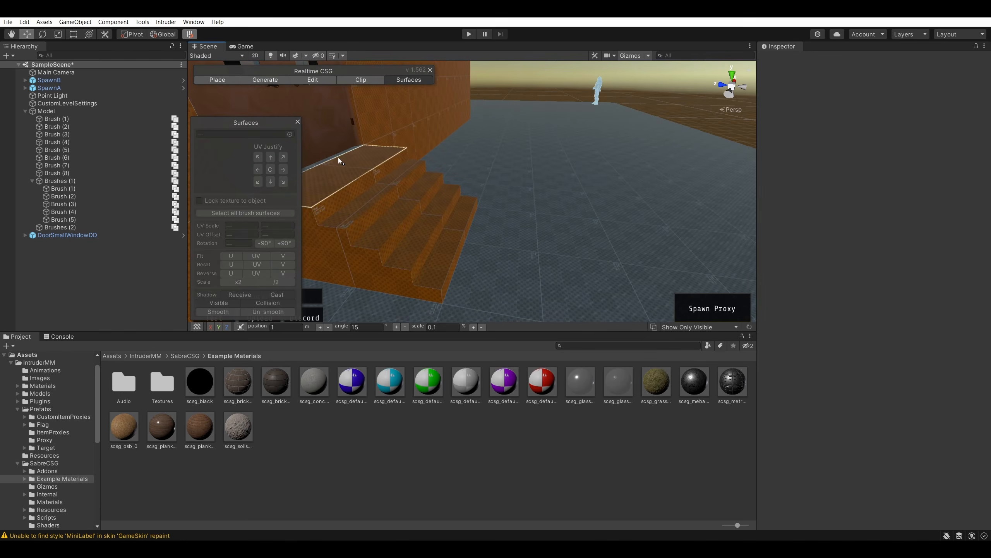
left_click(298, 122)
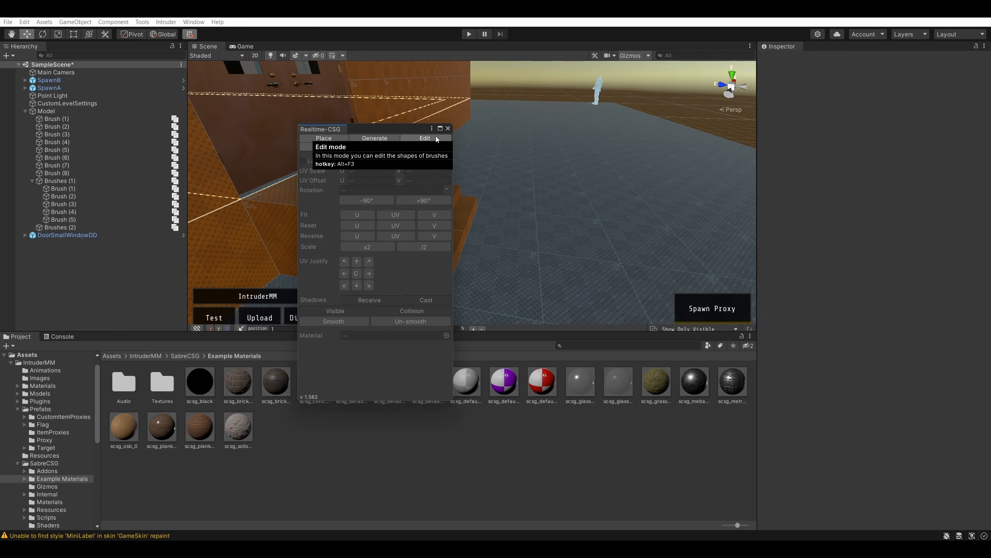
left_click(448, 128)
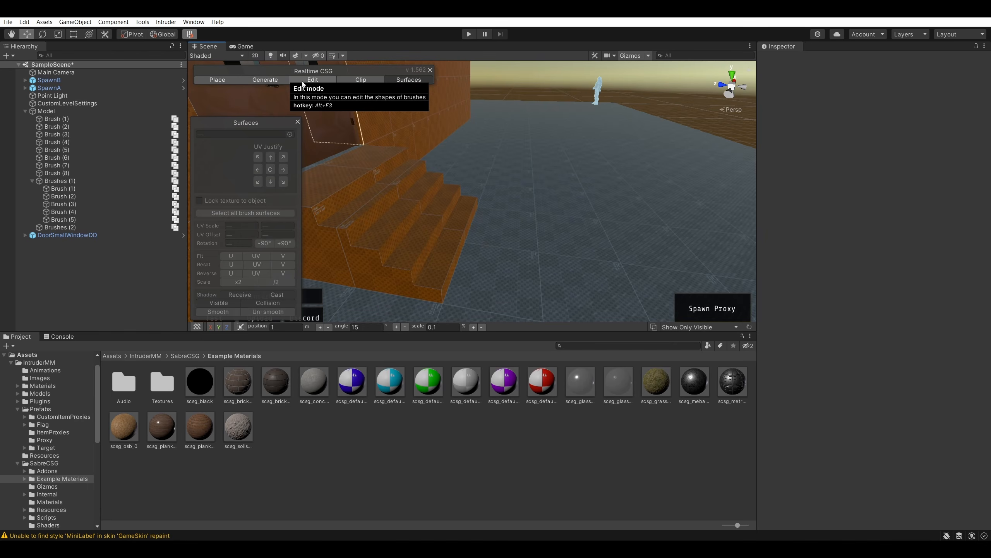
- Generate a Default_Map box brush at the foot of the entrance stairs with height 1, length -1 and width -2
left_click(265, 79)
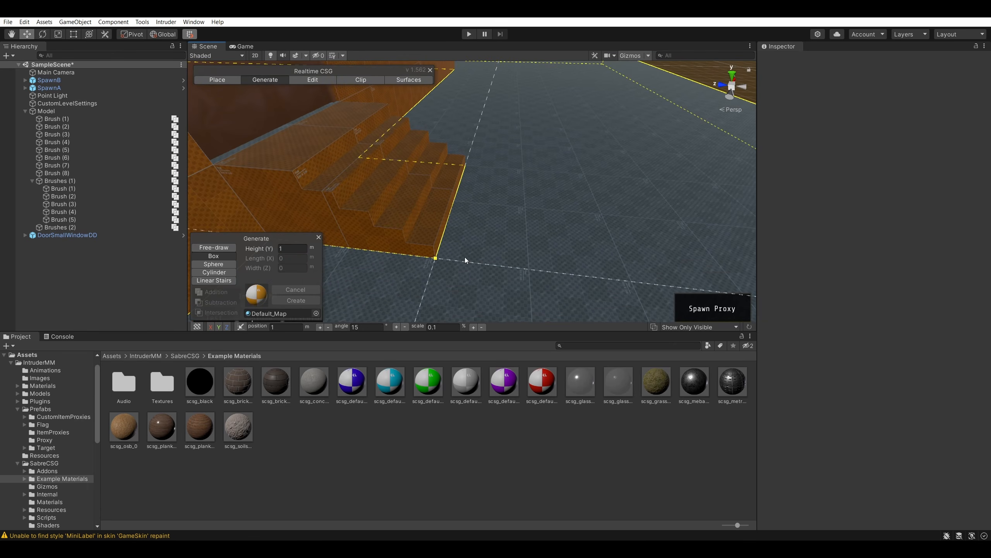
left_click_drag(464, 256, 515, 176)
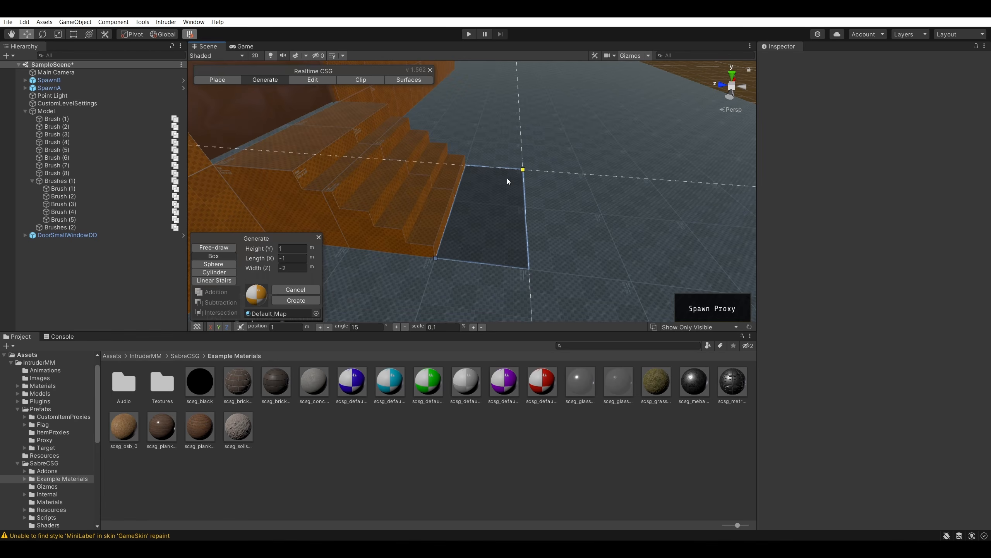
left_click_drag(507, 178, 491, 98)
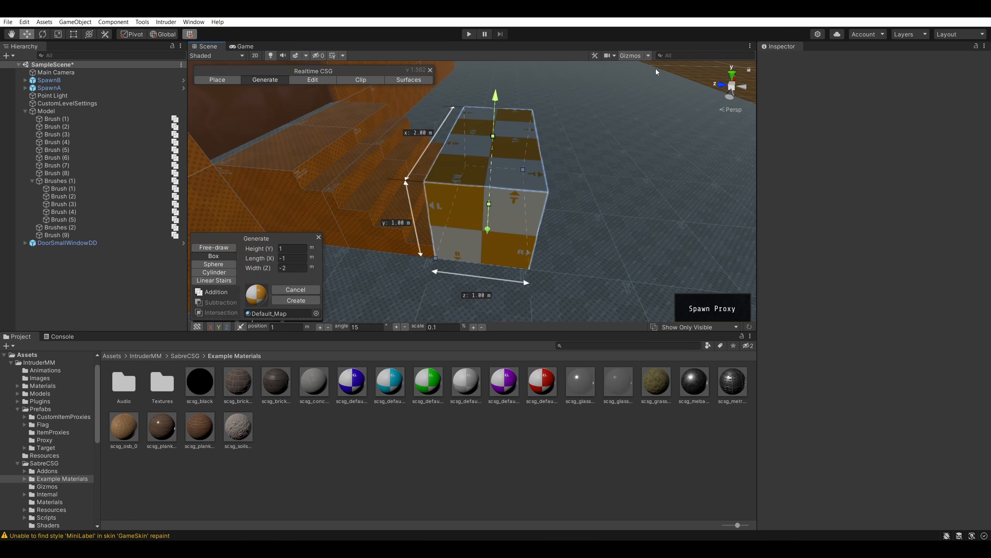
right_click_drag(565, 177, 512, 172)
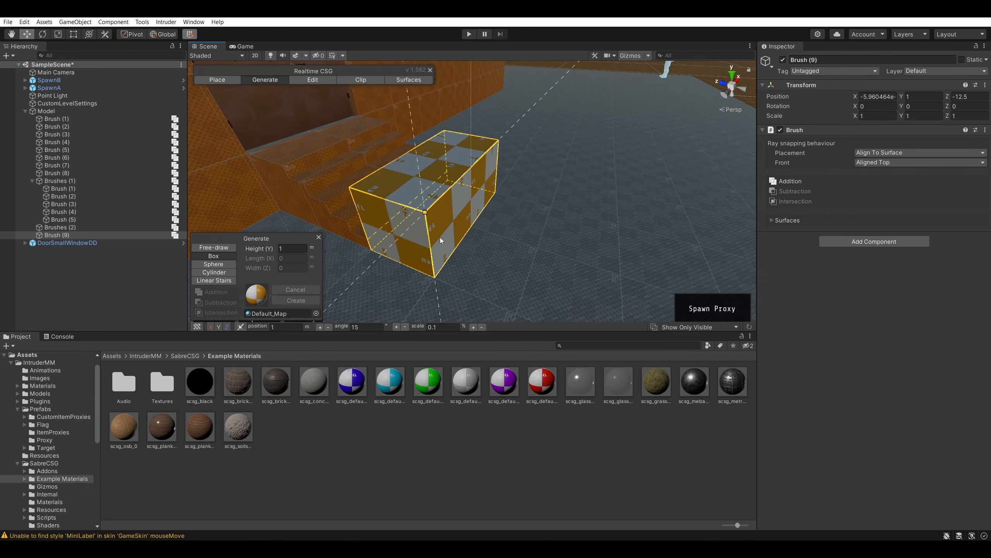
- Lower the box's outer upper edge onto its bottom edge in Edit mode to form a ramp sloping away from the stairs
mouse_move(411, 233)
right_mouse_down()
mouse_move(500, 224)
mouse_move(466, 211)
mouse_move(605, 176)
mouse_move(562, 168)
right_mouse_up()
left_click(325, 82)
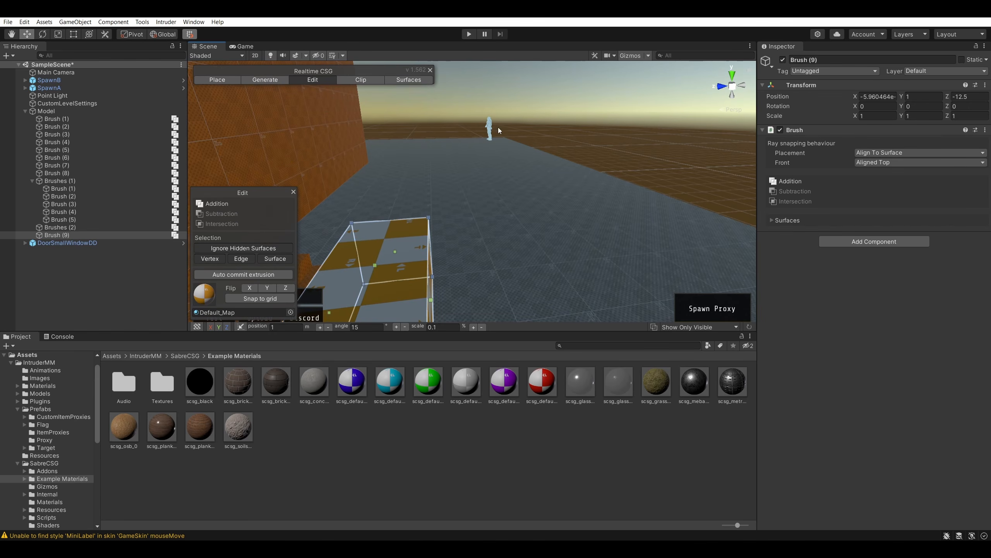
mouse_move(498, 127)
right_mouse_down()
mouse_move(474, 243)
mouse_move(505, 261)
mouse_move(455, 247)
right_mouse_up()
left_click_drag(454, 247, 442, 291)
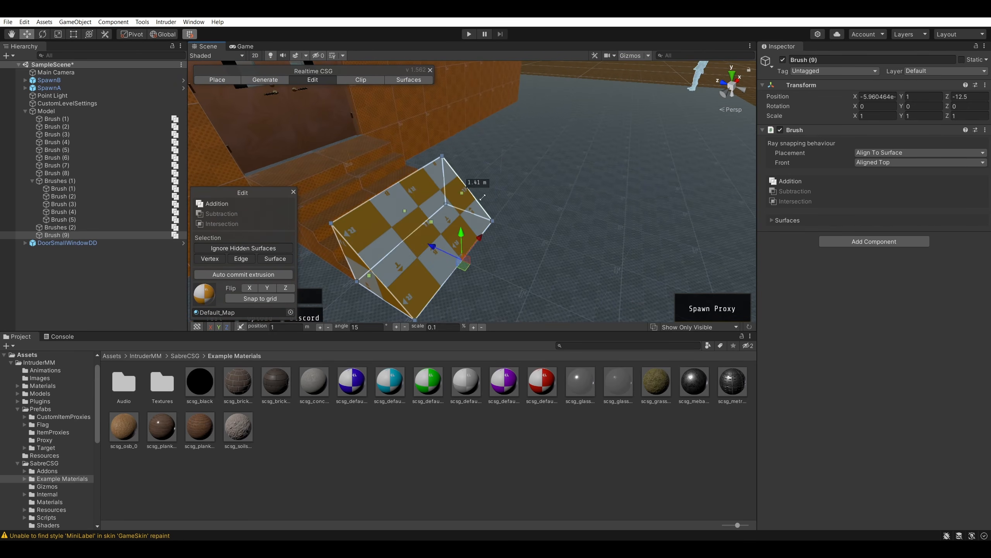
- Select the ramp's upper edge beside the stairs and examine from several angles how its height lines up with the steps
mouse_move(482, 198)
right_mouse_down()
mouse_move(521, 201)
mouse_move(493, 153)
right_mouse_up()
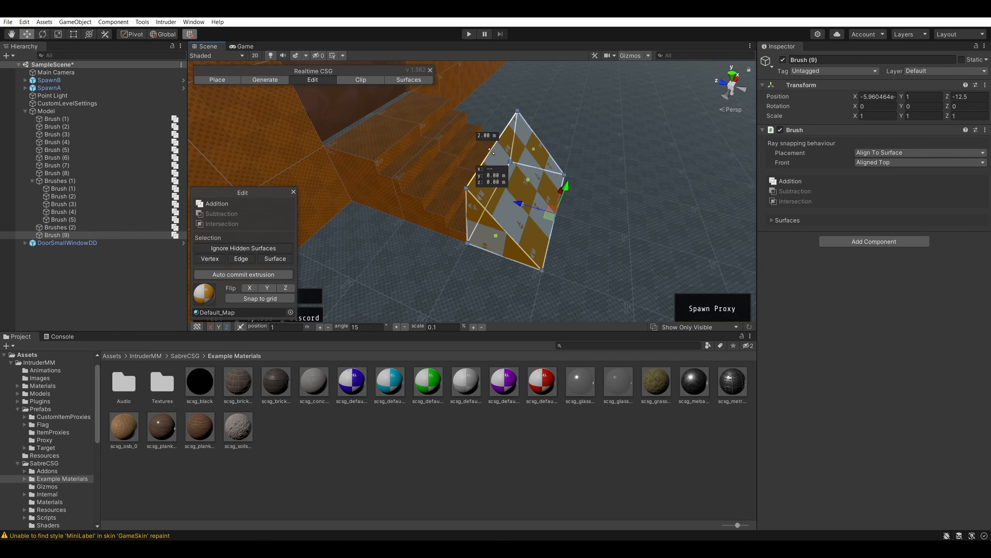
left_click(488, 158)
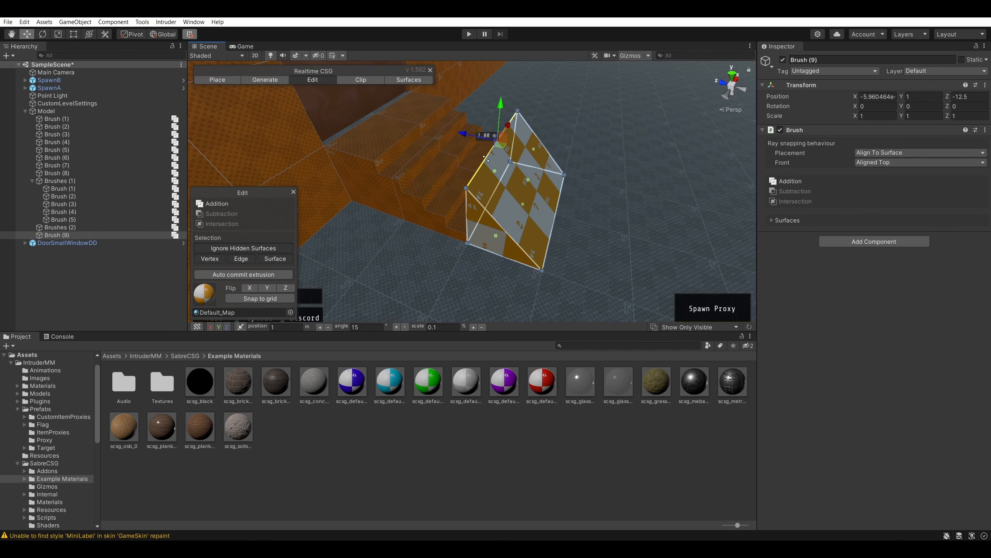
mouse_move(486, 158)
right_mouse_down()
mouse_move(576, 135)
mouse_move(599, 157)
mouse_move(528, 130)
mouse_move(542, 183)
right_mouse_up()
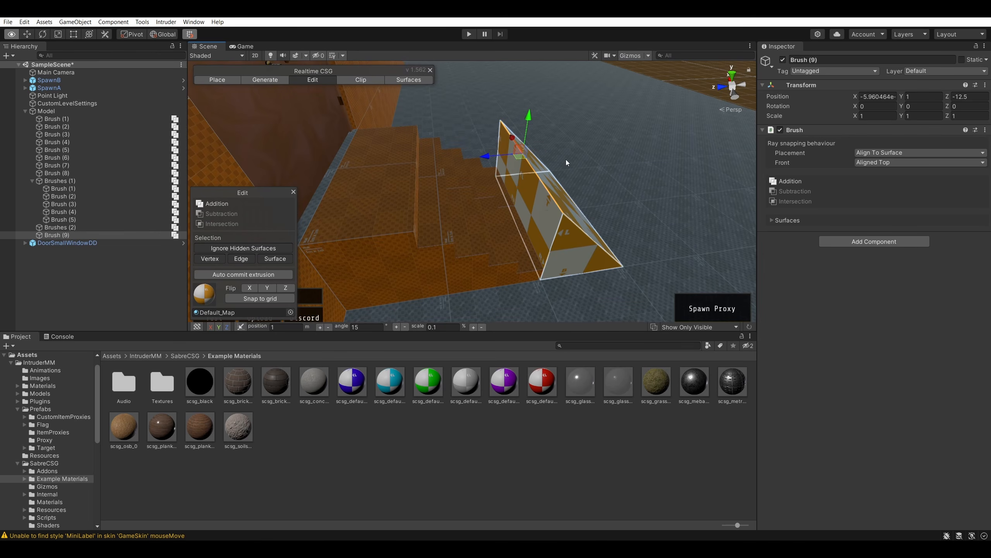
mouse_move(566, 162)
right_mouse_down()
mouse_move(558, 156)
mouse_move(564, 142)
right_mouse_up()
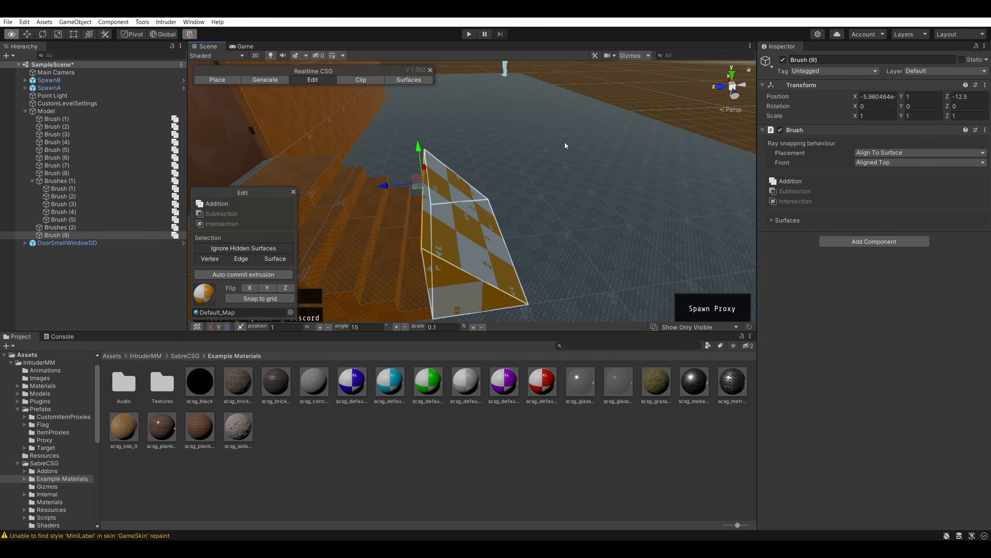
left_click(259, 298)
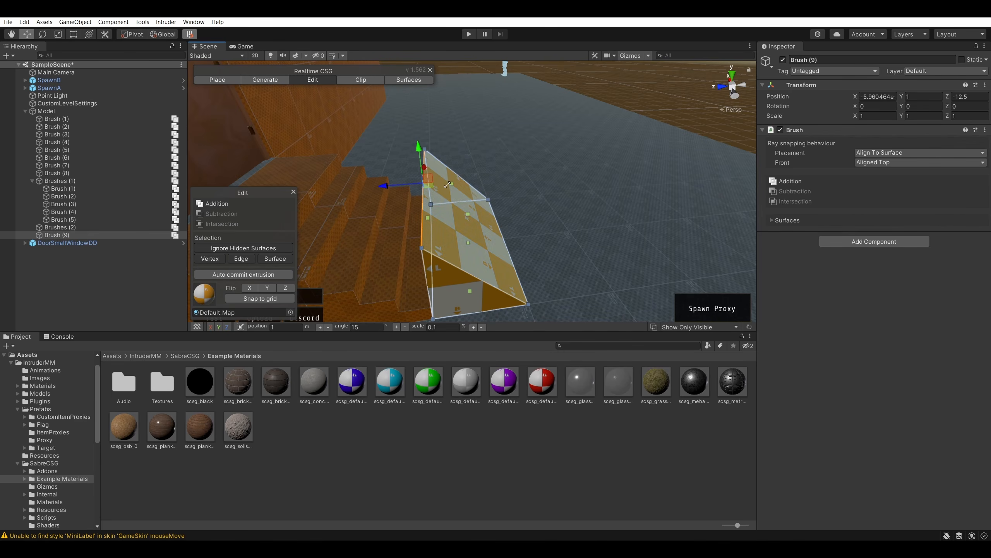
left_click_drag(427, 223, 388, 187)
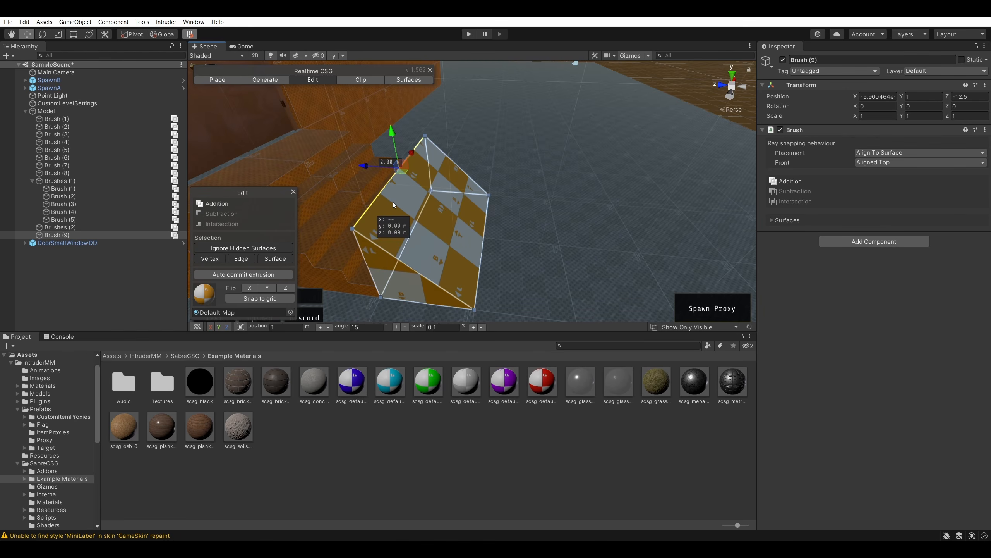
mouse_move(392, 201)
right_mouse_down()
mouse_move(422, 217)
mouse_move(581, 146)
mouse_move(526, 131)
mouse_move(426, 173)
mouse_move(525, 240)
mouse_move(466, 266)
mouse_move(454, 249)
mouse_move(466, 199)
mouse_move(410, 137)
mouse_move(427, 115)
mouse_move(467, 181)
right_mouse_up()
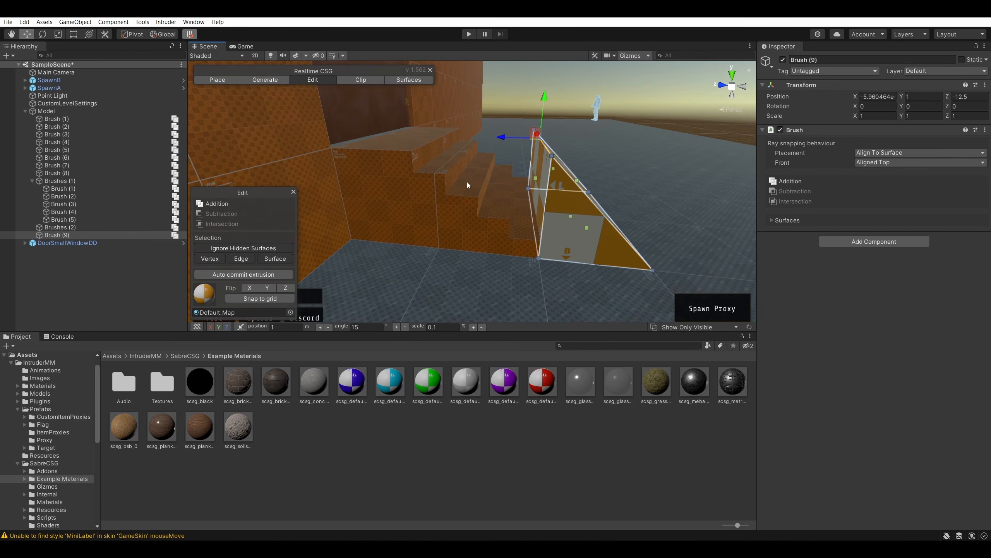
mouse_move(550, 118)
right_mouse_down()
mouse_move(606, 100)
mouse_move(566, 107)
right_mouse_up()
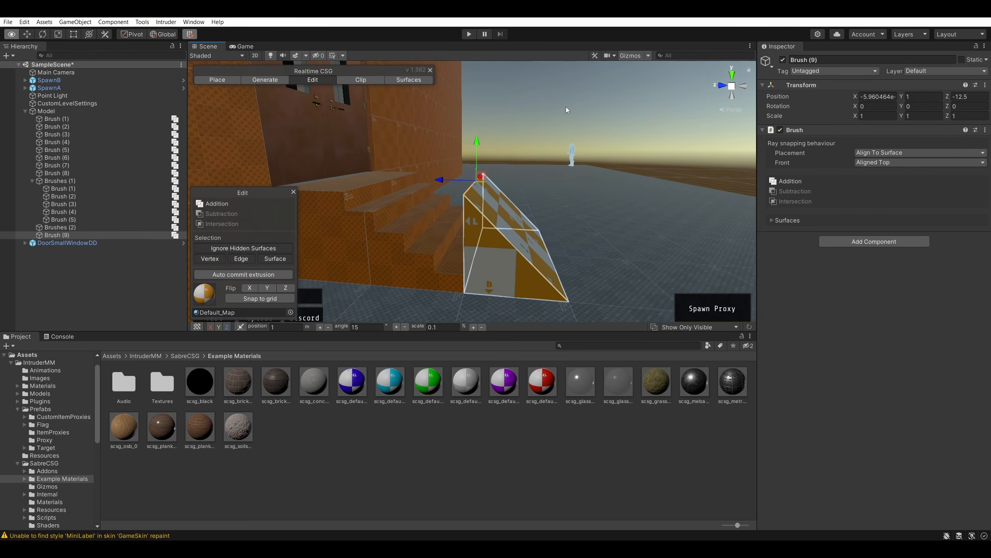
- Set the Increment Snap scale to 0.25 in the Grid and Snap settings and try moving the ramp's upper edge
left_click(7, 21)
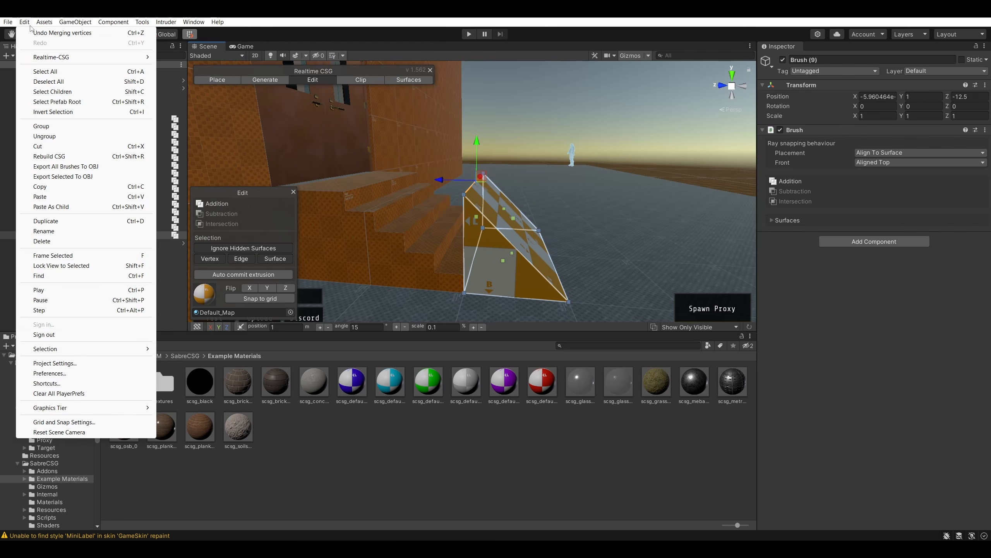
left_click(70, 423)
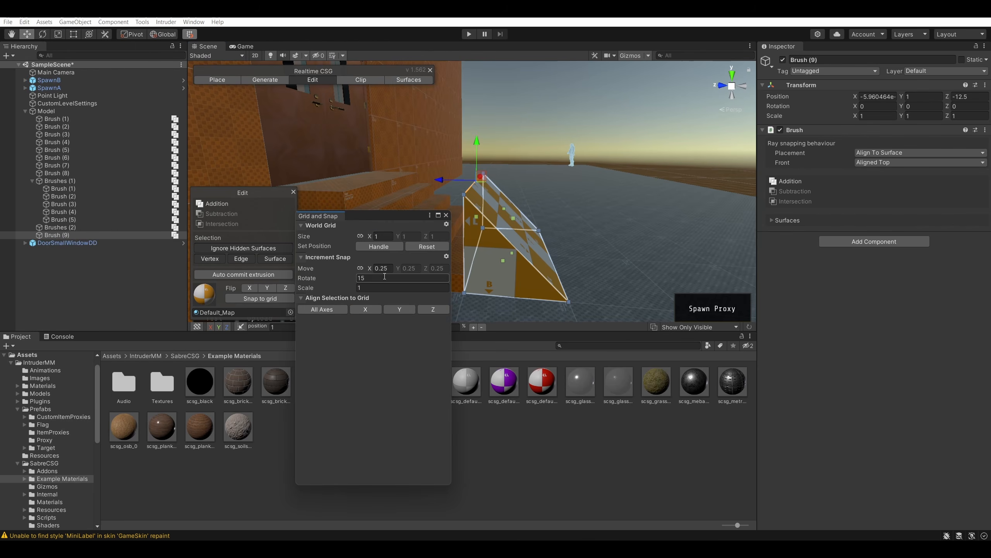
left_click(374, 288)
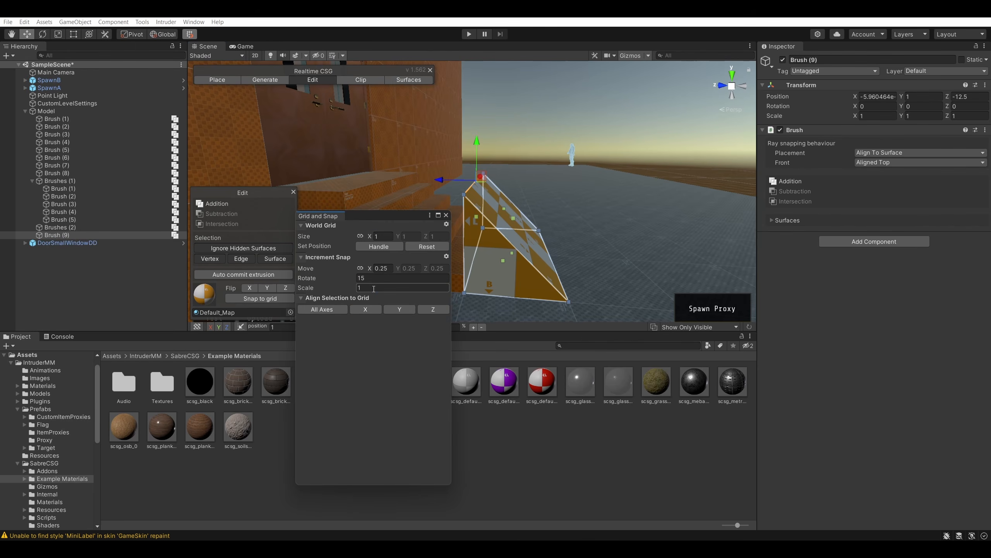
type("0.25")
key("Return")
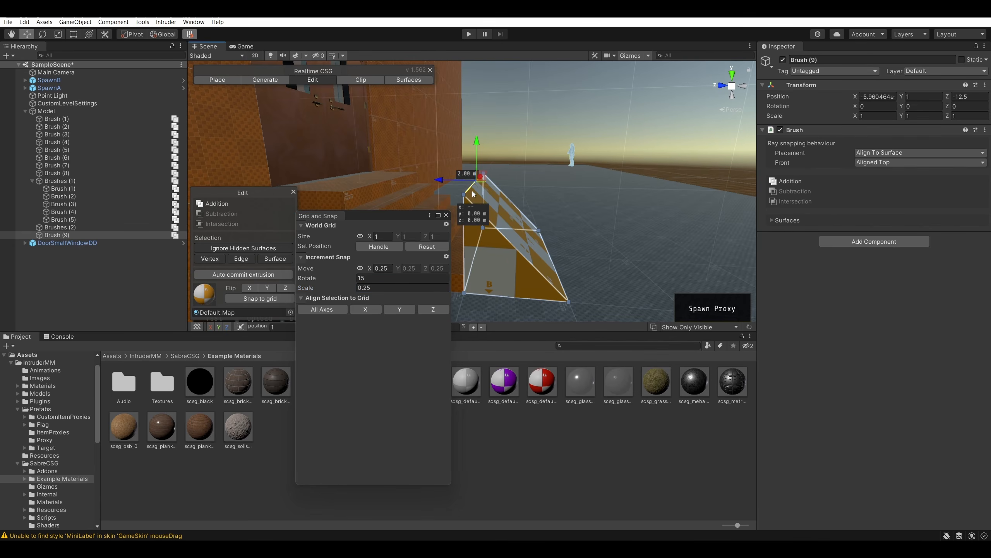
mouse_move(472, 191)
left_mouse_down()
mouse_move(473, 244)
mouse_move(472, 193)
mouse_move(471, 243)
mouse_move(461, 239)
mouse_move(472, 193)
left_mouse_up()
- Set the Increment Snap scale back to 1 and close the Grid and Snap settings
double_click(385, 288)
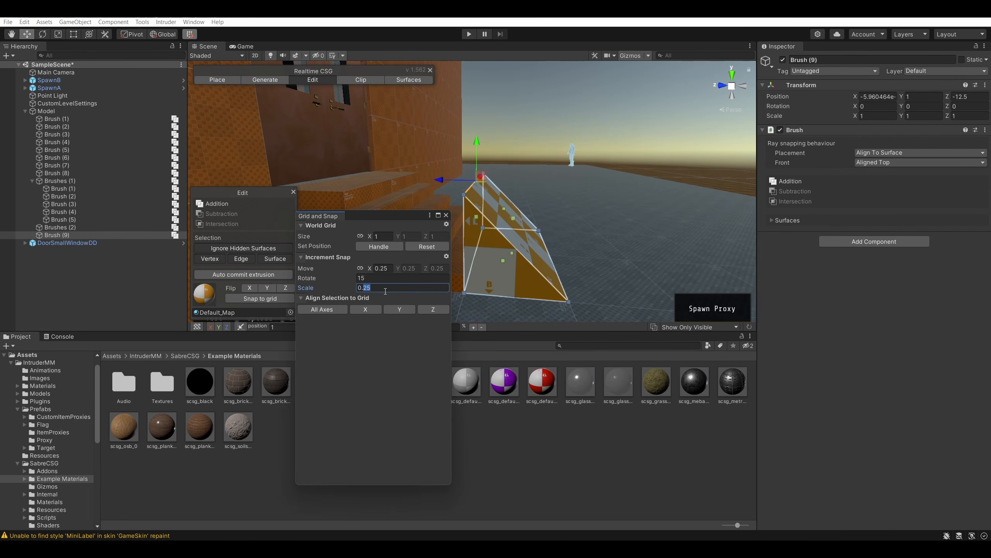
key("ctrl+a")
type("1")
left_click(475, 165)
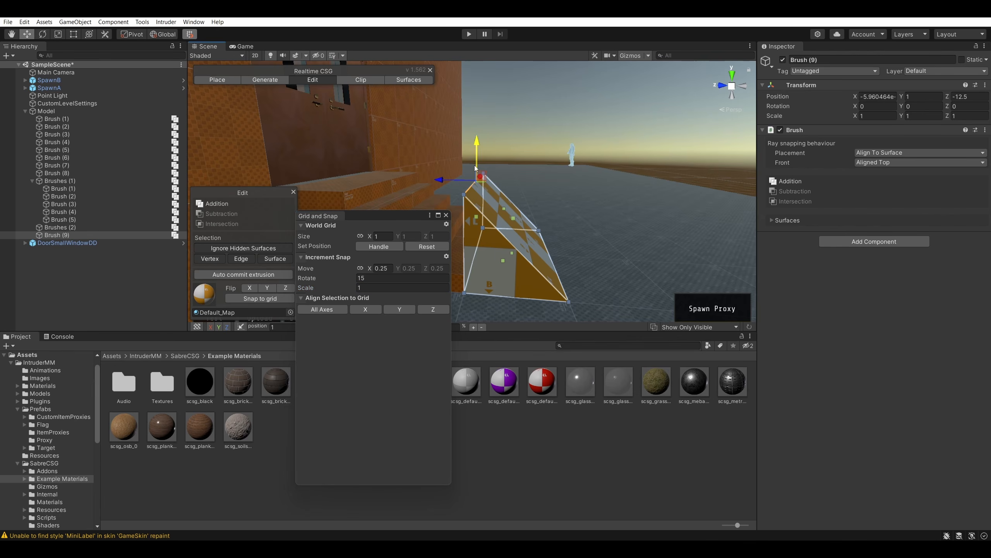
left_click(446, 216)
- Set the Realtime CSG position snap to 0.2 m and lower the ramp's upper edge to the lowest stair step
mouse_move(513, 105)
left_mouse_down("alt")
mouse_move(523, 127)
mouse_move(487, 137)
left_mouse_up("alt")
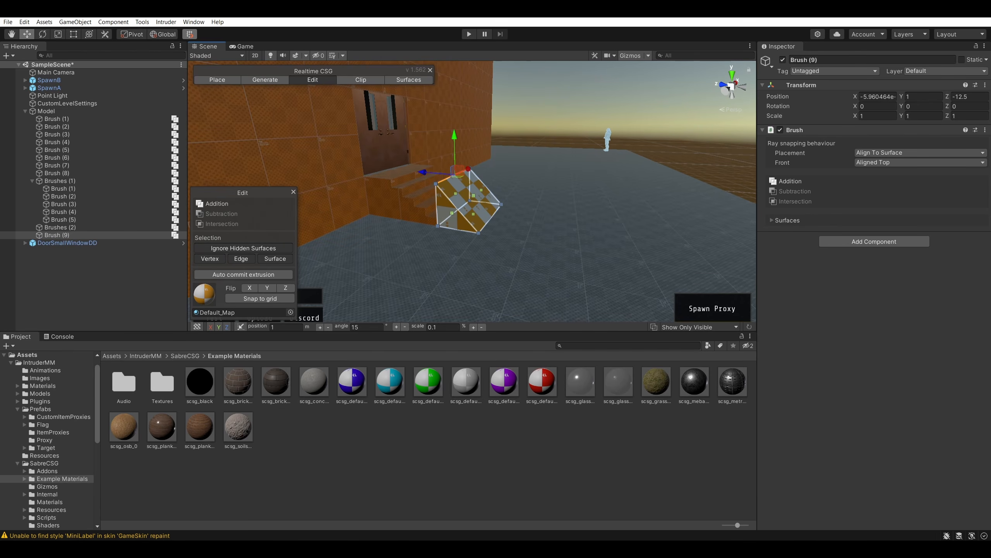
mouse_move(529, 114)
left_mouse_down("alt")
mouse_move(541, 152)
mouse_move(522, 152)
mouse_move(490, 198)
mouse_move(419, 205)
mouse_move(612, 201)
mouse_move(574, 142)
mouse_move(552, 140)
mouse_move(553, 120)
mouse_move(530, 94)
left_mouse_up("alt")
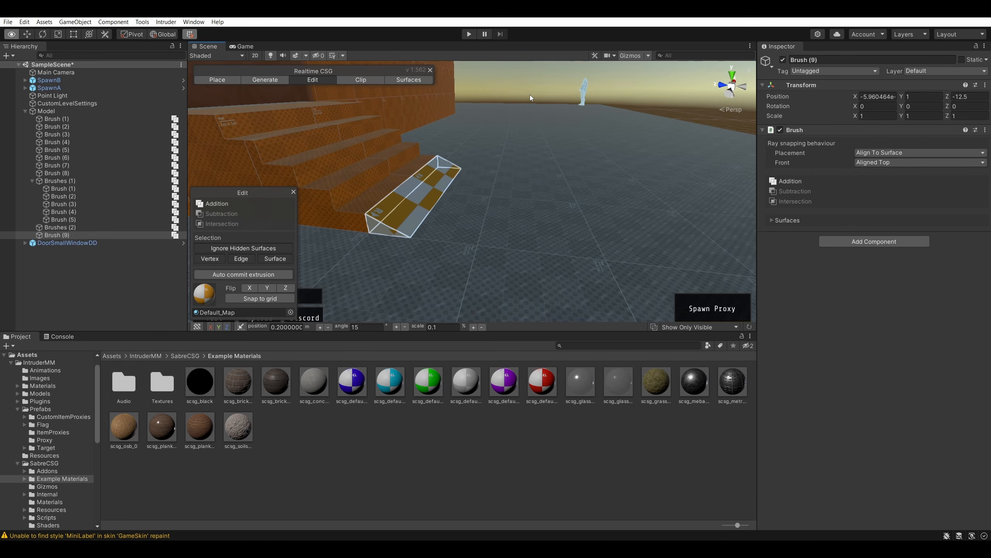
left_click_drag(529, 95, 547, 94, "alt")
left_click(24, 22)
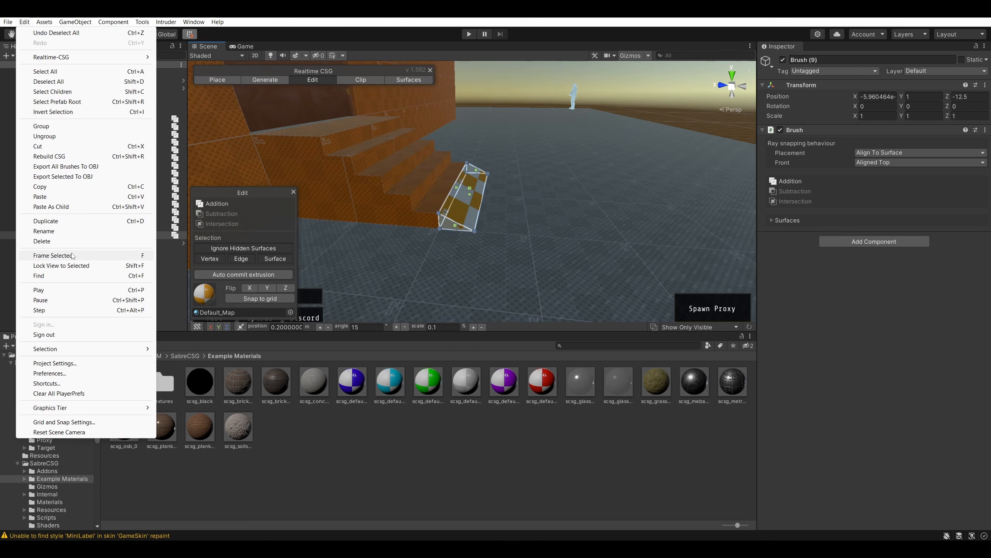
left_click(79, 422)
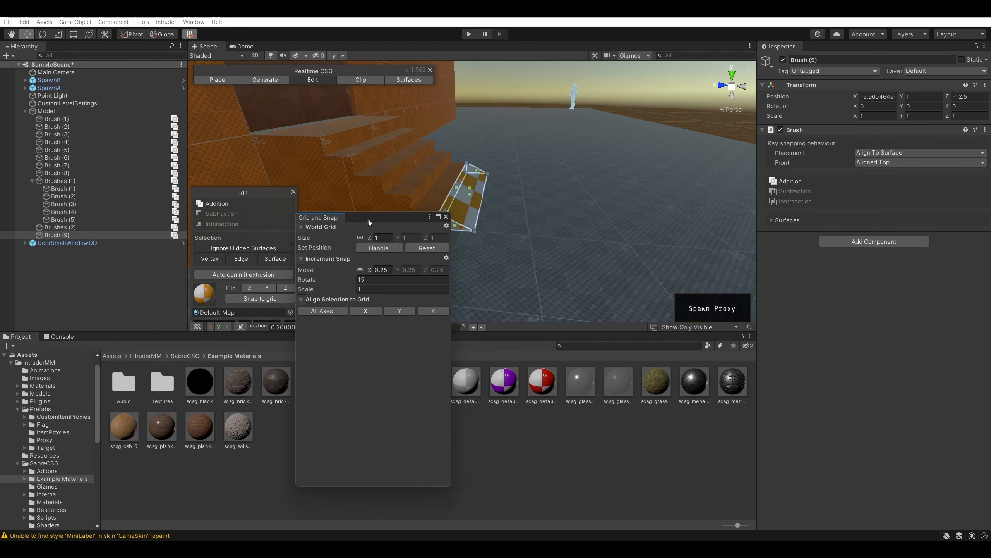
left_click_drag(368, 218, 634, 201)
left_click(672, 199)
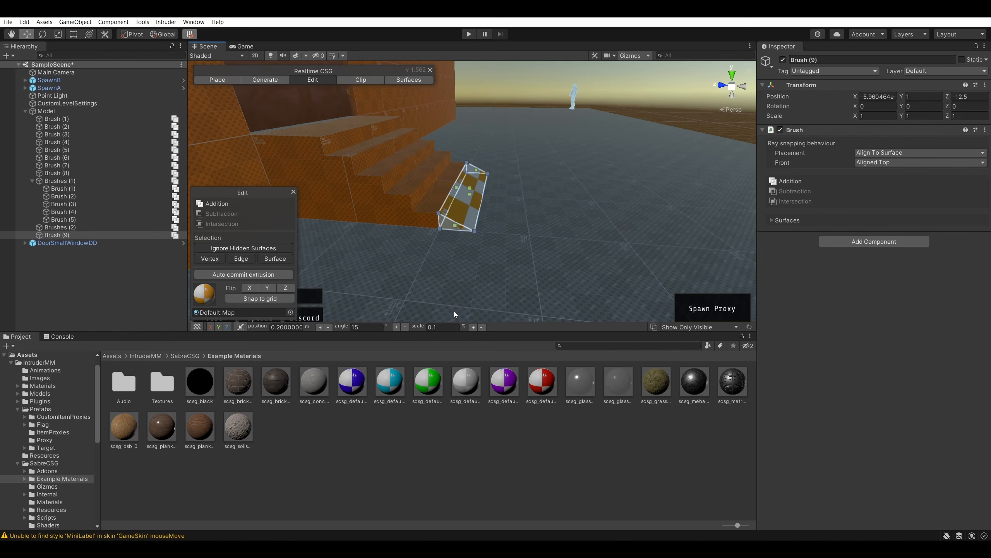
- Duplicate the ramp brush twice up the stairs, placing the copies at Y 1.2, Z -12.1 and Y 1.4, Z -11.9
mouse_move(454, 312)
right_mouse_down()
mouse_move(451, 233)
mouse_move(492, 194)
mouse_move(540, 241)
mouse_move(567, 245)
right_mouse_up()
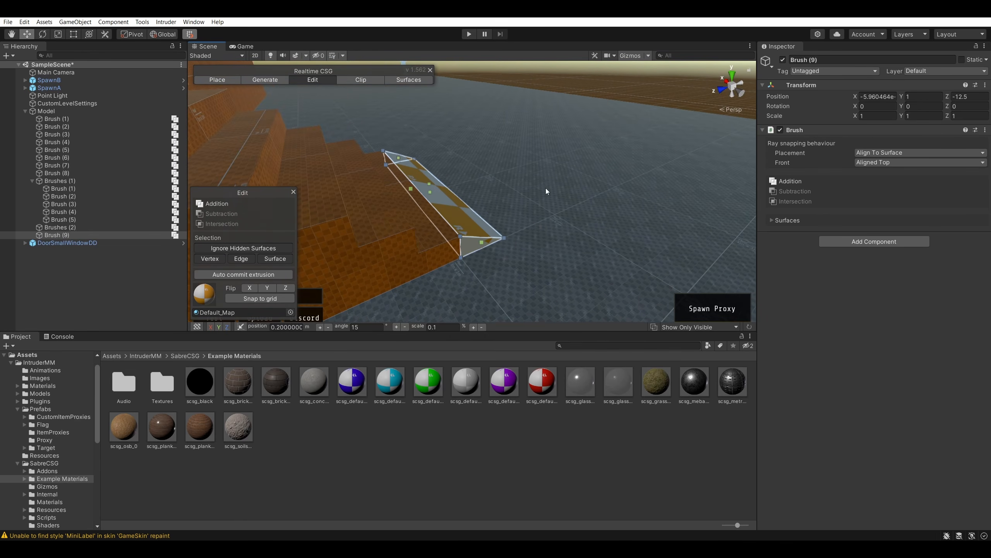
mouse_move(546, 188)
right_mouse_down()
mouse_move(552, 157)
mouse_move(494, 158)
mouse_move(507, 159)
mouse_move(468, 134)
mouse_move(470, 124)
mouse_move(520, 147)
mouse_move(508, 114)
mouse_move(510, 184)
mouse_move(505, 166)
mouse_move(560, 183)
mouse_move(542, 192)
mouse_move(498, 155)
mouse_move(409, 177)
right_mouse_up()
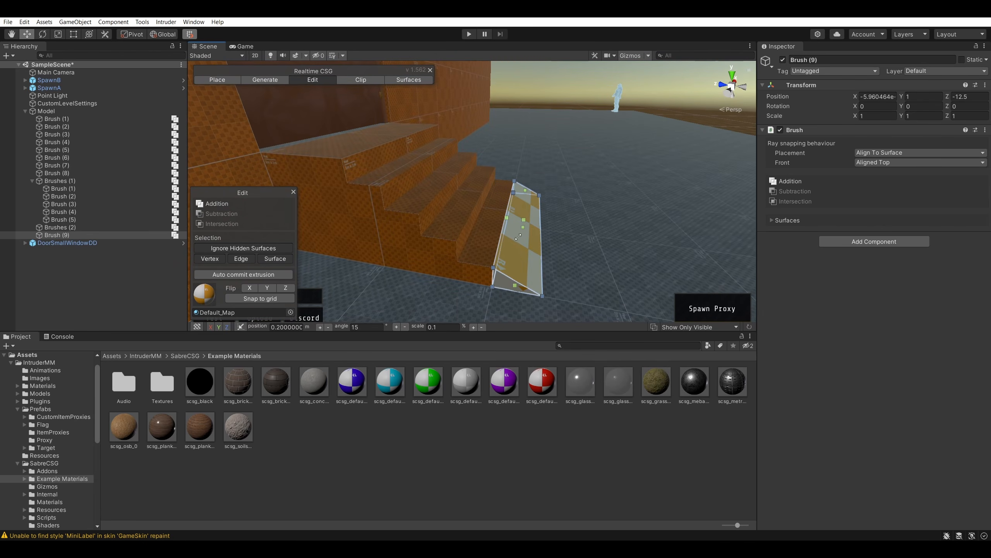
key("F1")
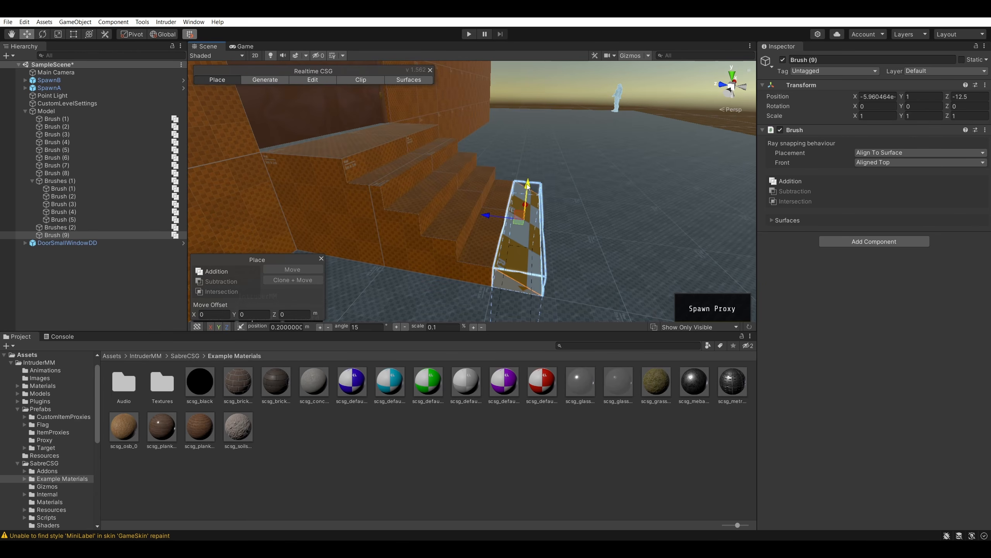
key("d")
mouse_move(527, 197)
left_mouse_down()
mouse_move(536, 109)
mouse_move(526, 185)
mouse_move(462, 199)
left_mouse_up()
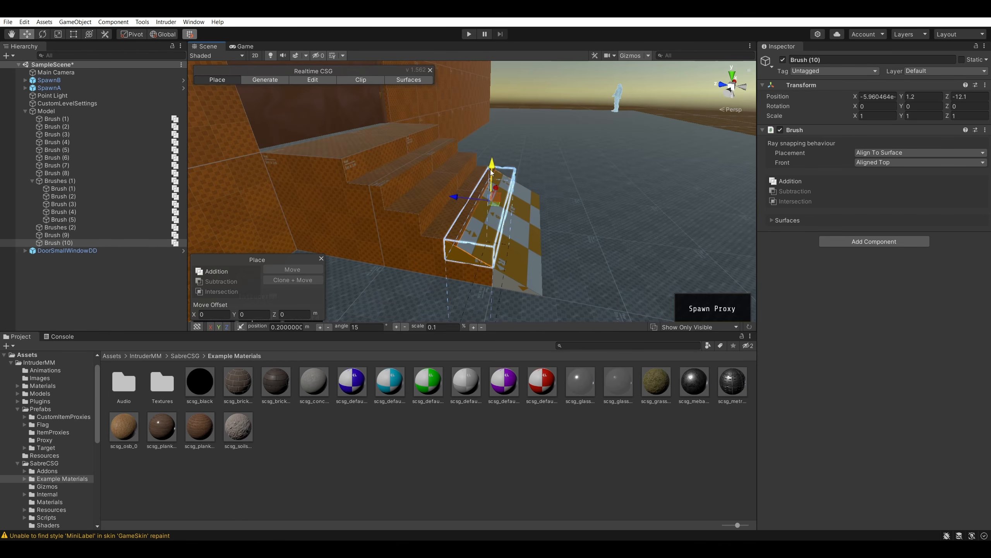
key("d")
mouse_move(490, 170)
left_mouse_down()
mouse_move(491, 149)
mouse_move(490, 161)
mouse_move(444, 182)
left_mouse_up()
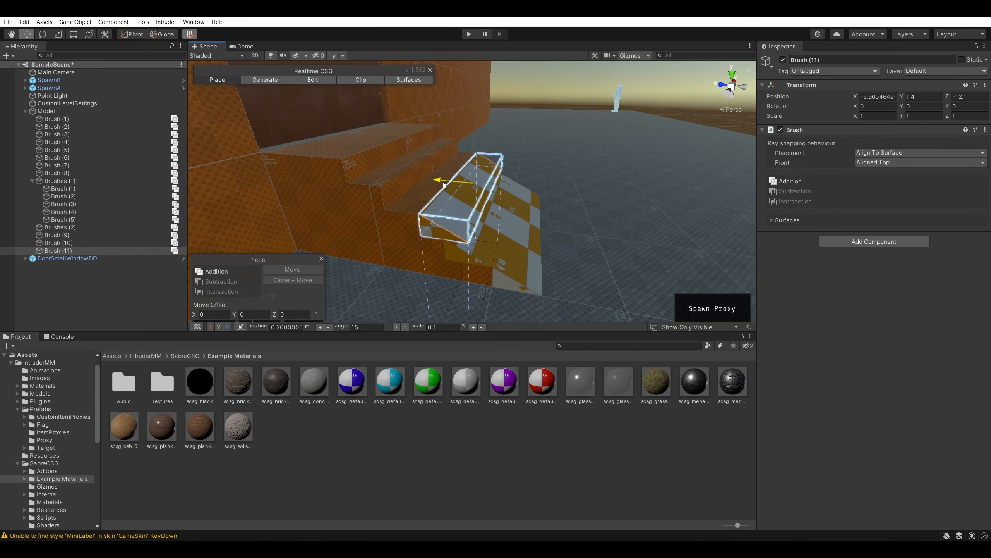
- Set the Realtime CSG position snap to 0.1 m and pull the upper ramp copy's lower front edge towards the stairs
key("a")
mouse_move(555, 149)
right_mouse_down()
mouse_move(596, 140)
mouse_move(594, 152)
mouse_move(541, 177)
right_mouse_up()
key("d")
key("w")
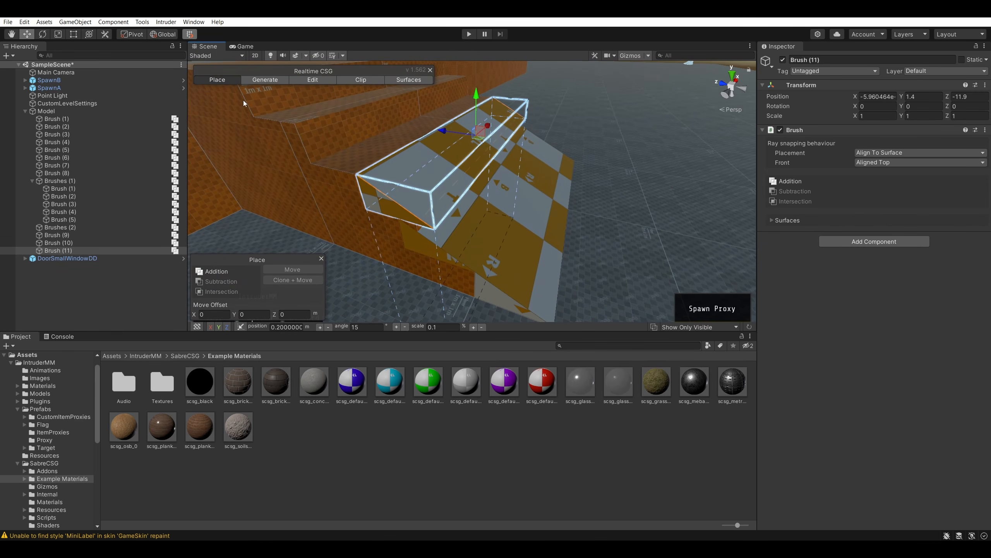
left_click(325, 81)
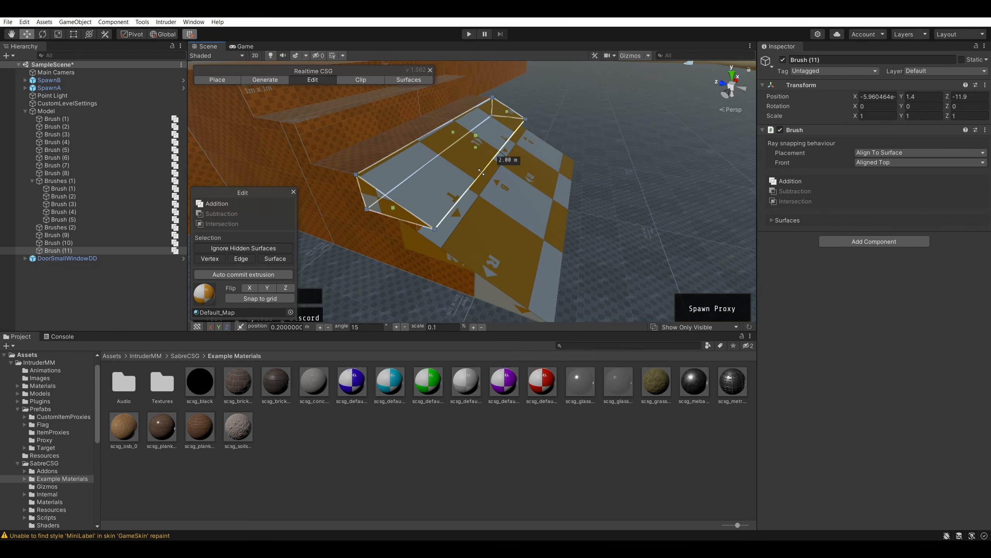
left_click_drag(457, 168, 474, 177)
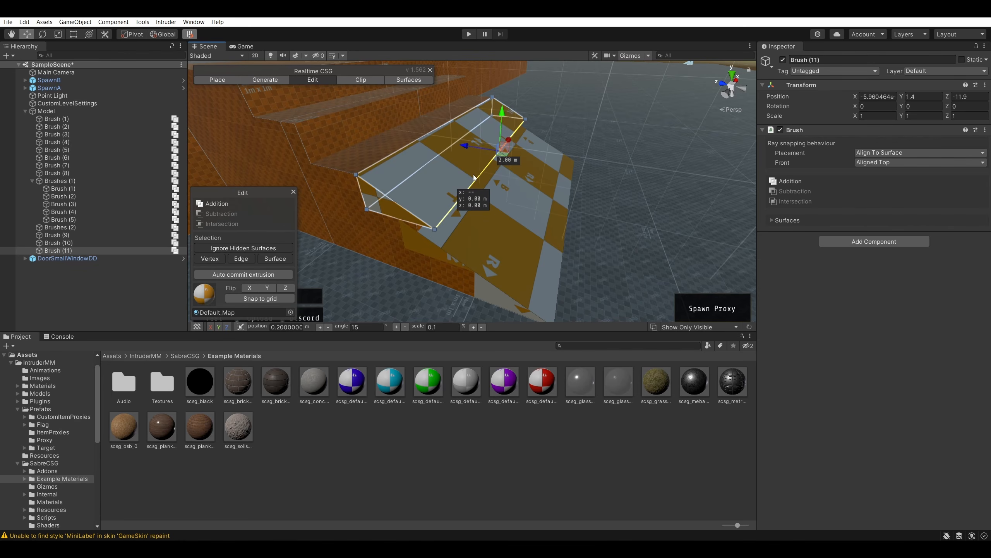
mouse_move(597, 106)
left_mouse_down("alt")
mouse_move(652, 127)
mouse_move(669, 88)
mouse_move(494, 110)
mouse_move(489, 93)
left_mouse_up("alt")
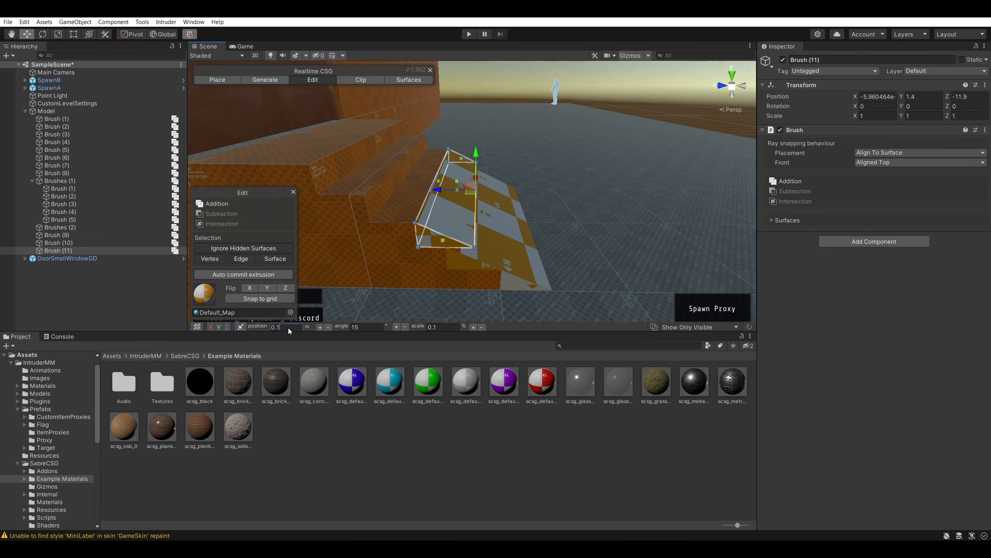
left_click(525, 79)
mouse_move(475, 210)
left_mouse_down()
mouse_move(455, 208)
mouse_move(464, 209)
left_mouse_up()
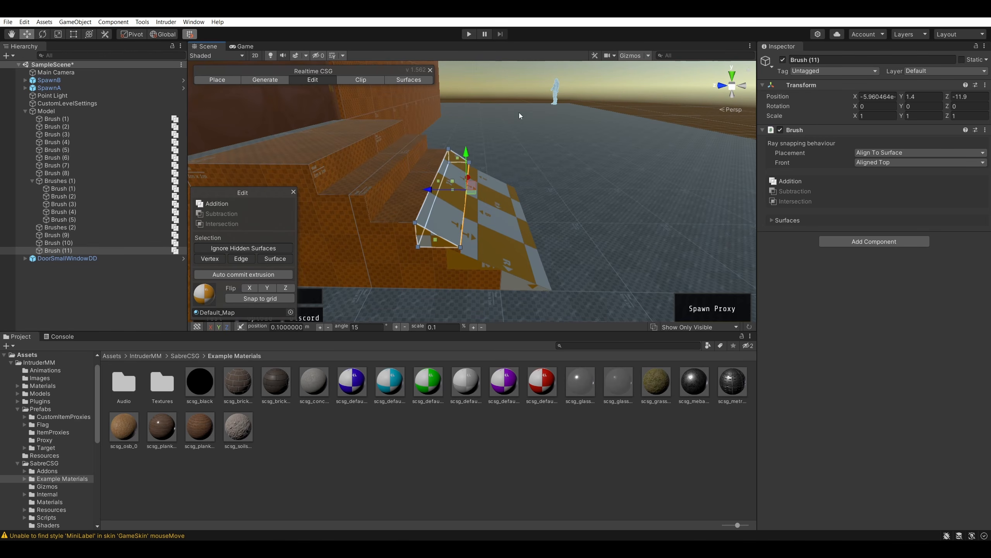
- Move the middle ramp copy outward from the stairs to Z -12.2
left_click(496, 232)
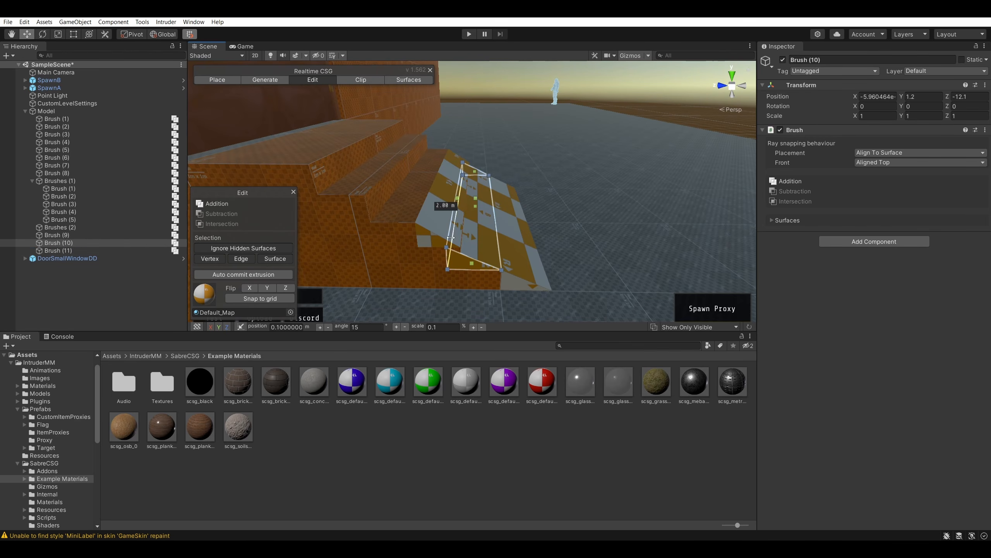
mouse_move(448, 234)
left_mouse_down()
mouse_move(470, 240)
mouse_move(466, 250)
left_mouse_up()
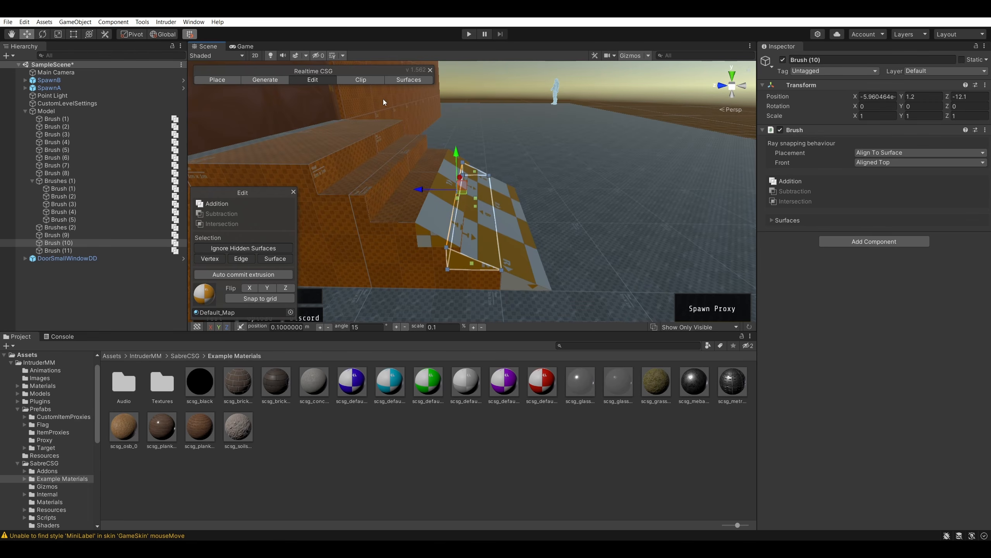
left_click(222, 81)
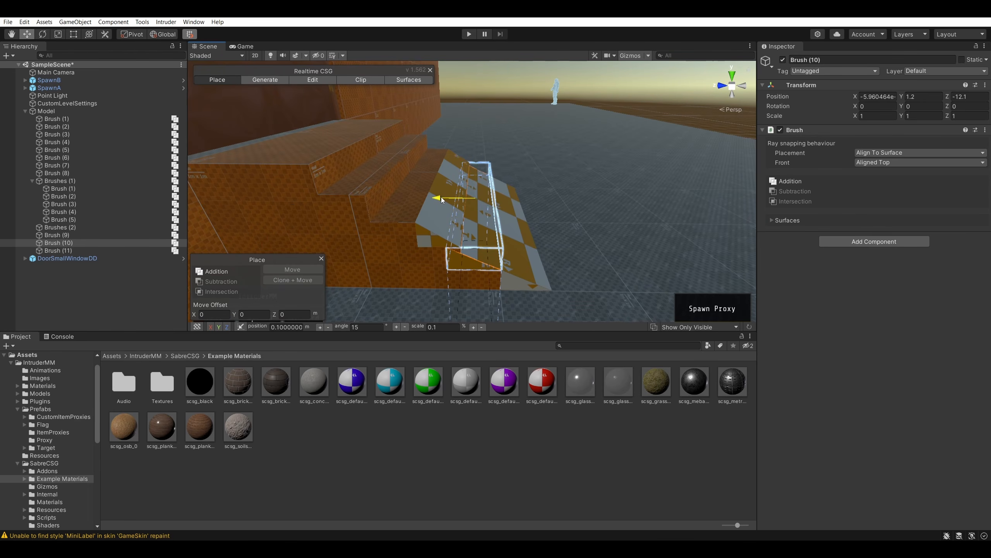
left_click_drag(441, 197, 452, 200)
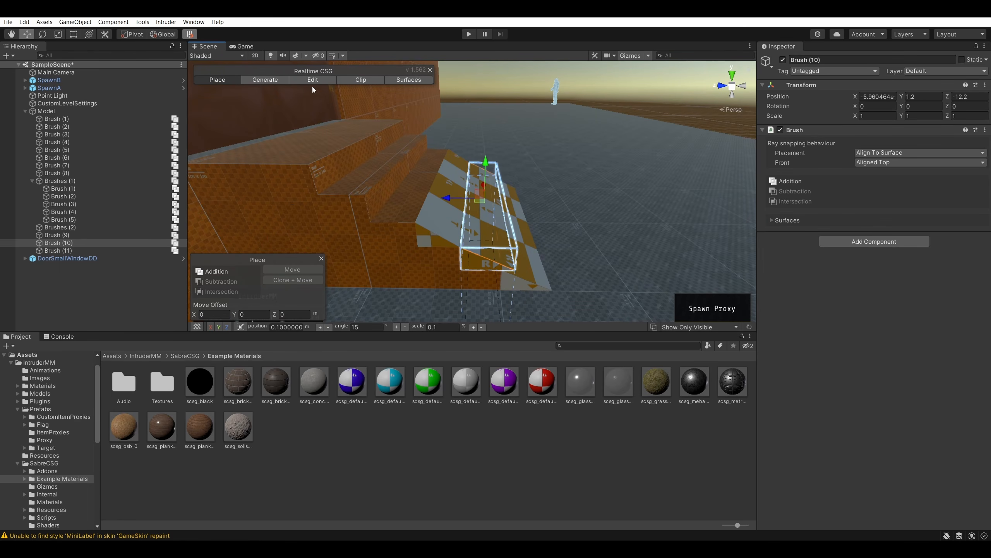
right_click_drag(506, 195, 441, 204)
key("d")
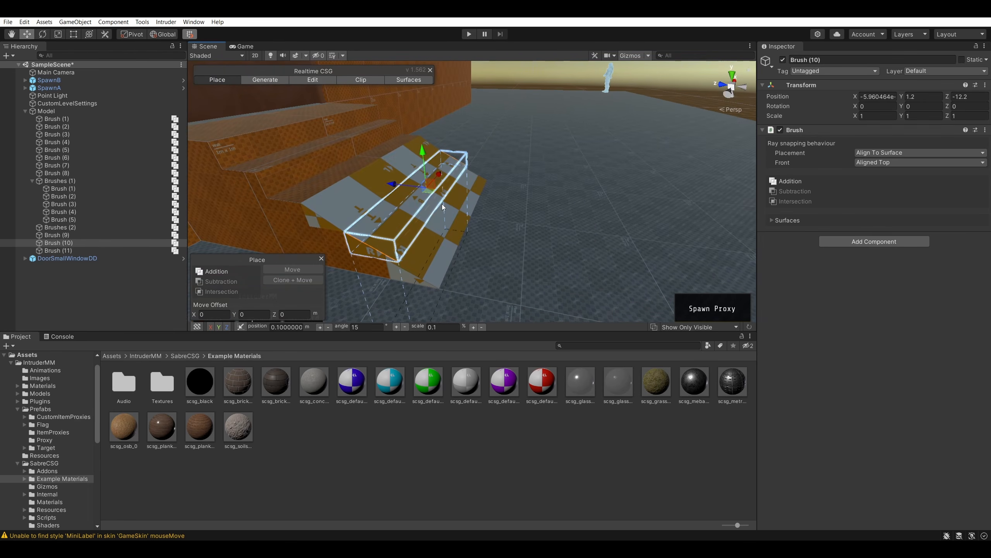
- Select the lowest ramp brush in Edit mode and check how its edges line up with the ramp copies above
left_click(317, 81)
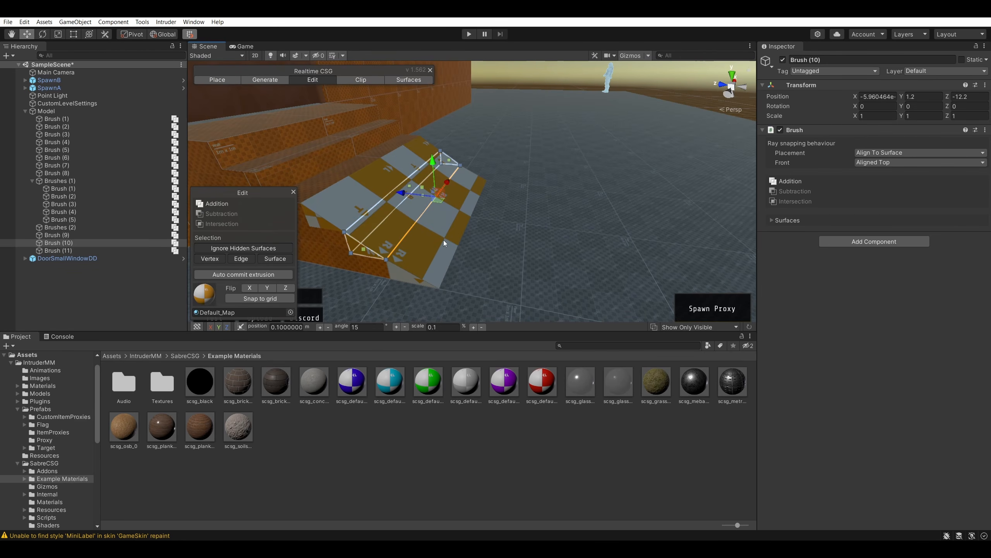
left_click(431, 277)
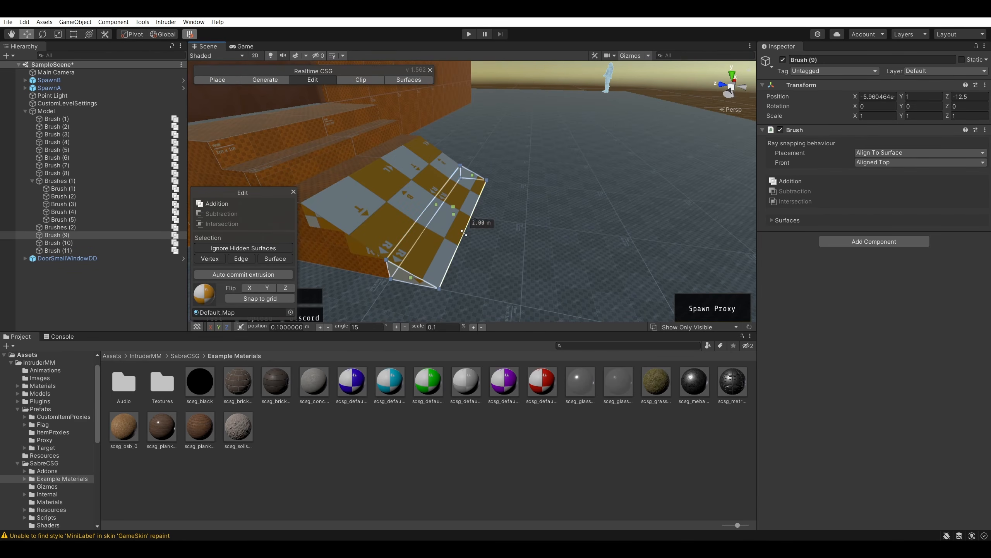
left_click_drag(464, 233, 461, 211)
key("a")
right_click_drag(530, 148, 554, 118)
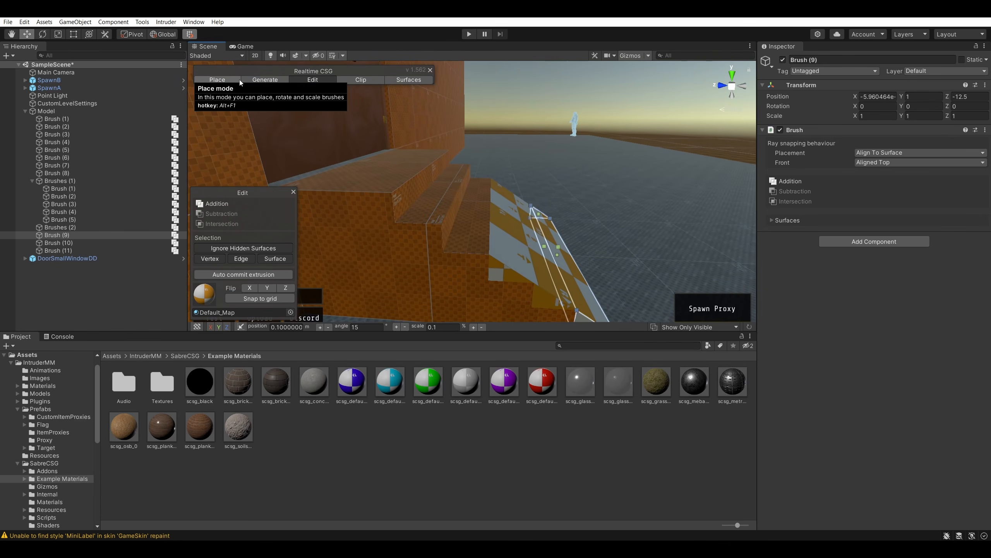
- Duplicate the upper ramp brush onto the remaining steps, placing copies at Y 1.6, Z -11.6 and Y 1.8, Z -11.3
left_click(217, 79)
left_click(499, 244)
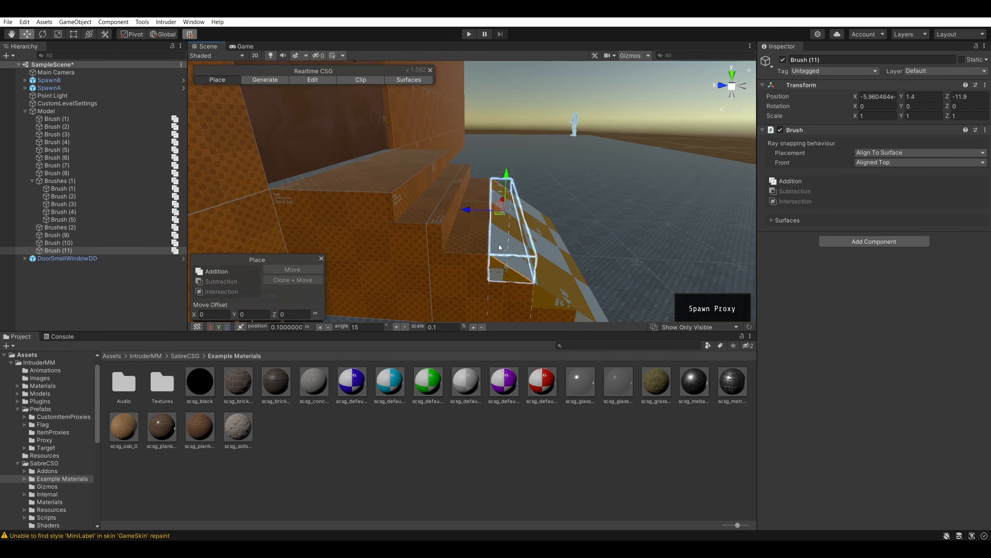
mouse_move(509, 185)
left_mouse_down("shift")
mouse_move(511, 171)
mouse_move(447, 191)
left_mouse_up("shift")
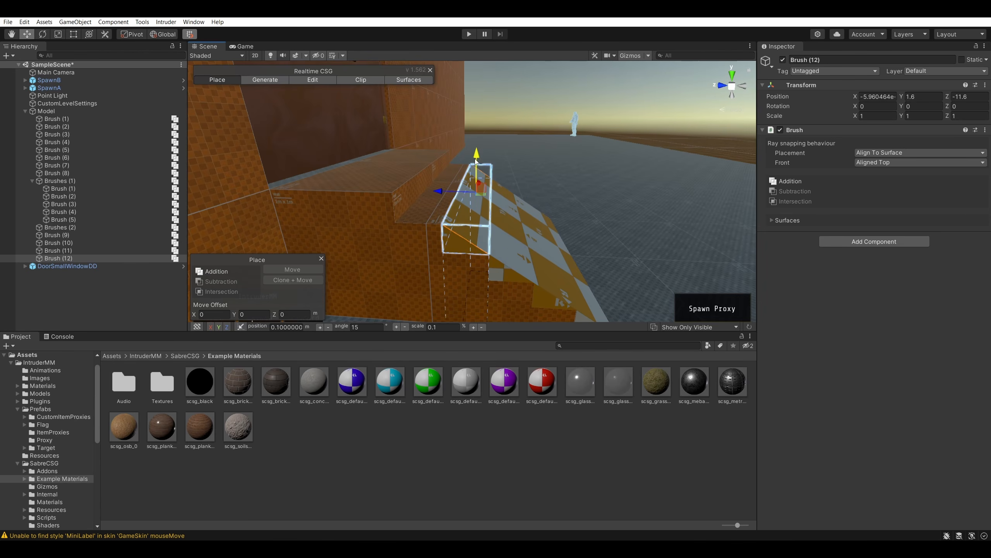
left_click_drag(477, 161, 477, 133, "shift")
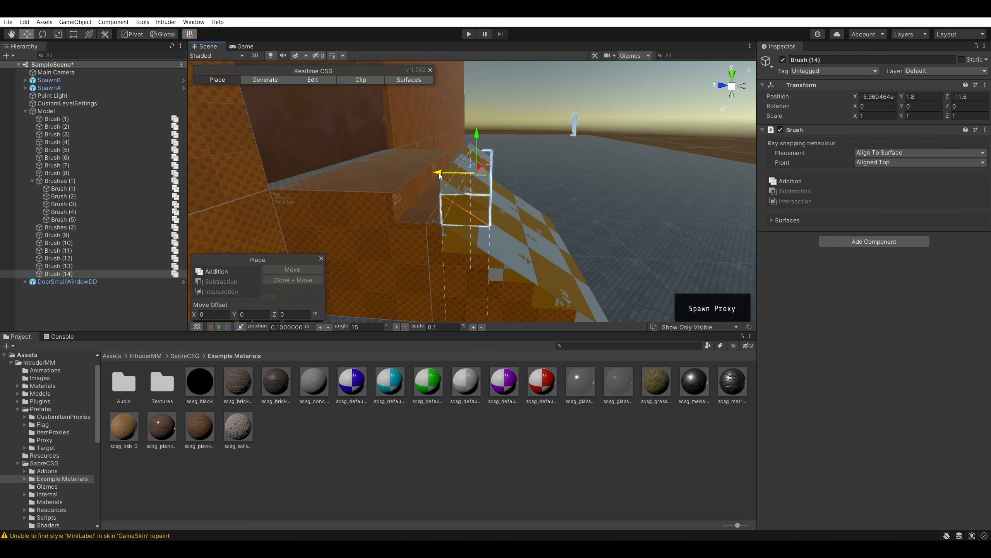
left_click_drag(434, 173, 408, 172)
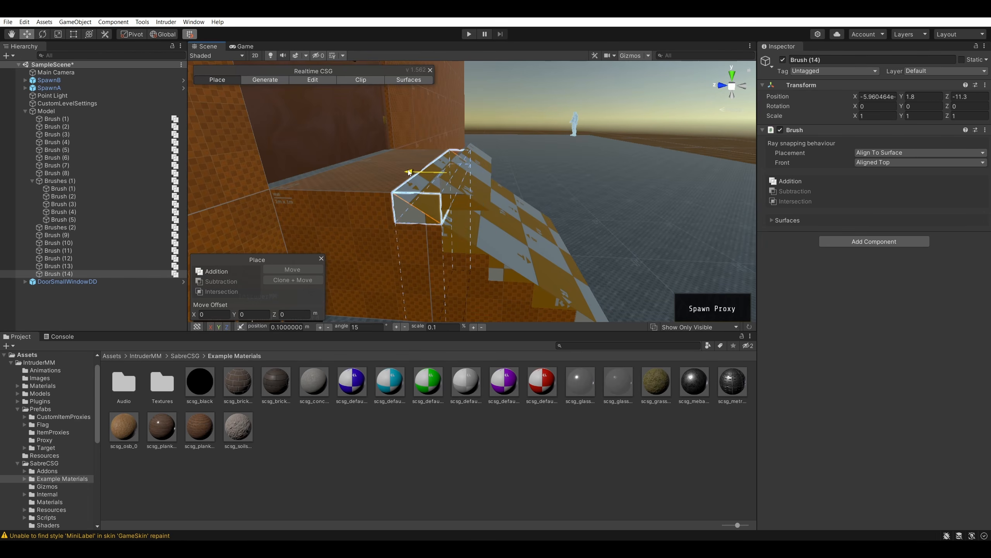
key("Escape")
- Delete the surplus ramp copy at Y 1.9, Z -11.6
left_click(478, 183)
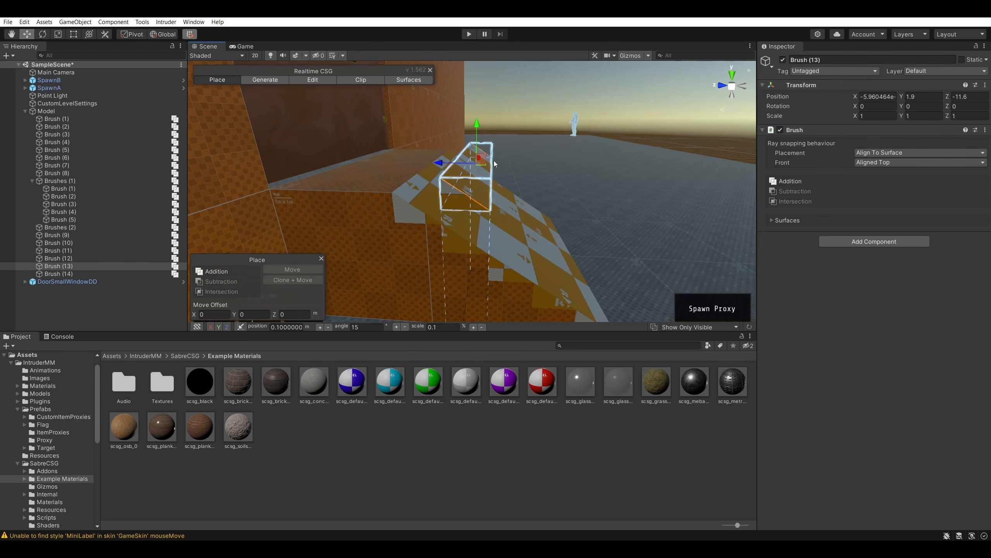
key("Delete")
mouse_move(555, 117)
right_mouse_down()
mouse_move(508, 119)
mouse_move(517, 137)
mouse_move(409, 164)
mouse_move(499, 157)
mouse_move(449, 170)
mouse_move(556, 146)
mouse_move(519, 189)
mouse_move(570, 189)
mouse_move(612, 281)
right_mouse_up()
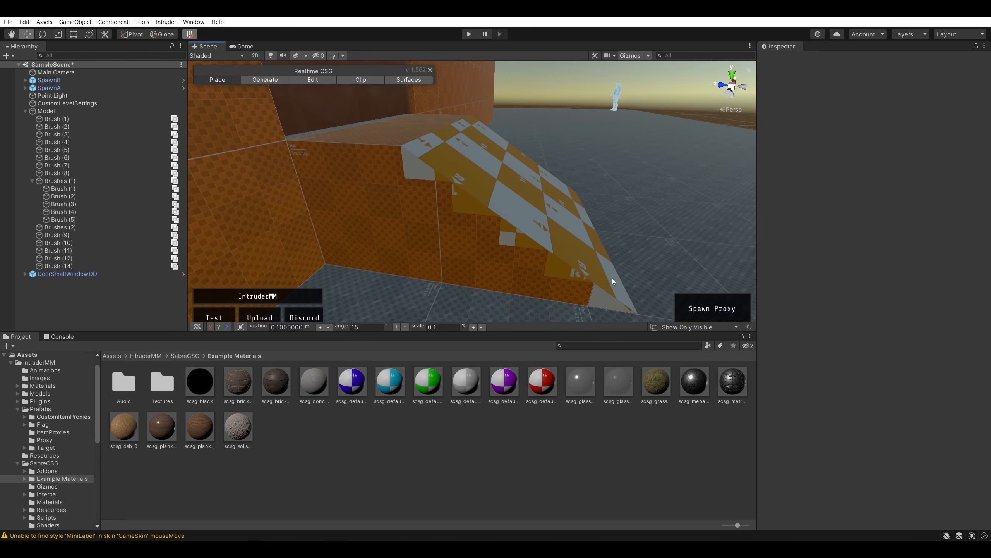
- Turn off visibility for the topmost ramp brush's surfaces in Surfaces mode, and turn it back on
left_click(440, 160)
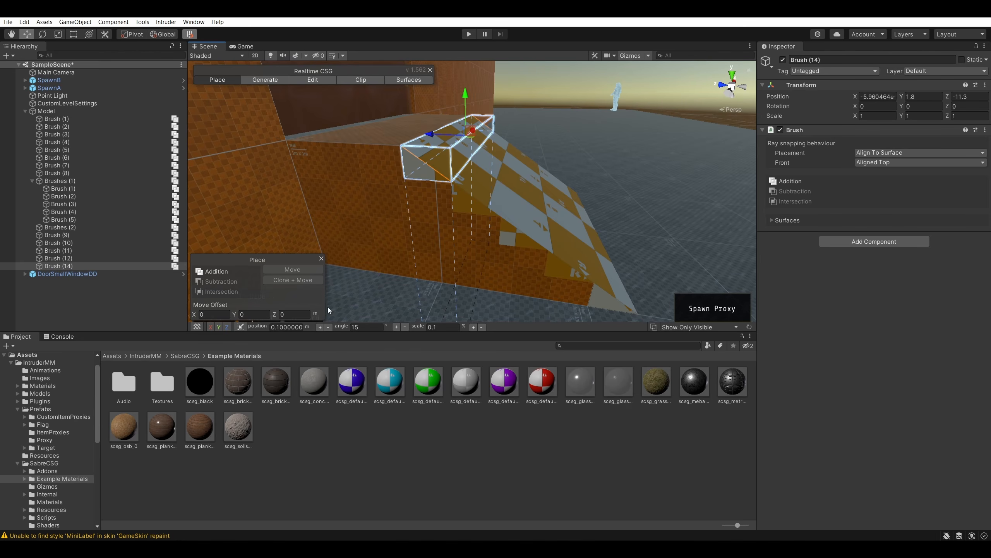
left_click(409, 80)
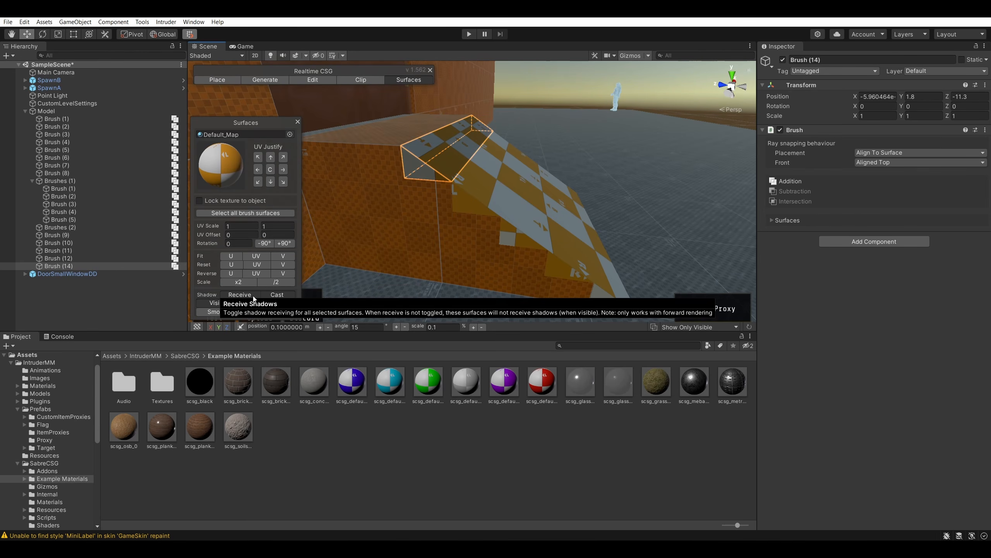
left_click(231, 303)
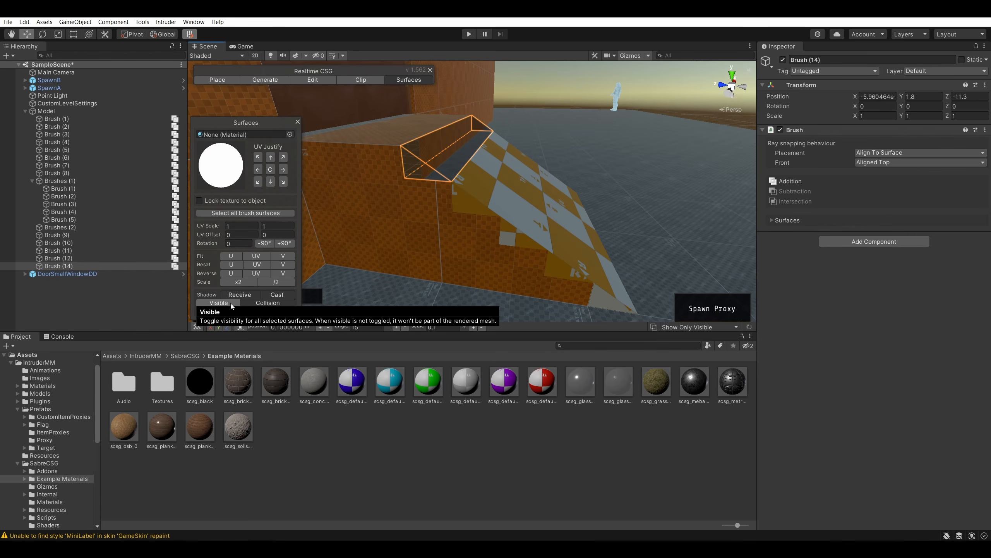
mouse_move(554, 75)
right_mouse_down()
mouse_move(499, 79)
mouse_move(368, 266)
right_mouse_up()
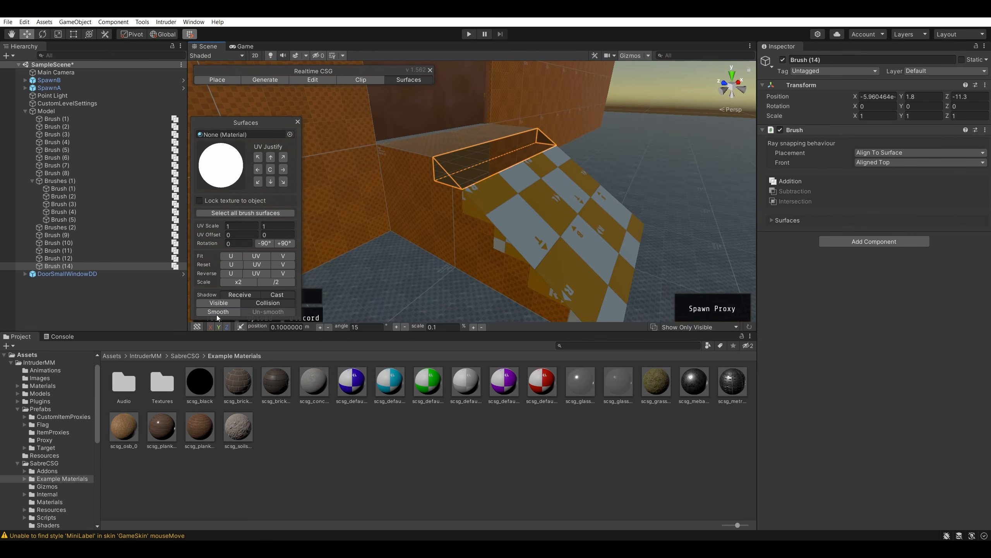
left_click(224, 306)
- Examine the assembled ramp from several angles and select its topmost brush in Place mode
mouse_move(582, 199)
right_mouse_down()
mouse_move(628, 130)
mouse_move(646, 68)
right_mouse_up()
left_click(628, 130)
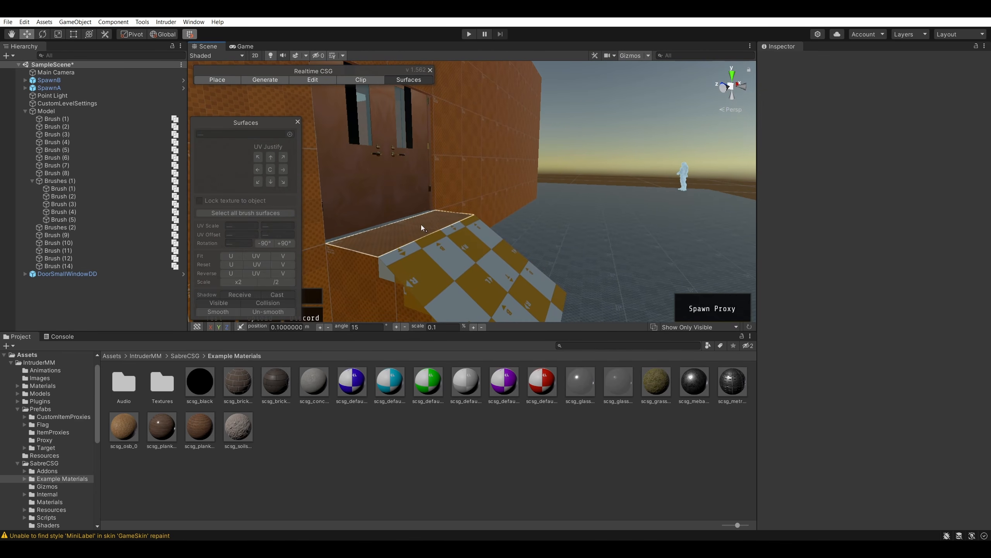
right_click_drag(422, 224, 541, 171)
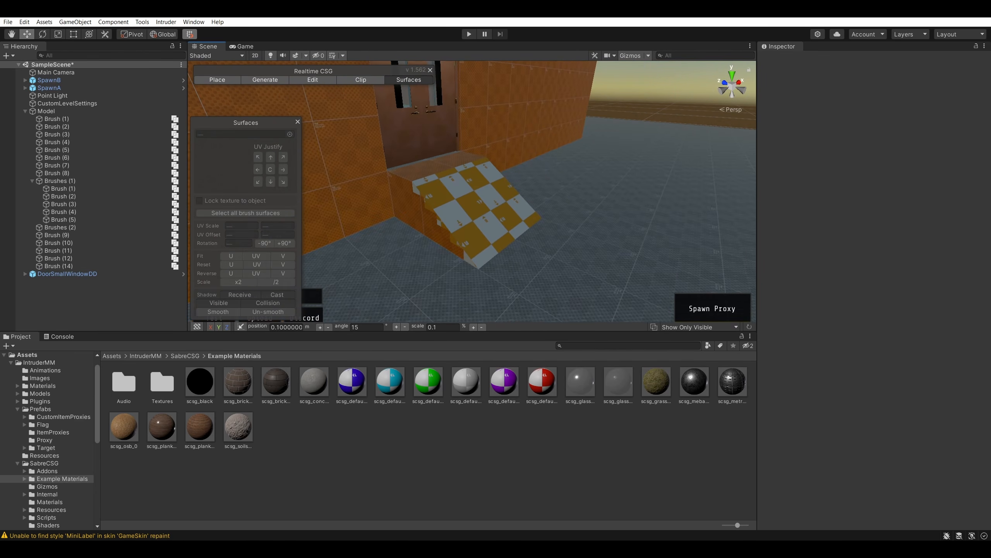
mouse_move(449, 149)
right_mouse_down()
mouse_move(589, 173)
mouse_move(637, 162)
mouse_move(655, 99)
mouse_move(662, 224)
mouse_move(684, 261)
mouse_move(529, 257)
mouse_move(681, 151)
mouse_move(647, 161)
right_mouse_up()
left_click(640, 161)
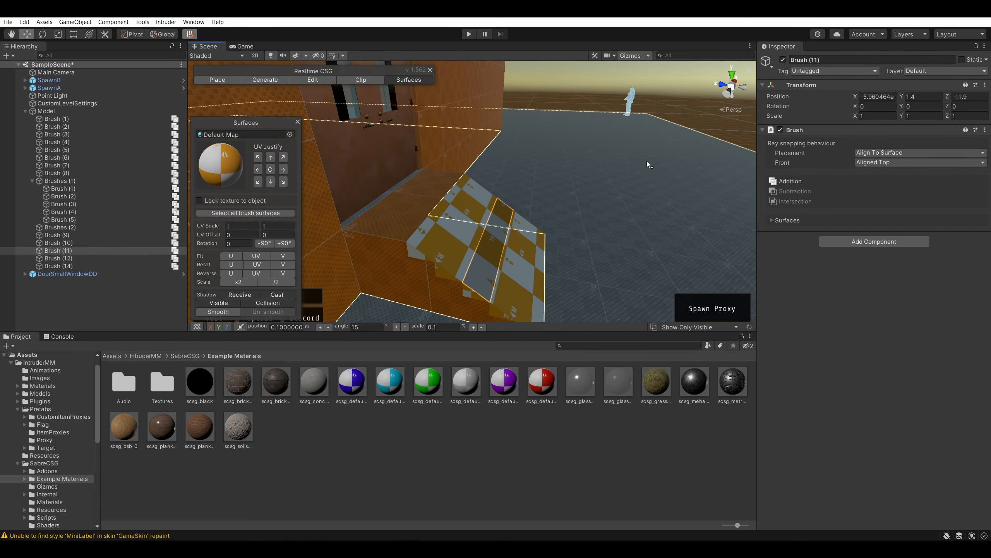
left_click(207, 80)
left_click(457, 189)
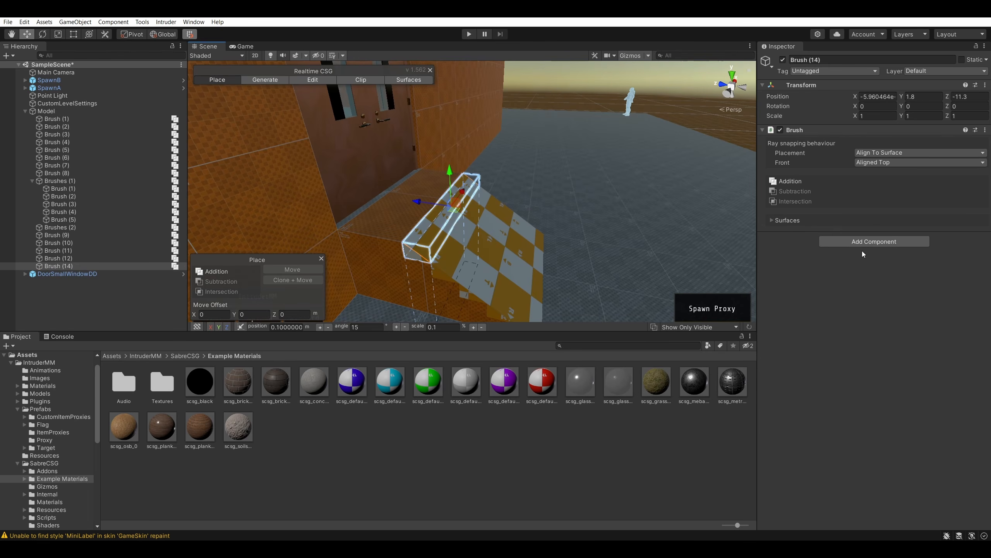
- Disable the Brush component on each of the five ramp brushes over the entrance stairs, and clear the selection
left_click(781, 131)
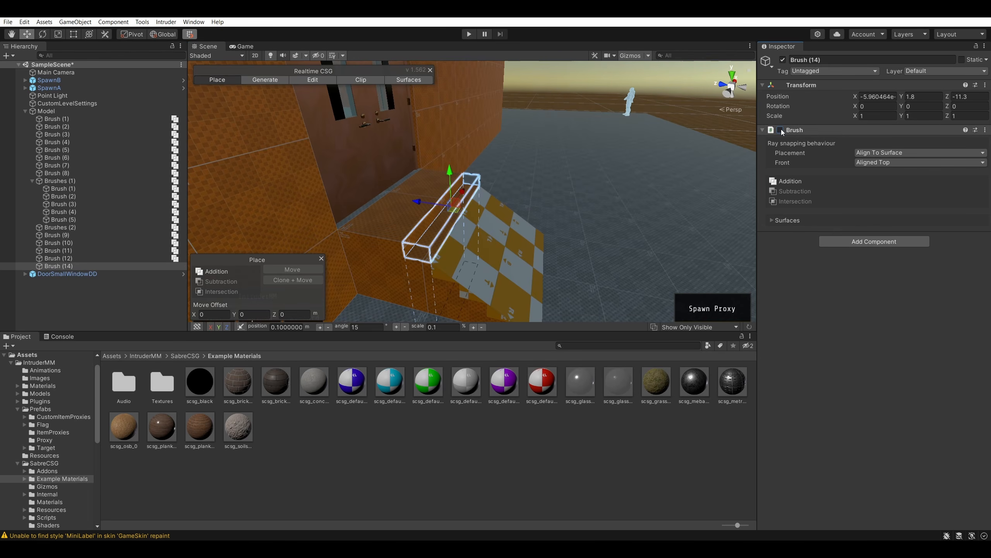
left_click(781, 130)
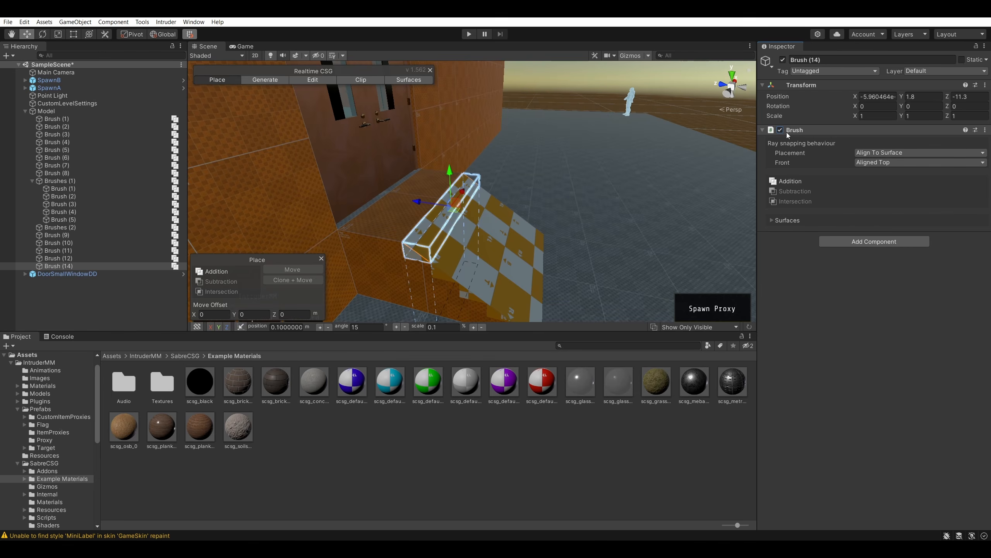
left_click(781, 130)
left_click(472, 231)
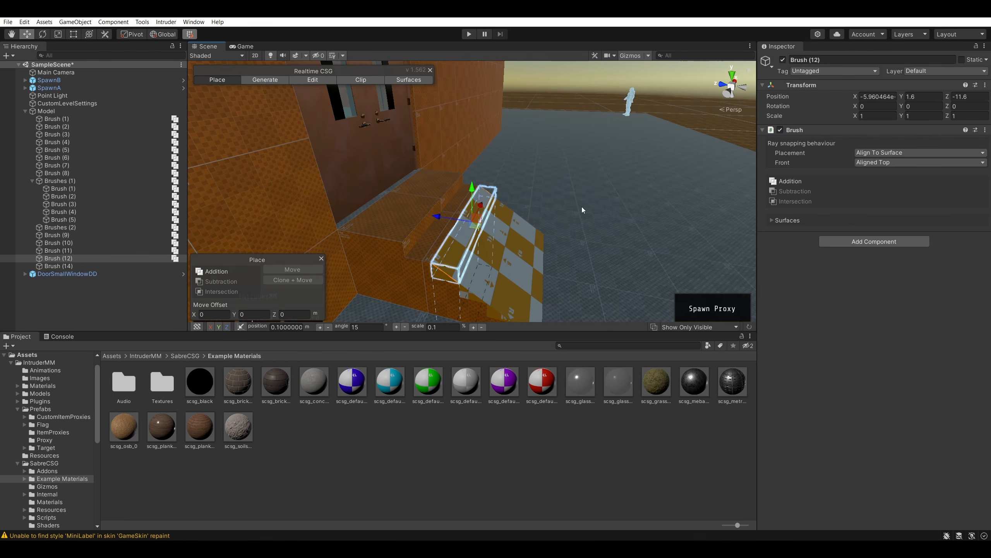
left_click(476, 264)
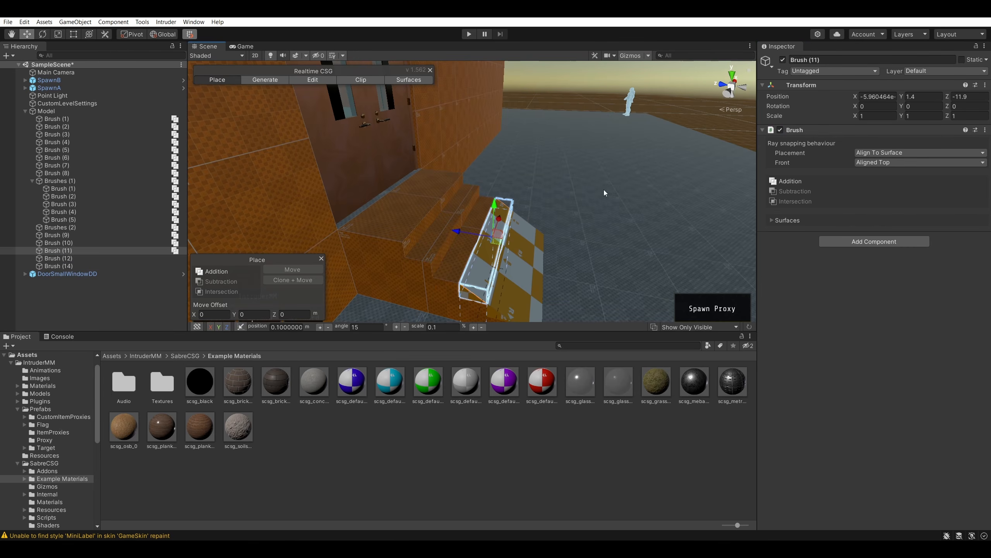
left_click(781, 131)
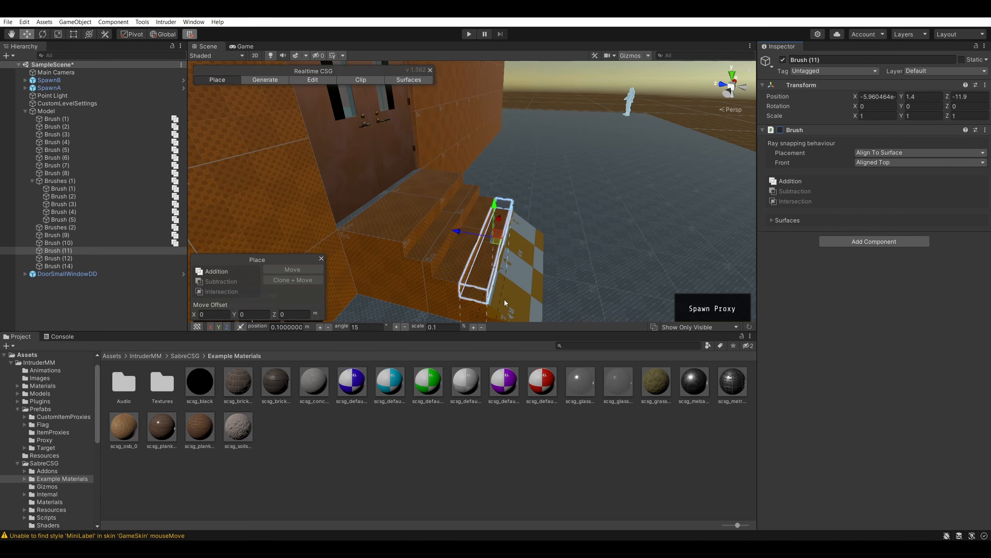
left_click(504, 299)
left_click(780, 130)
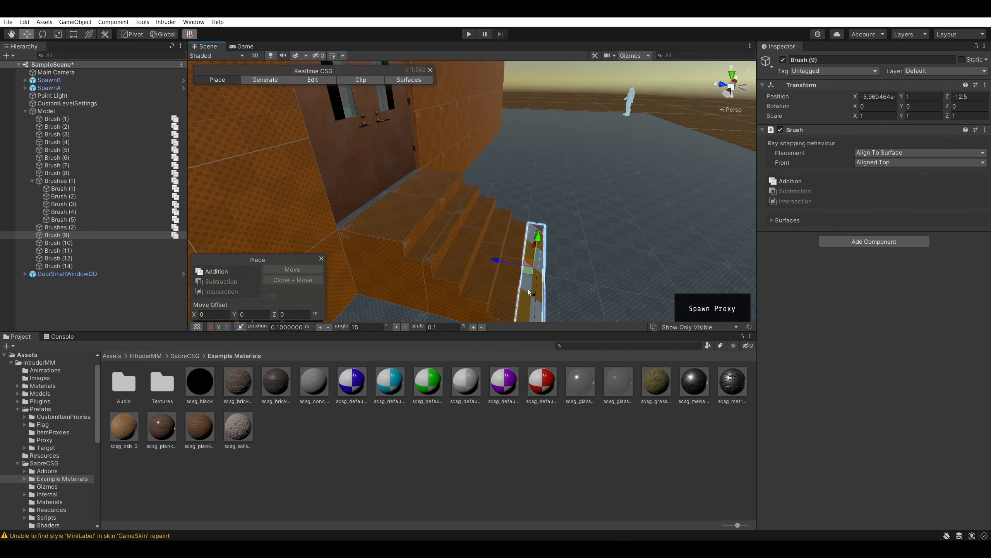
left_click(456, 232)
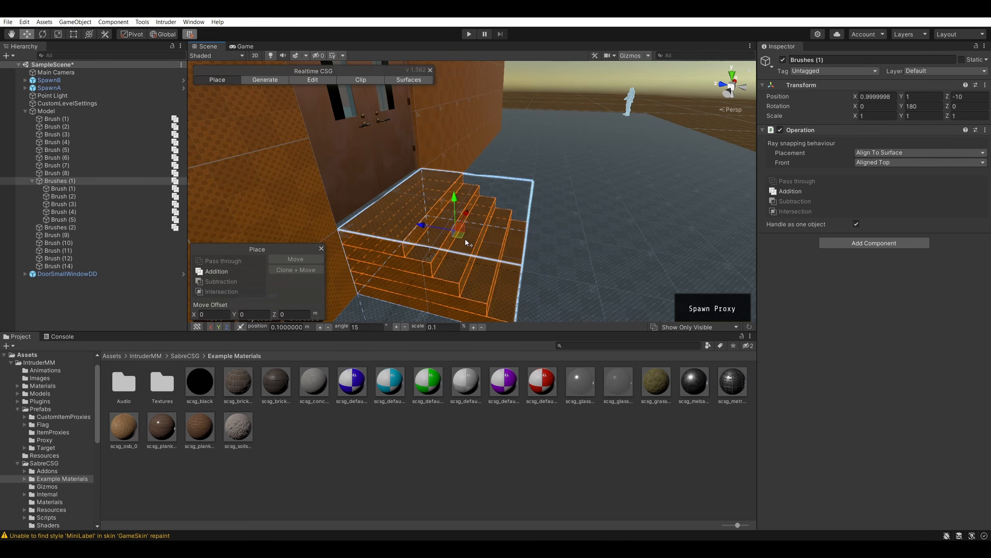
left_click(537, 201)
left_click(446, 216)
left_click(558, 77)
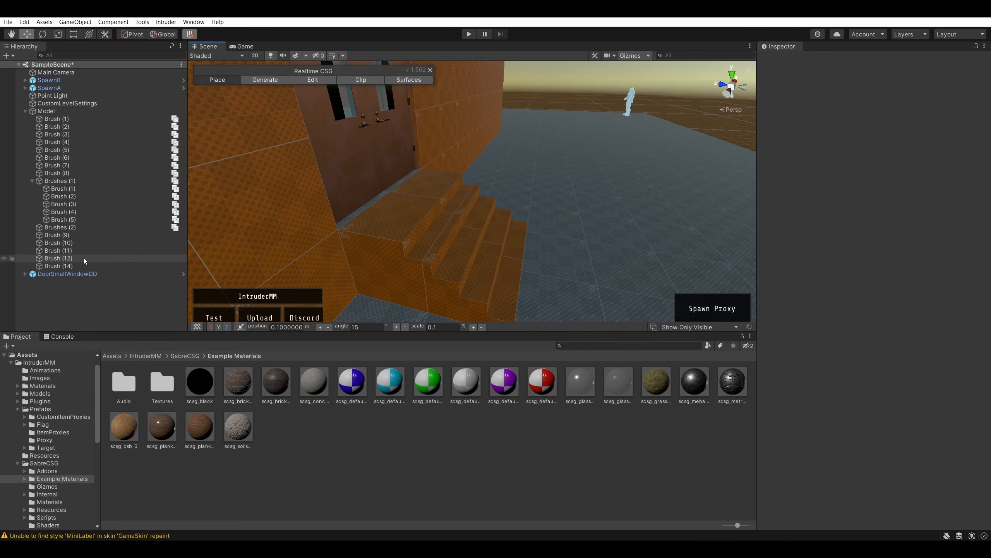
- Toggle the Brush component of the topmost ramp brush, Brush (14), on and off several times, leaving it disabled
left_click(58, 258)
left_click(59, 266)
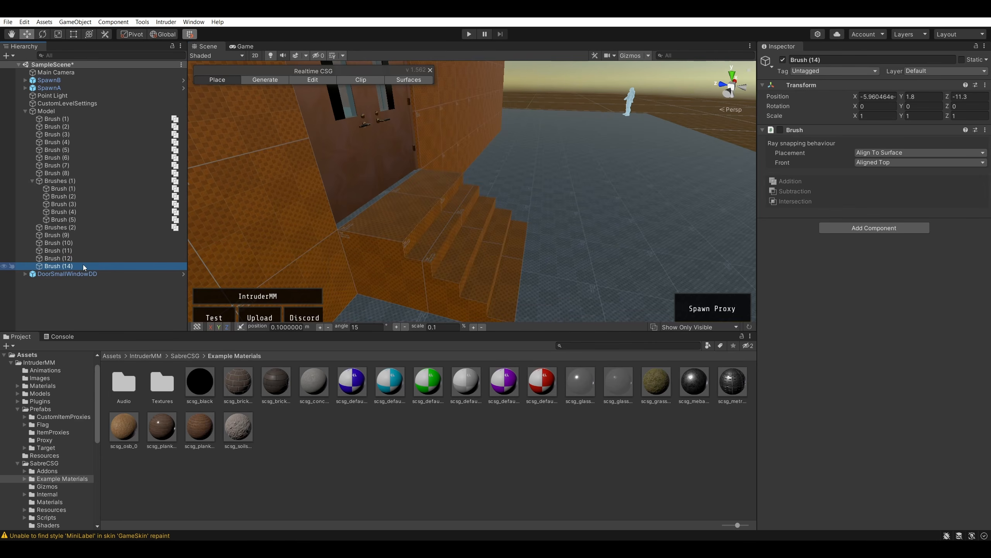
left_click(780, 130)
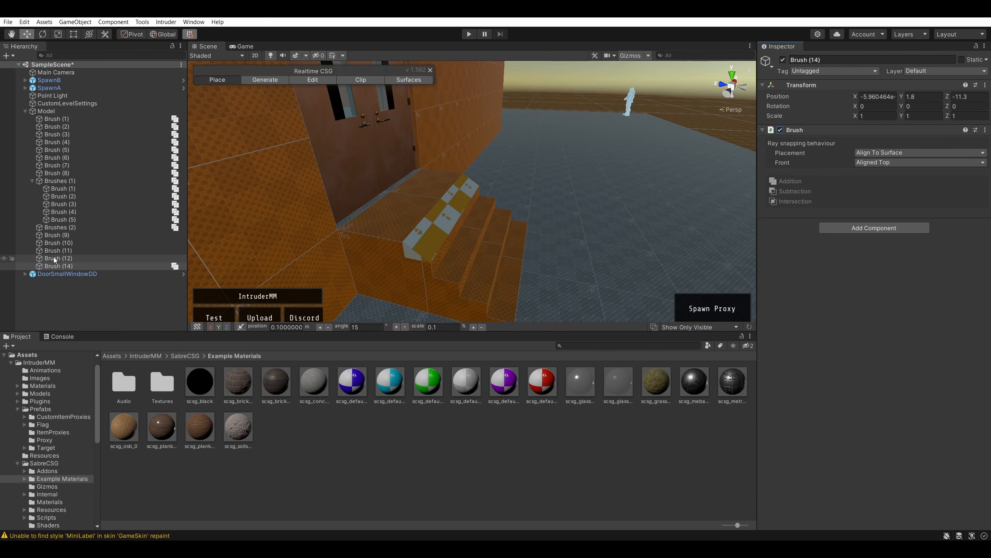
left_click(782, 130)
left_click(782, 130)
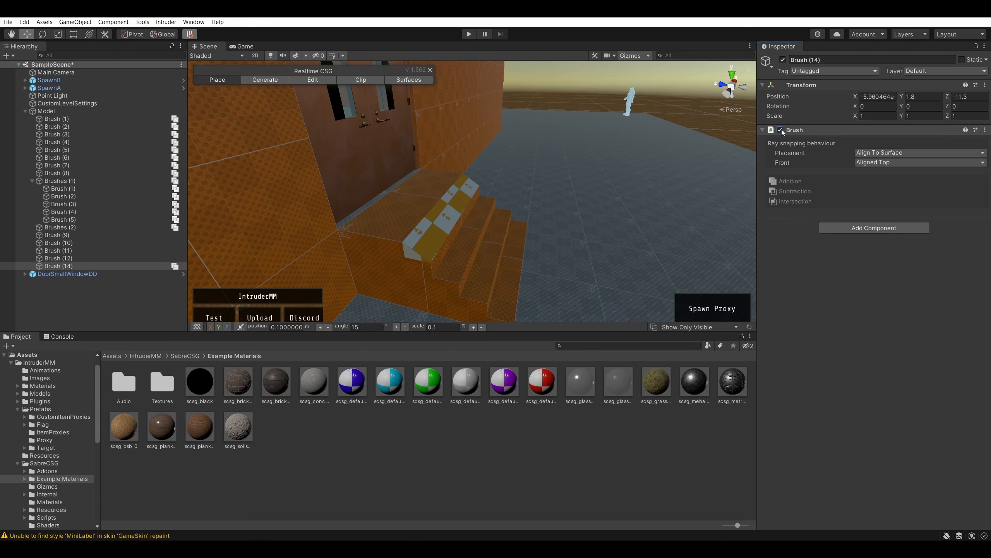
left_click(781, 130)
left_click(780, 131)
left_click(781, 130)
- Save the scene, play it in Intruder and join the Guards team
key("ctrl+s")
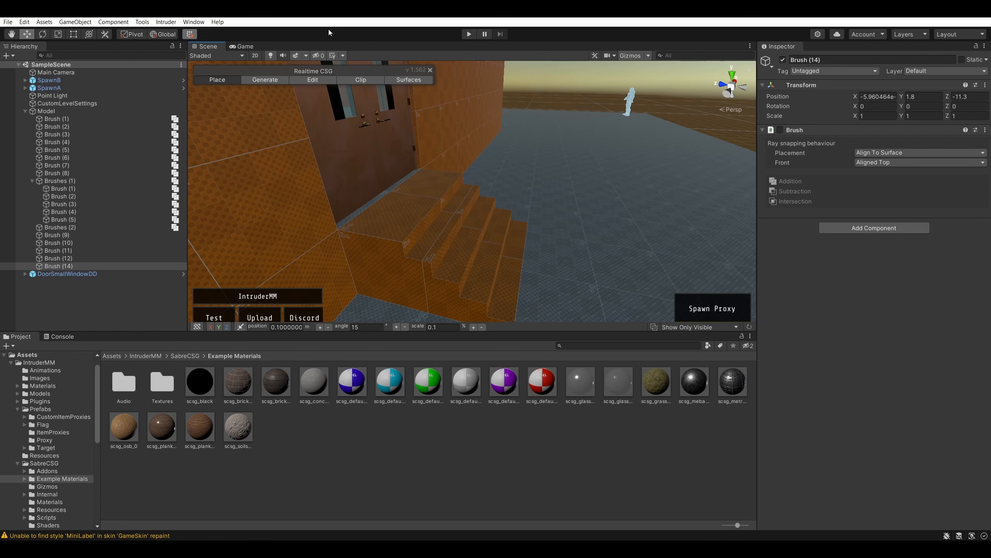
left_click(166, 21)
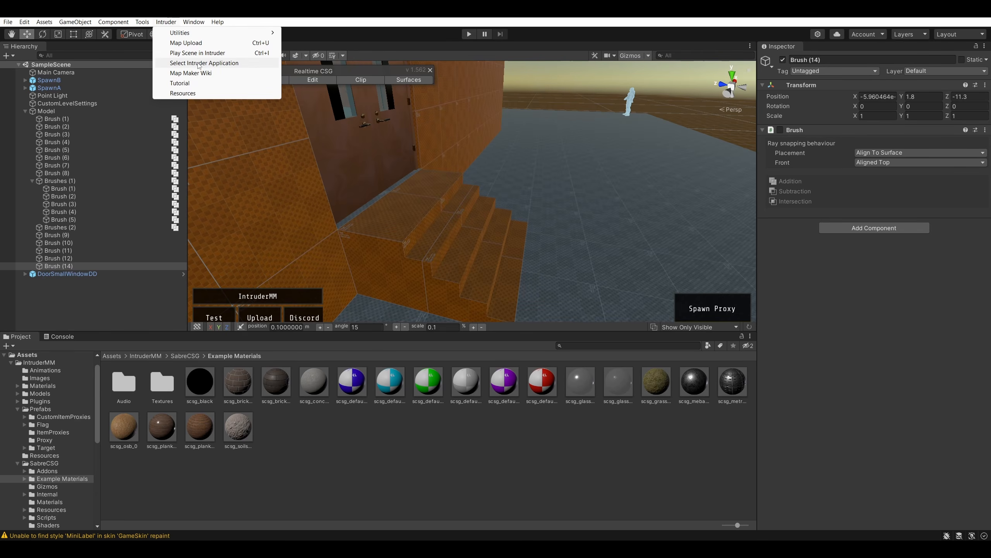
left_click(221, 53)
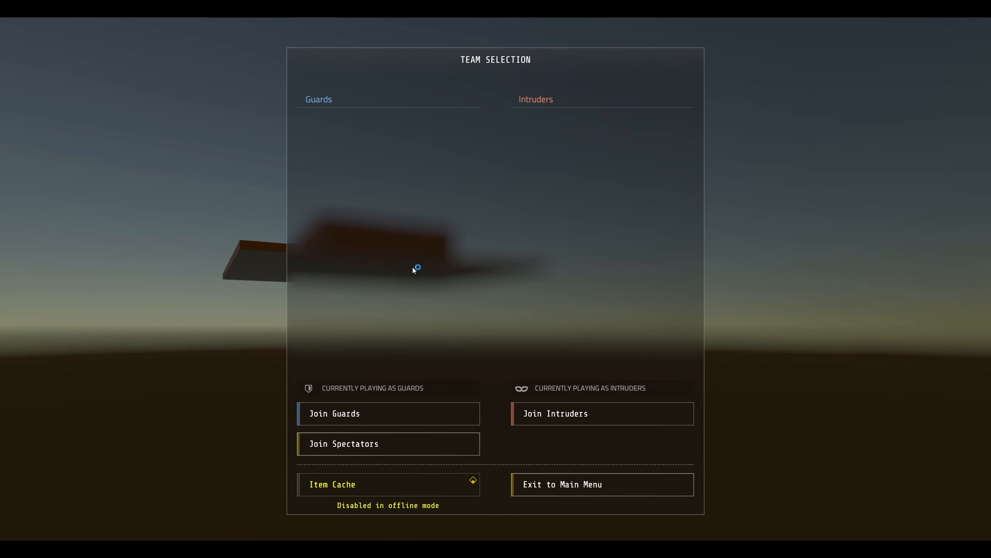
left_click(361, 408)
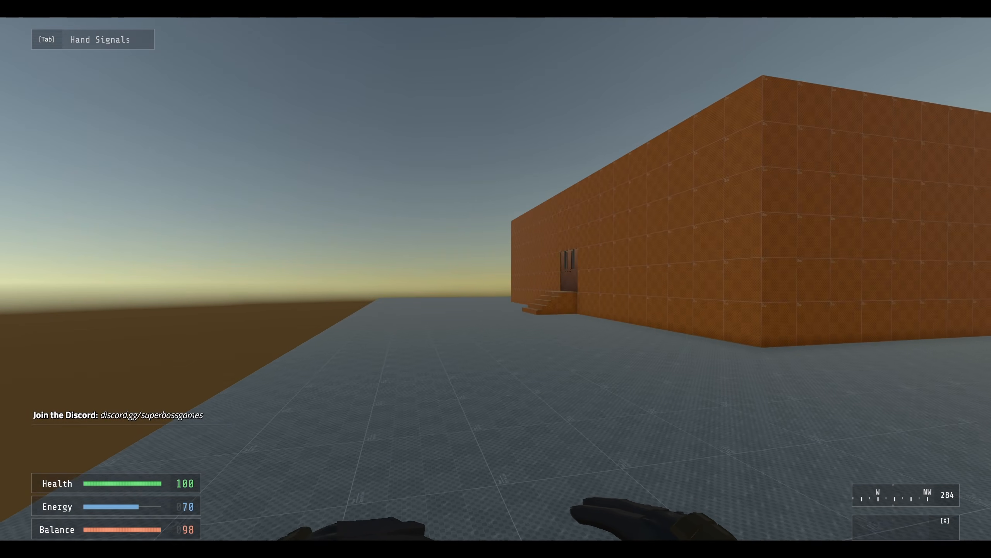
- Walk to the entrance stairs in-game to test them without the ramp, and exit back to the Unity editor
key("w")
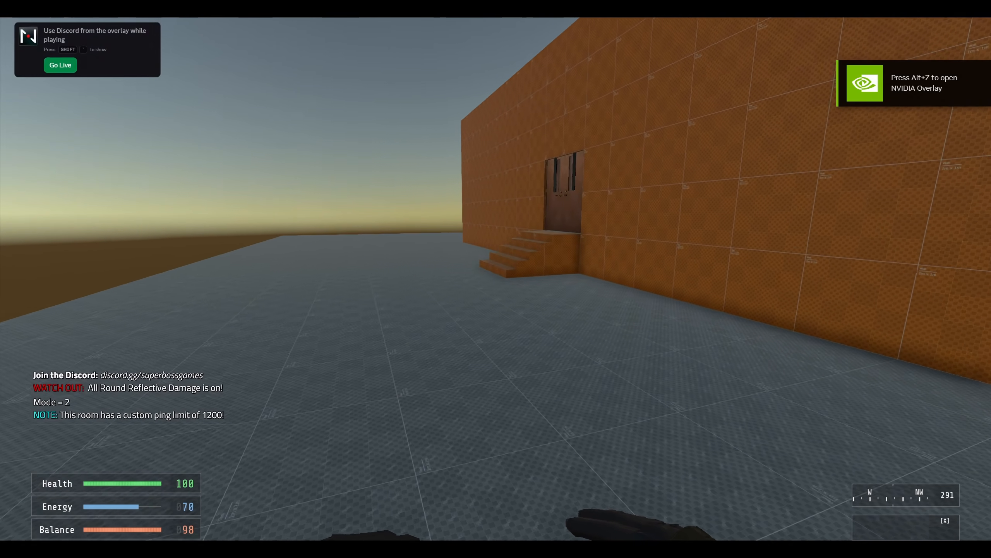
key("w")
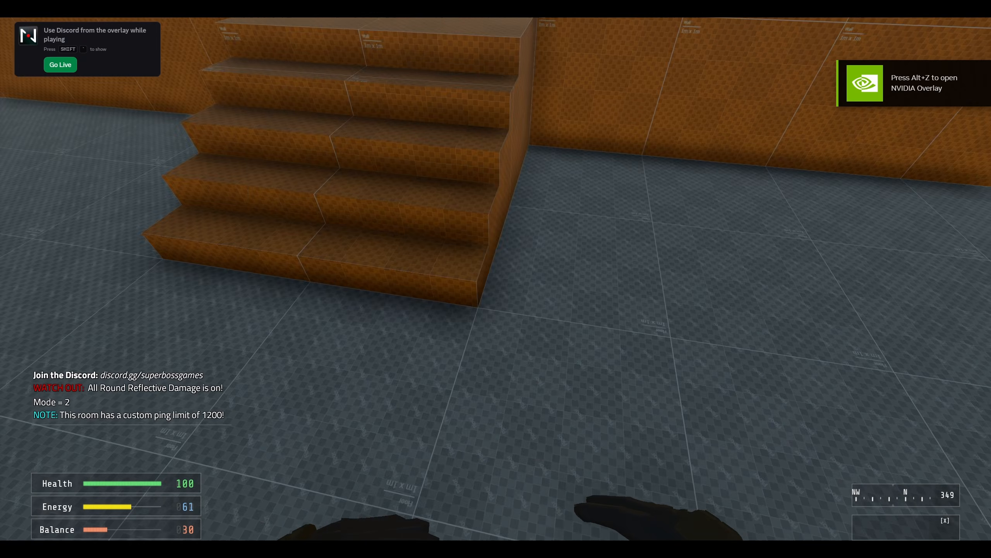
key("s")
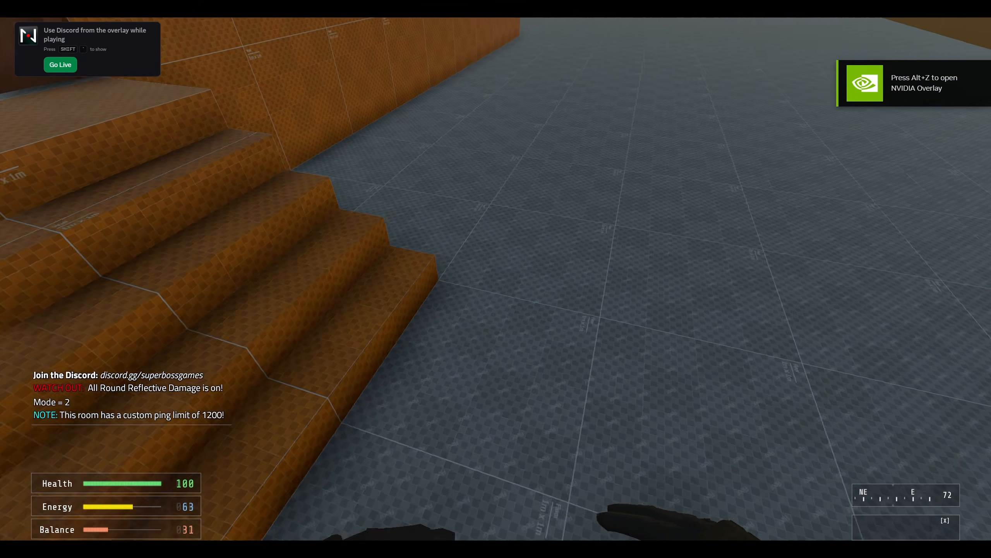
key("Escape")
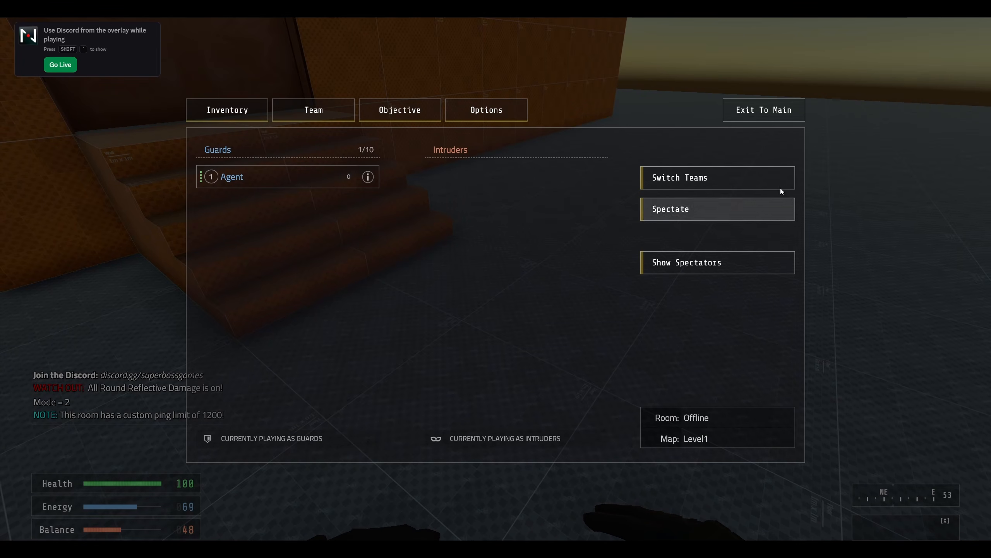
left_click(766, 110)
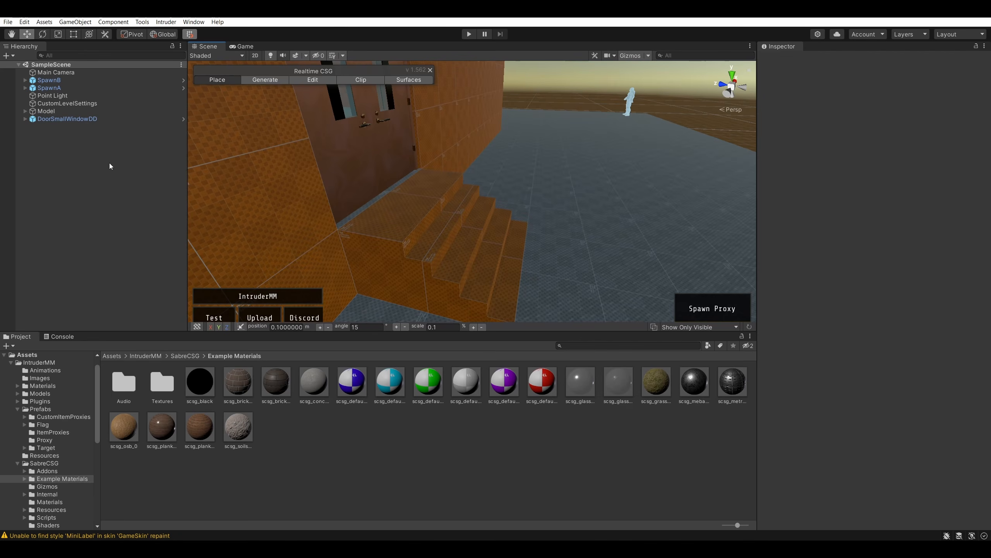
- Re-enable the Brush component on Brush (14), (12), (11), (10) and (9) to restore the full ramp
left_click(24, 111)
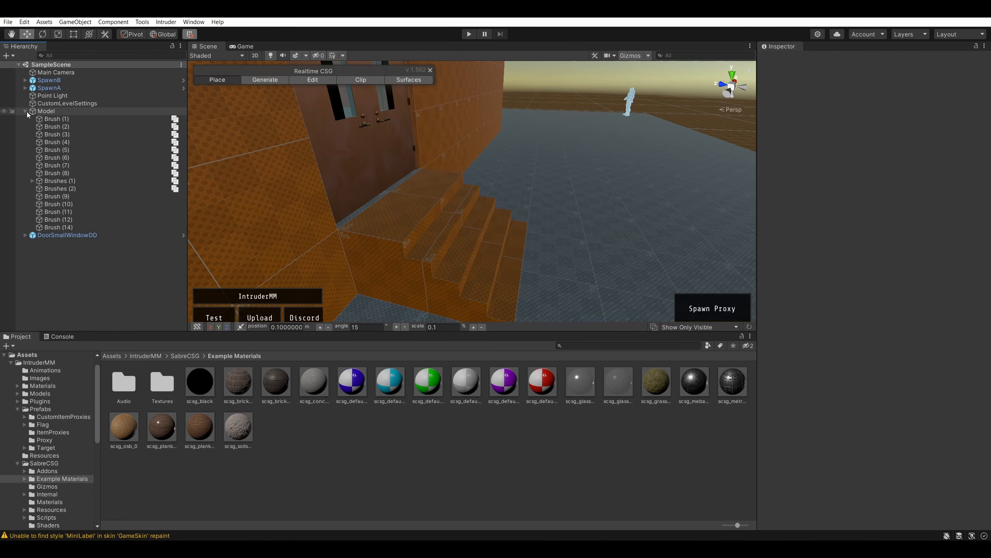
left_click(57, 220)
left_click(57, 227)
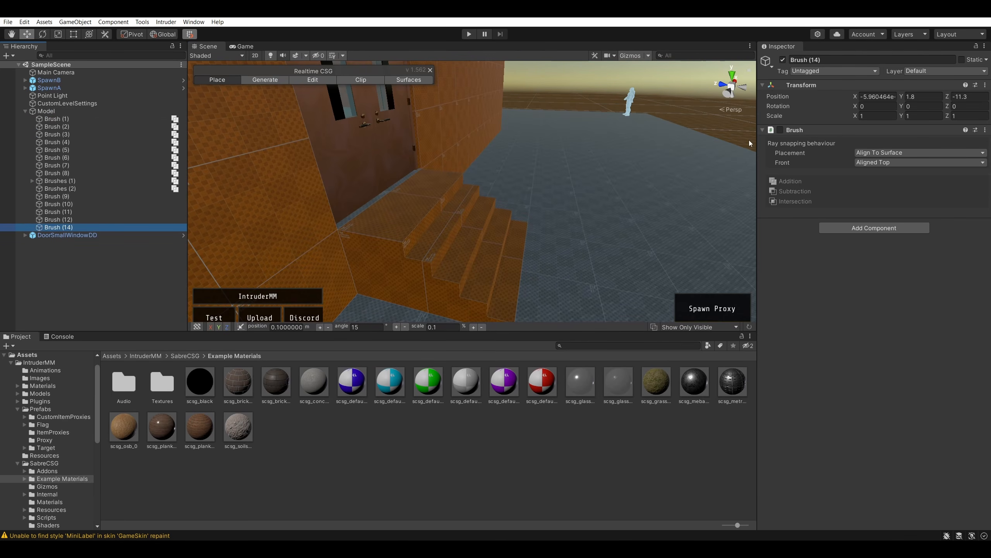
left_click(88, 220)
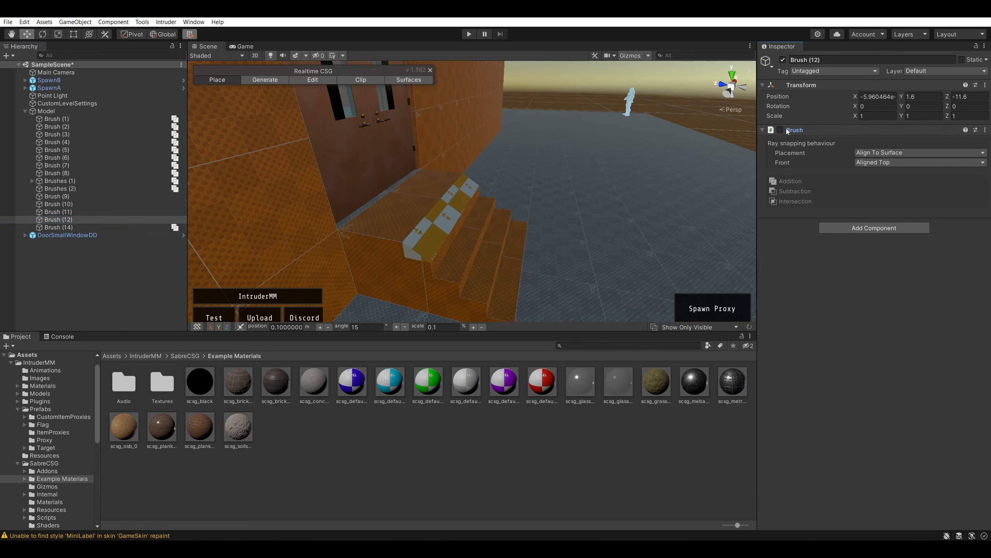
left_click(95, 213)
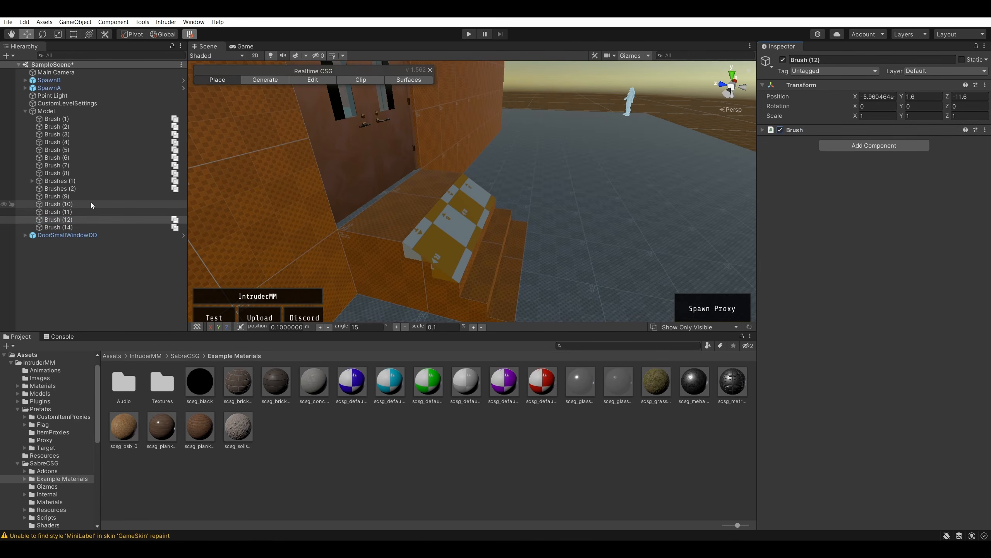
key("Up")
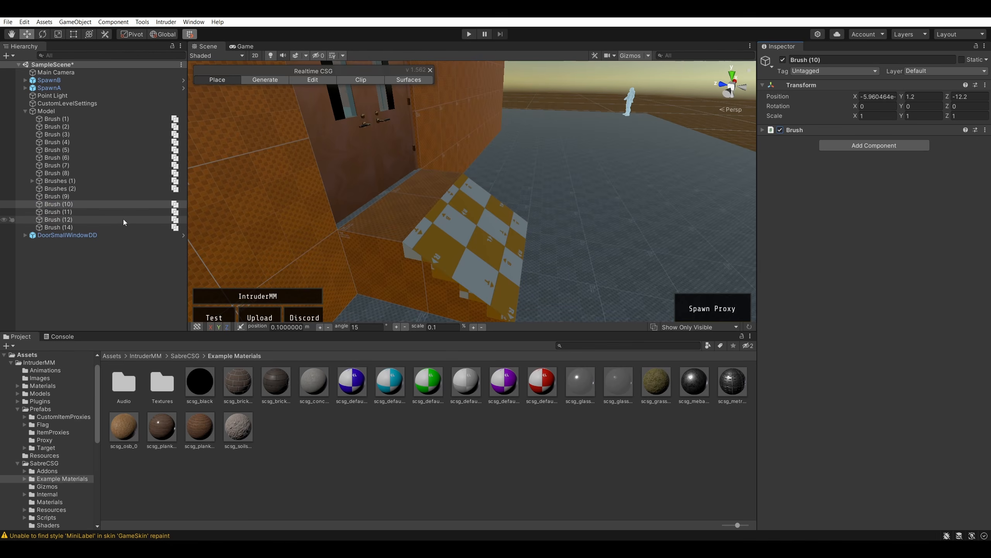
left_click(58, 196)
left_click(780, 130)
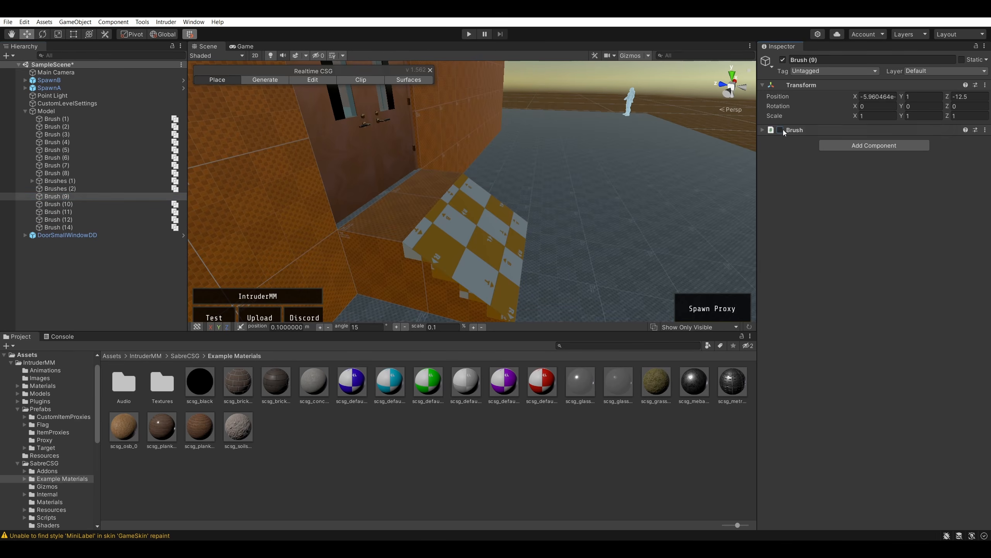
- Examine the restored ramp up close and inspect the Brush and Surfaces settings of its topmost brush
mouse_move(587, 91)
right_mouse_down()
mouse_move(612, 163)
mouse_move(539, 139)
mouse_move(545, 105)
mouse_move(386, 156)
right_mouse_up()
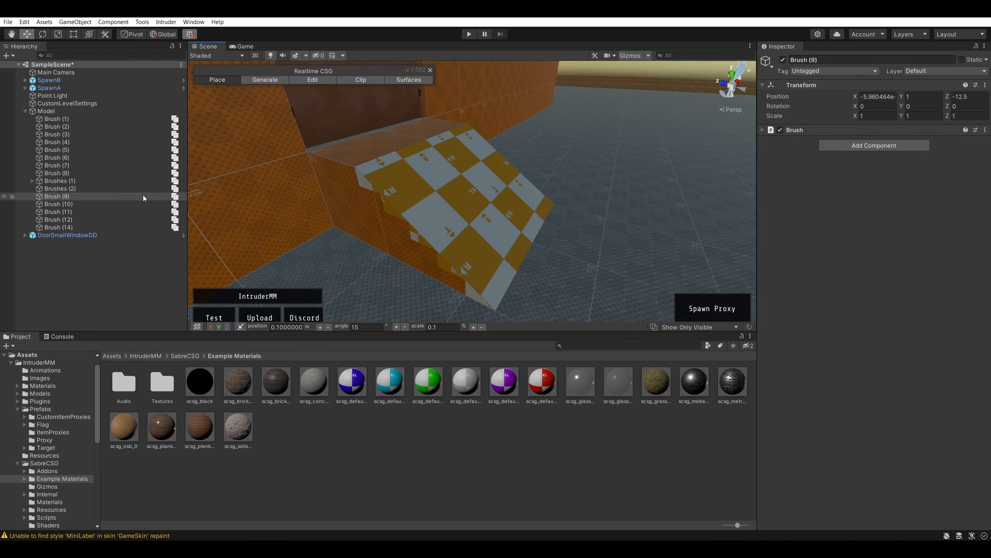
left_click(95, 227)
mouse_move(463, 164)
right_mouse_down()
mouse_move(448, 155)
mouse_move(502, 122)
right_mouse_up()
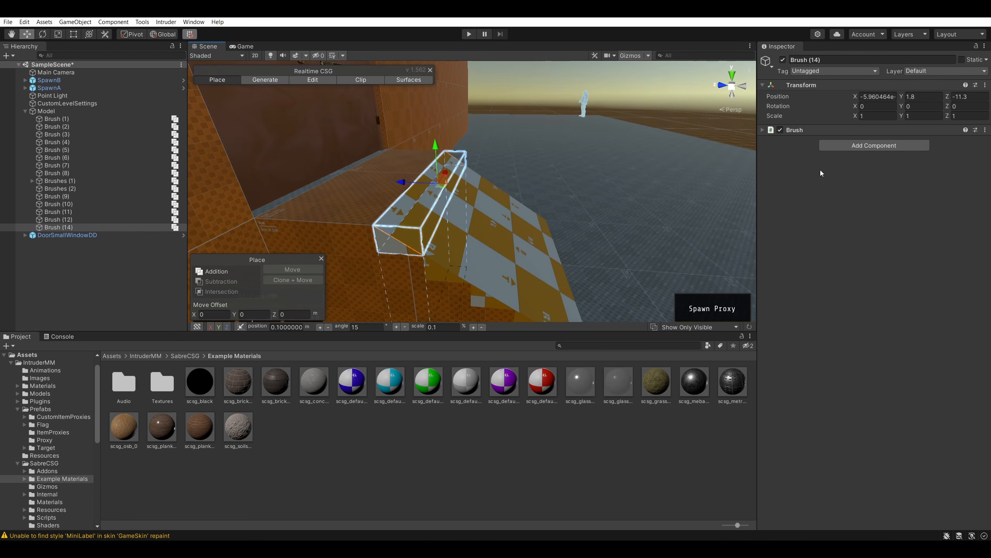
left_click(832, 129)
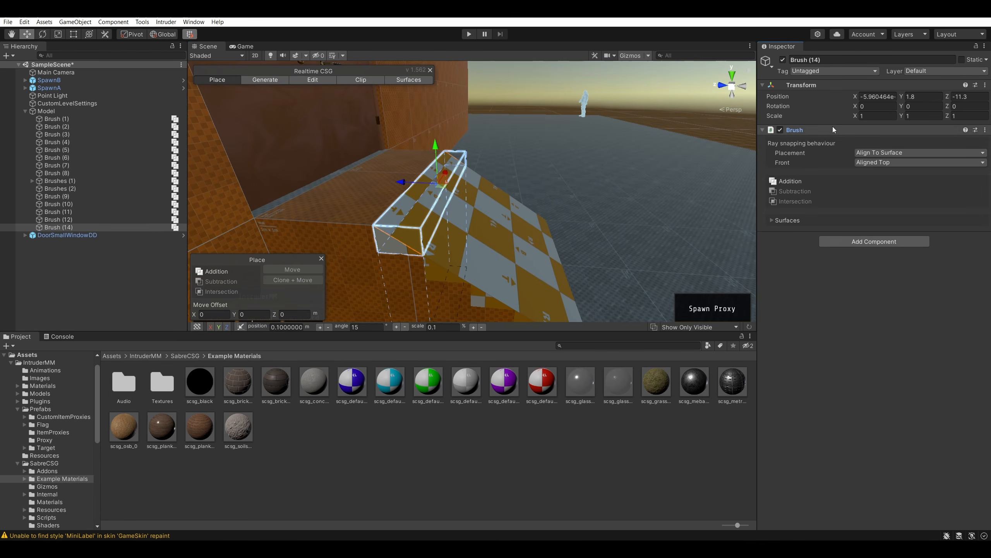
left_click(773, 221)
left_click(772, 221)
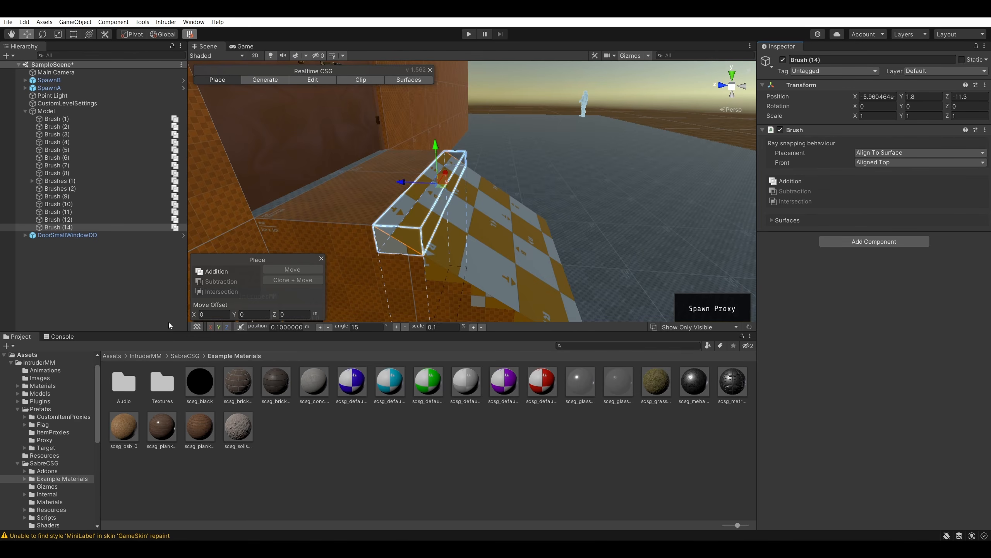
- Create a new material in the project's root Assets folder
left_click(112, 356)
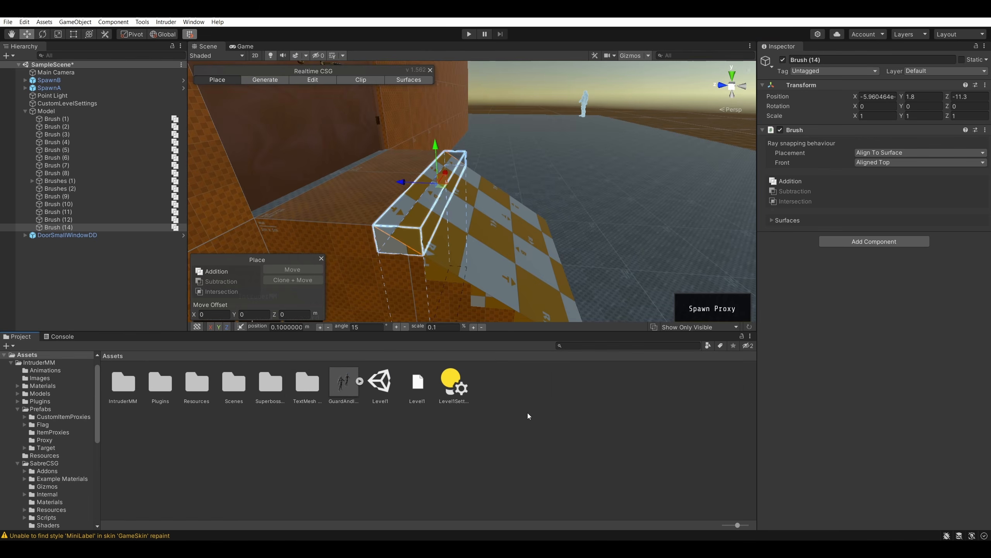
left_click(536, 451)
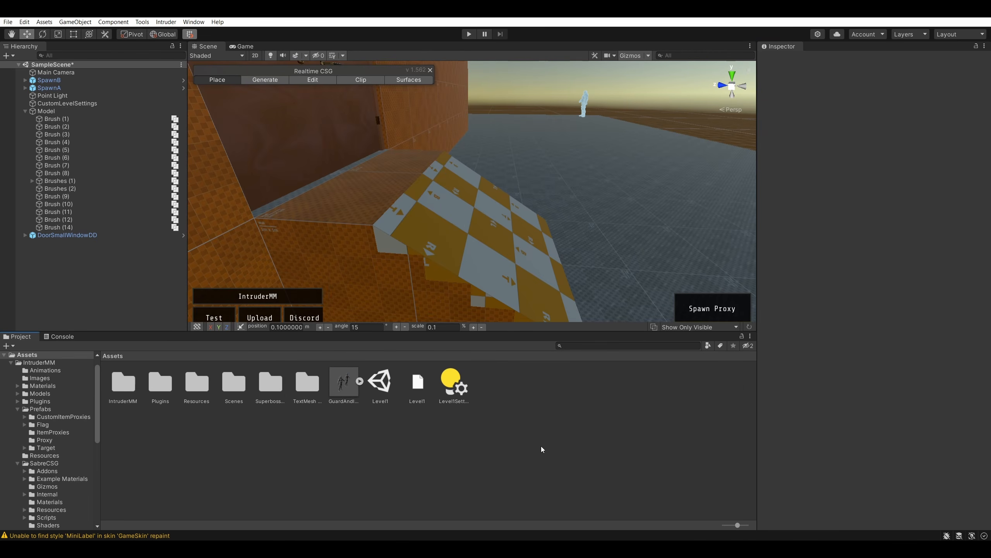
right_click(358, 468)
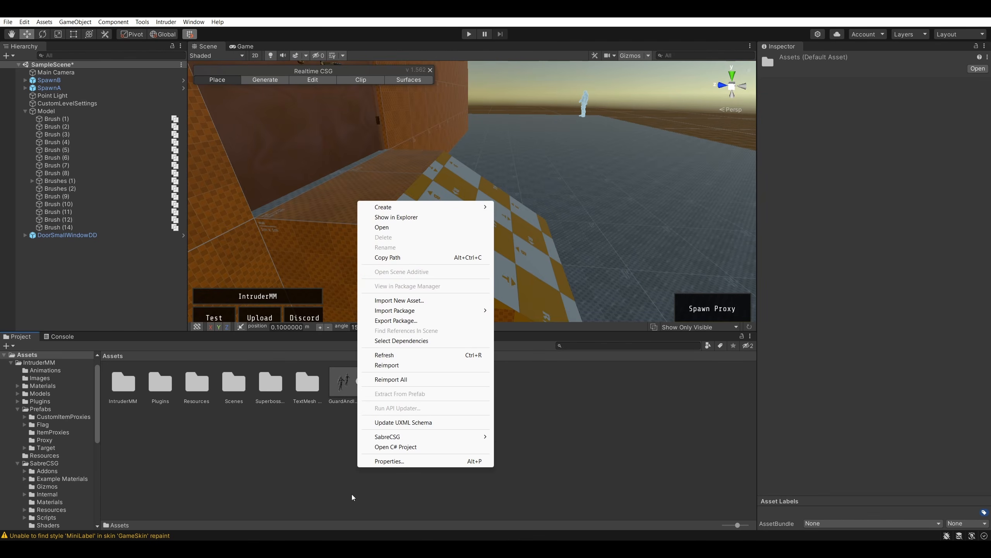
mouse_move(446, 207)
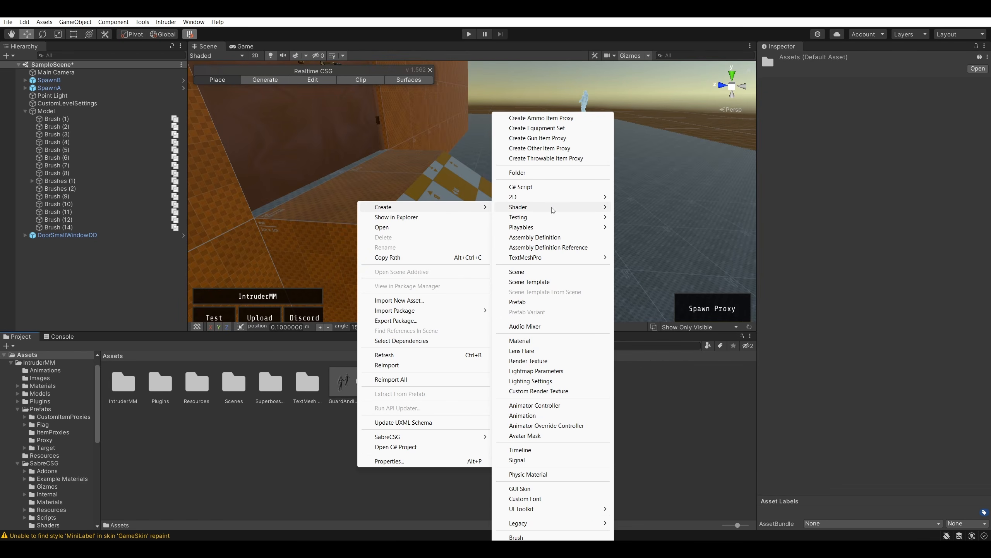
left_click(531, 341)
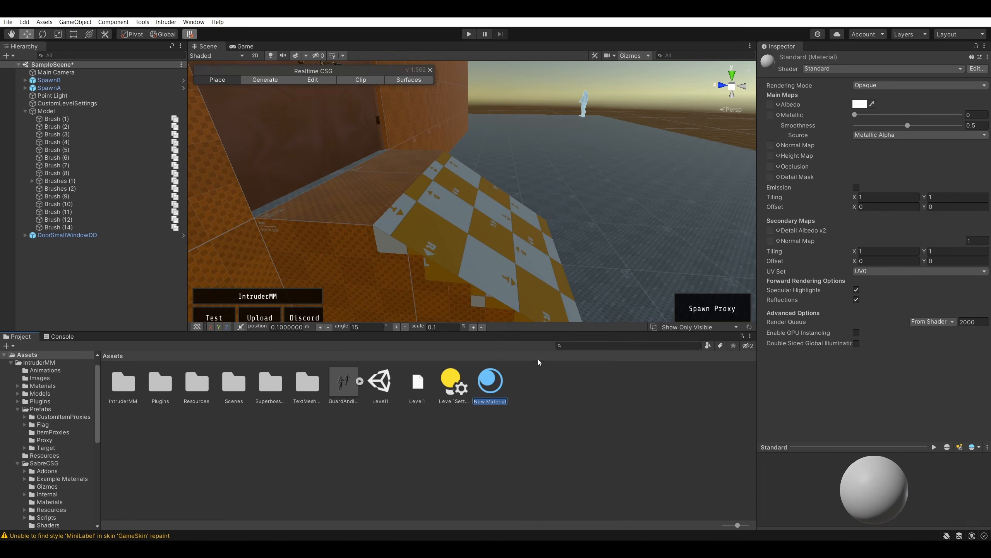
- Name the new material Transparent Material and set its rendering mode to Transparent
type("Transparent M")
type("aterial")
key("Return")
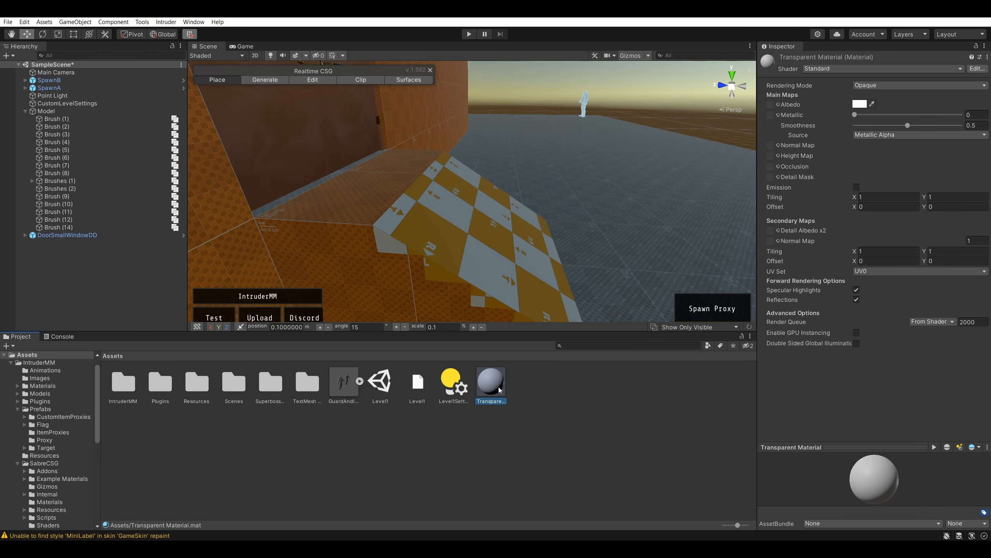
left_click(911, 91)
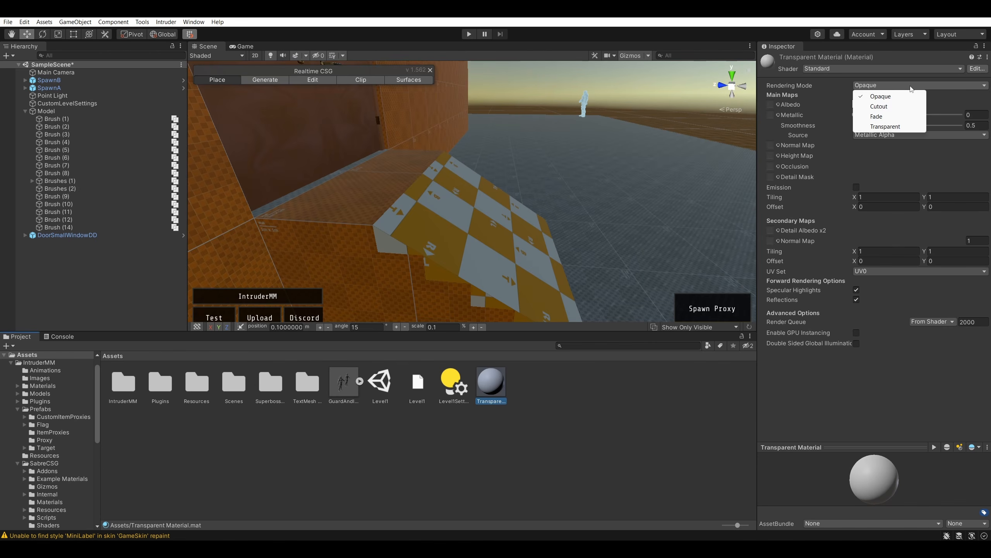
left_click(894, 127)
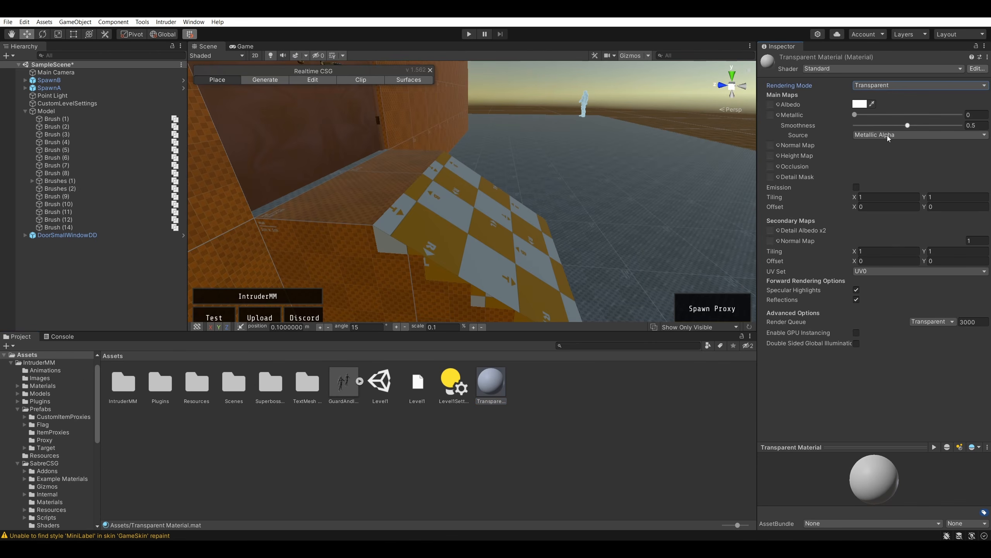
- Try the Transparent Material on the sloped face of the ramp's topmost brush, and undo it
mouse_move(497, 391)
left_mouse_down()
mouse_move(434, 224)
mouse_move(418, 224)
left_mouse_up()
left_click(418, 224)
left_click(536, 99)
mouse_move(536, 99)
left_mouse_down("alt")
mouse_move(487, 132)
mouse_move(410, 115)
mouse_move(518, 118)
left_mouse_up("alt")
left_click(491, 150)
key("ctrl+z")
key("ctrl+z")
key("ctrl+z")
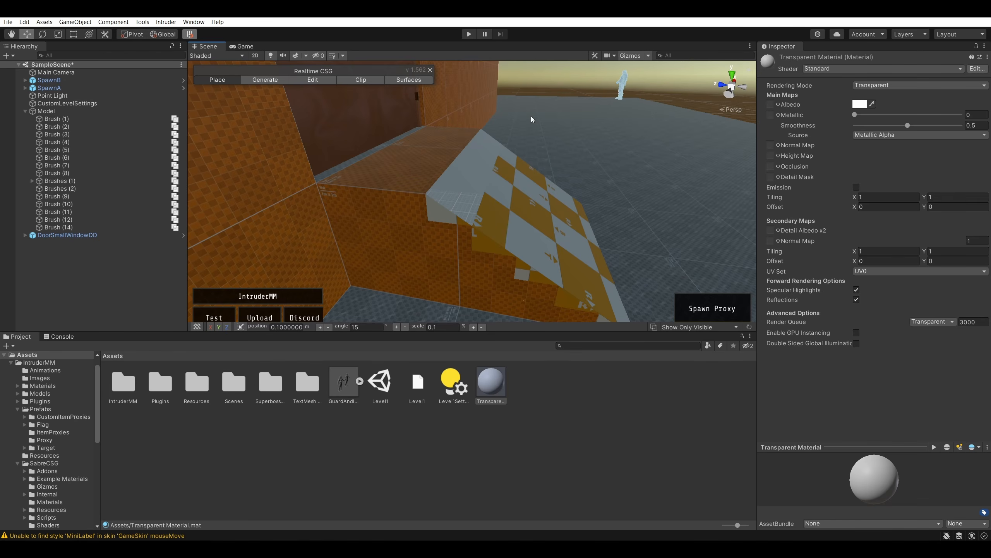
left_click(566, 431)
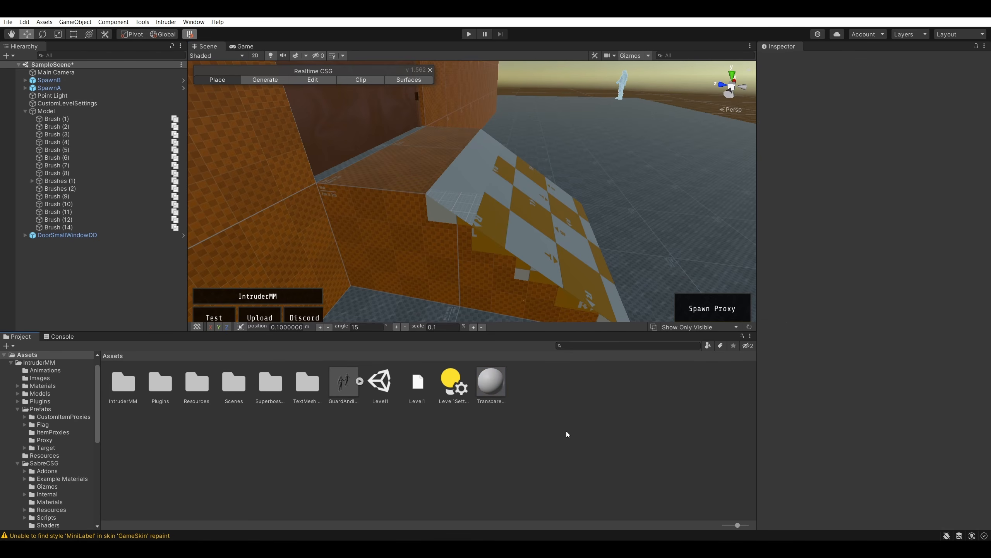
- Inspect the surface material of the topmost ramp brush, Brush (14), in Surfaces mode
left_click(472, 197)
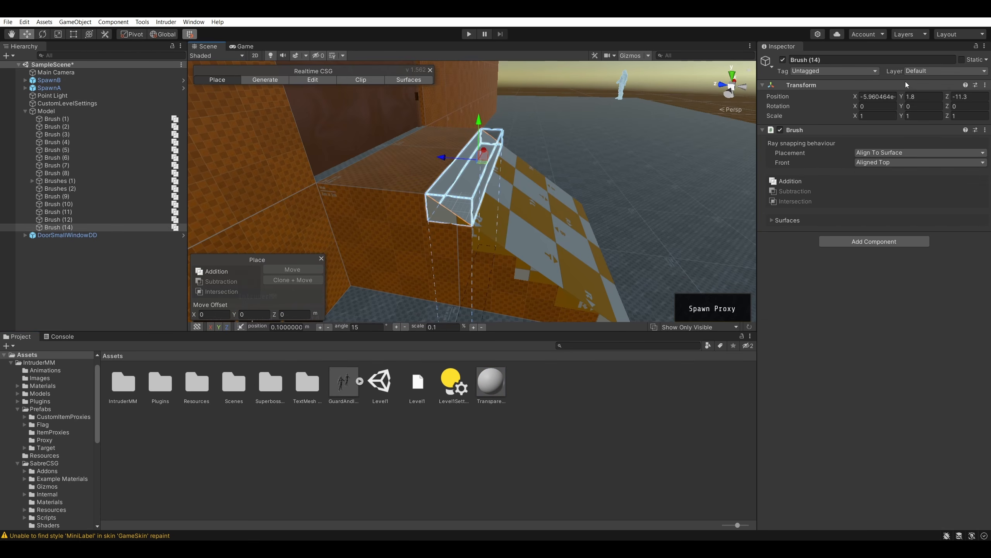
left_click(409, 80)
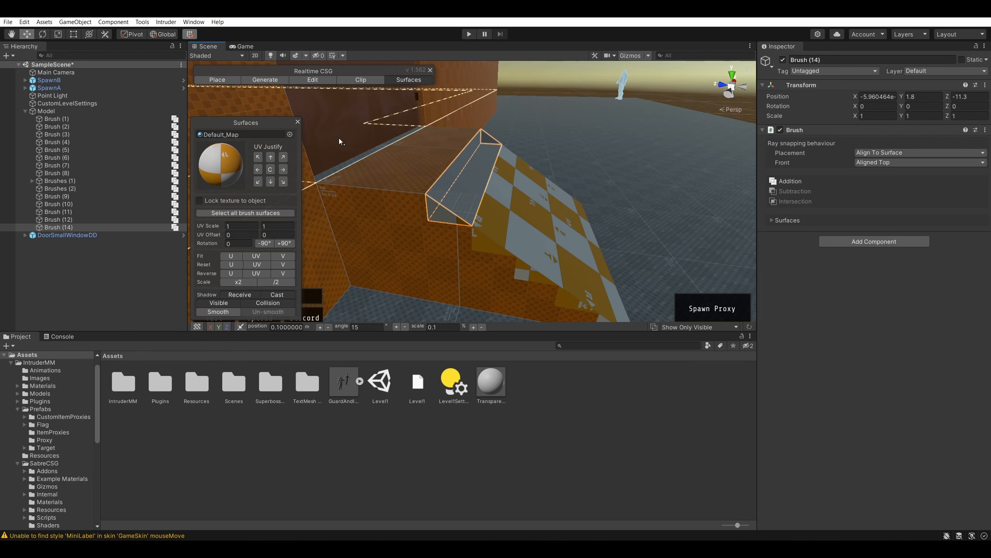
left_click(476, 199)
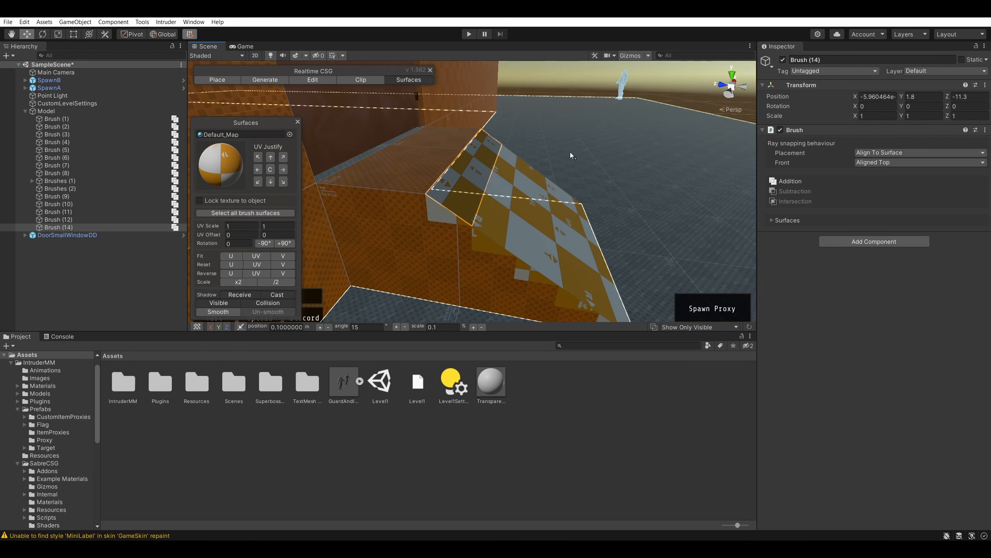
key("s")
right_click_drag(615, 203, 595, 239)
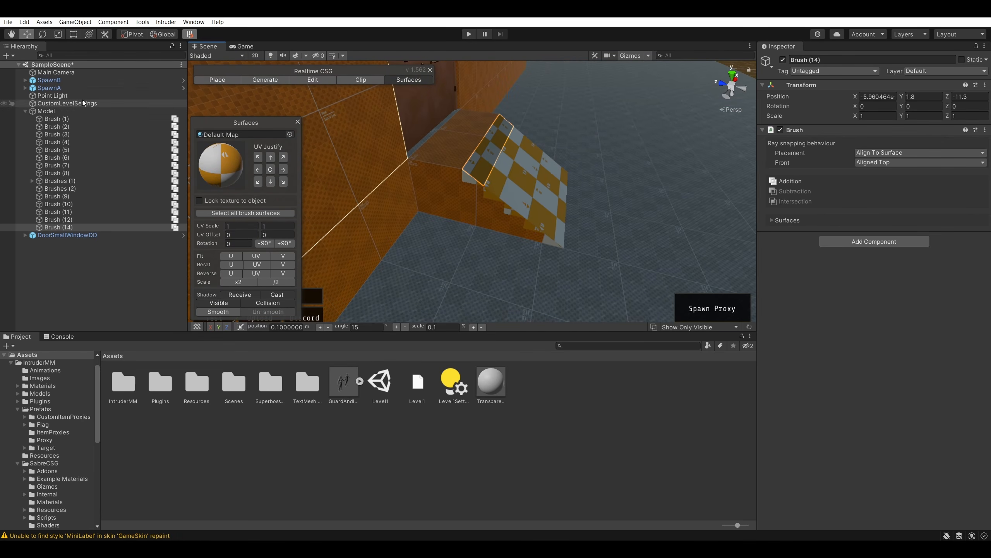
- Set the Transparent Material's albedo color to white (FFFFFF) with an alpha of 0
left_click(501, 393)
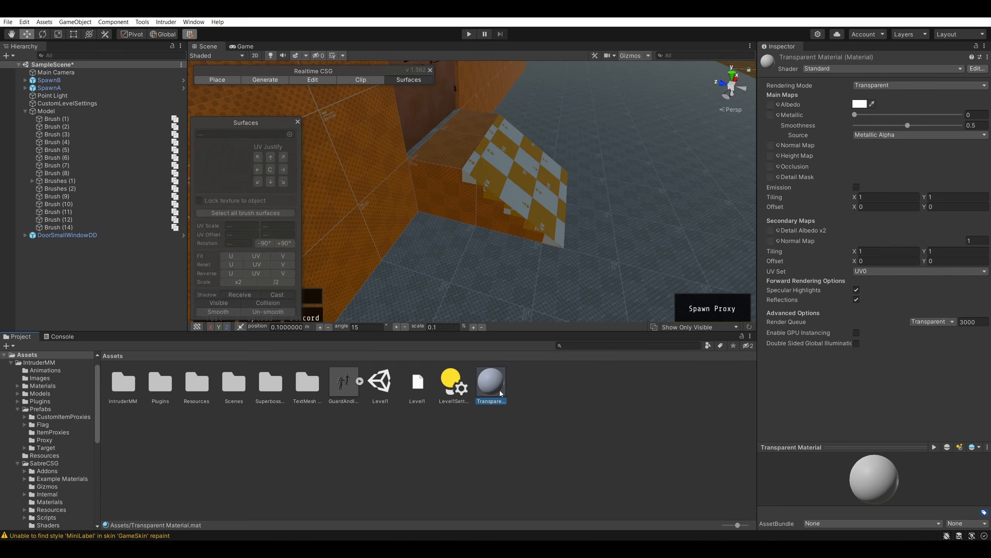
left_click(859, 104)
left_click(894, 194)
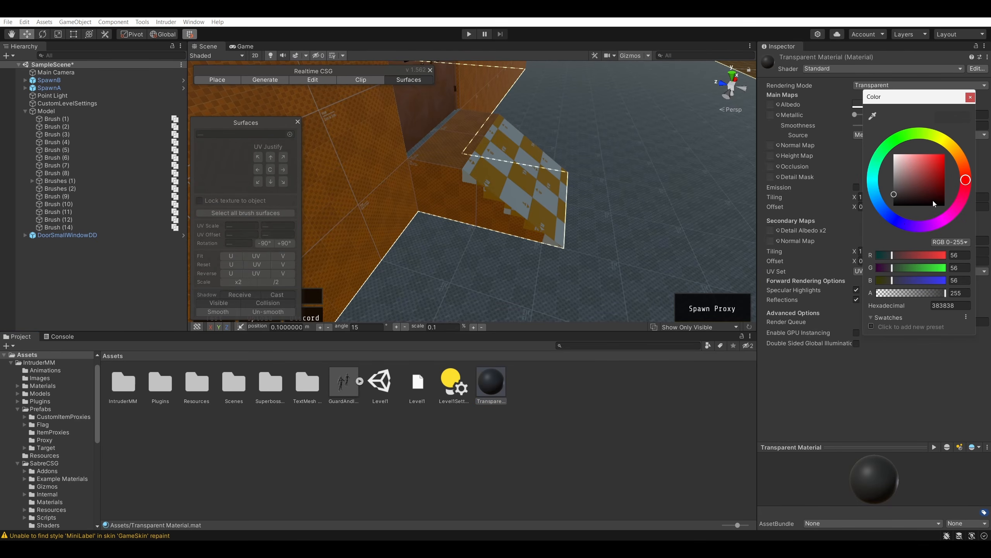
left_click_drag(911, 98, 918, 125)
left_click_drag(945, 320, 817, 308)
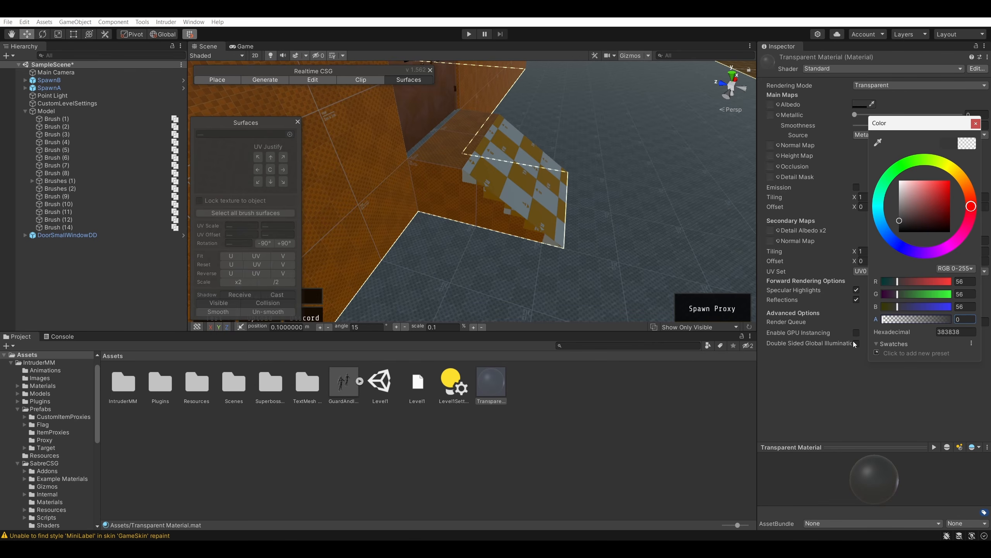
left_click_drag(923, 128, 916, 138)
left_click_drag(910, 223, 854, 298)
left_click_drag(895, 204, 870, 172)
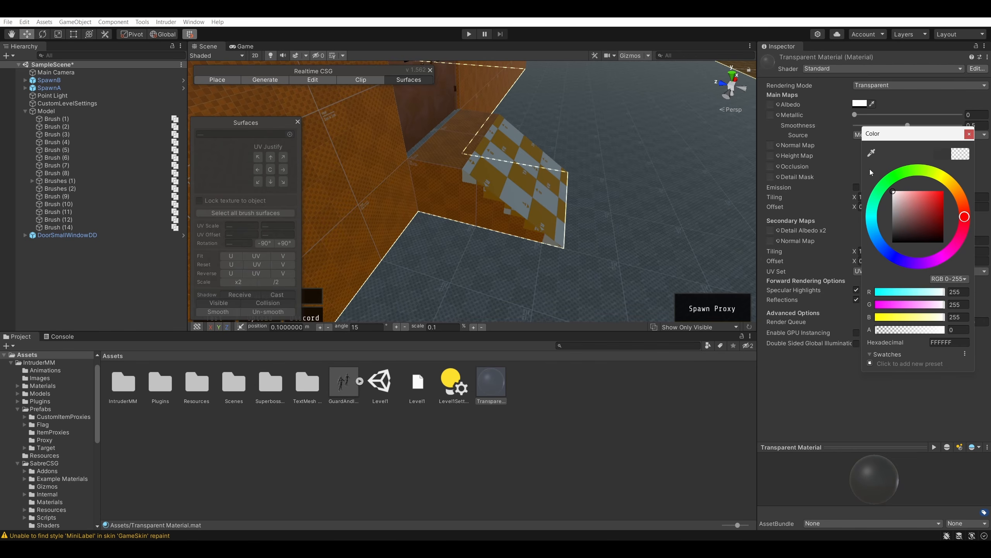
left_click(969, 134)
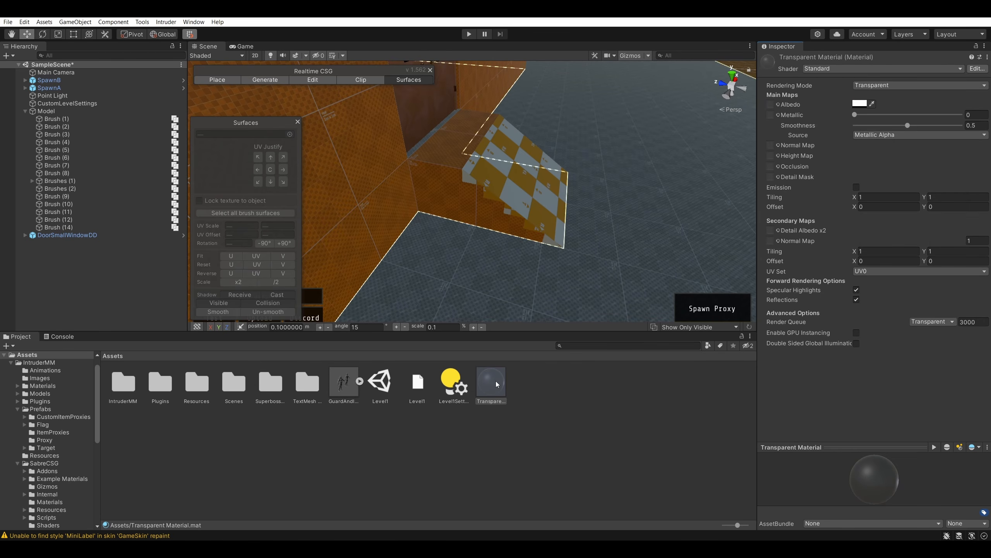
- Apply the Transparent Material to the sloped faces of the two uppermost ramp brushes, Brush (14) and Brush (12)
left_click(552, 423)
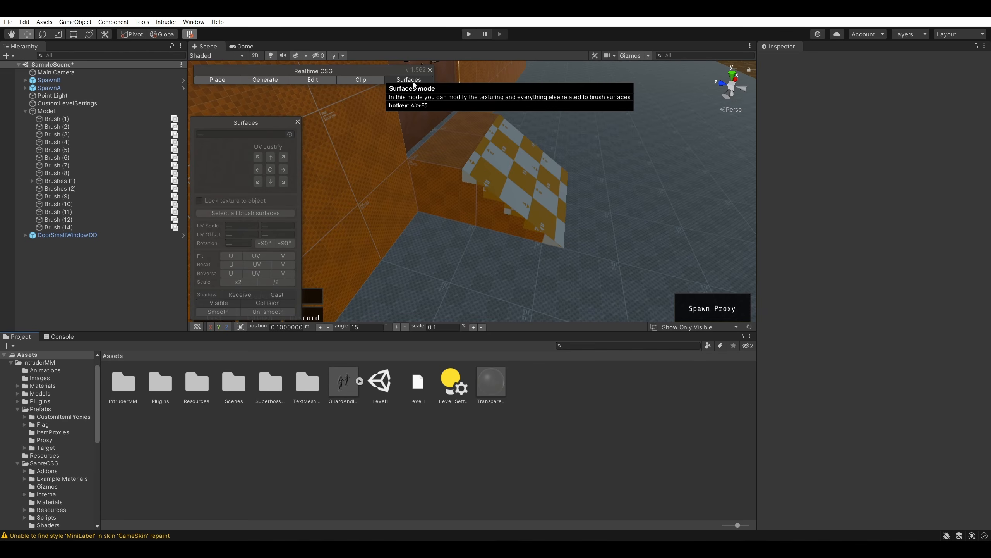
mouse_move(523, 180)
right_mouse_down()
mouse_move(496, 173)
mouse_move(444, 226)
right_mouse_up()
left_click(413, 247)
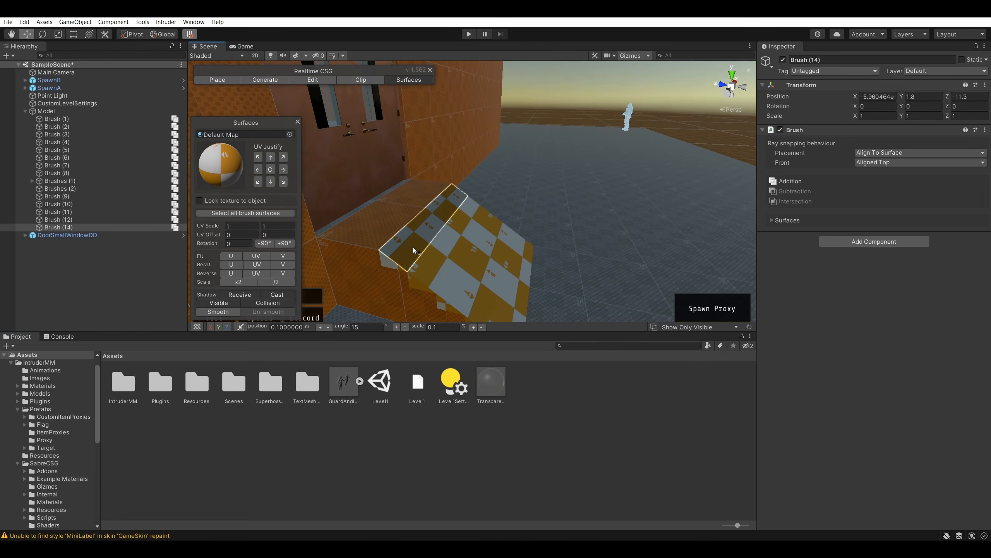
left_click(245, 213)
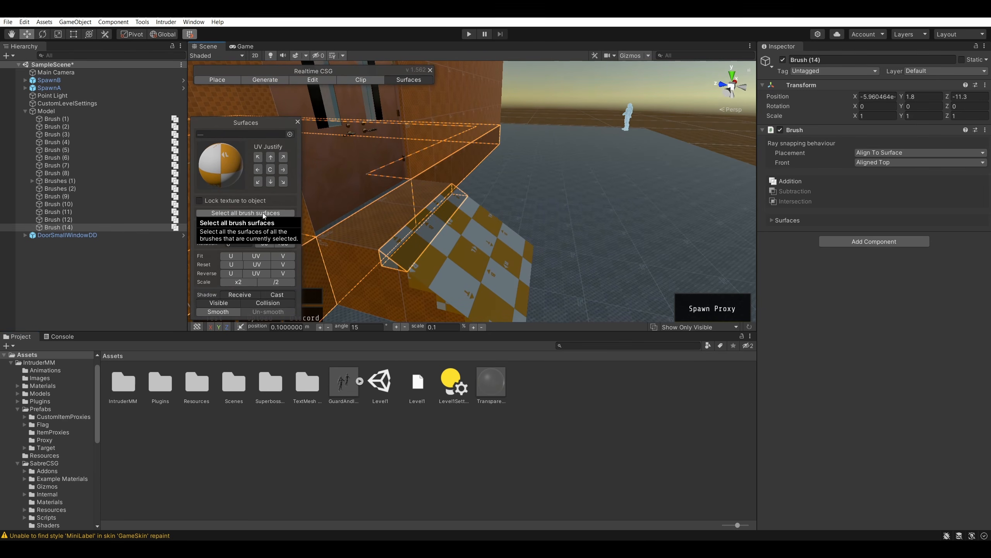
left_click(587, 121)
mouse_move(492, 384)
left_mouse_down()
mouse_move(444, 206)
mouse_move(424, 229)
left_mouse_up()
mouse_move(491, 382)
left_mouse_down()
mouse_move(510, 311)
mouse_move(629, 223)
mouse_move(459, 238)
left_mouse_up()
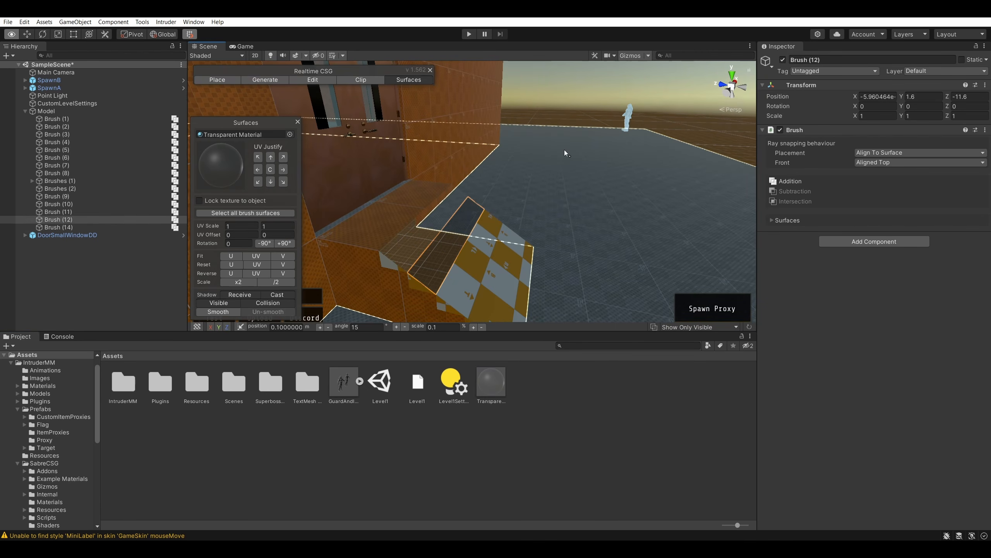
- Assign the Wall material to the sloped face of Brush (12)
key("d")
mouse_move(566, 152)
right_mouse_down()
mouse_move(423, 160)
mouse_move(341, 151)
mouse_move(430, 161)
mouse_move(583, 144)
mouse_move(543, 112)
mouse_move(533, 175)
mouse_move(484, 199)
mouse_move(402, 135)
mouse_move(385, 141)
right_mouse_up()
key("s")
left_click(544, 112)
key("w")
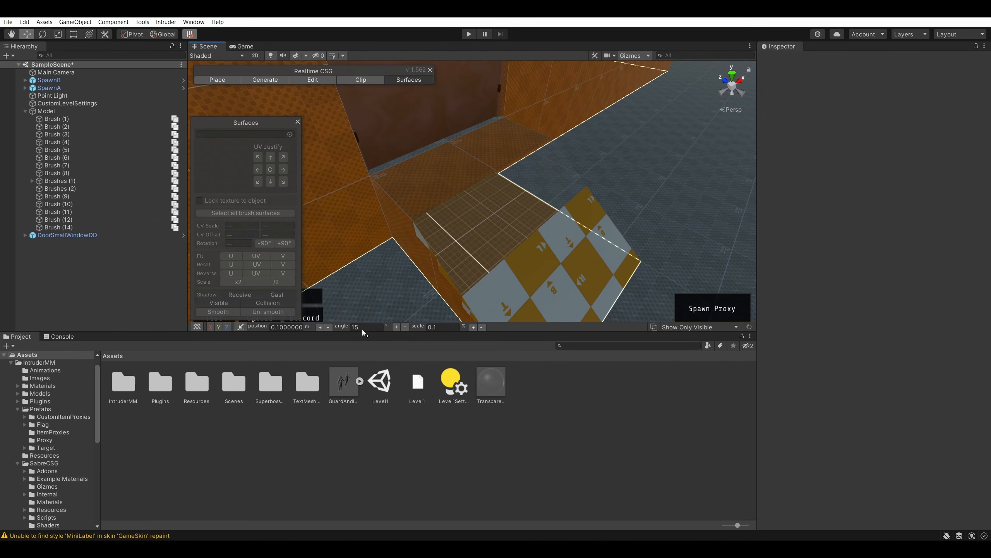
left_click(514, 436)
left_click(494, 237)
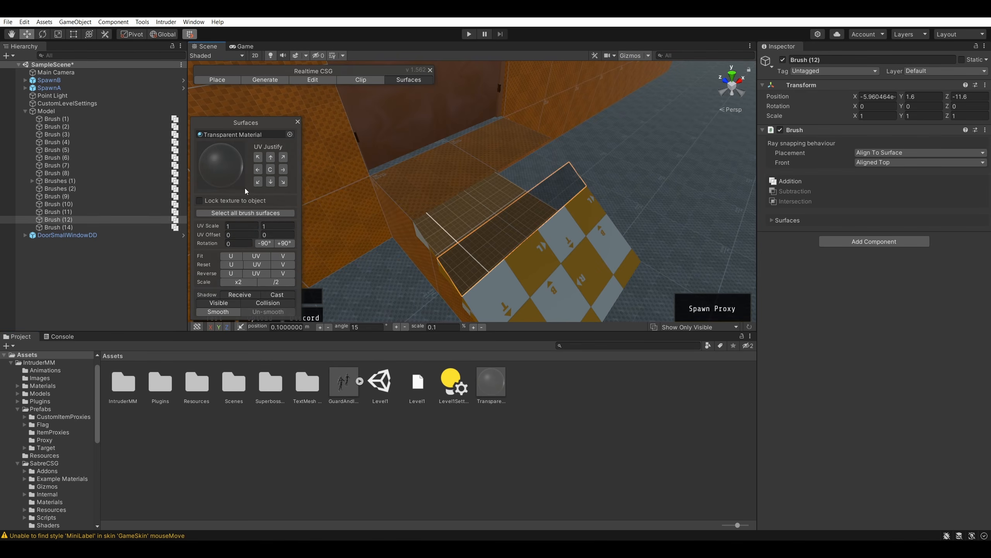
left_click(290, 134)
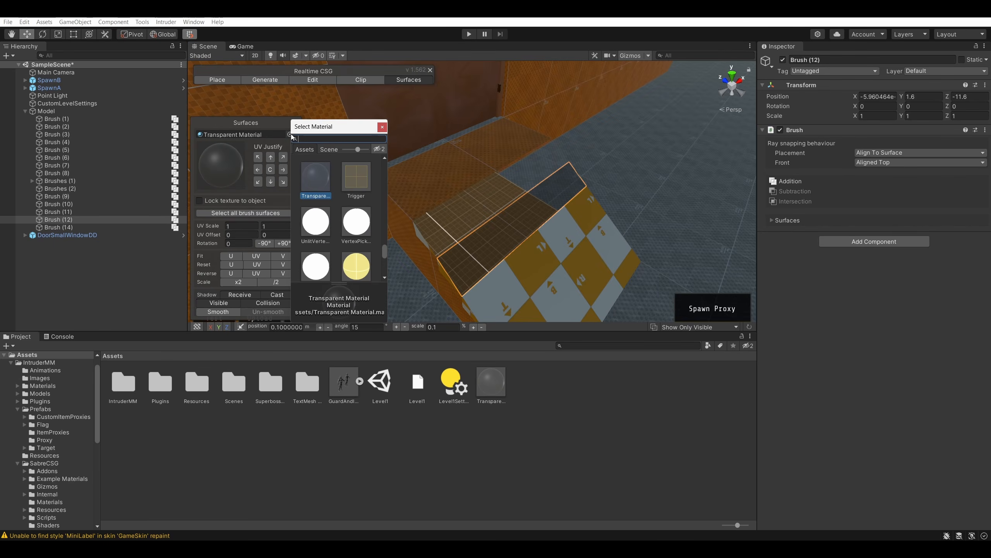
scroll(373, 172, "down", 5)
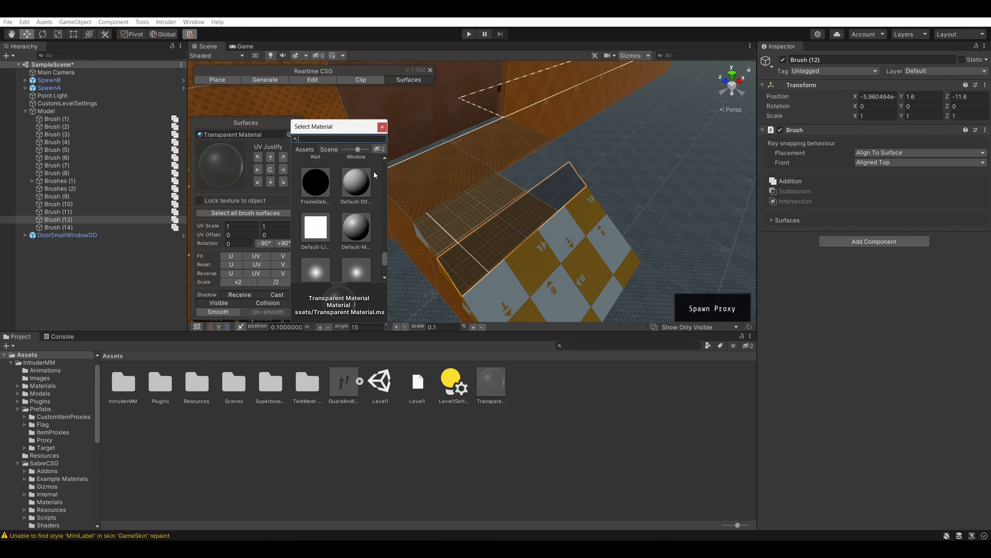
left_click(320, 180)
- Assign the Wall material to the sloped face of the topmost ramp brush, Brush (14)
left_click(556, 265)
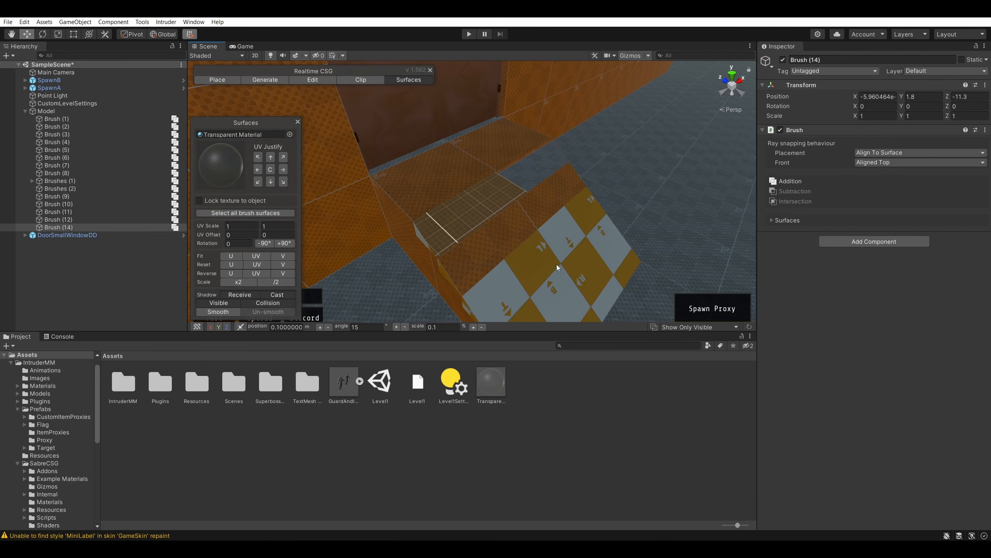
left_click(290, 134)
scroll(320, 187, "down", 5)
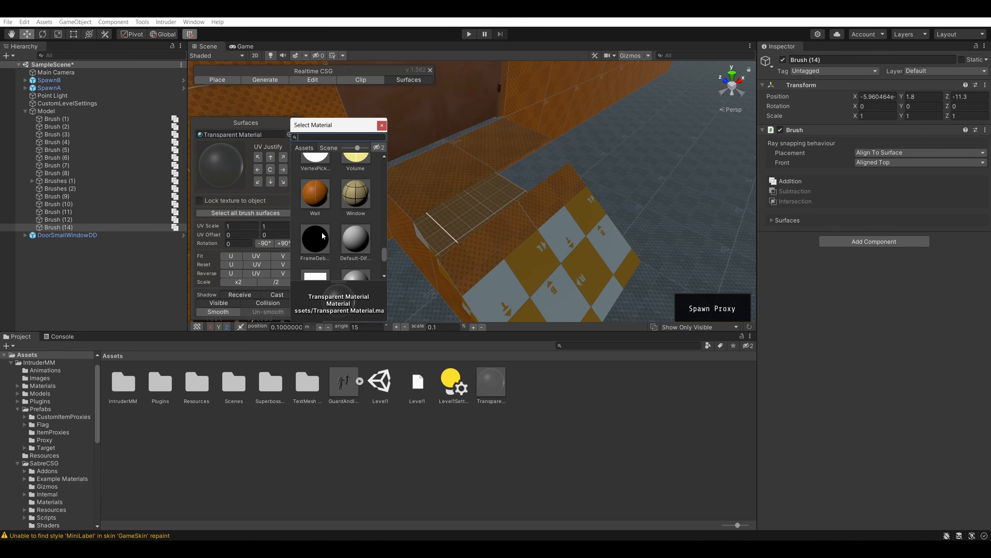
left_click(320, 190)
right_click_drag(669, 137, 593, 88)
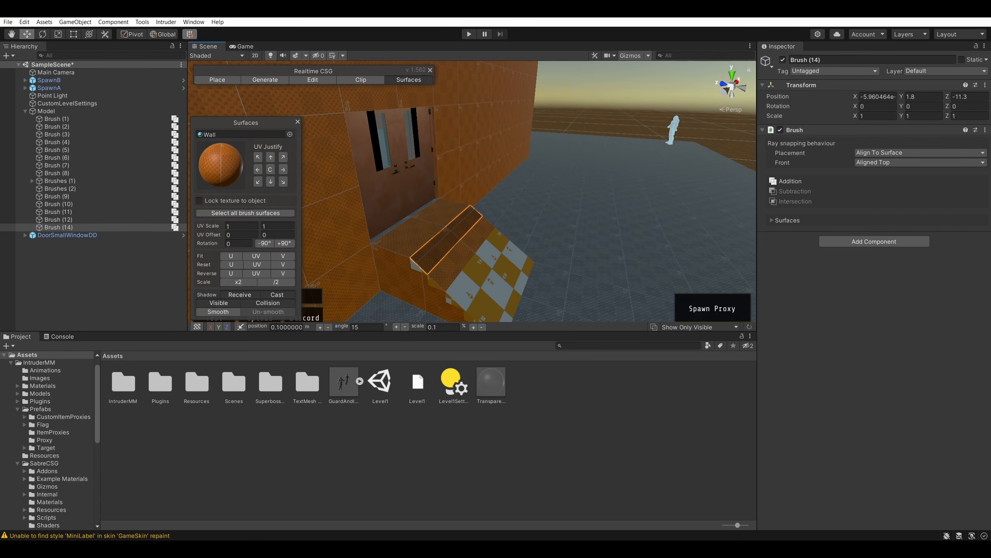
- Apply the Transparent Material to the sloped face of Brush (12), the second ramp brush from the door
key("Escape")
mouse_move(437, 203)
right_mouse_down()
mouse_move(406, 231)
mouse_move(469, 277)
right_mouse_up()
left_click(463, 265)
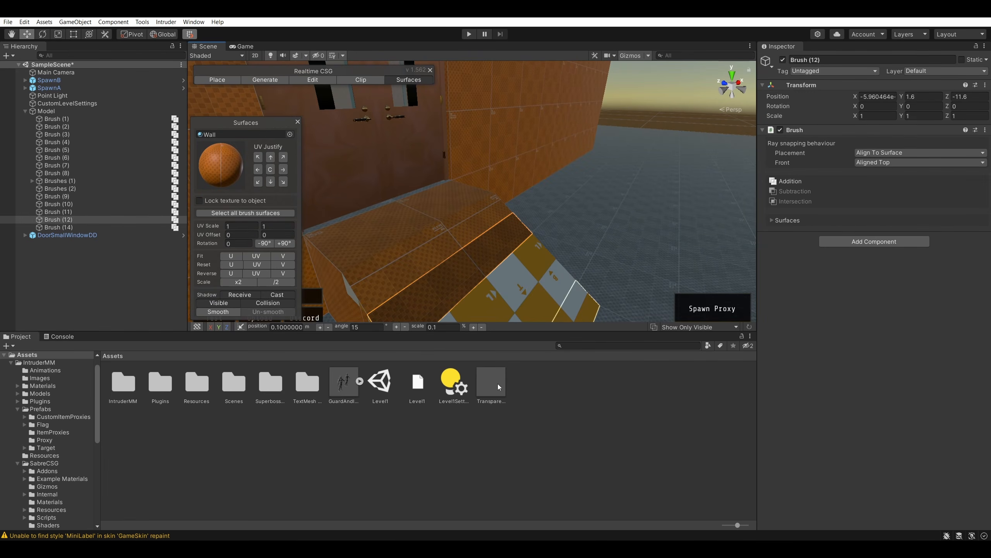
left_click_drag(496, 384, 456, 269)
right_click_drag(456, 268, 627, 114)
left_click_drag(628, 178, 656, 169, "alt")
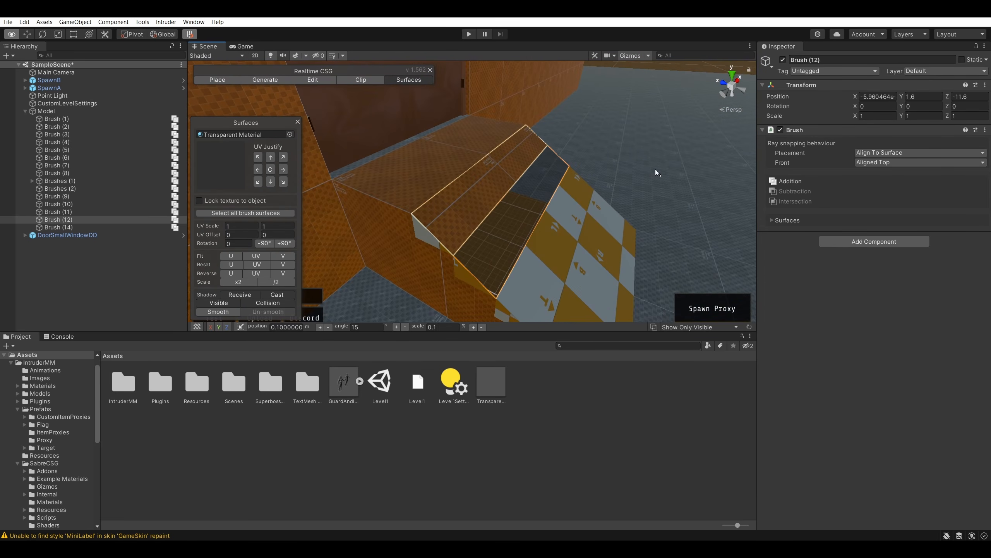
left_click_drag(582, 200, 472, 204, "alt")
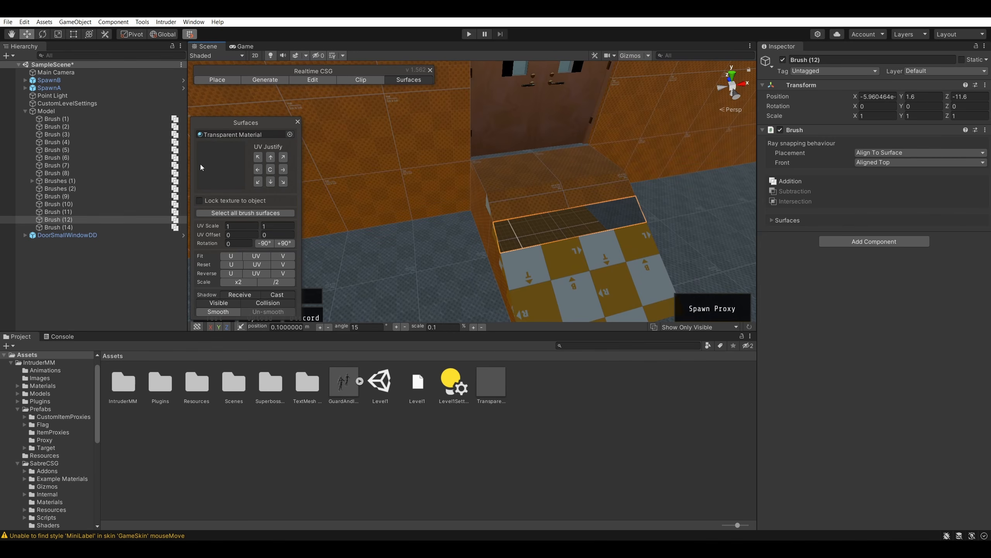
- Move Brush (12) aside from the ramp to X -1.9, and return it to X 0, Z -11.6
key("F1")
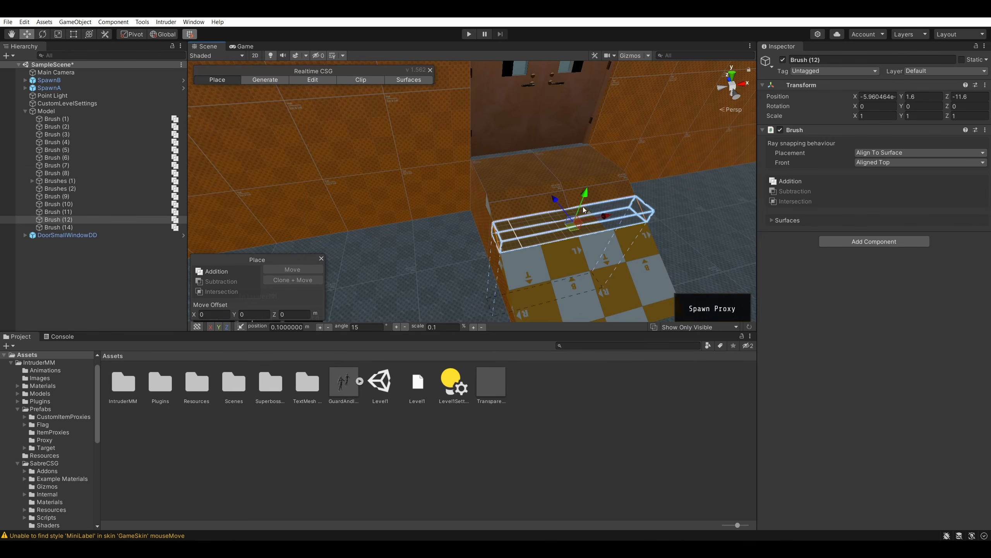
mouse_move(605, 216)
left_mouse_down()
mouse_move(400, 254)
mouse_move(455, 244)
left_mouse_up()
mouse_move(527, 273)
right_mouse_down()
mouse_move(521, 248)
mouse_move(578, 258)
mouse_move(527, 230)
right_mouse_up()
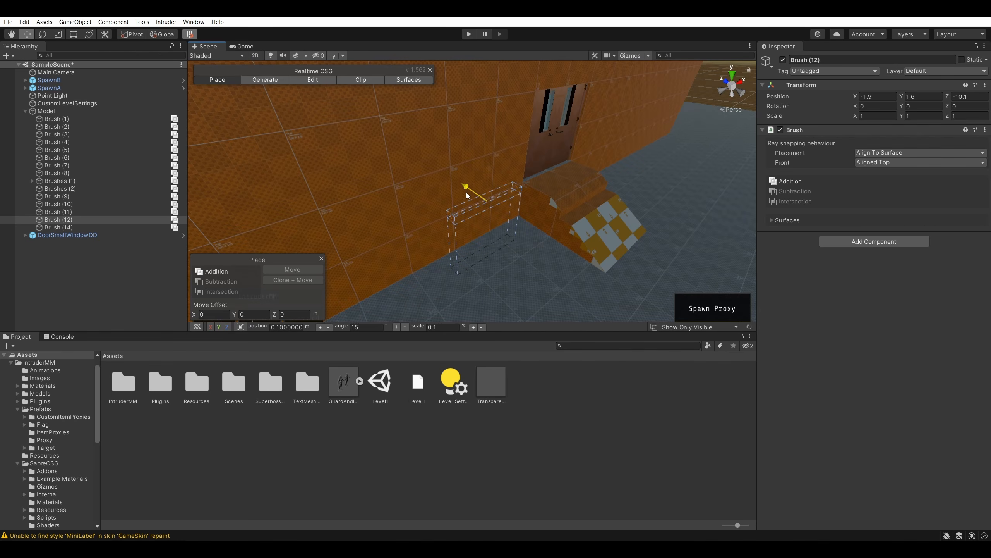
left_click_drag(467, 193, 513, 242)
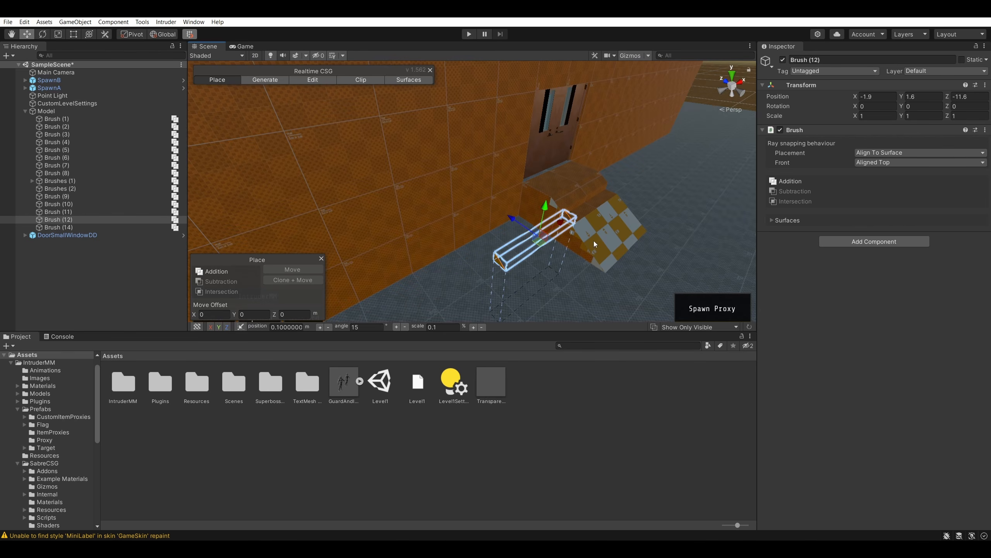
scroll(592, 246, "down", 3)
mouse_move(593, 241)
right_mouse_down()
mouse_move(603, 267)
mouse_move(590, 183)
mouse_move(545, 178)
mouse_move(662, 183)
mouse_move(494, 195)
mouse_move(490, 214)
right_mouse_up()
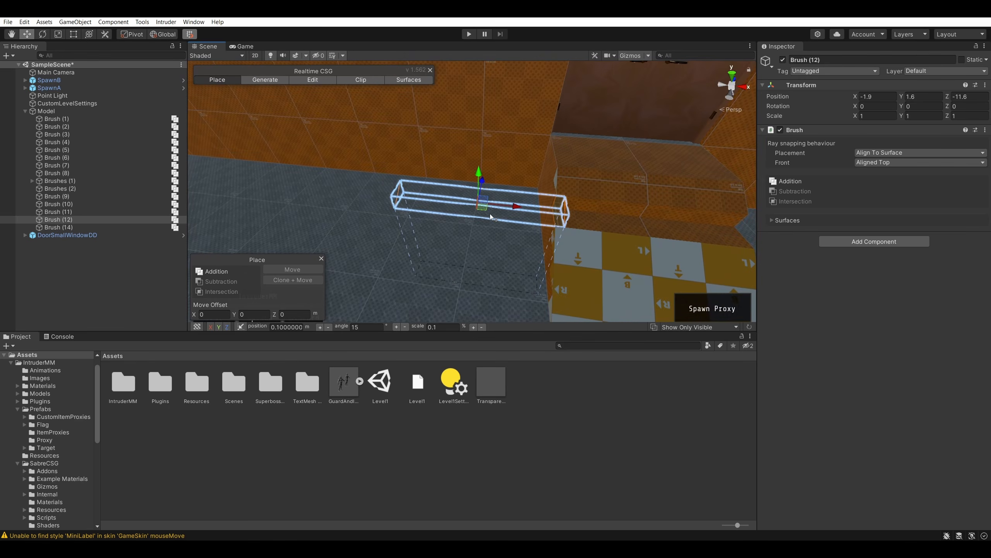
left_click_drag(490, 203, 672, 216)
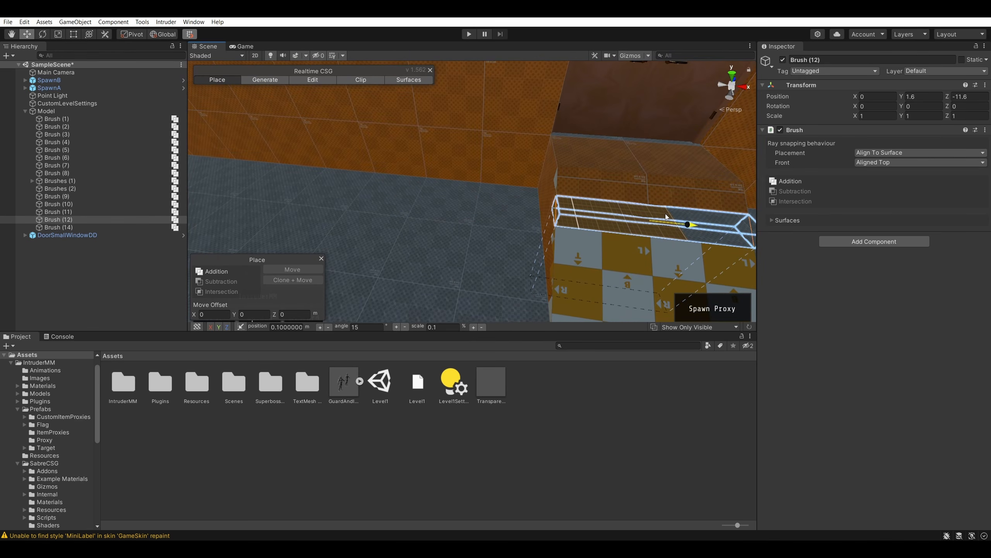
- Delete the four upper ramp brushes over the entrance stairs, Brush (14), Brush (12), Brush (11) and Brush (10), keeping the lowest one
right_click_drag(666, 217, 705, 139)
left_click(589, 122)
mouse_move(589, 121)
right_mouse_down()
mouse_move(486, 253)
mouse_move(534, 204)
mouse_move(539, 146)
mouse_move(567, 158)
mouse_move(557, 171)
mouse_move(583, 147)
mouse_move(570, 133)
mouse_move(517, 227)
mouse_move(617, 213)
mouse_move(641, 170)
mouse_move(614, 144)
mouse_move(600, 152)
right_mouse_up()
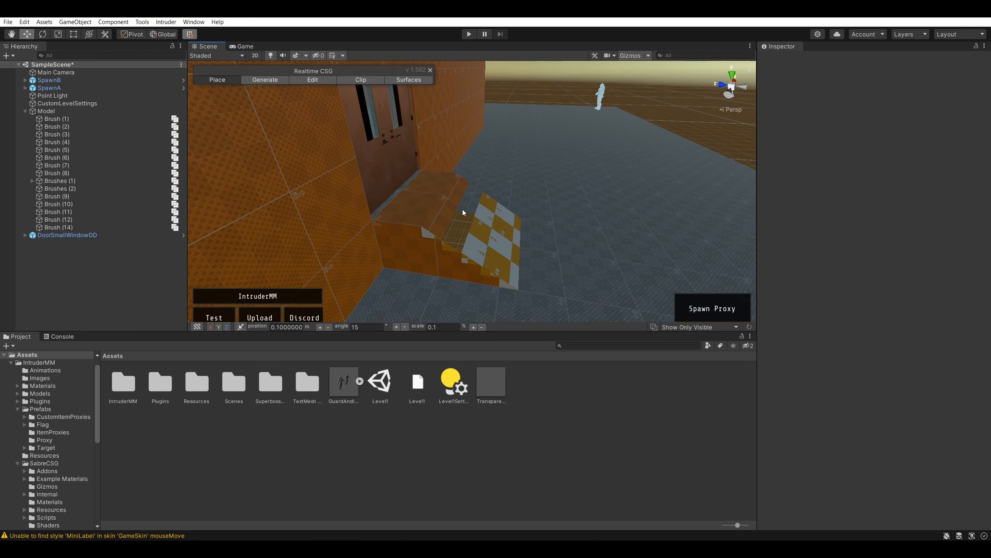
left_click(437, 216)
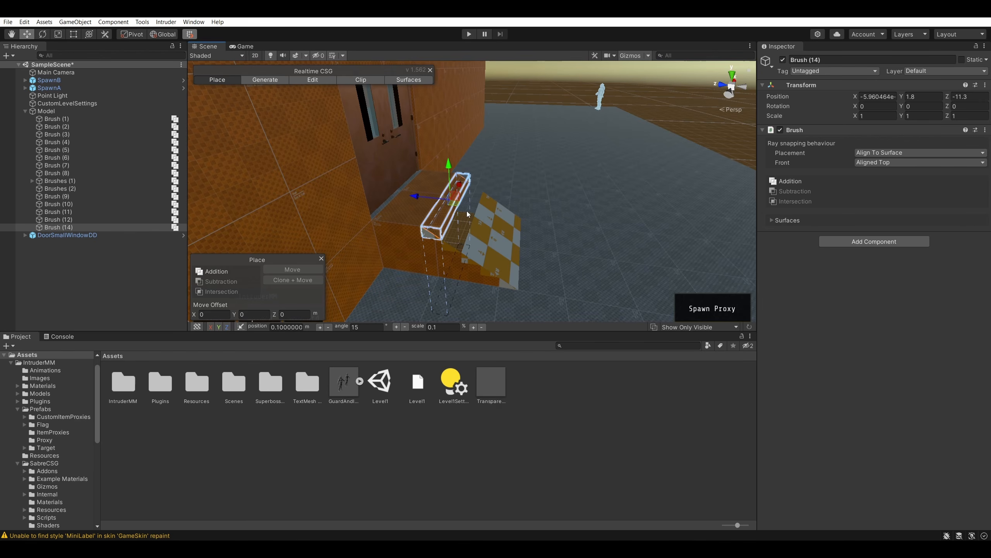
key("Delete")
left_click(471, 231)
key("Delete")
left_click(477, 240)
key("Delete")
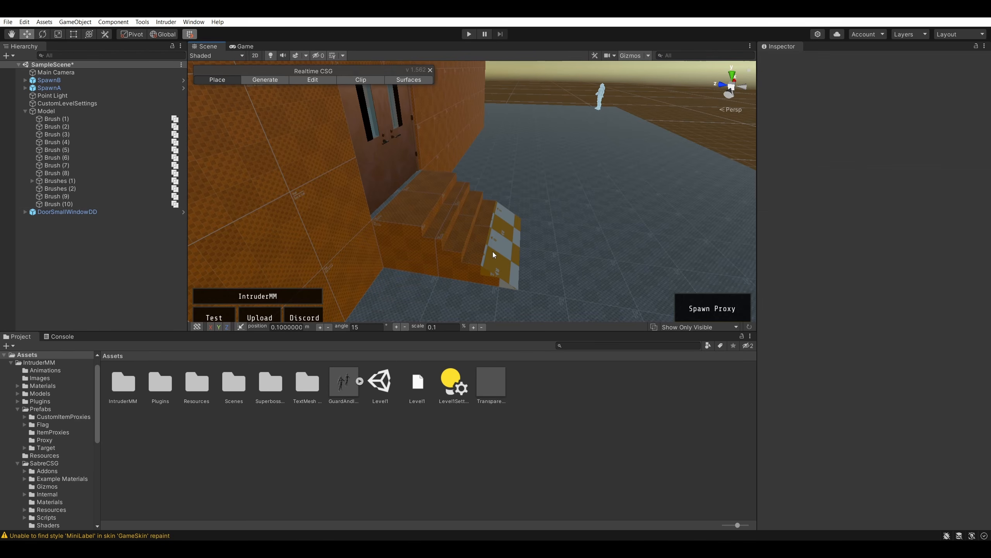
left_click(493, 251)
key("Delete")
- Move the remaining lowest ramp brush, Brush (9), away from the stairs along Z to -14.8 and deselect it
left_click(507, 259)
mouse_move(506, 259)
left_mouse_down()
mouse_move(515, 245)
mouse_move(607, 255)
left_mouse_up()
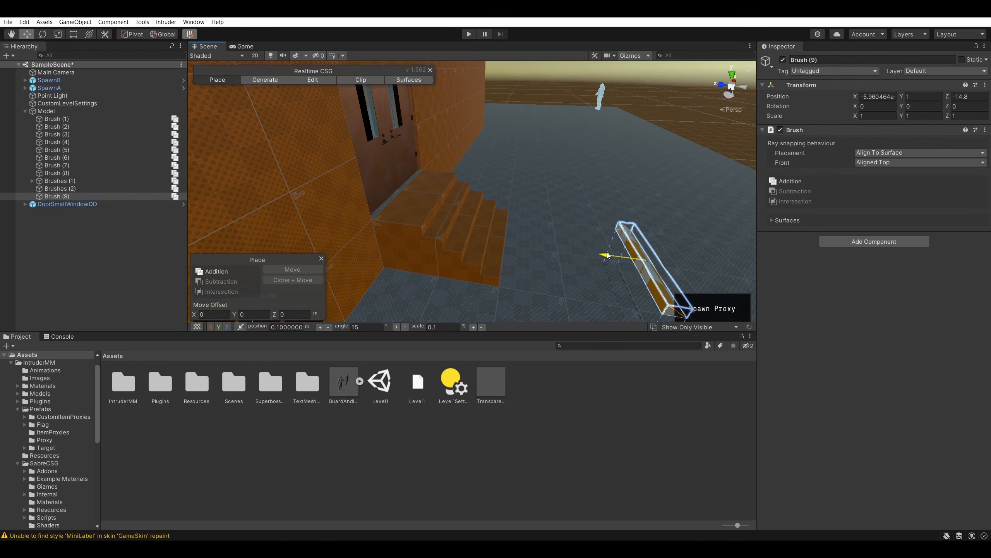
right_click_drag(528, 178, 512, 181)
left_click(577, 74)
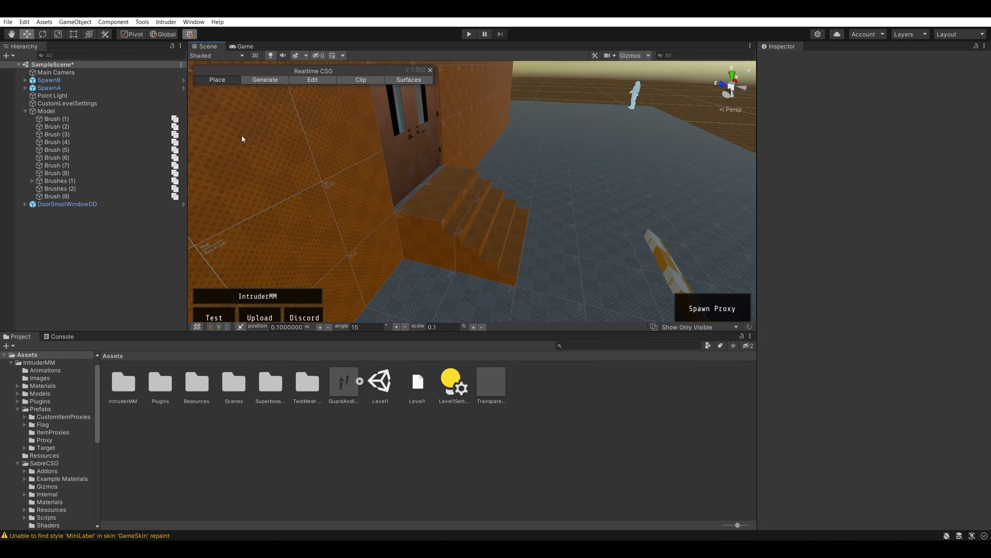
- Generate a Wall-material box 2 m wide, 0.8 m deep and 1 m high in the corner between the building wall and the stairs' side
left_click(264, 80)
right_click_drag(387, 146, 504, 240)
key("w")
scroll(429, 219, "down", 2)
left_click(403, 203)
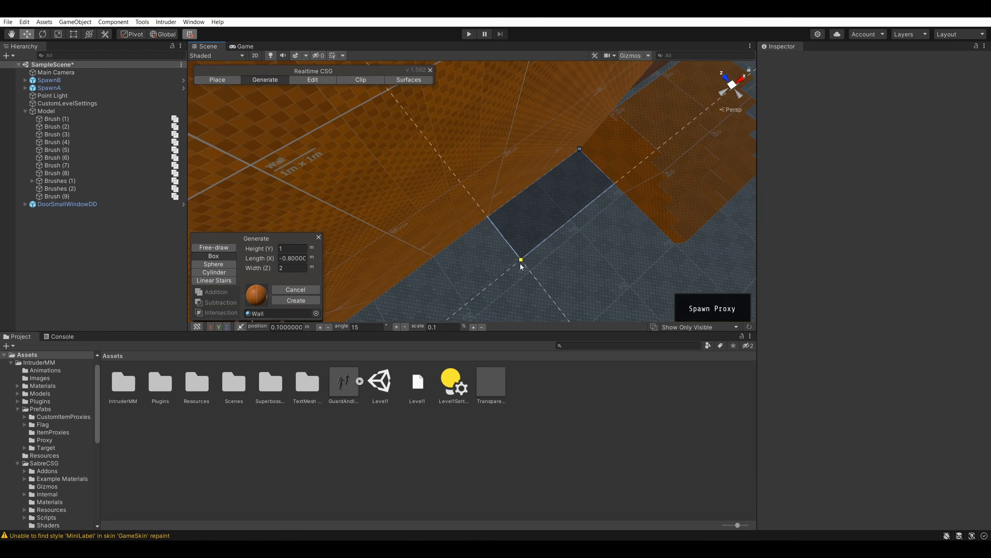
left_click(521, 265)
right_click_drag(521, 264, 505, 206)
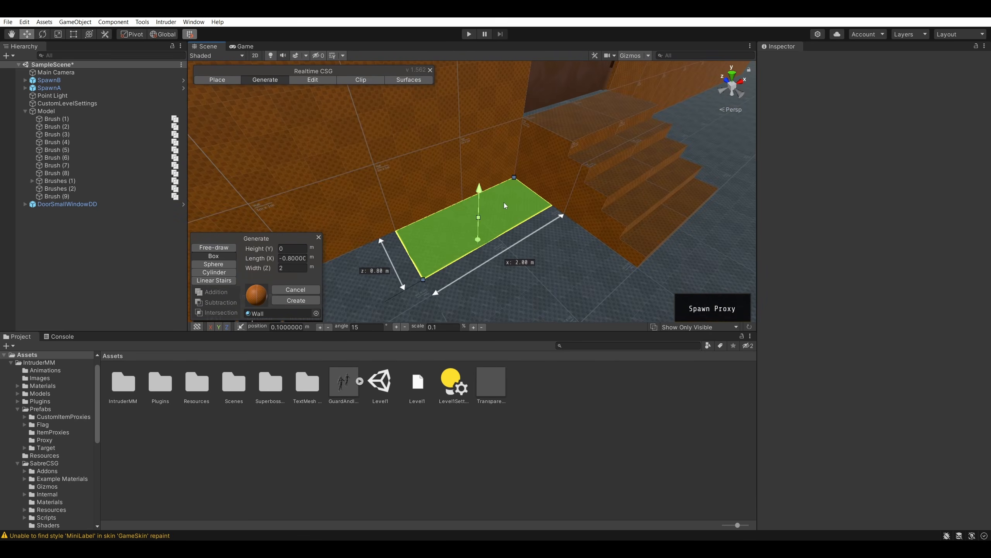
left_click_drag(479, 189, 479, 118)
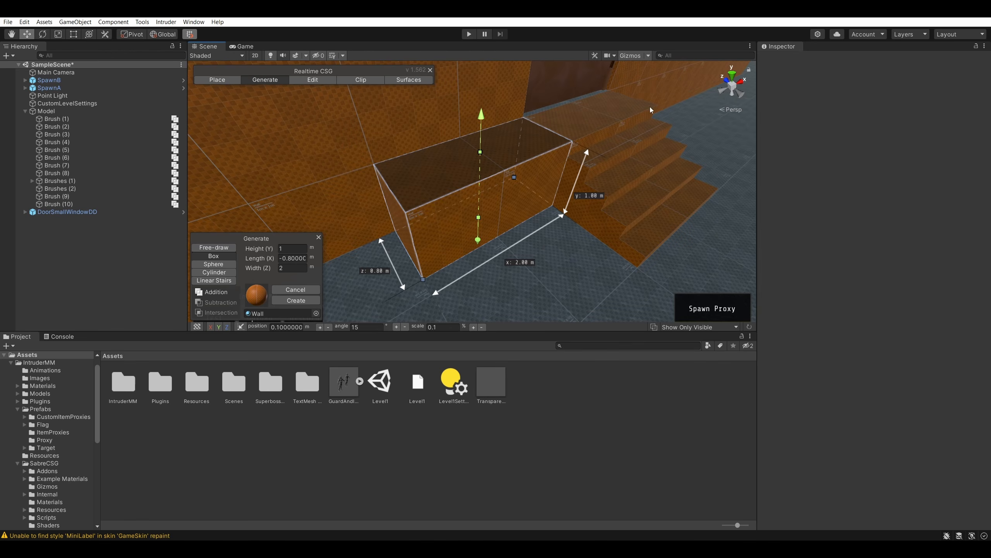
mouse_move(649, 107)
right_mouse_down()
mouse_move(672, 74)
mouse_move(615, 142)
mouse_move(565, 244)
right_mouse_up()
key("Return")
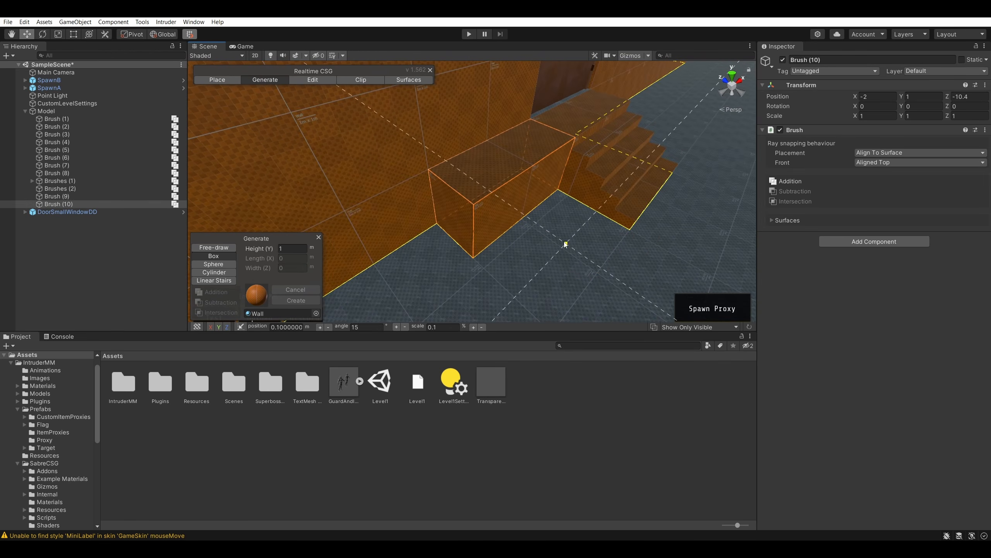
- Draw a box brush about 2 m by 0.4 m and 0.8 m high against the front of the raised platform block
left_click(558, 190)
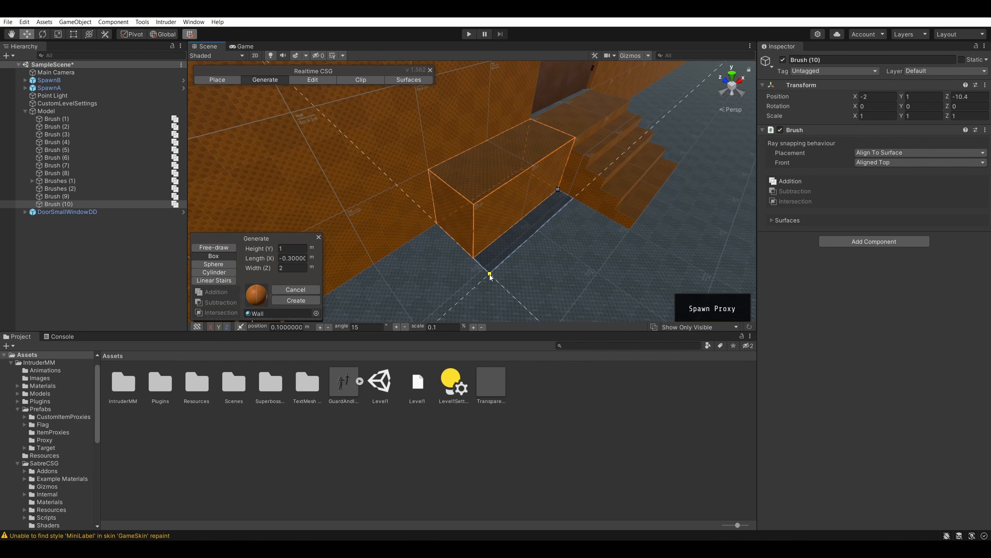
right_click_drag(491, 276, 528, 275)
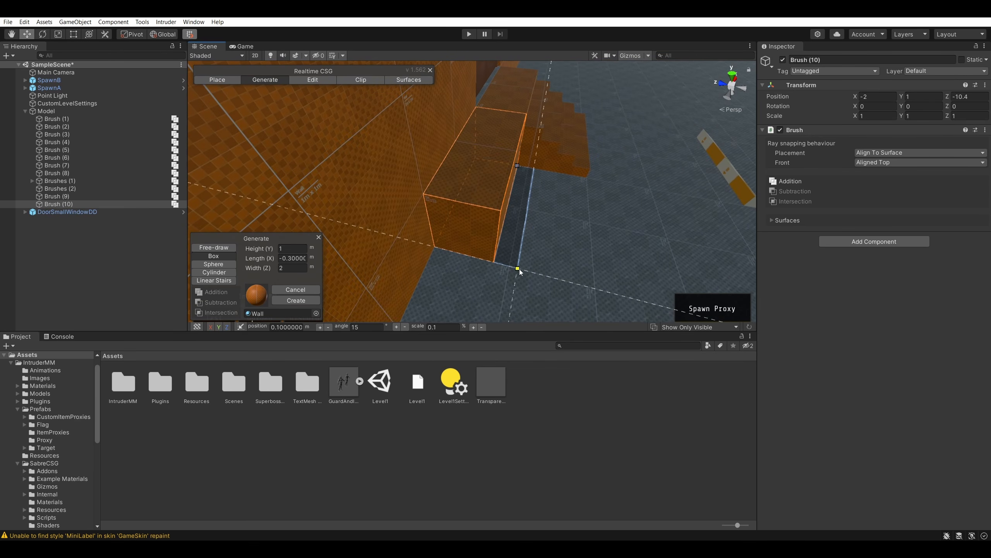
left_click(524, 271)
right_click_drag(525, 272, 501, 199)
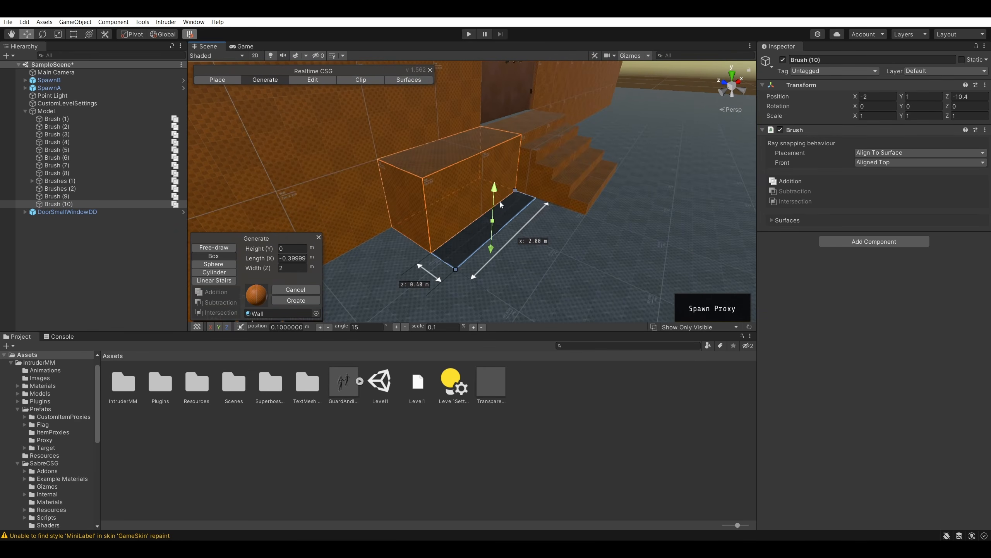
left_click_drag(495, 188, 497, 136)
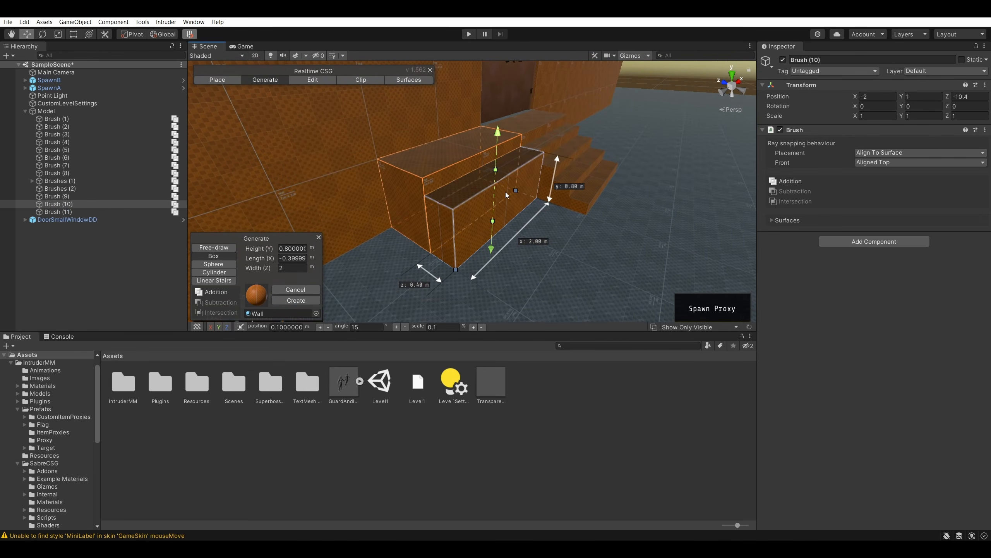
- Move the new step's upper and lower front edges inward to make it shallower, and return to box generation
left_click(320, 81)
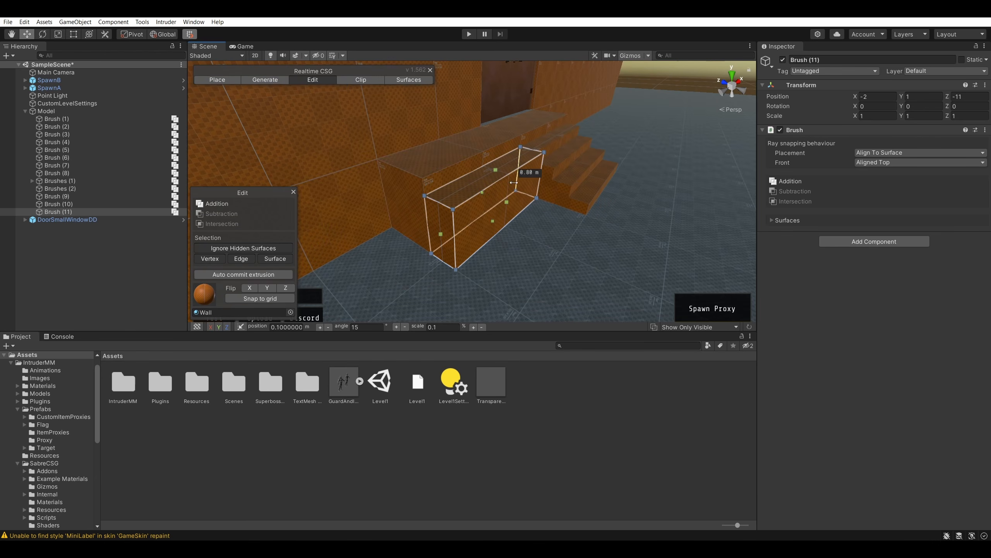
left_click_drag(495, 184, 500, 181)
key("a")
right_click_drag(576, 185, 575, 186)
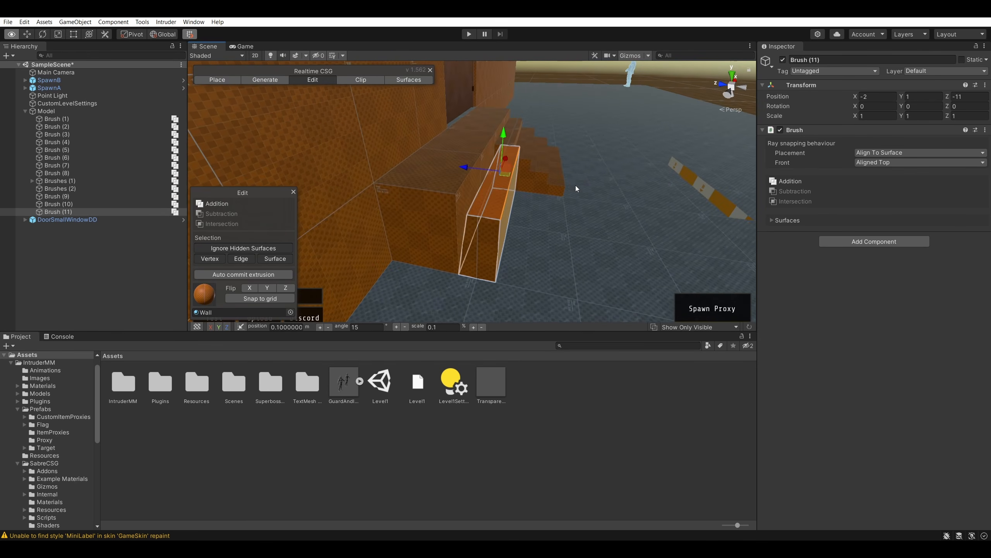
left_click_drag(484, 182, 478, 178)
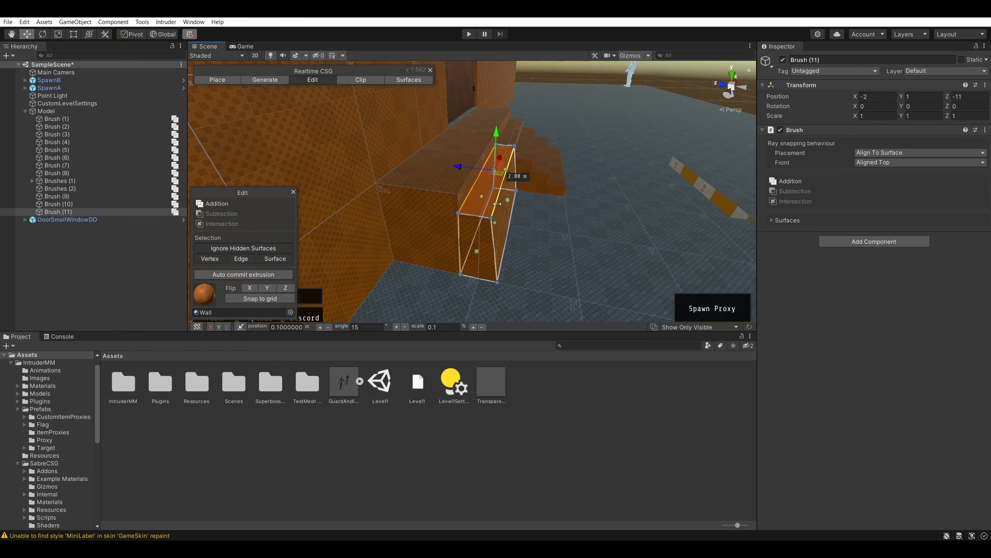
left_click_drag(504, 248, 497, 246)
key("d")
mouse_move(511, 214)
right_mouse_down()
mouse_move(439, 158)
mouse_move(491, 112)
mouse_move(497, 123)
mouse_move(607, 123)
mouse_move(484, 212)
mouse_move(508, 204)
mouse_move(341, 216)
right_mouse_up()
key("w")
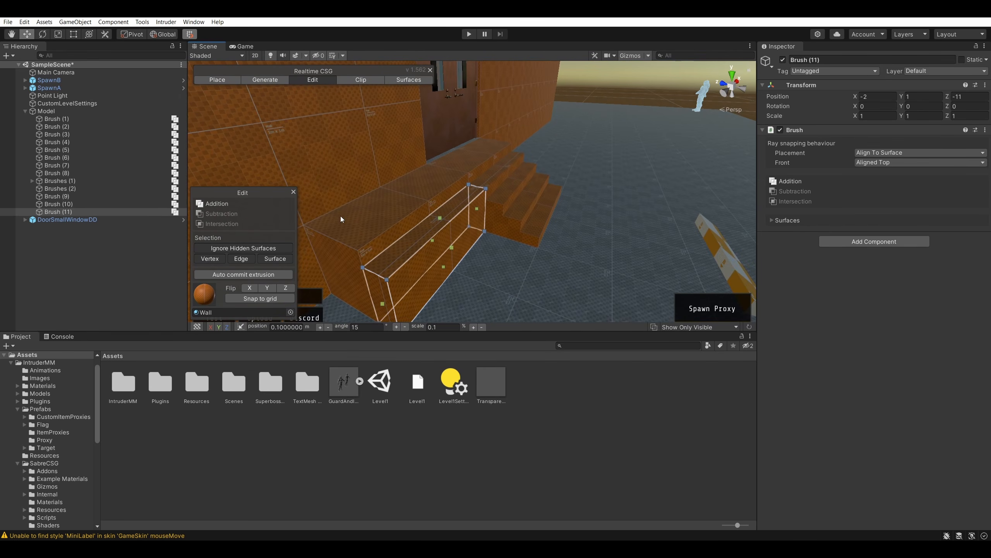
left_click(254, 82)
right_click_drag(391, 176, 520, 266)
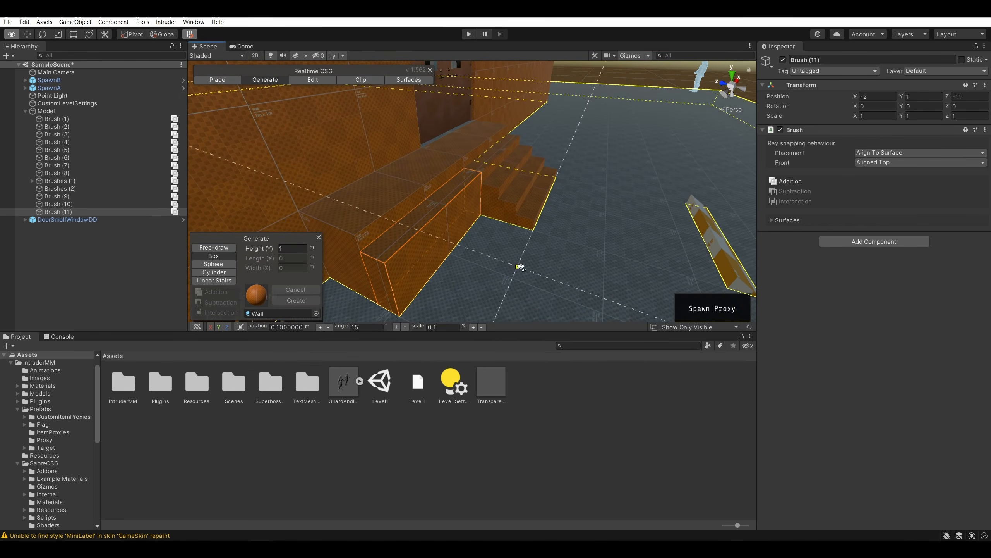
left_click(481, 217)
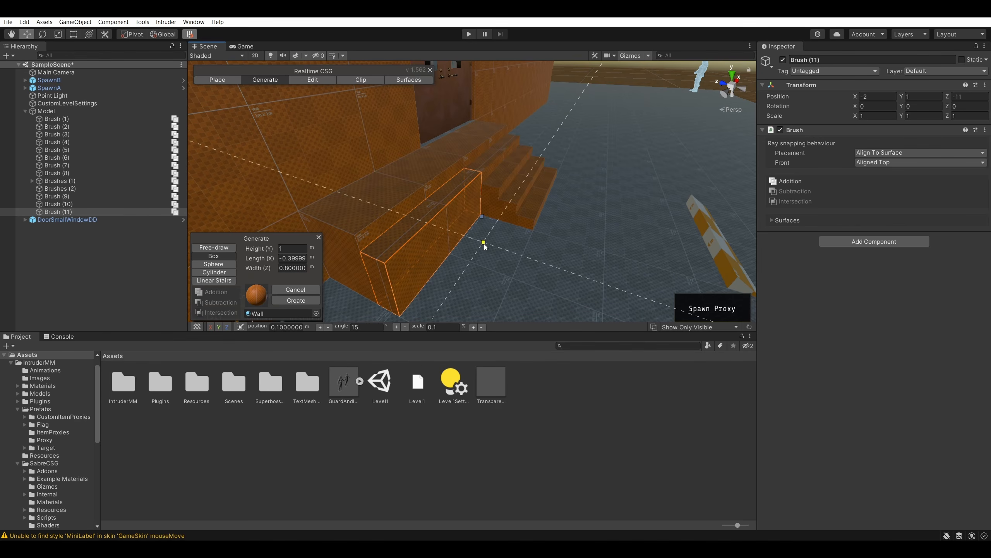
mouse_move(468, 250)
right_mouse_down()
mouse_move(472, 297)
mouse_move(518, 268)
mouse_move(493, 267)
mouse_move(554, 176)
right_mouse_up()
right_click_drag(621, 99, 593, 175)
key("Escape")
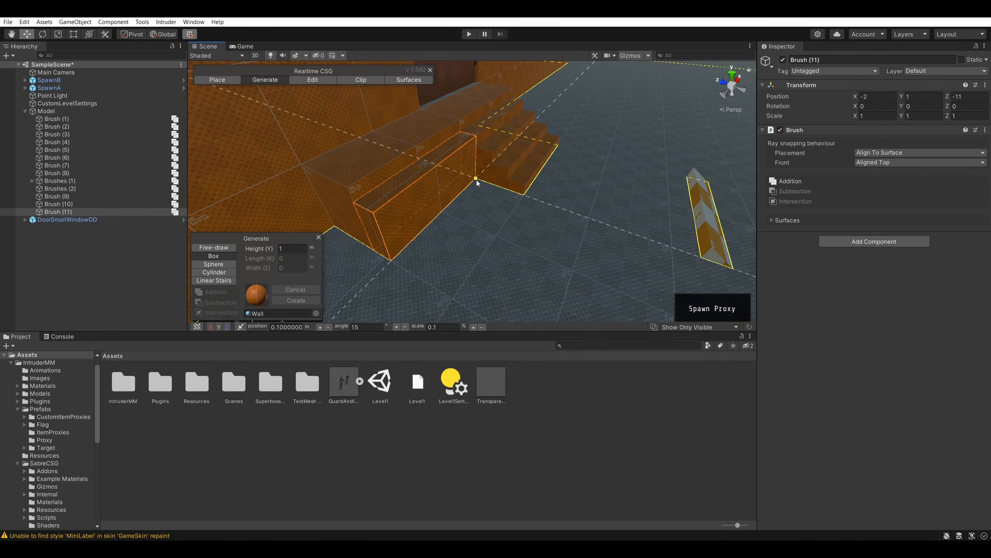
- Draw a box brush about 2 m by 0.3 m and 0.6 m high in front of the first step
mouse_move(477, 184)
left_mouse_down()
mouse_move(418, 278)
mouse_move(409, 273)
left_mouse_up()
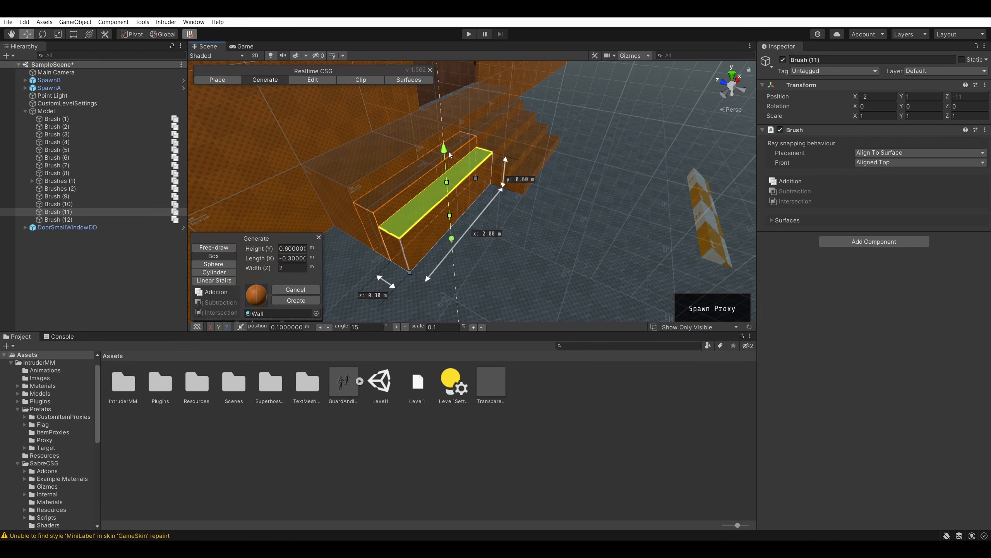
left_click(448, 147)
mouse_move(448, 147)
right_mouse_down()
mouse_move(599, 99)
mouse_move(549, 190)
right_mouse_up()
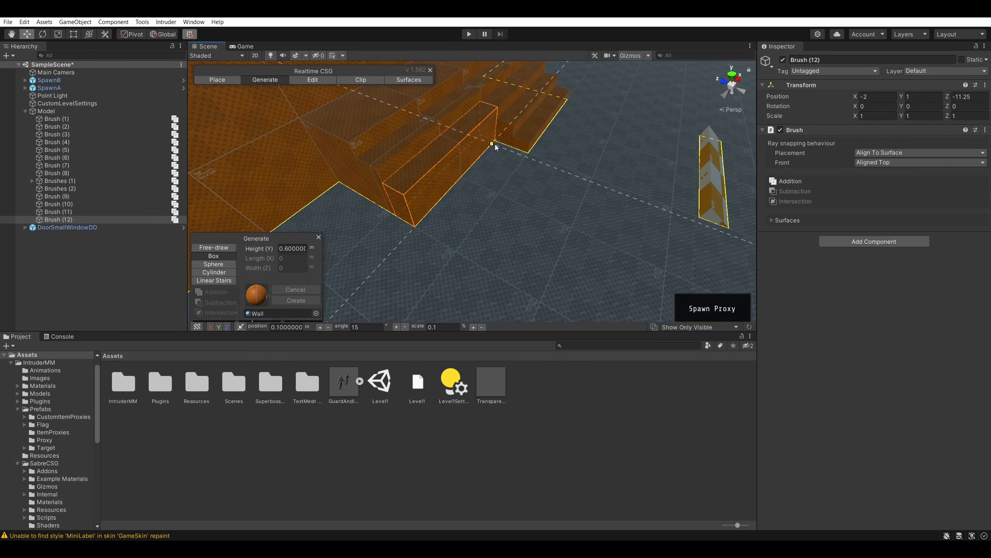
- Add a third step in front of the second one, a box about 2 m by 0.3 m and 0.4 m high
left_click_drag(493, 144, 438, 244)
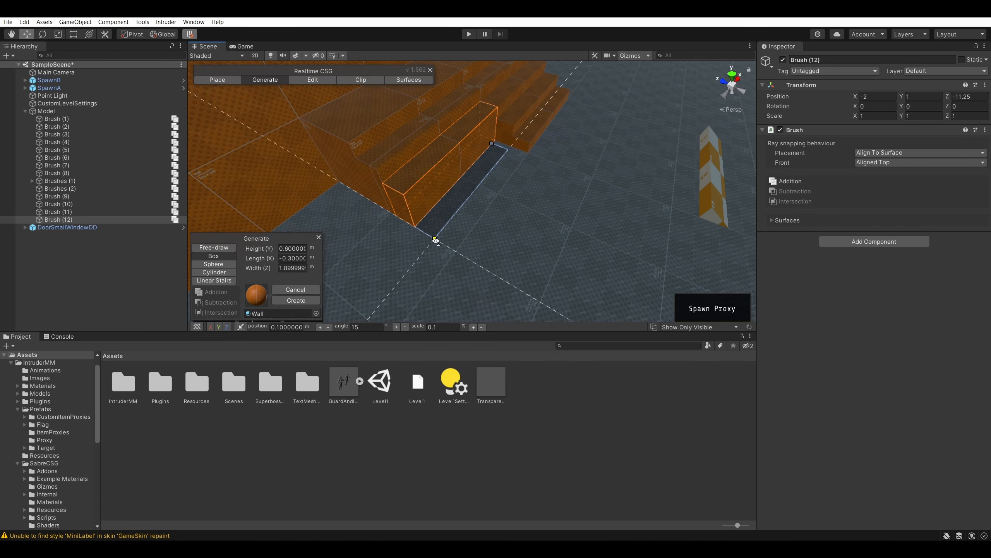
key("Escape")
left_click_drag(499, 145, 515, 201)
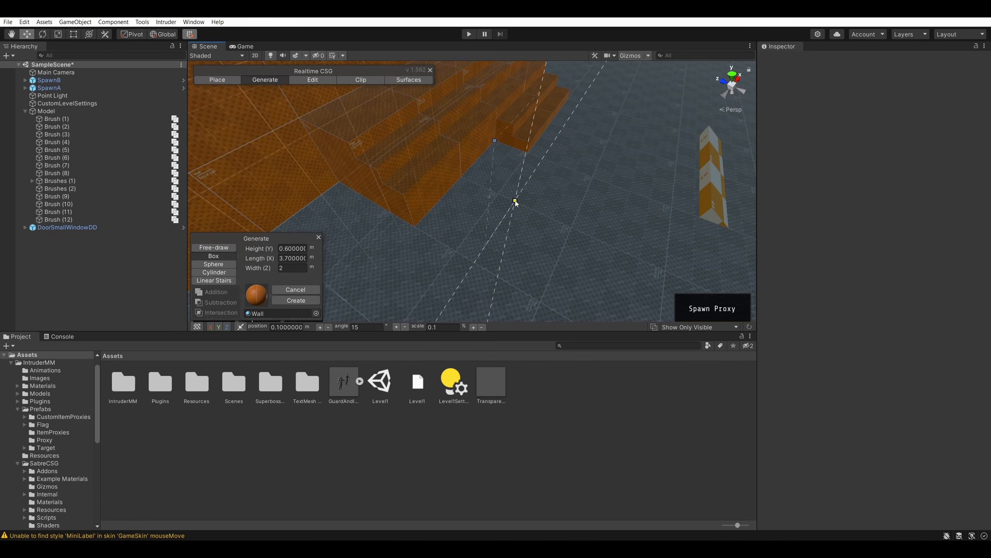
mouse_move(438, 243)
left_mouse_down()
mouse_move(495, 142)
mouse_move(434, 238)
left_mouse_up()
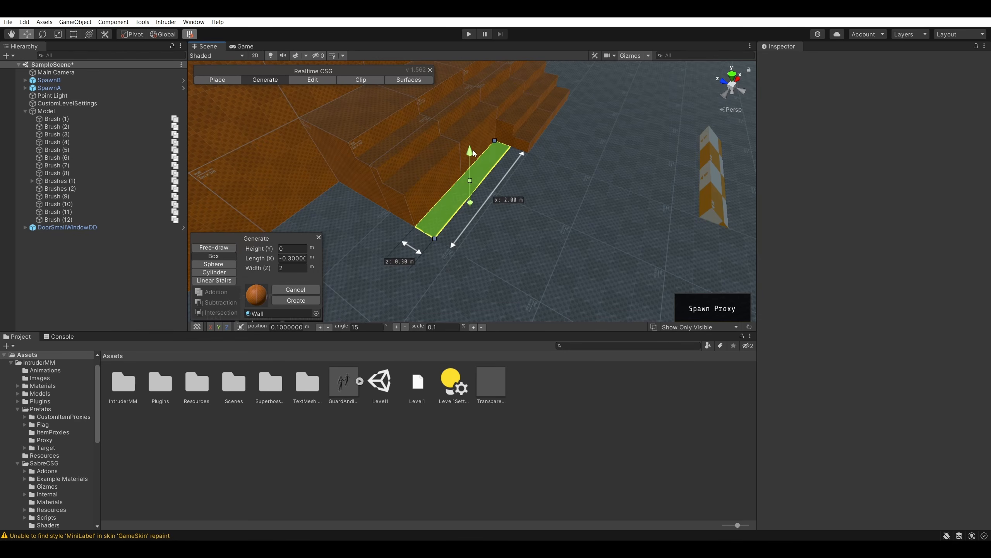
left_click_drag(474, 152, 472, 127)
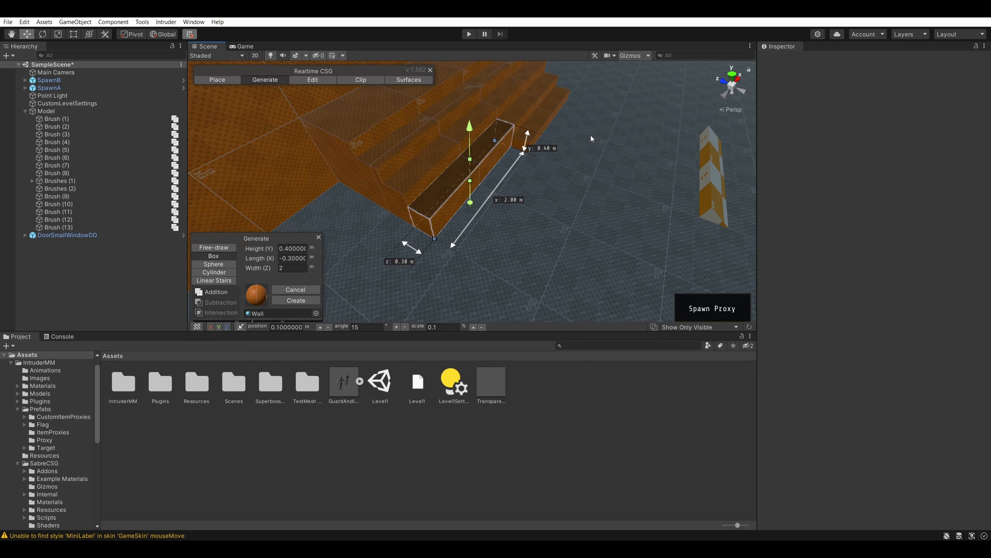
right_click_drag(632, 139, 639, 104)
key("Return")
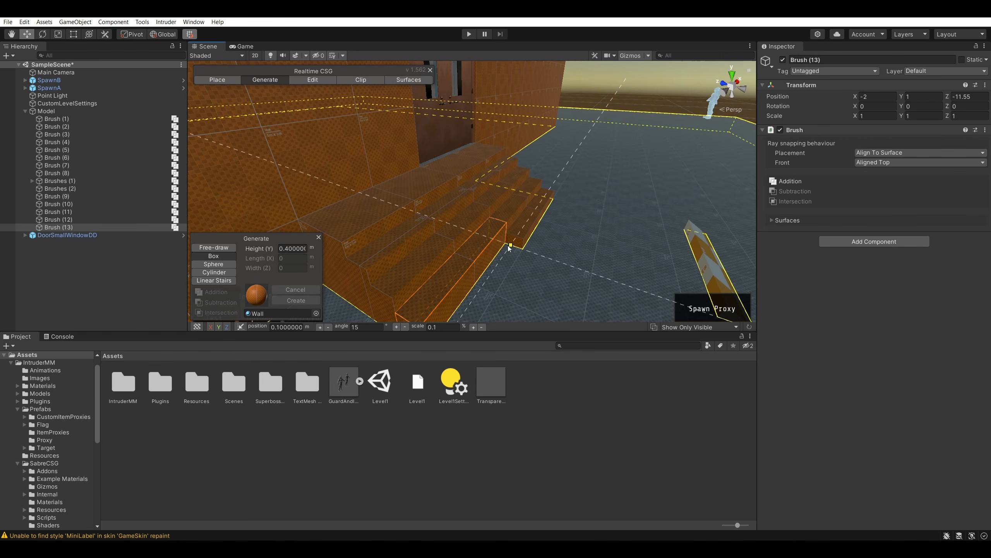
- Add the lowest step as a box about 0.2 m high in front of the third step
left_click(508, 245)
right_click_drag(543, 248, 540, 290)
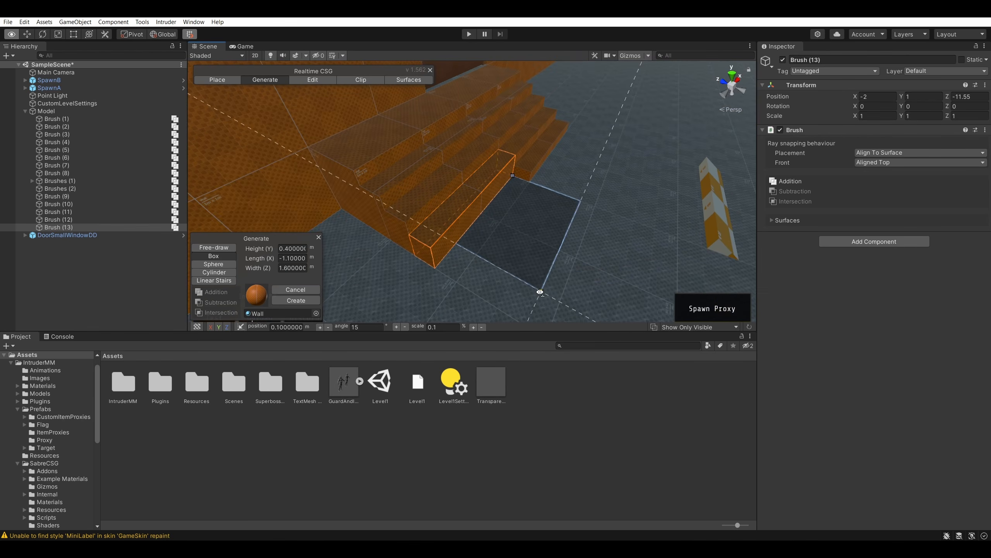
left_click(458, 285)
left_click_drag(486, 221, 486, 204)
key("Return")
- Select the platform block and its four step brushes, Brush (10) to Brush (14), and group them
mouse_move(598, 246)
right_mouse_down()
mouse_move(589, 168)
mouse_move(460, 272)
mouse_move(394, 258)
right_mouse_up()
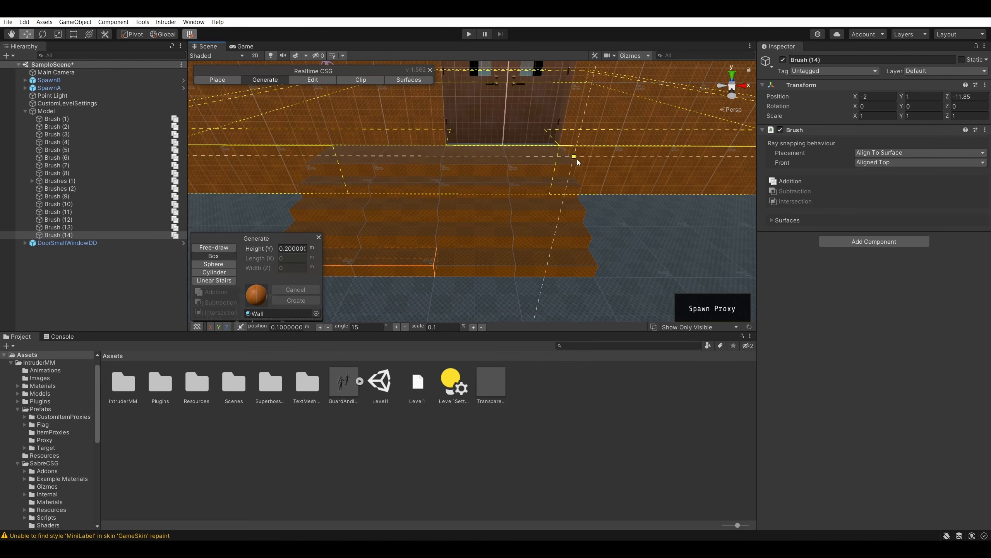
right_click_drag(577, 158, 123, 43)
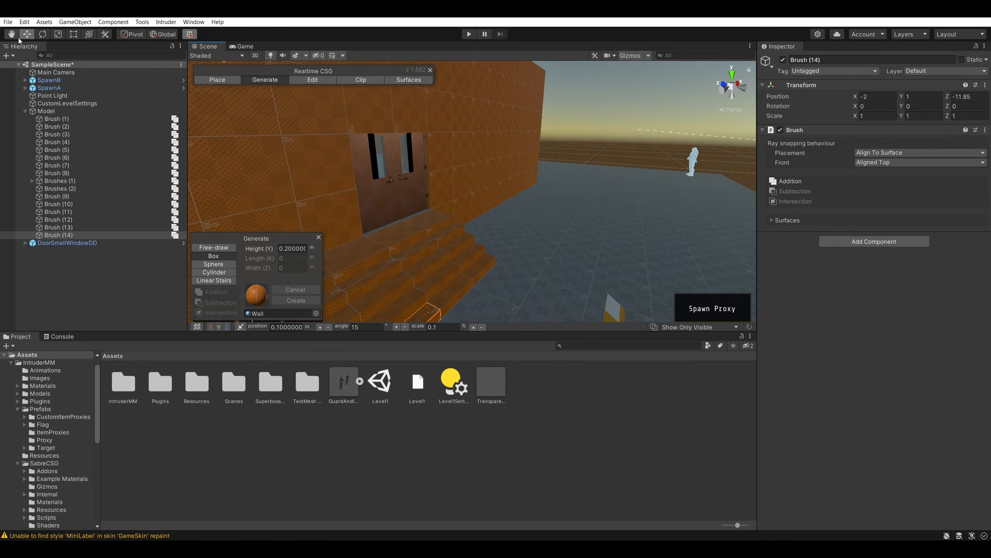
mouse_move(567, 151)
right_mouse_down()
mouse_move(557, 191)
mouse_move(470, 138)
right_mouse_up()
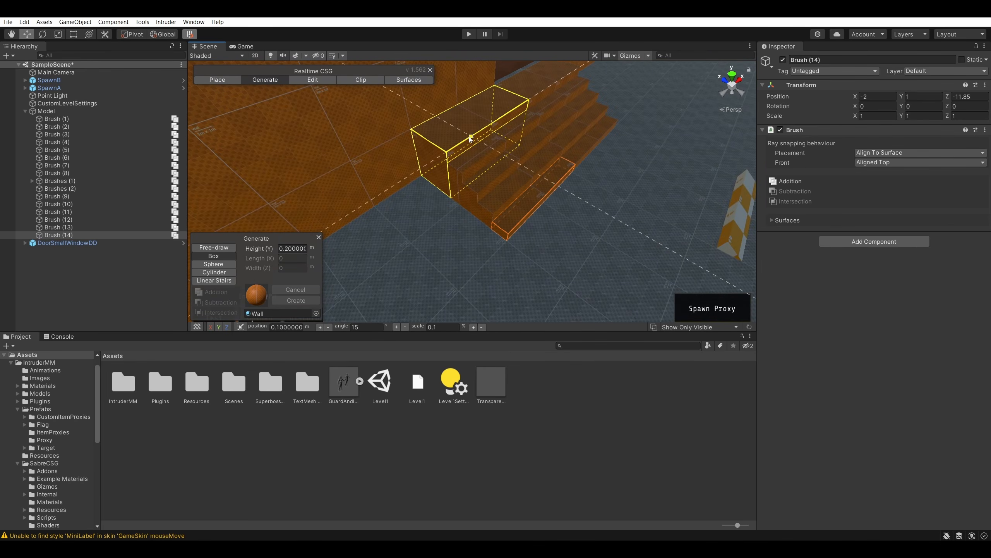
left_click(470, 116)
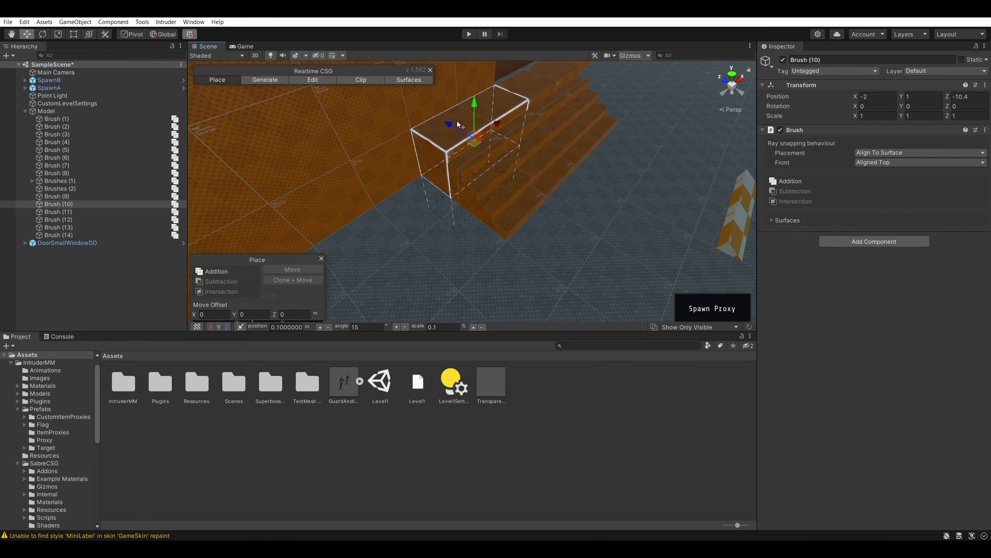
left_click(474, 160, "shift")
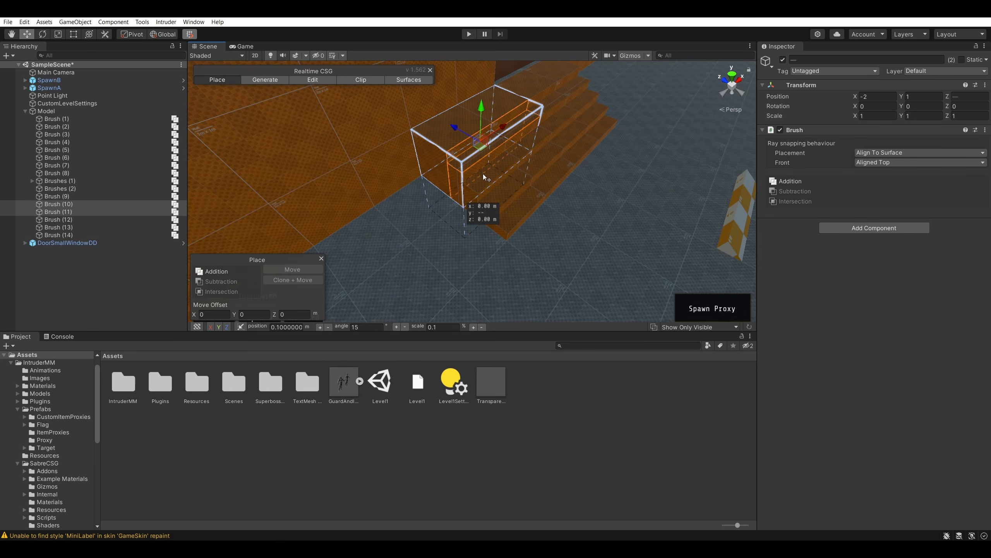
left_click(488, 179, "shift")
left_click(501, 192, "shift")
left_click(519, 210, "shift")
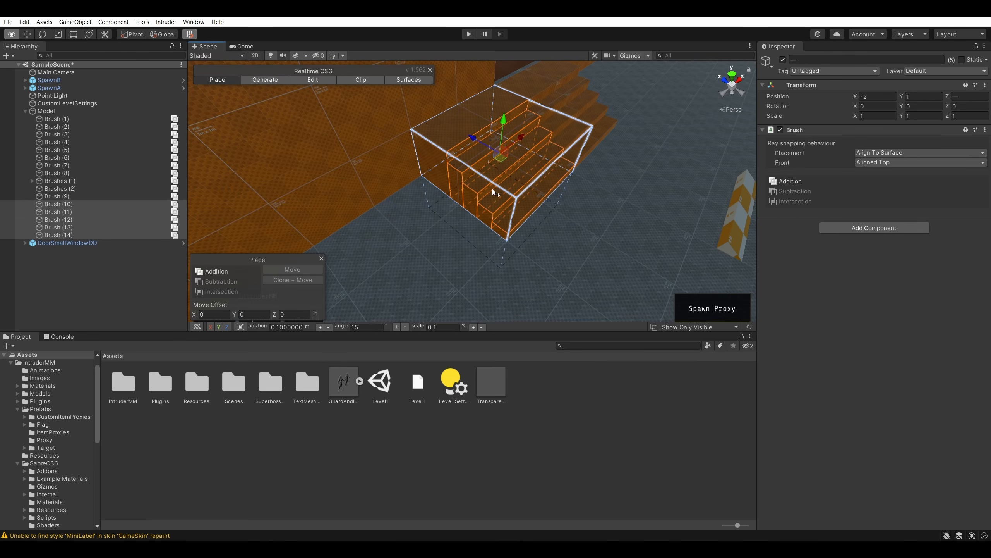
right_click(74, 211)
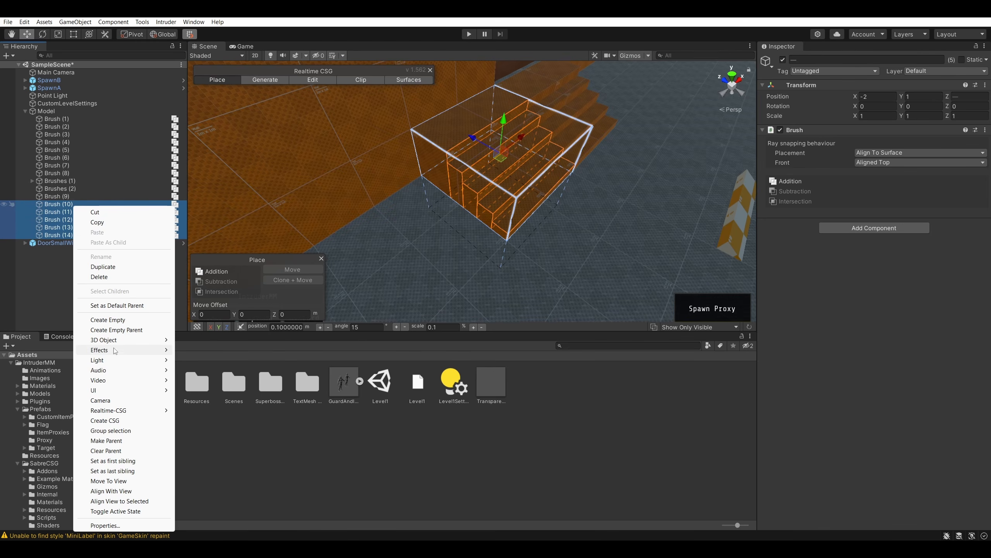
left_click(117, 430)
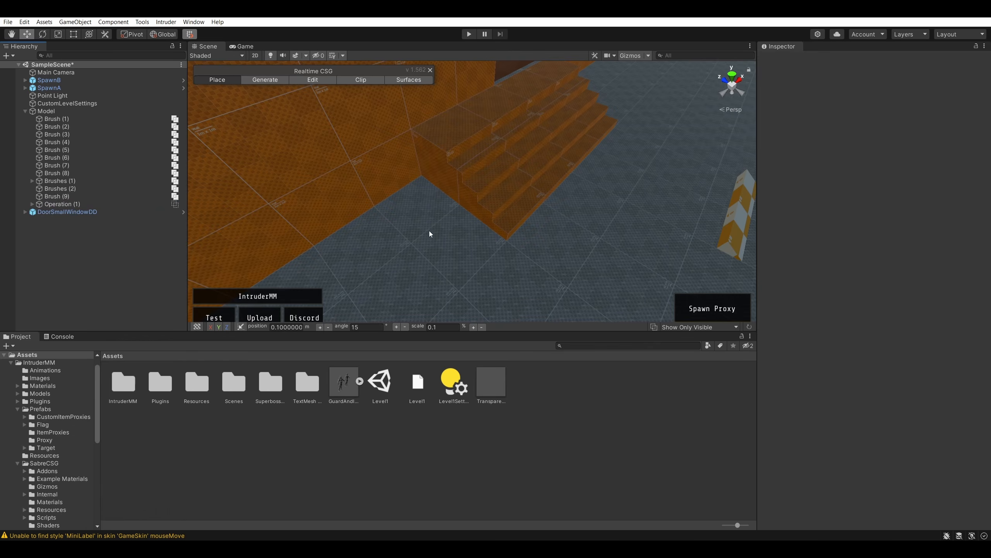
- Select the new Operation (1) group and move it about 0.2 m away from the wall along Z
left_click(479, 141)
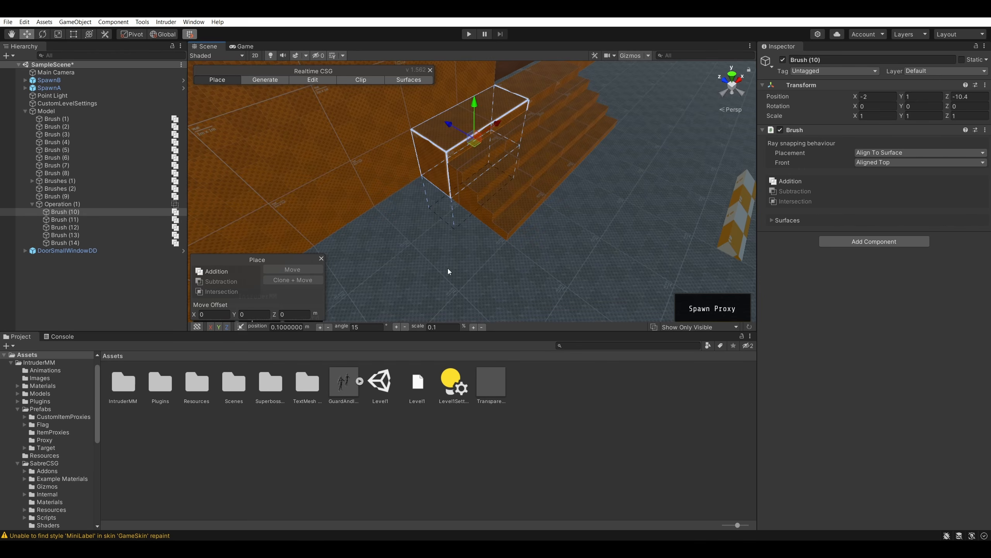
left_click(90, 242, "shift")
right_click(90, 241)
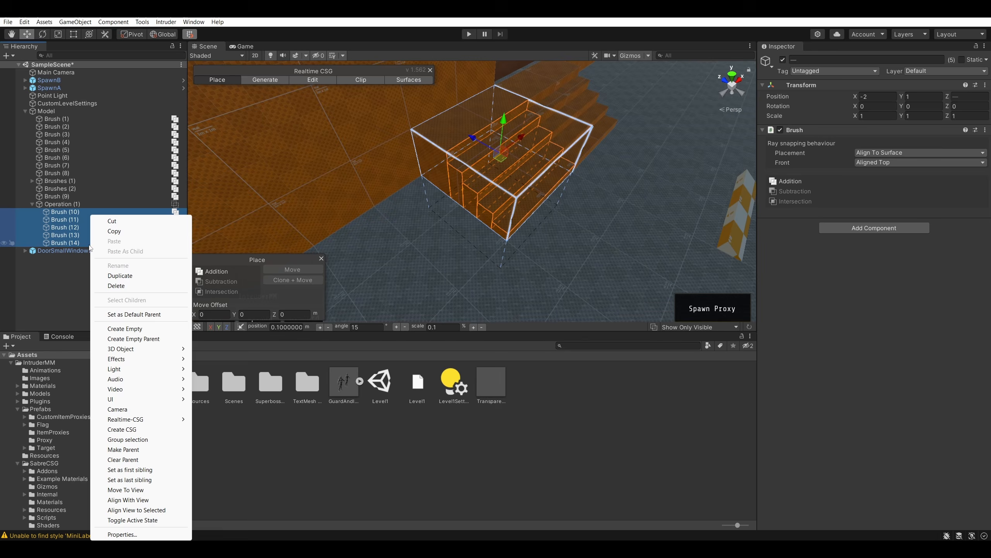
left_click(57, 205)
left_click_drag(468, 137, 475, 149)
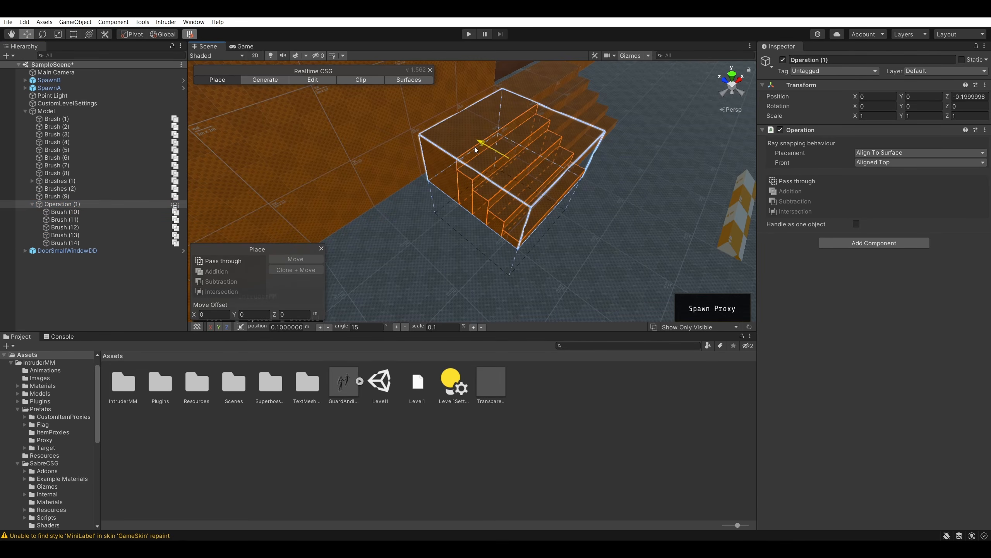
- Collapse the Operation (1) group and rename it Stairs
left_click(33, 205)
right_click(54, 207)
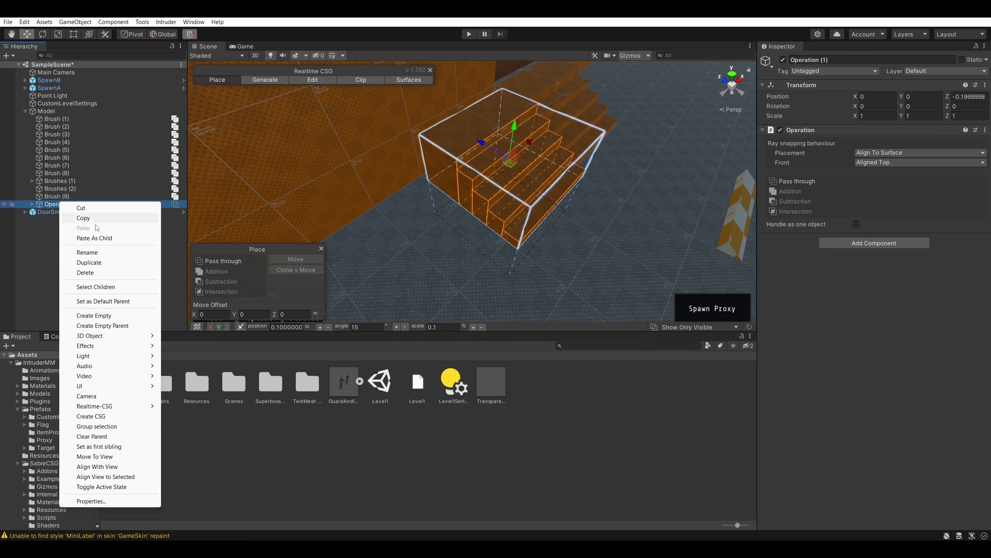
left_click(93, 253)
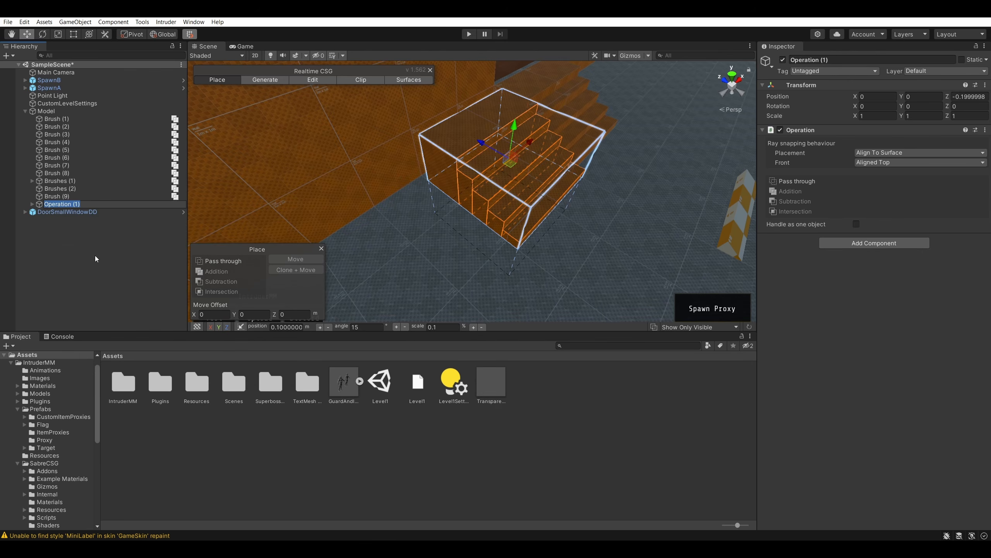
type("Stairs")
key("Return")
- Move the Stairs group further away from the building wall into the open floor area
right_click_drag(508, 168, 483, 189)
mouse_move(491, 181)
left_mouse_down()
mouse_move(402, 180)
mouse_move(490, 180)
left_mouse_up()
right_click_drag(490, 178, 655, 199)
key("f")
left_click_drag(444, 186, 491, 196)
- Delete the old stair object Brushes (1) in front of the door
mouse_move(491, 197)
right_mouse_down()
mouse_move(502, 156)
mouse_move(391, 136)
mouse_move(426, 109)
mouse_move(446, 148)
right_mouse_up()
key("Escape")
left_click(445, 148)
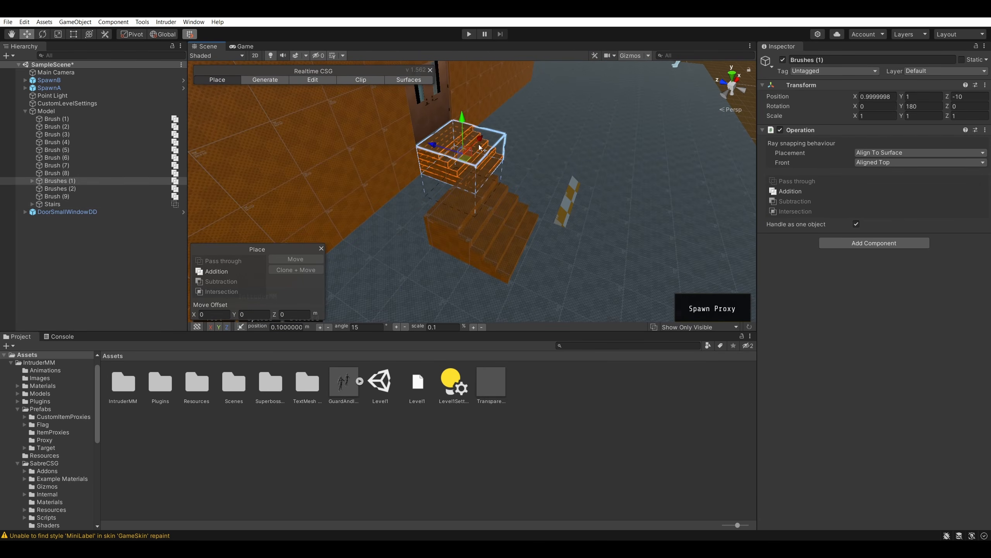
key("Delete")
- Inspect the Stairs group, its child brushes Brush (10) to Brush (14), and the Realtime-CSG object types offered for them
left_click(447, 224)
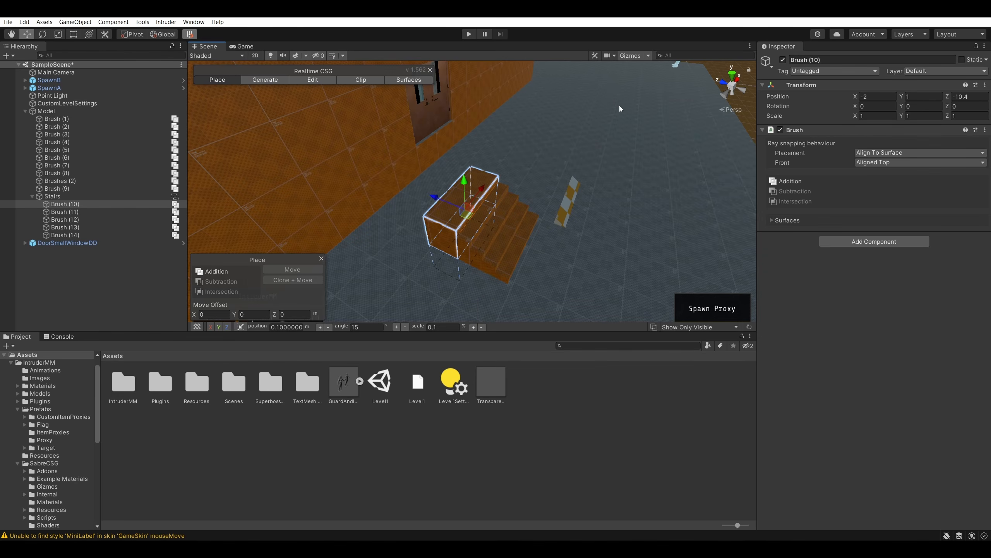
right_click_drag(620, 109, 674, 105)
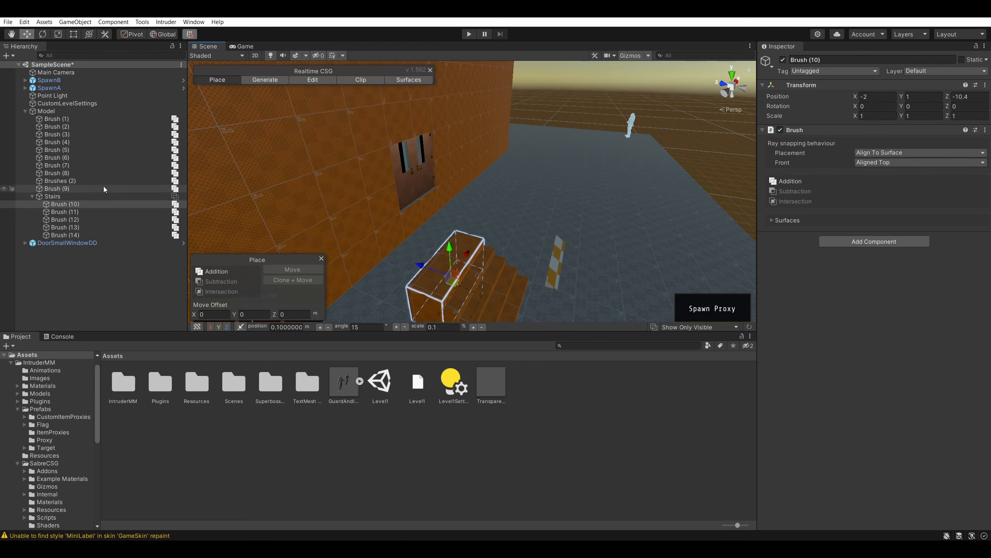
right_click_drag(403, 222, 480, 243)
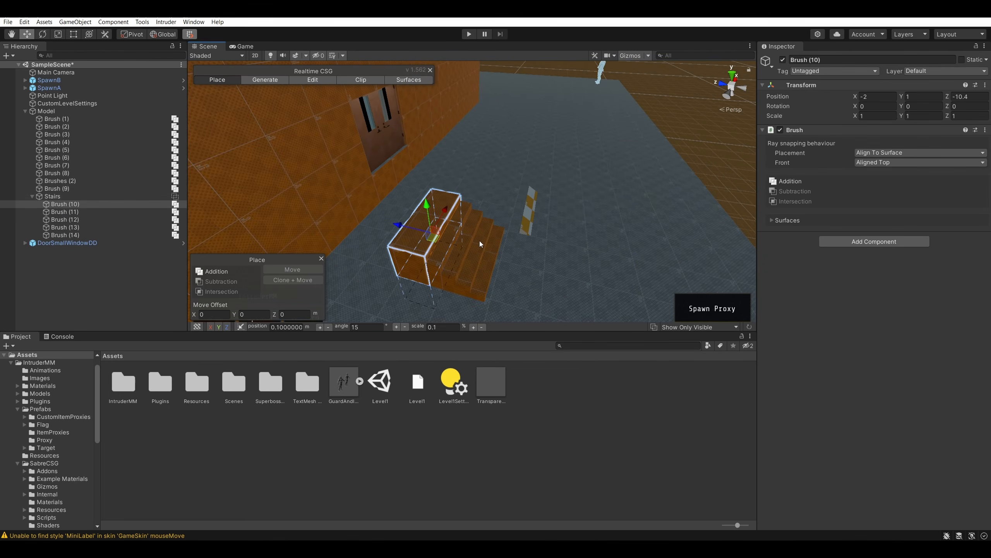
left_click(695, 119)
left_click(81, 196)
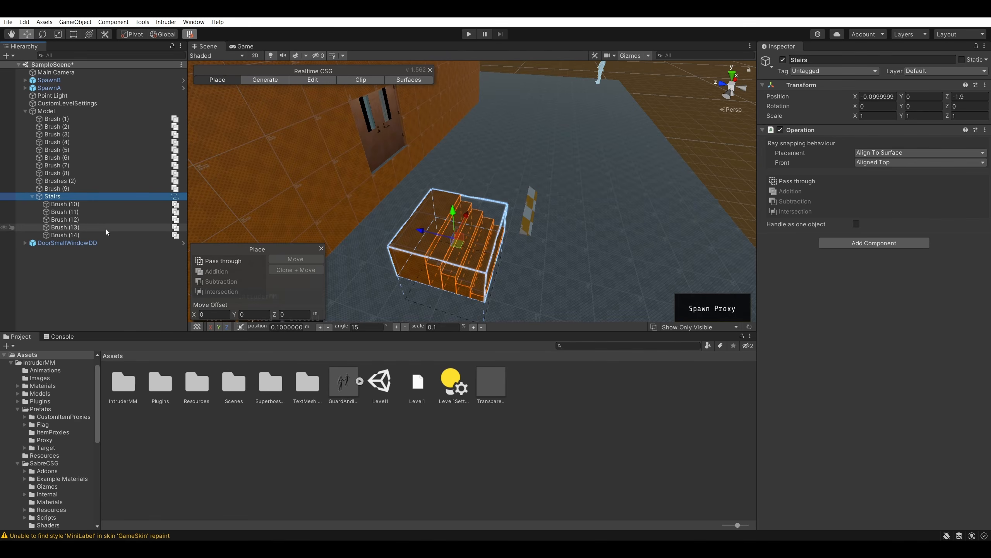
left_click(65, 204)
left_click(78, 236, "shift")
right_click(77, 237)
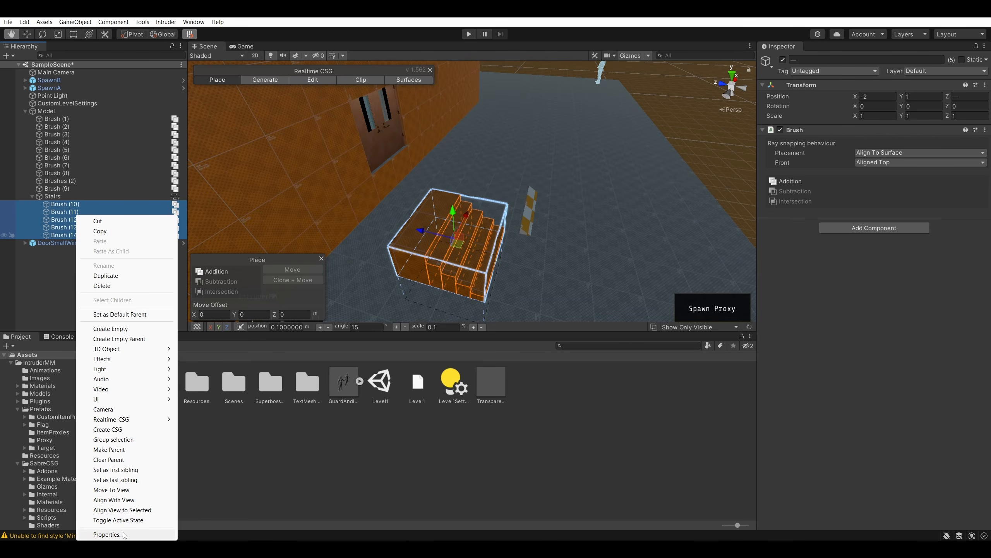
mouse_move(122, 421)
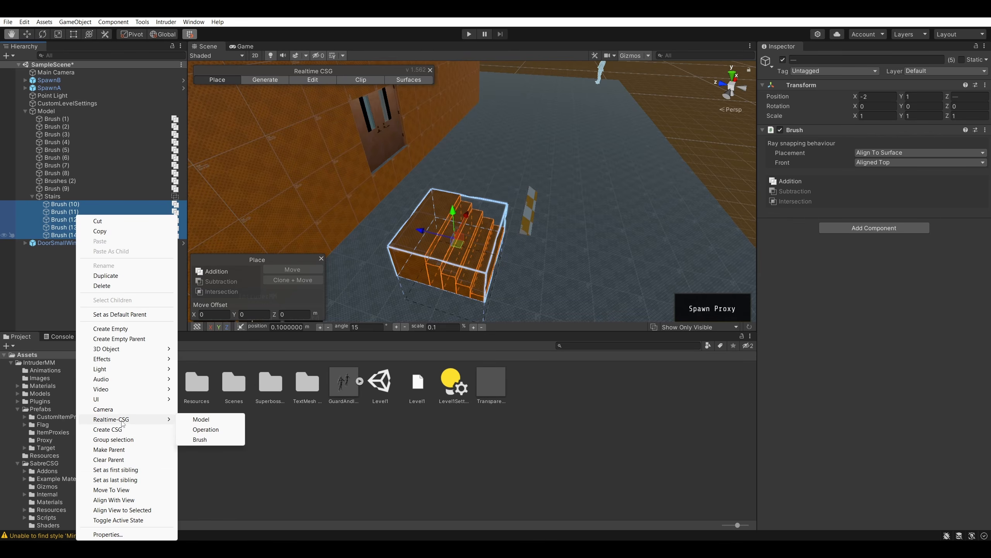
mouse_move(131, 352)
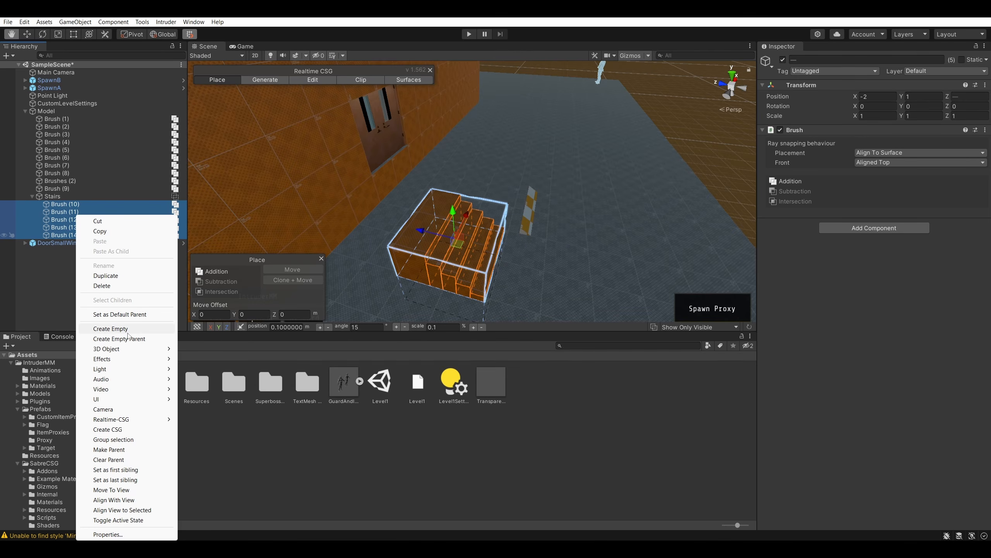
left_click(678, 172)
- Move the Stairs group back against the building wall and line it up along X in front of the door
left_click(63, 197)
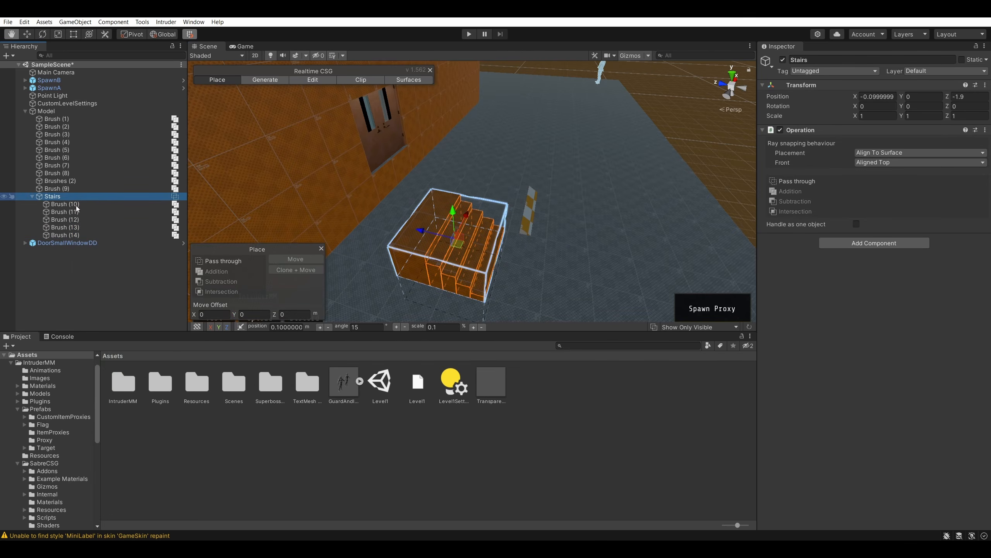
mouse_move(419, 244)
left_mouse_down()
mouse_move(345, 227)
mouse_move(445, 156)
left_mouse_up()
key("Escape")
right_click_drag(637, 114, 454, 153)
left_click(129, 197)
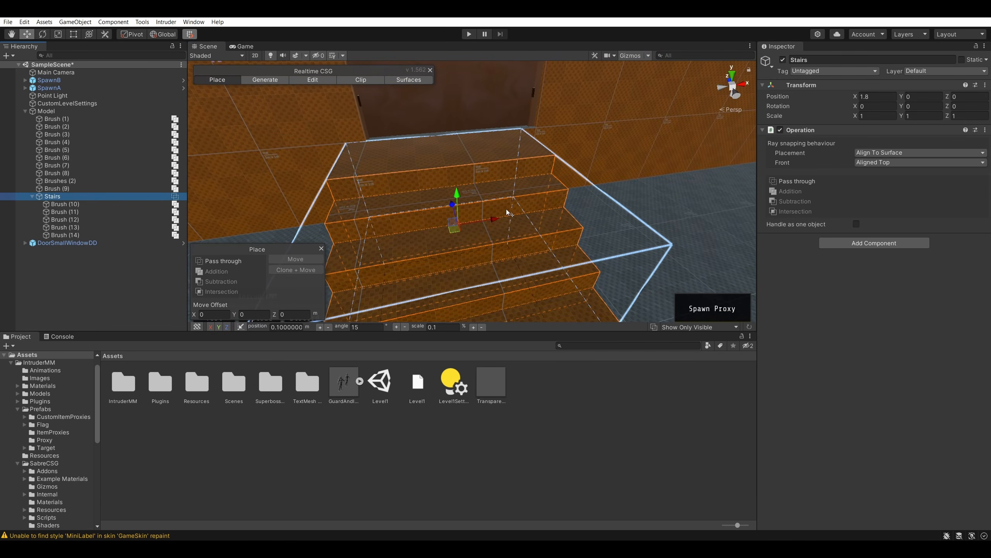
left_click_drag(493, 218, 516, 217)
right_click_drag(516, 217, 620, 198)
key("Escape")
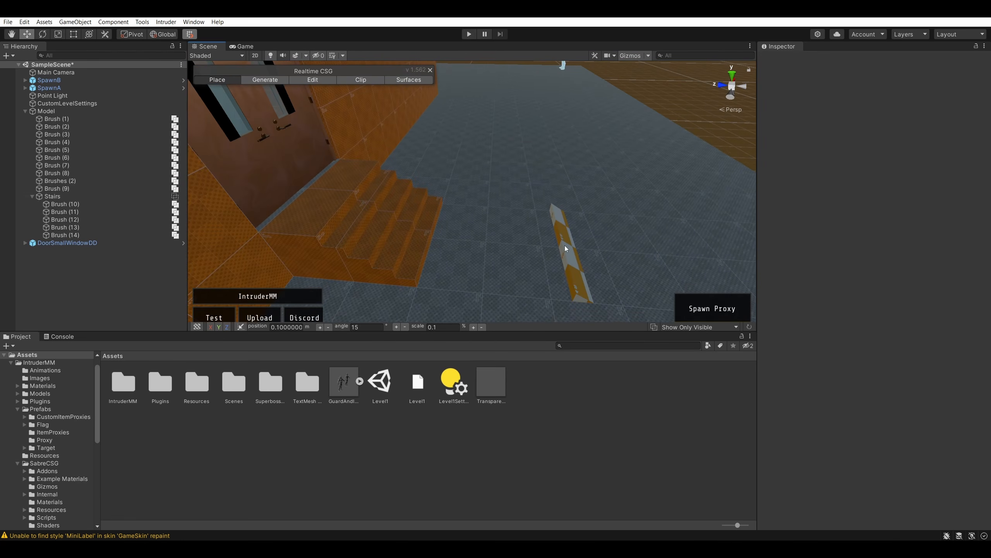
- Move the checkered wedge Brush (9) along Z to about -12.5 so it sits against the bottom stair
left_click(573, 263)
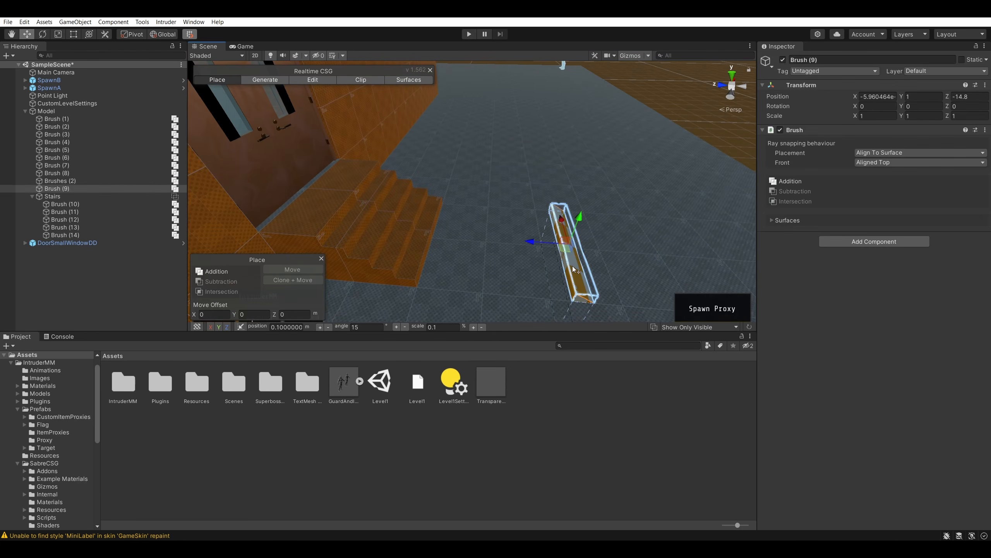
left_click_drag(537, 243, 403, 251)
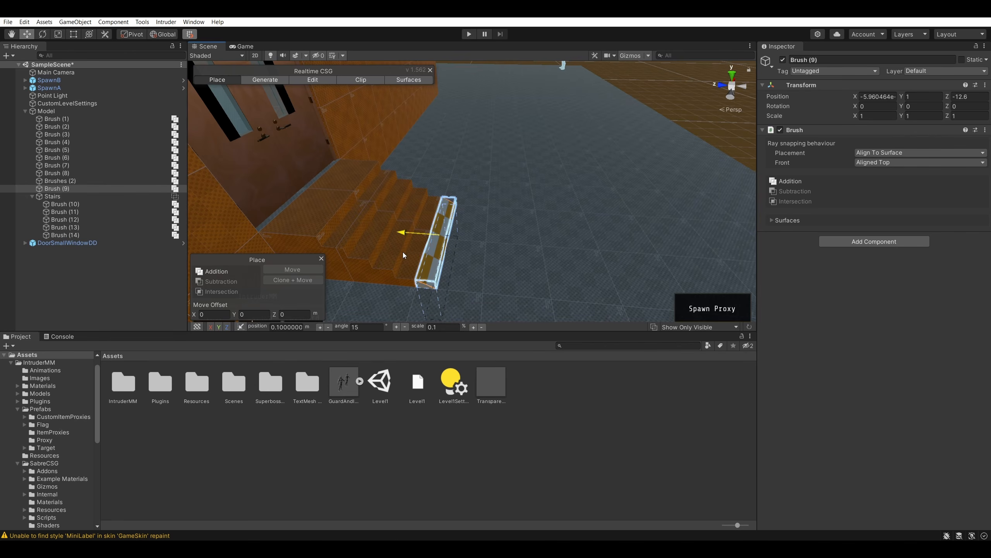
key("Escape")
mouse_move(689, 85)
left_mouse_down("alt")
mouse_move(626, 132)
mouse_move(547, 147)
left_mouse_up("alt")
key("w")
right_click_drag(547, 147, 541, 127)
mouse_move(489, 385)
left_mouse_down()
mouse_move(464, 285)
mouse_move(446, 264)
mouse_move(441, 284)
left_mouse_up()
right_click_drag(543, 298, 469, 234)
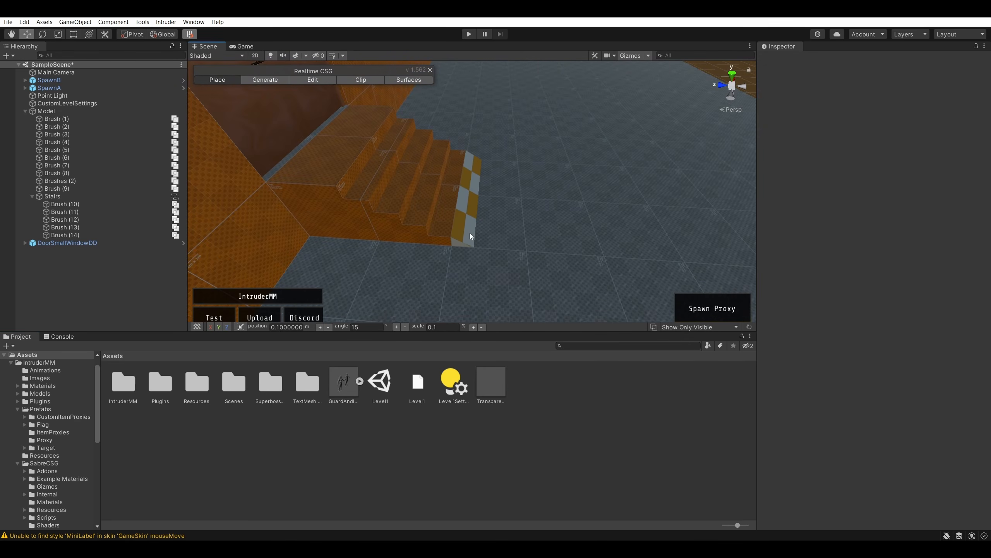
- Duplicate the wedge Brush (9) and place the copy higher against the stairs, at Y 1.2 and Z -12.2
left_click(308, 80)
left_click(222, 80)
left_click(461, 214)
mouse_move(485, 255)
right_mouse_down()
mouse_move(480, 273)
mouse_move(452, 283)
mouse_move(529, 191)
right_mouse_up()
key("d")
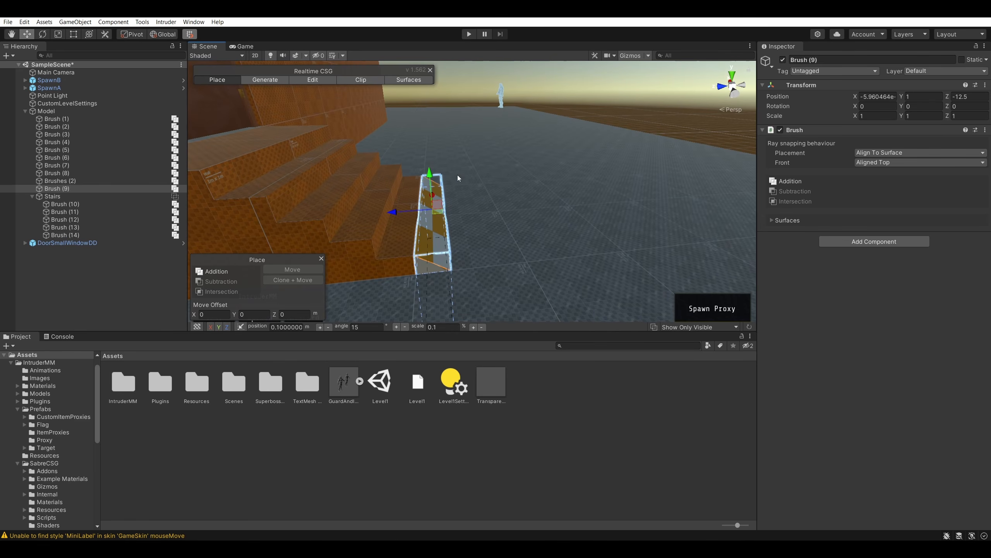
key("ctrl+d")
left_click_drag(429, 179, 428, 169)
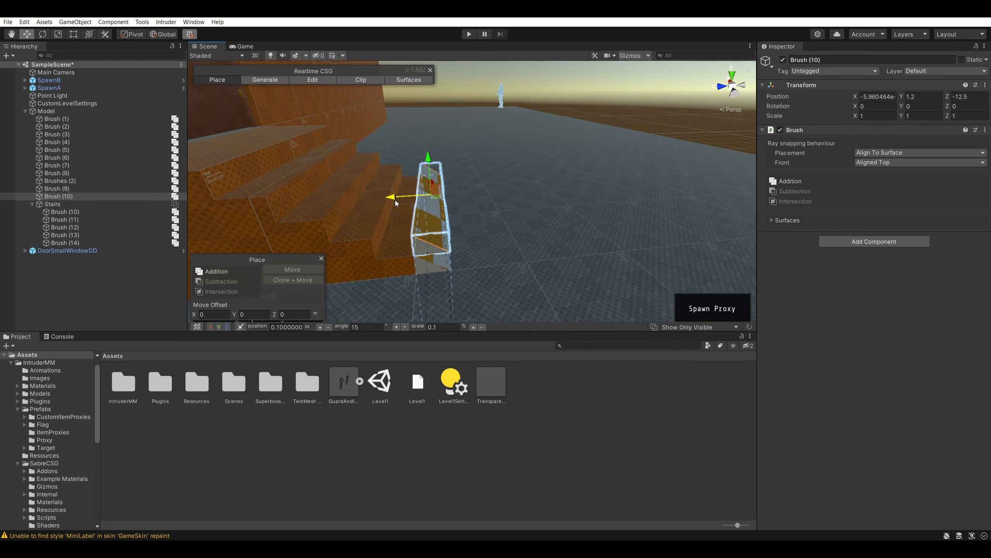
left_click_drag(395, 201, 367, 201)
left_click(624, 75)
right_click_drag(549, 311, 456, 324)
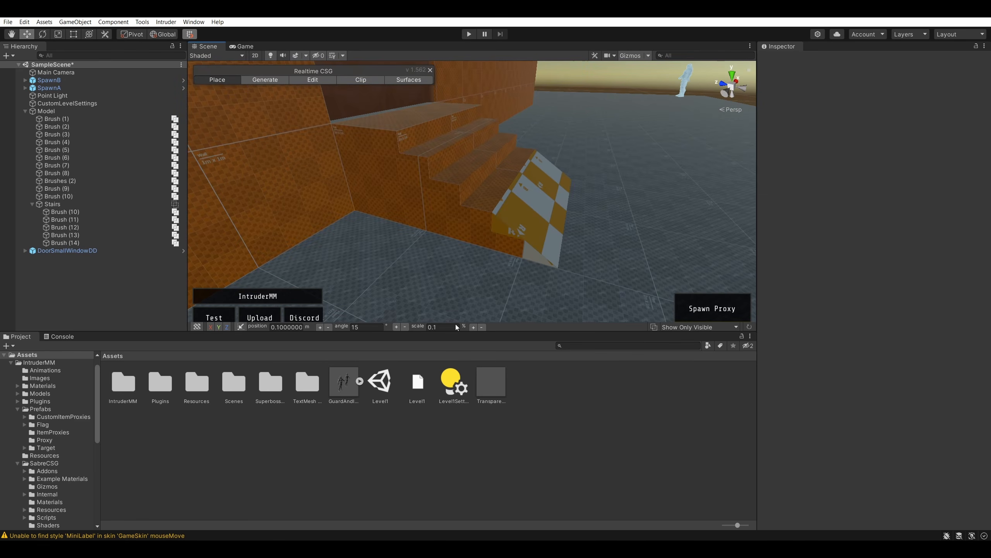
left_click_drag(499, 335, 546, 165)
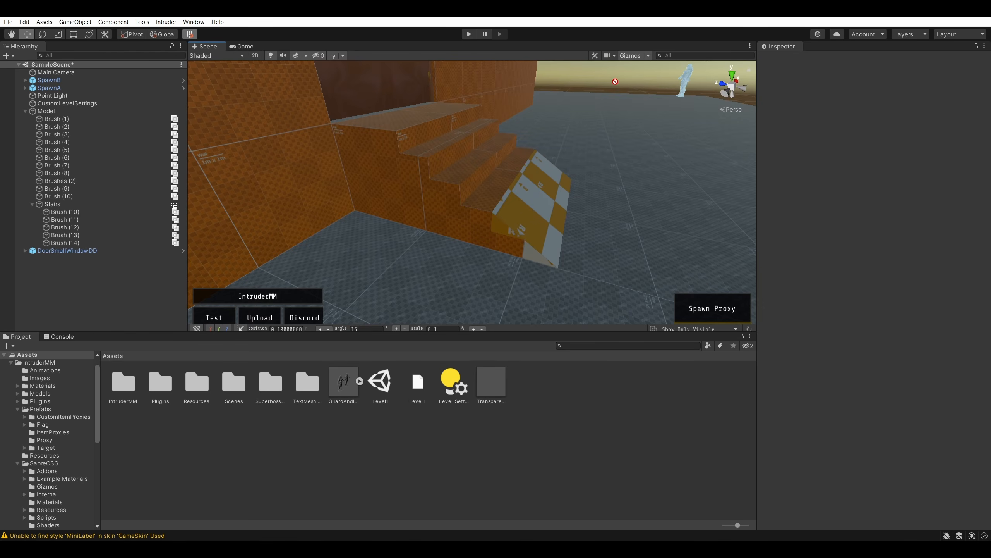
mouse_move(616, 78)
right_mouse_down()
mouse_move(553, 96)
mouse_move(461, 86)
right_mouse_up()
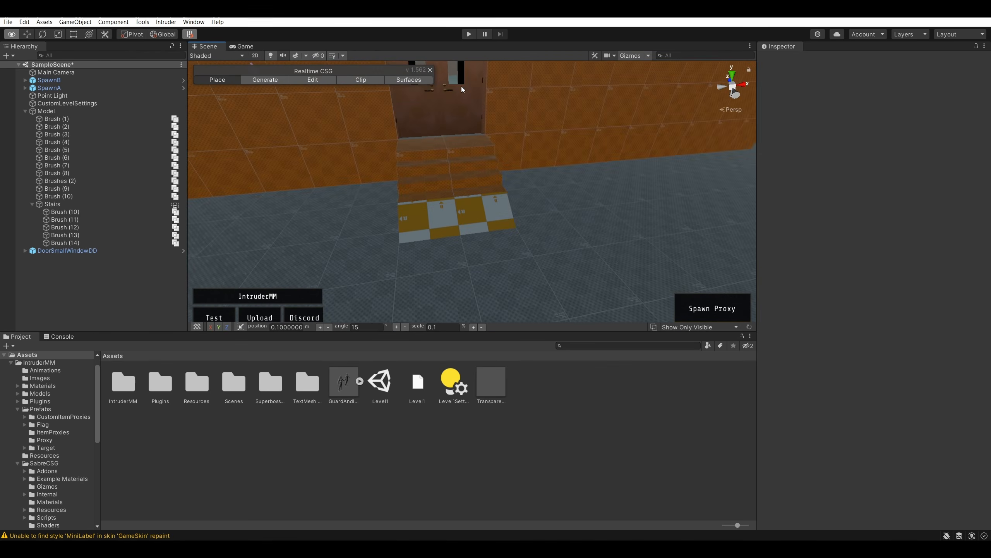
left_click(447, 145)
mouse_move(560, 190)
right_mouse_down()
mouse_move(665, 131)
mouse_move(608, 156)
mouse_move(630, 177)
right_mouse_up()
left_click(664, 132)
mouse_move(422, 229)
right_mouse_down()
mouse_move(573, 195)
mouse_move(643, 96)
mouse_move(556, 237)
mouse_move(509, 221)
mouse_move(616, 191)
right_mouse_up()
- Raise the upper wedge Brush (10) to Y 2.6 and lower it back to Y 1.2 on the stairs
left_click(519, 211)
key("a")
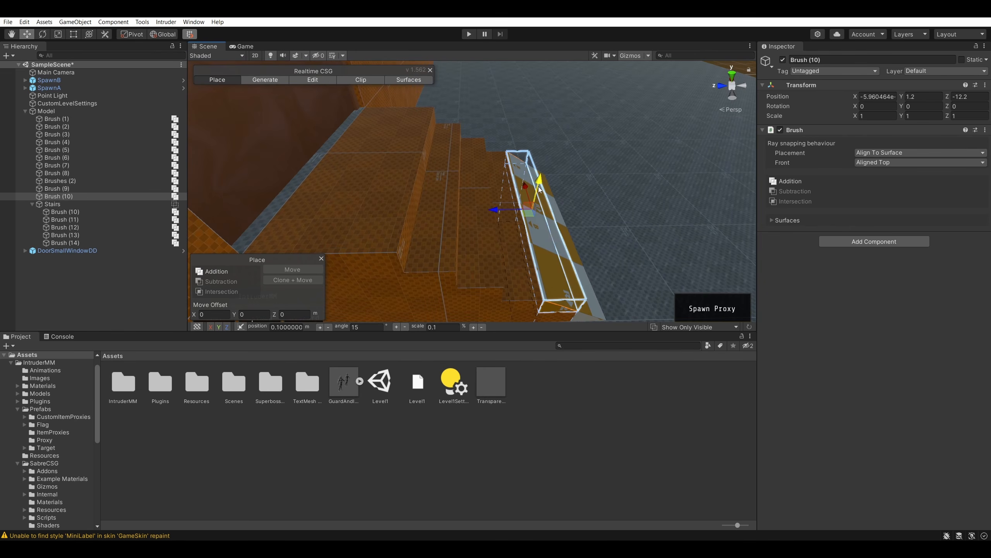
left_click_drag(540, 182, 633, 30)
mouse_move(612, 102)
right_mouse_down()
mouse_move(596, 120)
mouse_move(507, 97)
mouse_move(608, 537)
right_mouse_up()
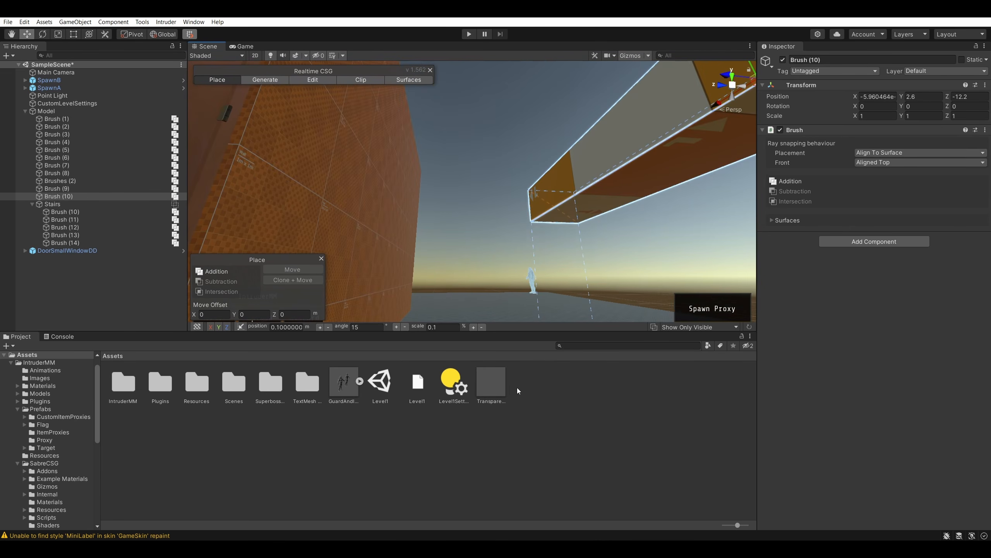
left_click(457, 156)
mouse_move(457, 156)
right_mouse_down()
mouse_move(511, 246)
mouse_move(480, 197)
mouse_move(496, 147)
mouse_move(435, 307)
mouse_move(505, 216)
mouse_move(595, 214)
mouse_move(552, 136)
right_mouse_up()
left_click(505, 214)
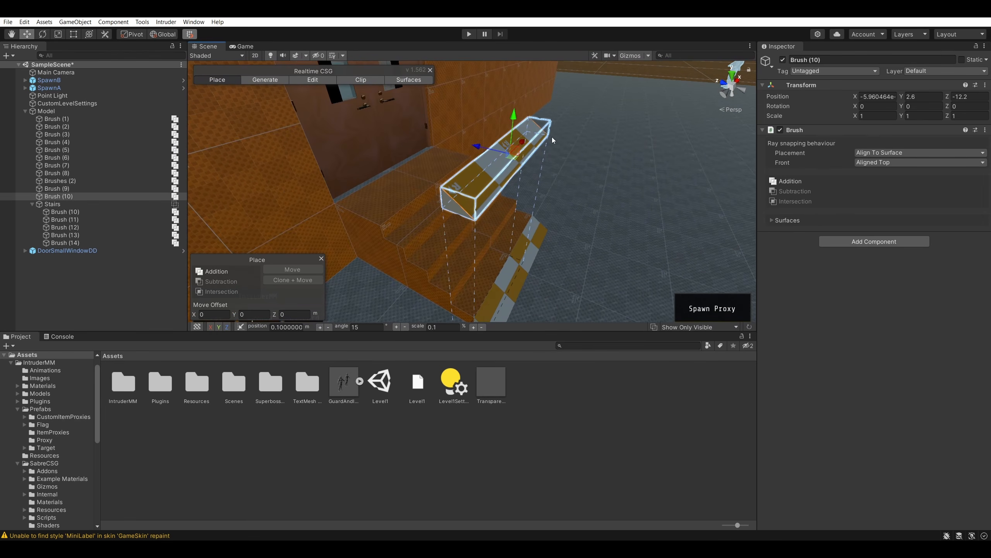
left_click_drag(510, 119, 527, 221)
mouse_move(585, 165)
right_mouse_down()
mouse_move(396, 151)
mouse_move(422, 75)
mouse_move(625, 91)
mouse_move(621, 47)
mouse_move(594, 103)
mouse_move(603, 144)
mouse_move(650, 178)
mouse_move(606, 125)
mouse_move(609, 87)
mouse_move(565, 92)
mouse_move(571, 84)
mouse_move(542, 104)
right_mouse_up()
left_click(494, 177)
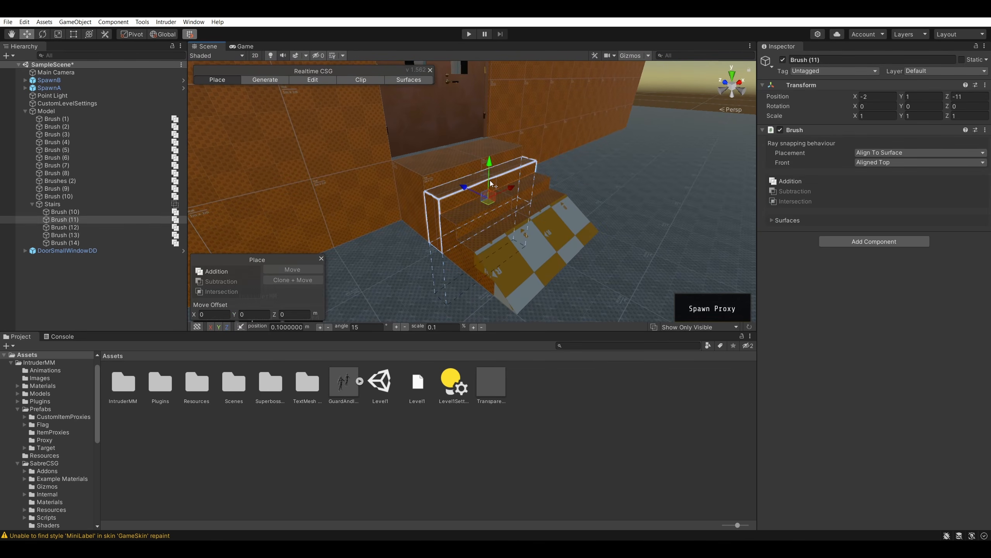
right_click_drag(490, 181, 641, 125)
left_click(642, 124)
right_click_drag(409, 261, 573, 219)
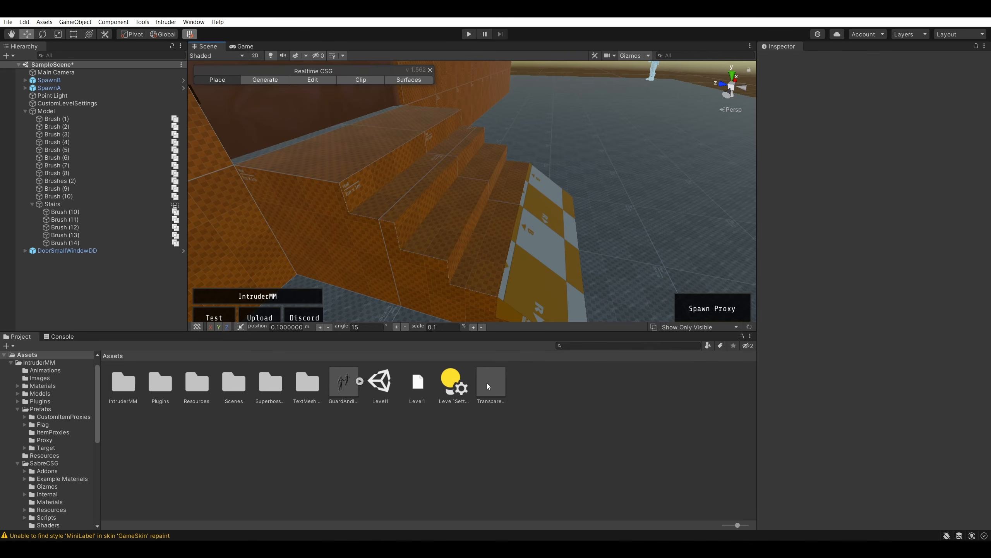
- Pull the upper wedge Brush (10) away from the stairs to Z -13 and apply the Transparent Material to its sloped face
left_click(545, 288)
right_click_drag(545, 288, 567, 260)
left_click_drag(471, 186, 548, 183)
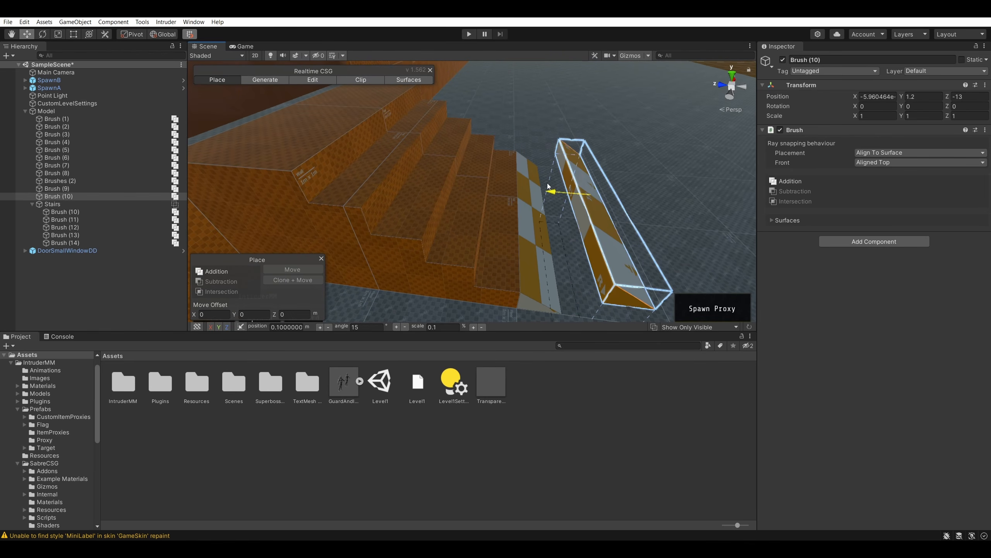
left_click_drag(486, 385, 605, 252)
mouse_move(632, 274)
right_mouse_down()
mouse_move(563, 284)
mouse_move(427, 269)
mouse_move(425, 279)
mouse_move(402, 252)
mouse_move(543, 253)
mouse_move(548, 244)
right_mouse_up()
key("w")
key("a")
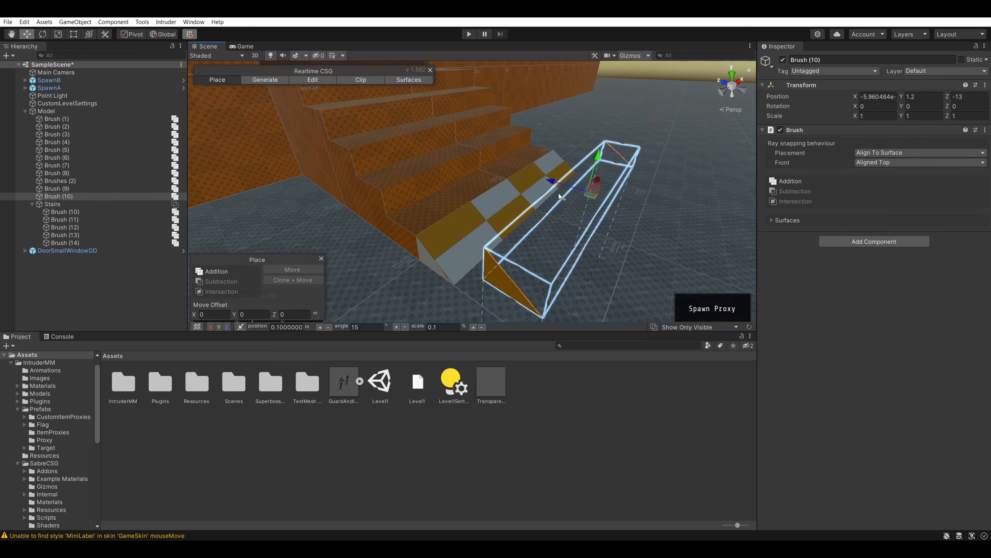
- Move the upper wedge Brush (10) back against the stairs at Z -12.2
mouse_move(558, 193)
left_mouse_down()
mouse_move(538, 175)
mouse_move(463, 168)
left_mouse_up()
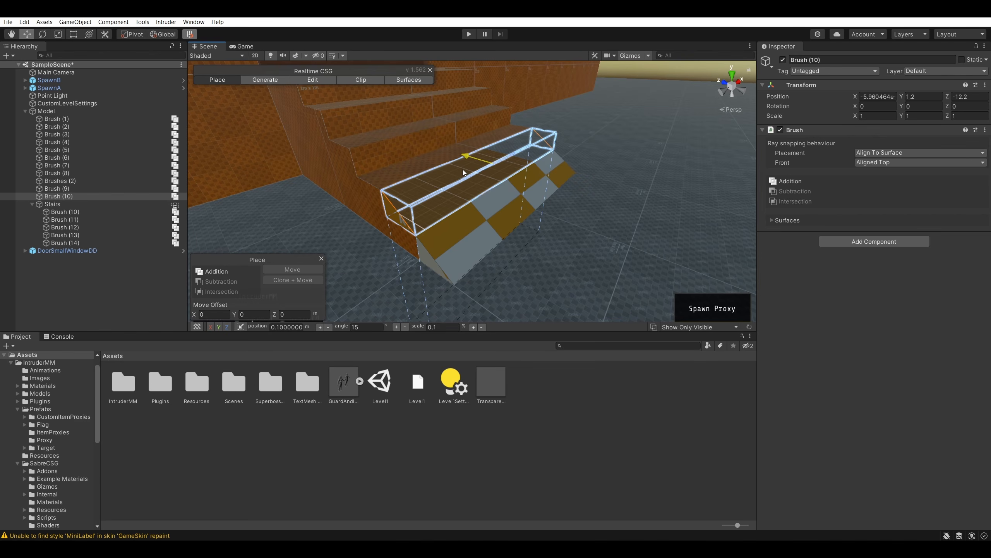
mouse_move(466, 171)
left_mouse_down("alt")
mouse_move(686, 158)
mouse_move(698, 110)
mouse_move(701, 222)
mouse_move(479, 210)
left_mouse_up("alt")
mouse_move(424, 174)
left_mouse_down()
mouse_move(453, 191)
mouse_move(421, 178)
mouse_move(564, 206)
mouse_move(425, 175)
mouse_move(571, 218)
mouse_move(562, 237)
mouse_move(570, 227)
left_mouse_up()
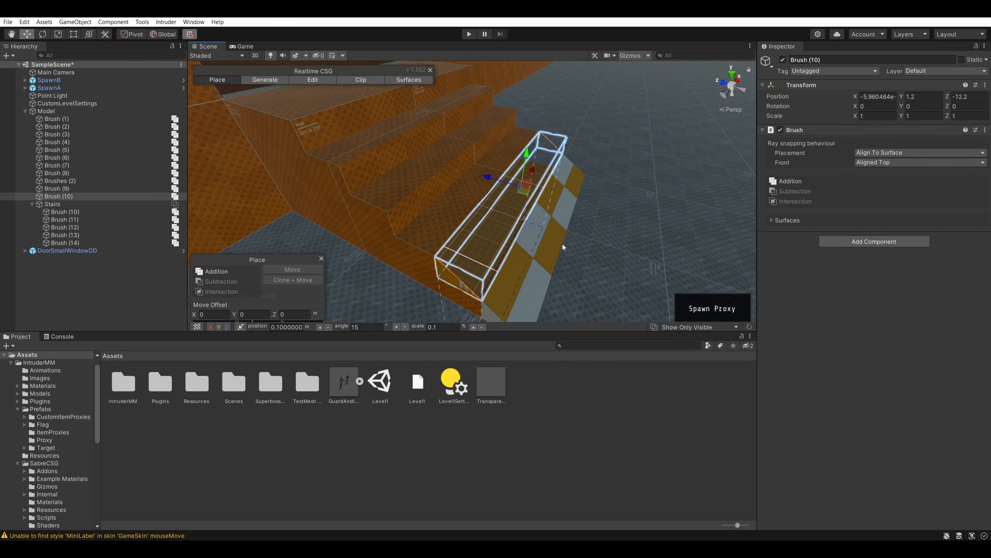
- Try the Wall material on the sloped surface of Brush (10), and replace it with the blue-and-white checkered scsg default material
left_click(408, 81)
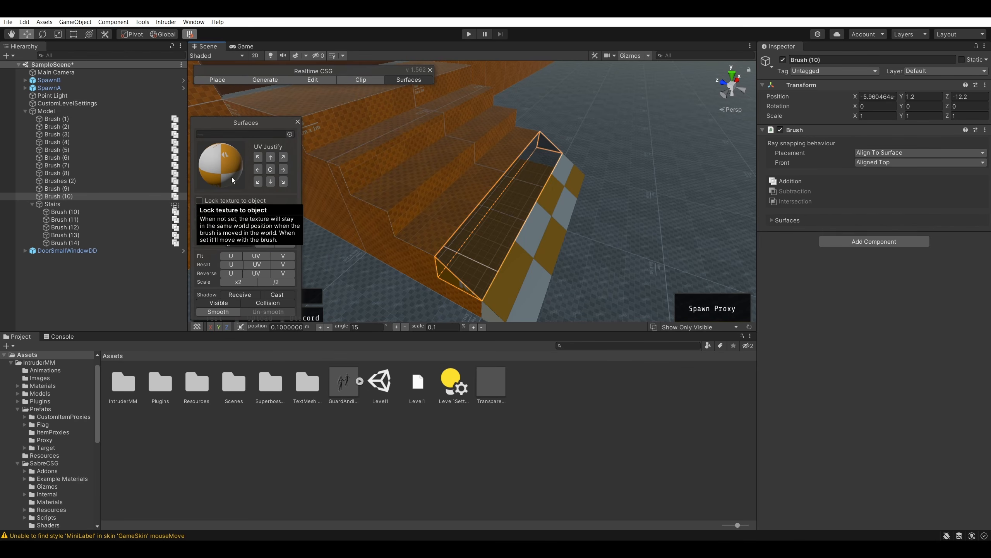
left_click(486, 252)
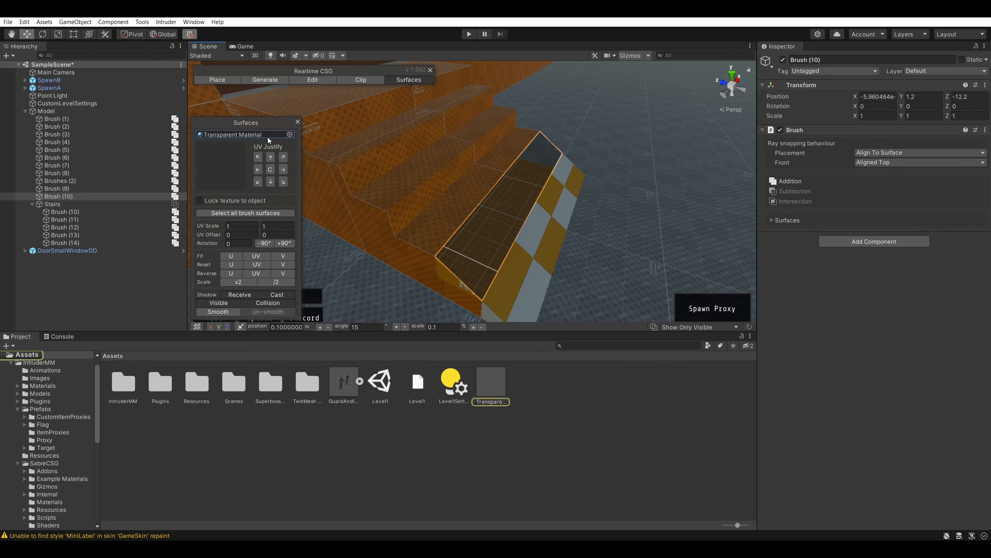
left_click(289, 134)
scroll(347, 243, "down", 5)
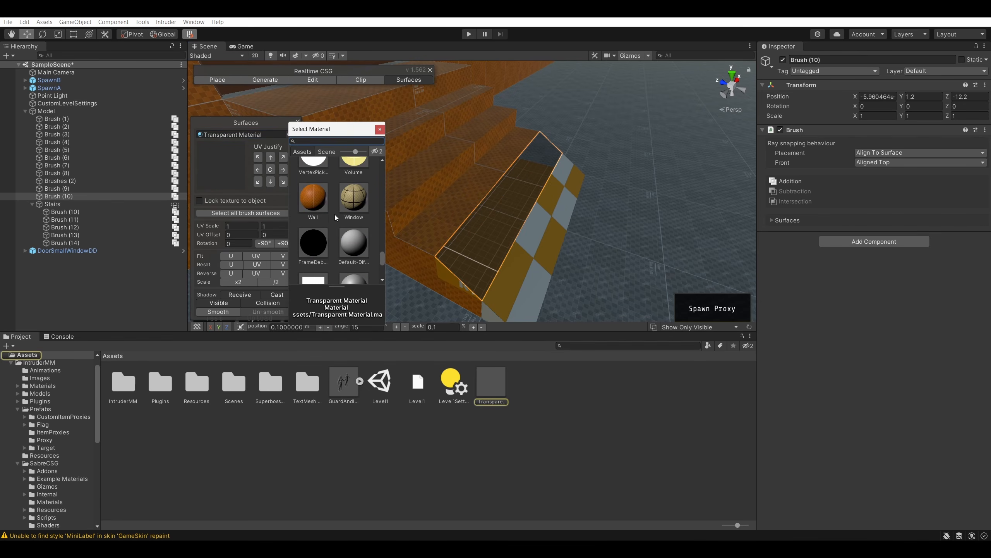
left_click(332, 213)
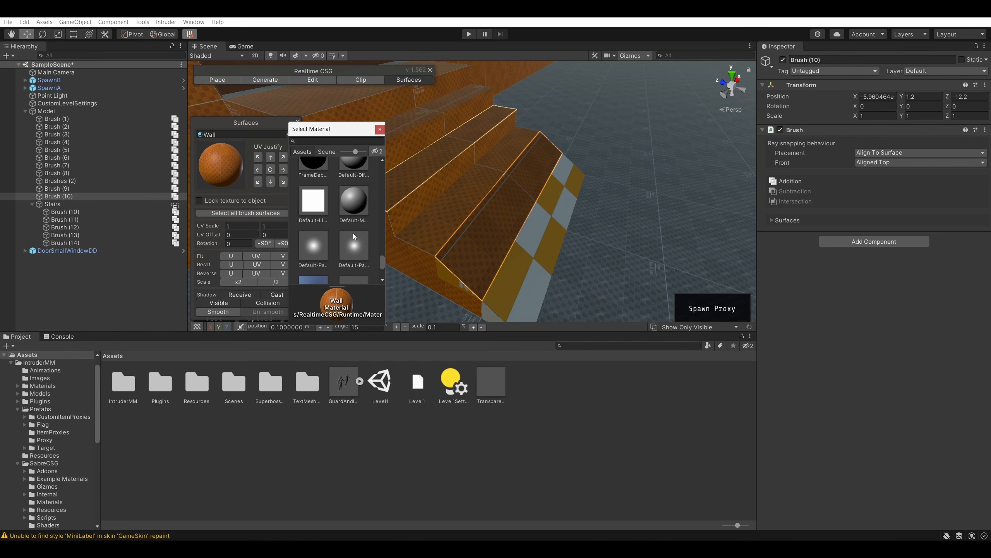
scroll(343, 234, "up", 3)
scroll(334, 238, "up", 5)
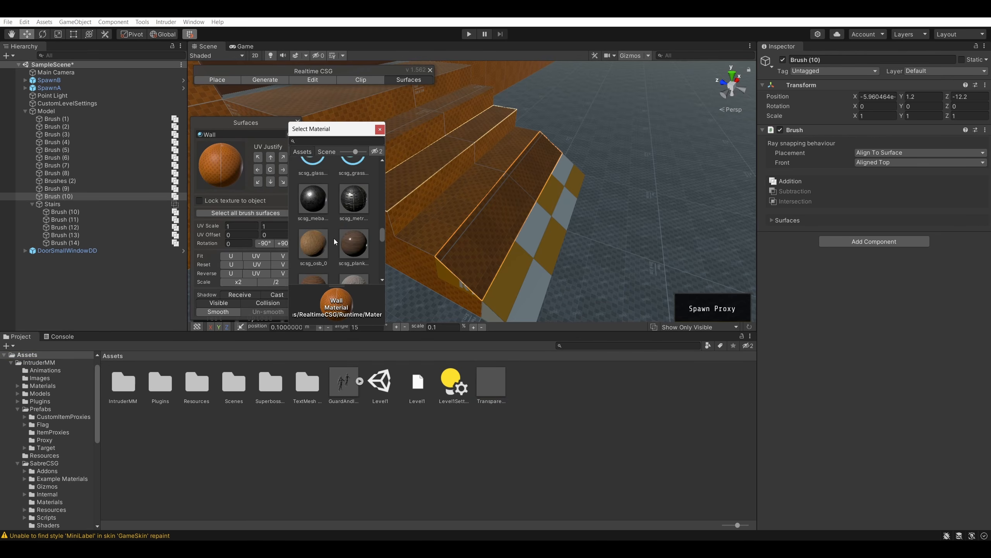
scroll(334, 241, "down", 3)
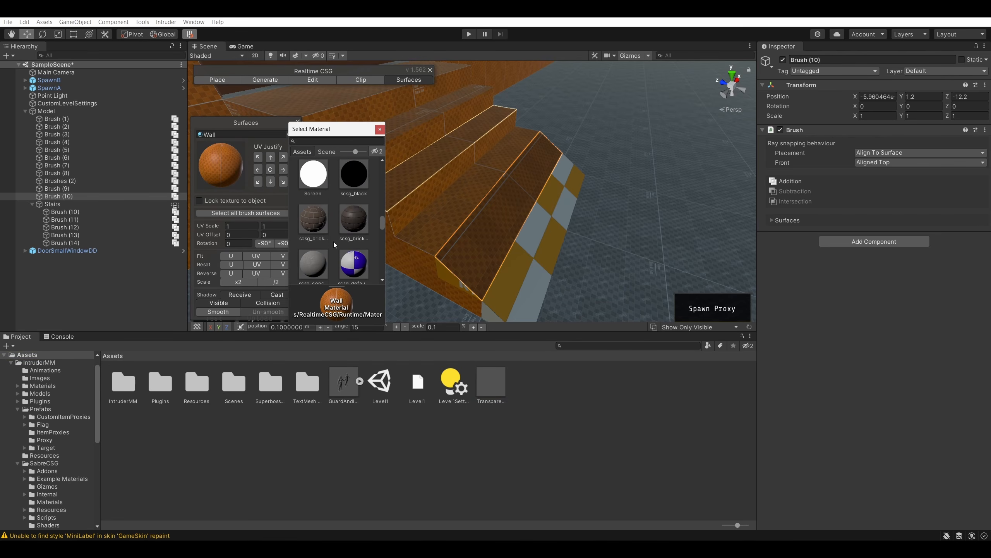
left_click(357, 265)
- Clone the lowest wedge Brush (9) to cover the middle steps of the stairs, placing the higher copy at Y 1.7, Z -11.6
left_click(514, 259)
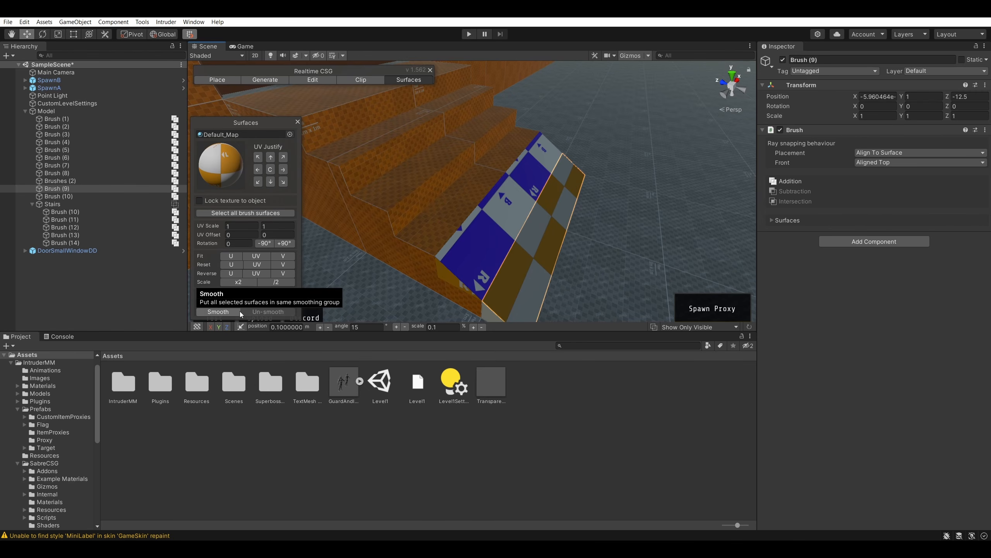
left_click_drag(555, 191, 538, 244, "alt")
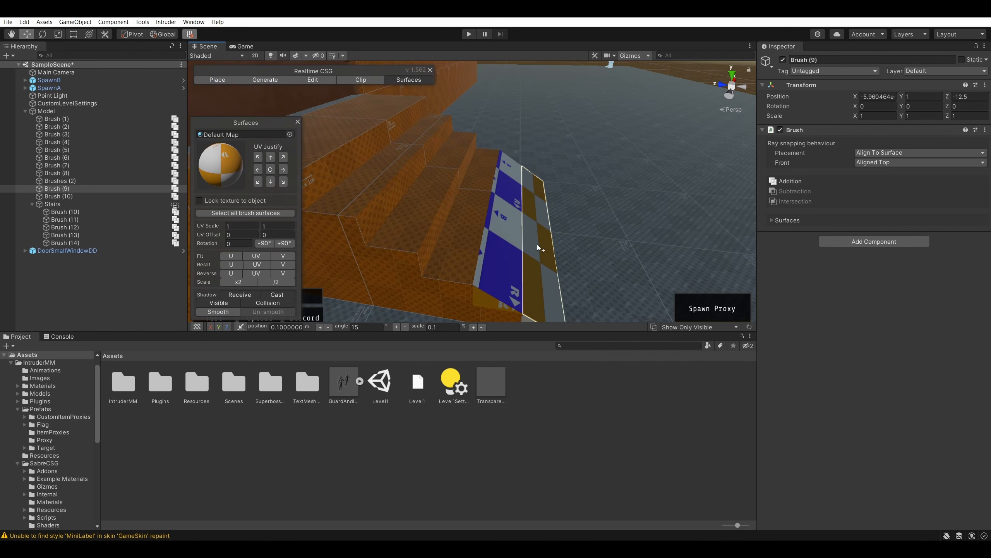
left_click(218, 79)
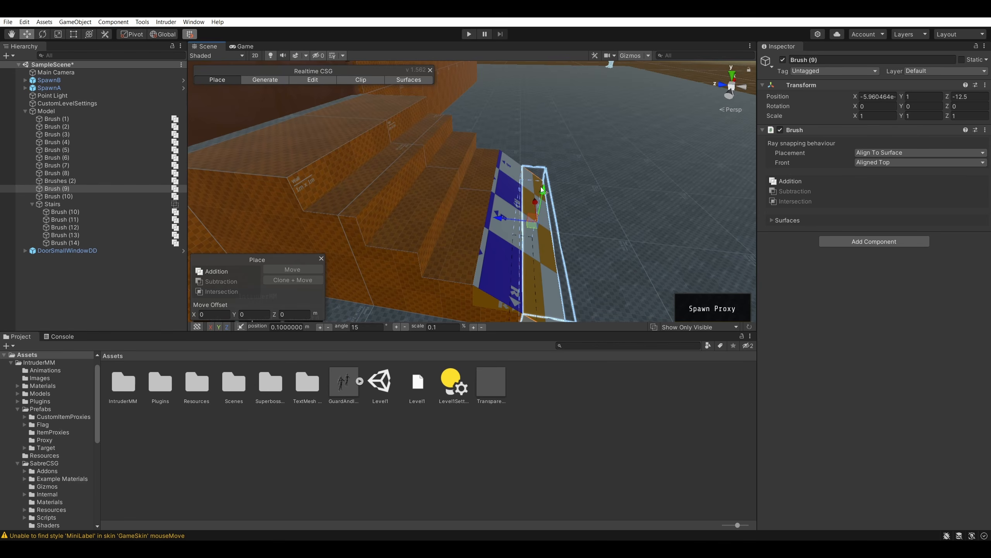
mouse_move(543, 190)
left_mouse_down("shift")
mouse_move(545, 176)
mouse_move(523, 214)
left_mouse_up("shift")
left_click(538, 222)
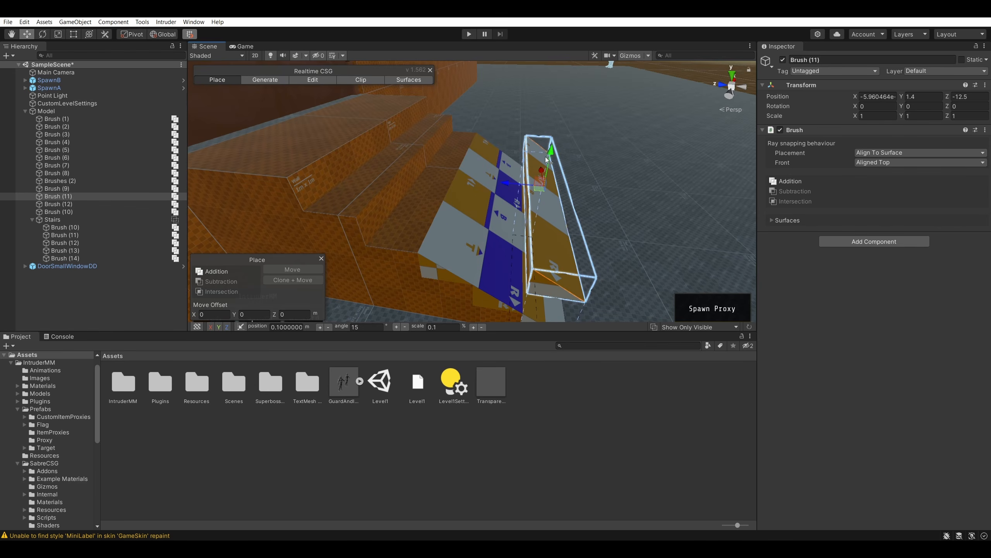
left_click_drag(550, 155, 554, 126)
mouse_move(514, 153)
left_mouse_down()
mouse_move(394, 159)
mouse_move(409, 165)
left_mouse_up()
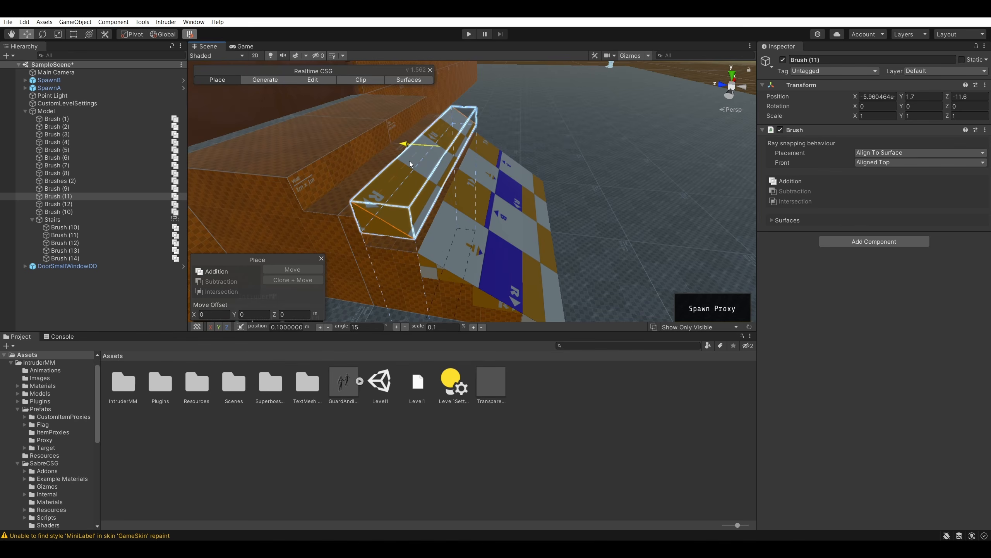
- Clone the highest wedge onto the top step at Y 1.8, Z -11.3, and clear the selection
left_click_drag(438, 110, 357, 130)
scroll(564, 229, "down", 3)
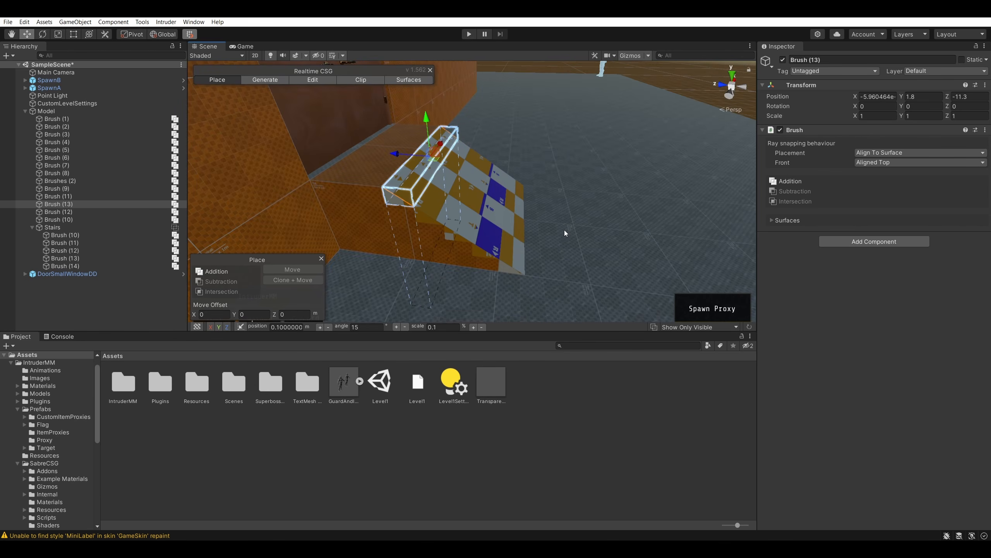
right_click_drag(676, 149, 680, 132)
key("Escape")
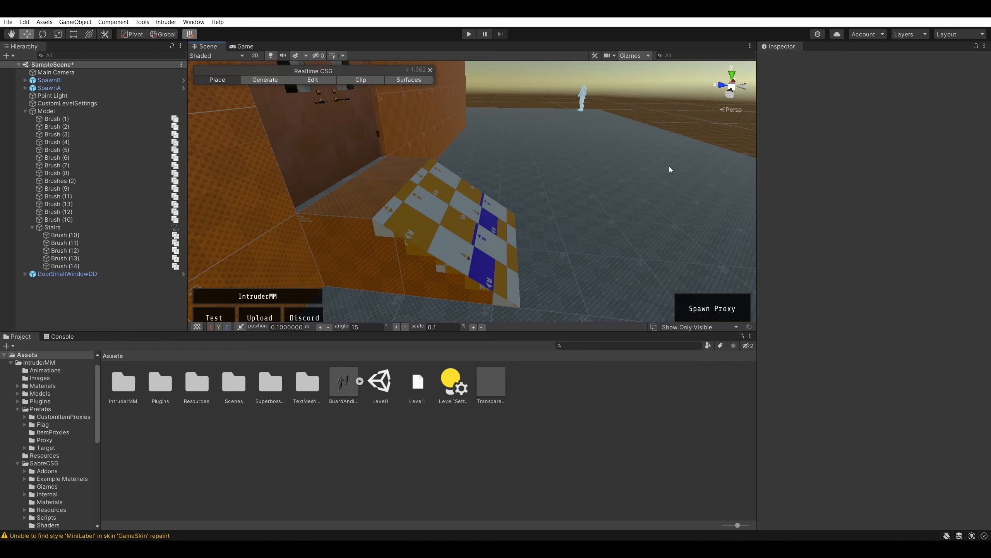
- Save SampleScene, launch it with Play Scene in Intruder, and join the Guards team
key("ctrl+s")
left_click(166, 22)
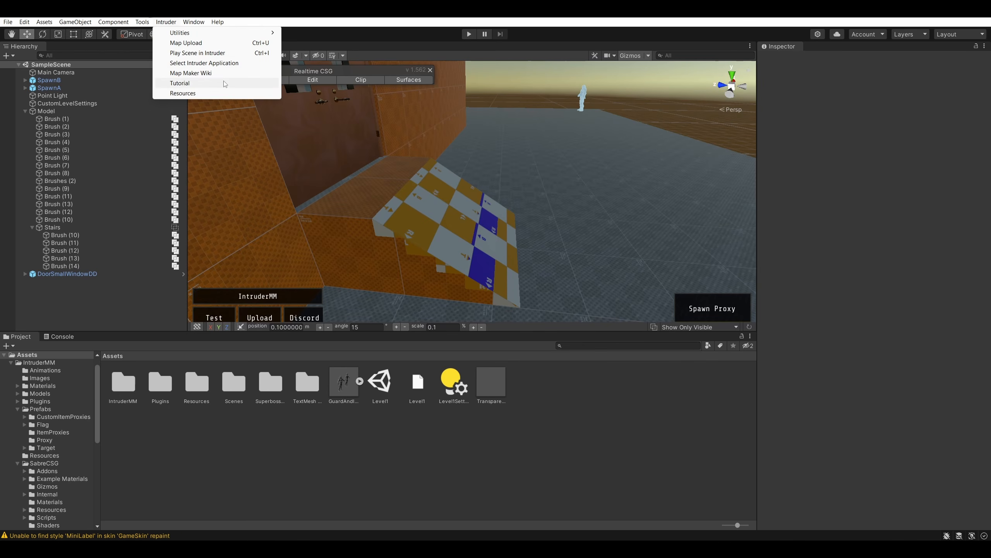
left_click(222, 54)
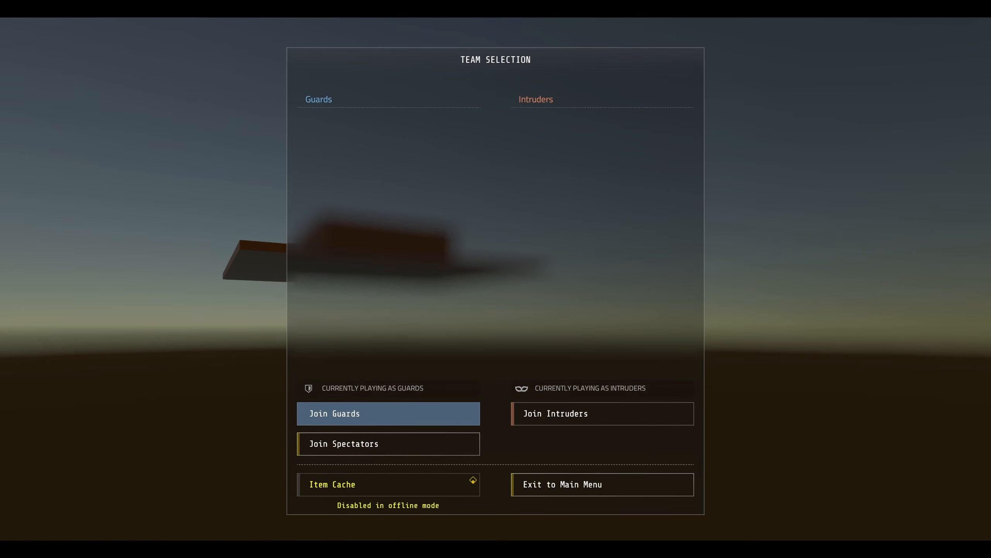
left_click(390, 412)
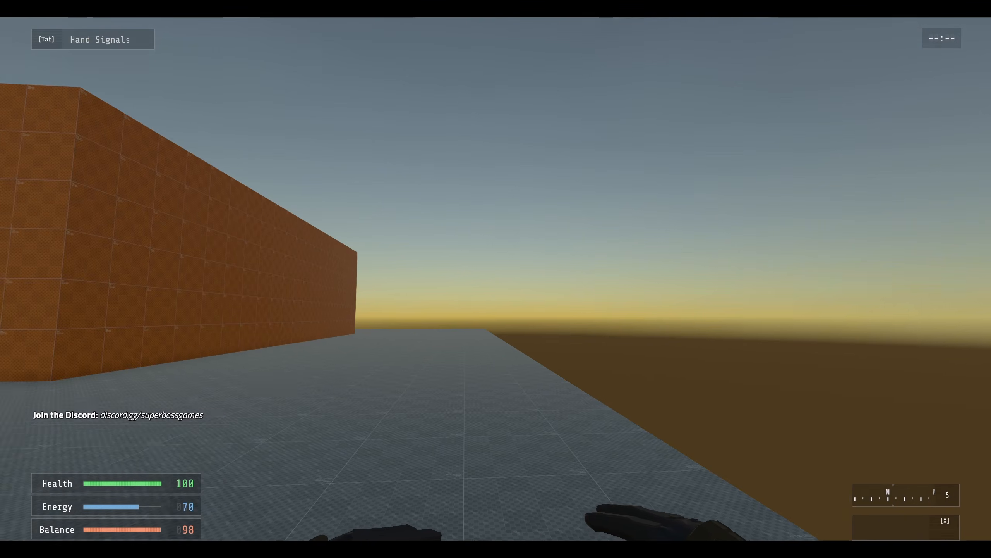
- Playtest the ramp by walking up to the double door, swinging its leaves open and closed, and passing through the doorway
key("w")
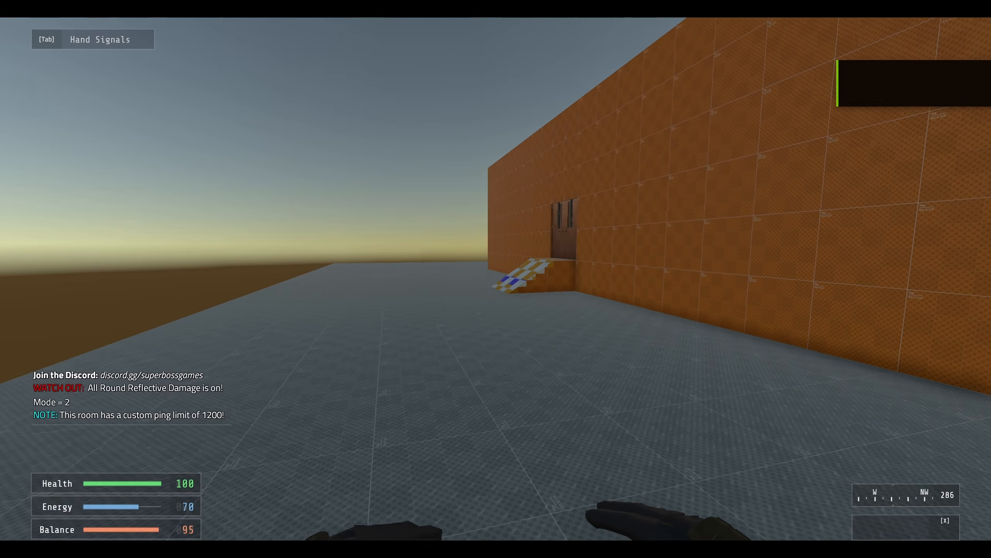
key("w")
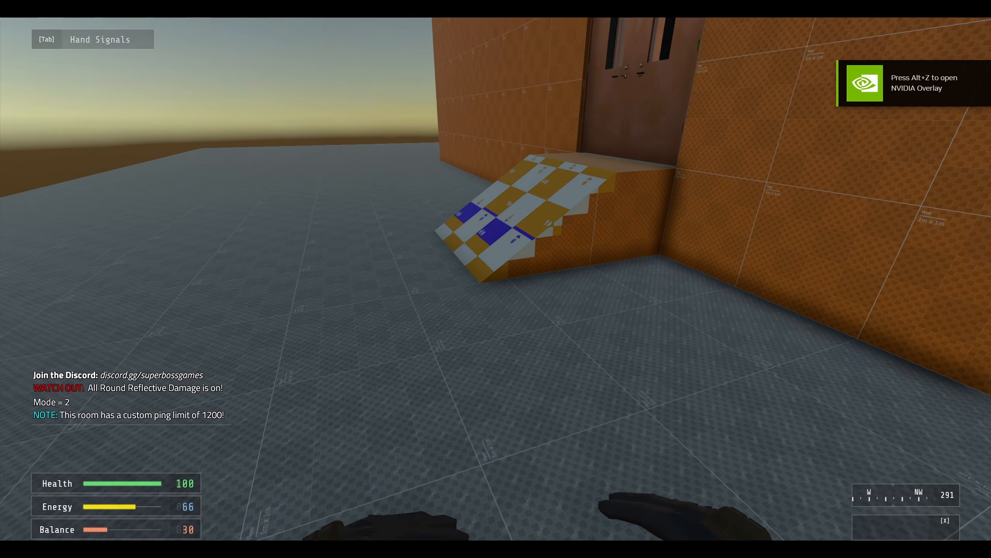
key("w")
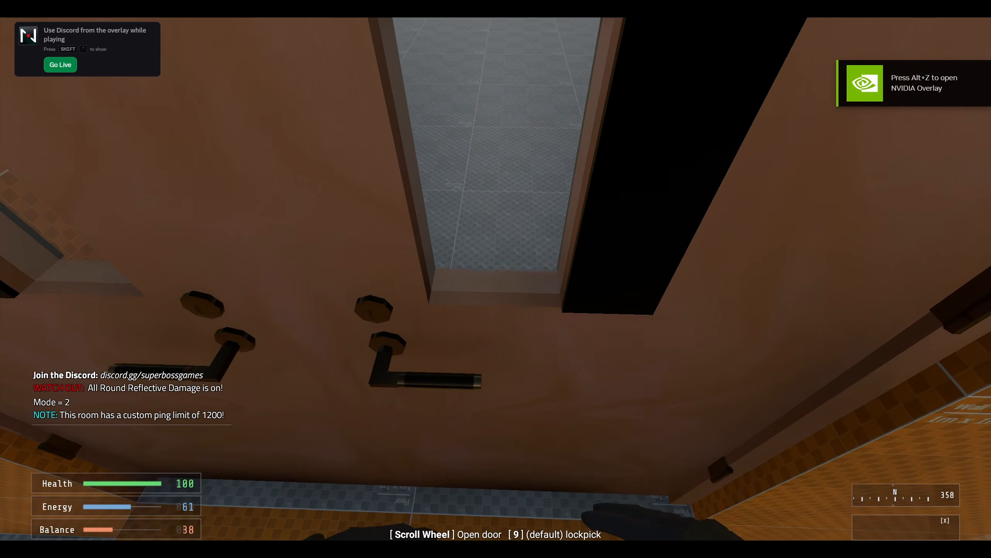
key("s")
scroll(496, 279, "up", 3)
scroll(496, 279, "down", 3)
scroll(496, 279, "up", 3)
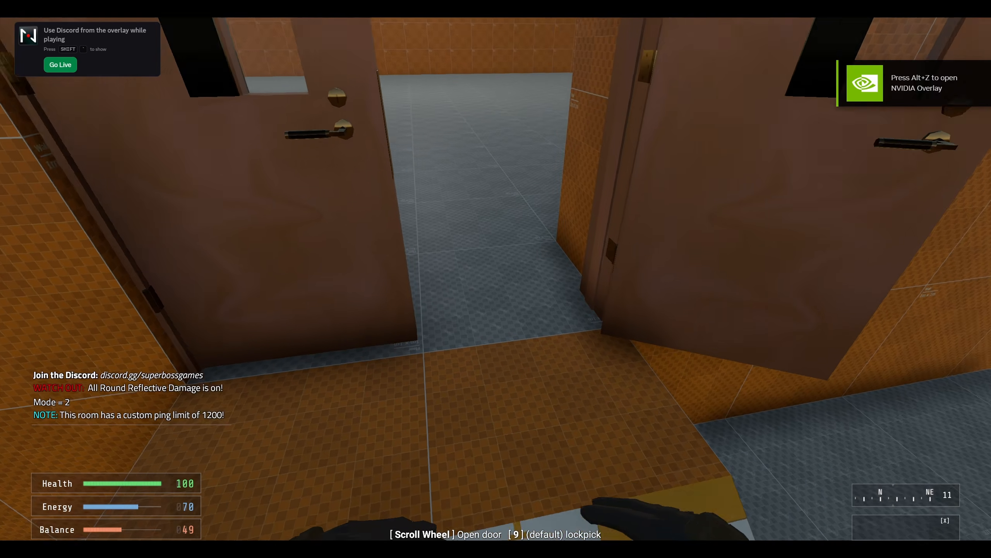
key("w")
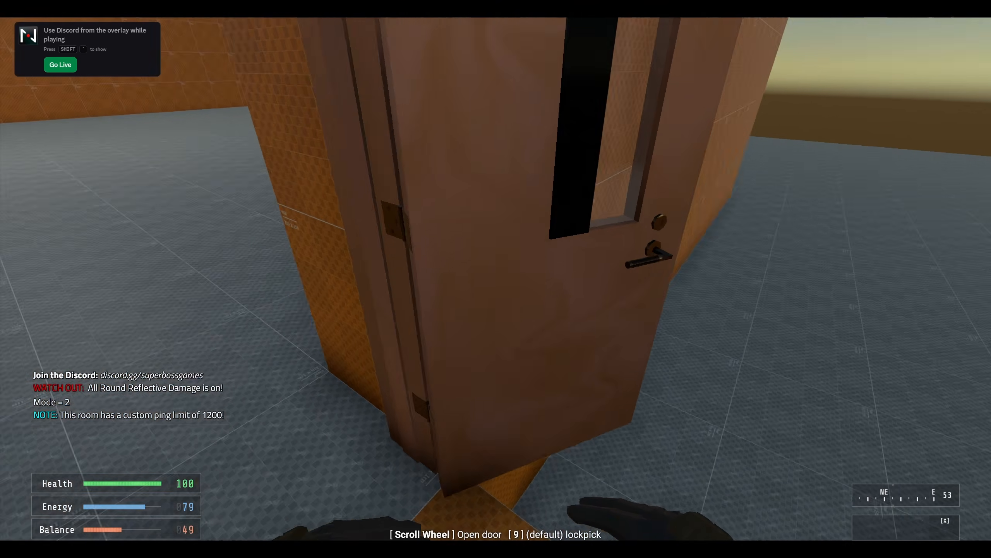
scroll(496, 279, "down", 3)
scroll(496, 279, "up", 3)
key("w")
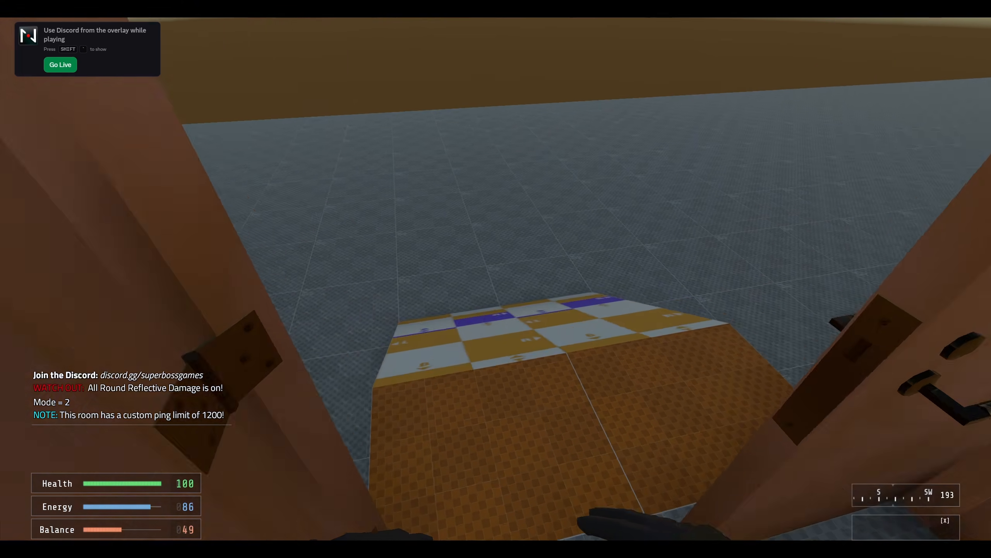
scroll(496, 278, "down", 3)
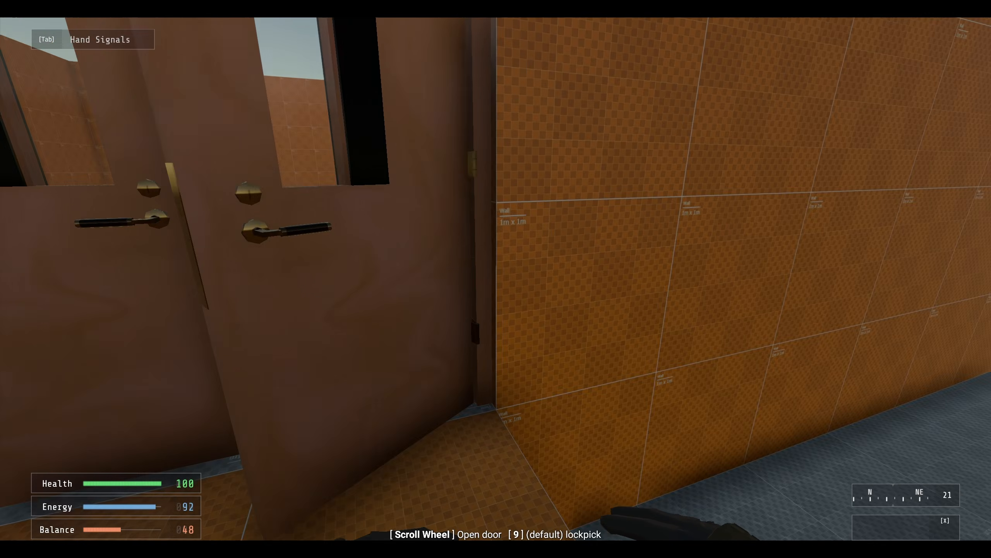
- Walk back up the ramp from outside, test the opening of both door leaves again, and return to the Unity editor
key("s")
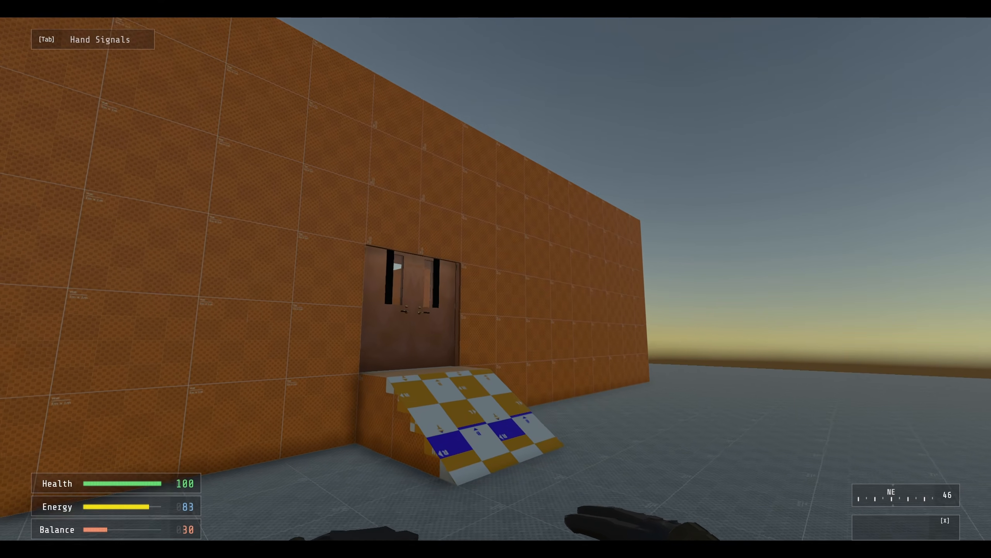
key("w")
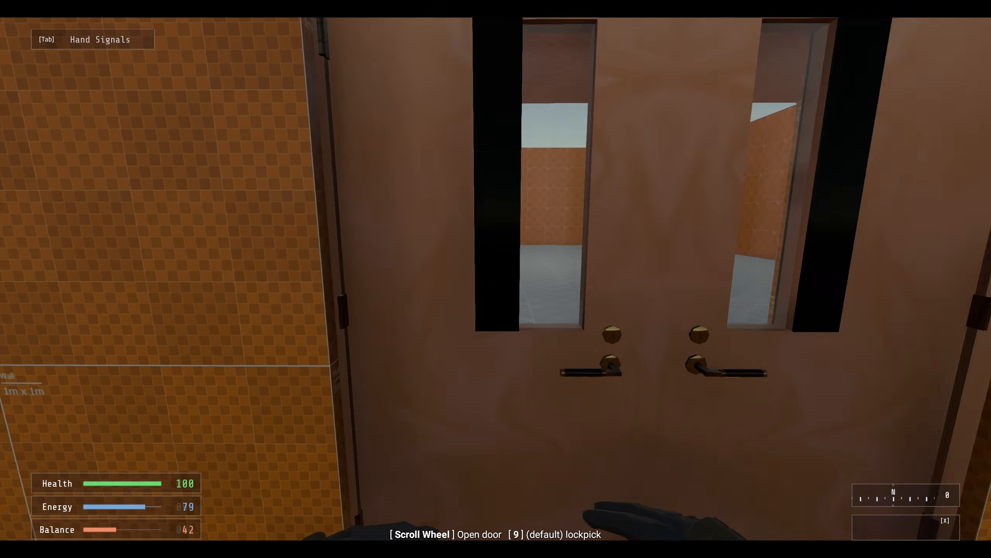
scroll(495, 279, "down", 5)
scroll(496, 279, "down", 5)
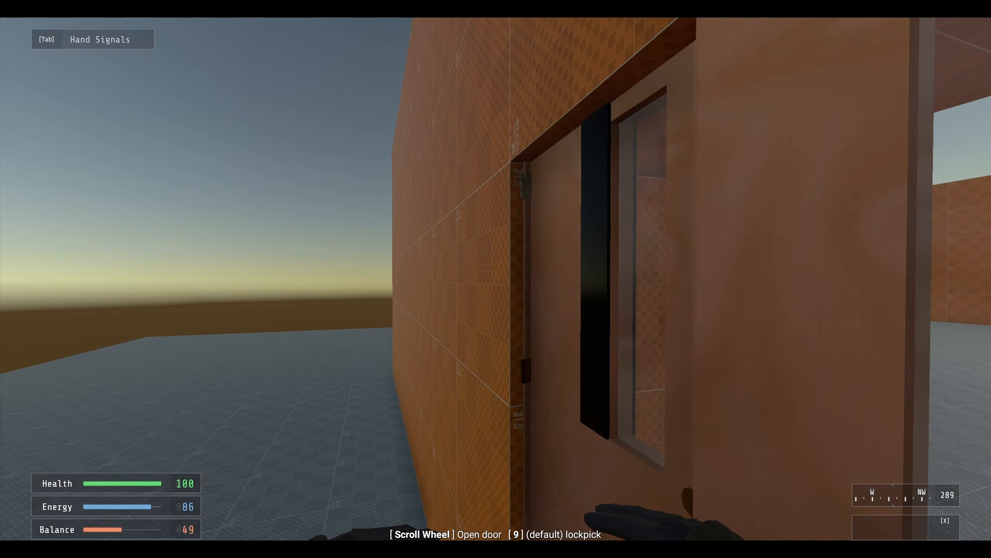
scroll(496, 279, "down", 4)
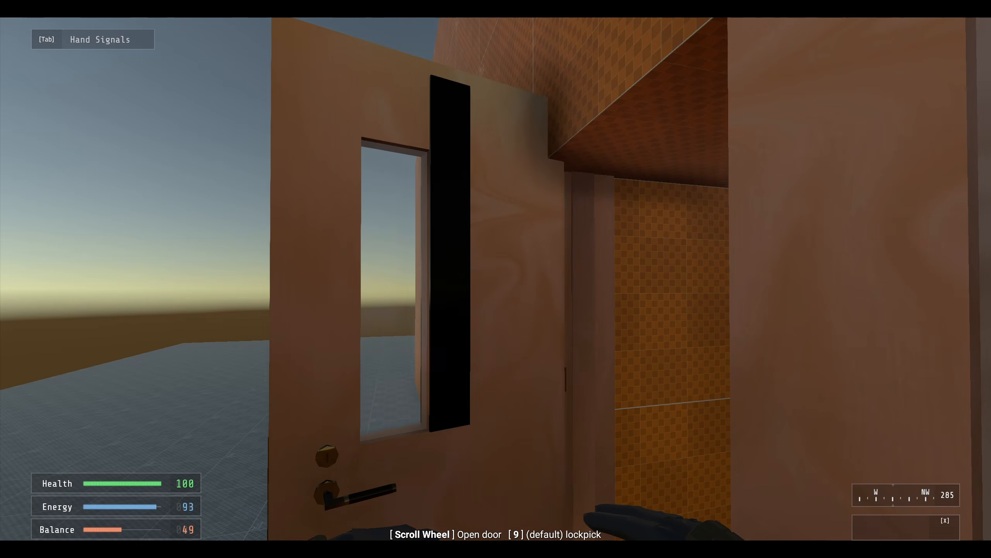
key("a")
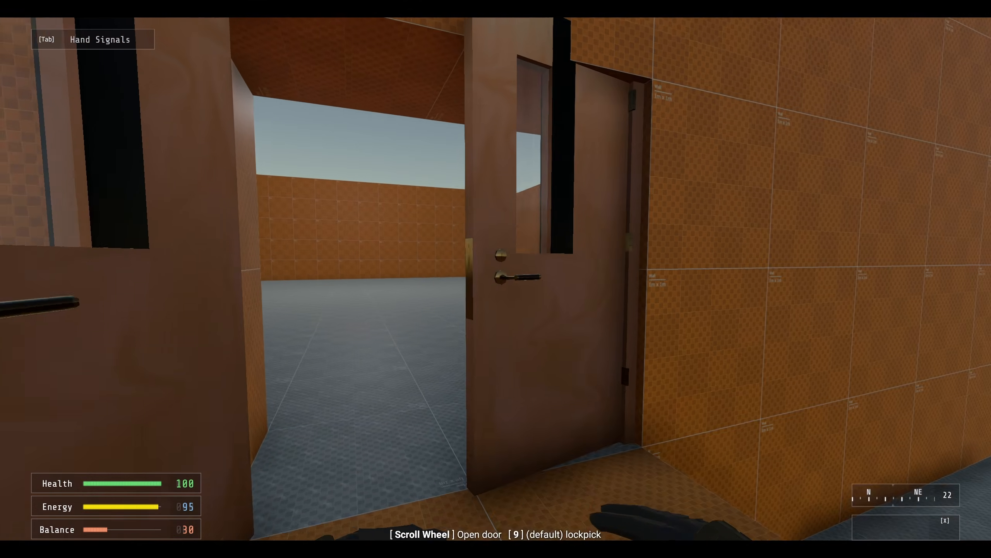
key("Escape")
left_click(764, 109)
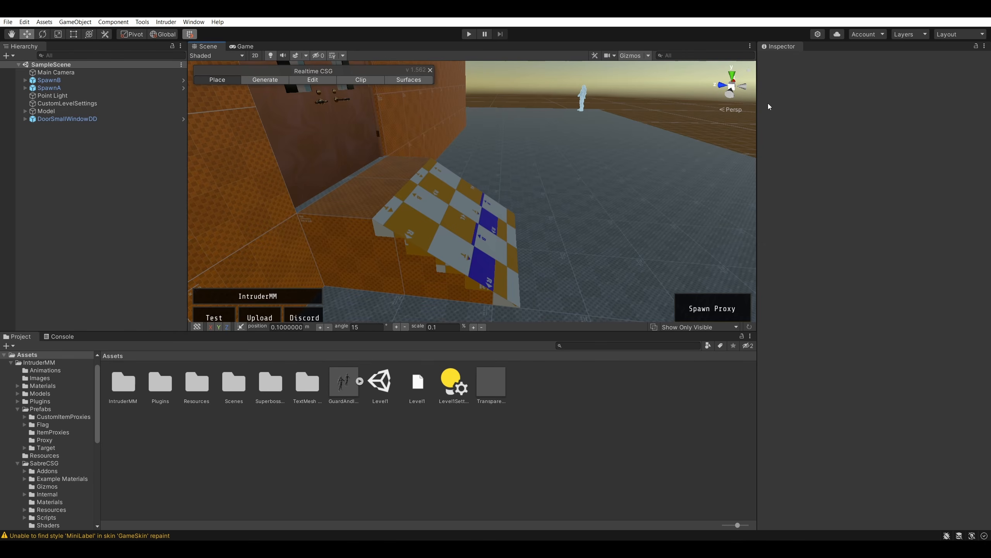
- Try rotating the DoorSmallWindowDD door slightly around its vertical axis, and undo the rotation
key("s")
right_click_drag(738, 106, 573, 170, "shift")
key("w")
key("w")
key("s")
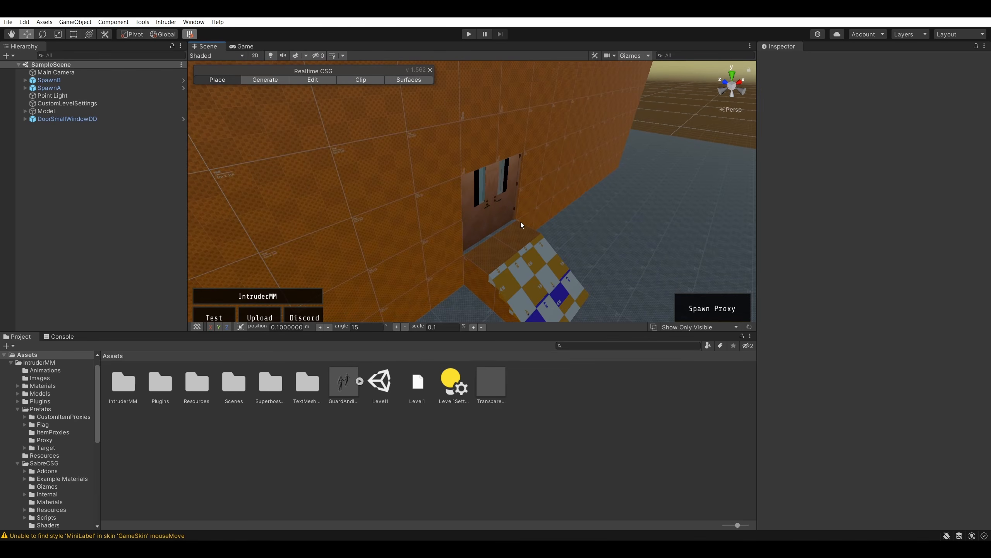
left_click(507, 214)
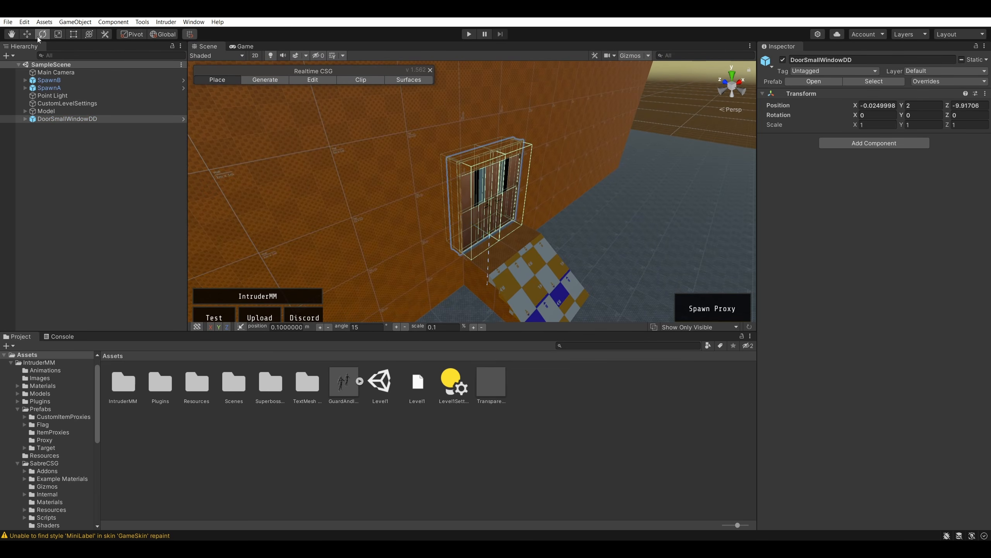
left_click(473, 258)
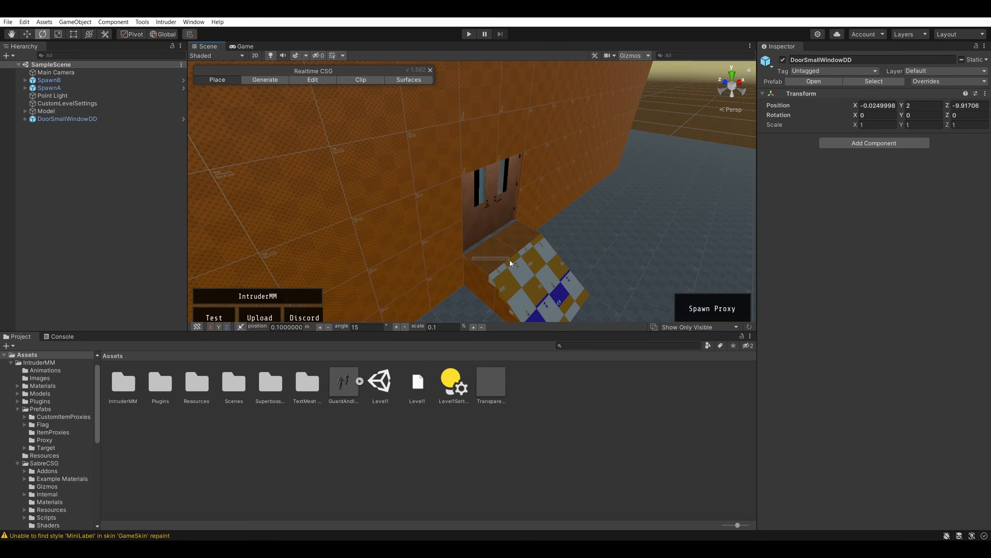
left_click(486, 223)
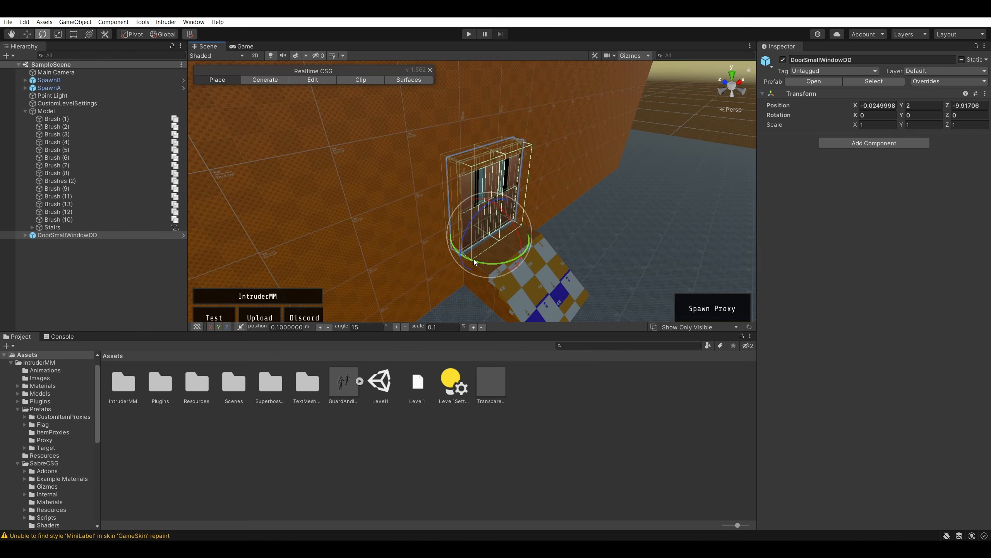
left_click_drag(474, 259, 637, 157)
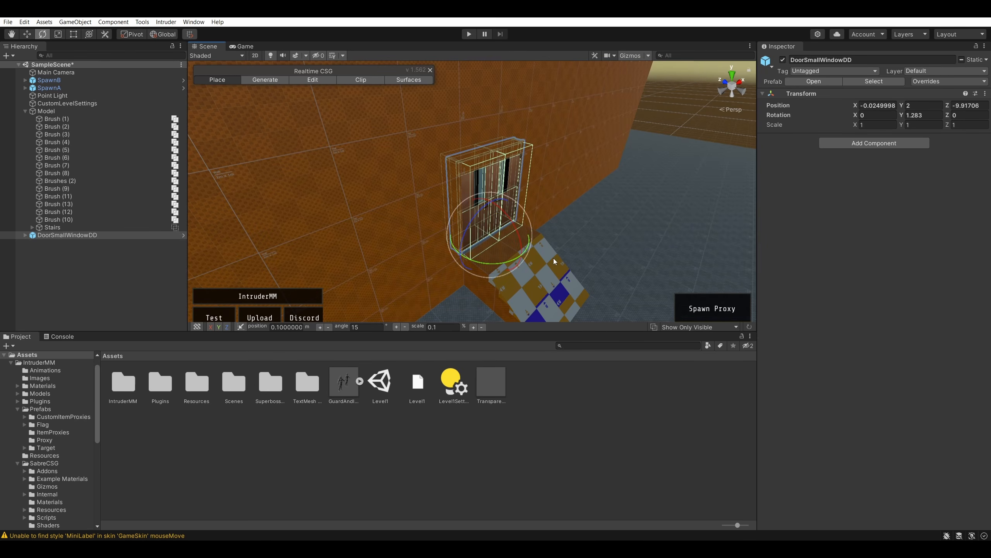
key("ctrl+z")
- Try rotating the DoorSmallWindowDD door about 30 degrees around Y with Realtime CSG in Edit mode
right_click_drag(596, 180, 538, 202)
key("w")
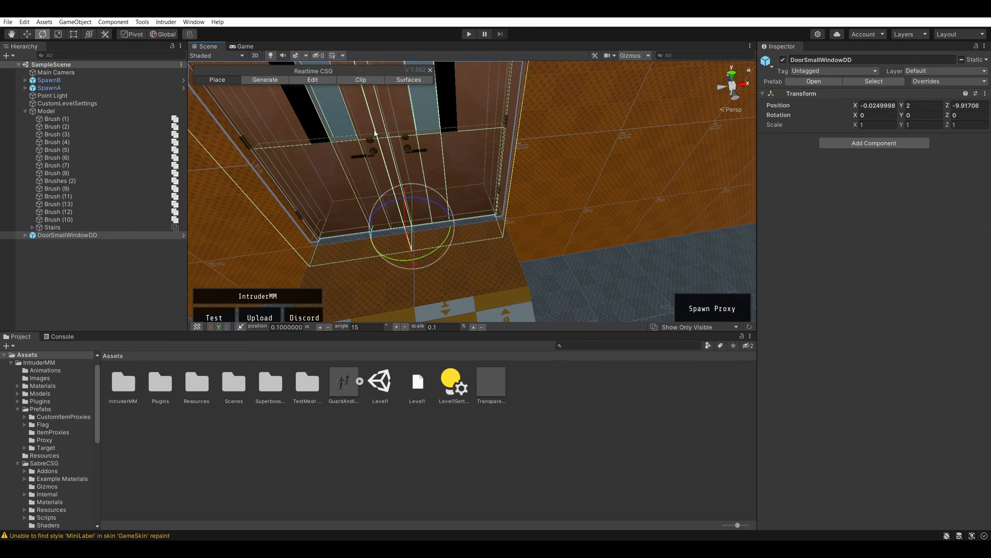
key("s")
right_click_drag(561, 239, 557, 211)
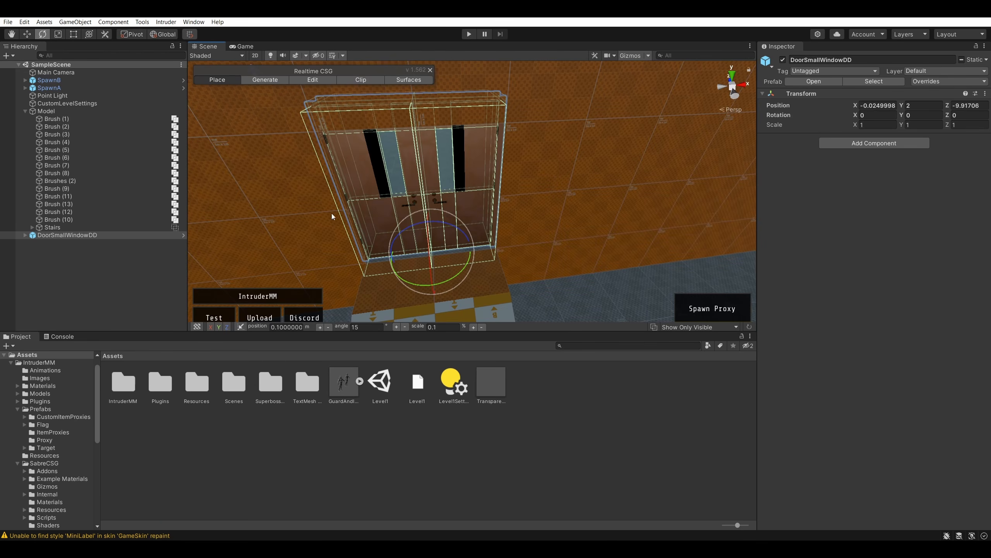
left_click(296, 81)
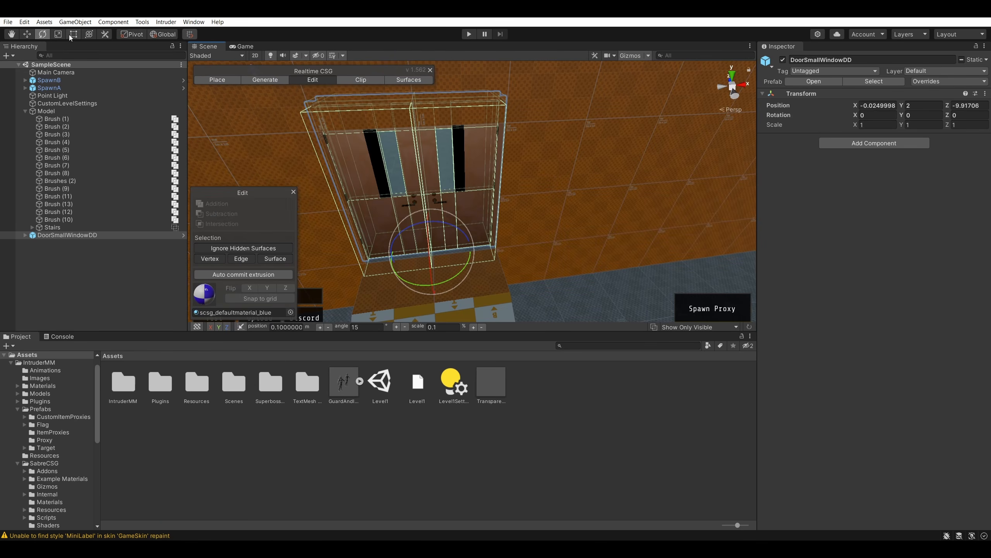
mouse_move(425, 285)
left_mouse_down()
mouse_move(486, 280)
mouse_move(379, 286)
left_mouse_up()
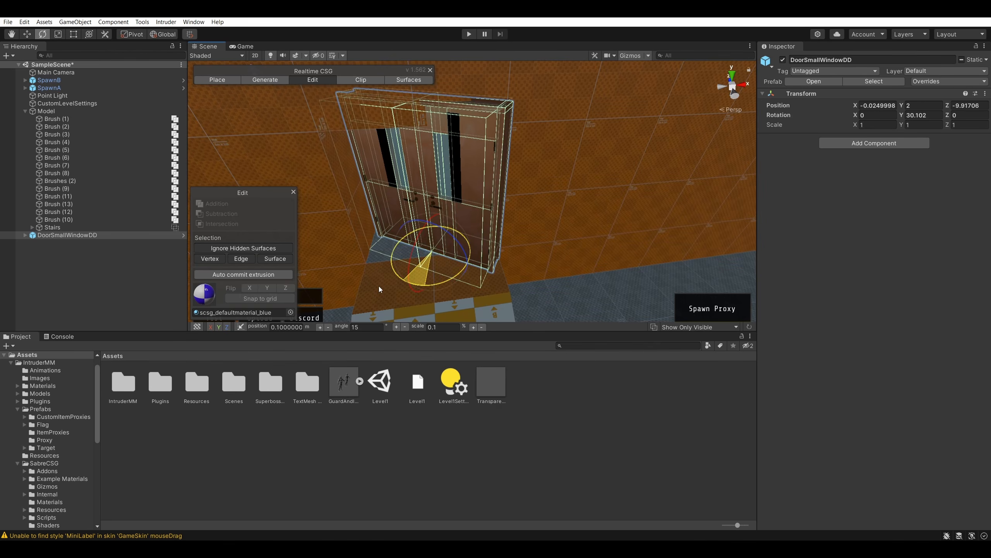
- Turn the DoorSmallWindowDD door half a turn around its vertical axis, setting its Y rotation to exactly -180
left_click(534, 233)
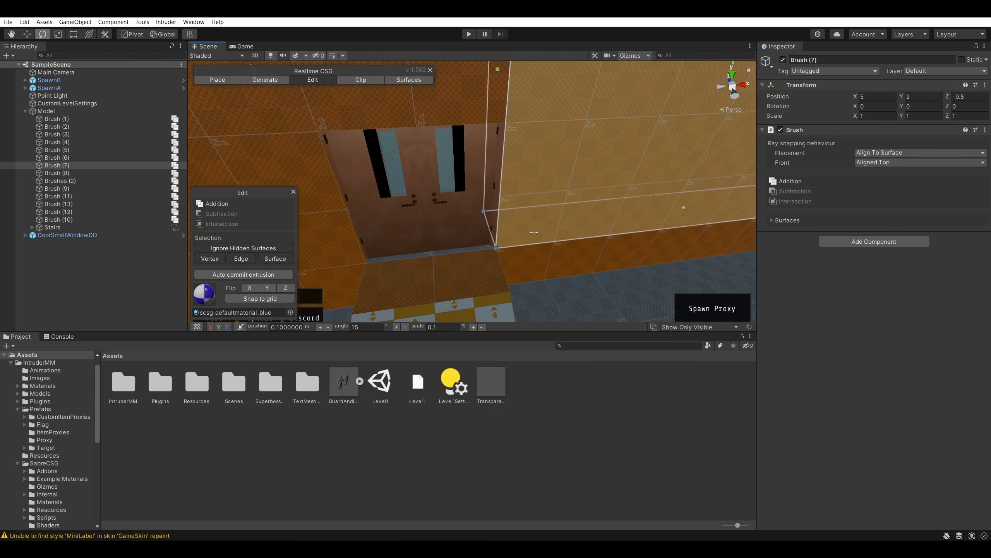
left_click_drag(553, 227, 691, 173, "alt")
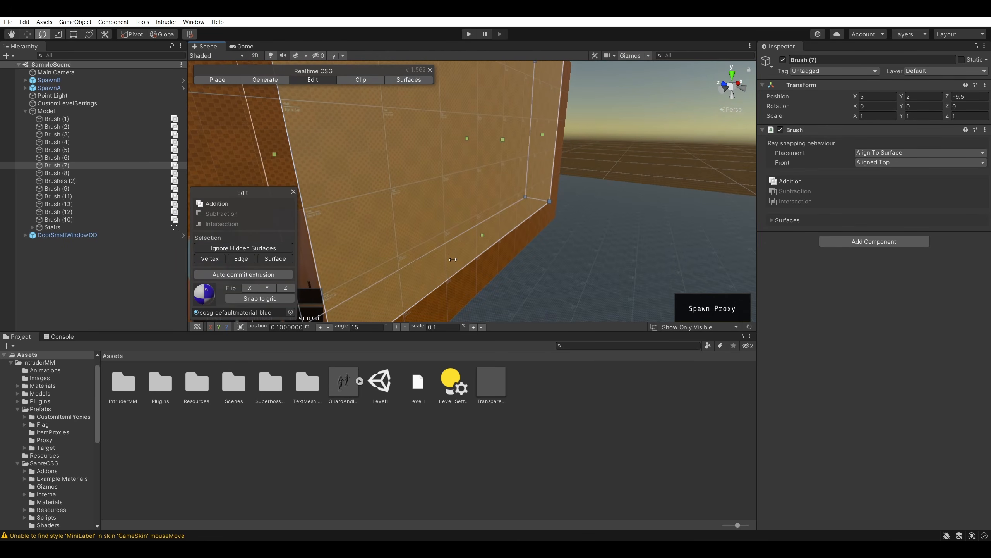
right_click_drag(499, 243, 325, 282)
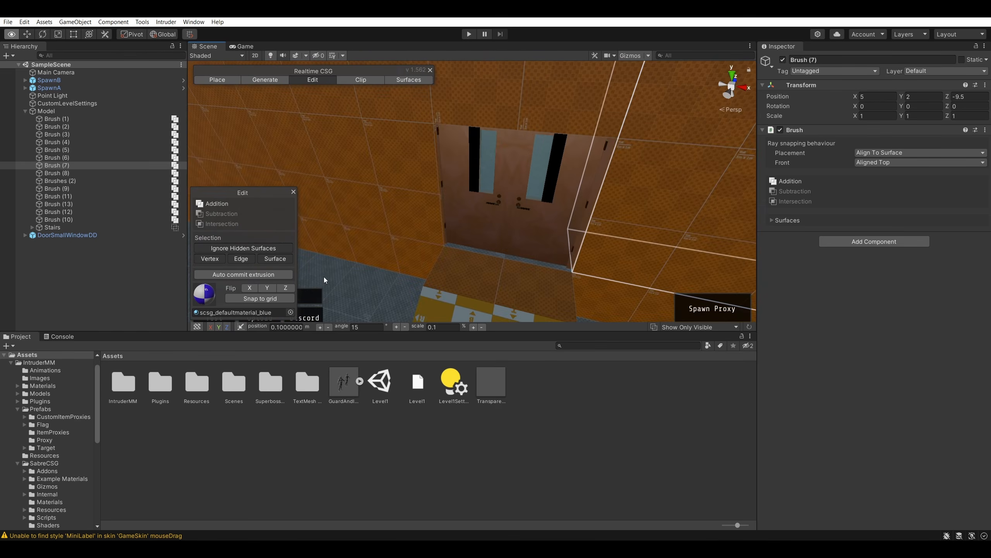
left_click(494, 186)
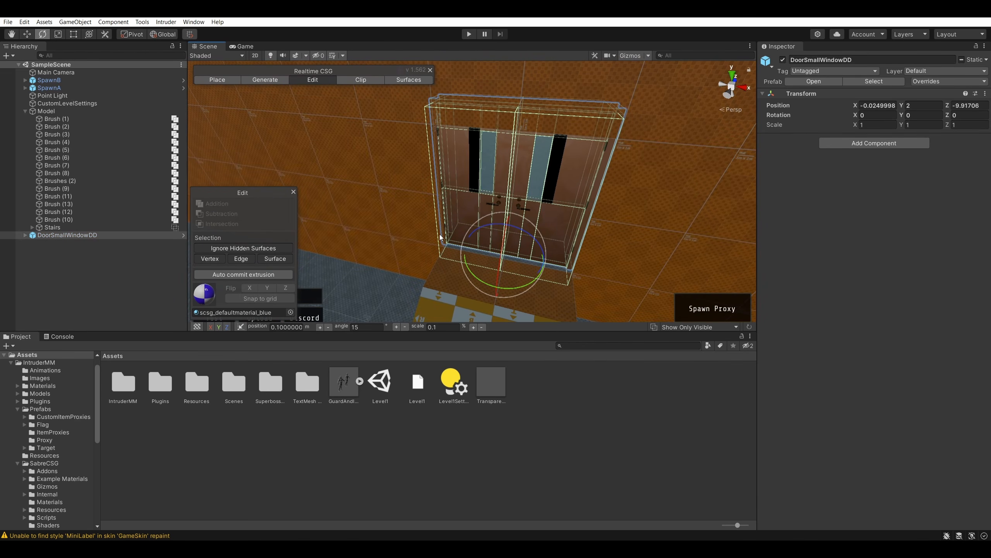
left_click_drag(474, 278, 374, 245)
left_click_drag(487, 282, 654, 275)
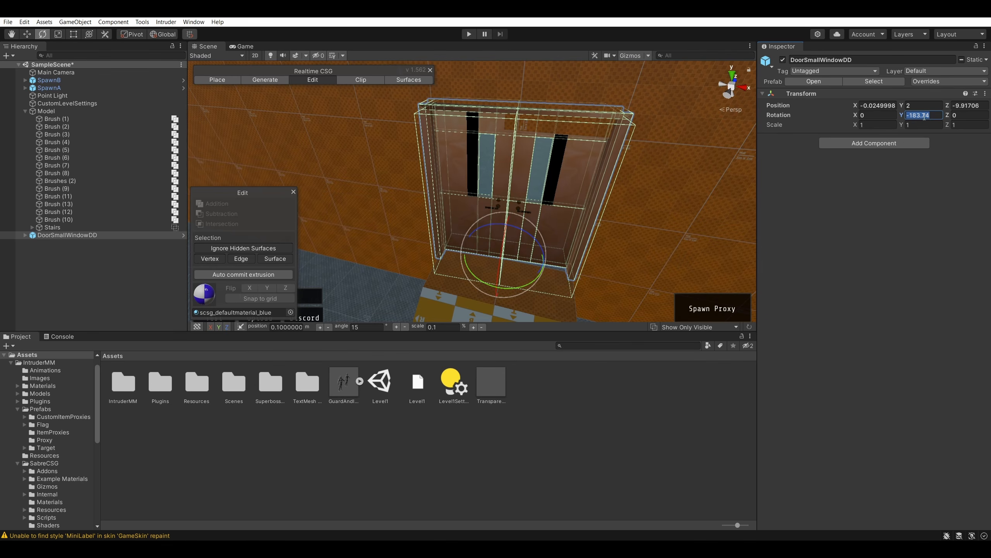
type("-180")
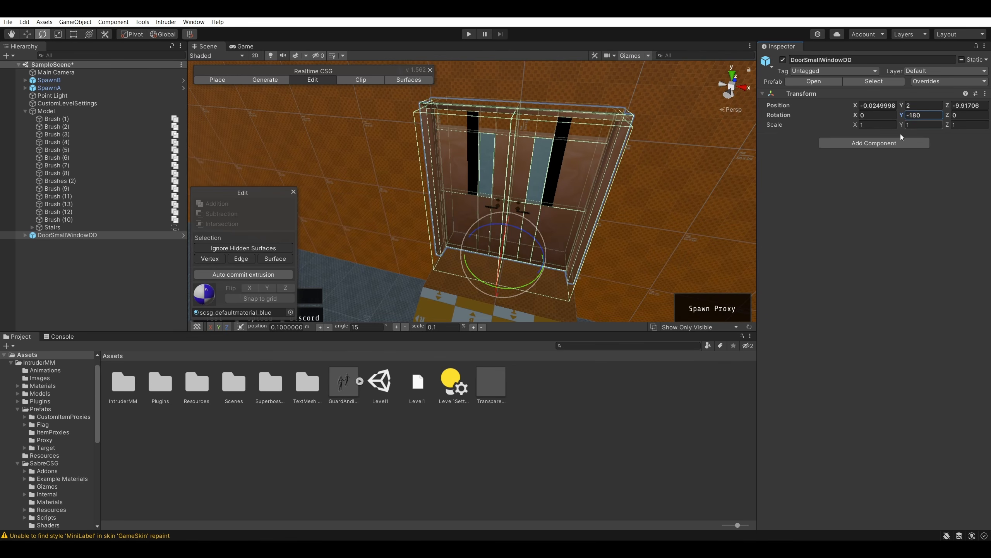
- Raise the underside of the wall brush above the doorway, Brush (8), by about 0.30 m in Realtime CSG's Edit mode
right_click_drag(601, 199, 261, 96)
left_click(228, 80)
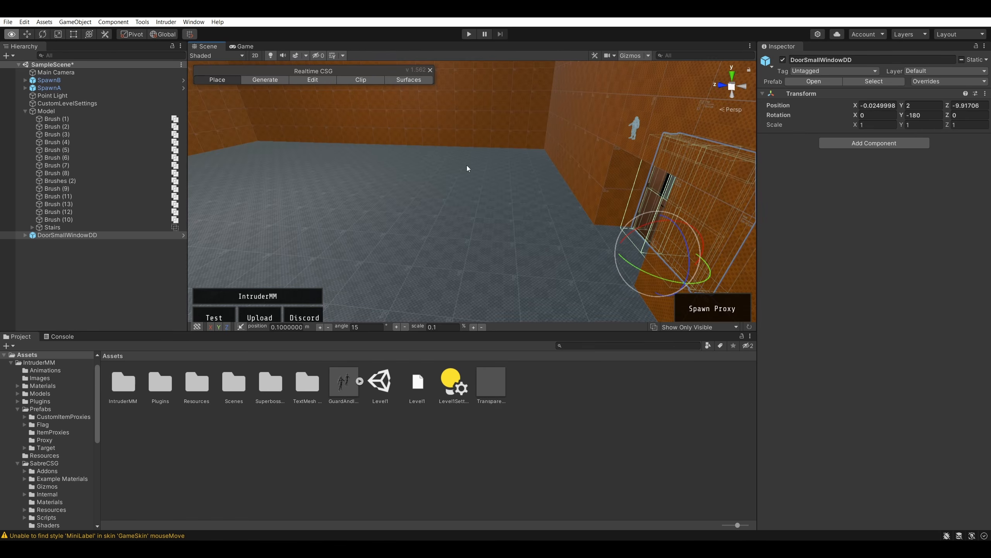
mouse_move(468, 169)
right_mouse_down()
mouse_move(505, 163)
mouse_move(526, 141)
mouse_move(316, 129)
mouse_move(286, 112)
mouse_move(251, 129)
mouse_move(204, 184)
mouse_move(247, 126)
mouse_move(309, 121)
mouse_move(339, 132)
mouse_move(486, 137)
mouse_move(638, 108)
mouse_move(485, 200)
mouse_move(500, 144)
mouse_move(491, 210)
mouse_move(498, 159)
mouse_move(504, 173)
mouse_move(373, 225)
mouse_move(568, 208)
mouse_move(500, 192)
mouse_move(506, 166)
mouse_move(423, 222)
right_mouse_up()
left_click(478, 121)
left_click(496, 170)
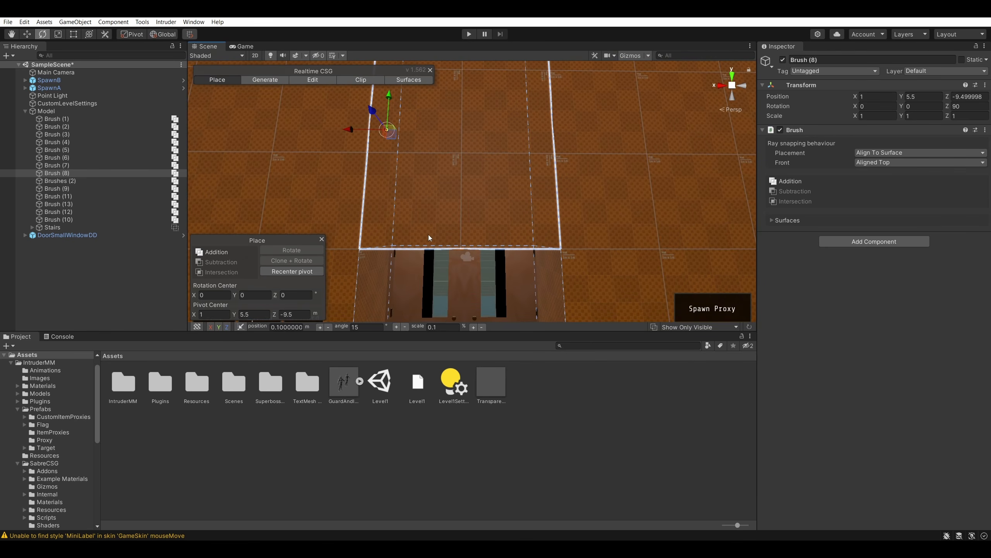
right_click_drag(427, 182, 339, 185)
right_click_drag(401, 147, 386, 147)
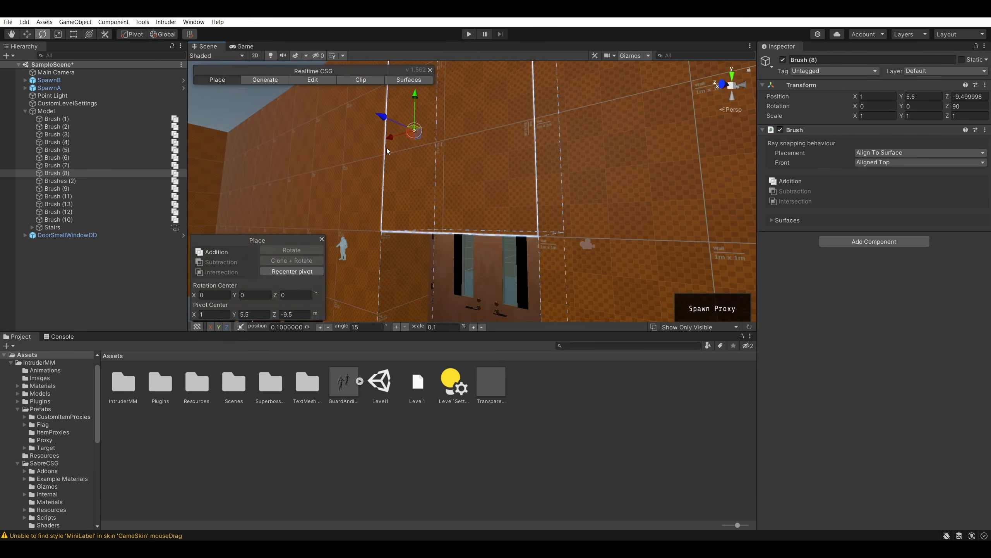
left_click(313, 80)
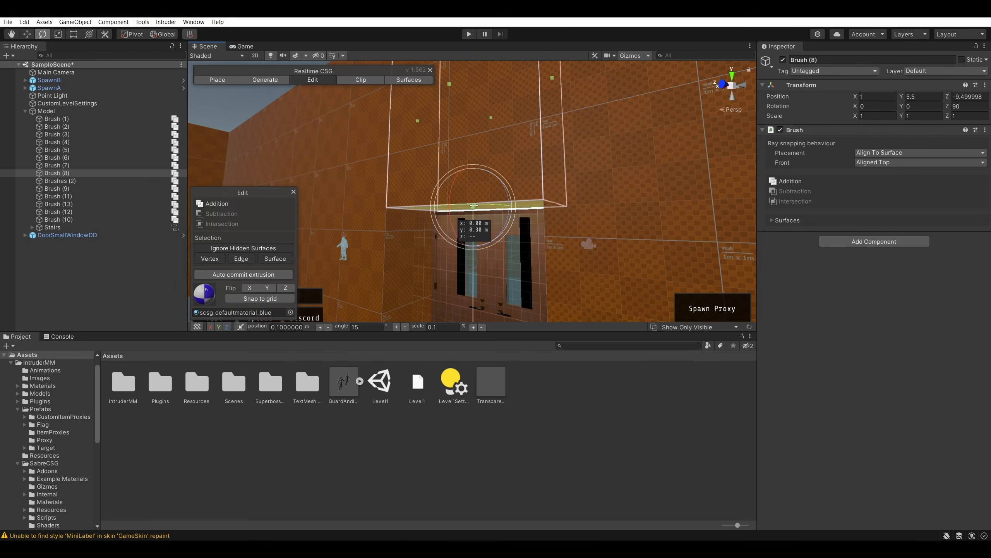
left_click_drag(474, 205, 474, 204)
- Adjust the doorway-side face of wall Brush (6) along the door frame with the Move tool
mouse_move(498, 263)
right_mouse_down()
mouse_move(518, 266)
mouse_move(488, 256)
mouse_move(508, 228)
mouse_move(574, 210)
mouse_move(558, 221)
mouse_move(571, 231)
mouse_move(661, 128)
mouse_move(529, 222)
mouse_move(511, 258)
mouse_move(571, 250)
mouse_move(538, 332)
mouse_move(545, 216)
mouse_move(506, 187)
mouse_move(487, 154)
mouse_move(491, 116)
mouse_move(487, 206)
right_mouse_up()
key("w")
key("s")
key("s")
left_click(545, 215)
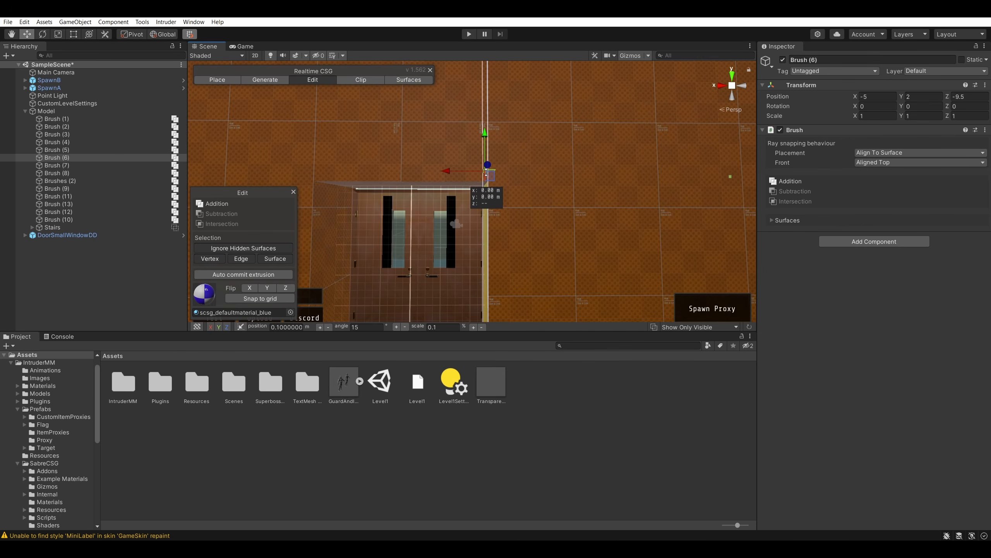
- Lower the underside of Brush (8) above the doorway by about 0.10 m to meet the door frame
mouse_move(486, 173)
right_mouse_down()
mouse_move(553, 141)
mouse_move(465, 213)
mouse_move(453, 277)
mouse_move(476, 247)
mouse_move(470, 171)
mouse_move(503, 135)
mouse_move(499, 180)
mouse_move(484, 182)
mouse_move(592, 209)
mouse_move(610, 202)
mouse_move(602, 168)
right_mouse_up()
key("s")
key("s")
left_click(516, 160)
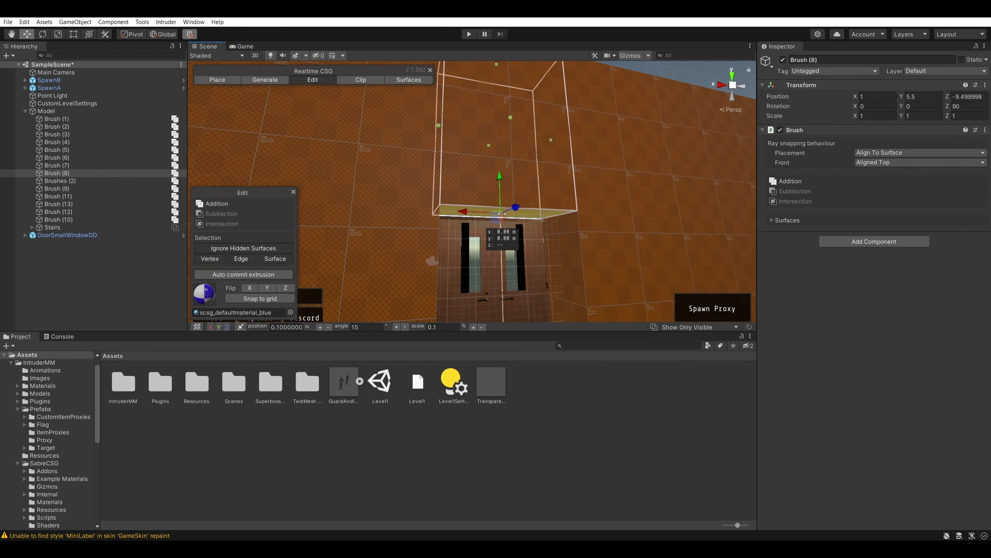
mouse_move(501, 214)
right_mouse_down()
mouse_move(615, 132)
mouse_move(542, 184)
mouse_move(496, 190)
mouse_move(469, 247)
mouse_move(438, 269)
mouse_move(504, 237)
right_mouse_up()
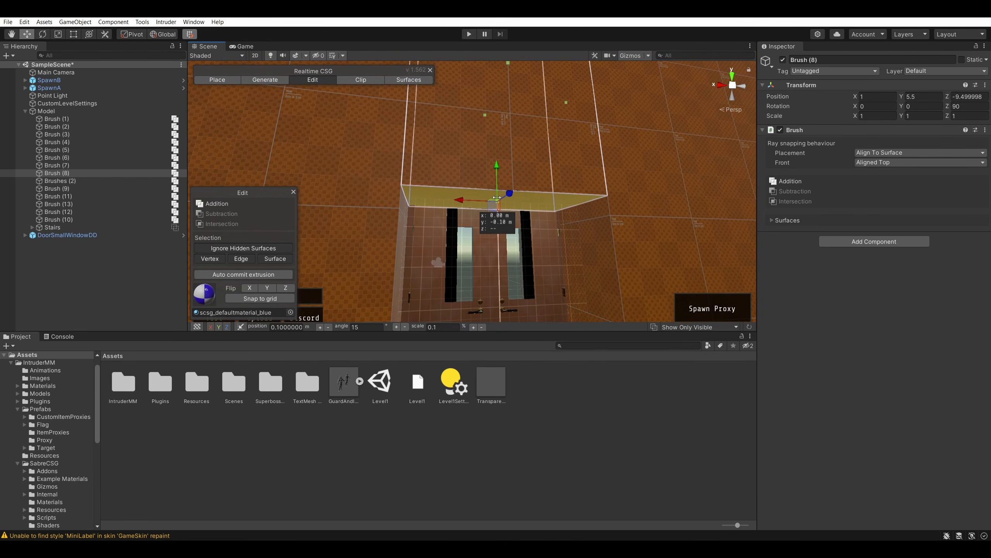
- Move the DoorSmallWindowDD door along its depth axis to Z position -10
mouse_move(529, 223)
right_mouse_down()
mouse_move(534, 273)
mouse_move(550, 249)
mouse_move(543, 264)
mouse_move(480, 261)
mouse_move(755, 238)
mouse_move(514, 236)
mouse_move(597, 278)
mouse_move(479, 212)
mouse_move(488, 225)
mouse_move(499, 176)
mouse_move(453, 185)
mouse_move(485, 117)
mouse_move(500, 144)
mouse_move(526, 89)
mouse_move(575, 175)
mouse_move(574, 104)
mouse_move(420, 256)
right_mouse_up()
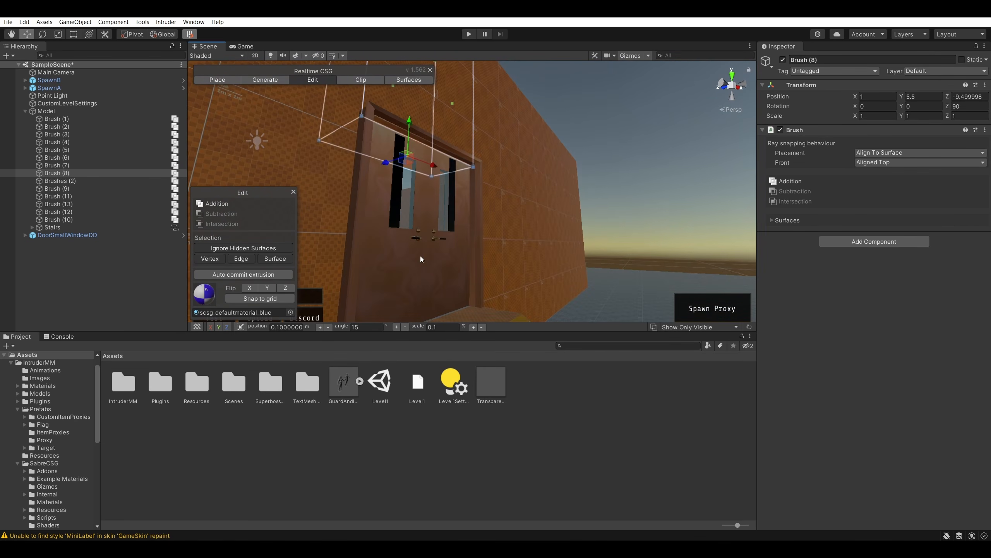
left_click(396, 235)
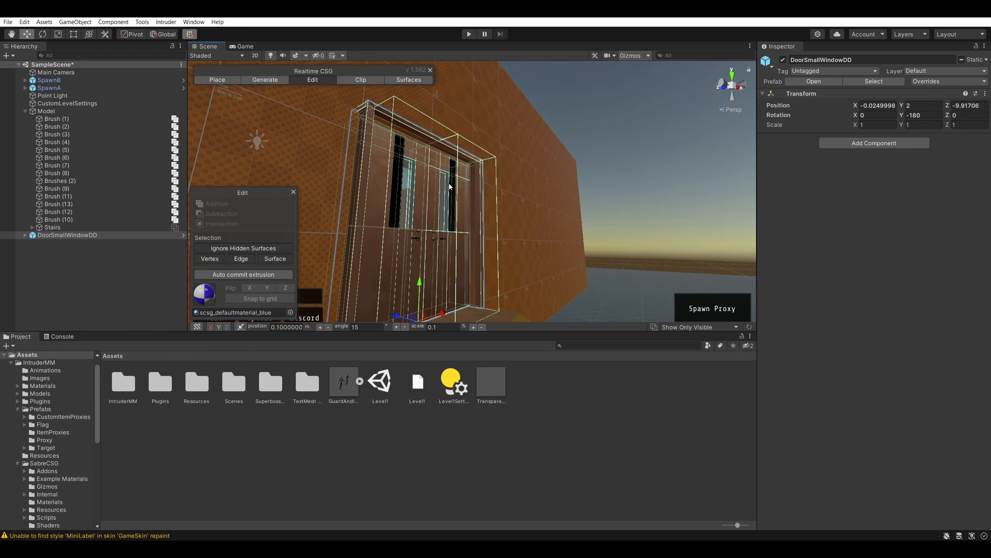
right_click_drag(449, 187, 454, 232)
mouse_move(398, 223)
left_mouse_down()
mouse_move(375, 216)
mouse_move(398, 222)
left_mouse_up()
right_click_drag(402, 220, 616, 326)
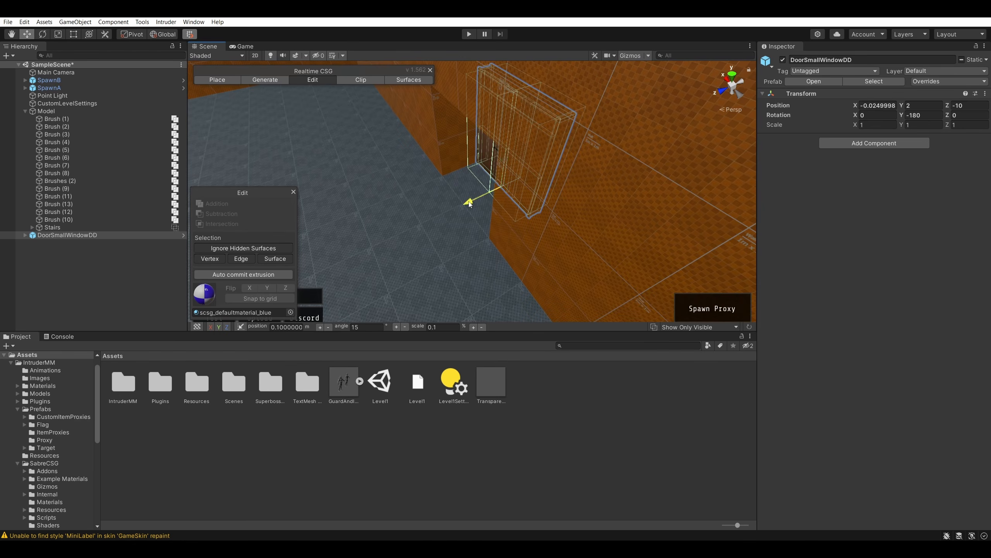
right_click_drag(469, 203, 343, 55)
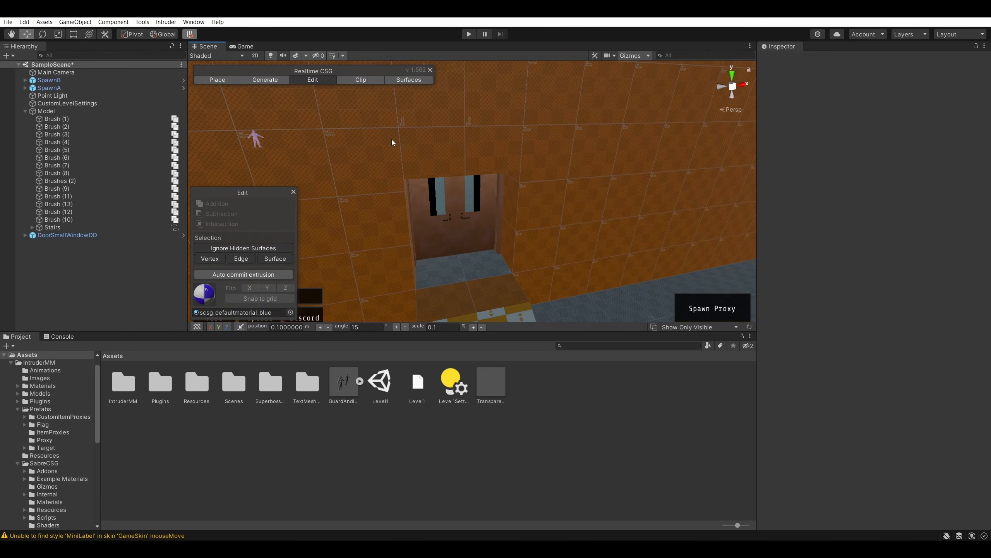
- Save the scene, launch it in Intruder, and join the Guards team
key("ctrl+s")
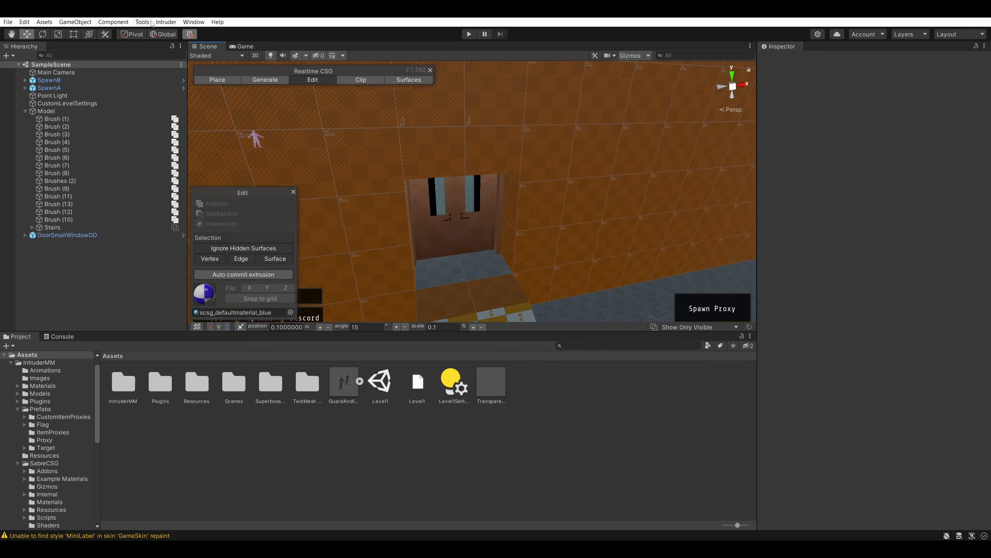
left_click(165, 22)
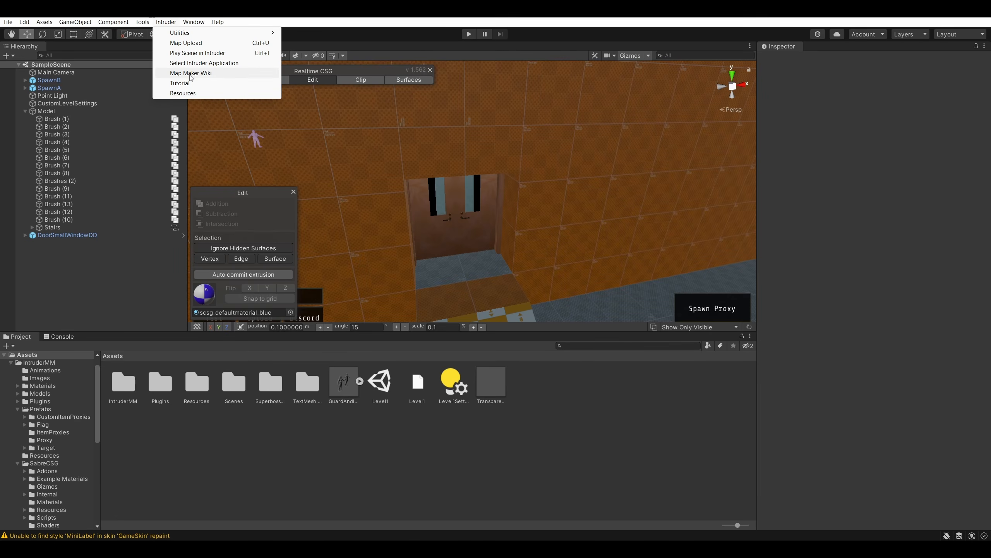
left_click(212, 53)
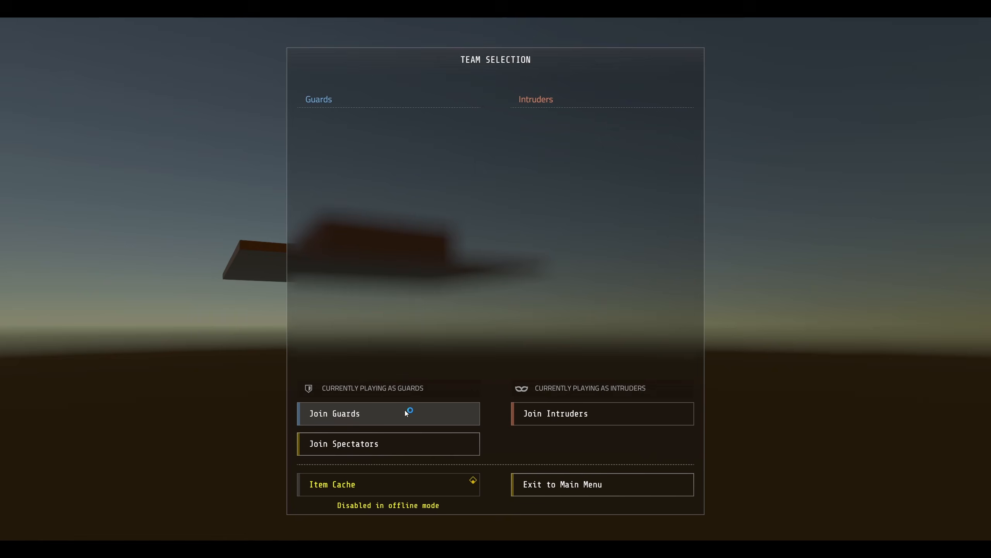
left_click(406, 413)
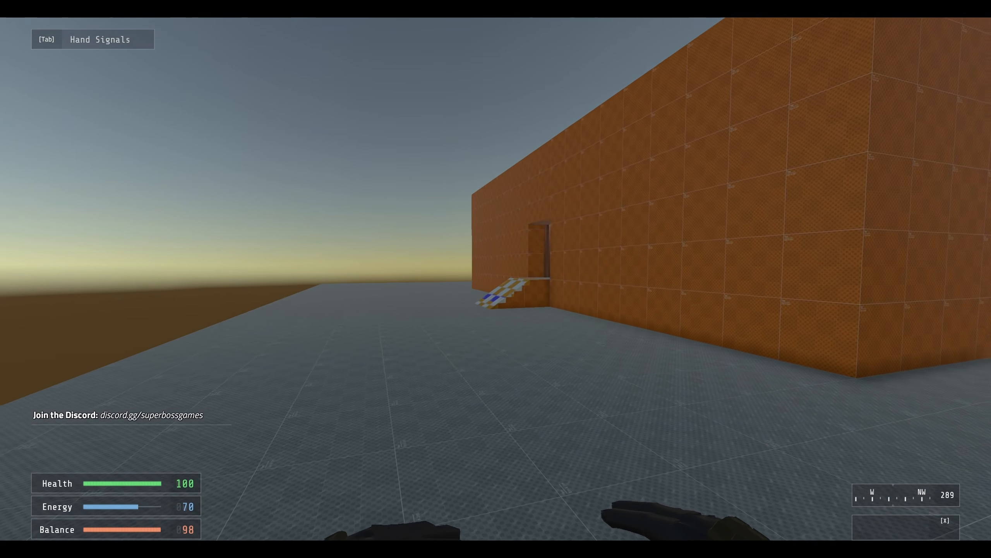
- Playtest the entrance by walking up the ramp, opening the double door, and examining its hinges, frame and leaves from inside
key("w")
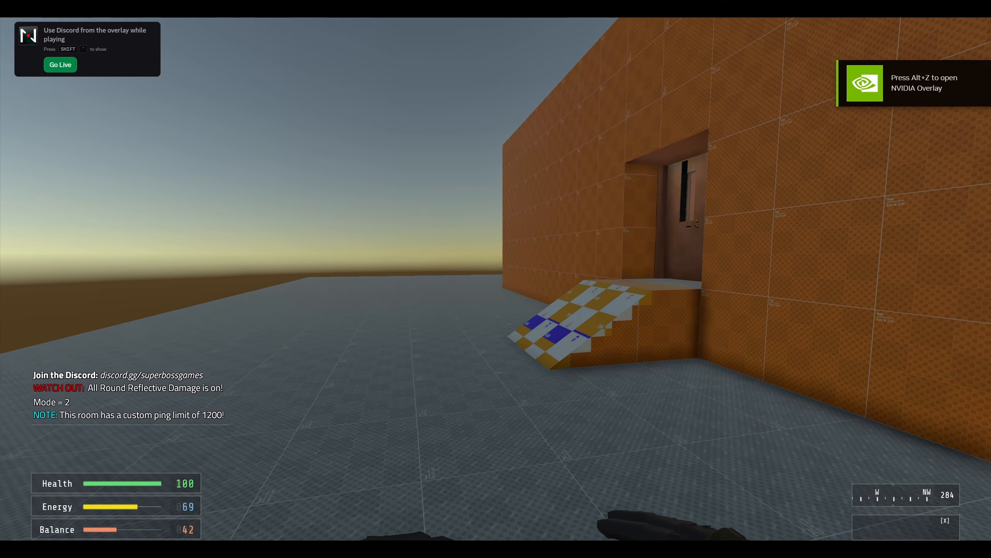
key("w")
scroll(496, 279, "up", 3)
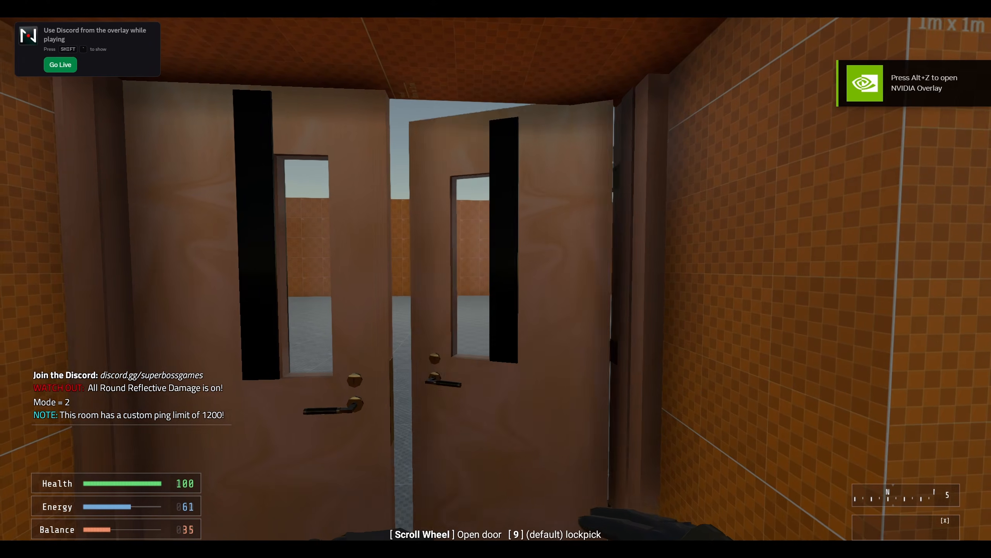
key("w")
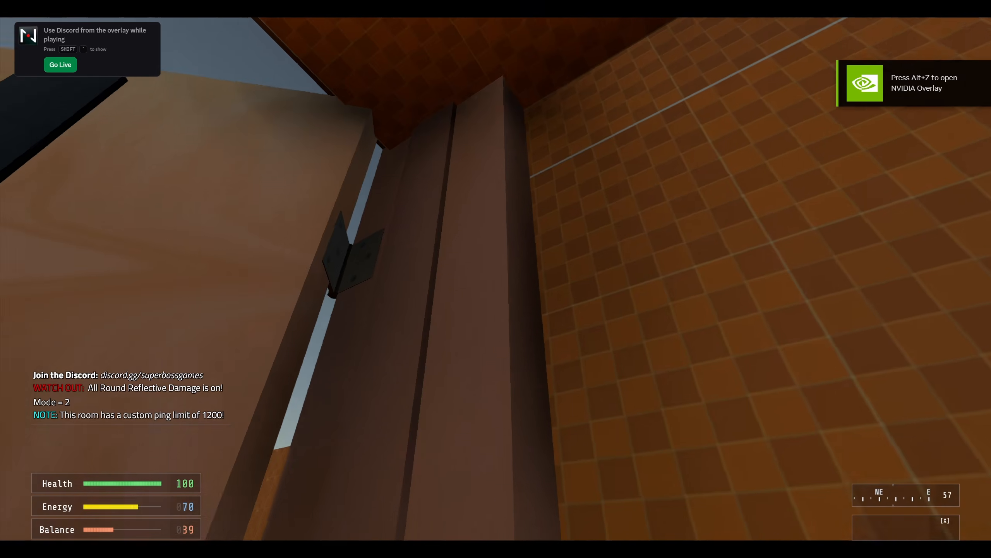
key("s")
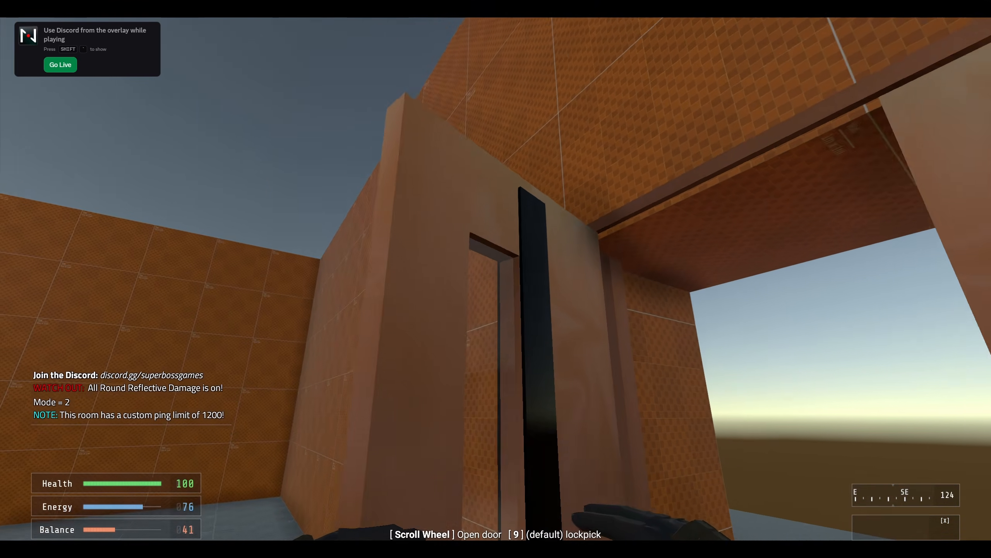
scroll(496, 279, "down", 3)
scroll(496, 279, "up", 3)
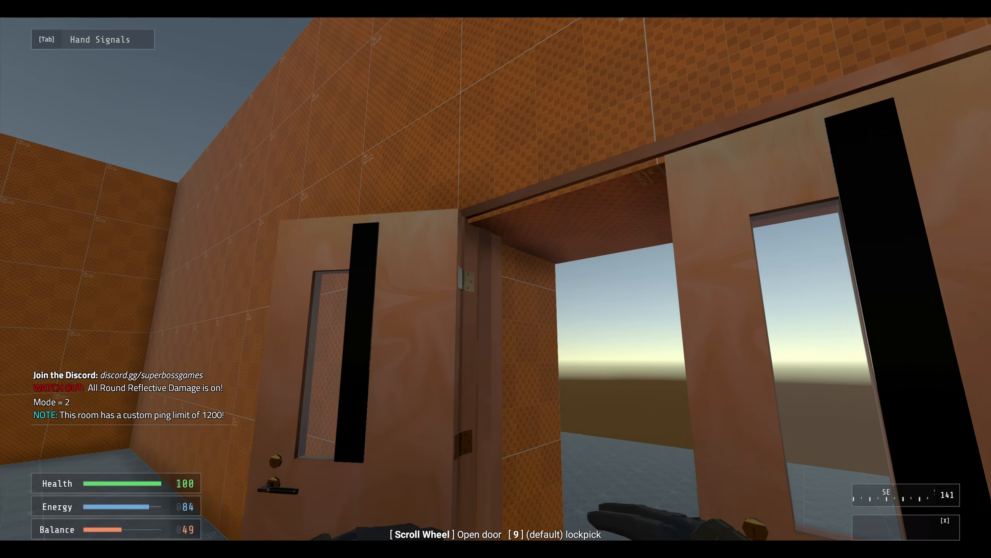
- Swing the door leaves again, go outside, and jump back onto the landing to re-enter the open doorway
key("w")
scroll(496, 278, "down", 3)
scroll(495, 279, "up", 3)
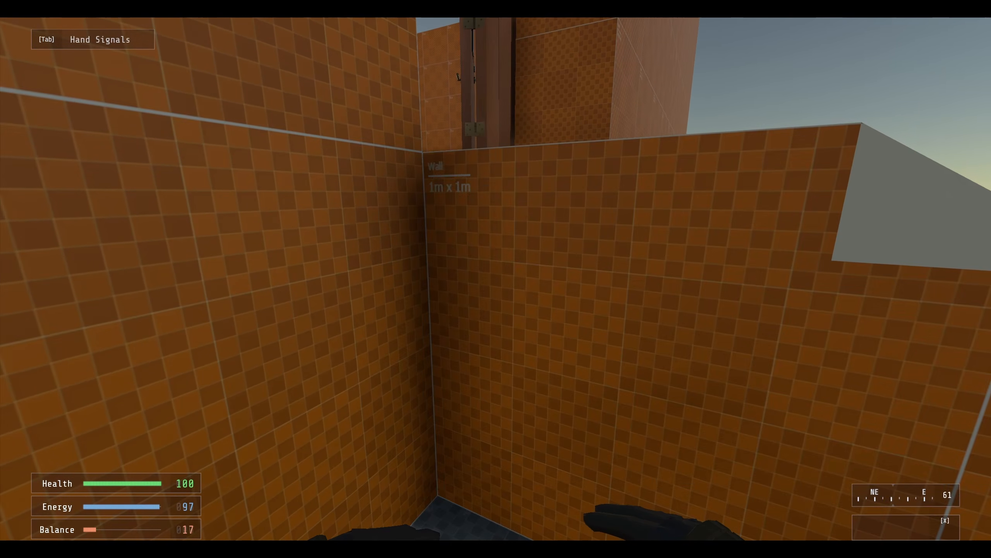
key("space")
key("w")
key("w")
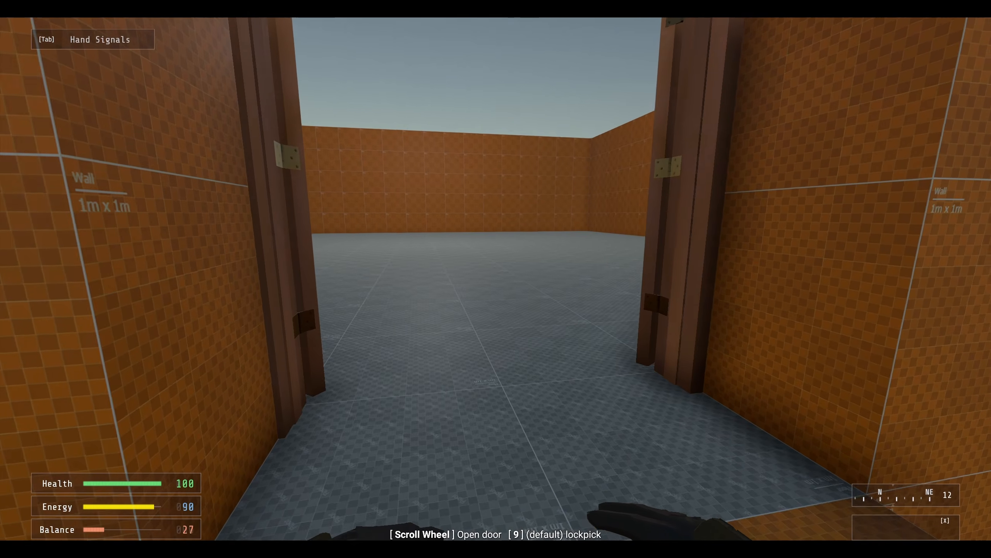
- Examine the opened leaves against the frame, close both from inside, and back away to view the whole doorway
key("d")
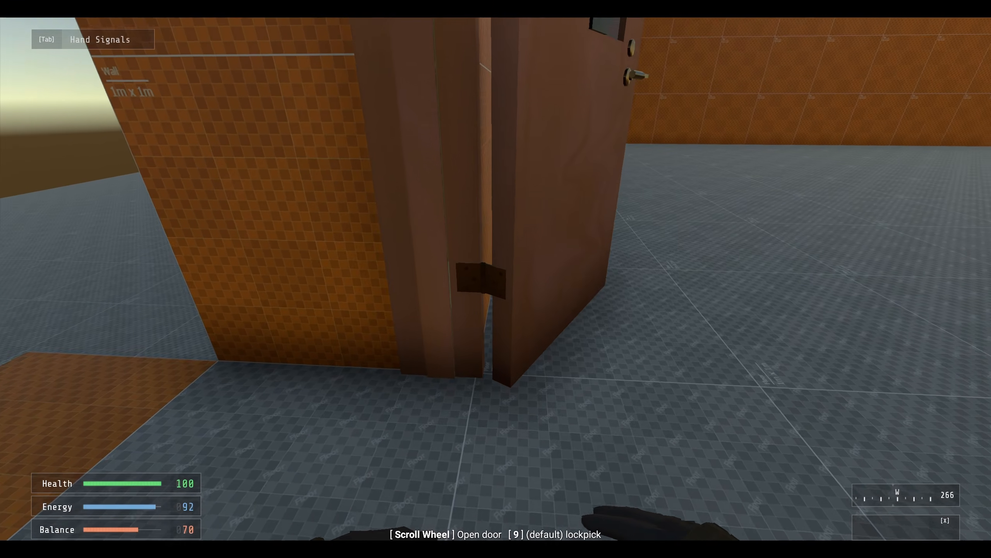
scroll(496, 279, "down", 3)
key("s")
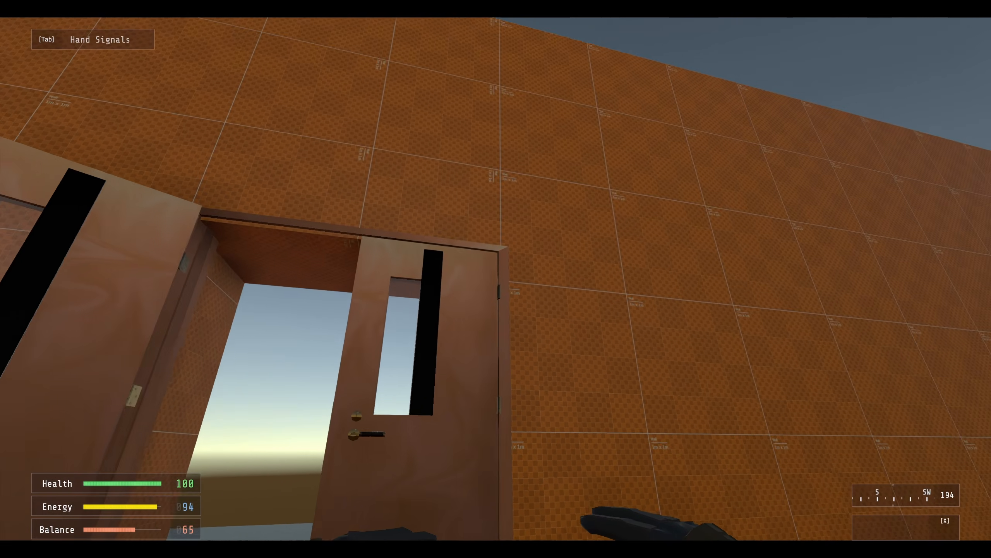
key("w")
key("a")
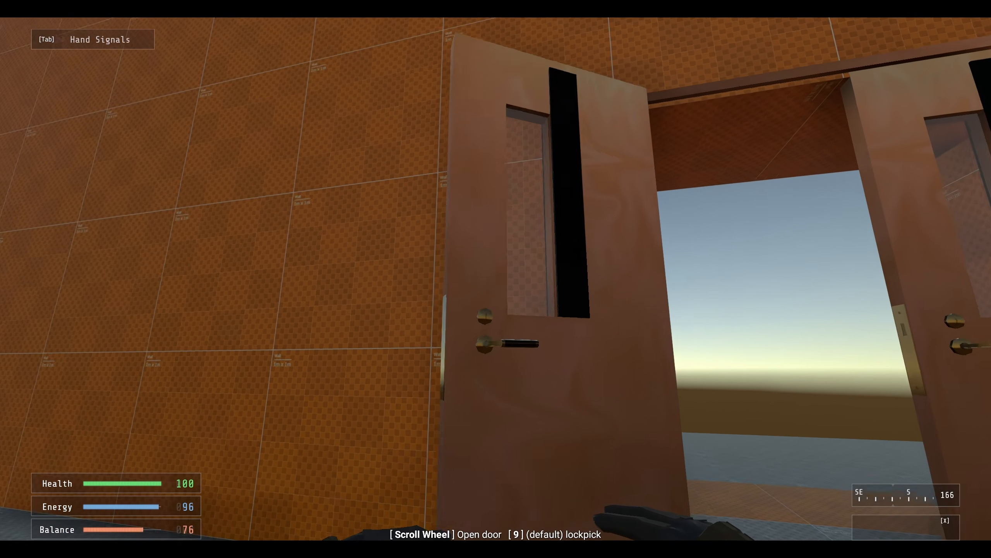
scroll(496, 279, "down", 3)
key("s")
key("s")
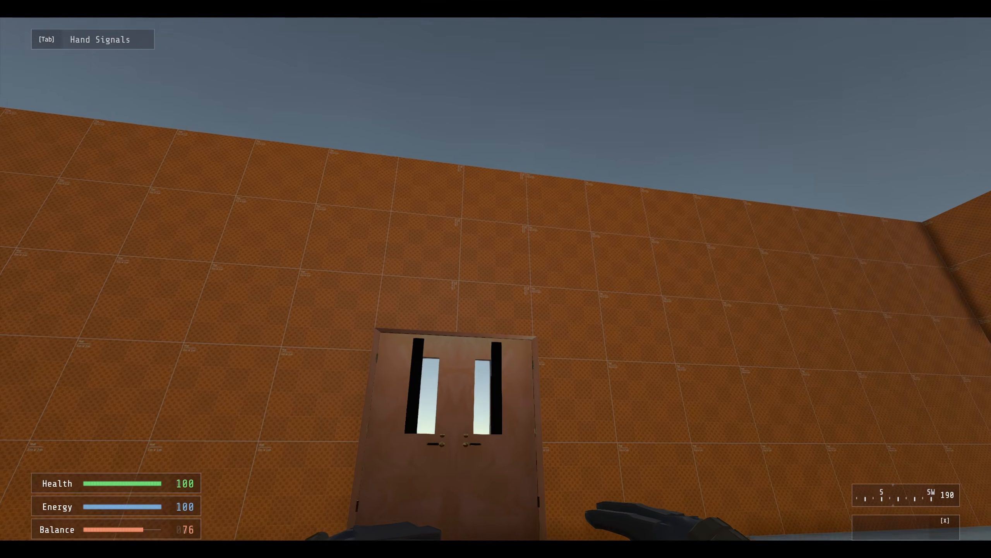
- Exit the playtest to the Unity editor and enlarge the Project window
key("Escape")
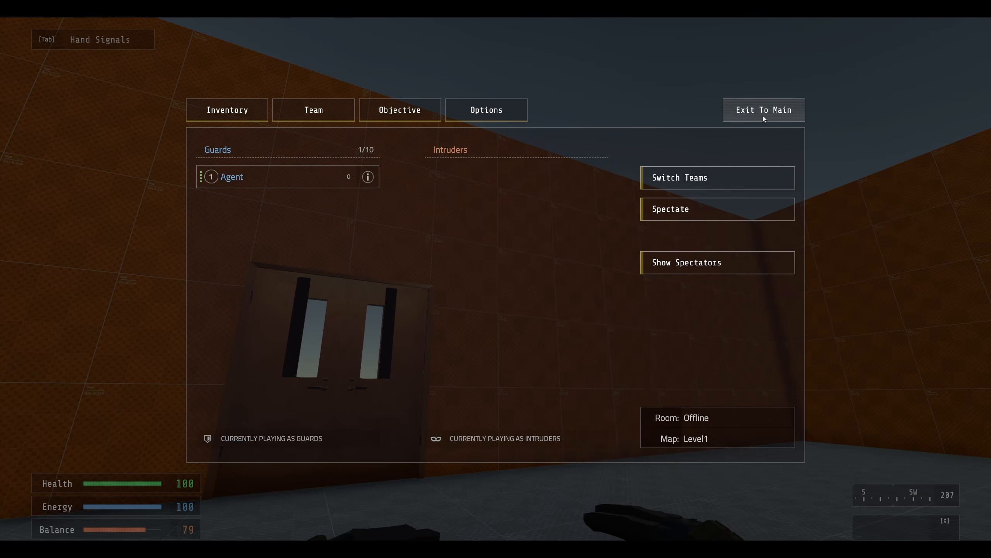
left_click(763, 115)
left_click(466, 134)
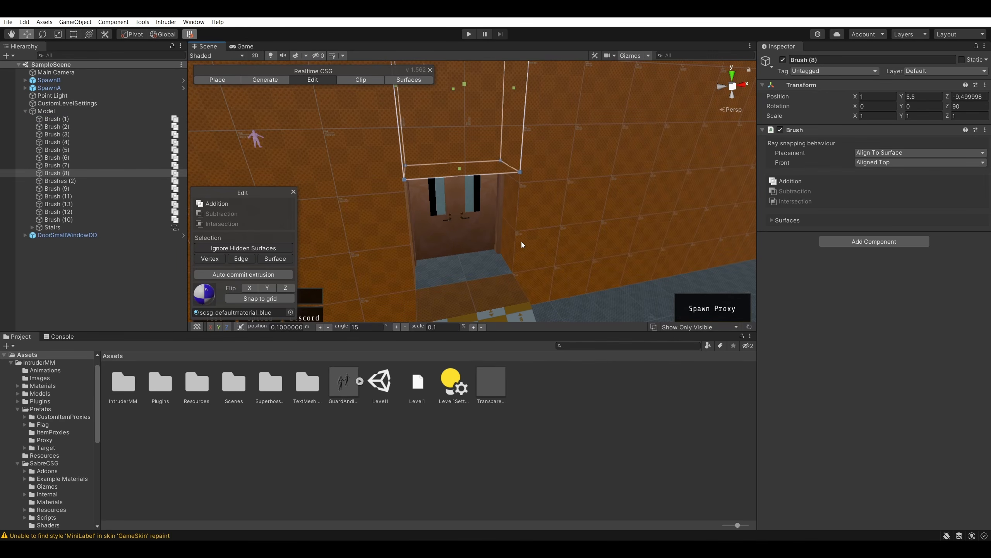
left_click_drag(434, 331, 466, 281)
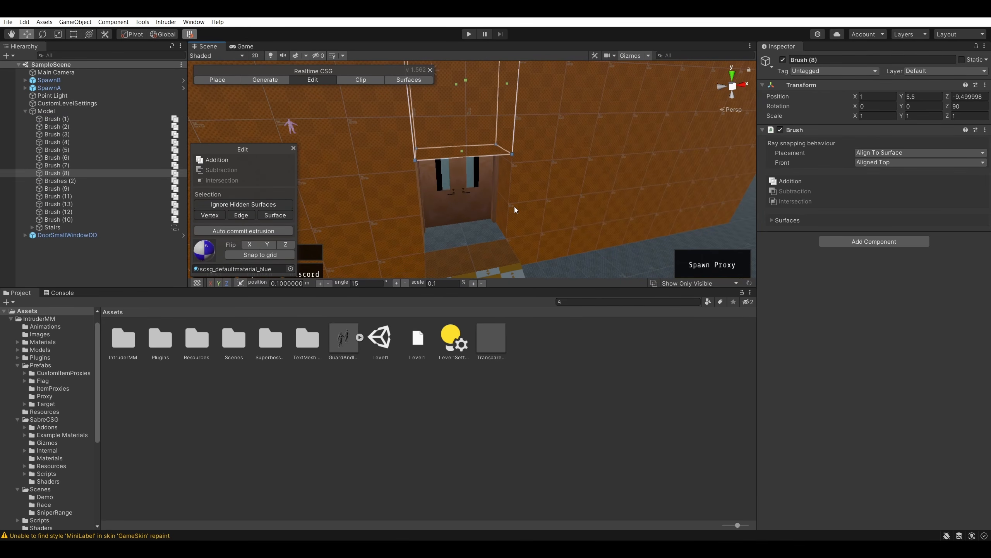
- Maximize the Scene view, close in on the brush above the double door, and set the position snap to 0.05 m
key("shift+space")
key("w")
right_click_drag(514, 206, 548, 119)
key("d")
key("a")
key("w")
key("s")
key("a")
key("w")
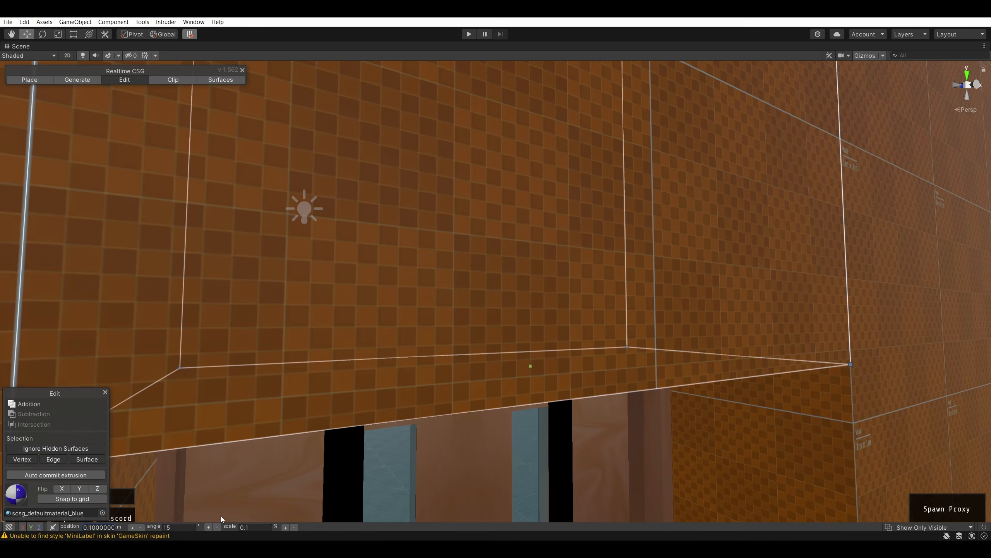
type("0.0099999")
scroll(220, 516, "down", 3)
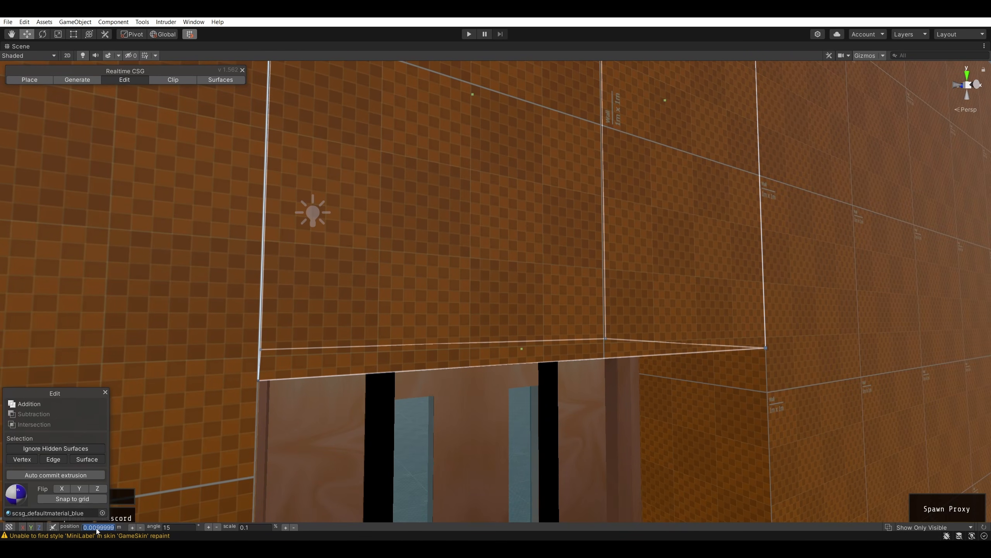
- Raise the underside of the wall brush above the double door slightly to clear the top of the door frame
right_click_drag(338, 356, 426, 263)
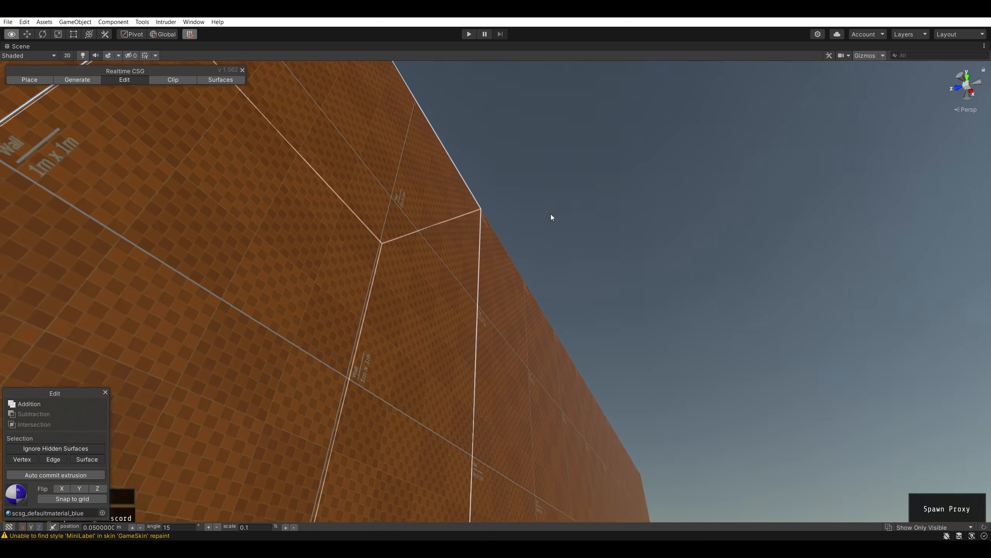
right_click_drag(551, 214, 505, 305)
left_click_drag(503, 305, 502, 292)
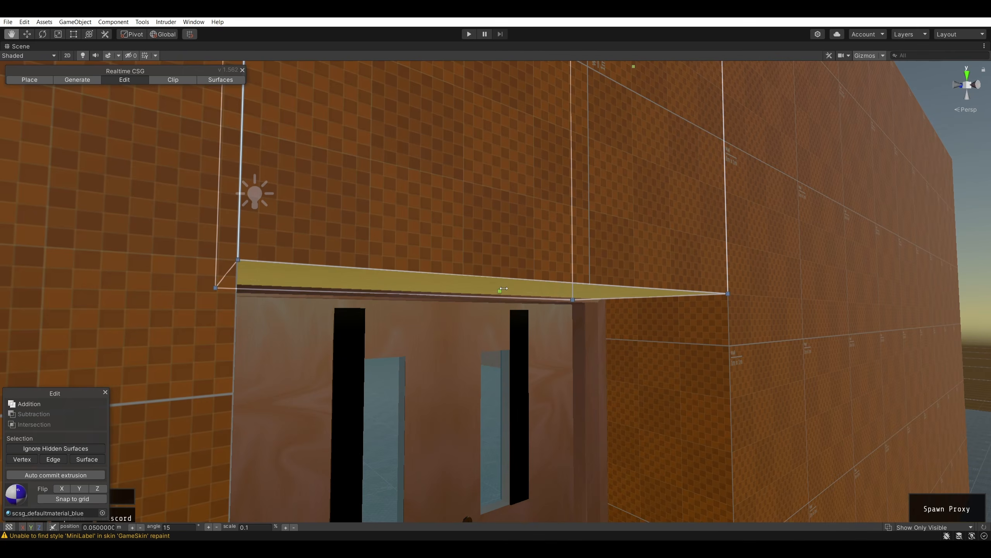
- Examine the fit between the raised wall brush and the door frame from inside the building
right_click_drag(505, 290, 571, 318)
key("w")
right_click_drag(799, 183, 987, 266)
key("s")
key("a")
key("w")
right_click_drag(690, 312, 498, 416)
scroll(473, 428, "down", 3)
key("s")
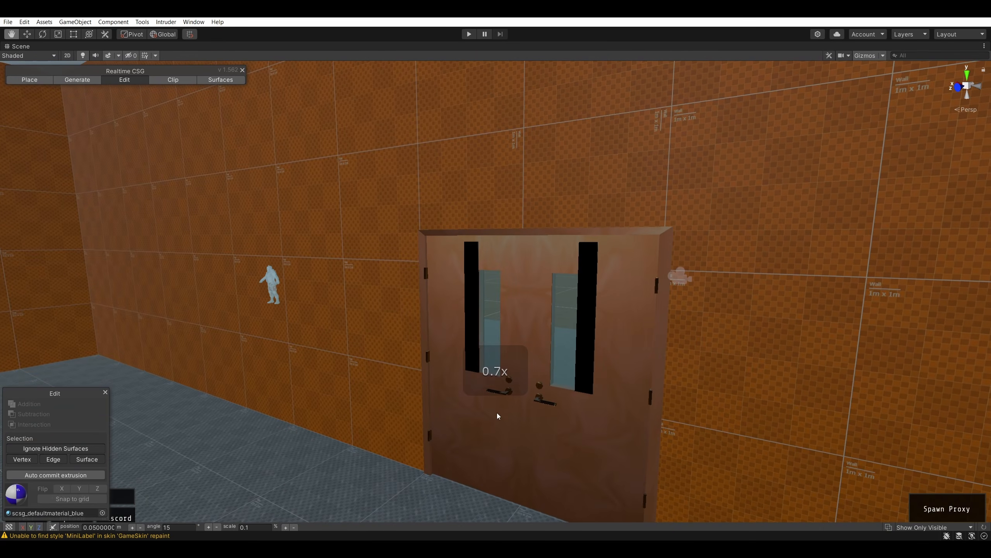
- Playtest the scene in Intruder as a Guard and walk up to the entrance to open the double door
left_click(166, 21)
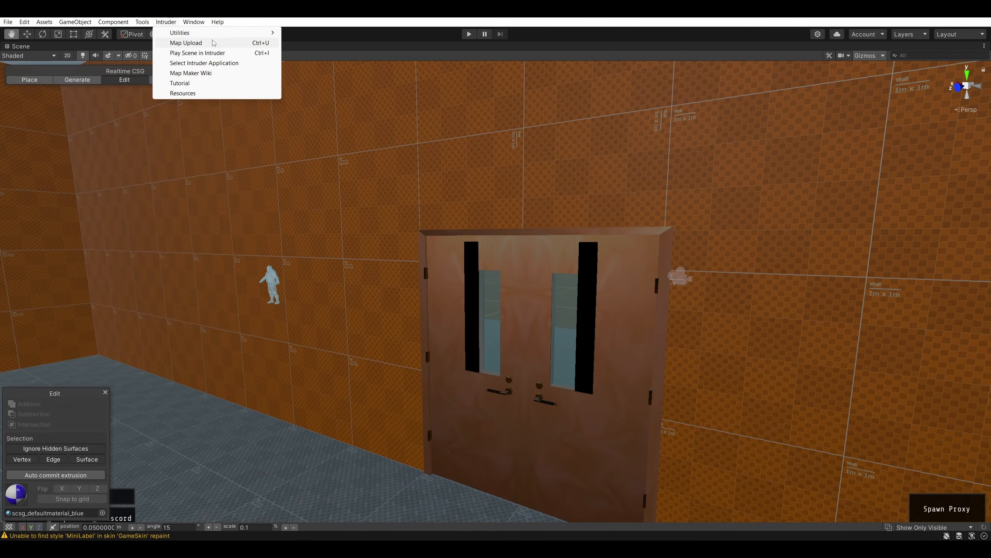
left_click(214, 55)
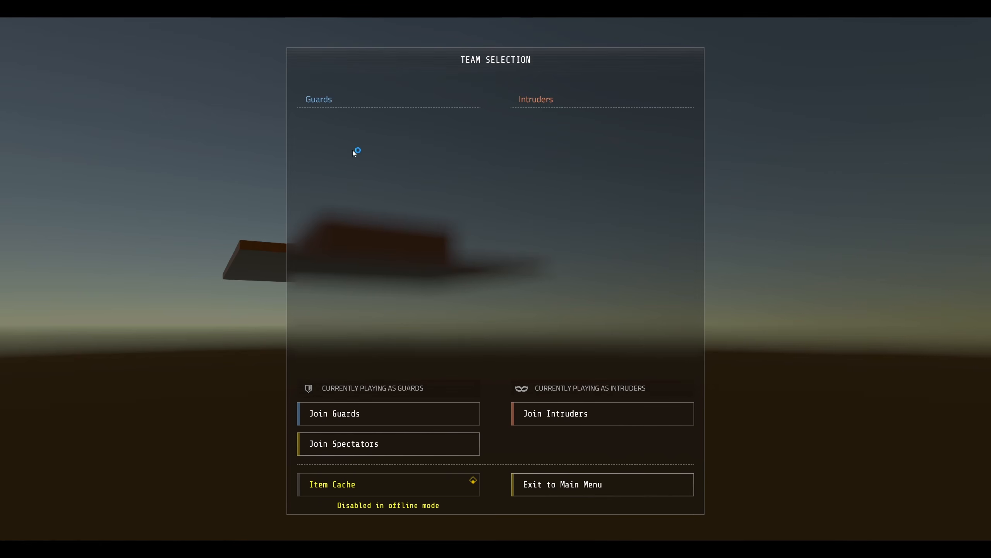
left_click(381, 413)
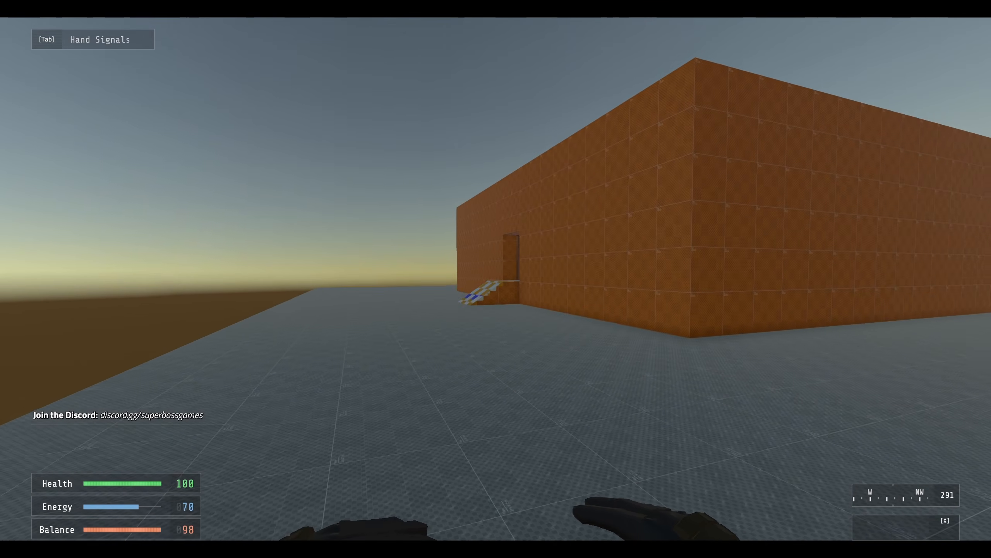
key("w")
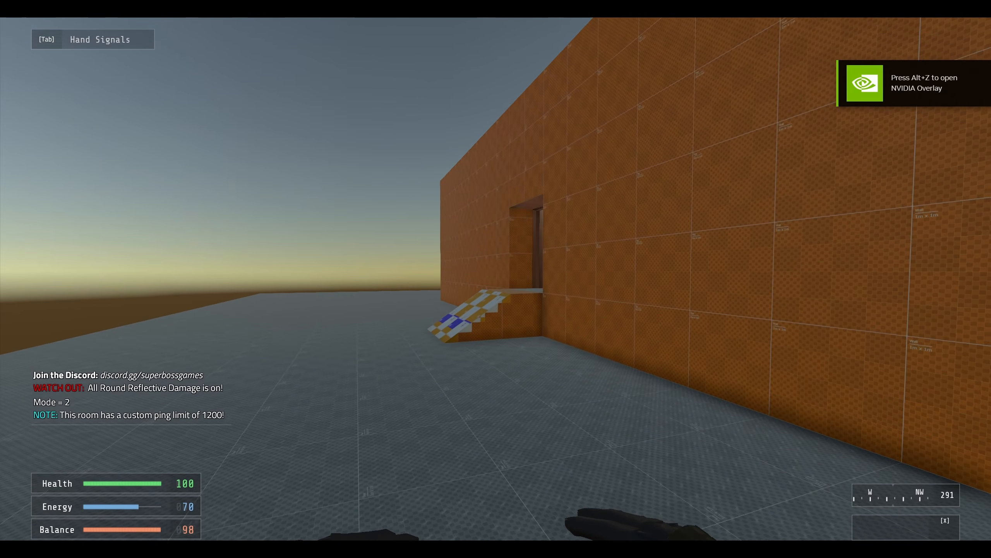
key("w")
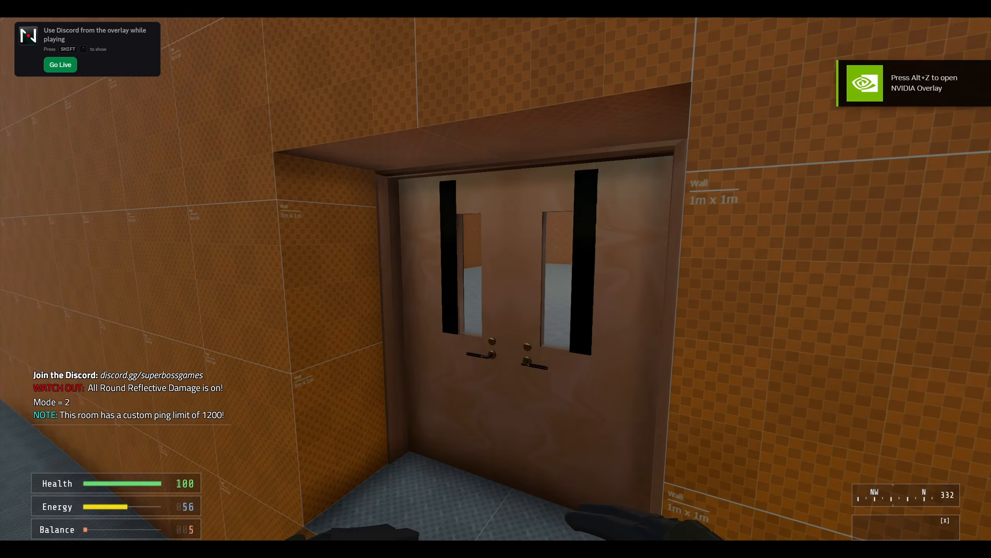
scroll(496, 279, "up", 3)
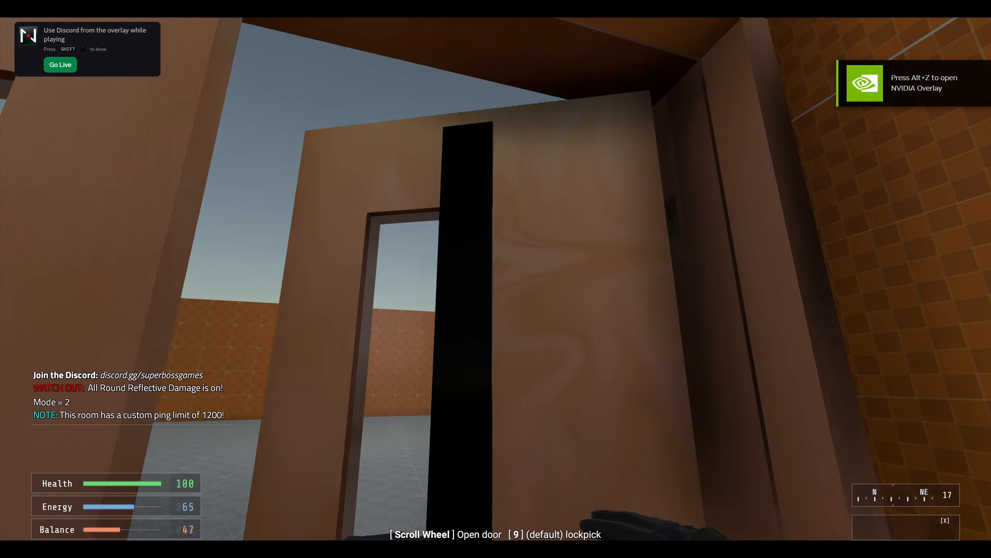
- Examine the top of the door frame, the hinges and the opened leaves from both sides of the doorway
key("w")
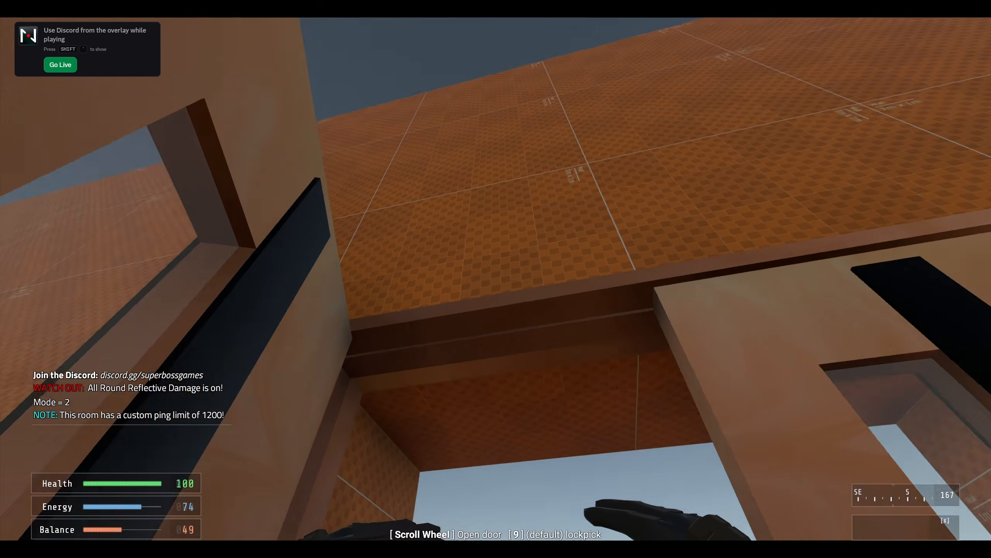
key("a")
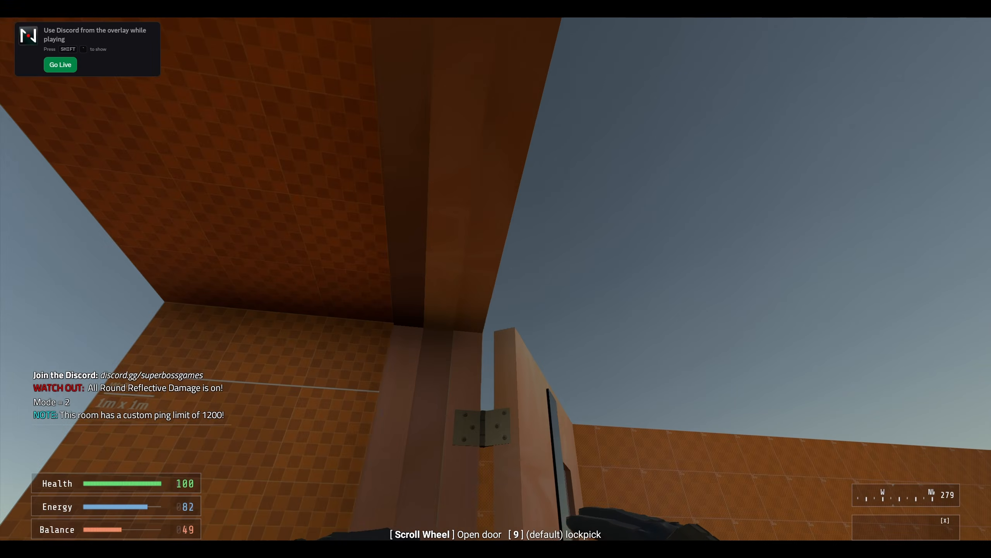
key("a")
key("s")
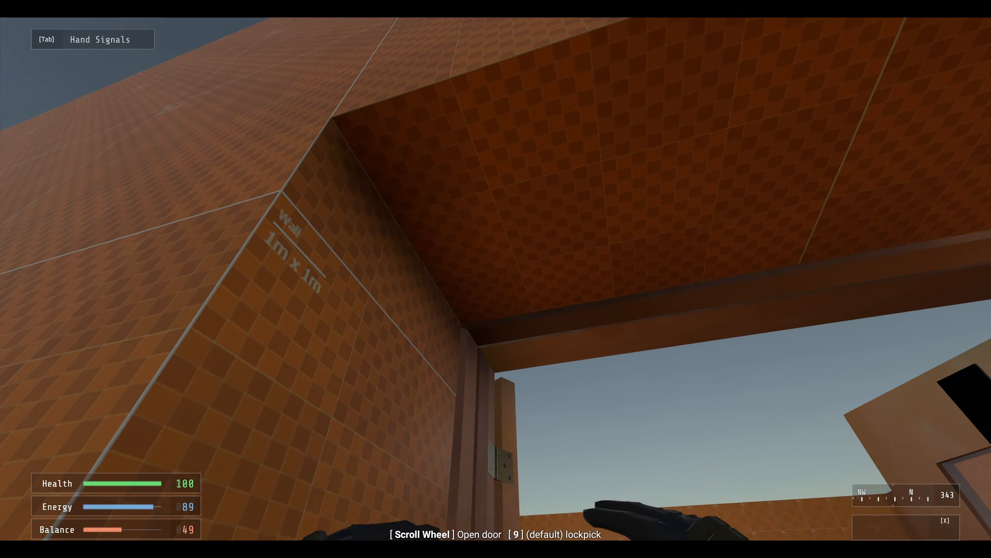
key("space")
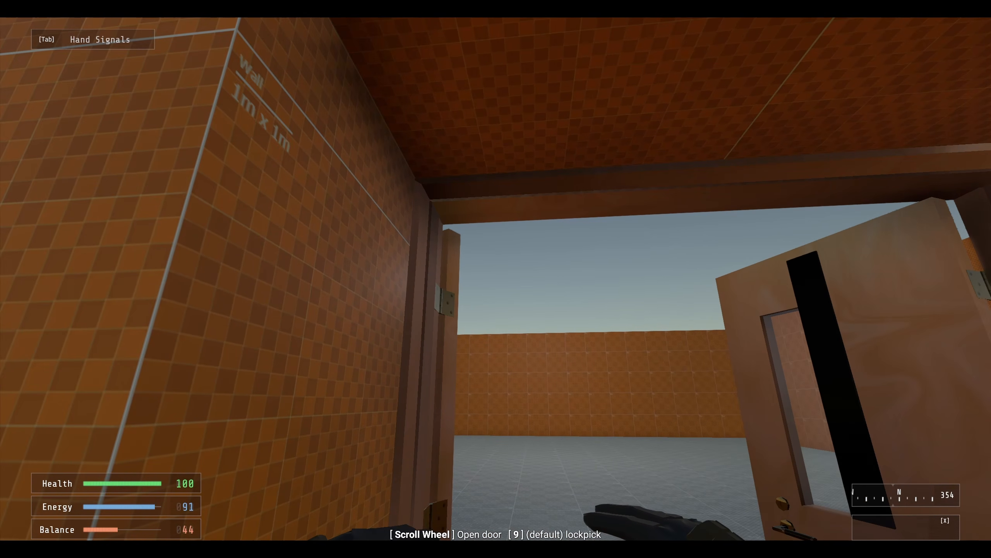
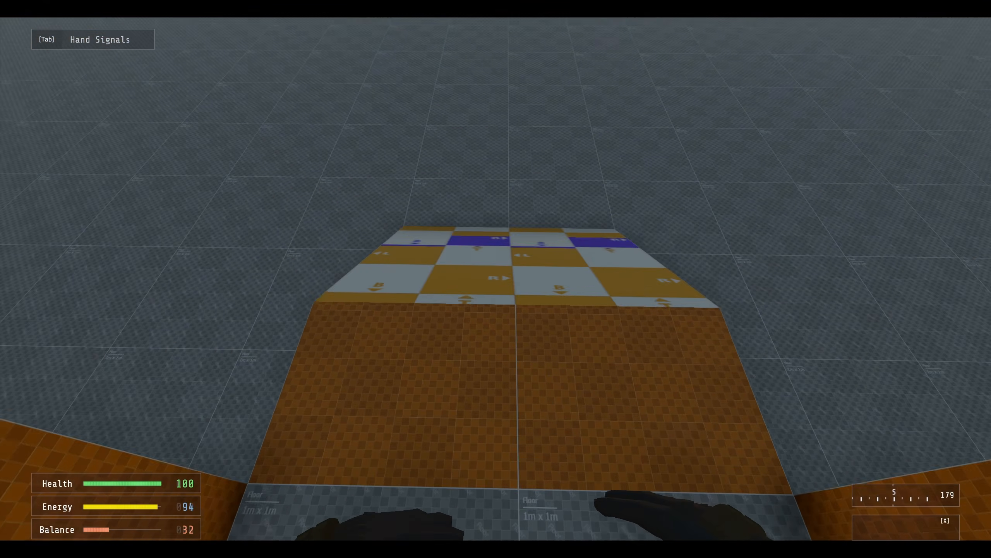
- Walk around the ramp outside and jump back up it through the open doorway
key("a")
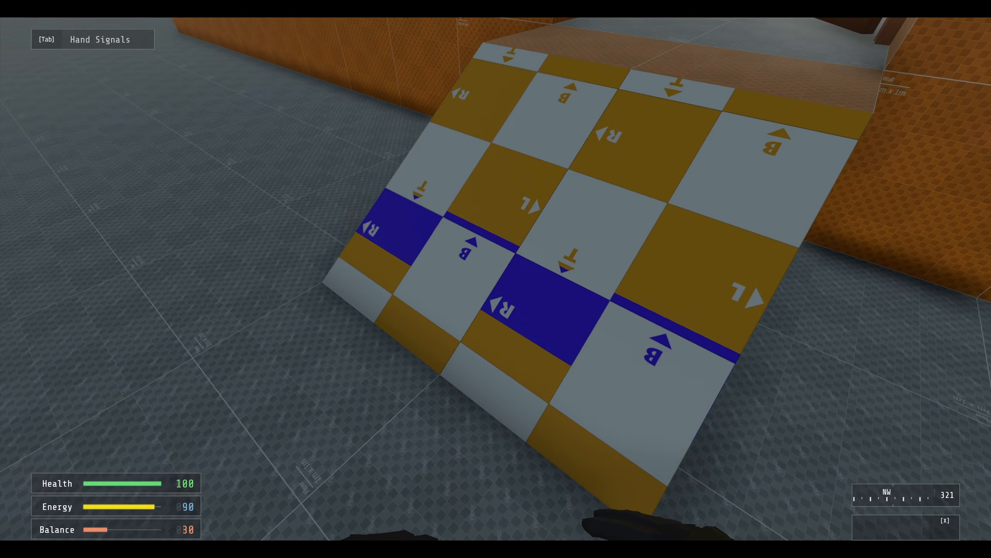
key("space")
key("w")
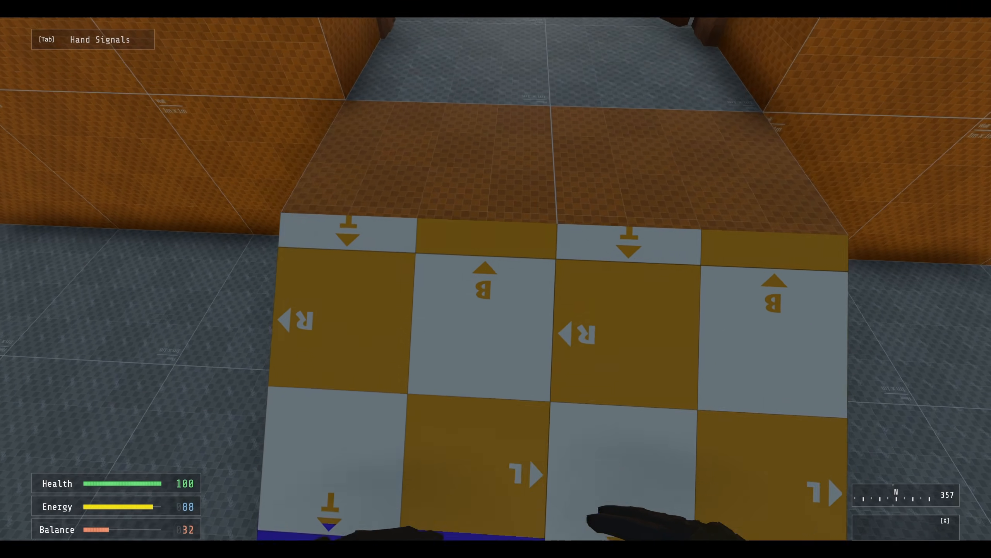
key("space")
key("w")
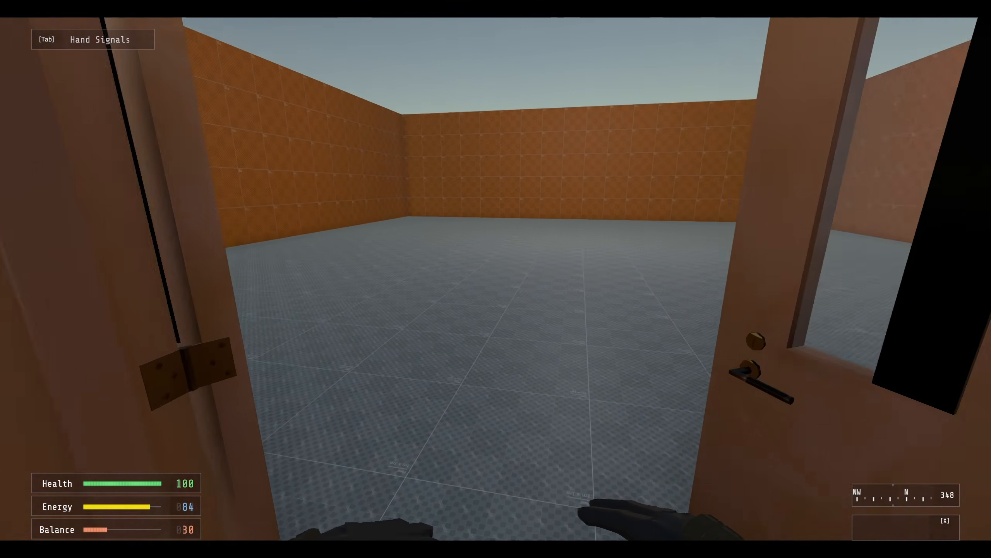
- Look over the door leaves and the building's open top from inside, and exit the playtest to the Unity editor
key("a")
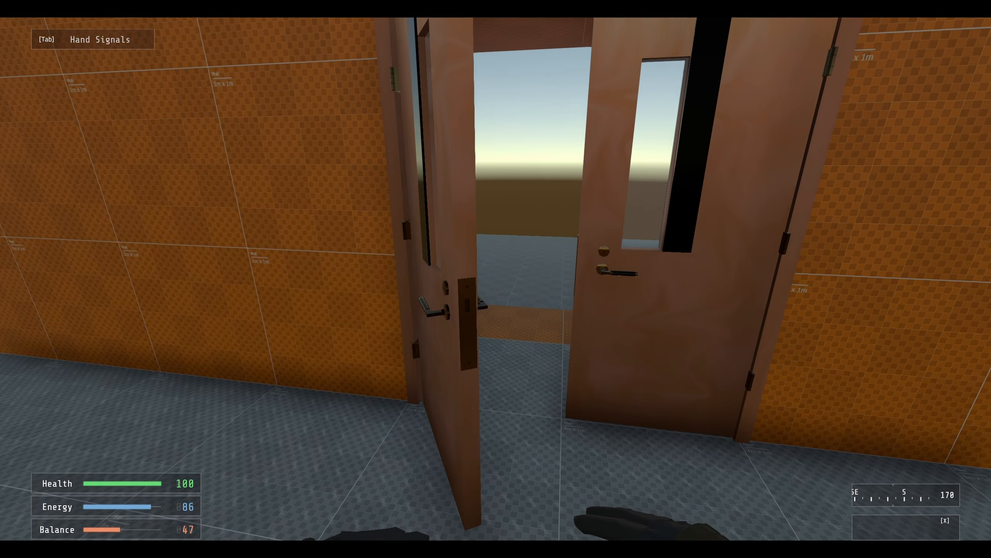
scroll(495, 279, "down", 3)
key("w")
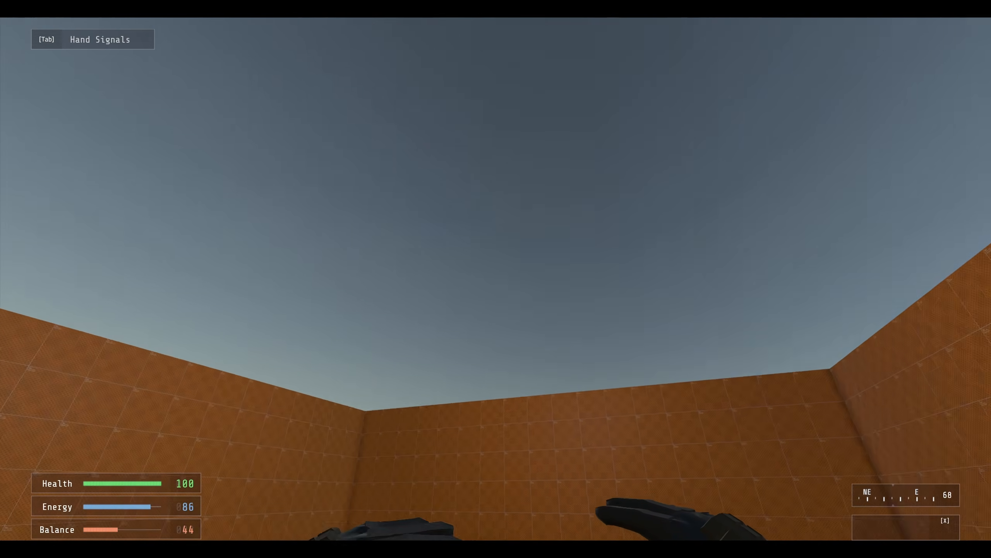
key("Escape")
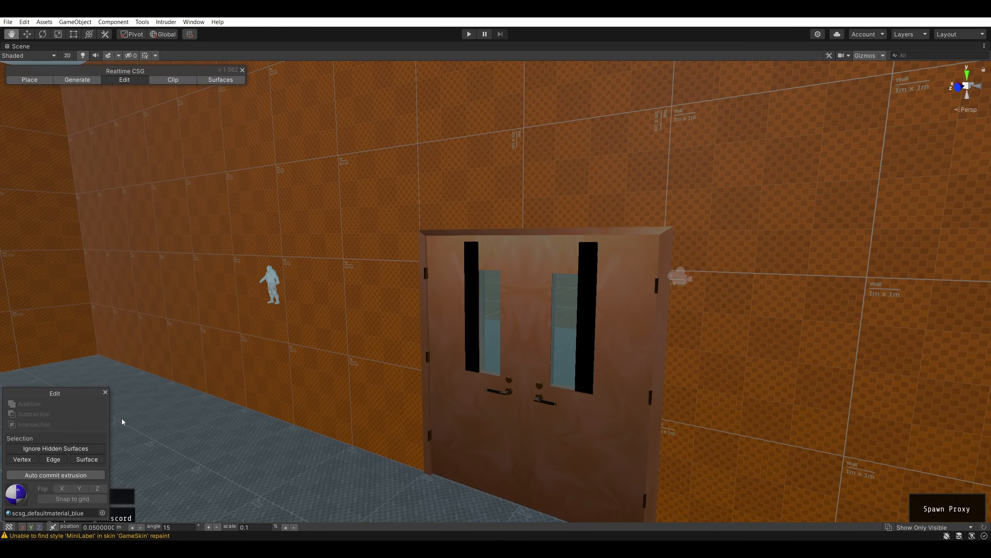
- With position snap at 1 m, draw a 10 m by 20 m box base over one half of the building's wall tops
right_click_drag(369, 212, 36, 186)
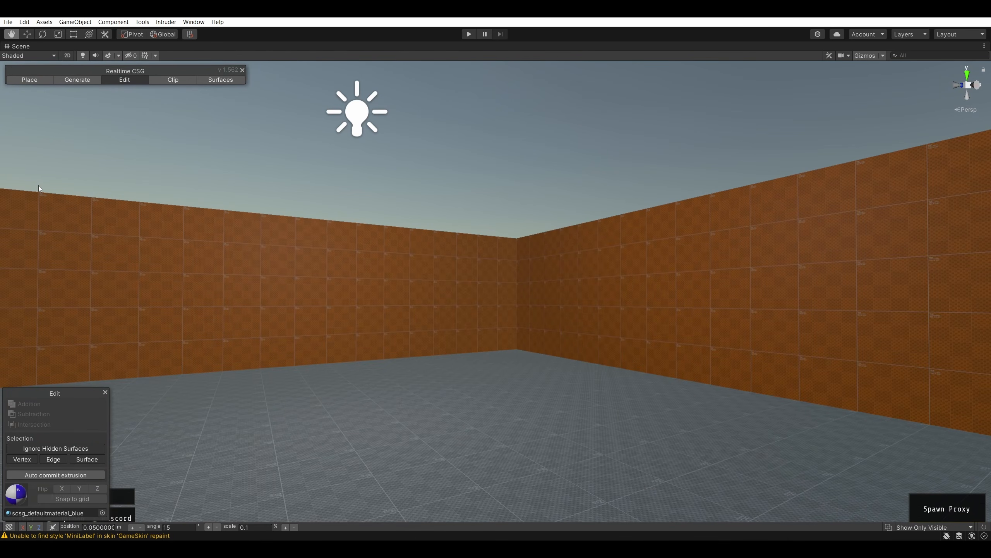
key("shift+w")
right_click_drag(441, 200, 390, 242, "shift")
left_click(84, 80)
right_click_drag(101, 105, 480, 281)
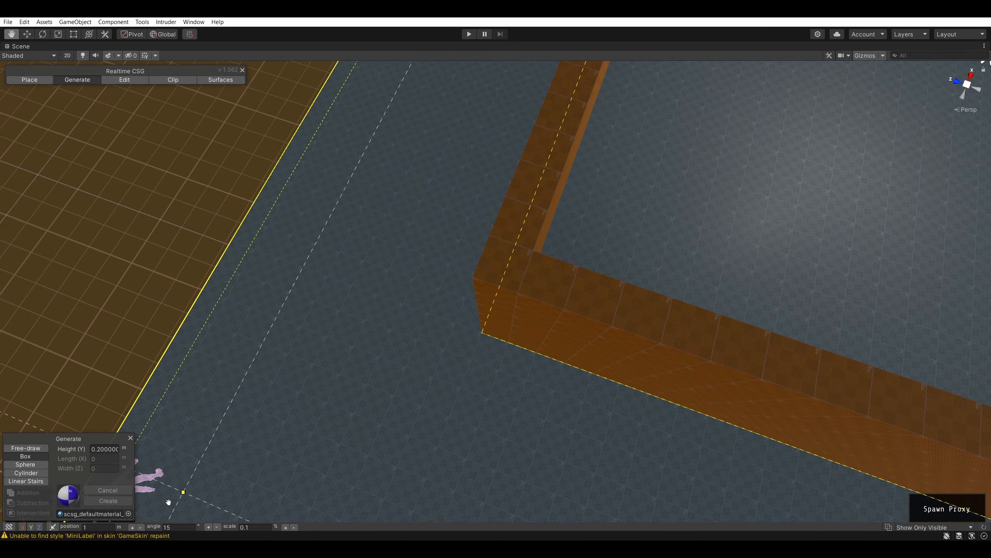
left_click_drag(476, 276, 693, 159)
right_click_drag(693, 159, 501, 199)
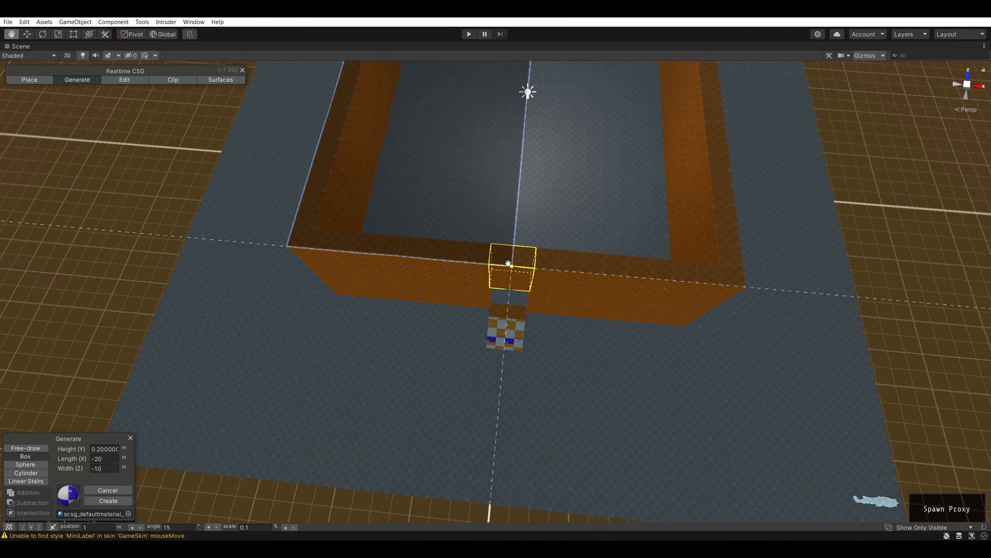
left_click(510, 265)
right_click_drag(509, 264, 444, 197)
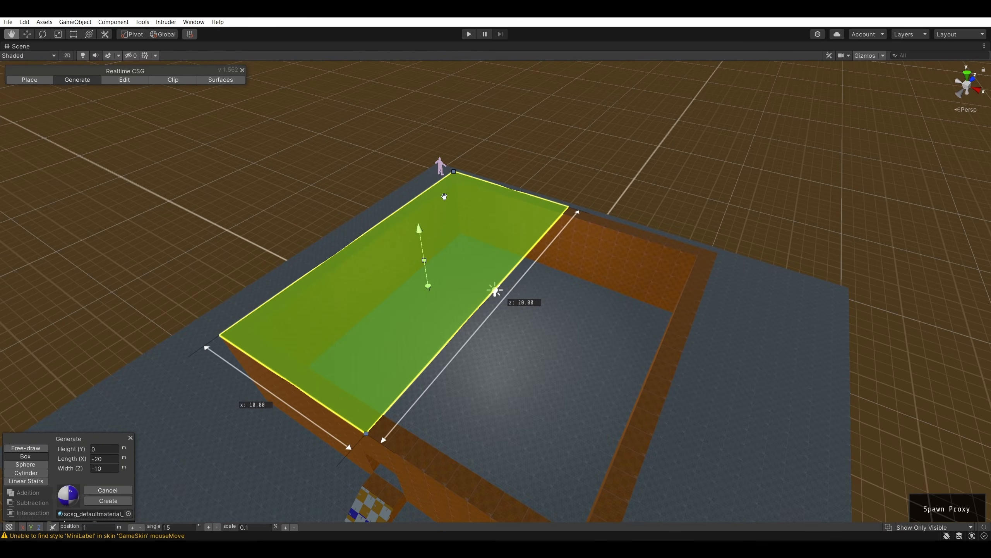
- Extrude the first roof box to a height of 2 m and create it
left_click_drag(419, 228, 422, 198)
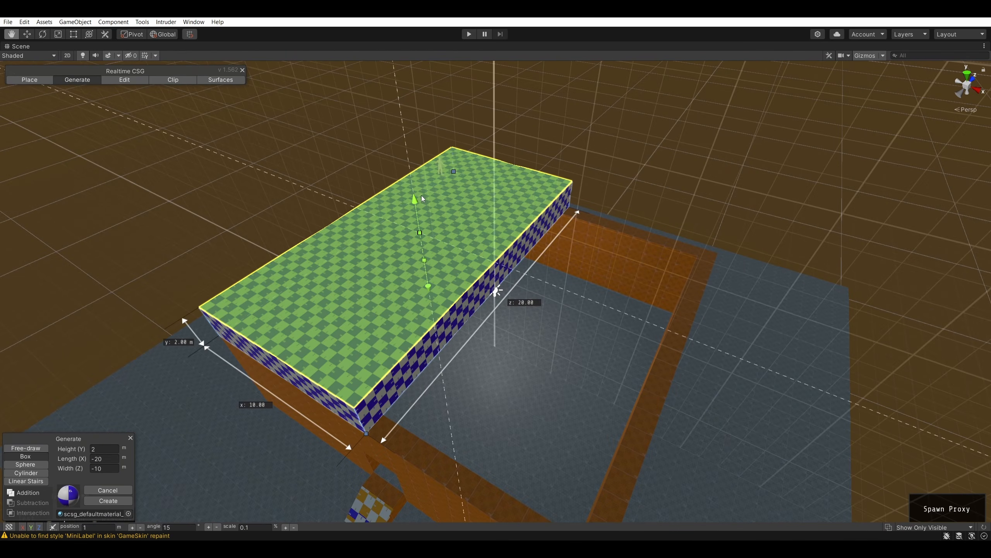
right_click_drag(421, 197, 503, 137)
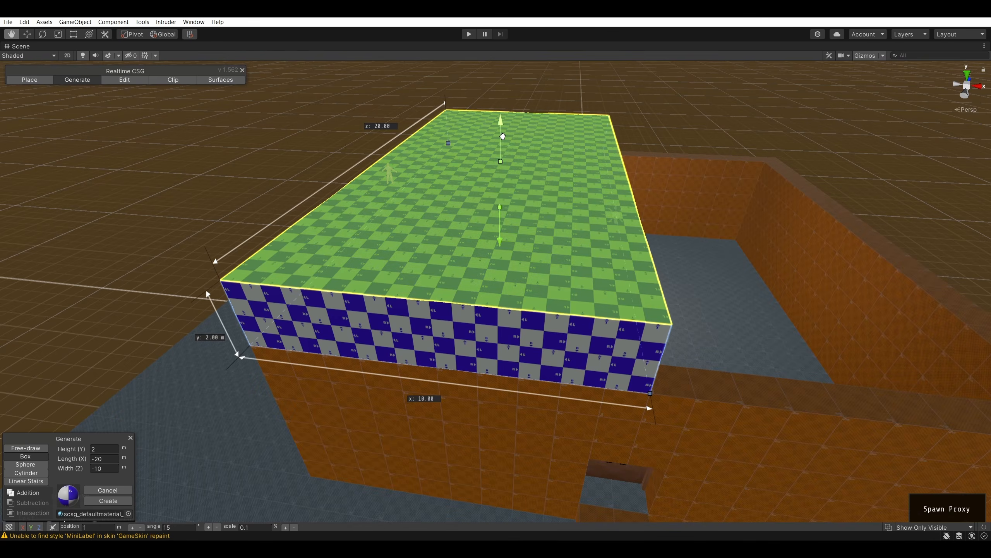
left_click_drag(503, 136, 502, 118)
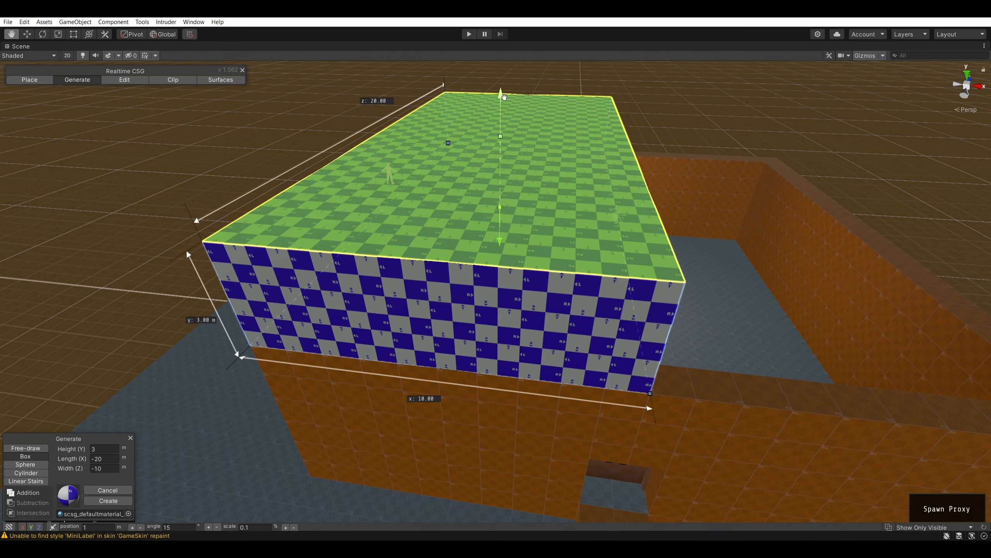
left_click_drag(503, 101, 502, 126)
right_click_drag(763, 203, 780, 184)
key("d")
right_click_drag(648, 160, 635, 187)
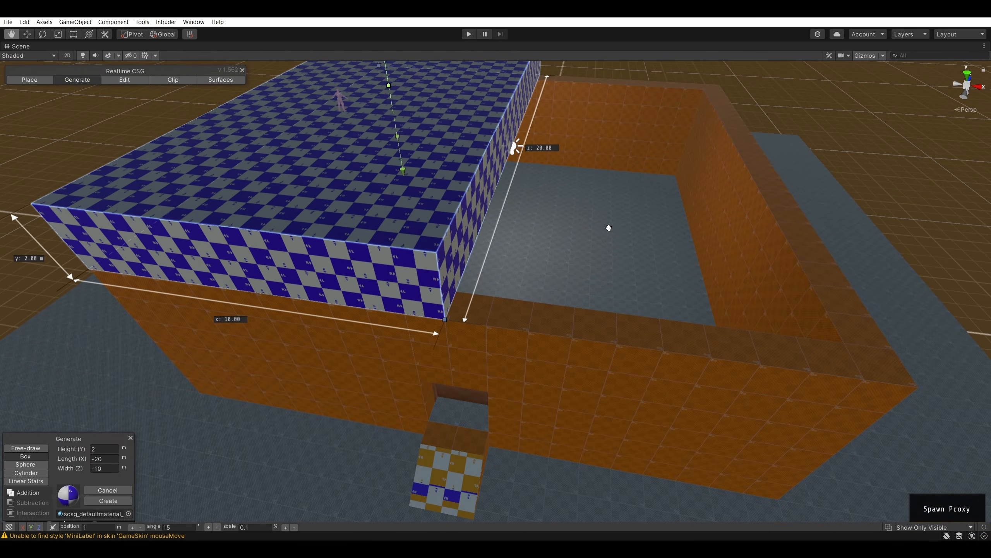
key("Return")
- Discard the stray box outline and draw a 10 m by 20 m base over the building's uncovered half
right_click_drag(734, 201, 806, 156)
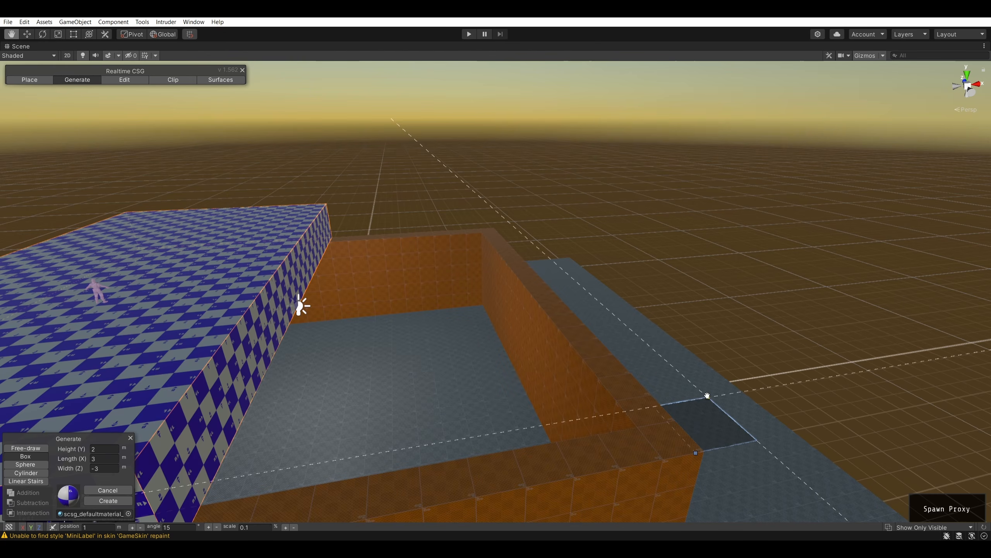
key("Escape")
left_click(697, 452)
right_click_drag(695, 309, 242, 391)
key("d")
key("s")
left_click(395, 373)
right_click_drag(395, 373, 616, 377)
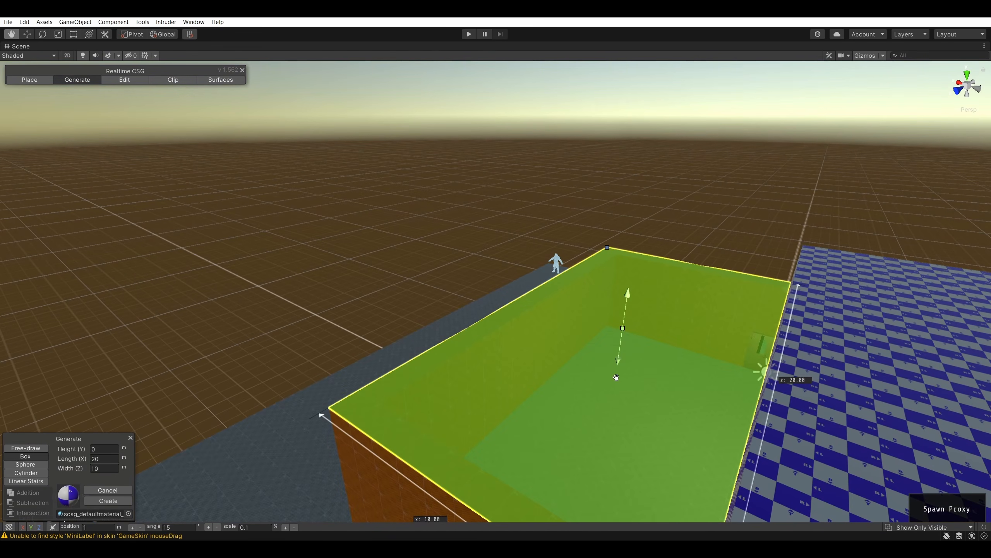
- Extrude the second roof box to a height of 2 m and create it beside the first
left_click_drag(628, 295, 634, 257)
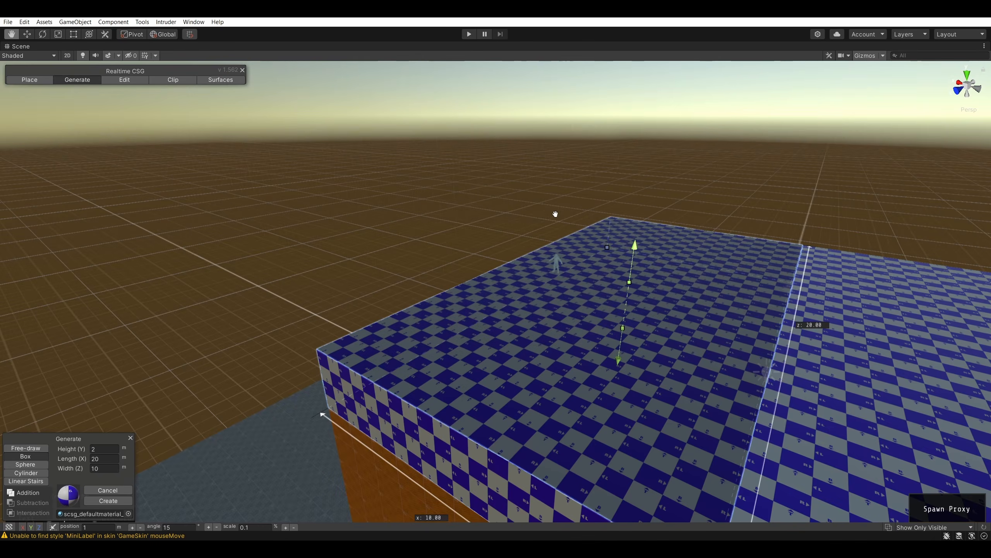
right_click_drag(556, 215, 491, 283)
key("a")
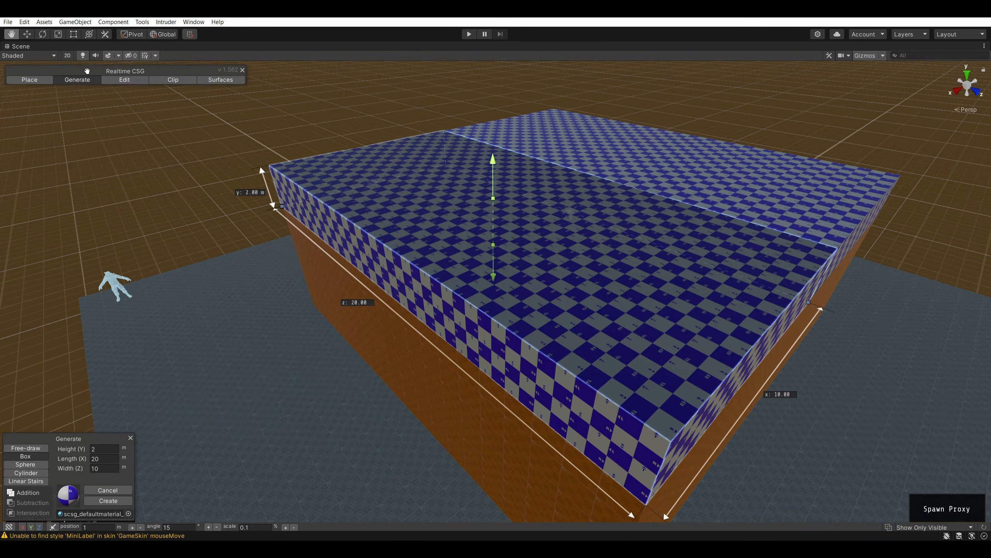
key("Return")
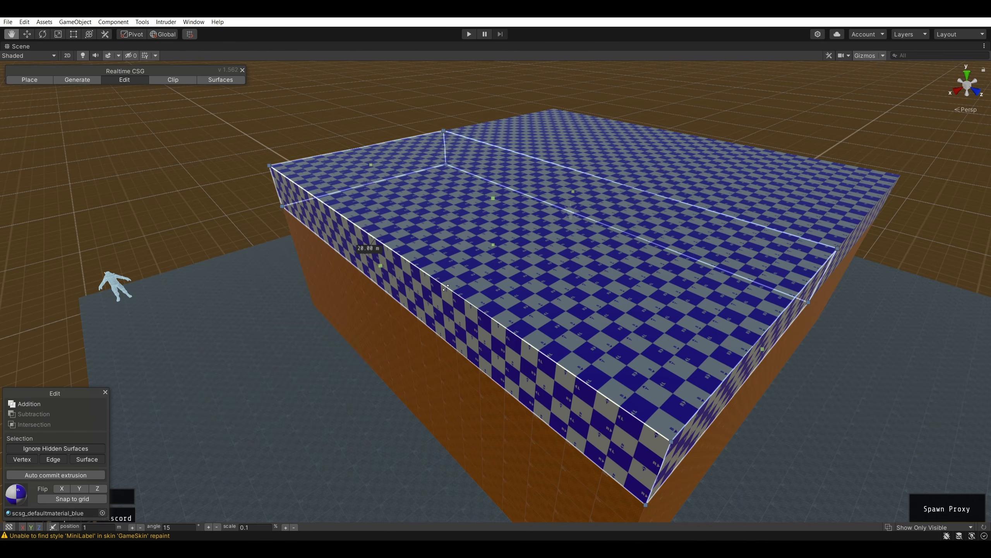
- Try to adjust the second roof box's surfaces and set the position snap to 0.1 m
right_click_drag(546, 283, 481, 296)
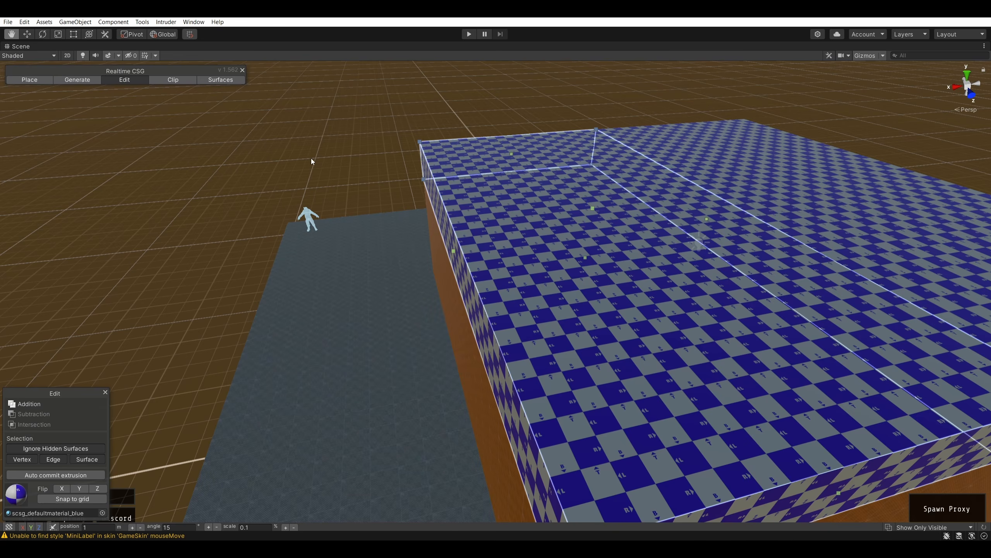
left_click_drag(312, 158, 675, 142, "alt")
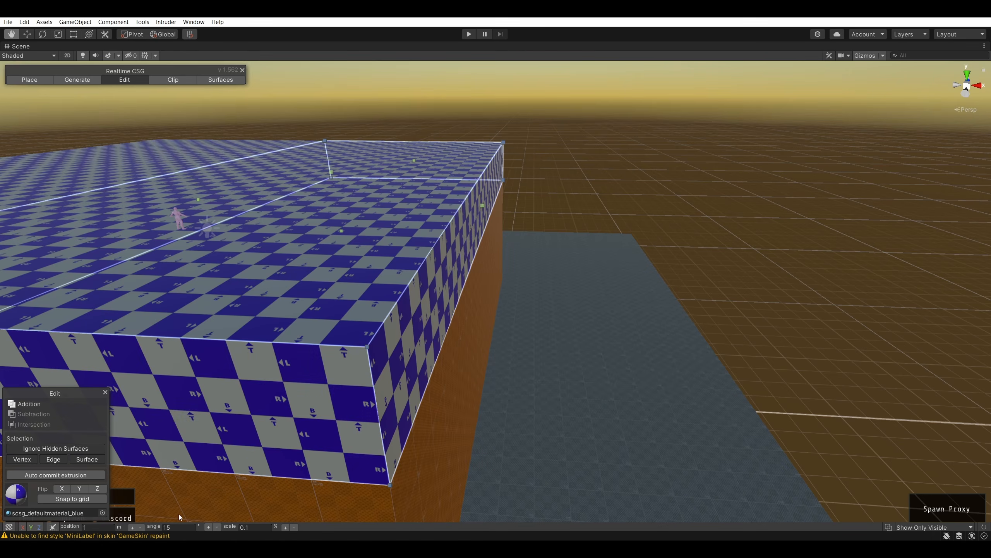
left_click(90, 528)
left_click(552, 118)
left_click(294, 289)
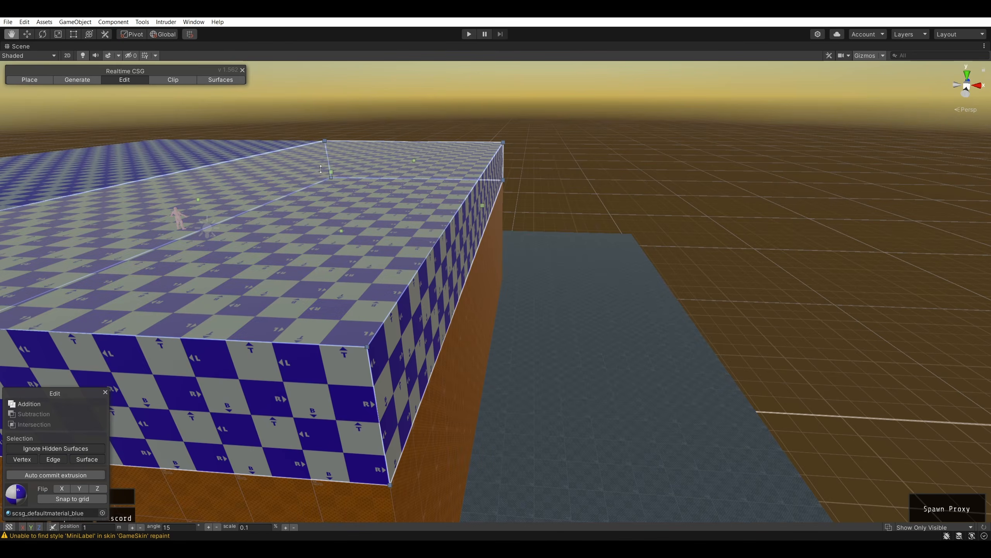
left_click_drag(328, 143, 467, 103)
key("ctrl+z")
left_click_drag(482, 205, 440, 235)
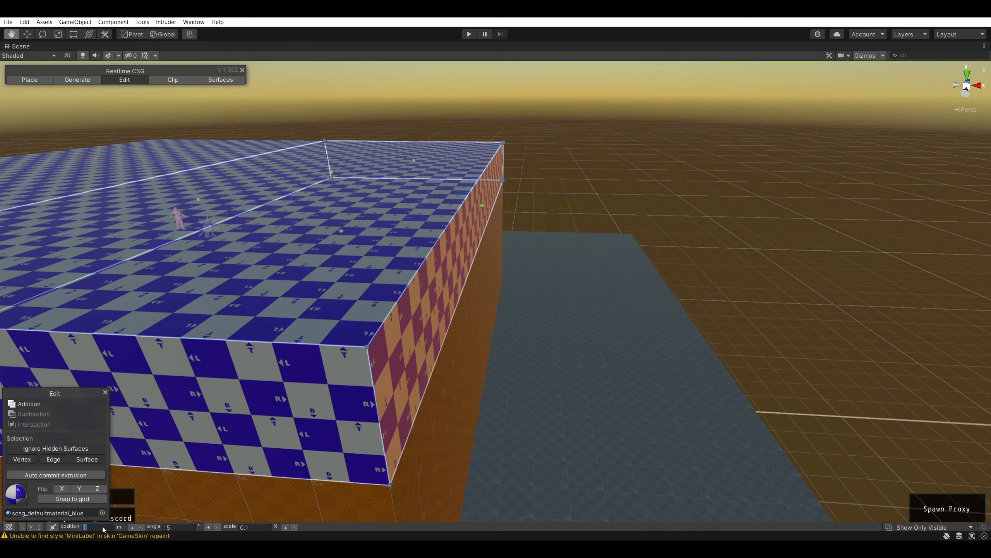
key("Return")
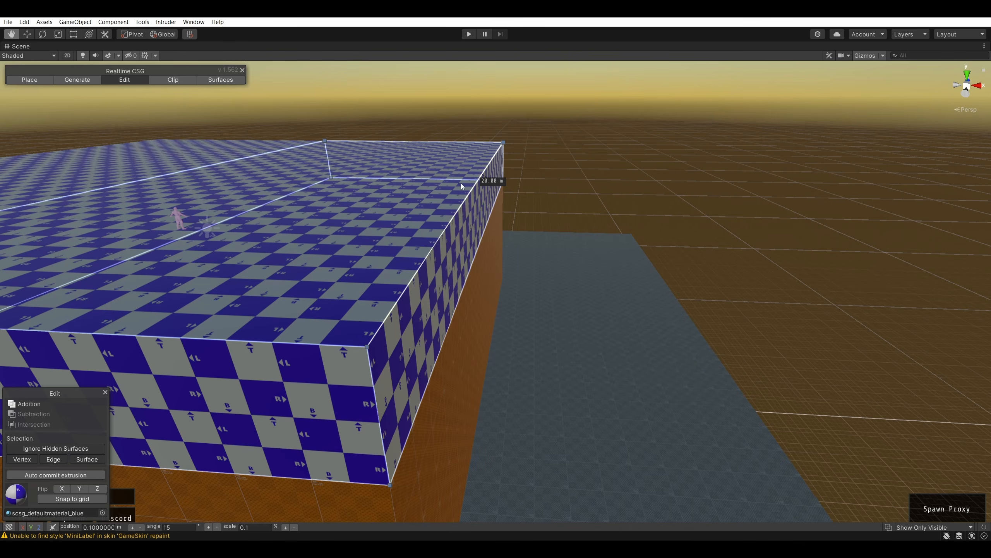
- Try to reshape the second roof box and set the position snap back to 1 m
left_click_drag(650, 151, 567, 190, "alt")
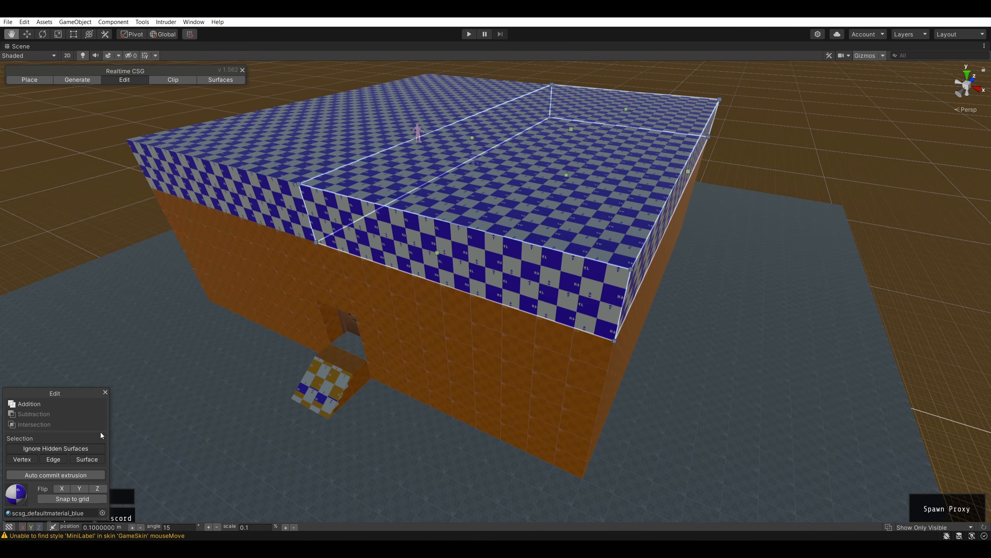
right_click_drag(161, 212, 651, 233)
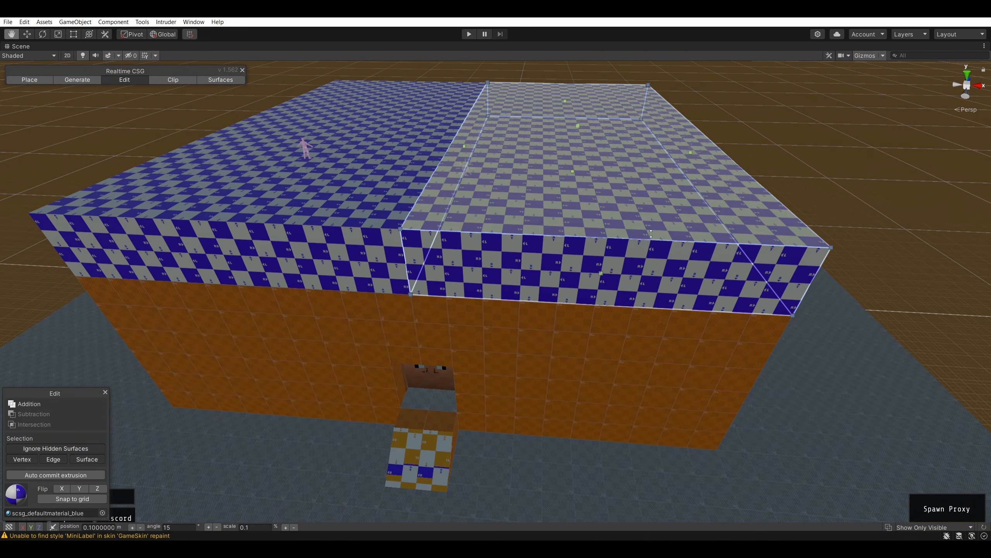
mouse_move(509, 174)
left_mouse_down()
mouse_move(453, 160)
mouse_move(477, 168)
mouse_move(466, 174)
left_mouse_up()
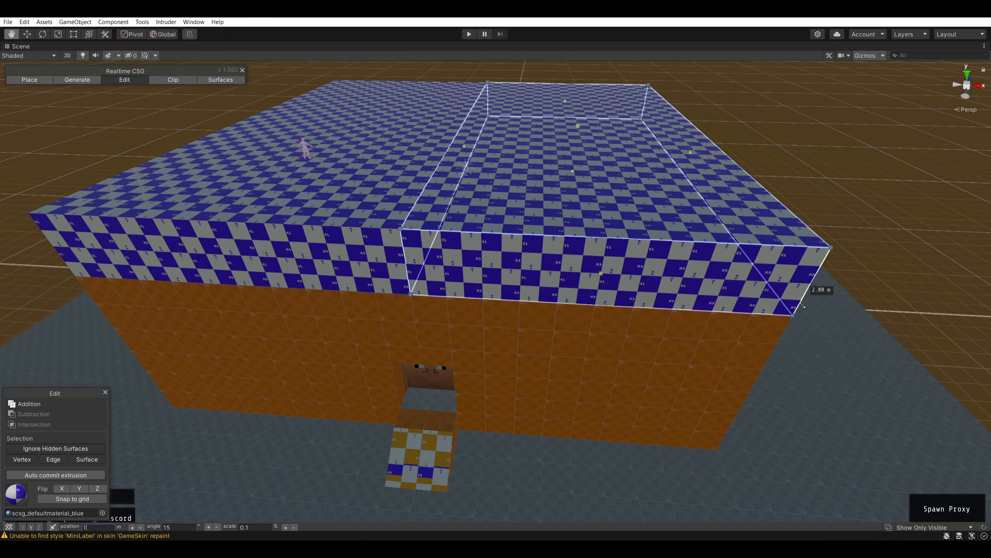
left_click(855, 194)
mouse_move(853, 190)
right_mouse_down()
mouse_move(863, 174)
mouse_move(828, 165)
mouse_move(843, 158)
right_mouse_up()
key("d")
left_click(321, 169)
left_click_drag(316, 144, 344, 148)
left_click(391, 268)
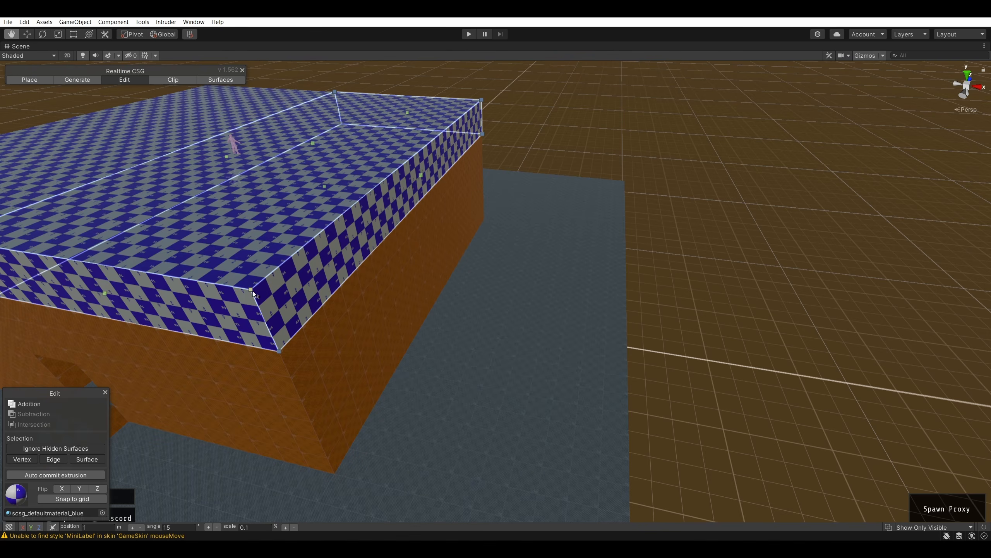
- Try moving the second roof box's top outer corner about 3 m in X and 4 m in Z inward, and put it back
left_click_drag(261, 300, 256, 201)
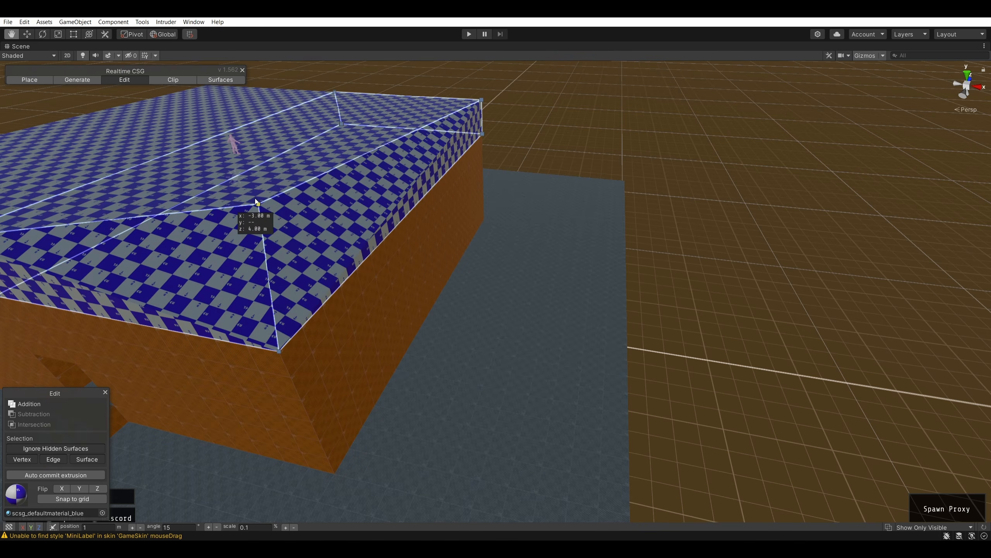
right_click_drag(315, 203, 284, 213)
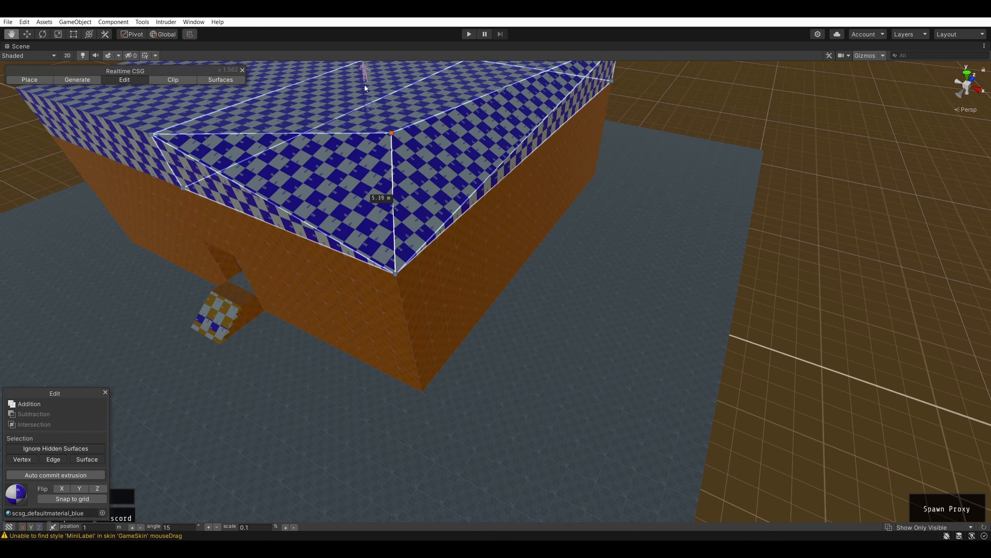
key("d")
right_click_drag(569, 130, 480, 82)
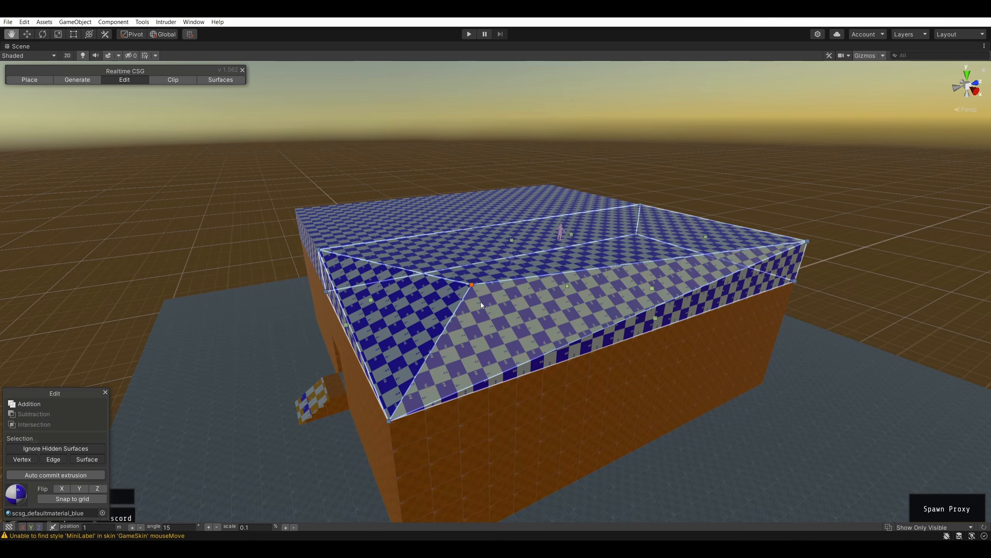
left_click_drag(481, 304, 380, 364)
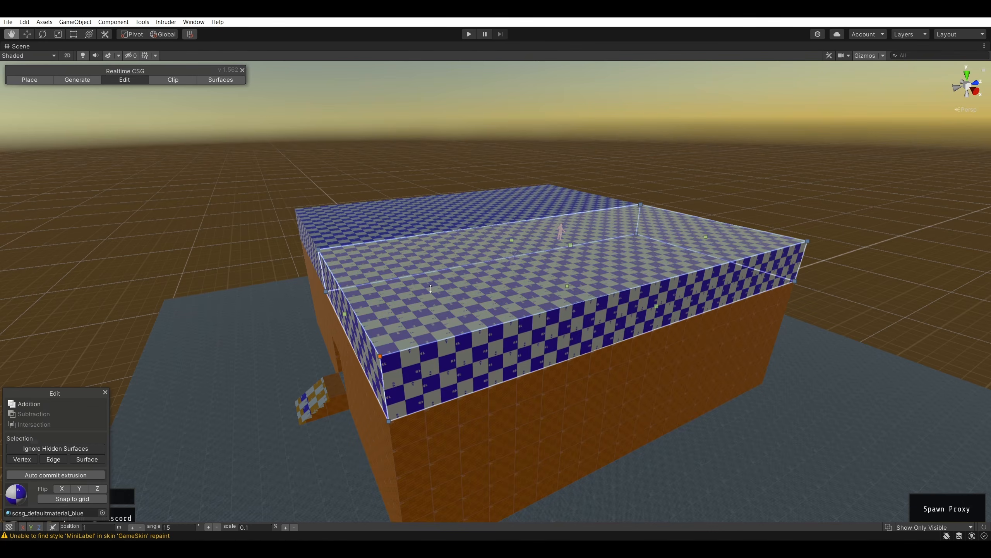
- Reselect the second roof box in Edit mode, try to move its outer top edge, and undo the attempt
left_click(200, 139)
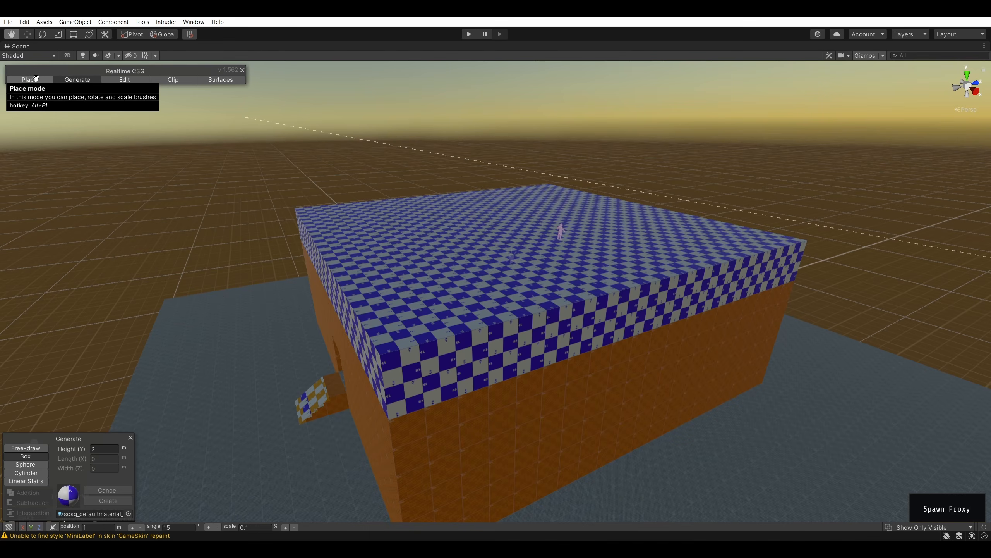
left_click(401, 344)
right_click_drag(423, 313, 624, 384)
key("a")
key("s")
left_click(125, 79)
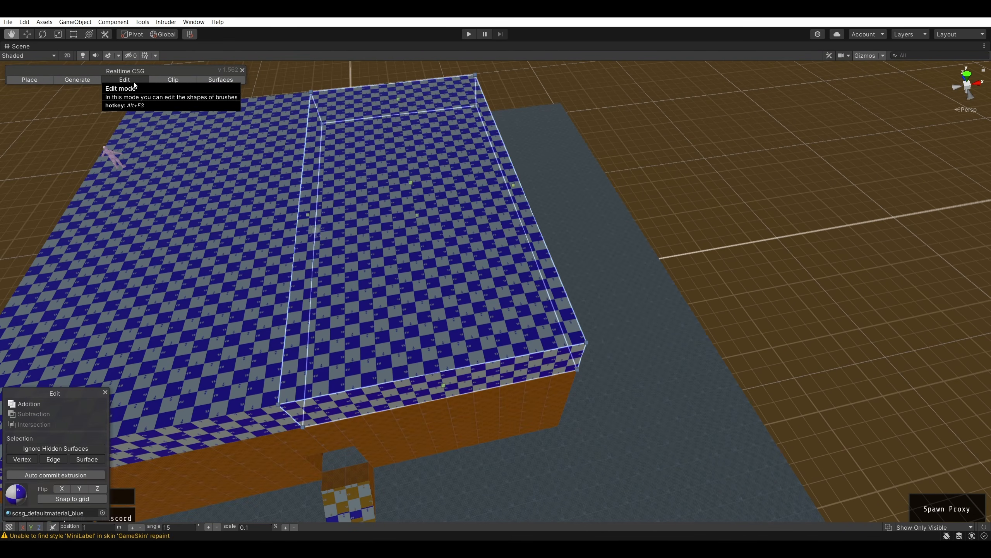
left_click_drag(511, 184, 529, 132)
key("ctrl+z")
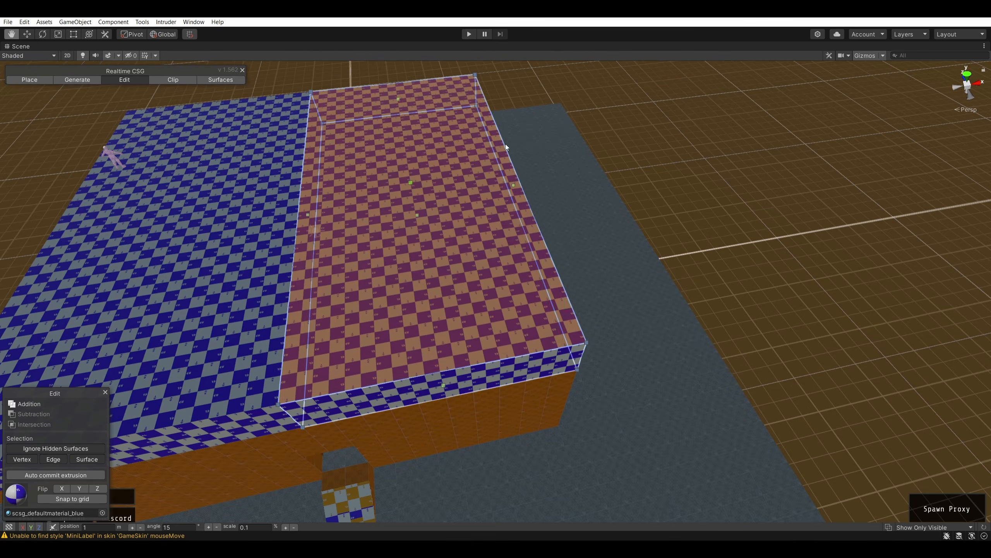
- Try to pull the second roof box's near top outer corner along the roof and undo the change
middle_click_drag(523, 192, 414, 201)
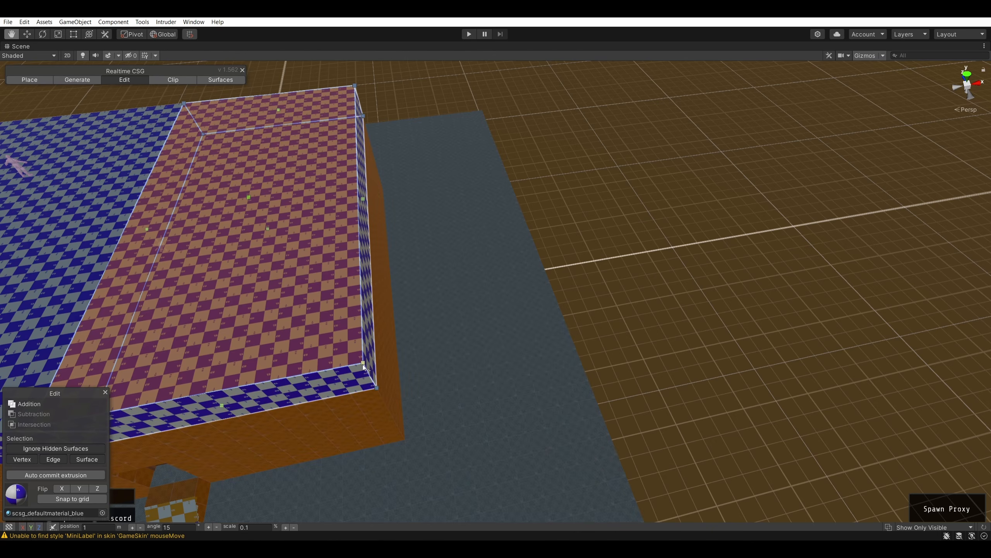
left_click_drag(363, 365, 377, 202)
key("ctrl+z")
left_click_drag(624, 246, 770, 226, "alt")
scroll(772, 282, "down", 3)
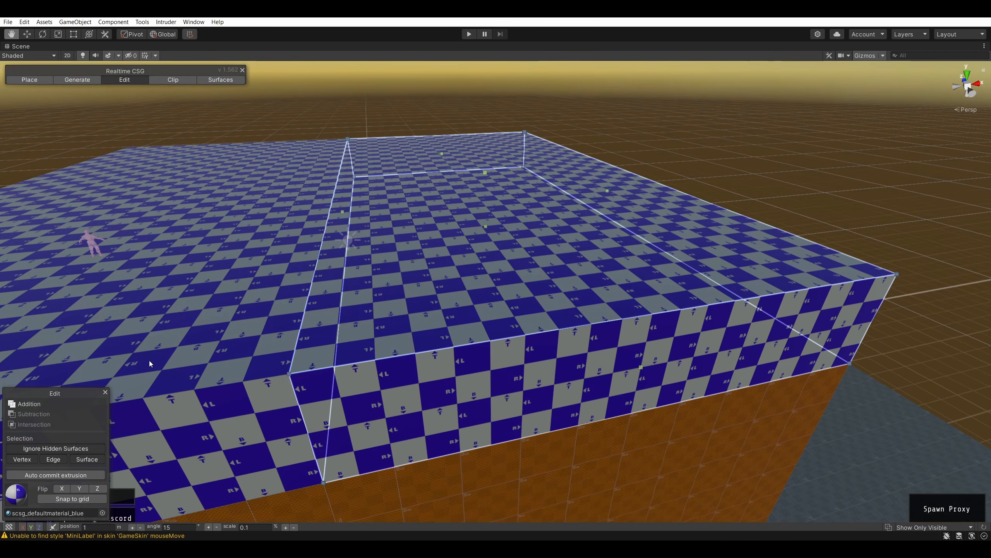
- Restore the full editor layout and select the second roof box in the scene
left_click_drag(636, 173, 420, 320, "alt")
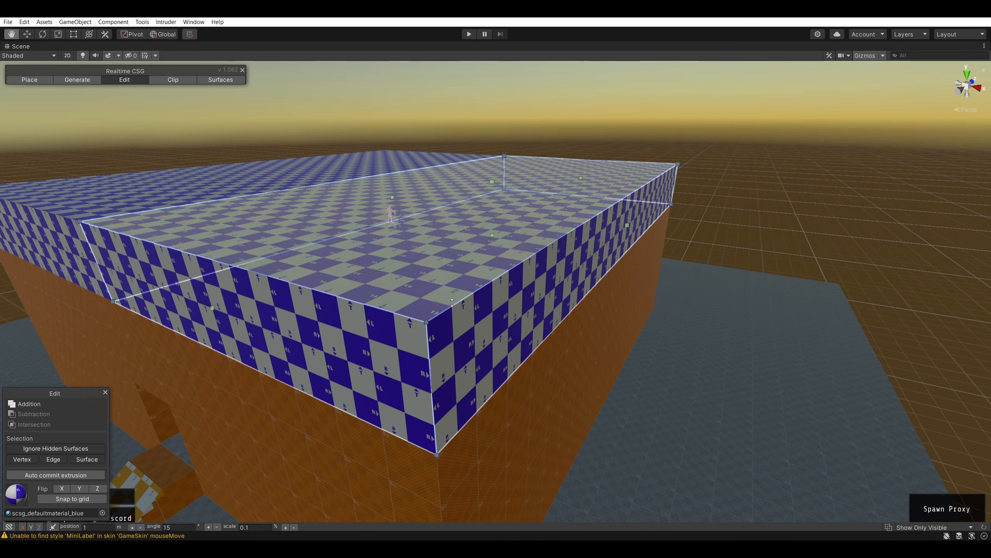
left_click_drag(754, 199, 723, 273, "alt")
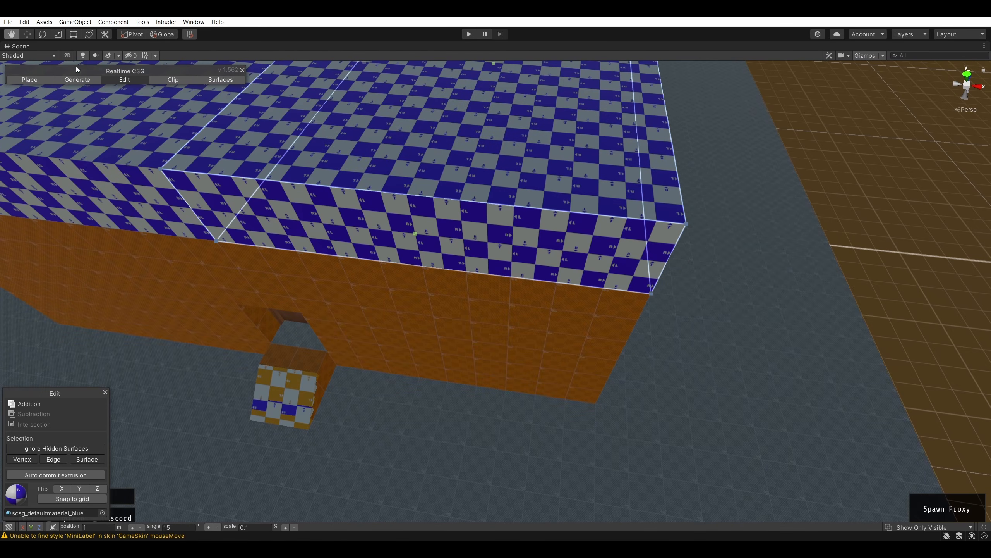
key("shift+space")
left_click(118, 160)
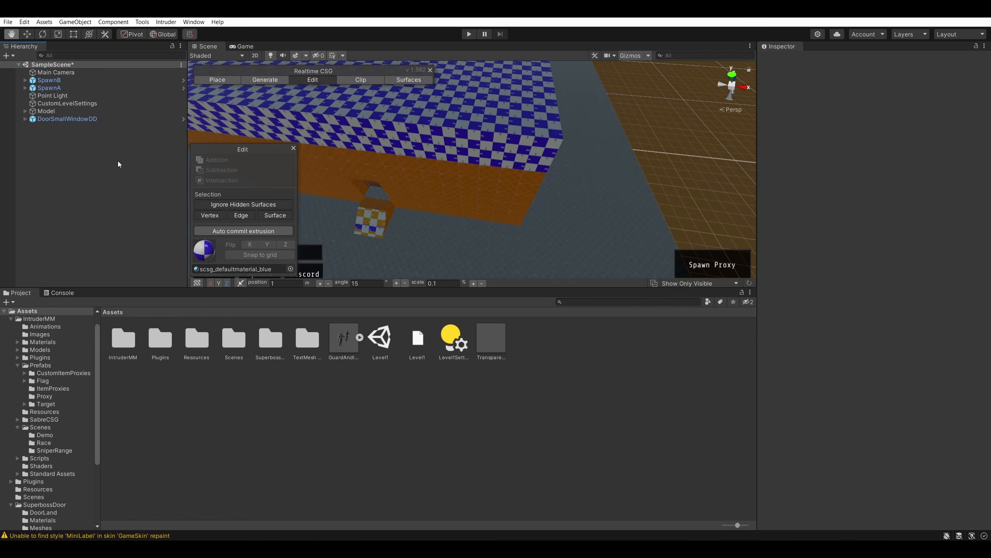
left_click(529, 150)
right_click_drag(590, 201, 588, 173)
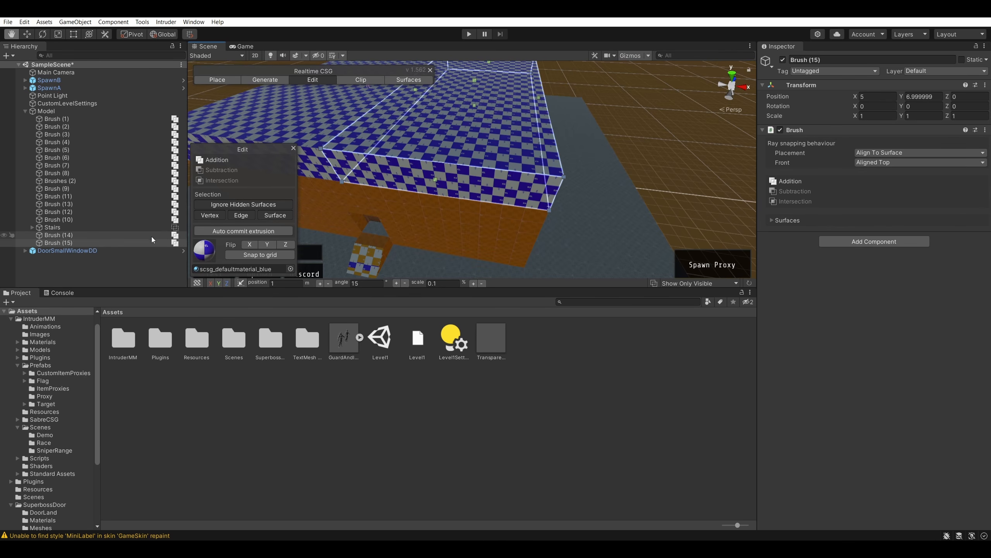
- Reselect the second roof box after the ground brush and maximize the Scene view with the Move tool active
left_click(590, 158)
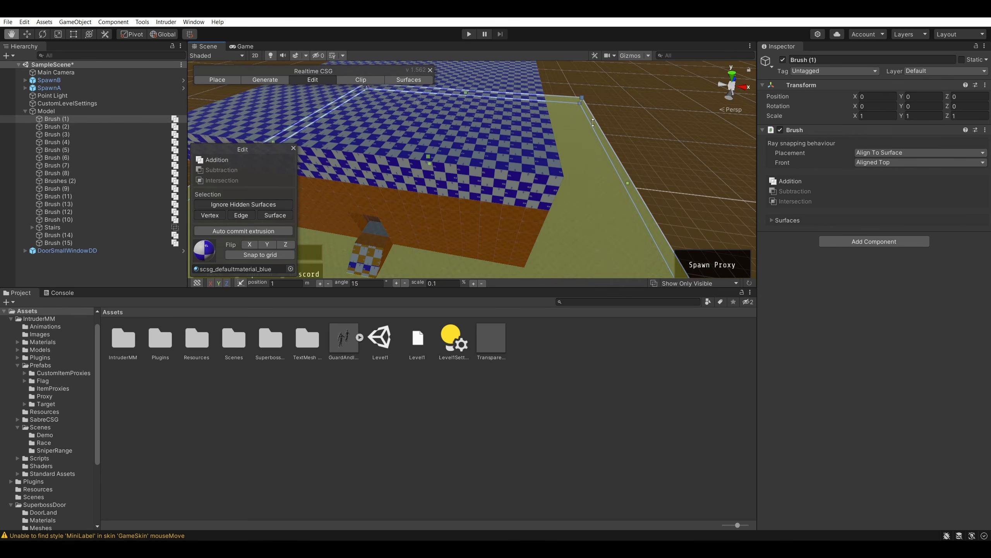
right_click_drag(606, 73, 627, 109)
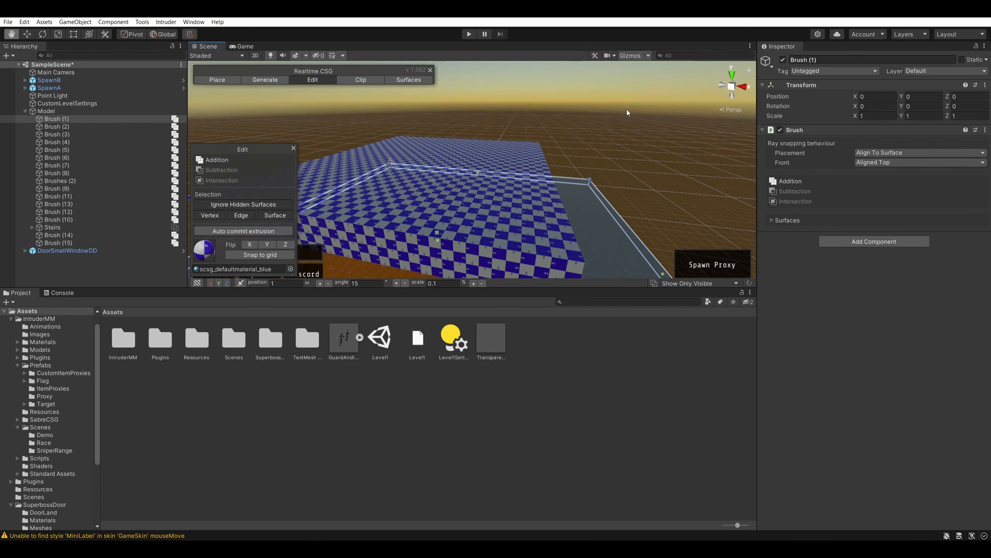
left_click(625, 138)
left_click(497, 235)
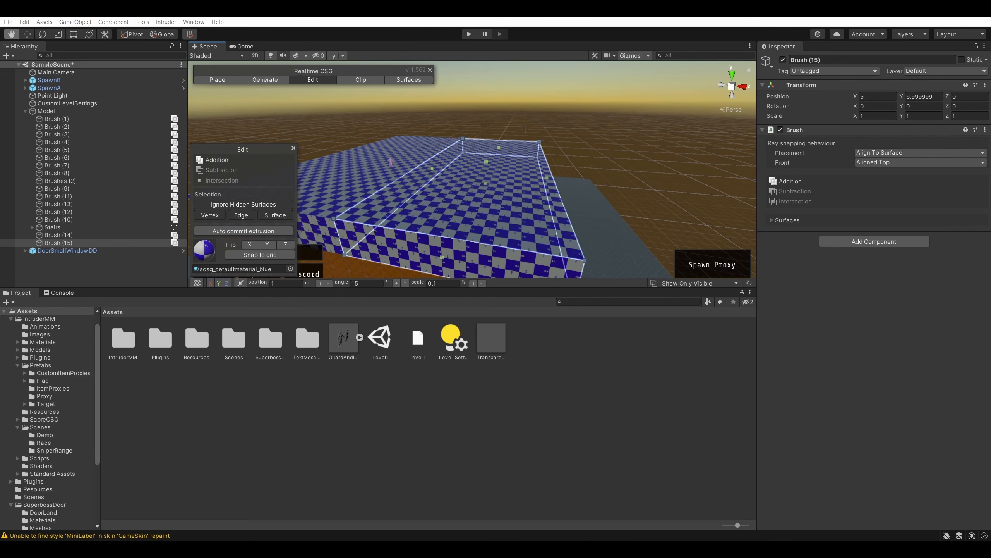
left_click(628, 126)
mouse_move(600, 110)
left_mouse_down("alt")
mouse_move(624, 159)
mouse_move(581, 157)
mouse_move(575, 143)
left_mouse_up("alt")
key("shift+space")
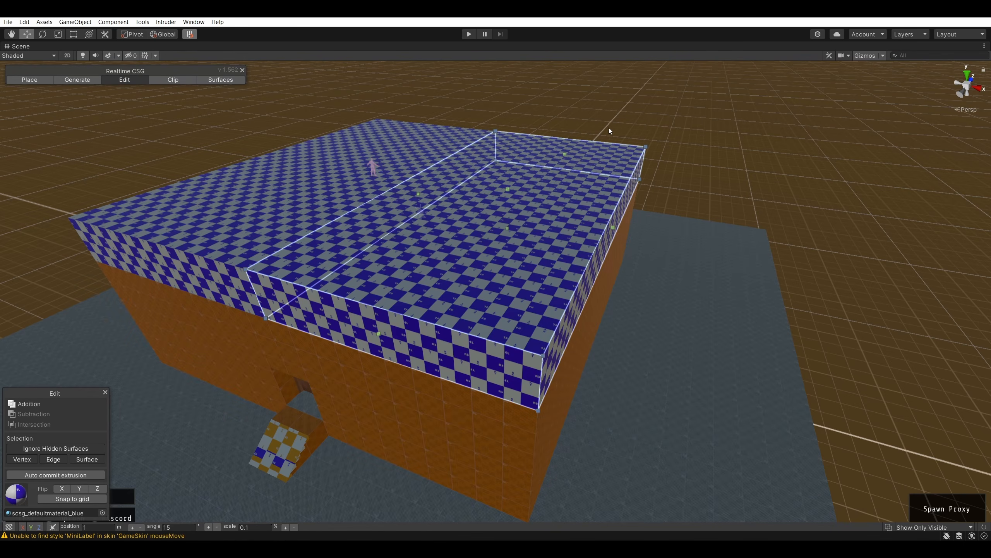
- Slope the second roof box by moving its outer top edge horizontally inward to the seam between the two roof boxes
left_click_drag(610, 129, 649, 113, "alt")
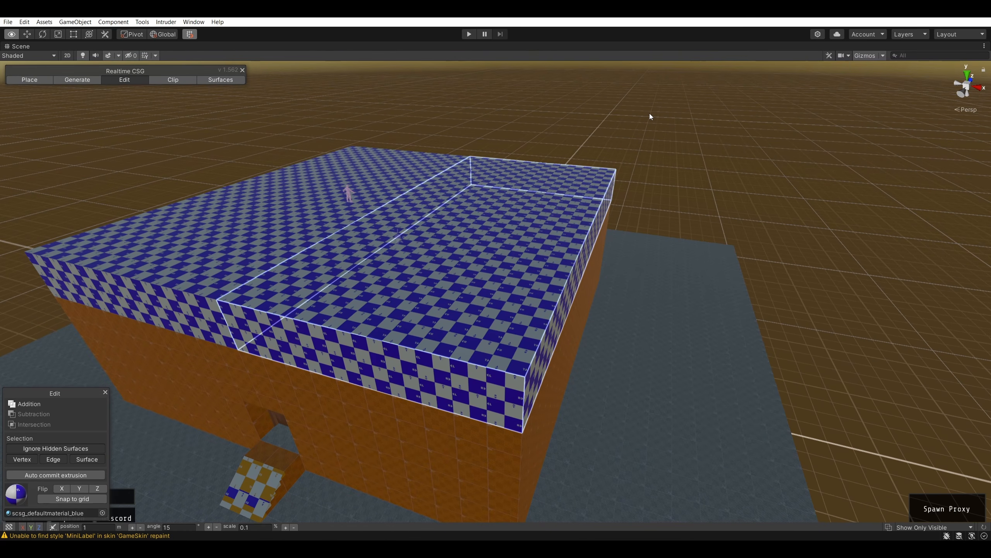
right_click_drag(650, 114, 672, 154)
key("d")
key("s")
key("a")
key("s")
key("s")
key("w")
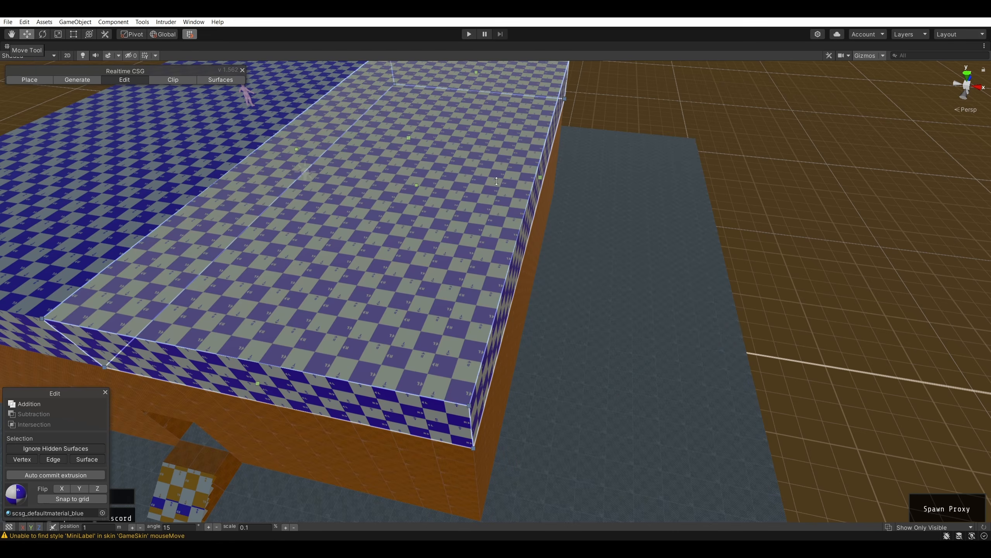
left_click(523, 205)
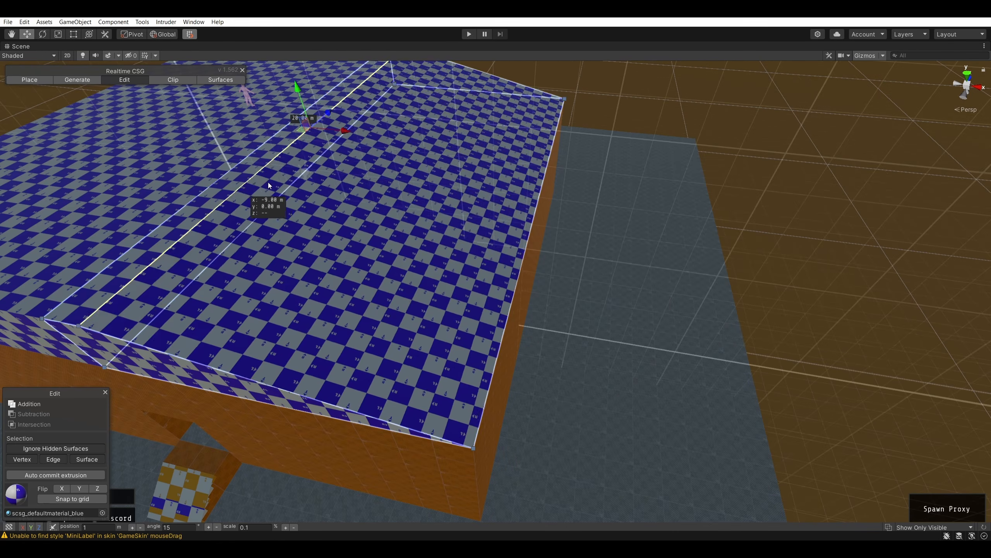
left_click_drag(257, 183, 378, 178)
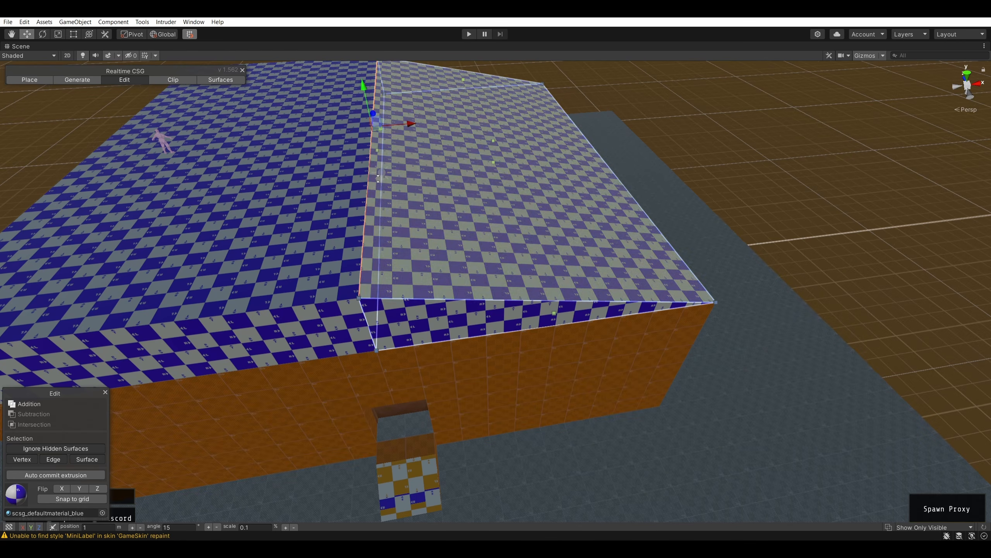
- Slope the first roof box by moving its outer top edge 10 m in X to the shared ridge, keeping its height
right_click_drag(246, 188, 347, 178)
key("a")
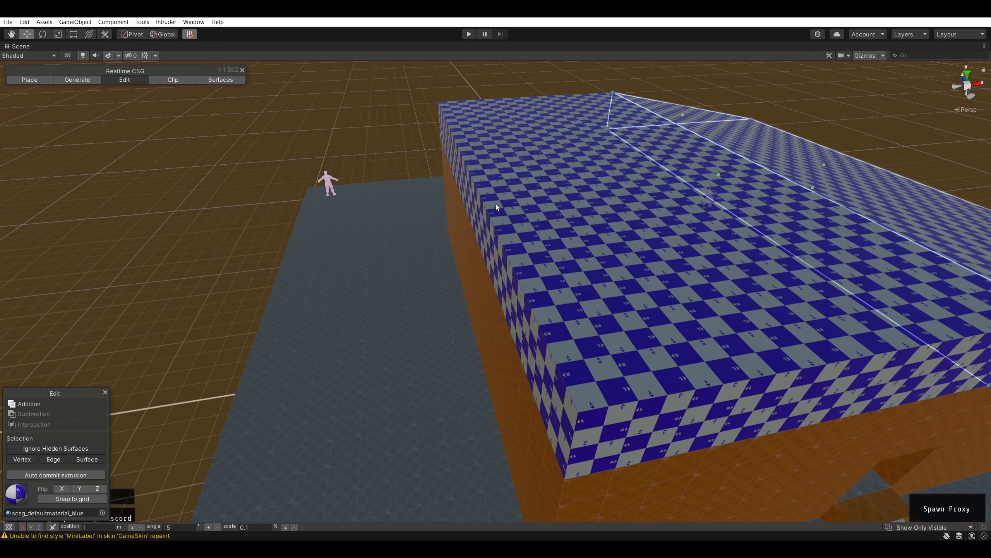
left_click(496, 204)
mouse_move(495, 235)
left_mouse_down()
mouse_move(689, 210)
mouse_move(480, 231)
mouse_move(688, 209)
left_mouse_up()
mouse_move(688, 208)
right_mouse_down()
mouse_move(543, 221)
mouse_move(557, 258)
right_mouse_up()
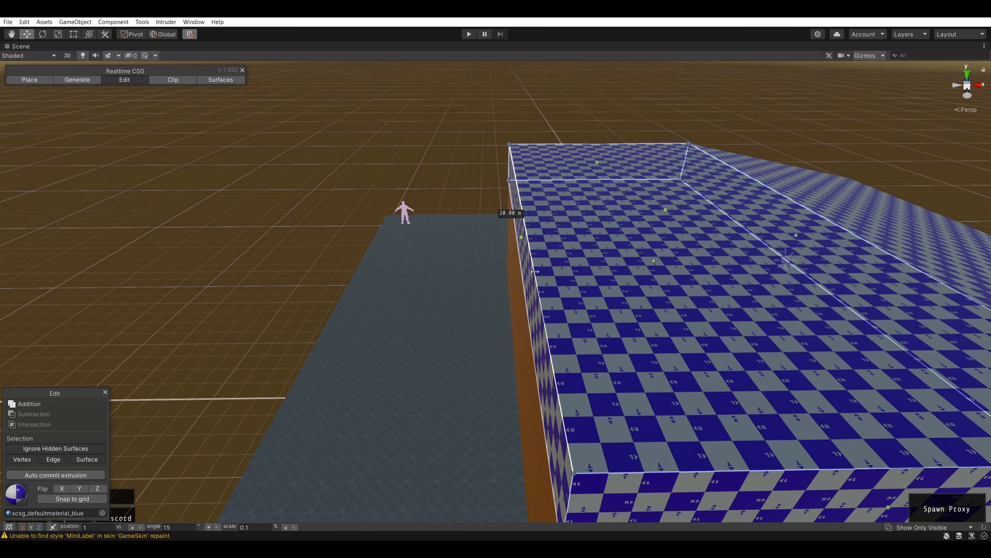
left_click_drag(535, 271, 907, 262)
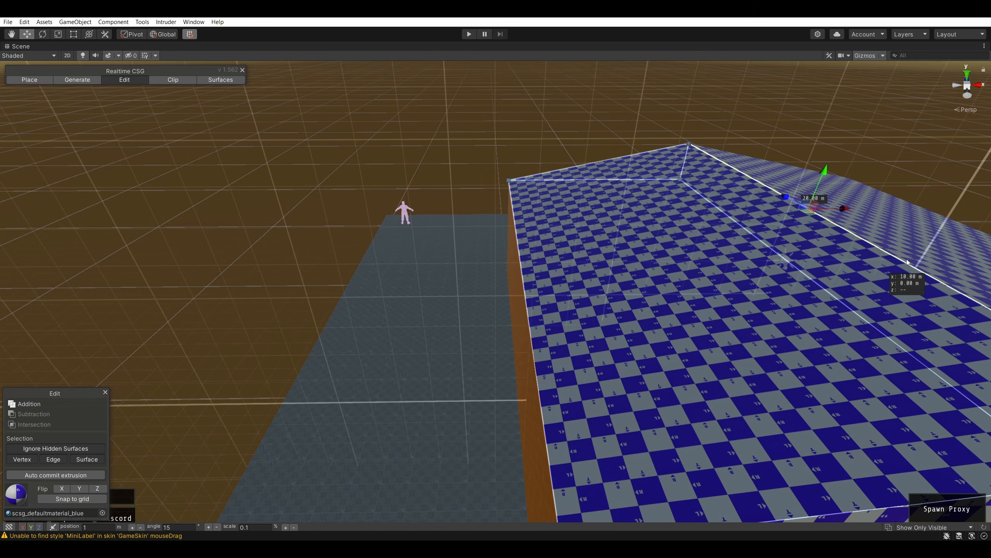
- Inspect the gabled roof from outside and its ceiling from inside the building
mouse_move(814, 114)
right_mouse_down()
mouse_move(907, 248)
mouse_move(837, 158)
mouse_move(694, 186)
mouse_move(835, 80)
mouse_move(846, 85)
mouse_move(815, 126)
mouse_move(784, 93)
mouse_move(775, 160)
mouse_move(759, 43)
mouse_move(742, 25)
mouse_move(875, 27)
mouse_move(985, 138)
mouse_move(968, 71)
mouse_move(859, 508)
mouse_move(683, 533)
mouse_move(807, 528)
mouse_move(779, 35)
mouse_move(797, 527)
mouse_move(786, 97)
mouse_move(759, 211)
mouse_move(813, 164)
mouse_move(761, 203)
mouse_move(480, 168)
right_mouse_up()
key("w")
key("s")
key("w")
key("s")
key("w")
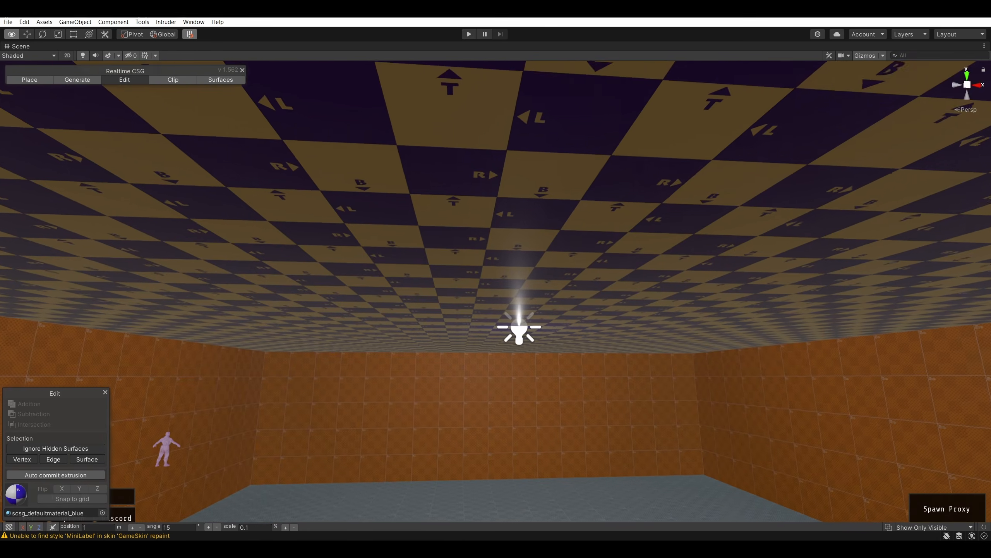
key("s")
key("w")
key("s")
key("w")
key("s")
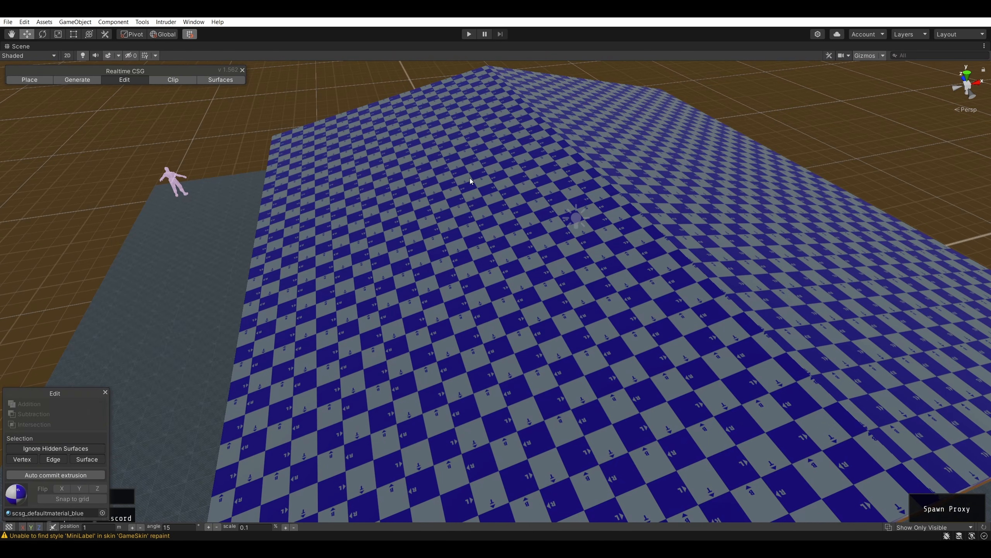
- Duplicate the roof brush on the proxy figure's side and shift the copy slightly outward from the ridge along X
left_click(460, 217)
key("F1")
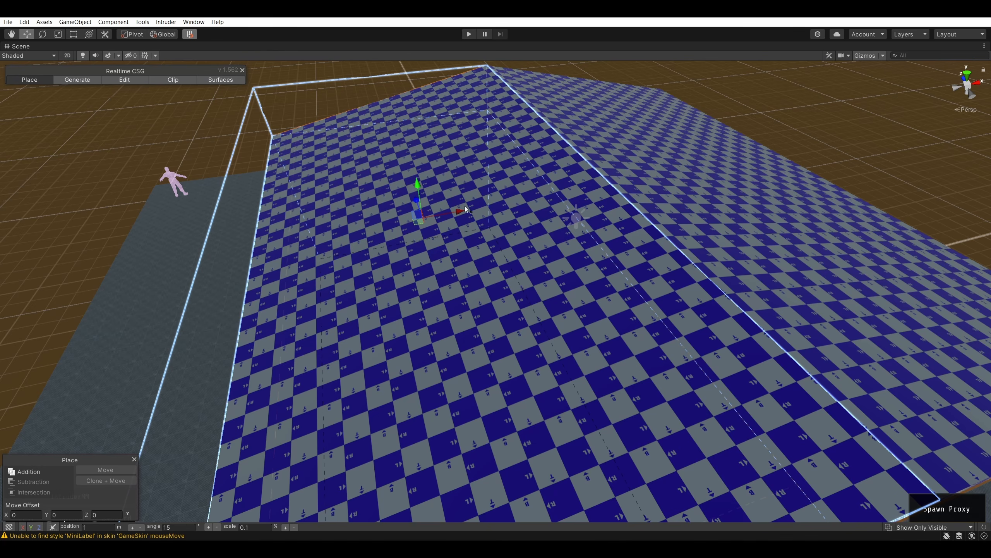
mouse_move(463, 209)
left_mouse_down()
mouse_move(430, 215)
mouse_move(462, 214)
left_mouse_up()
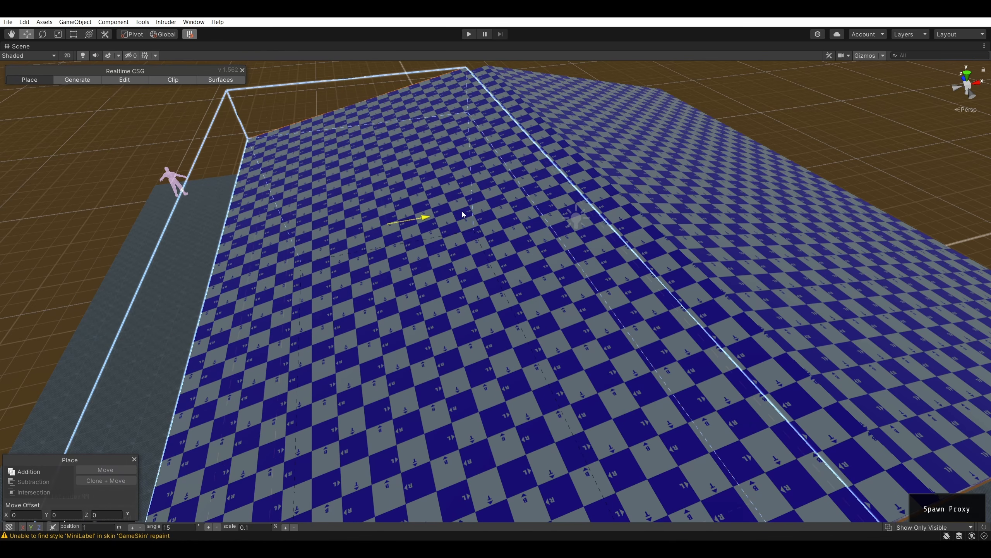
mouse_move(464, 211)
right_mouse_down()
mouse_move(567, 254)
mouse_move(792, 316)
mouse_move(557, 250)
mouse_move(519, 393)
mouse_move(527, 377)
mouse_move(440, 326)
right_mouse_up()
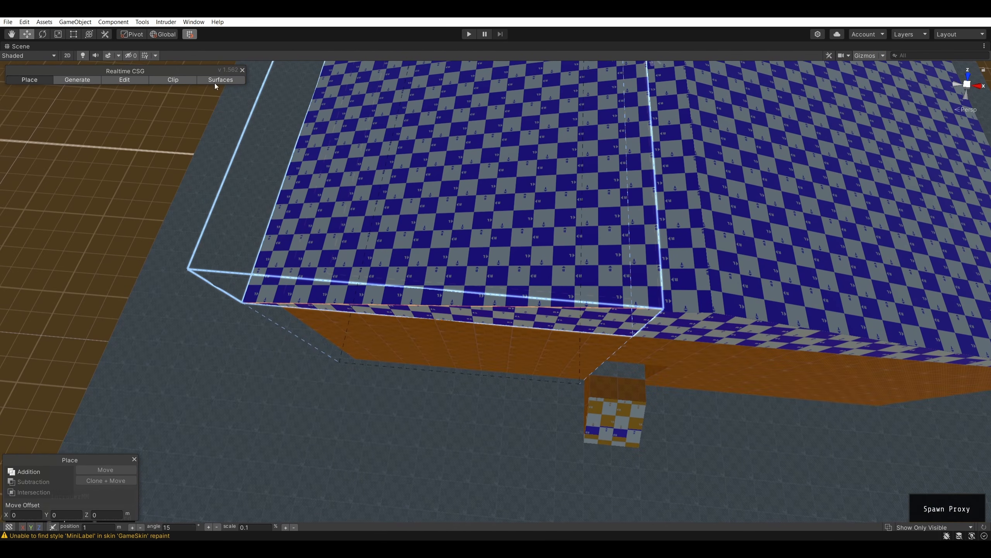
- Shrink the roof copy by pulling both gable ends inward to a length of 18 m and moving its outer eave edge inward
left_click(125, 81)
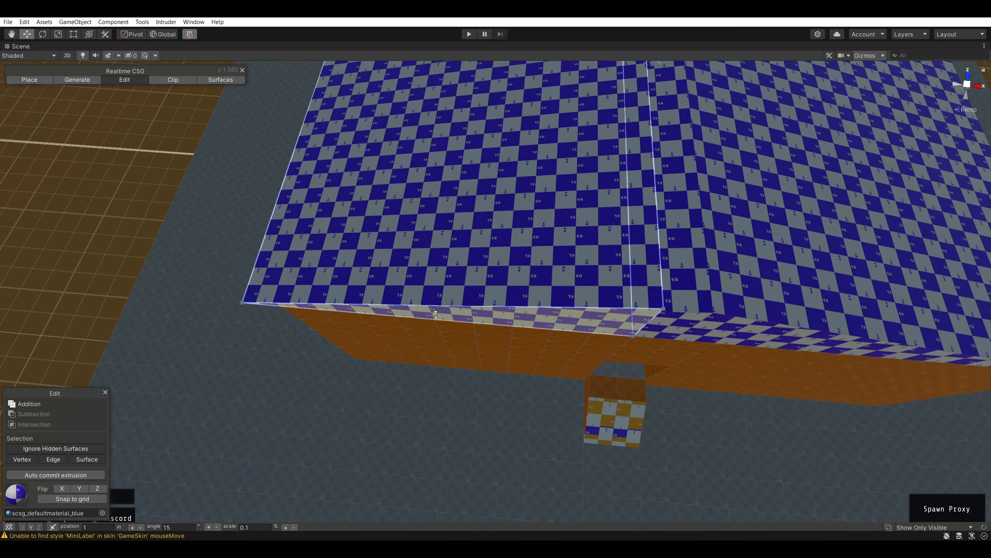
left_click_drag(440, 297, 445, 288)
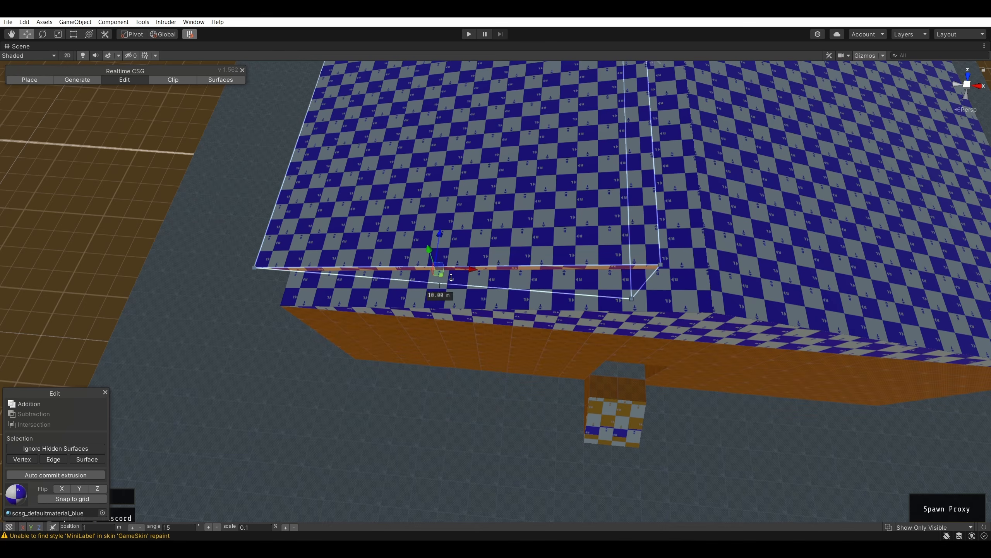
right_click_drag(457, 223, 464, 145)
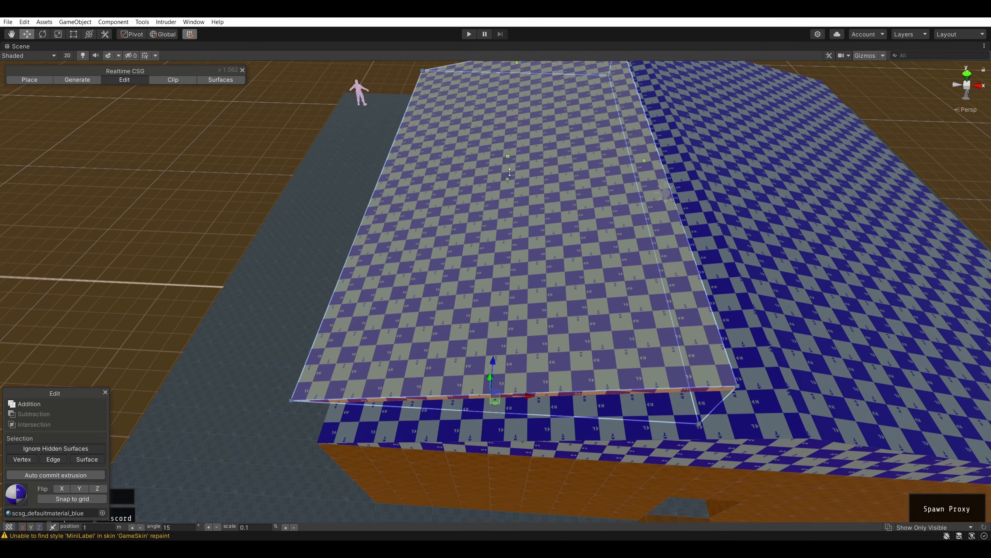
right_click_drag(507, 160, 859, 94, "shift")
right_click_drag(606, 190, 472, 336)
left_click_drag(472, 337, 490, 331)
right_click_drag(490, 331, 561, 282)
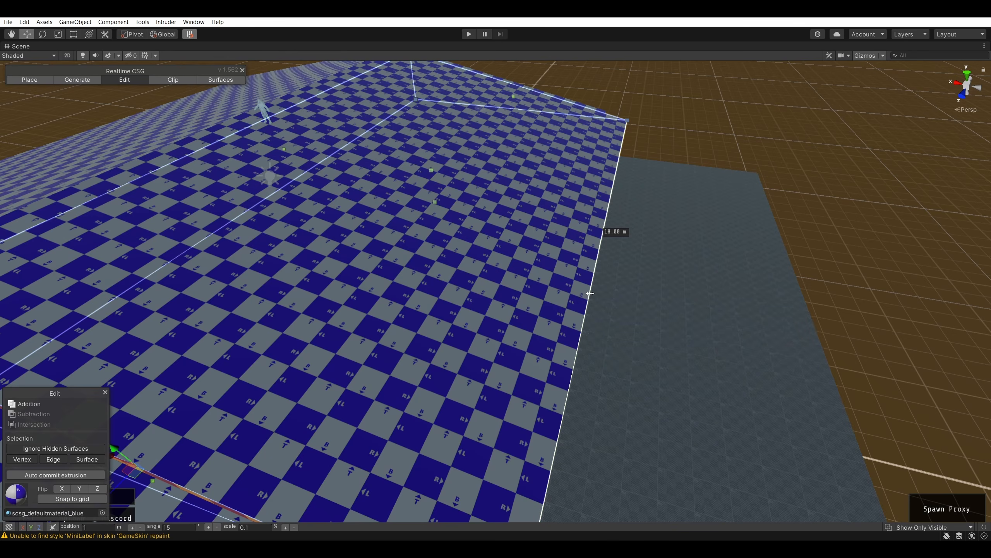
left_click_drag(591, 293, 521, 277)
right_click_drag(719, 130, 660, 129)
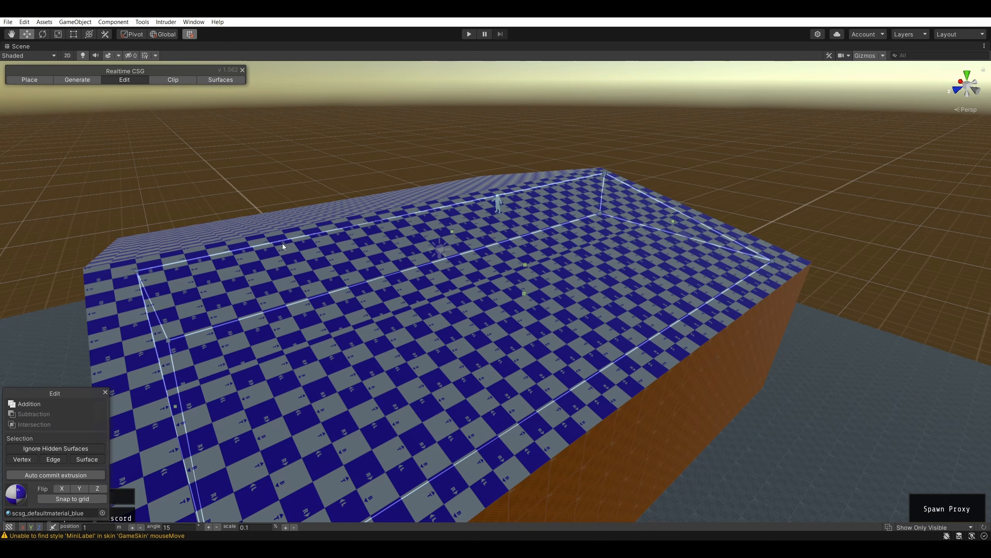
- Raise the smaller roof copy above the roof to check its shape, and lower it back into the slope
left_click(29, 80)
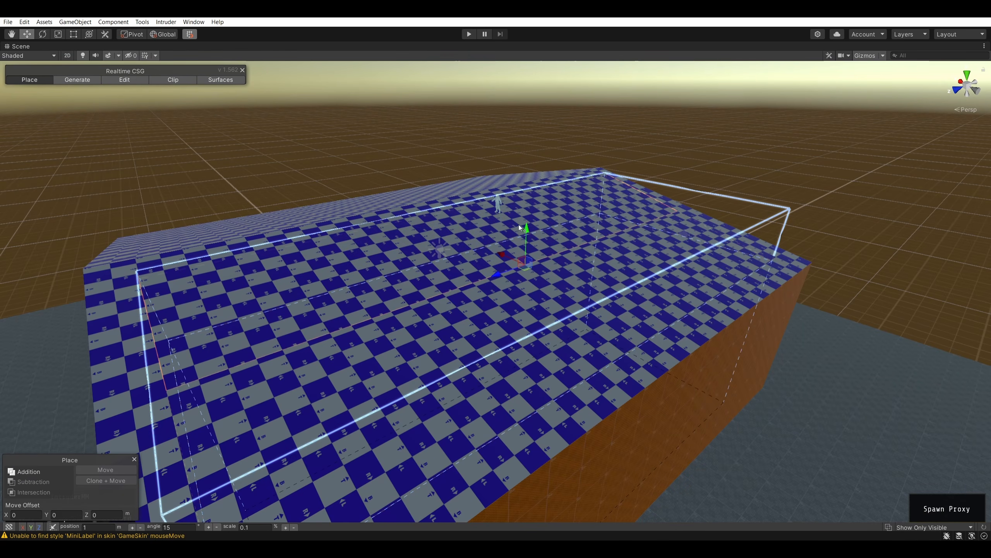
mouse_move(525, 261)
right_mouse_down()
mouse_move(535, 187)
mouse_move(719, 177)
mouse_move(504, 205)
mouse_move(482, 217)
mouse_move(483, 141)
mouse_move(461, 165)
mouse_move(640, 228)
mouse_move(612, 183)
mouse_move(636, 178)
right_mouse_up()
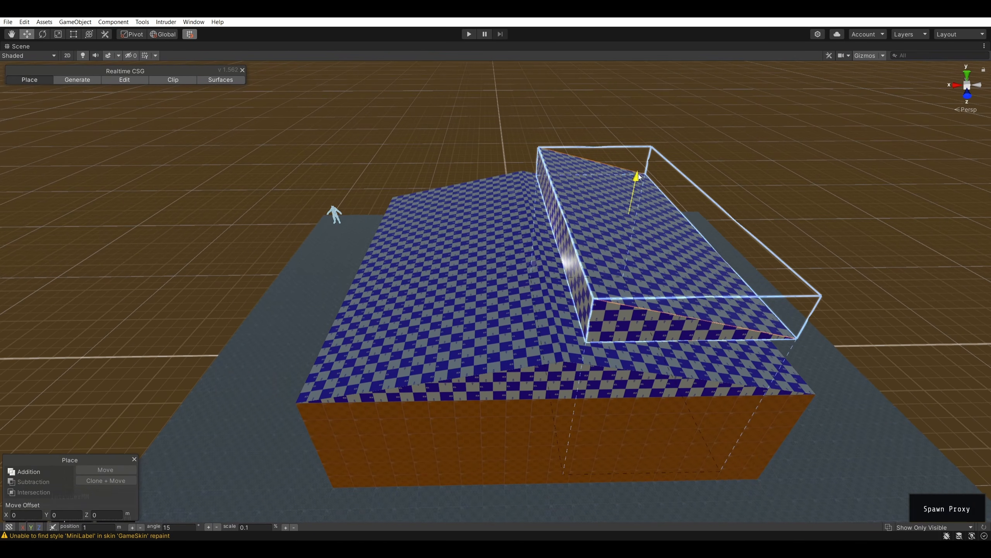
left_click_drag(639, 177, 640, 215)
mouse_move(640, 214)
right_mouse_down()
mouse_move(654, 217)
mouse_move(630, 211)
mouse_move(498, 372)
mouse_move(489, 365)
right_mouse_up()
- Extend the inner roof copy's ridge-side face along X to the seam between the two roof slopes
left_click(576, 123)
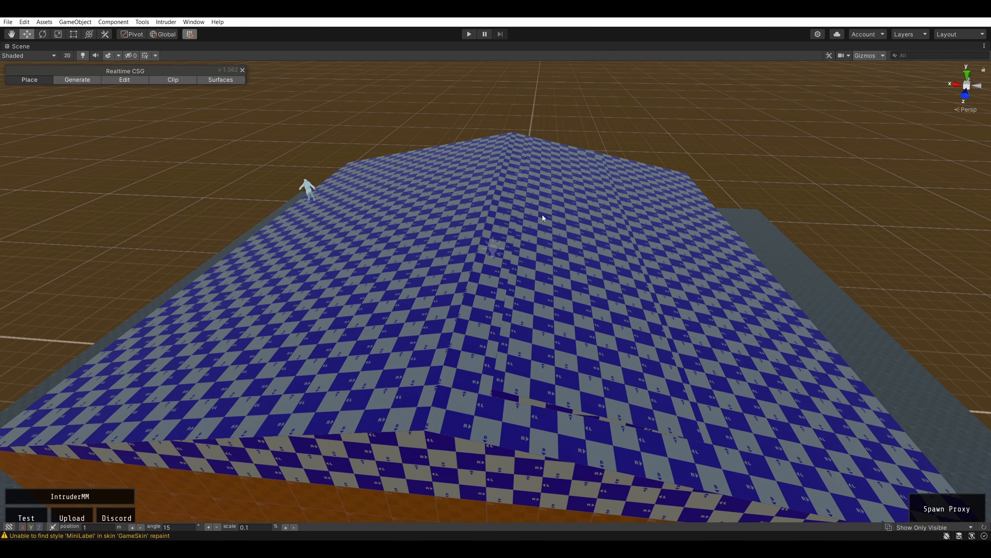
left_click(624, 240)
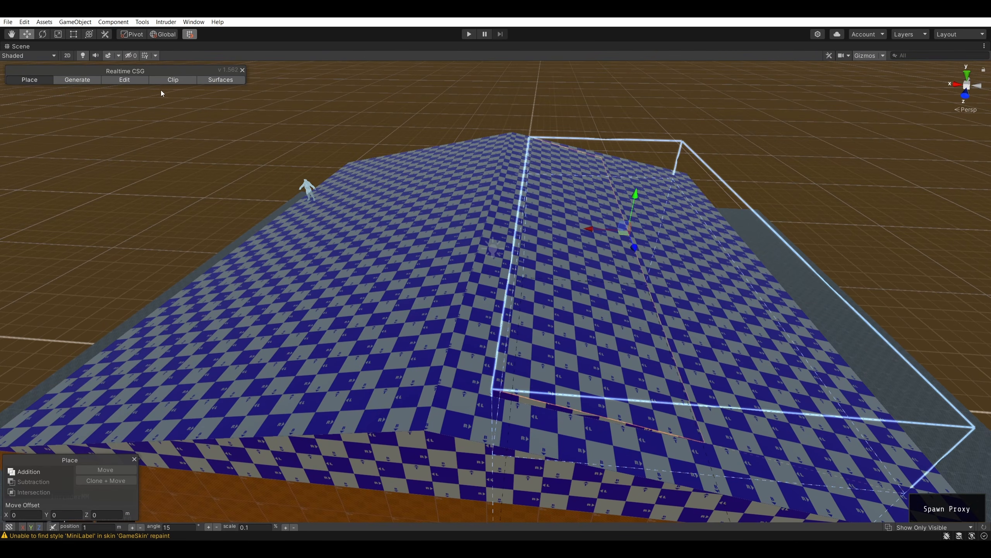
left_click(141, 80)
left_click_drag(520, 226, 491, 228)
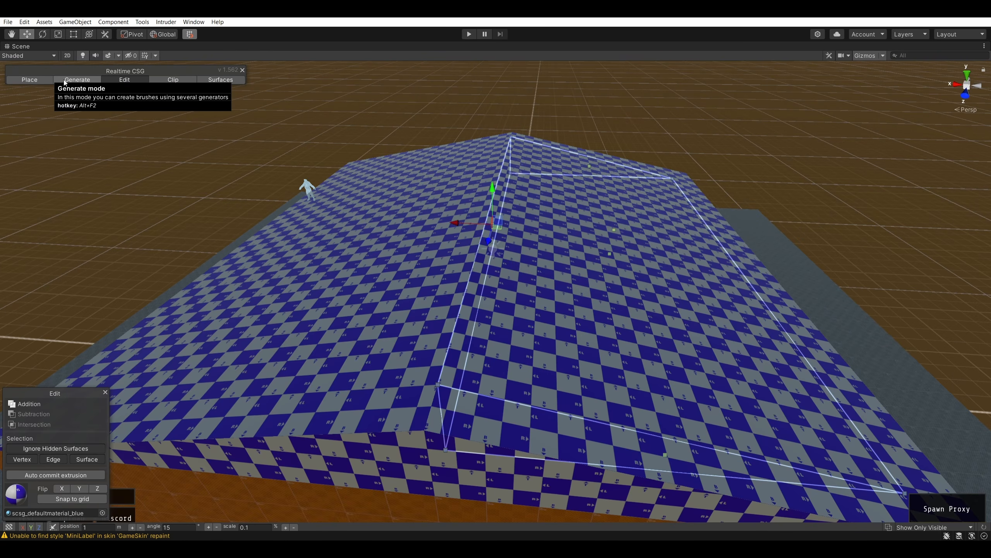
- Raise the inner roof copy vertically until it is clear of the blue roof
left_click(29, 79)
left_click_drag(623, 191, 636, 125)
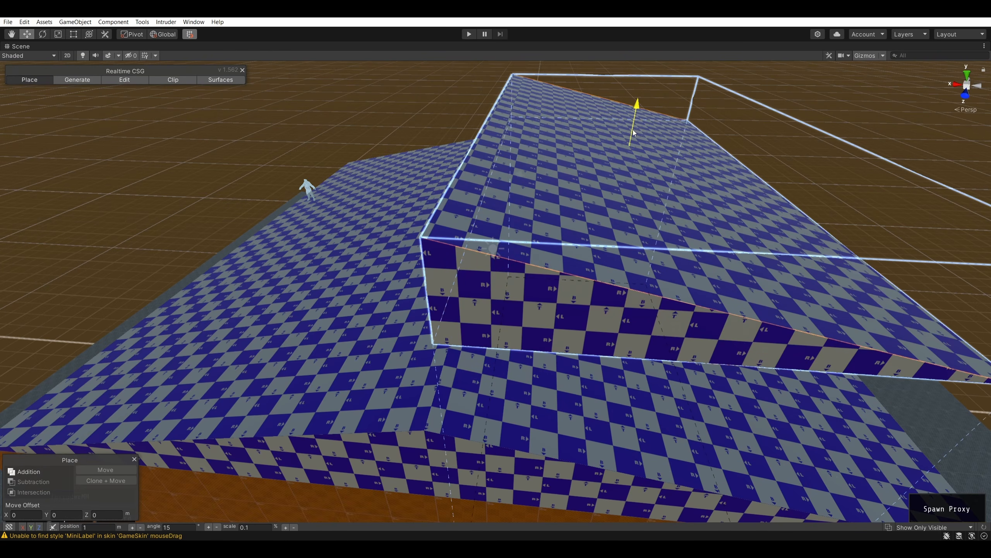
left_click(782, 100)
- Assign the green default checker material to all surfaces of the raised roof brush
left_click(514, 217)
left_click(208, 80)
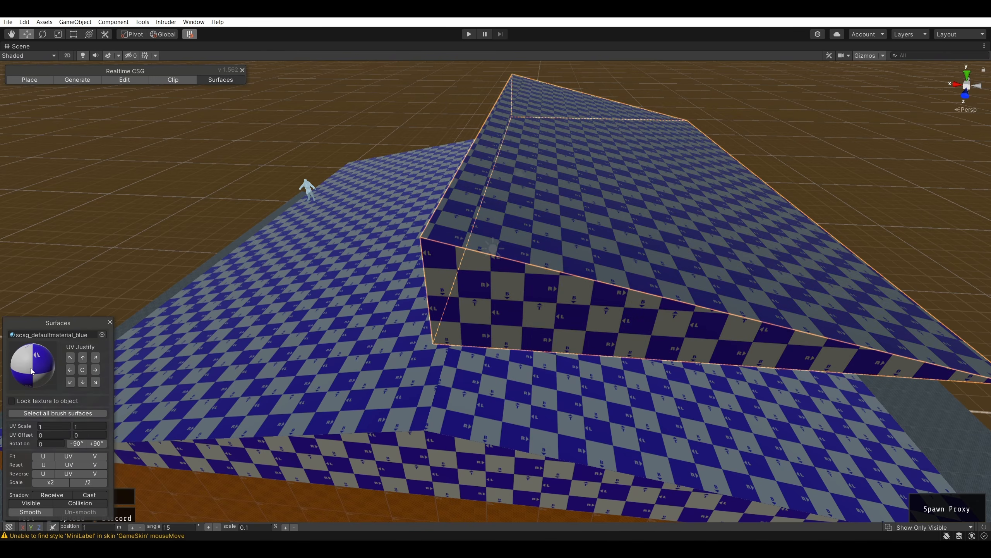
left_click(101, 334)
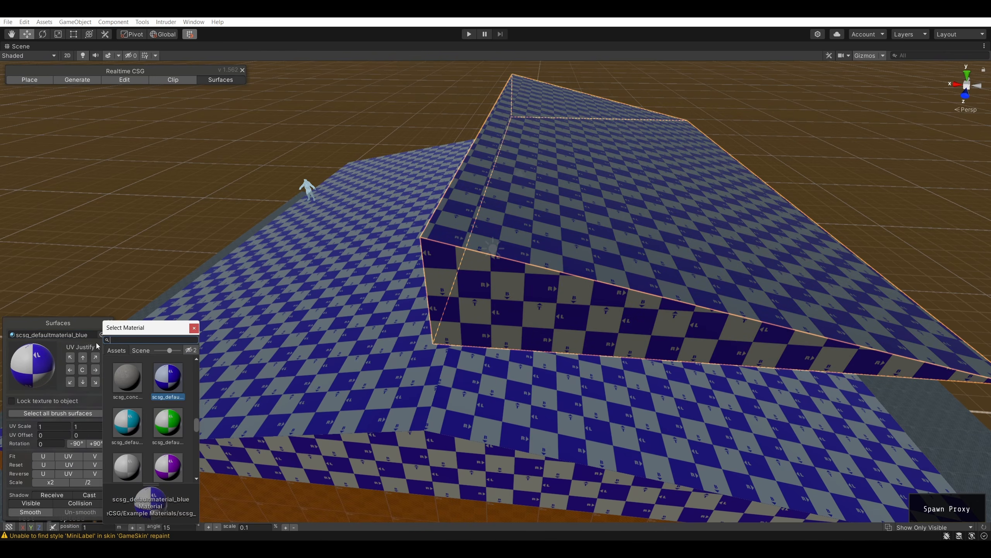
left_click(156, 418)
left_click(764, 105)
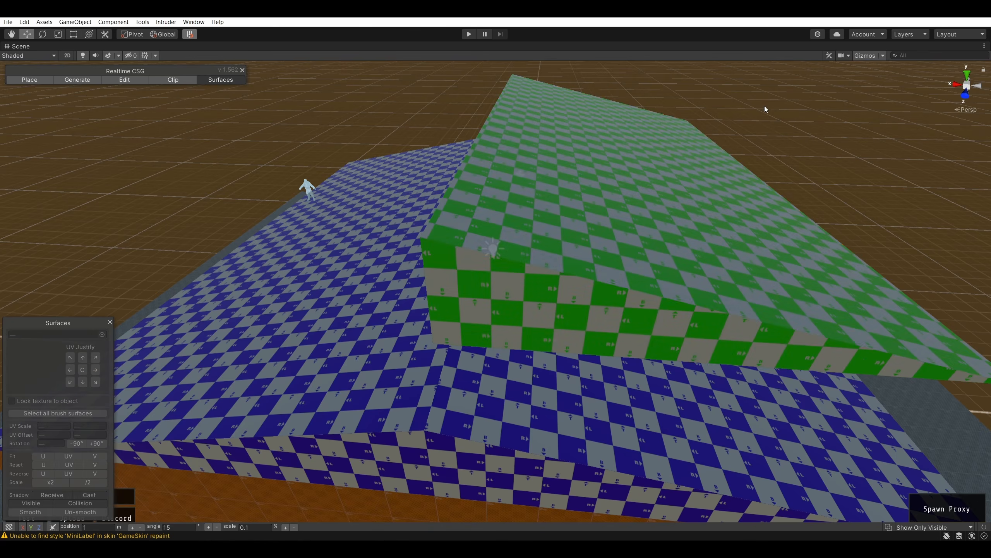
- Duplicate the green roof brush to the other side of the ridge and rotate the copy half a turn about the vertical axis
left_click(28, 80)
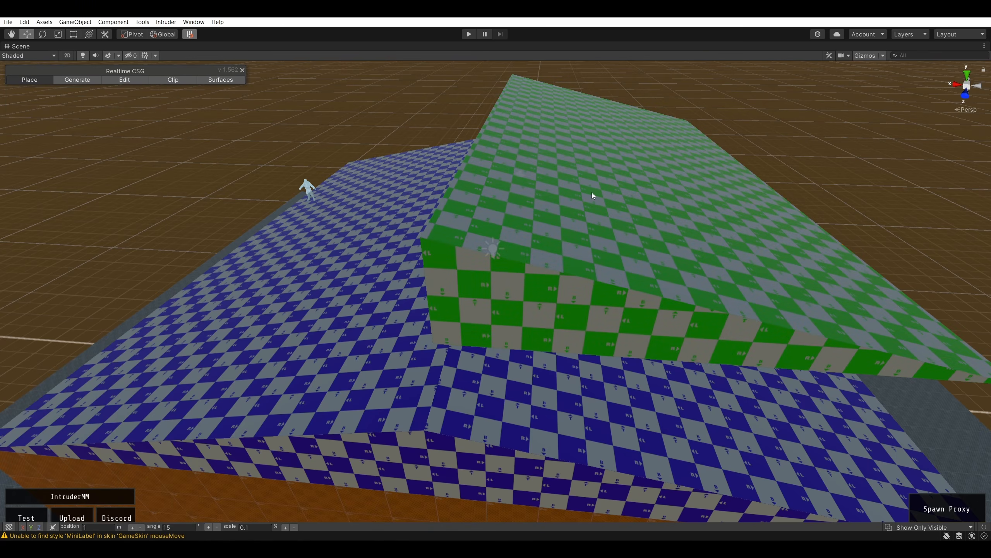
left_click(595, 213)
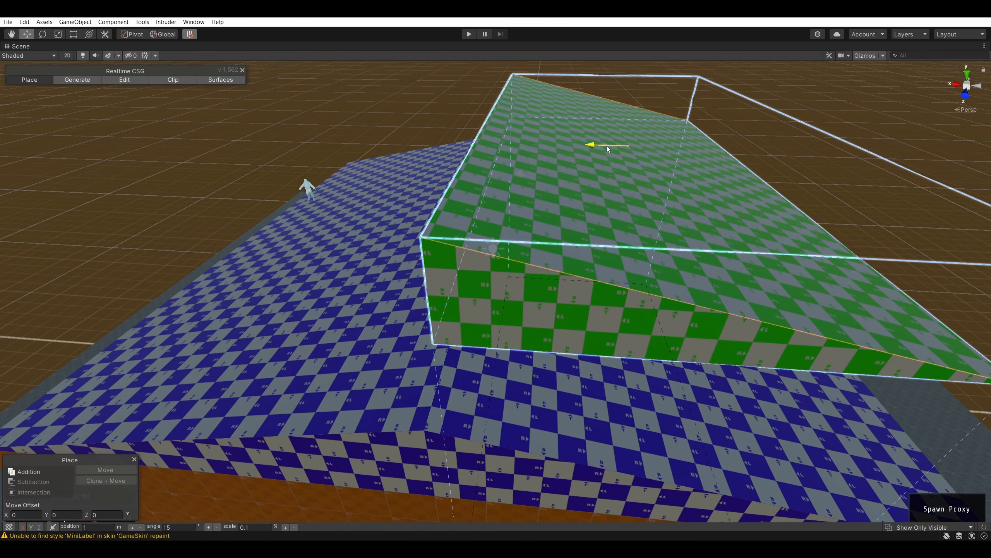
mouse_move(608, 146)
left_mouse_down()
mouse_move(336, 142)
mouse_move(345, 144)
left_mouse_up()
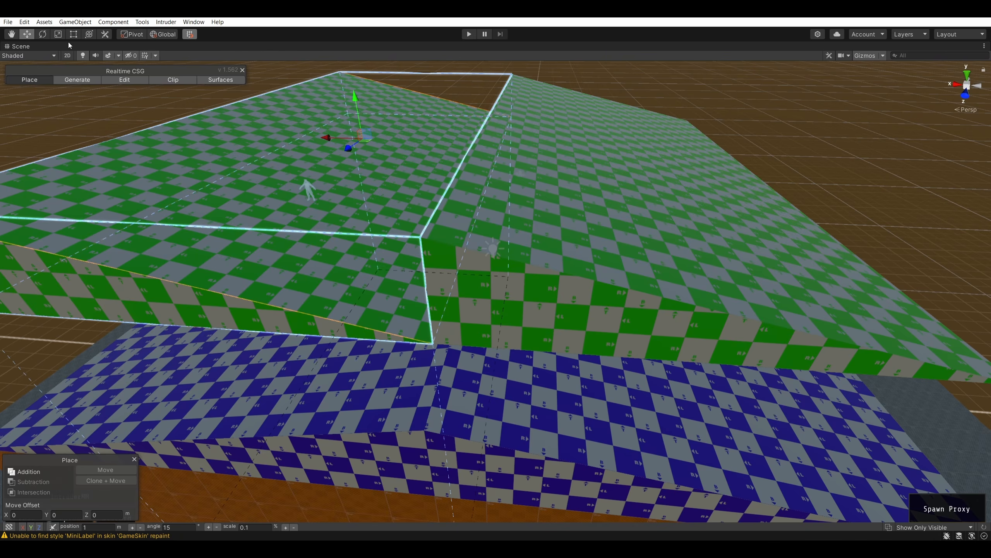
key("e")
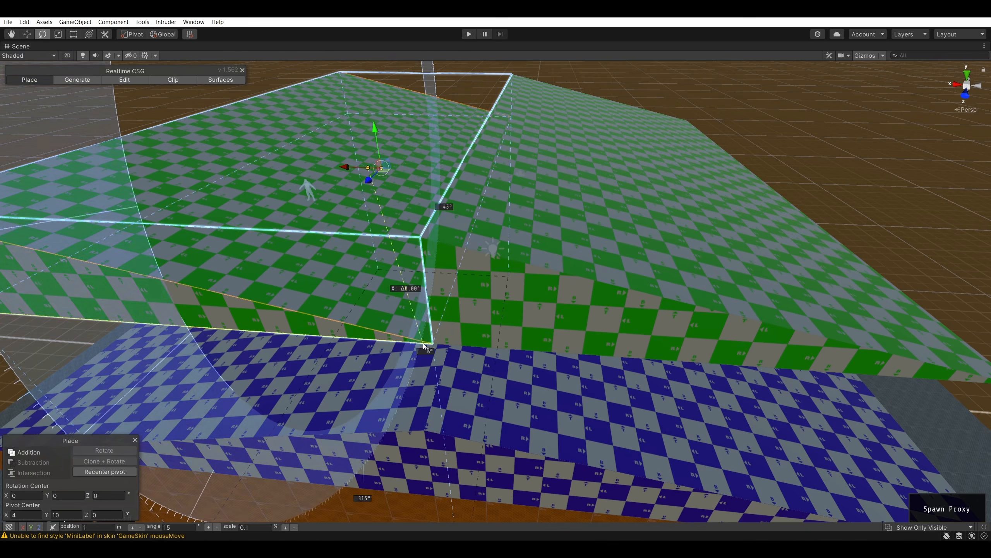
mouse_move(434, 349)
left_mouse_down()
mouse_move(884, 203)
mouse_move(684, 70)
mouse_move(428, 46)
mouse_move(341, 63)
left_mouse_up()
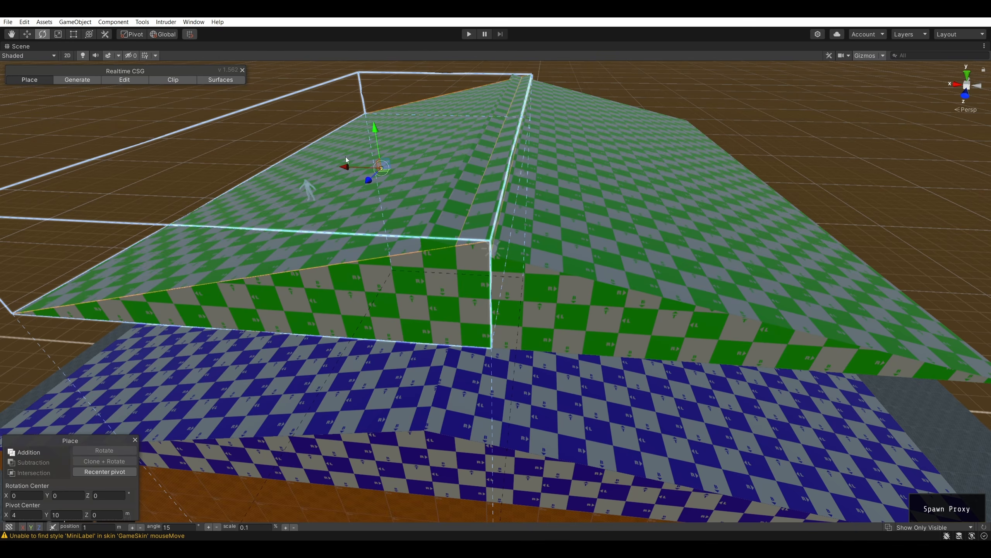
- Move the rotated green copy along X until its ridge face meets the original green brush
left_click_drag(345, 164, 257, 158)
key("ctrl+z")
left_click(27, 34)
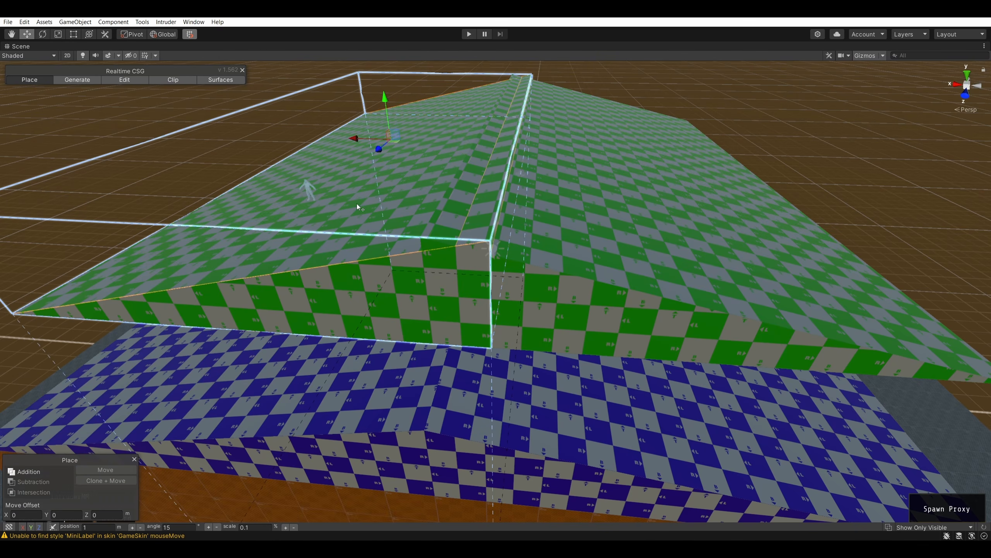
left_click_drag(353, 137, 325, 131)
left_click(868, 144)
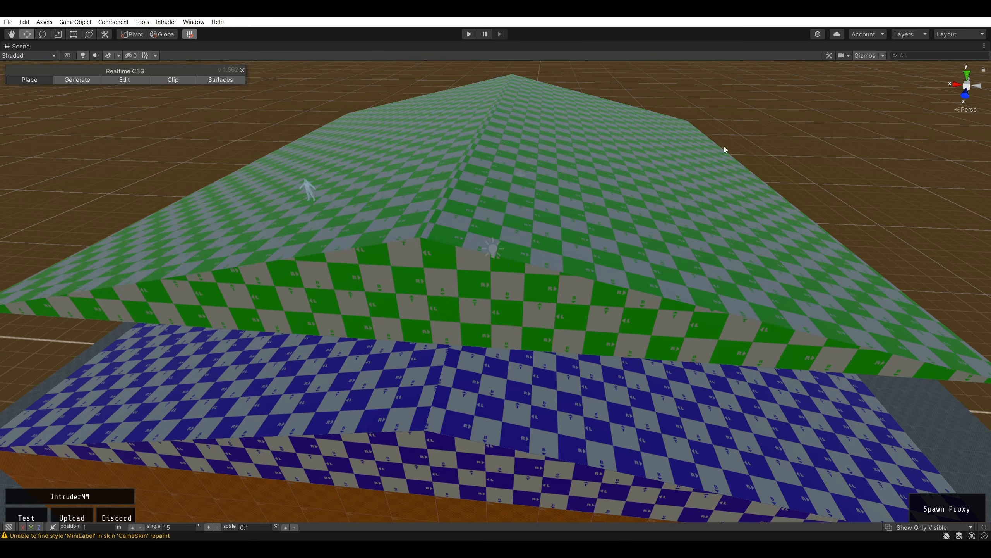
- Examine the two raised green brushes against the blue roof from around the building's front
key("a")
mouse_move(723, 145)
right_mouse_down()
mouse_move(730, 157)
mouse_move(737, 99)
mouse_move(705, 174)
mouse_move(622, 213)
mouse_move(757, 142)
mouse_move(737, 237)
mouse_move(608, 217)
mouse_move(514, 234)
mouse_move(496, 253)
mouse_move(645, 291)
mouse_move(623, 230)
mouse_move(504, 230)
mouse_move(483, 249)
right_mouse_up()
key("w")
key("d")
key("s")
key("a")
key("s")
key("d")
key("w")
key("d")
key("s")
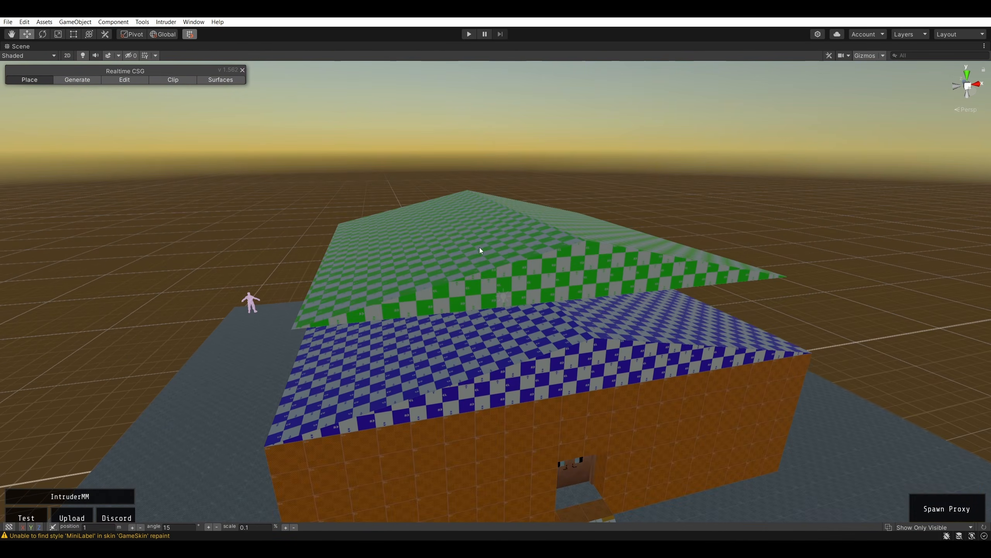
- Lower the green brush on the proxy figure's side into the blue roof and set it to Subtraction
left_click(488, 248)
left_click_drag(418, 188, 423, 251)
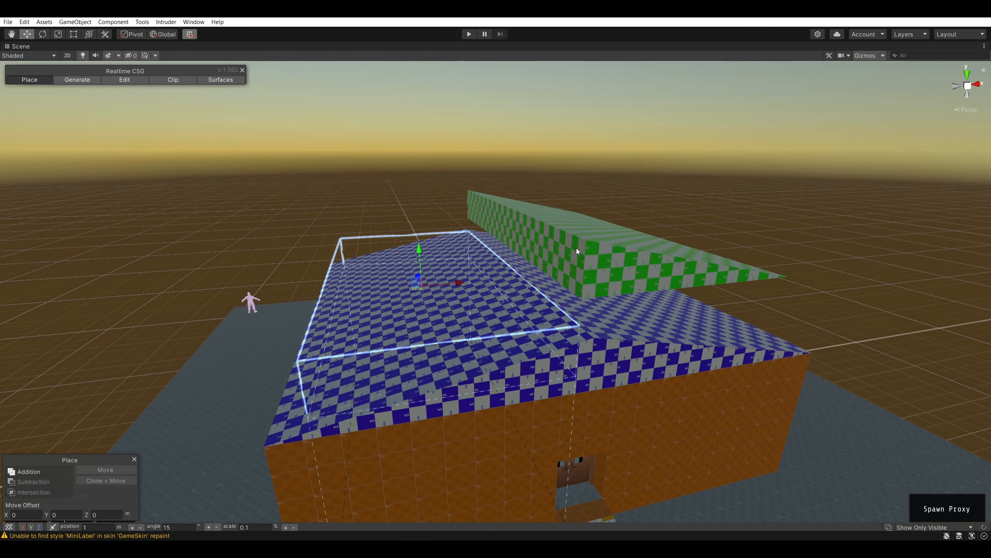
left_click(34, 482)
- Lower the other green brush into the opposite roof slope and set it to Subtraction
right_click_drag(391, 324, 426, 321)
left_click_drag(467, 291, 471, 348)
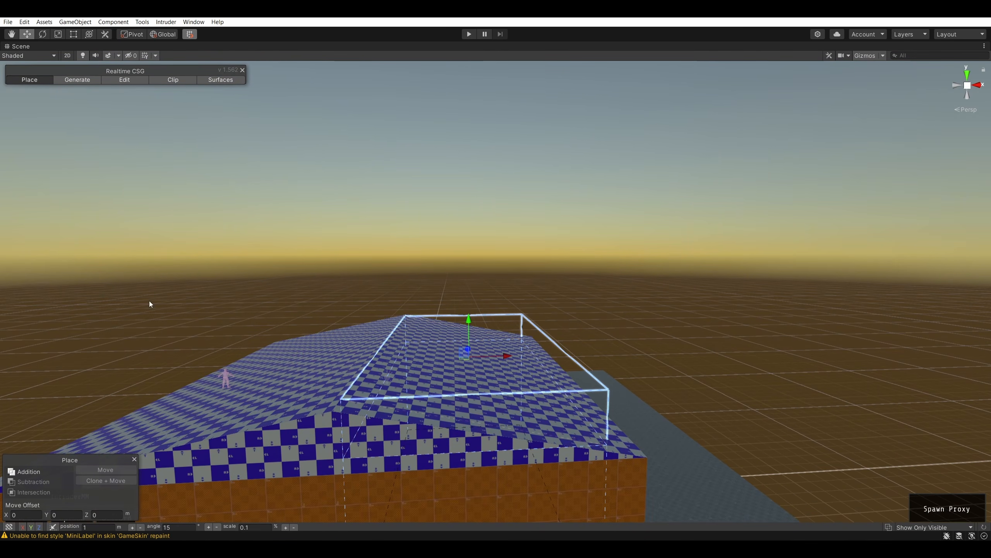
left_click(33, 482)
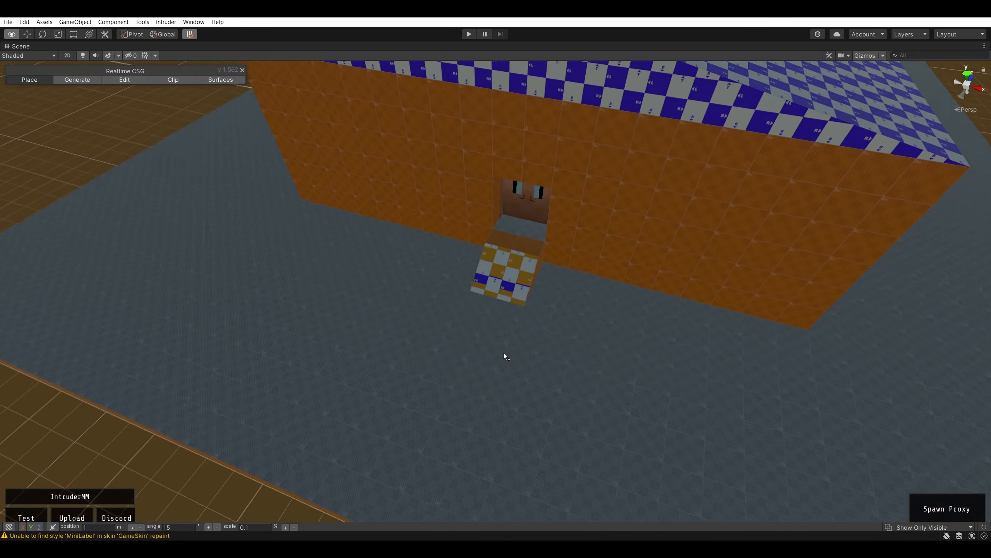
- Inspect the ceiling under both roof slopes from inside, and check the second inner brush from outside
key("w")
right_click_drag(504, 352, 652, 120)
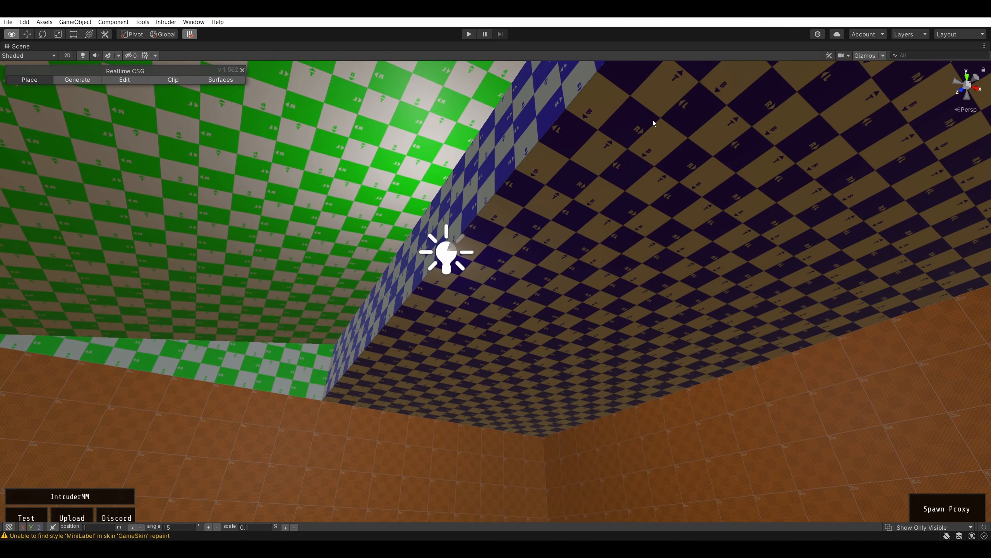
left_click(653, 121)
mouse_move(563, 190)
right_mouse_down()
mouse_move(519, 284)
mouse_move(773, 140)
mouse_move(419, 324)
mouse_move(437, 325)
mouse_move(462, 301)
right_mouse_up()
key("w")
key("s")
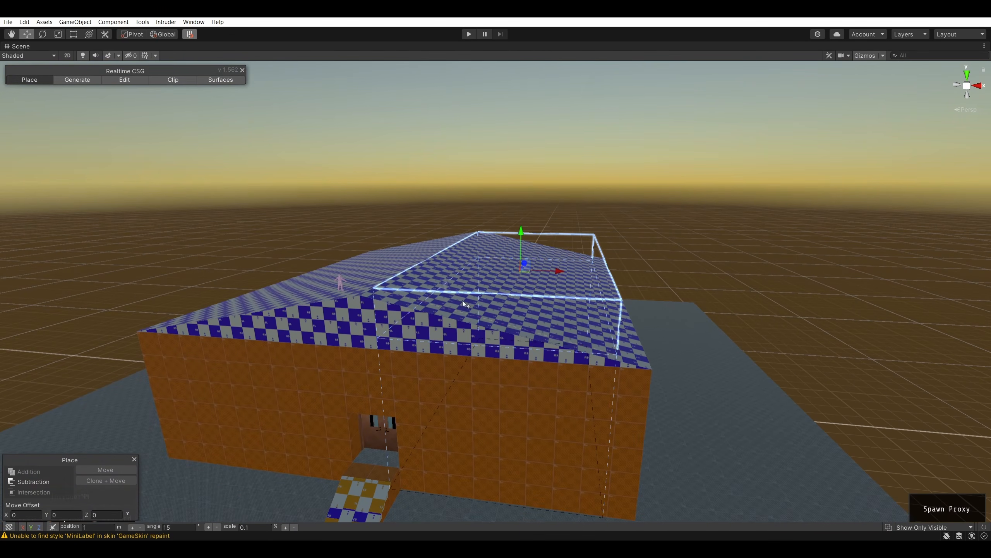
- Try moving the second inner roof brush vertically, and undo the move and its Subtraction setting
mouse_move(522, 232)
left_mouse_down()
mouse_move(534, 195)
mouse_move(522, 229)
left_mouse_up()
key("ctrl+z")
key("ctrl+z")
key("ctrl+z")
- From inside the building, set the second inner roof brush to Subtraction again and move it with the gizmo
mouse_move(388, 193)
right_mouse_down()
mouse_move(359, 240)
mouse_move(555, 110)
mouse_move(561, 119)
mouse_move(510, 133)
right_mouse_up()
key("w")
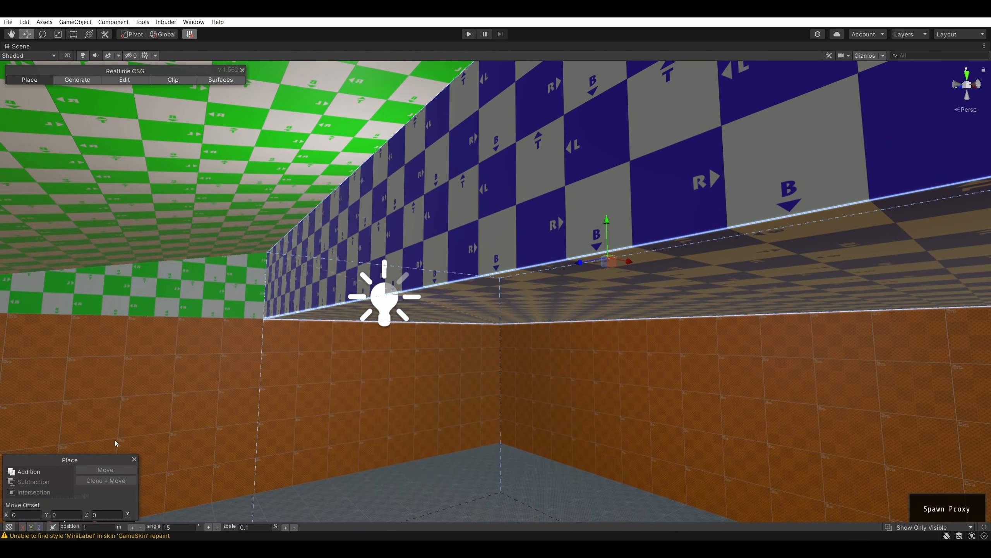
left_click(52, 482)
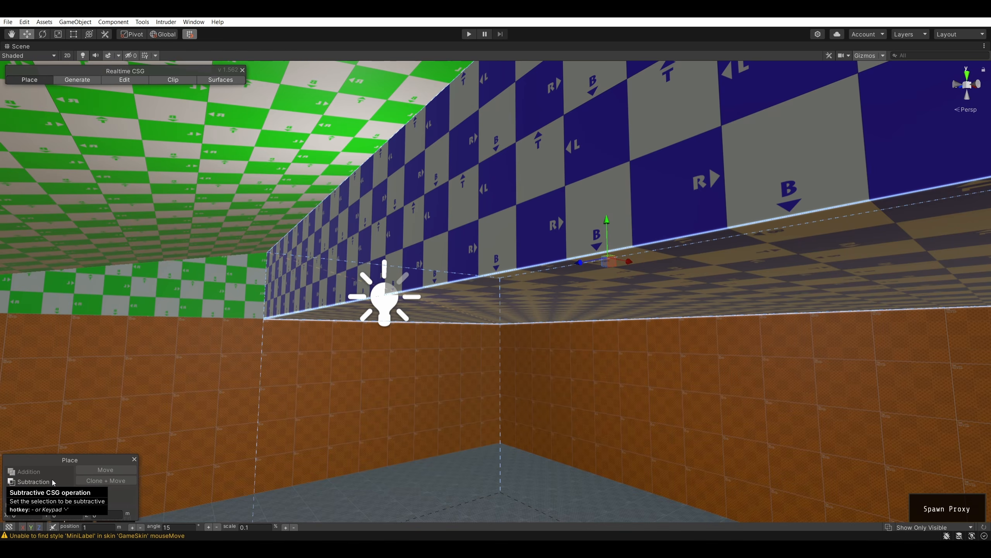
mouse_move(605, 232)
left_mouse_down()
mouse_move(615, 304)
mouse_move(623, 226)
left_mouse_up()
mouse_move(507, 324)
right_mouse_down()
mouse_move(489, 355)
mouse_move(521, 240)
mouse_move(481, 297)
mouse_move(587, 342)
mouse_move(836, 407)
right_mouse_up()
- Undo the second inner roof brush's latest Subtraction and position changes
key("ctrl+z")
key("shift+w")
key("s")
key("ctrl+z")
mouse_move(605, 317)
right_mouse_down()
mouse_move(650, 326)
mouse_move(662, 318)
mouse_move(625, 307)
right_mouse_up()
key("w")
- Check the raised green brush from outside and the subtractive brush in the opposite slope from inside the building
left_click(668, 232)
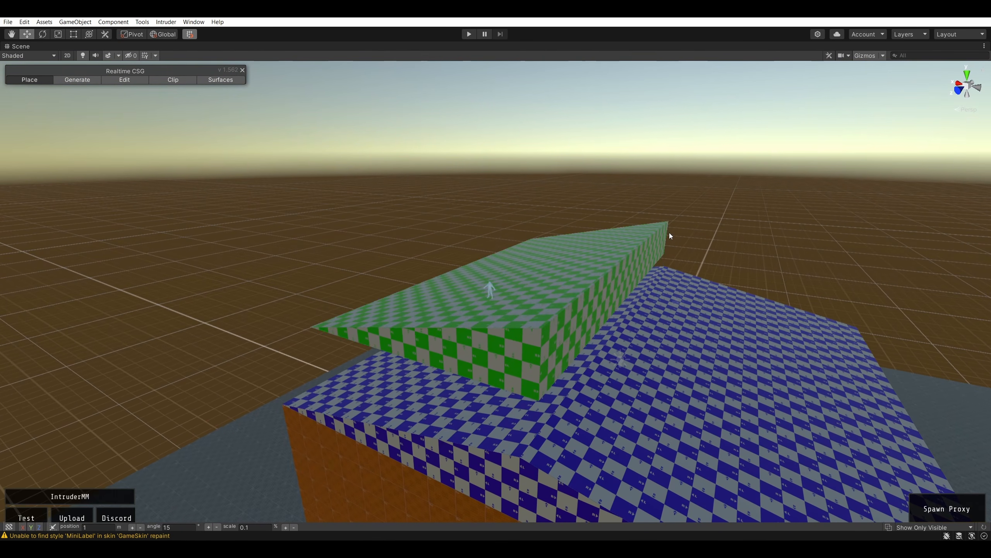
left_click(629, 264)
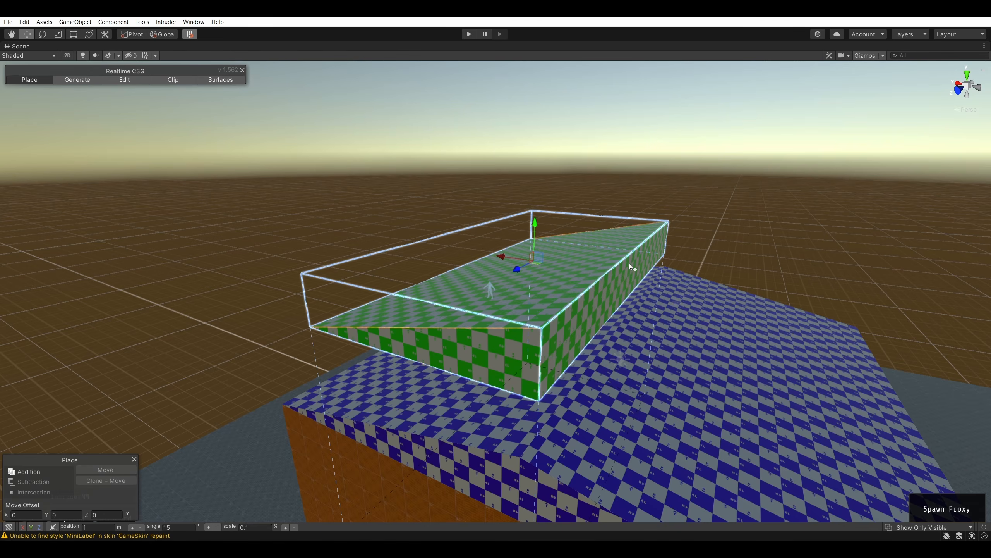
left_click(741, 209)
mouse_move(740, 210)
right_mouse_down()
mouse_move(823, 260)
mouse_move(690, 120)
mouse_move(792, 118)
right_mouse_up()
key("w")
left_click(523, 217)
mouse_move(527, 218)
right_mouse_down()
mouse_move(38, 232)
mouse_move(51, 234)
right_mouse_up()
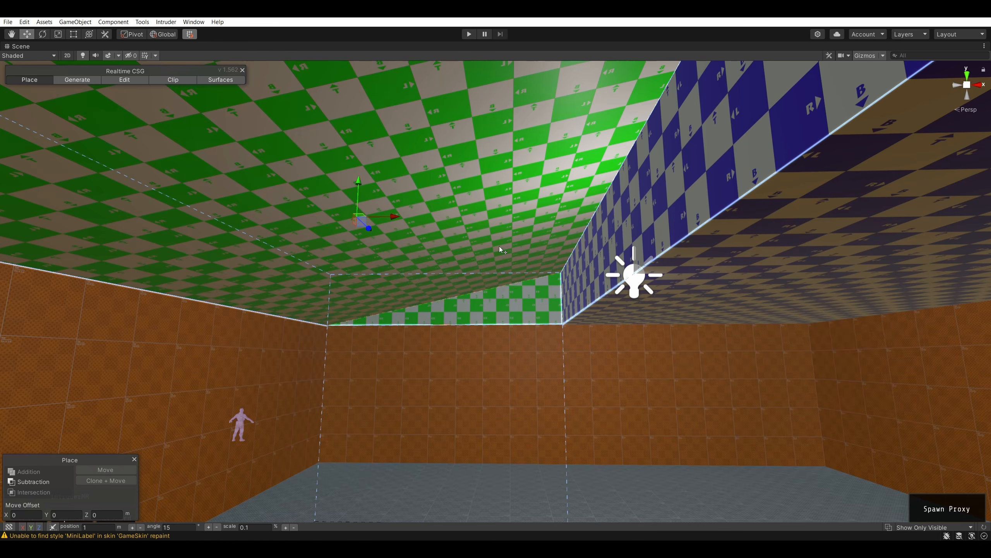
- From inside the building, move the second inner roof brush along the X axis into the opposite roof slope
left_click_drag(395, 215, 846, 235)
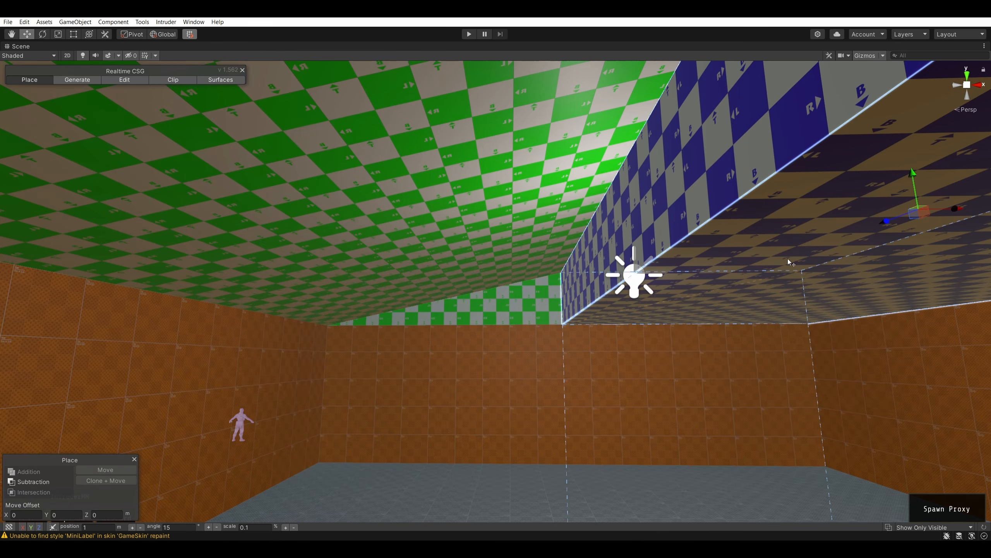
right_click_drag(672, 265, 572, 383)
key("s")
key("d")
key("s")
- From outside, set the raised green inner roof brush to Subtraction and lower it towards the roof
left_click(574, 356)
key("w")
right_click_drag(702, 295, 691, 282)
key("d")
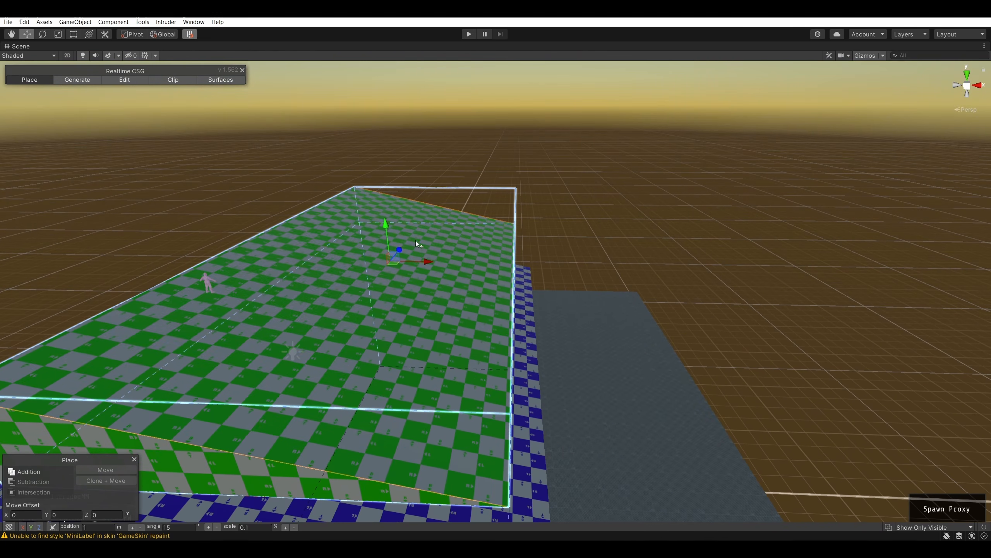
left_click(36, 485)
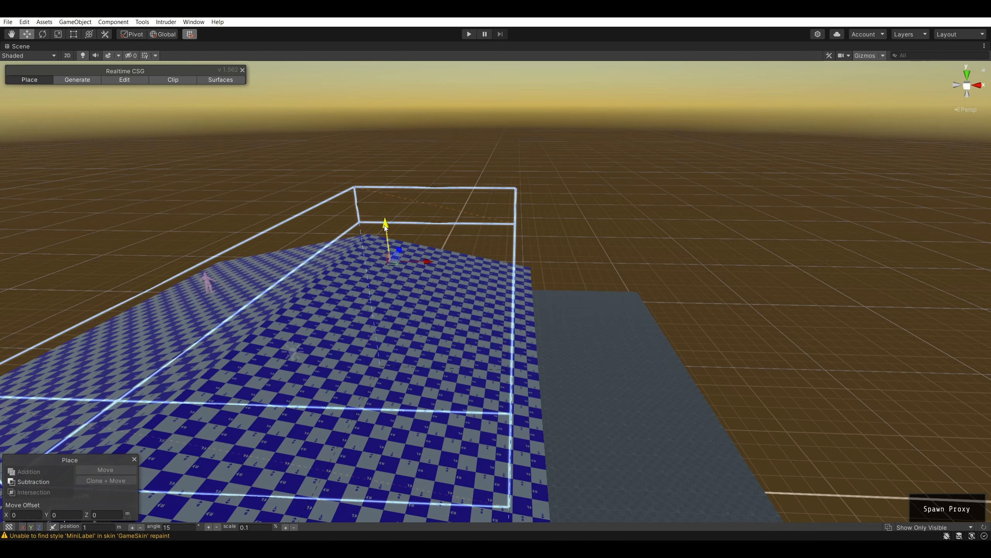
mouse_move(385, 226)
left_mouse_down()
mouse_move(383, 332)
mouse_move(387, 260)
left_mouse_up()
- Select the outer brush of the opposite roof slope and try shifting it horizontally
left_click(530, 415)
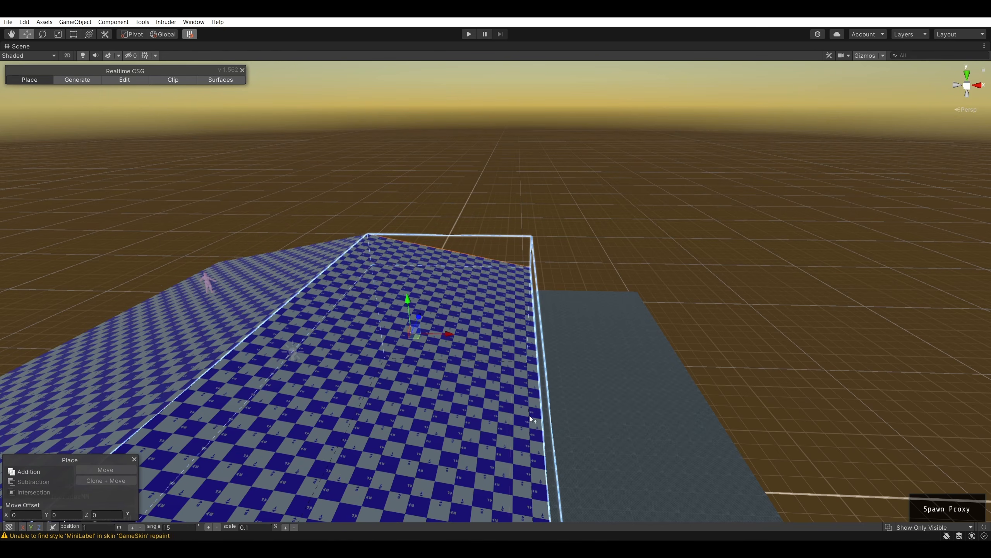
mouse_move(530, 416)
right_mouse_down()
mouse_move(419, 381)
mouse_move(661, 321)
mouse_move(561, 228)
right_mouse_up()
left_click_drag(551, 210, 718, 197)
mouse_move(718, 196)
right_mouse_down()
mouse_move(670, 210)
mouse_move(440, 184)
mouse_move(616, 158)
mouse_move(689, 179)
mouse_move(568, 245)
right_mouse_up()
left_click_drag(566, 242, 447, 248)
right_click_drag(609, 168, 591, 108)
key("w")
left_click(510, 269)
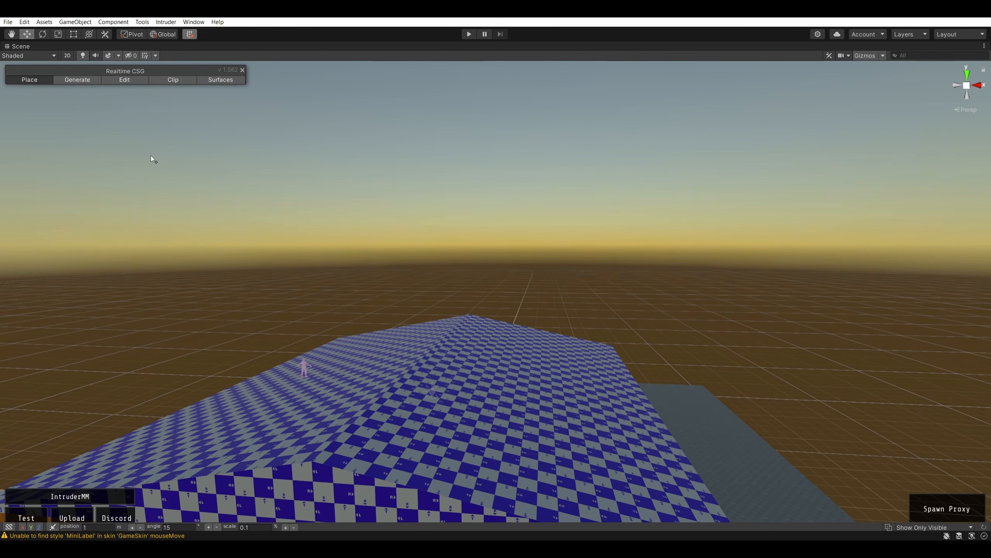
- Restore the full editor layout, select Brush (17) and try the Intersection operation on it
key("shift+space")
left_click(86, 257)
left_click(86, 250)
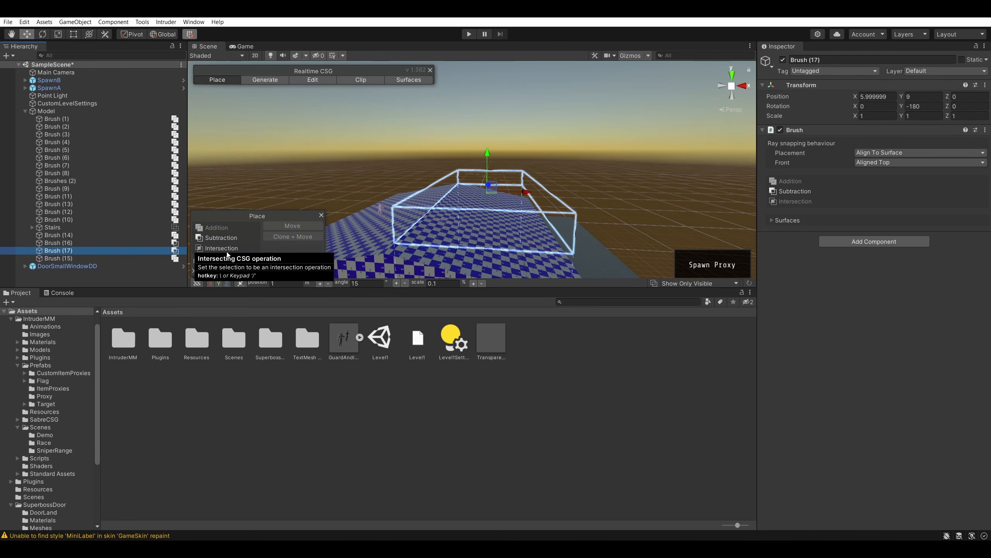
left_click(235, 241)
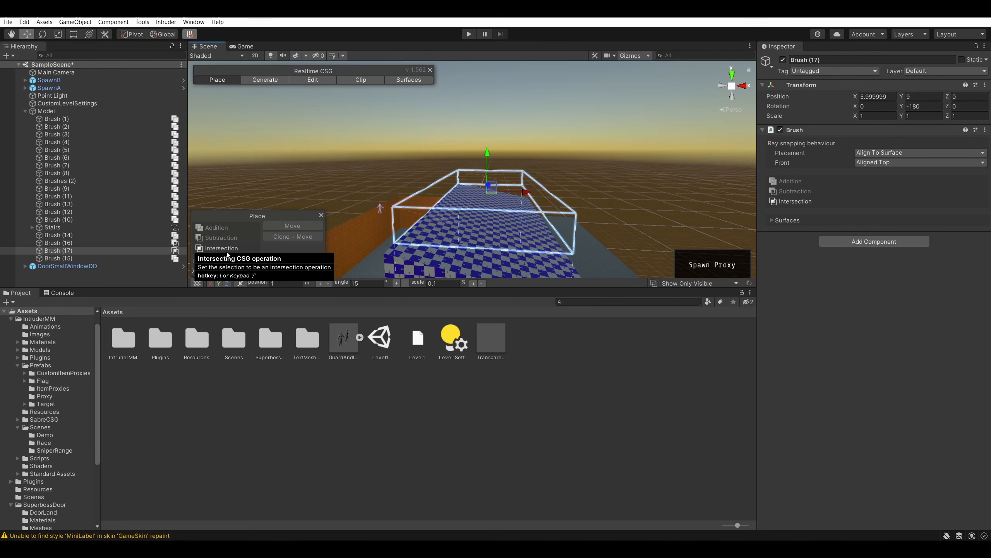
- Set Brush (17) to Addition while lowering it to Y 7, and switch it to Subtraction from inside the building
left_click(223, 228)
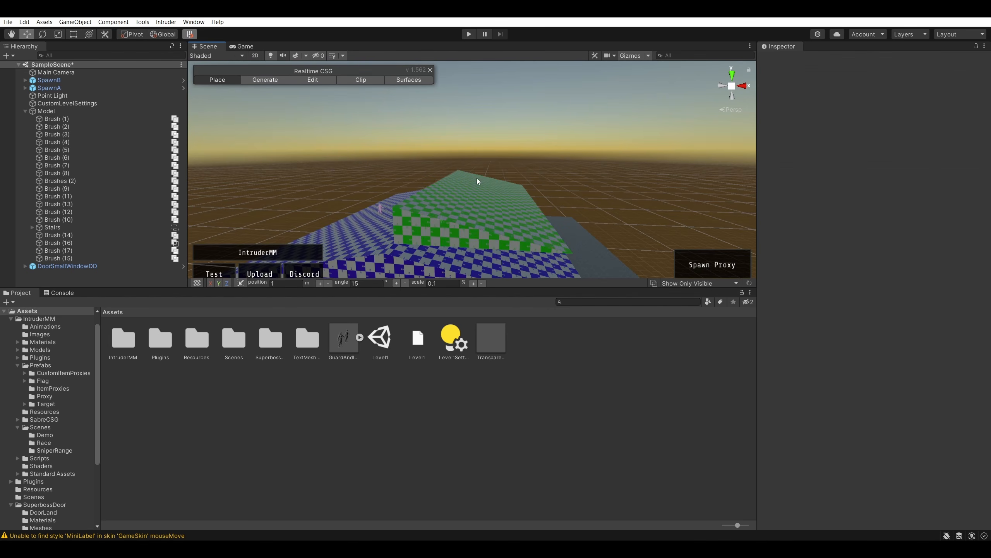
left_click_drag(490, 154, 486, 182)
mouse_move(487, 201)
right_mouse_down()
mouse_move(471, 233)
mouse_move(610, 183)
mouse_move(645, 140)
mouse_move(680, 187)
right_mouse_up()
key("w")
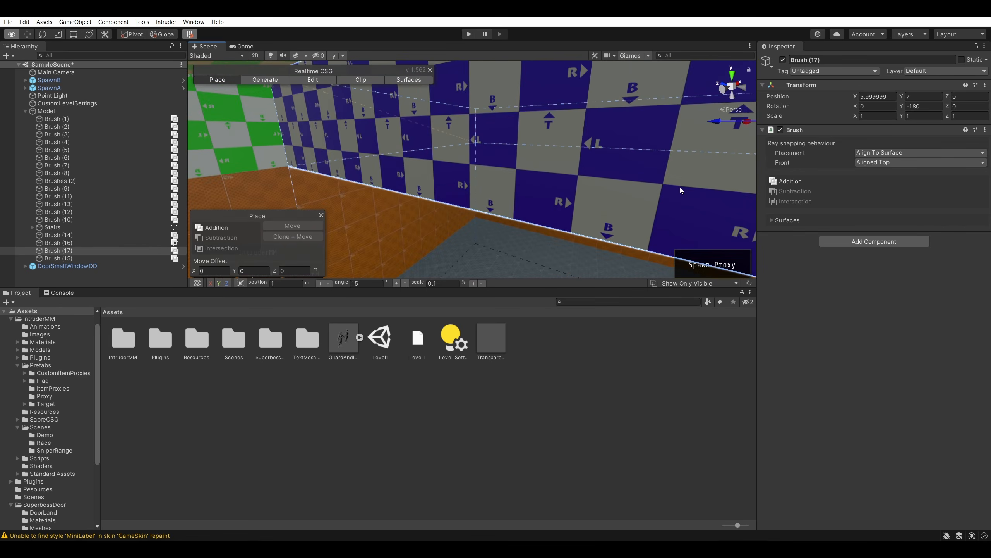
left_click(220, 237)
right_click_drag(510, 226, 274, 172)
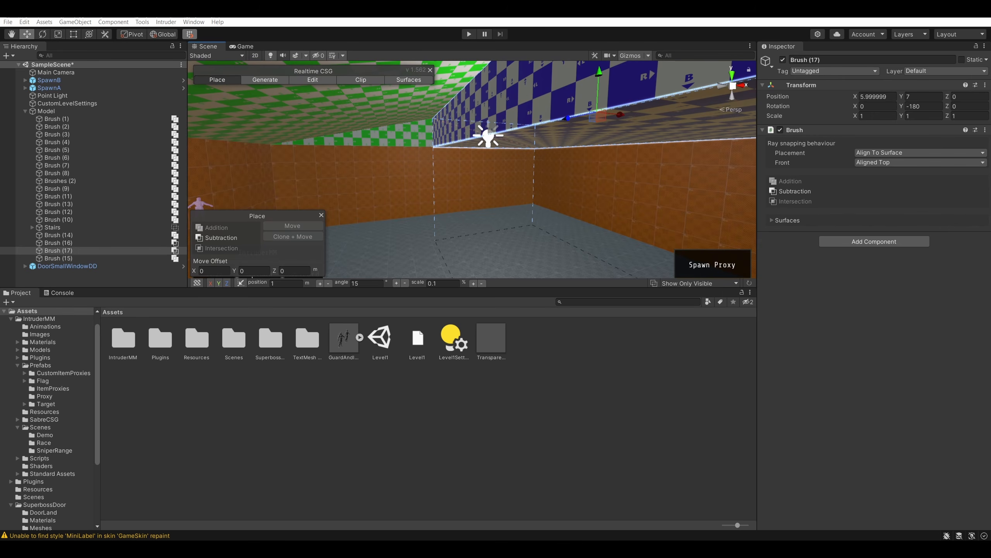
right_click_drag(575, 200, 666, 169)
- Raise Brush (17) above the roof to Y 11 and set it back to Addition
left_click(53, 227)
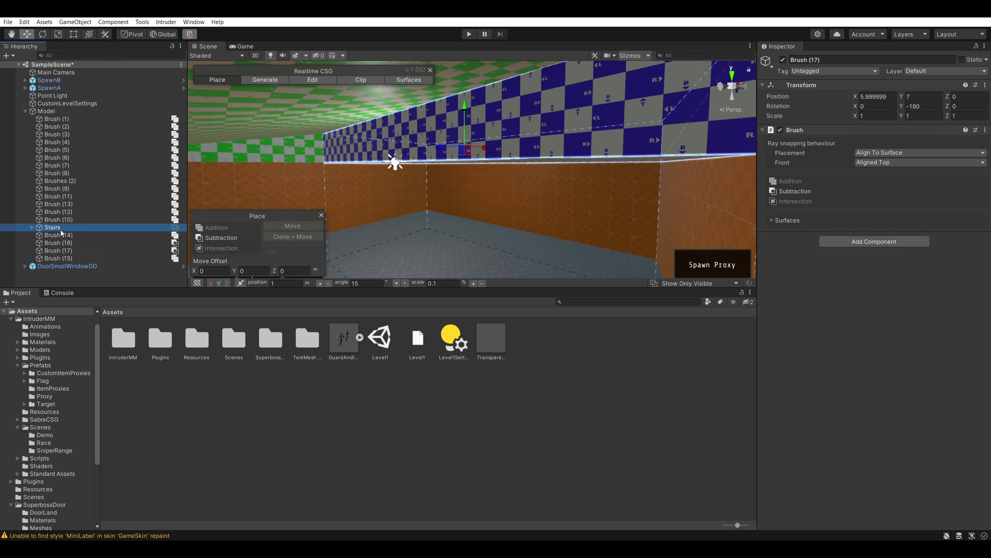
left_click(58, 251)
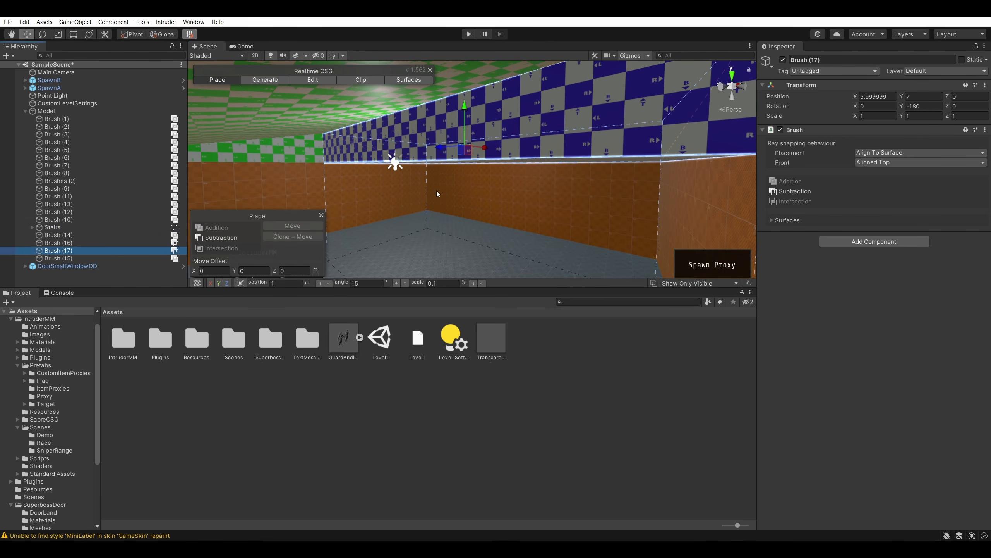
mouse_move(436, 190)
right_mouse_down()
mouse_move(457, 128)
mouse_move(445, 152)
right_mouse_up()
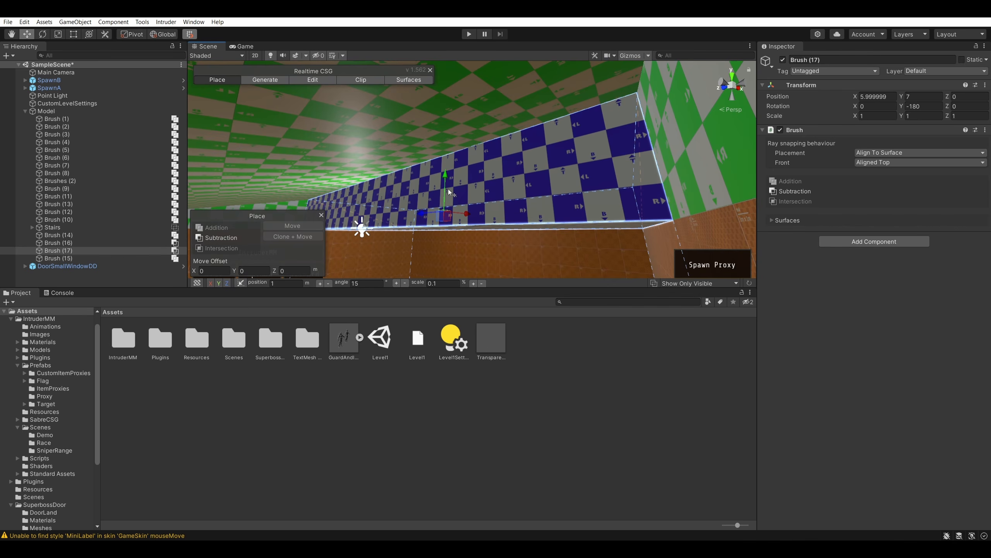
left_click_drag(445, 182, 450, 121)
mouse_move(451, 120)
right_mouse_down()
mouse_move(499, 110)
mouse_move(550, 68)
mouse_move(217, 288)
mouse_move(340, 242)
right_mouse_up()
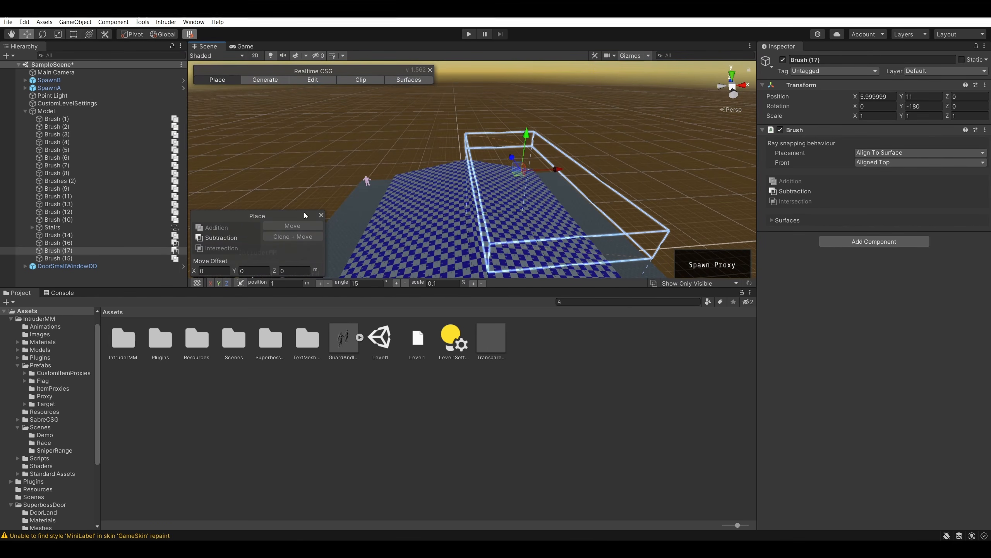
left_click(216, 228)
- Identify the outer slope brush and the raised green brush, and make Brush (17) a child of Brush (15)
right_click_drag(426, 190, 407, 273)
left_click(291, 138)
mouse_move(291, 138)
right_mouse_down()
mouse_move(295, 197)
mouse_move(442, 95)
mouse_move(420, 80)
right_mouse_up()
key("w")
key("s")
left_click(454, 144)
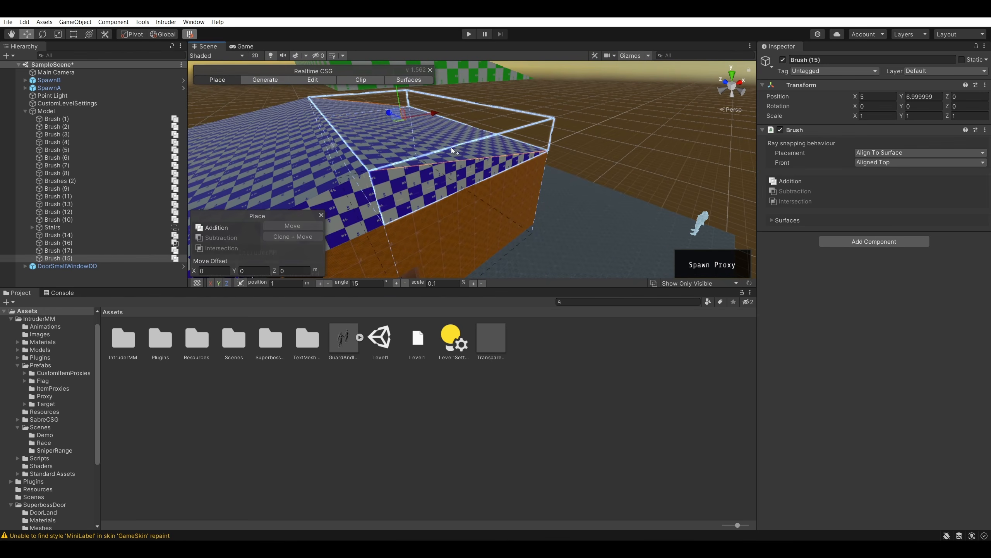
right_click_drag(247, 159, 252, 152)
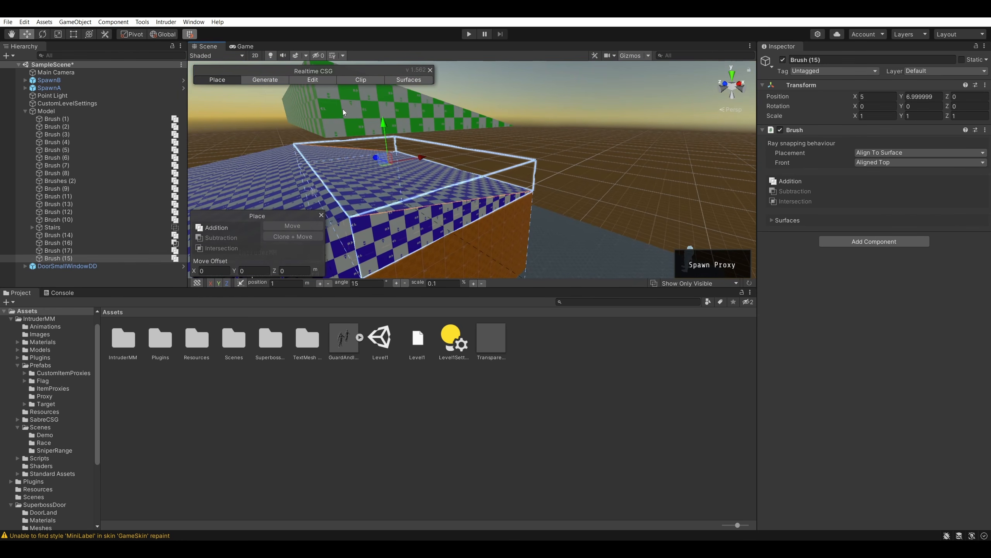
left_click(343, 108)
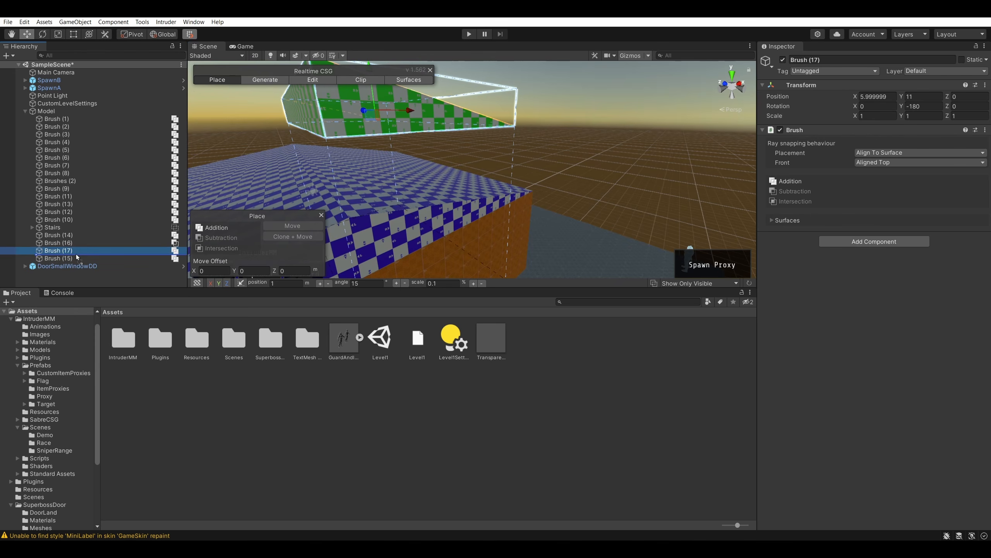
left_click_drag(62, 250, 77, 261)
- Lower the nested Brush (17) into the roof slope, set it to Subtraction and check the ceiling from inside
right_click_drag(562, 108, 535, 91)
left_click_drag(403, 100, 401, 151)
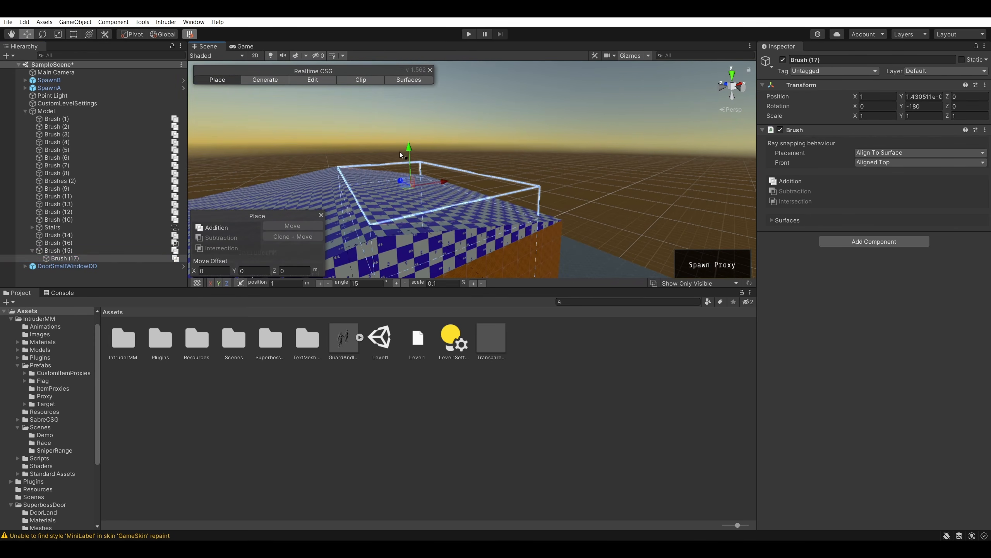
left_click(219, 238)
right_click_drag(331, 254, 545, 111)
key("s")
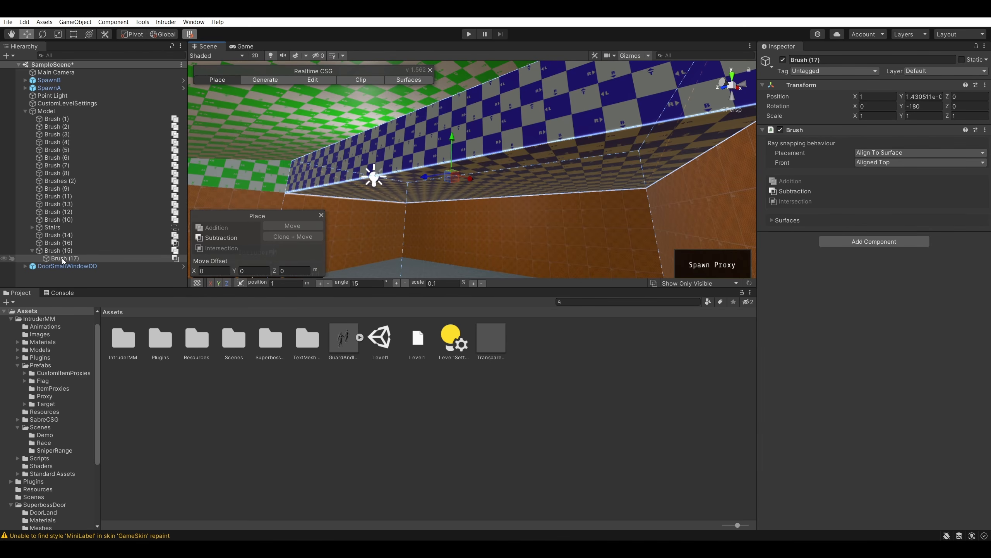
- Return the nested Brush (17) to Addition and raise it above the roof to a local Y of 4
key("shift+a")
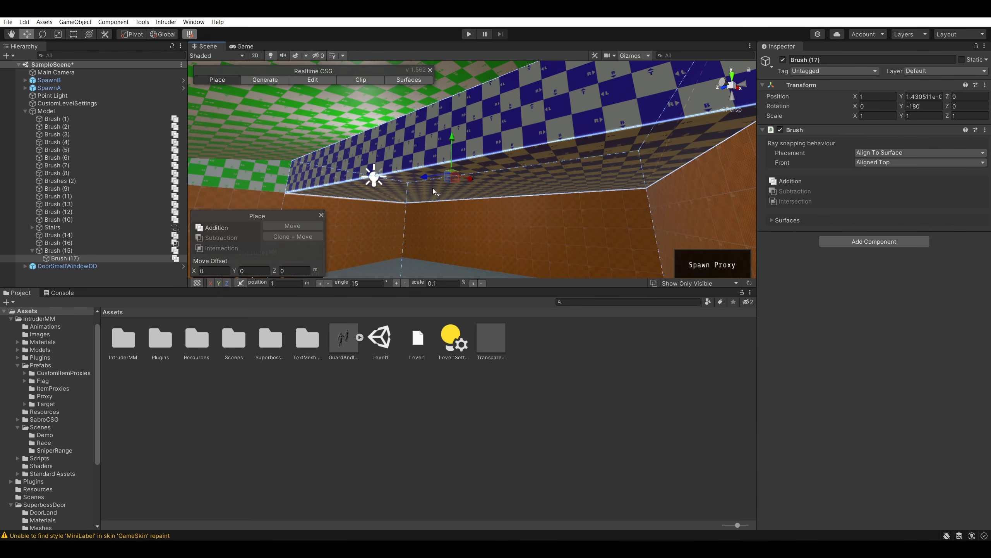
mouse_move(453, 141)
left_mouse_down()
mouse_move(463, 100)
mouse_move(320, 164)
mouse_move(308, 189)
mouse_move(227, 232)
left_mouse_up()
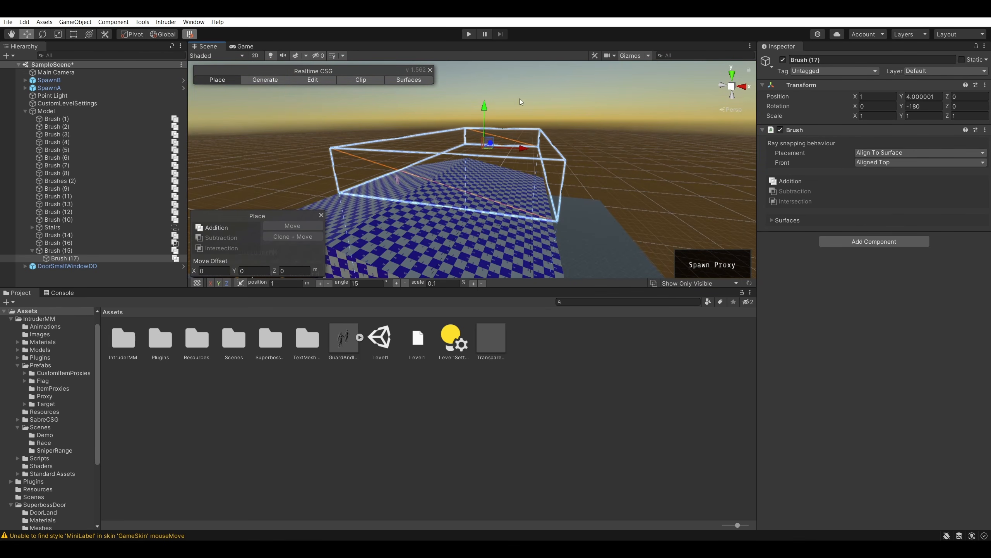
- Take Brush (17) out of Brush (15) and order Brush (15) directly above Brush (17) under Model
mouse_move(58, 250)
left_mouse_down()
mouse_move(26, 254)
mouse_move(49, 252)
left_mouse_up()
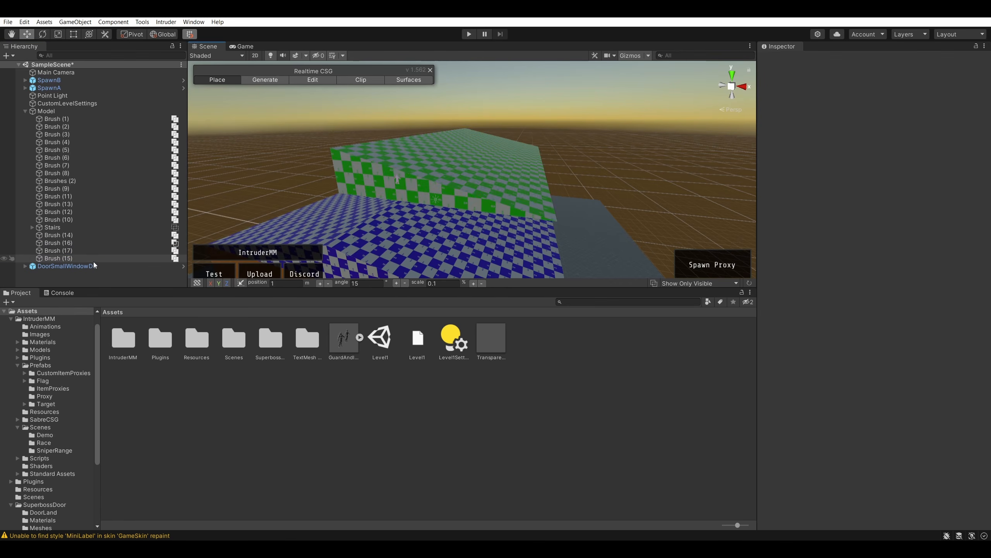
left_click(54, 258)
left_click_drag(93, 240, 82, 247)
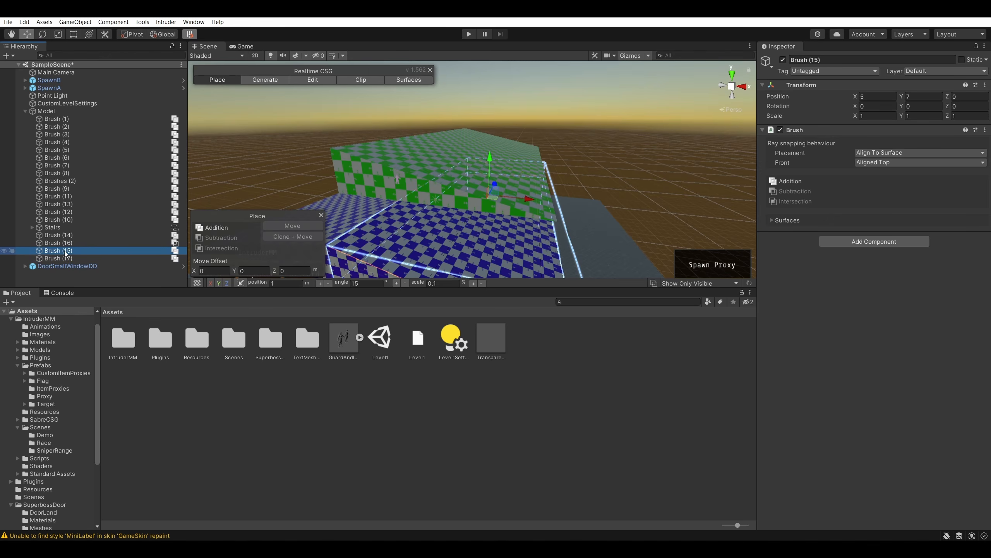
- Set the raised Brush (17) to Subtraction and clone it downward into the roof slope
mouse_move(424, 215)
right_mouse_down()
mouse_move(578, 174)
mouse_move(569, 177)
right_mouse_up()
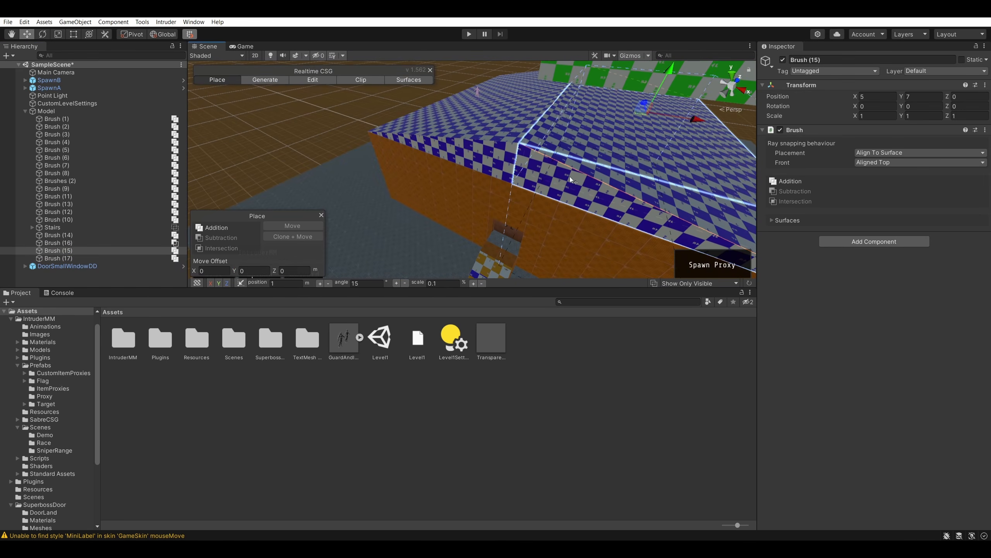
mouse_move(375, 182)
right_mouse_down()
mouse_move(541, 112)
mouse_move(384, 145)
right_mouse_up()
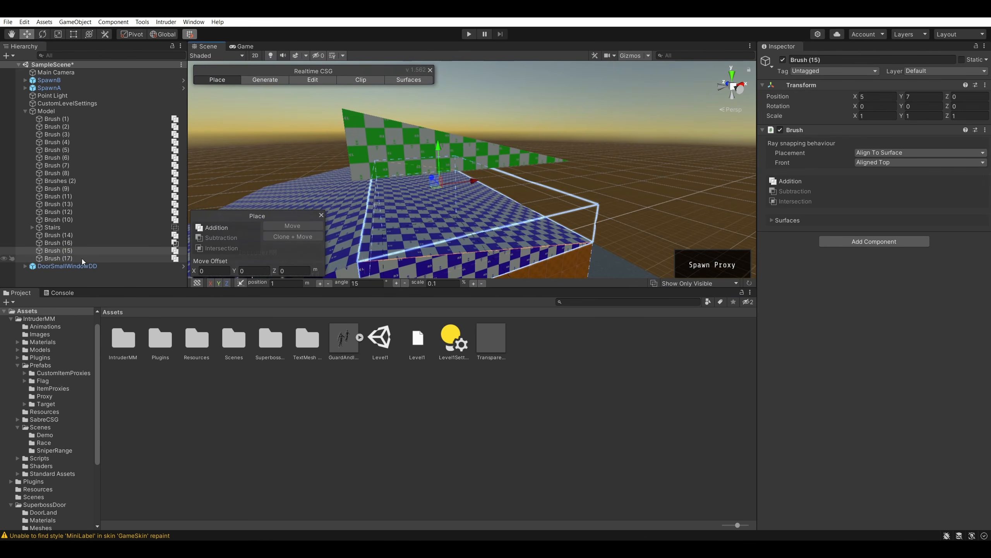
left_click(418, 157)
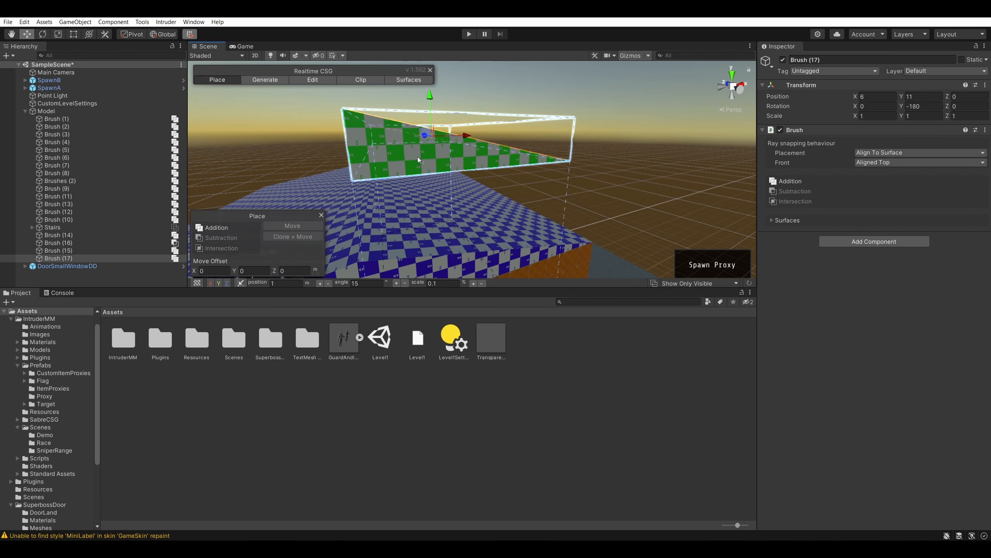
left_click(231, 238)
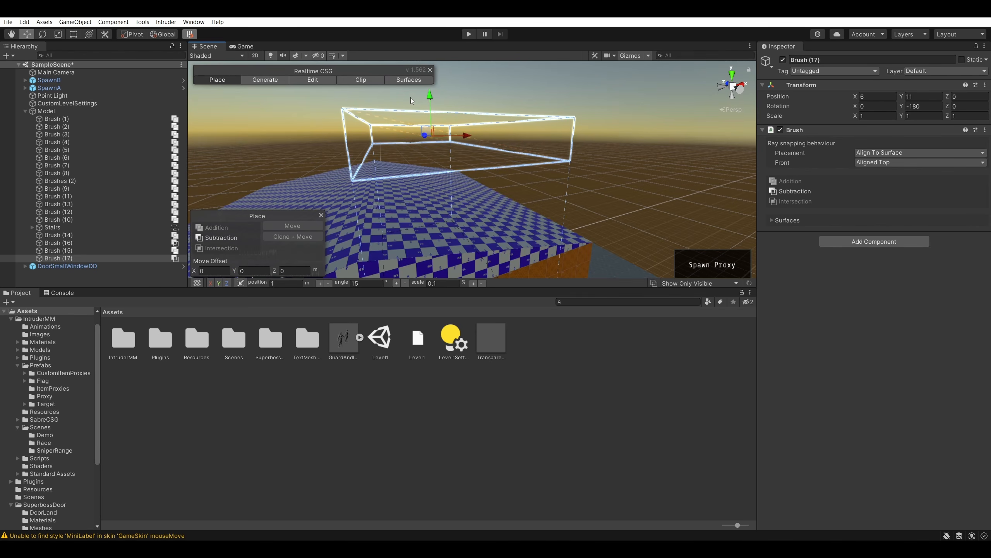
mouse_move(430, 94)
left_mouse_down("shift")
mouse_move(420, 138)
mouse_move(425, 112)
left_mouse_up("shift")
- Enlarge the scene view and examine the opening cut in the roof from above and around the building
left_click(624, 145)
key("w")
mouse_move(624, 145)
right_mouse_down()
mouse_move(485, 179)
mouse_move(595, 164)
mouse_move(589, 108)
mouse_move(567, 127)
mouse_move(550, 98)
mouse_move(499, 126)
mouse_move(558, 171)
mouse_move(540, 161)
mouse_move(582, 114)
mouse_move(328, 363)
mouse_move(419, 320)
right_mouse_up()
key("shift+space")
key("w")
key("shift+space")
key("shift+space")
key("s")
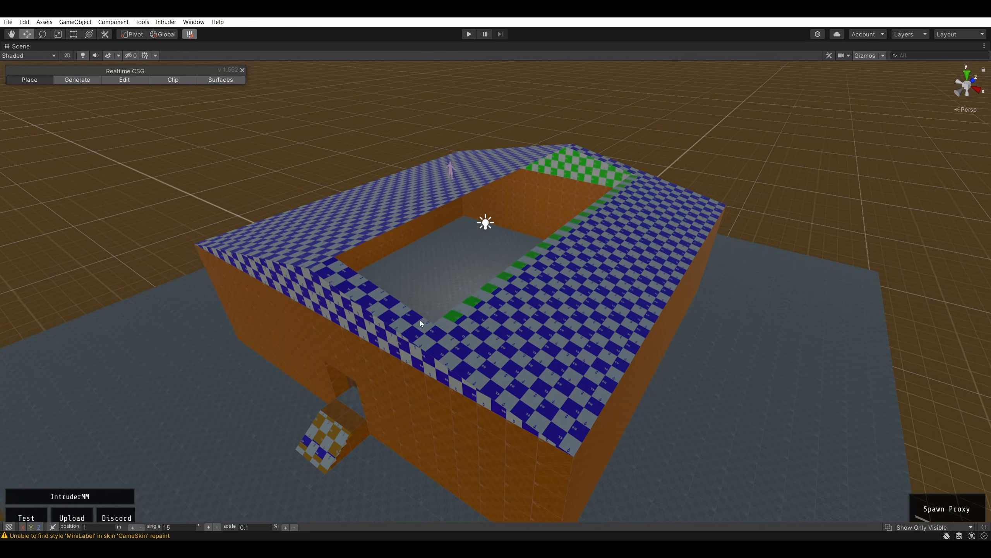
left_click(498, 273)
mouse_move(498, 273)
right_mouse_down()
mouse_move(553, 264)
mouse_move(451, 242)
right_mouse_up()
key("a")
left_click(451, 242)
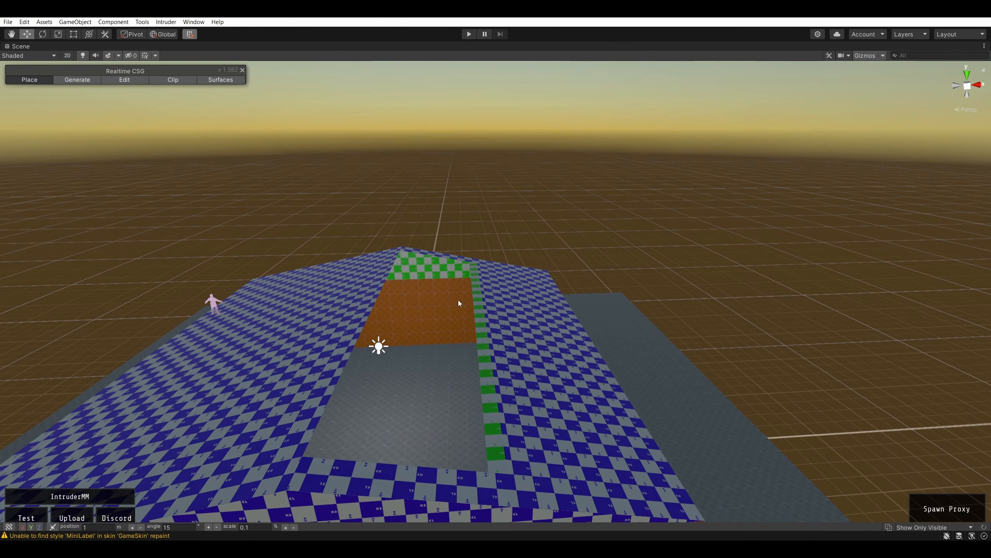
mouse_move(458, 300)
right_mouse_down()
mouse_move(422, 384)
mouse_move(582, 325)
mouse_move(595, 376)
mouse_move(509, 237)
mouse_move(308, 343)
mouse_move(607, 288)
mouse_move(476, 338)
mouse_move(410, 324)
mouse_move(439, 309)
mouse_move(285, 308)
mouse_move(504, 369)
mouse_move(807, 330)
mouse_move(857, 334)
mouse_move(305, 341)
mouse_move(255, 289)
mouse_move(269, 405)
mouse_move(640, 283)
right_mouse_up()
key("a")
- Select the cloned subtractive brush in the roof slope and raise it above the roof from inside the building
left_click(607, 288)
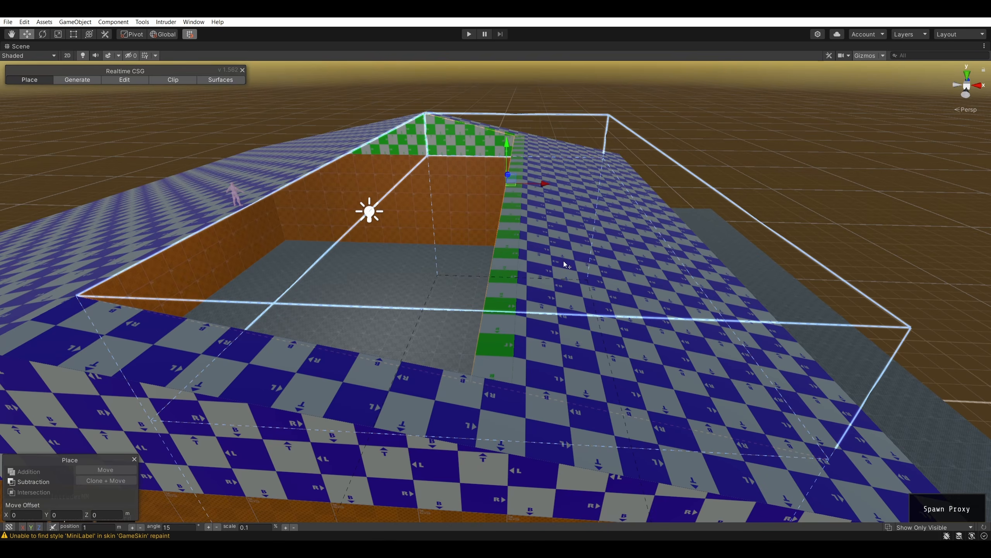
mouse_move(566, 266)
right_mouse_down()
mouse_move(796, 186)
mouse_move(738, 243)
mouse_move(794, 247)
mouse_move(746, 258)
mouse_move(719, 245)
mouse_move(725, 213)
mouse_move(665, 241)
mouse_move(615, 195)
mouse_move(890, 130)
mouse_move(784, 139)
mouse_move(847, 137)
mouse_move(833, 169)
mouse_move(833, 160)
right_mouse_up()
mouse_move(598, 254)
left_mouse_down()
mouse_move(500, 258)
mouse_move(609, 263)
left_mouse_up()
right_click_drag(598, 279, 675, 254)
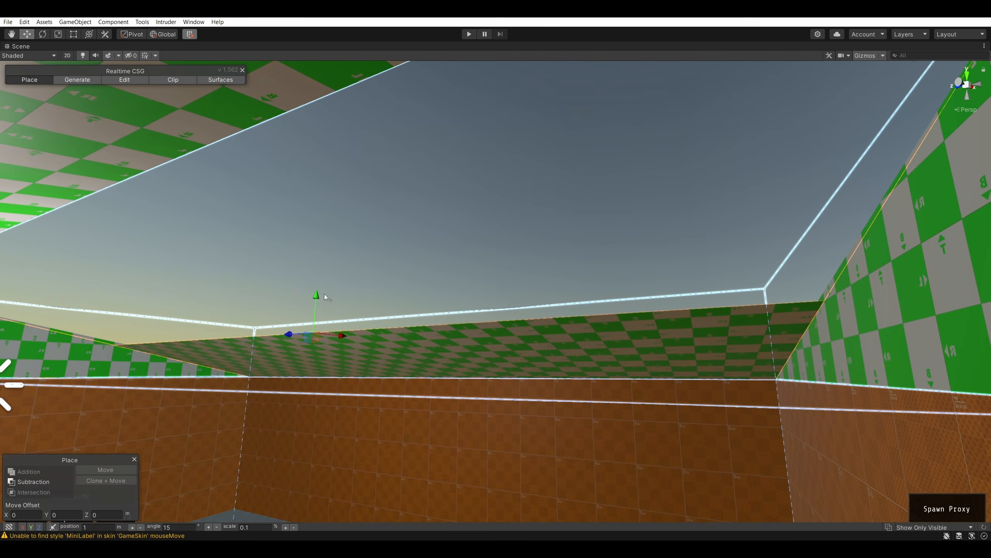
mouse_move(317, 293)
left_mouse_down()
mouse_move(311, 394)
mouse_move(327, 250)
mouse_move(376, 122)
left_mouse_up()
mouse_move(377, 122)
right_mouse_down()
mouse_move(639, 151)
mouse_move(279, 301)
mouse_move(385, 245)
mouse_move(518, 226)
right_mouse_up()
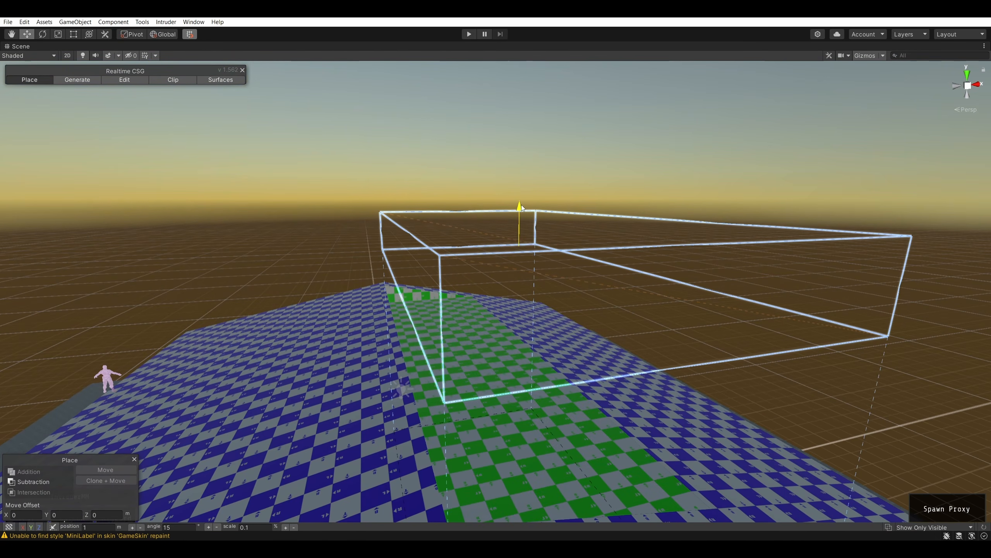
- Adjust the height of Brush (18) to Y 12 and set it to Addition
left_click_drag(521, 204, 556, 149)
mouse_move(555, 149)
right_mouse_down()
mouse_move(559, 220)
mouse_move(482, 192)
mouse_move(497, 183)
right_mouse_up()
mouse_move(497, 168)
left_mouse_down()
mouse_move(505, 224)
mouse_move(501, 188)
left_mouse_up()
key("shift+space")
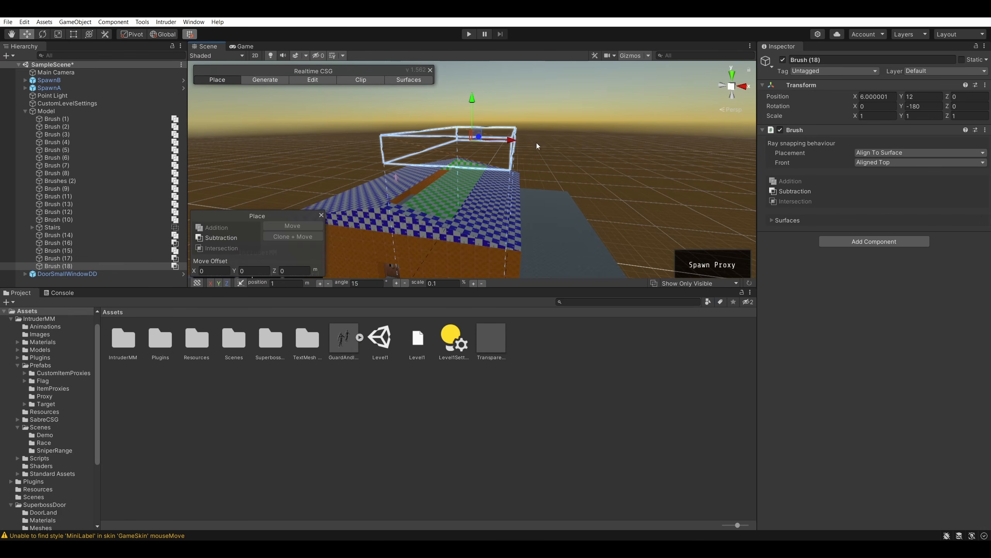
left_click(210, 227)
- Deselect the brush and examine the roof cut from inside the building and from outside
mouse_move(567, 104)
right_mouse_down()
mouse_move(548, 130)
mouse_move(584, 112)
right_mouse_up()
key("w")
key("Escape")
right_click_drag(519, 179, 475, 86)
key("w")
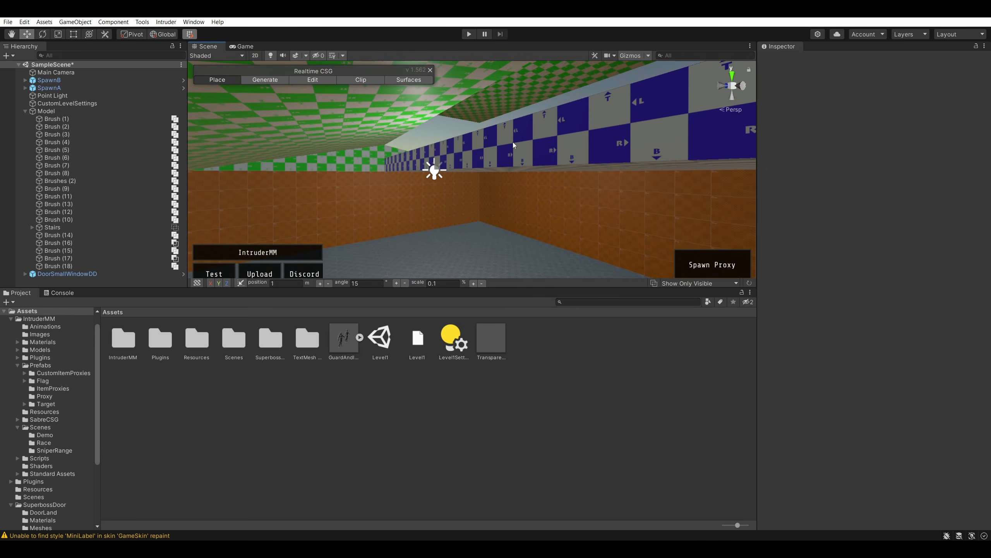
right_click_drag(513, 141, 493, 174)
key("w")
key("a")
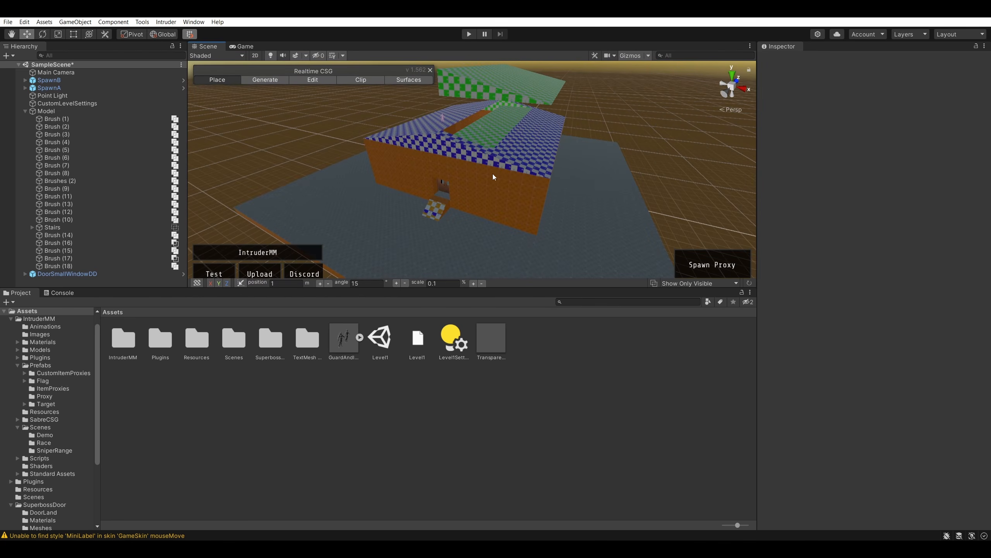
- Delete Brush (15), the solid roof slope on the green-cut side of the building
left_click(482, 165)
mouse_move(515, 123)
right_mouse_down()
mouse_move(587, 166)
mouse_move(565, 191)
mouse_move(593, 192)
mouse_move(468, 231)
mouse_move(538, 195)
mouse_move(503, 180)
right_mouse_up()
key("w")
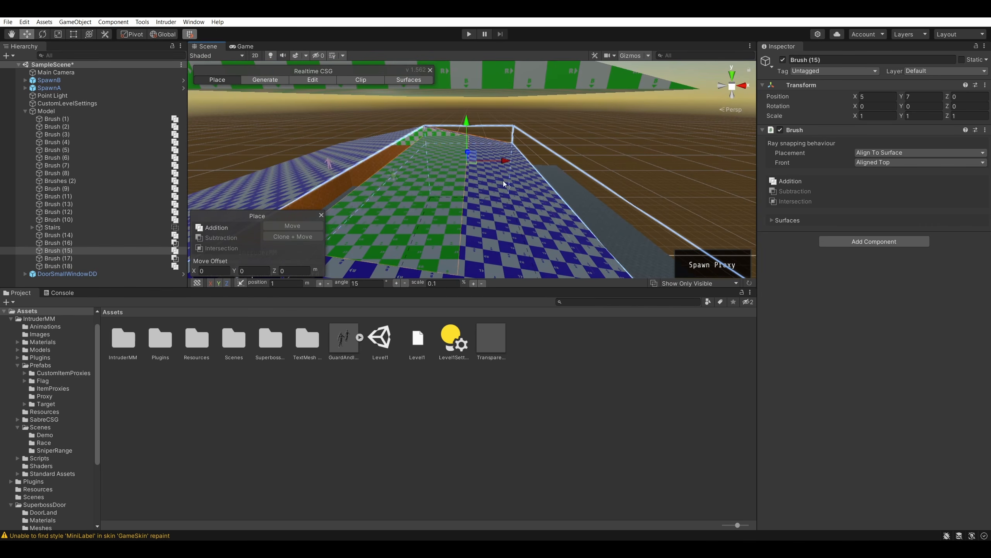
mouse_move(466, 124)
left_mouse_down()
mouse_move(467, 68)
mouse_move(470, 121)
left_mouse_up()
mouse_move(518, 167)
left_mouse_down()
mouse_move(660, 155)
mouse_move(508, 165)
left_mouse_up()
key("Delete")
- Clone the remaining roof slope, Brush (14), across to X 5 and delete the copy
mouse_move(515, 144)
right_mouse_down()
mouse_move(378, 154)
mouse_move(496, 172)
right_mouse_up()
left_click(496, 170)
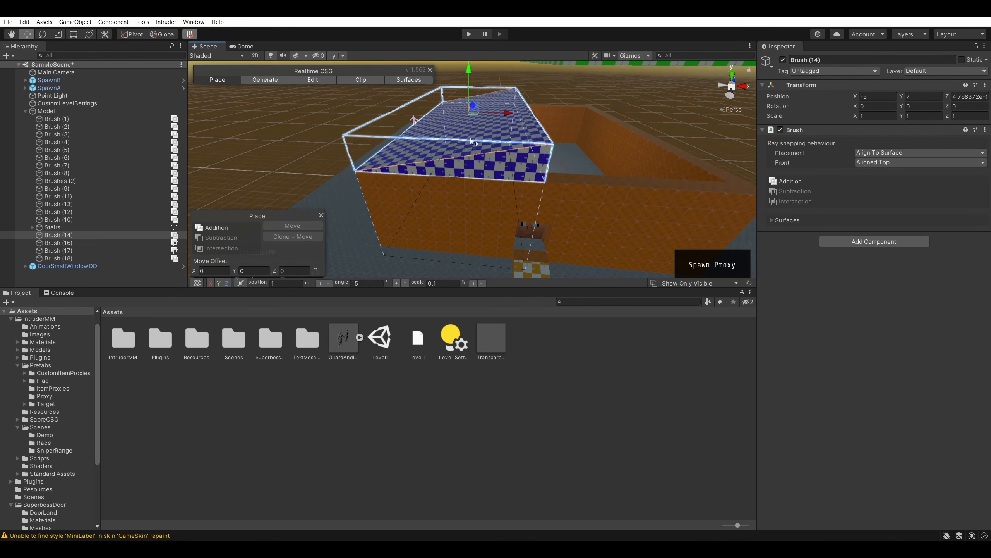
mouse_move(506, 112)
left_mouse_down("shift")
mouse_move(637, 112)
mouse_move(604, 114)
mouse_move(700, 77)
mouse_move(652, 69)
left_mouse_up("shift")
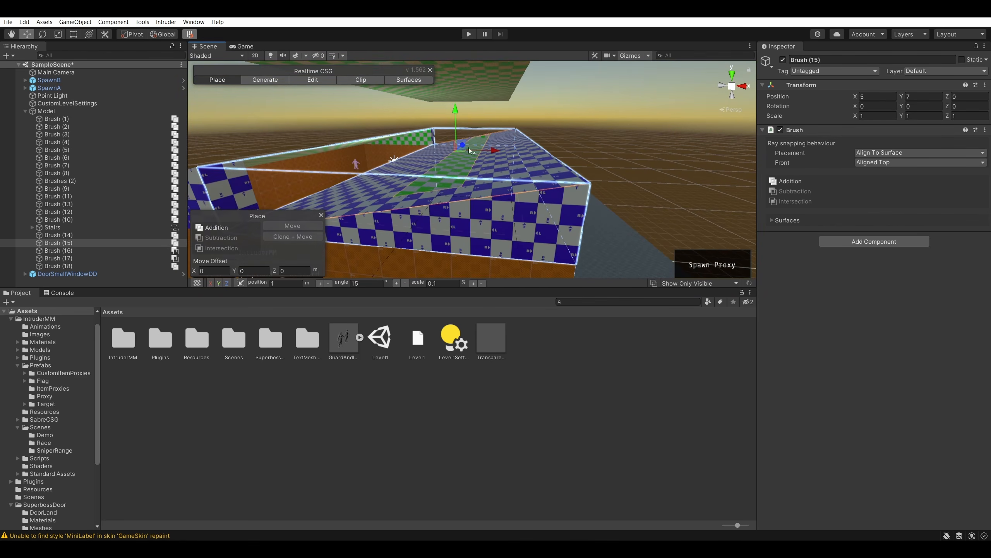
key("Delete")
left_click(466, 174)
key("Delete")
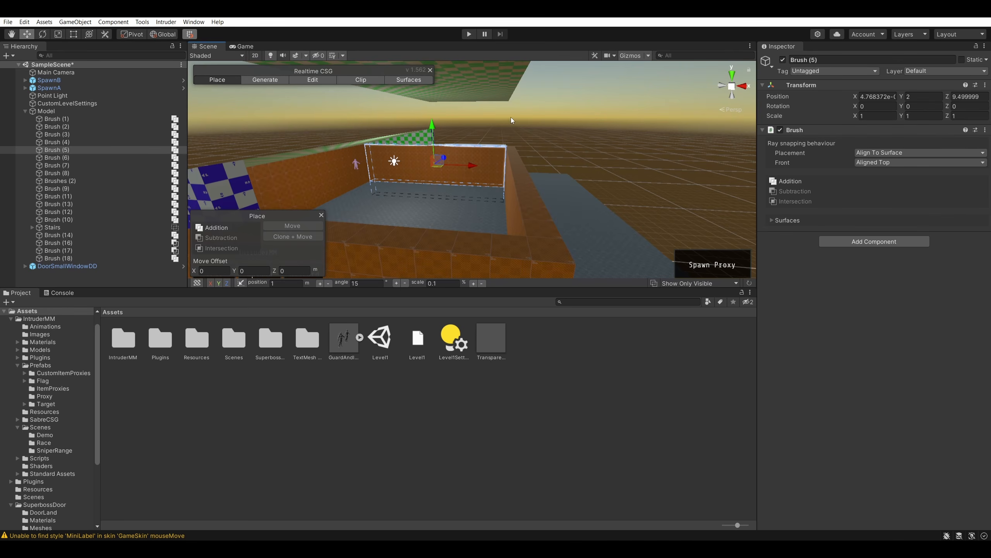
- Delete the subtractive Brush (17) from the model
left_click(229, 203)
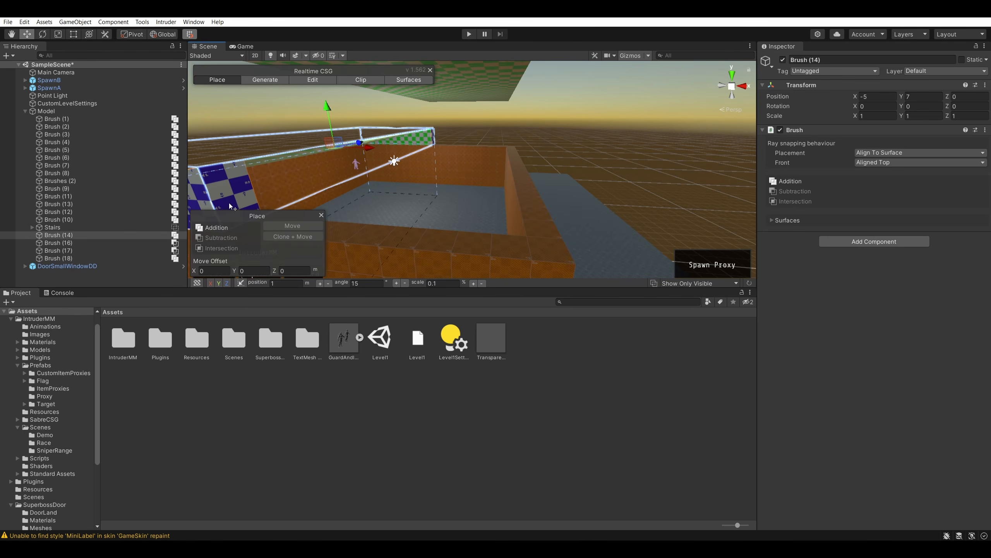
left_click(94, 243)
left_click(94, 252)
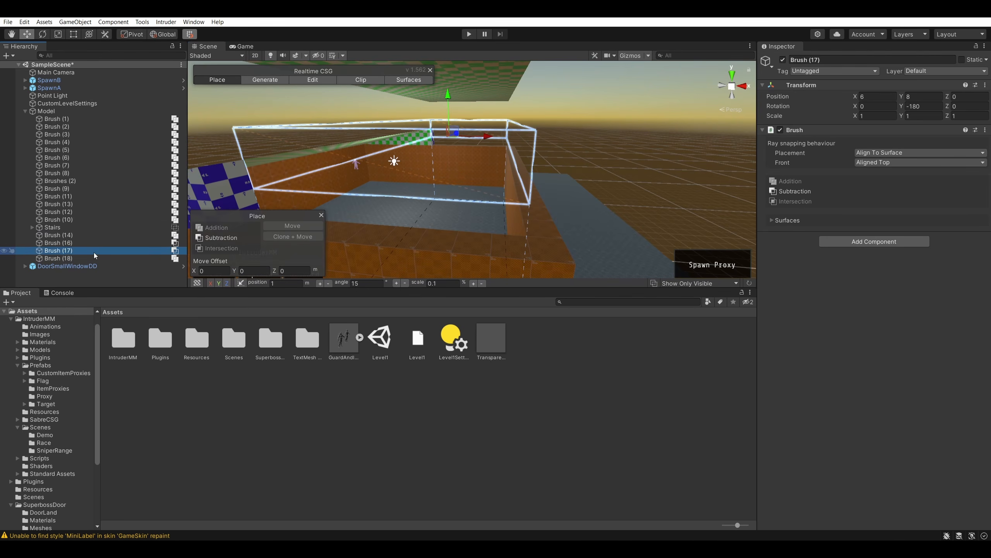
key("Delete")
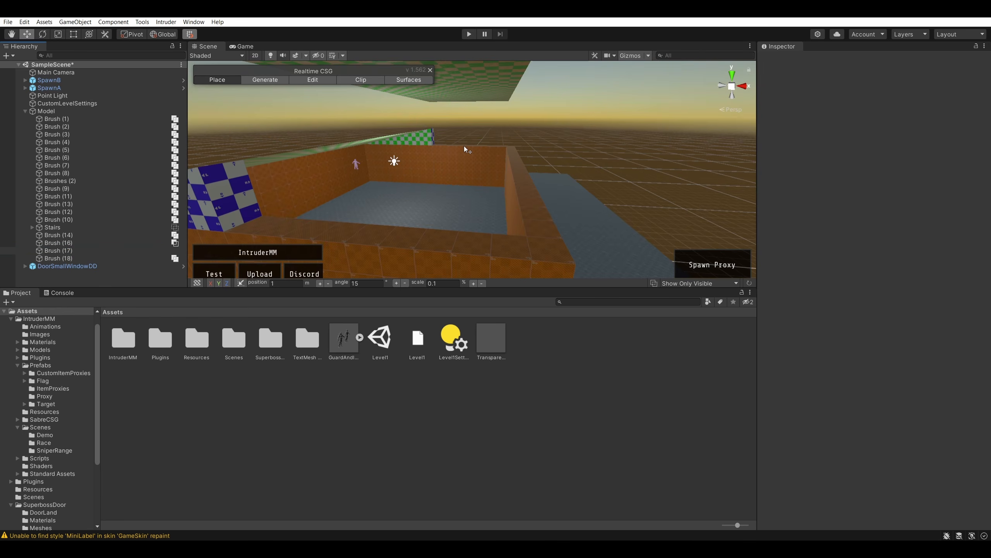
- Clone the roof slope Brush (14) along the X axis to X 5 over the open half of the building
right_click_drag(499, 124, 323, 186)
left_click(335, 180)
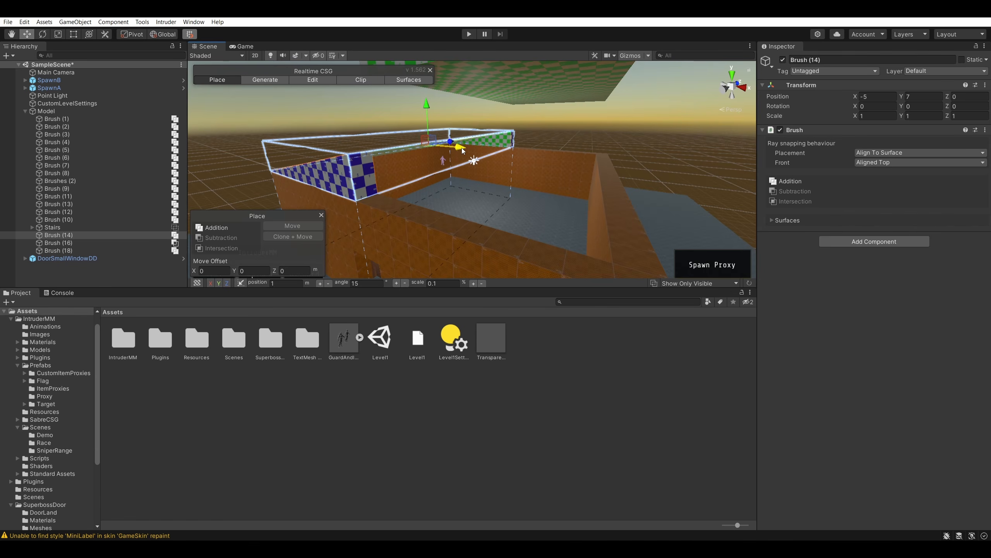
mouse_move(461, 147)
left_mouse_down("shift")
mouse_move(570, 171)
mouse_move(522, 167)
mouse_move(589, 140)
mouse_move(597, 145)
left_mouse_up("shift")
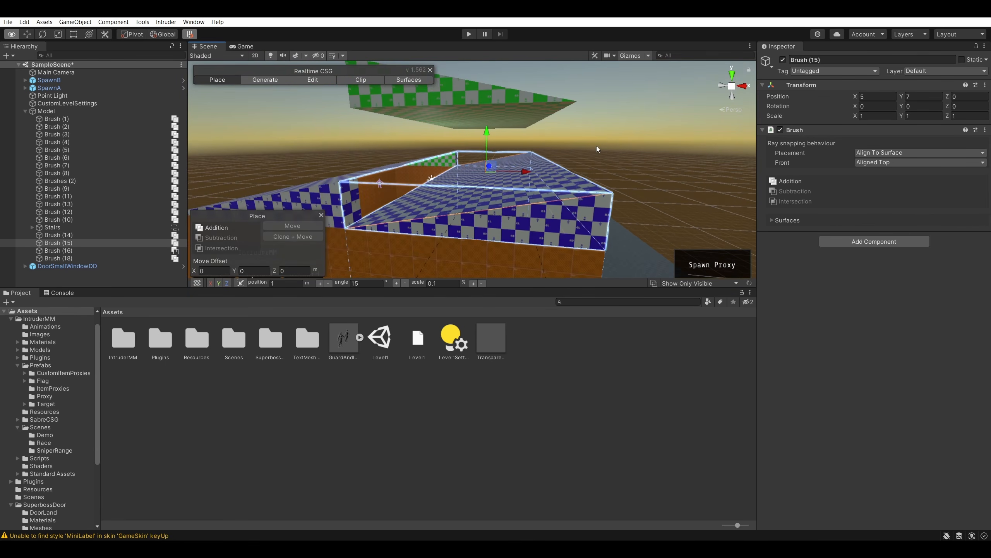
- Try rotating the cloned roof slope about the vertical axis to -120 degrees and view it from above
left_click(43, 34)
mouse_move(605, 249)
left_mouse_down()
mouse_move(350, 217)
mouse_move(388, 97)
mouse_move(498, 194)
mouse_move(573, 178)
mouse_move(581, 131)
mouse_move(569, 211)
mouse_move(489, 255)
mouse_move(356, 179)
mouse_move(375, 143)
mouse_move(410, 130)
mouse_move(547, 136)
mouse_move(581, 229)
mouse_move(569, 139)
mouse_move(576, 155)
left_mouse_up()
scroll(569, 180, "down", 3)
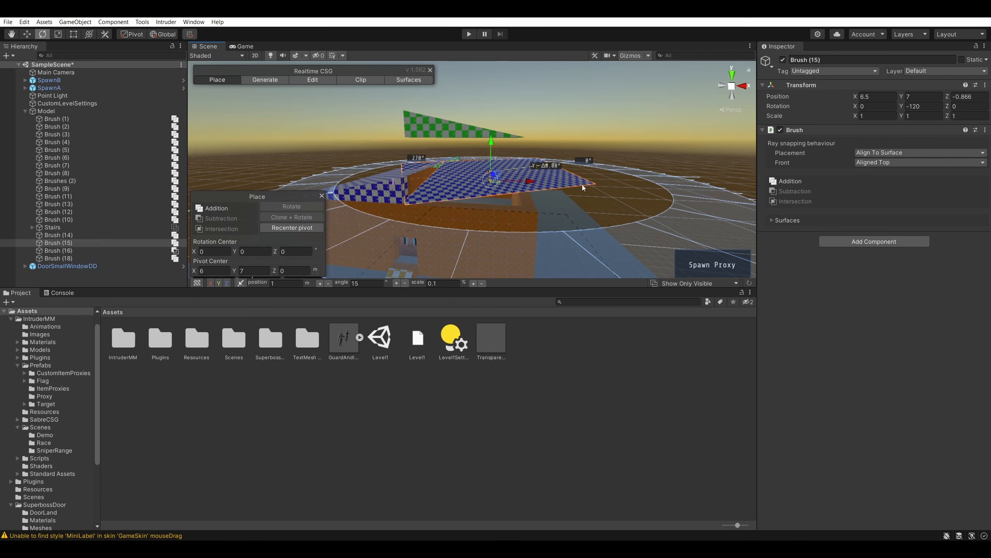
left_click(586, 88)
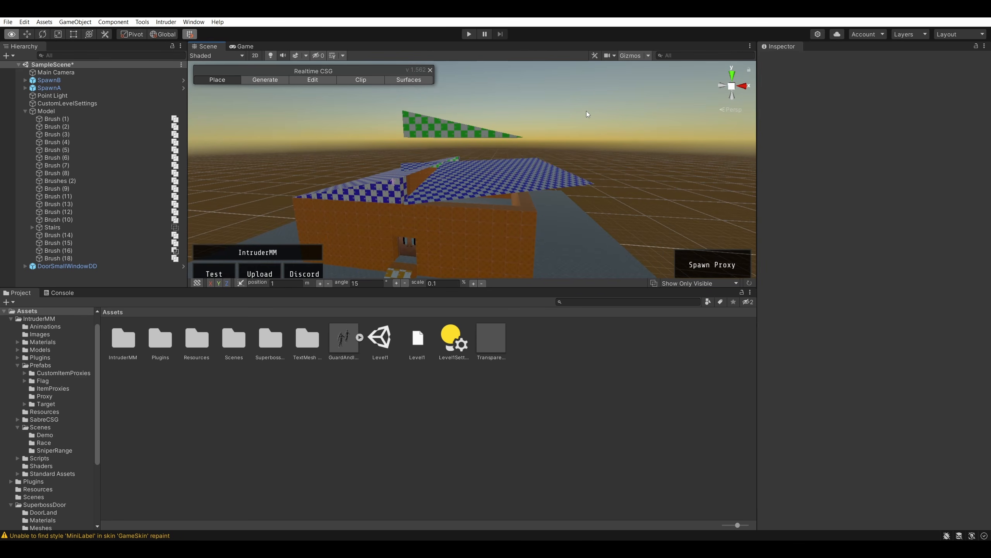
left_click_drag(586, 111, 579, 147, "alt")
mouse_move(580, 148)
right_mouse_down()
mouse_move(603, 133)
mouse_move(676, 27)
mouse_move(610, 181)
mouse_move(536, 218)
mouse_move(584, 198)
mouse_move(553, 182)
right_mouse_up()
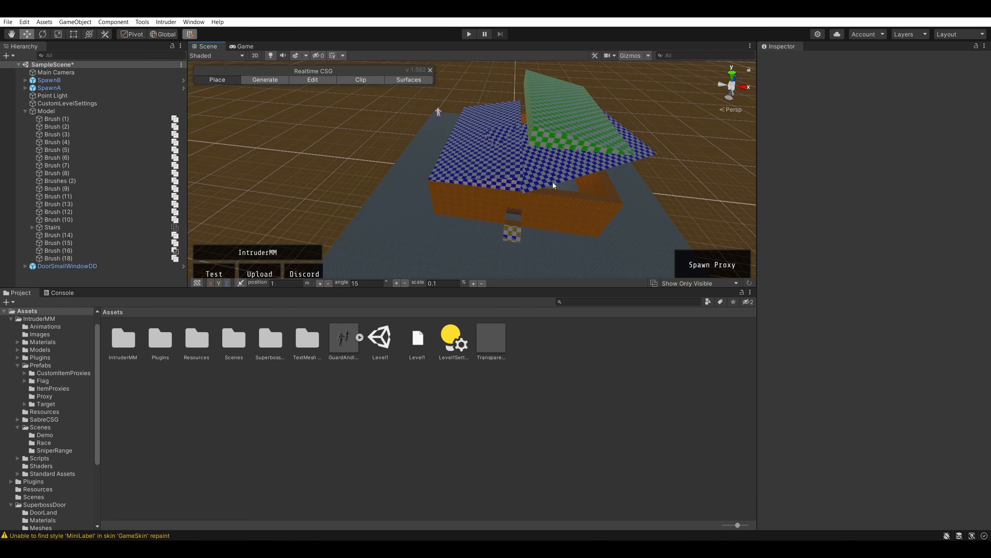
- Rotate the cloned roof slope Brush (15) about the vertical axis to 180 degrees so it mirrors the other slope
left_click(538, 190)
left_click_drag(537, 191, 601, 192, "alt")
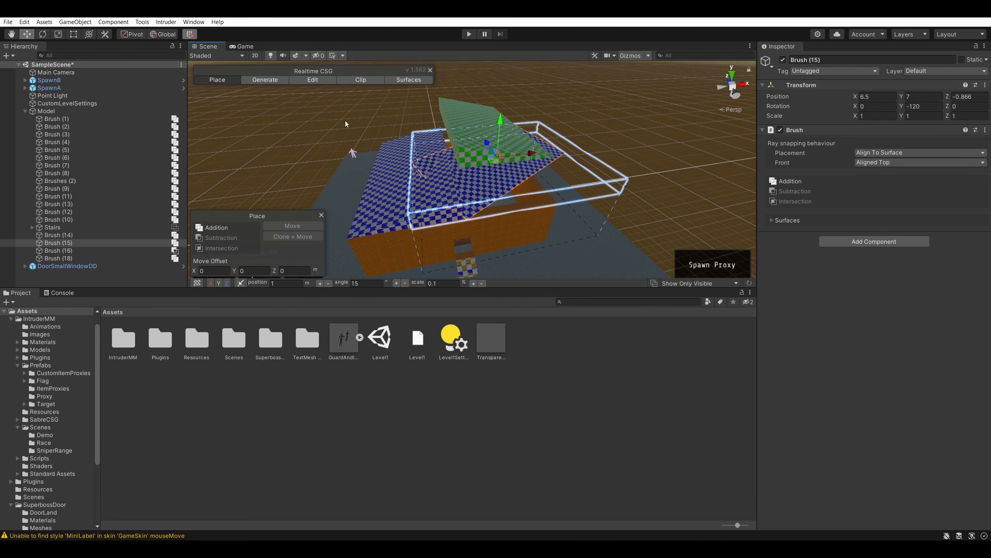
key("e")
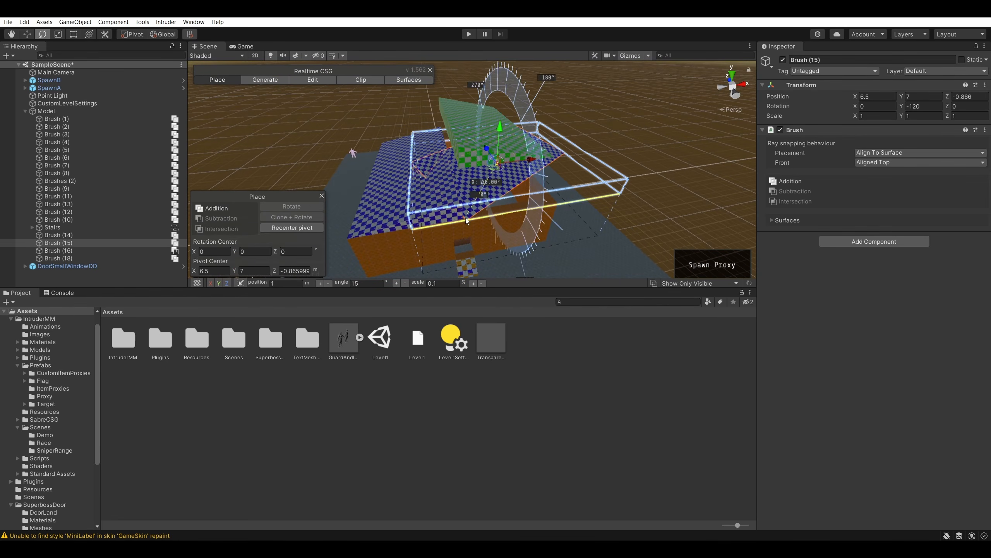
right_click_drag(436, 229, 482, 184)
key("w")
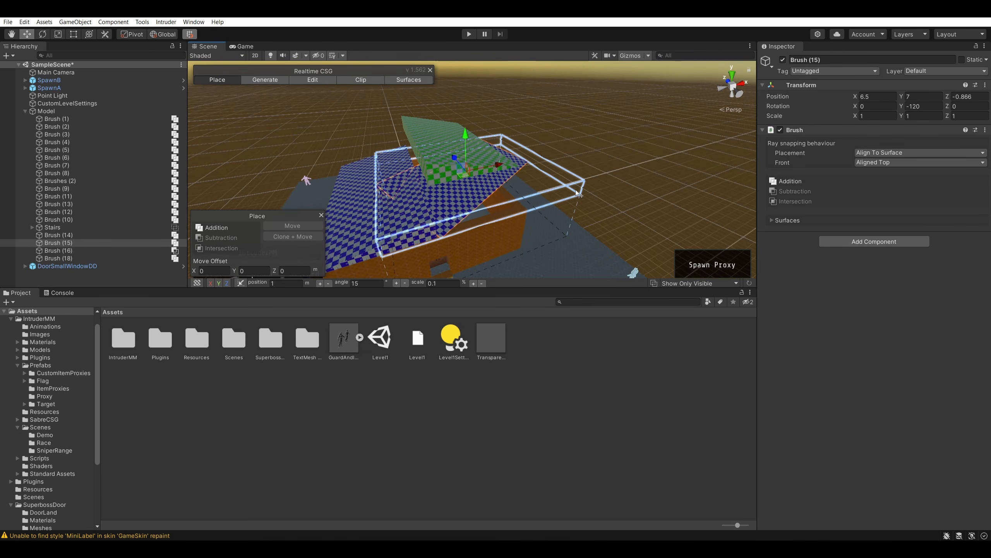
left_click_drag(580, 194, 602, 169)
key("ctrl+z")
right_click_drag(601, 170, 527, 169)
key("e")
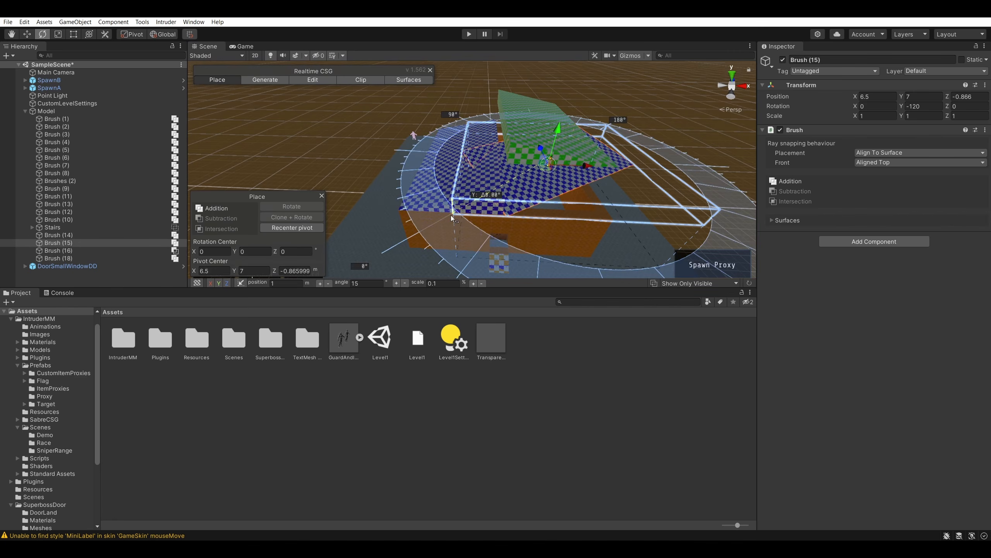
mouse_move(451, 216)
left_mouse_down()
mouse_move(469, 229)
mouse_move(653, 263)
left_mouse_up()
- Move the rotated roof slope to X 5 and align it lengthwise with the building walls
key("w")
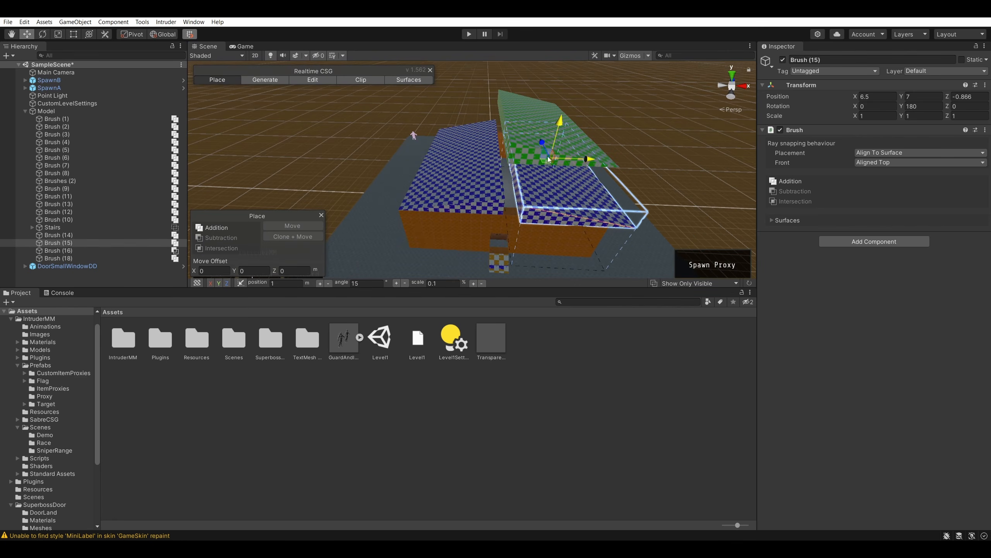
left_click_drag(585, 158, 574, 158)
mouse_move(574, 158)
right_mouse_down()
mouse_move(597, 244)
mouse_move(384, 154)
mouse_move(554, 123)
right_mouse_up()
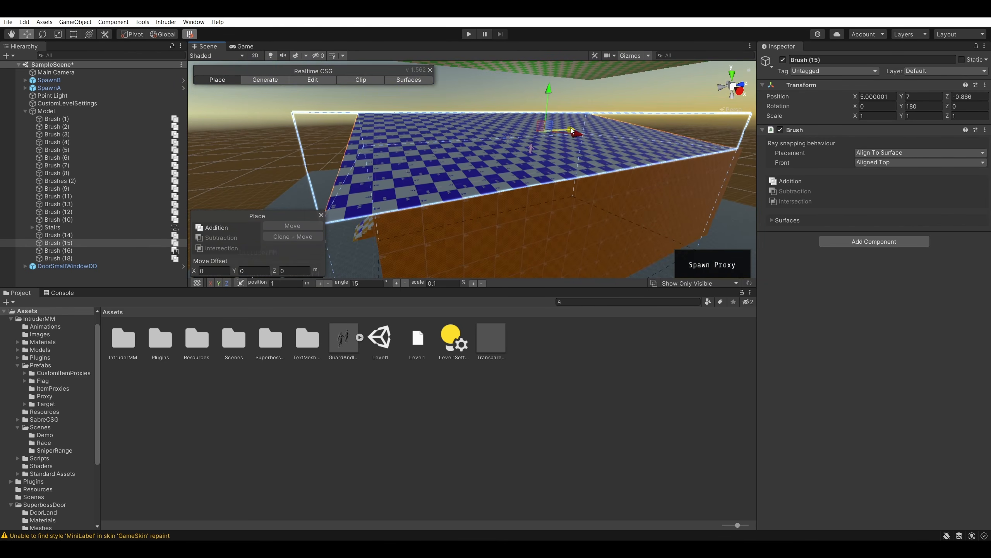
left_click_drag(577, 128, 563, 140)
mouse_move(564, 139)
right_mouse_down()
mouse_move(539, 82)
mouse_move(573, 135)
mouse_move(566, 154)
right_mouse_up()
key("Escape")
- Set the floating Brush (18) to Subtraction and lower it to Y 7 to hollow out the new slope
left_click(552, 137)
key("f")
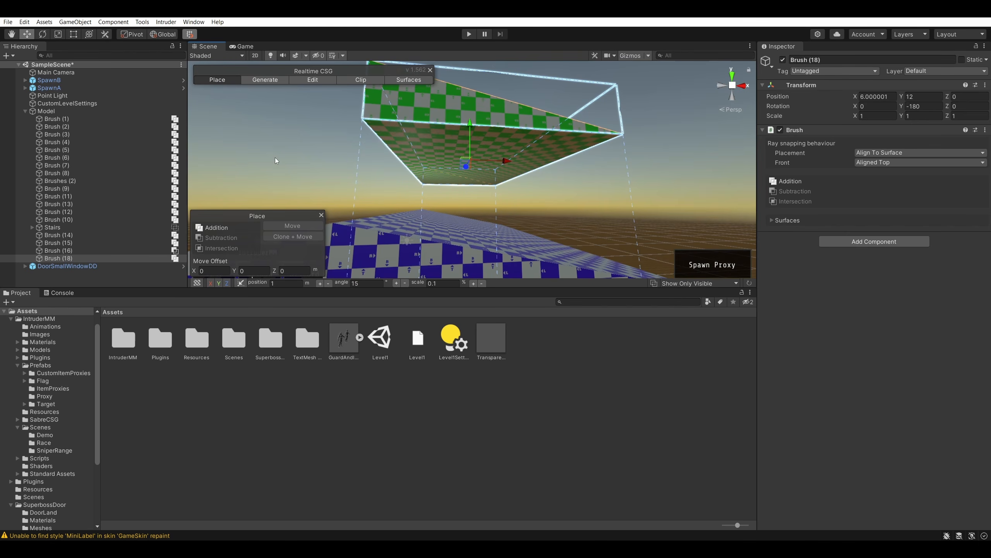
left_click(225, 239)
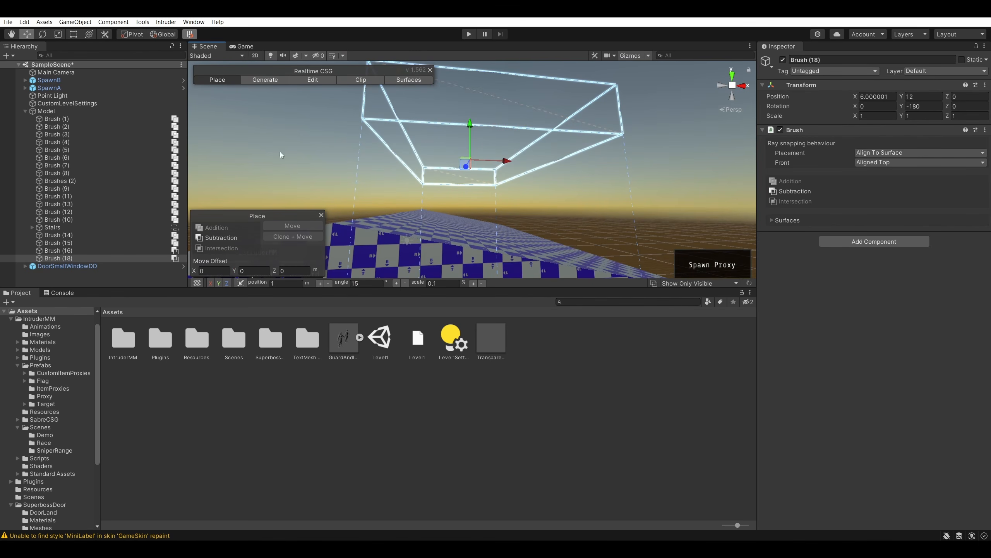
left_click_drag(470, 131, 466, 189)
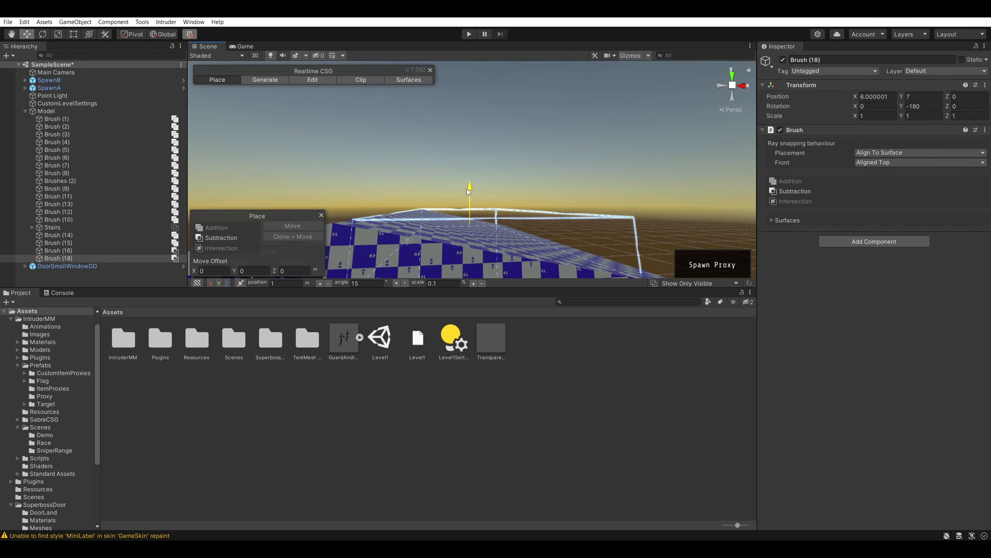
- Raise the point light inside the building to Y 8, just beneath the hollowed roof
right_click_drag(466, 189, 388, 280)
right_click_drag(557, 211, 460, 190)
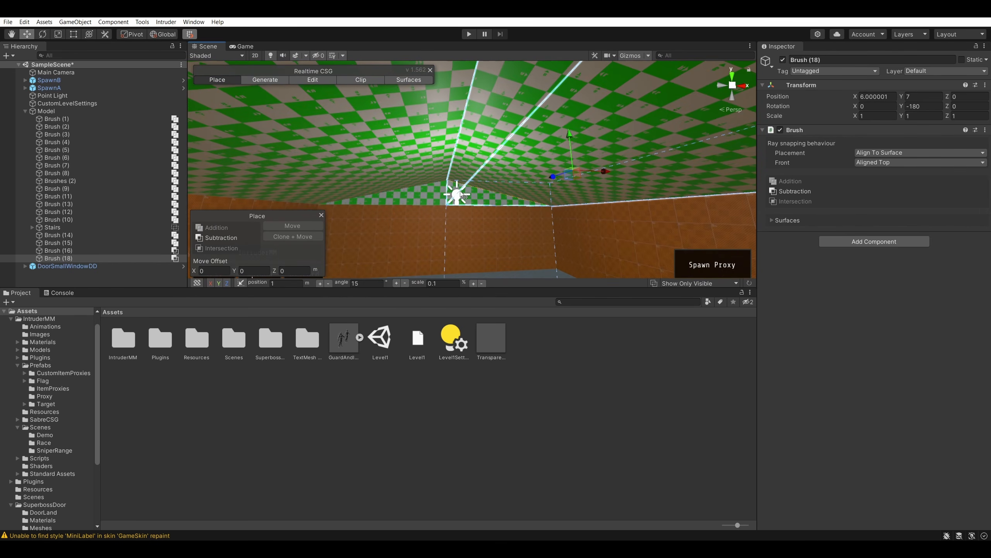
mouse_move(461, 192)
right_mouse_down()
mouse_move(648, 231)
mouse_move(697, 161)
mouse_move(481, 195)
mouse_move(540, 138)
mouse_move(776, 65)
mouse_move(724, 117)
mouse_move(459, 190)
mouse_move(470, 127)
mouse_move(443, 107)
mouse_move(519, 132)
right_mouse_up()
left_click(697, 161)
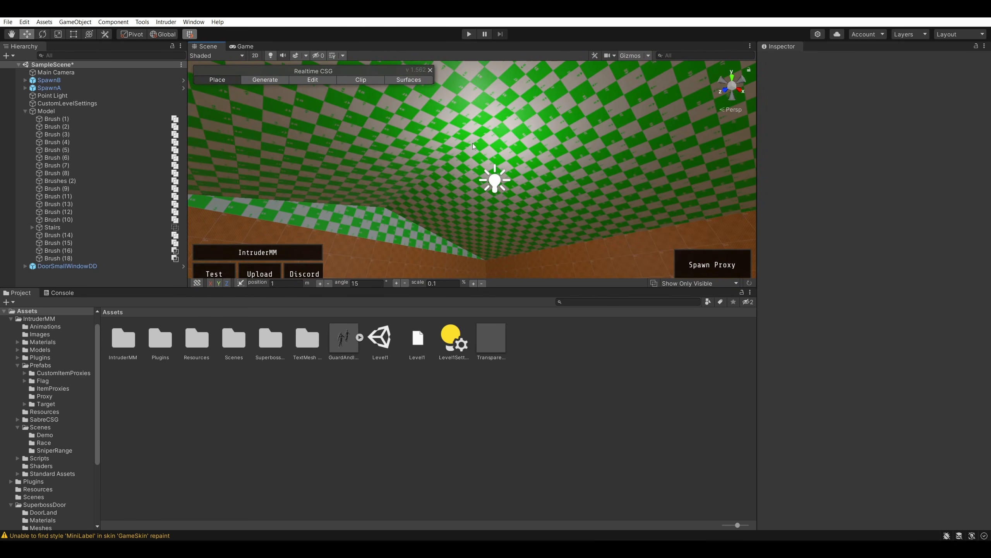
left_click(495, 179)
left_click_drag(494, 149, 505, 153)
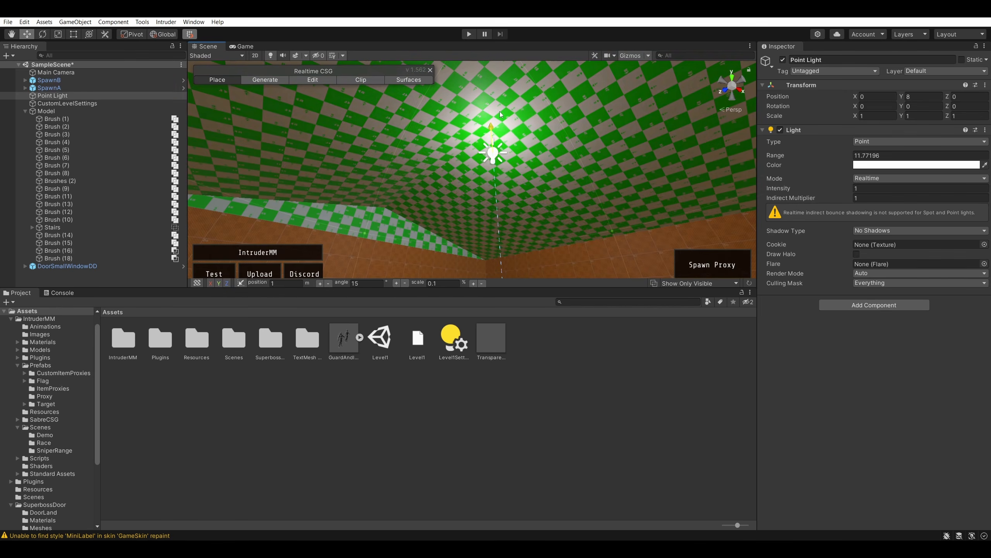
right_click_drag(505, 153, 409, 266)
key("w")
left_click(544, 163)
key("e")
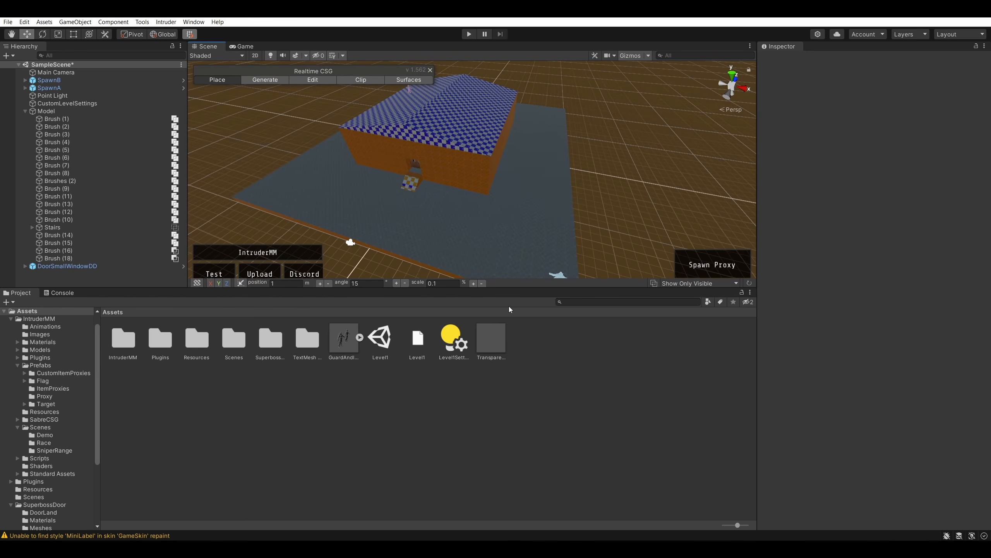
- Save the scene and play it in Intruder as a guard
key("ctrl+s")
left_click(165, 21)
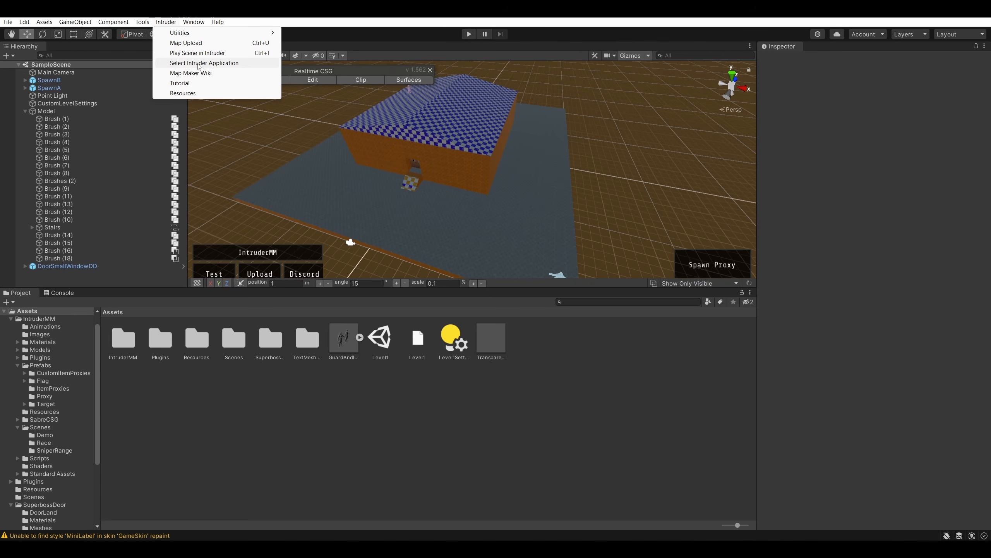
left_click(200, 52)
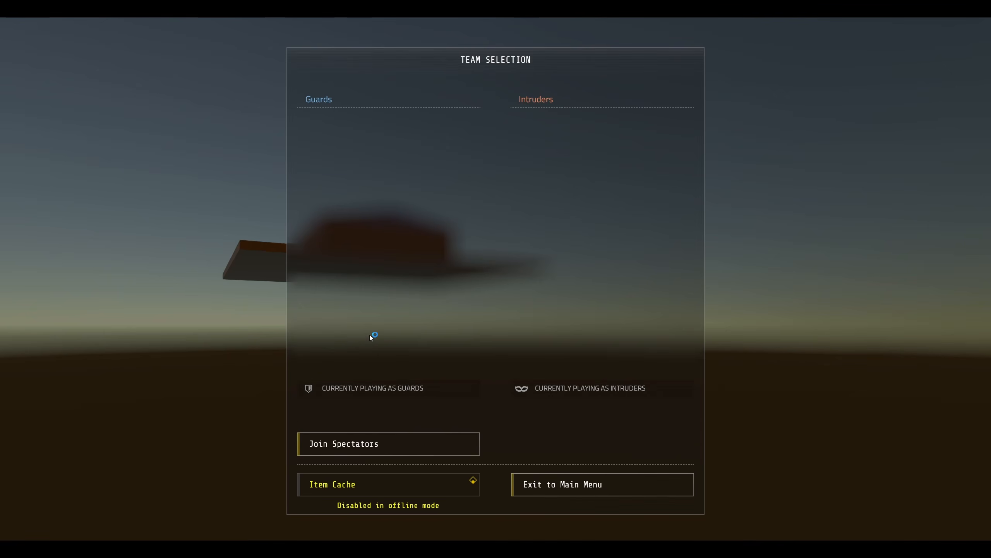
left_click(364, 414)
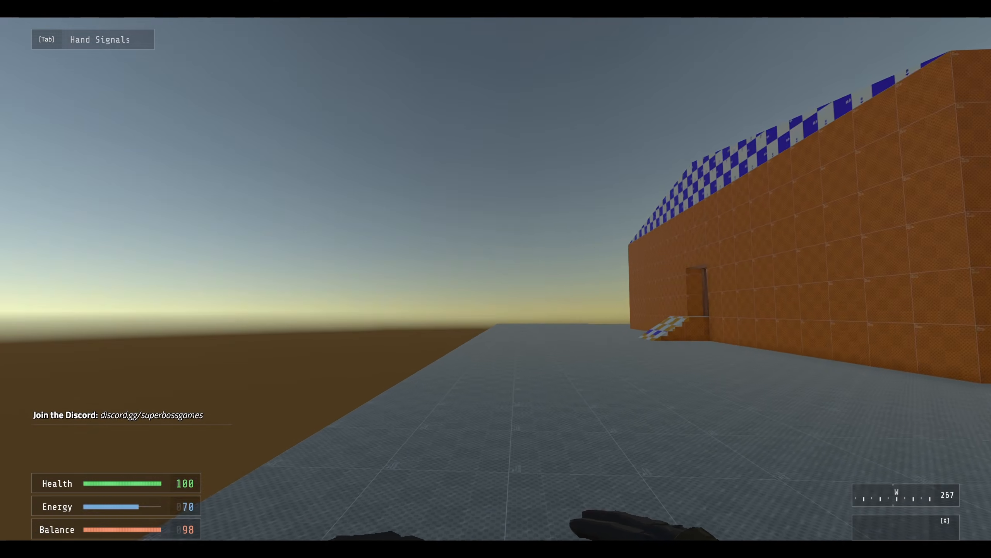
- Walk to the building's double doors in the game and inspect the hollowed roof from inside
key("w")
key("w")
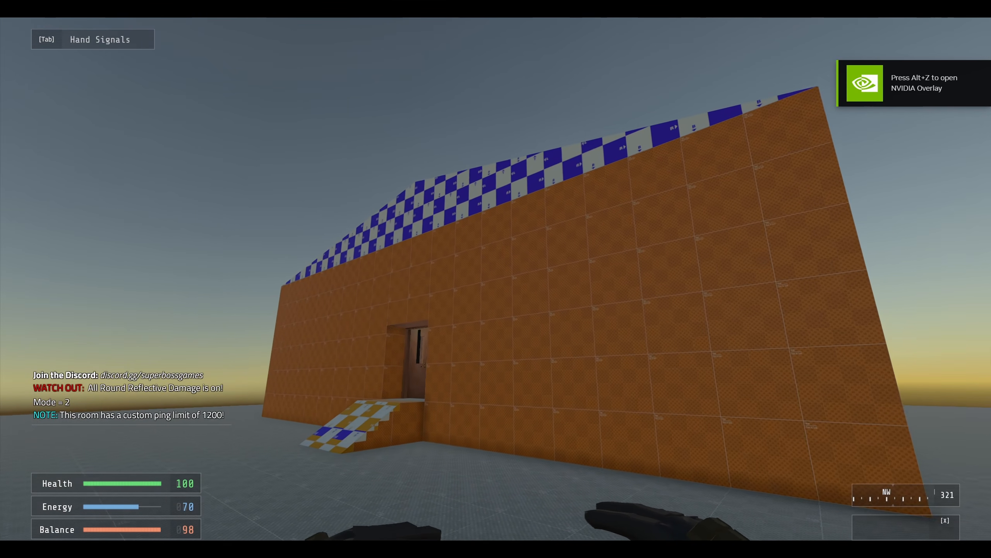
key("w")
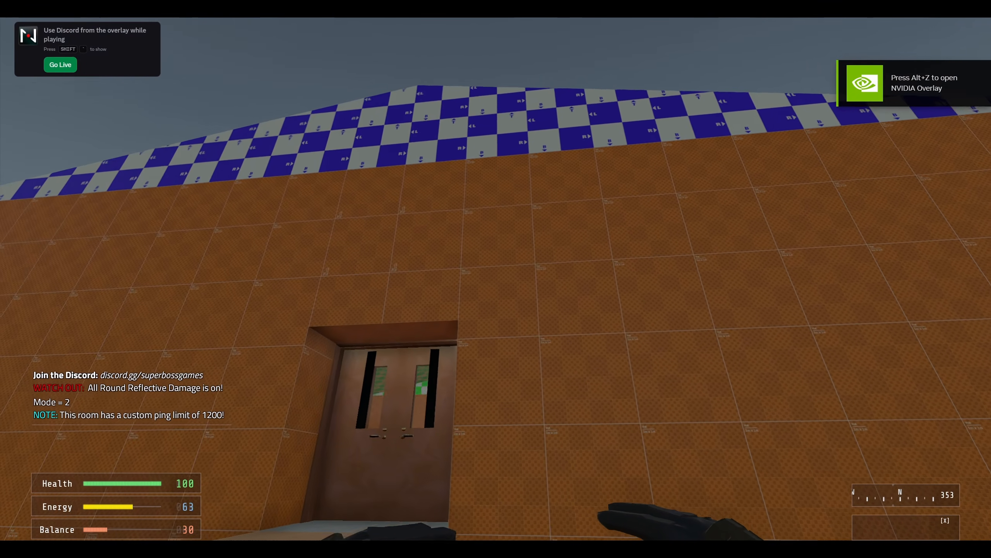
key("w")
scroll(496, 279, "up", 3)
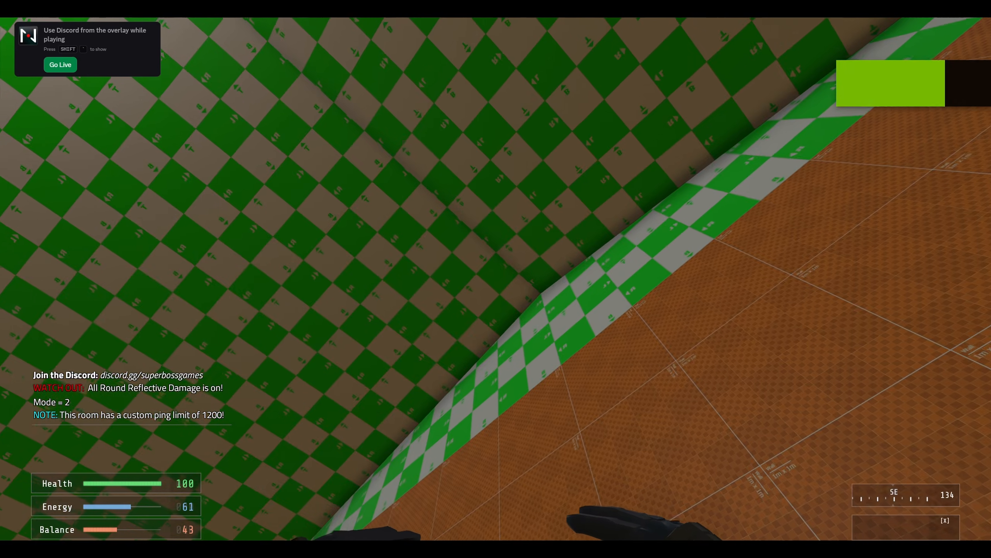
key("d")
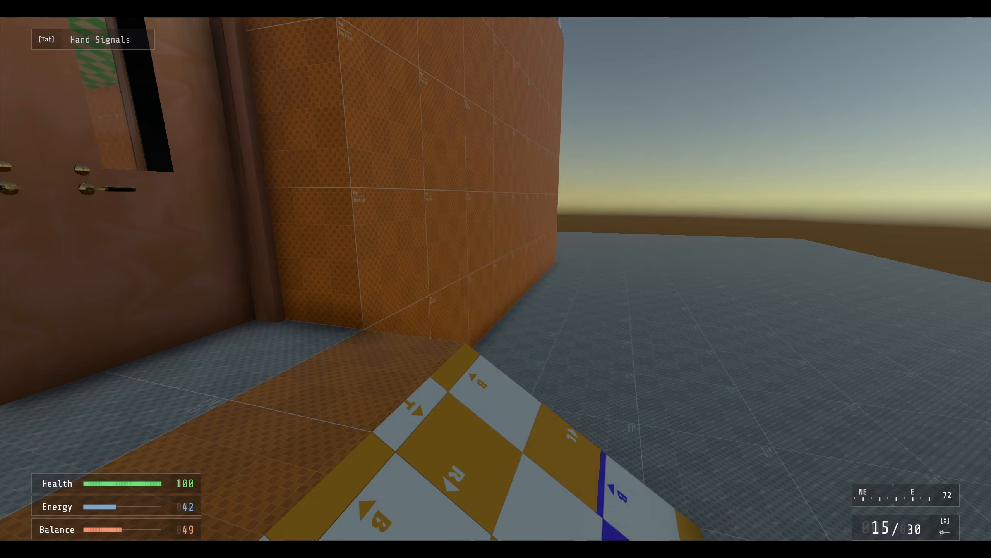
- Choose the Shrike from the item wheel and back away from the doors to inspect the gabled roof from outside
key("q")
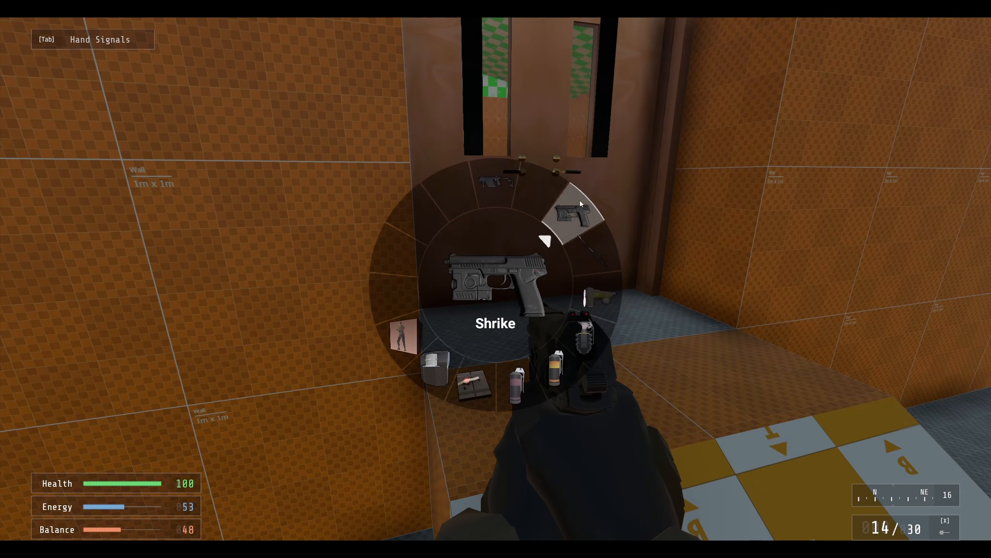
left_click(580, 203)
key("w")
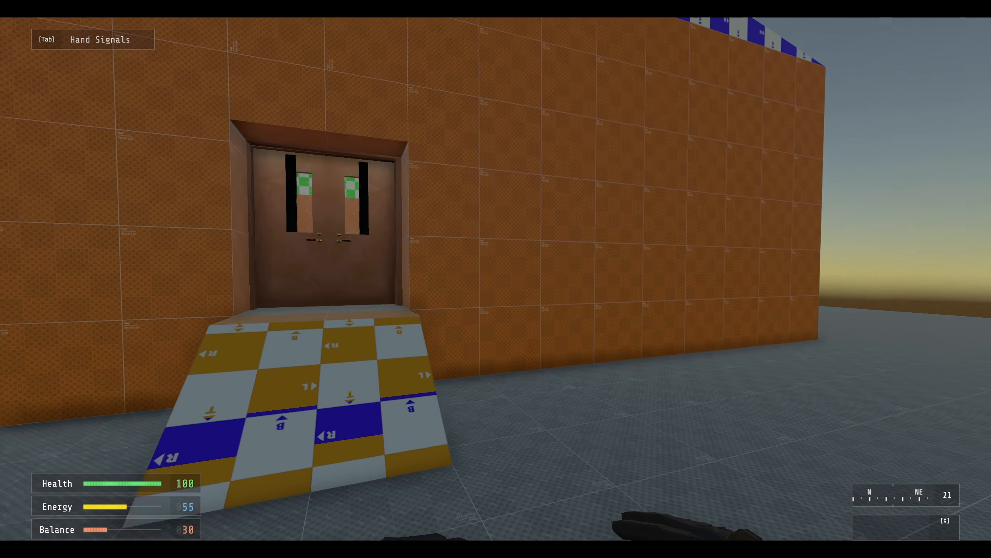
key("s")
key("a")
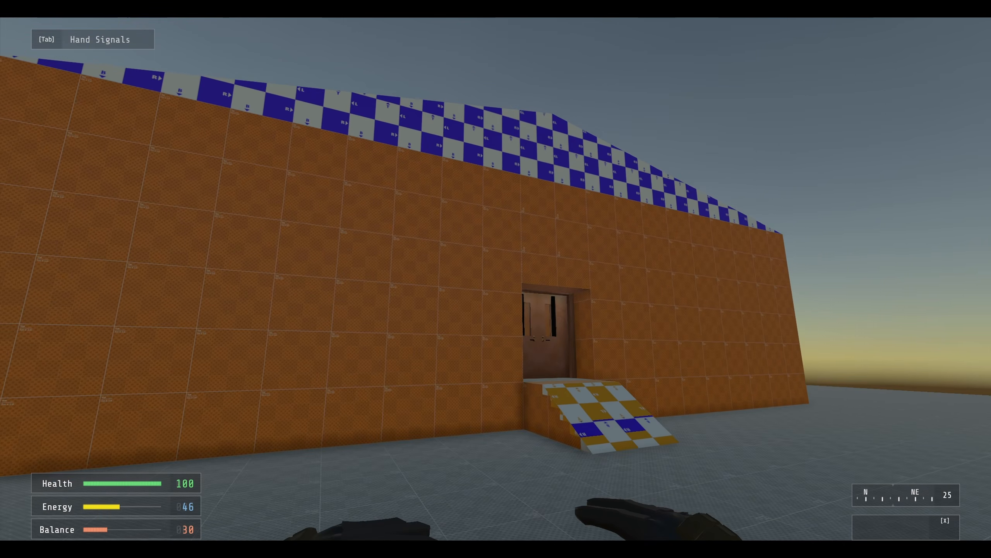
key("s")
key("a")
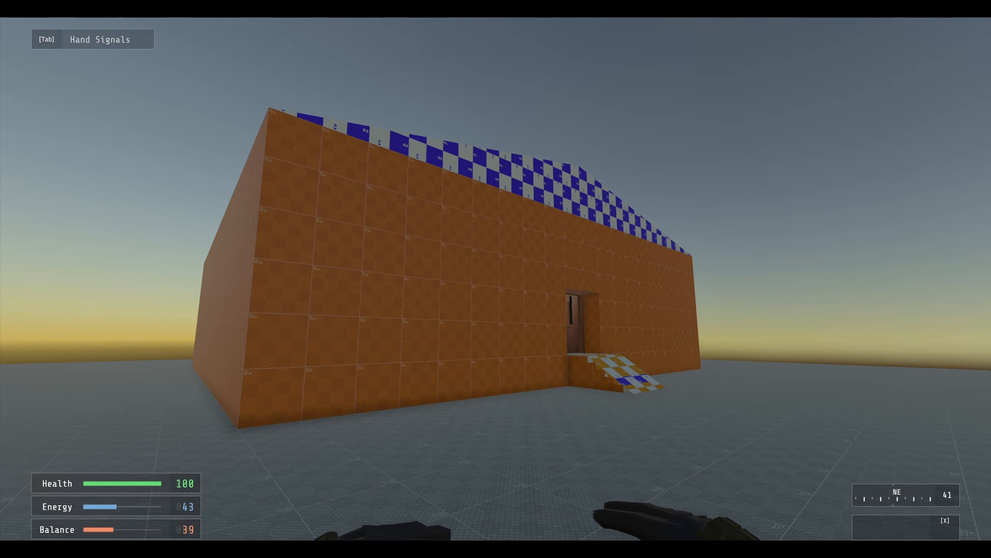
key("d")
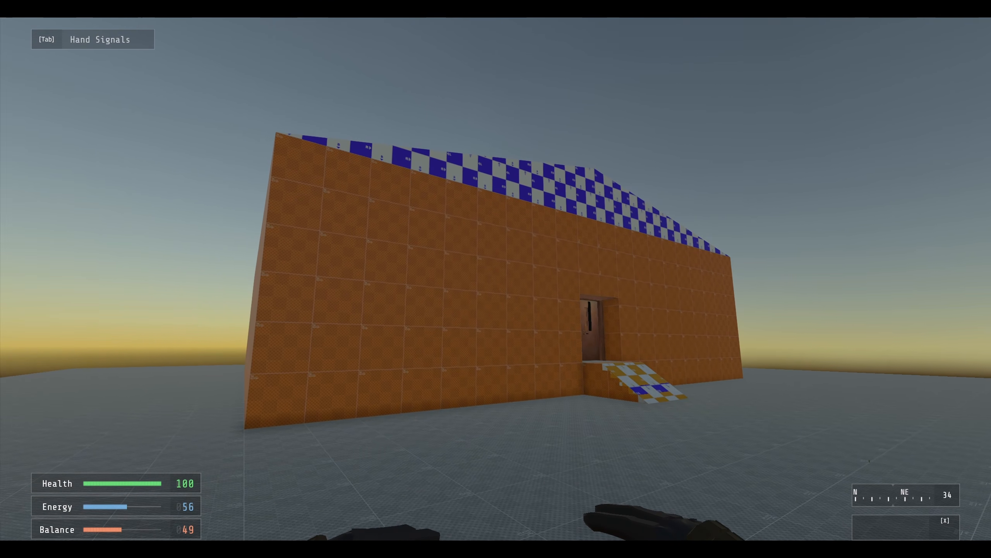